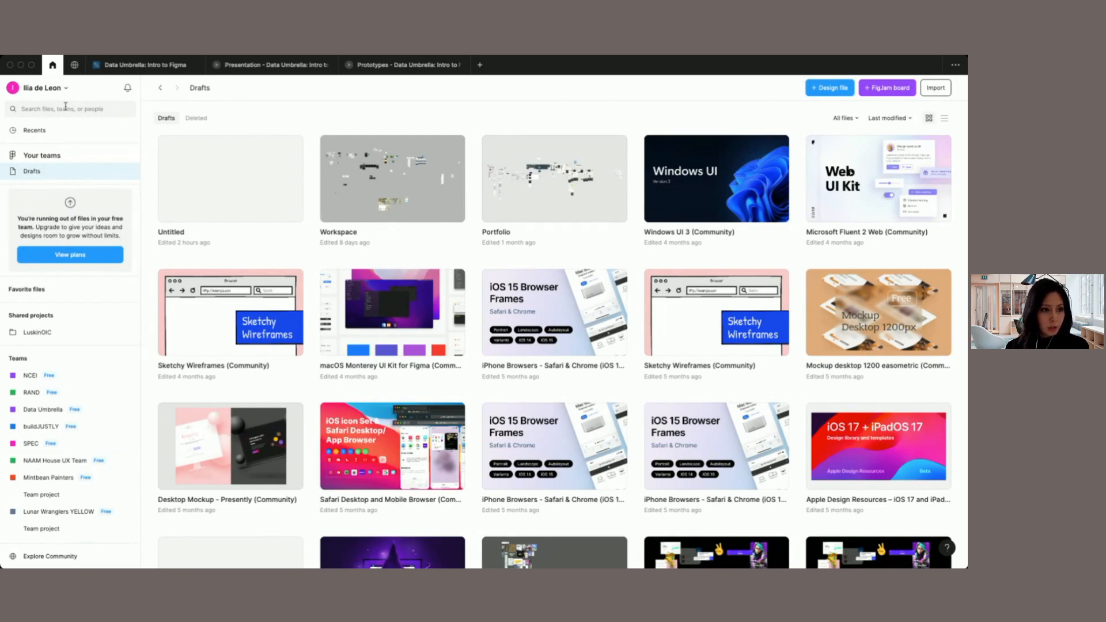
# Step: Browse the Figma Community home page, including its resource categories and the featured community content
pyautogui.click(74, 66)
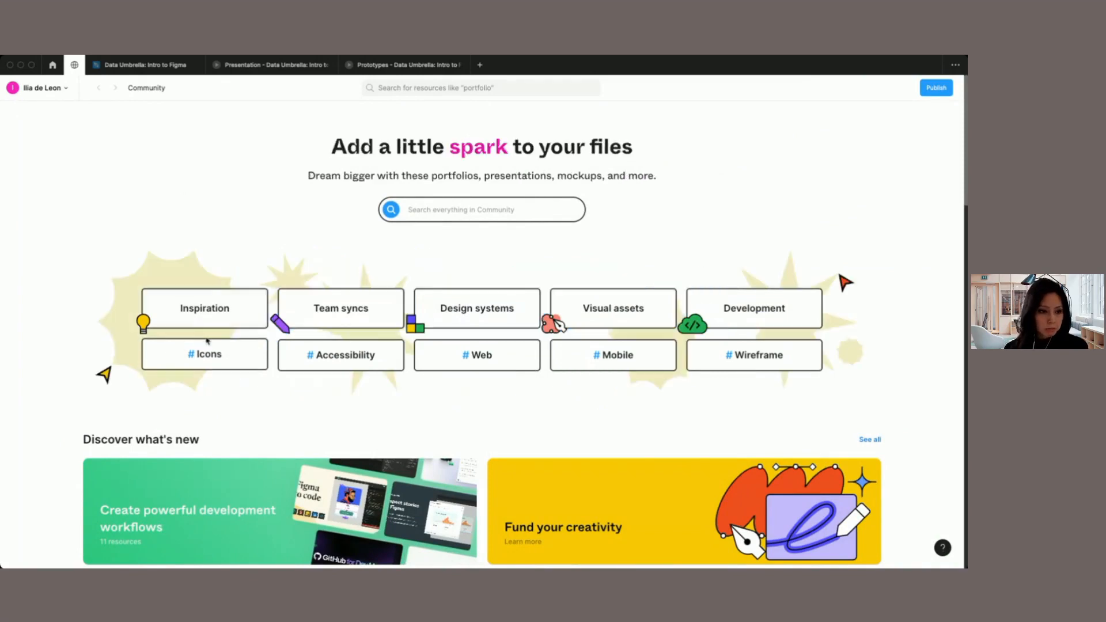
pyautogui.scroll(-2, 440, 299)
pyautogui.scroll(-3, 440, 299)
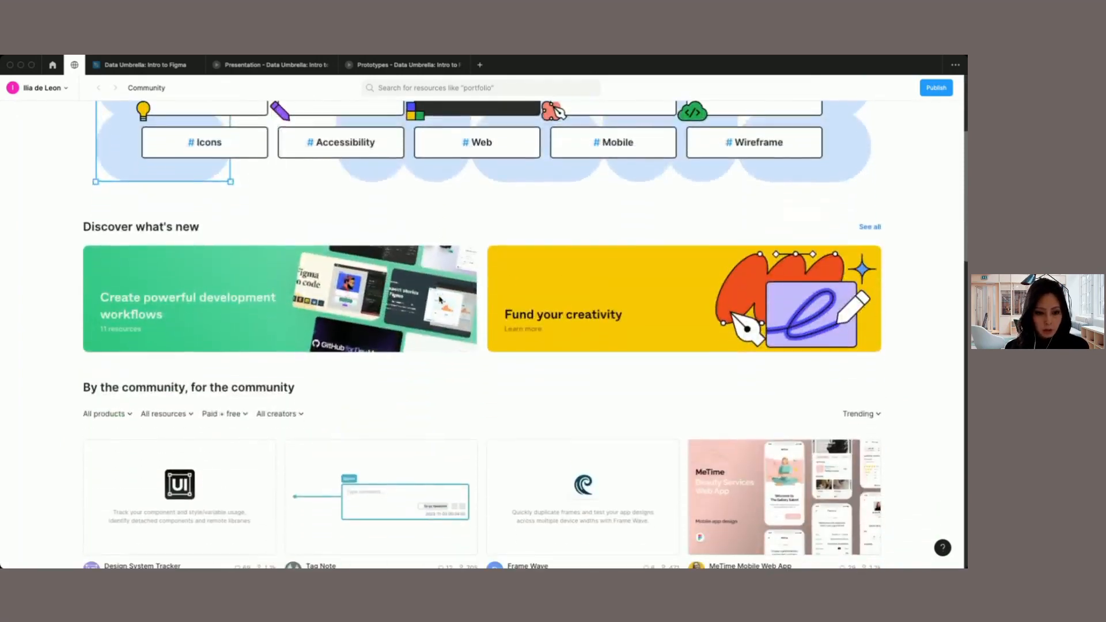
pyautogui.scroll(3, 440, 299)
pyautogui.scroll(2, 439, 300)
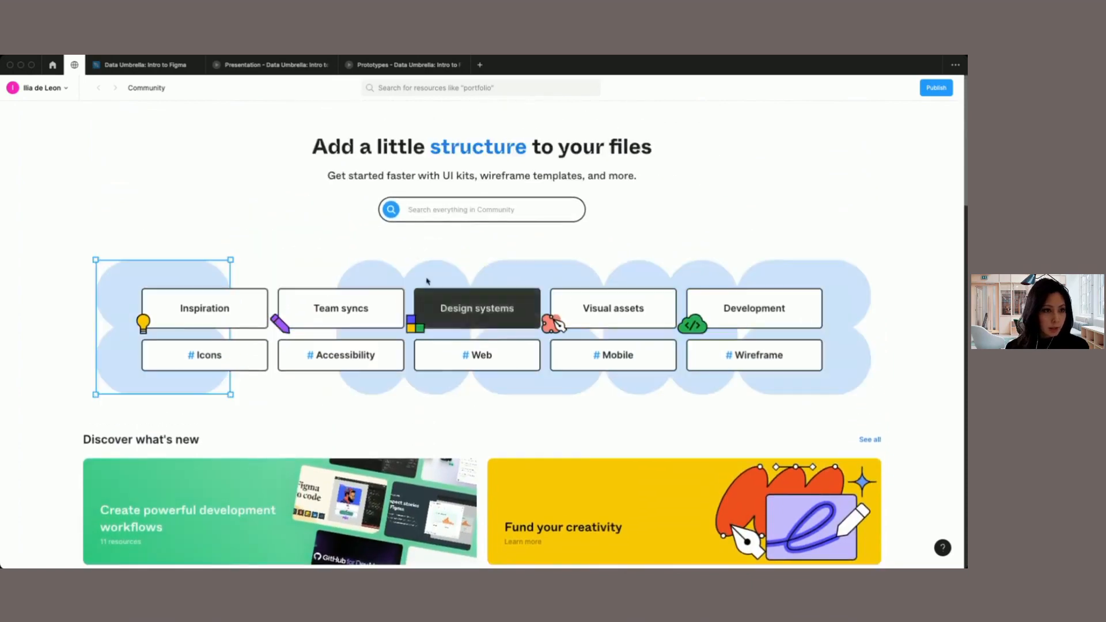
# Step: Open the "Data Umbrella: Intro to Figma" design file and briefly make its title editable, leaving the name as it is
pyautogui.click(136, 67)
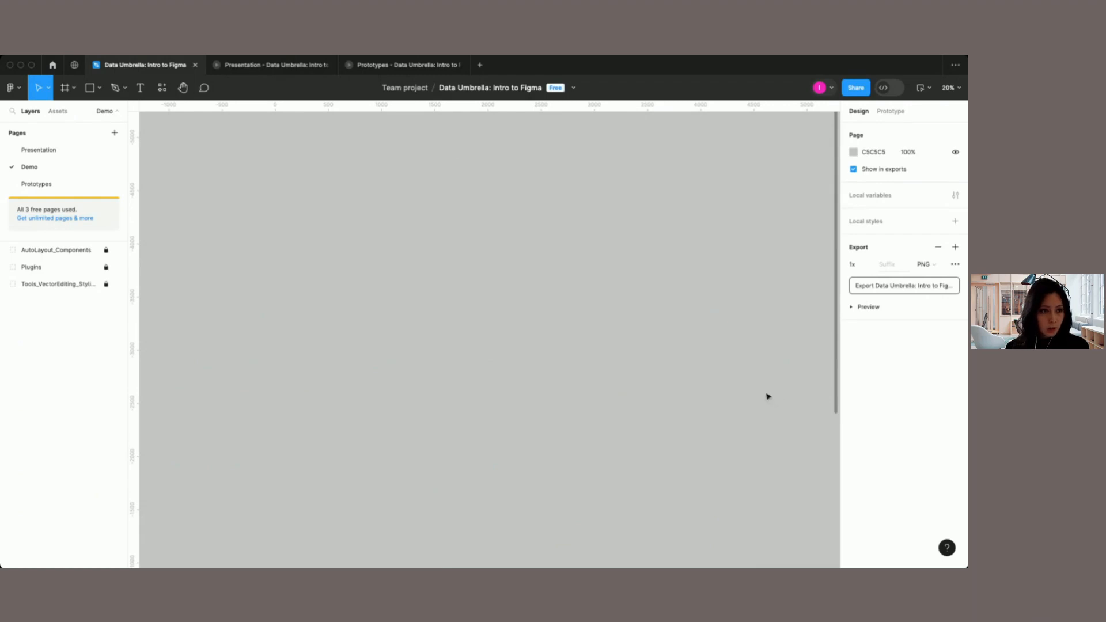
pyautogui.doubleClick(508, 88)
pyautogui.click(481, 153)
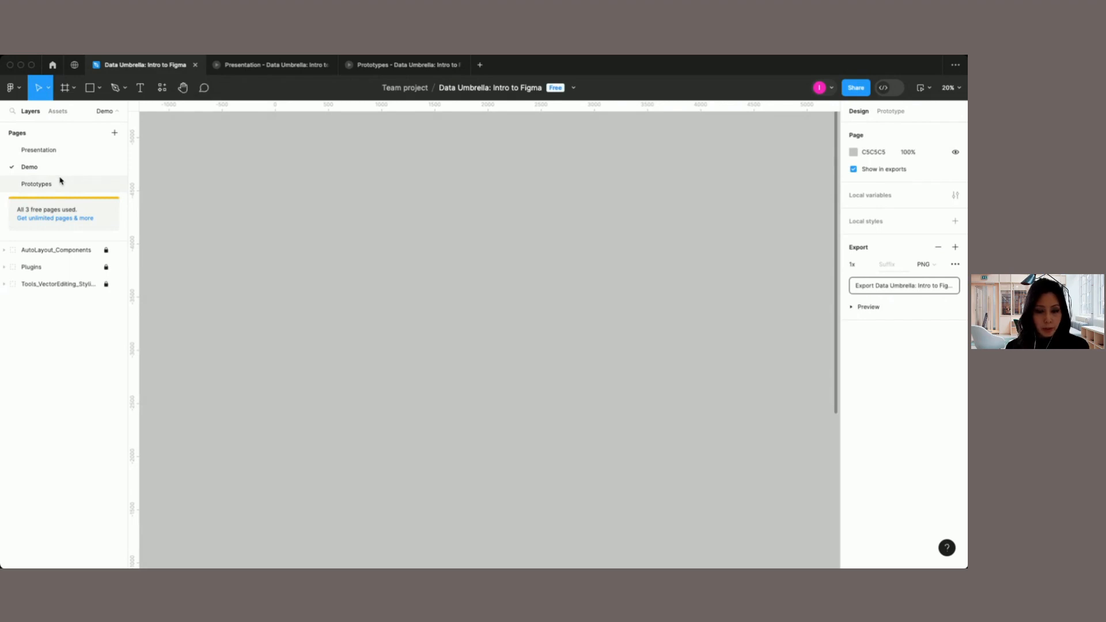
# Step: Expand the AutoLayout_Components and Tools_VectorEditing_Styling groups in the layer list, leaving the Plugins group collapsed after viewing its contents
pyautogui.click(5, 252)
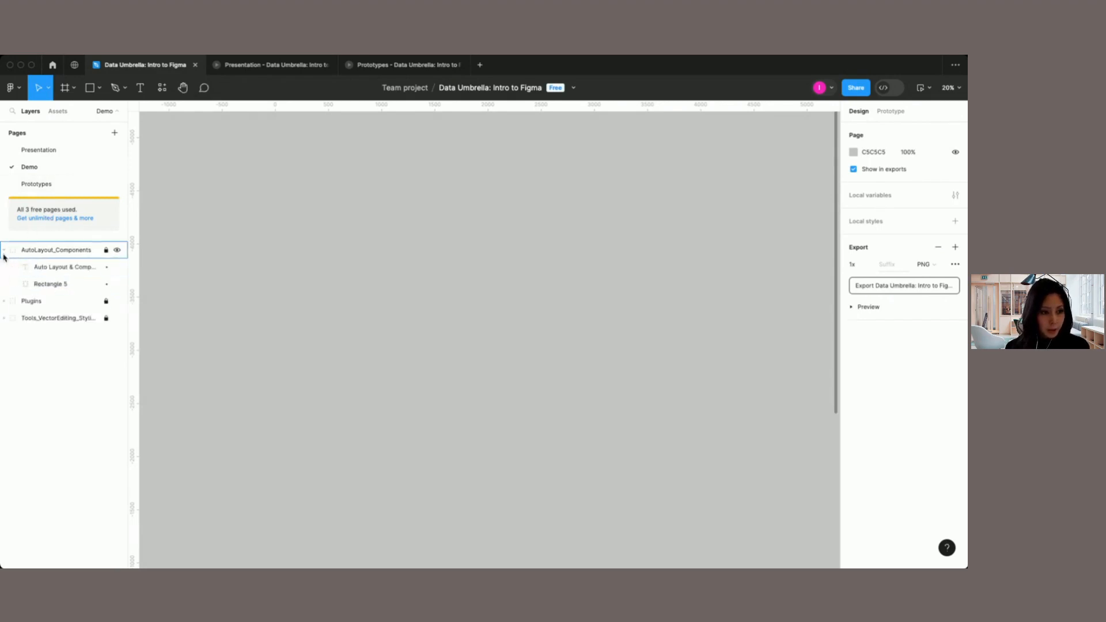
pyautogui.click(4, 302)
pyautogui.click(4, 352)
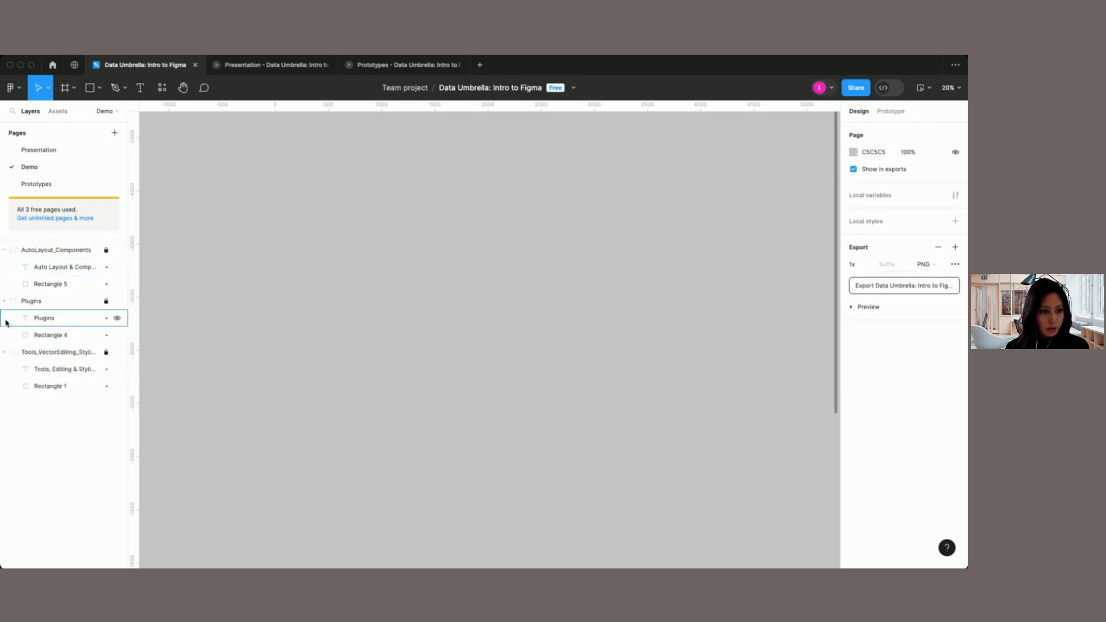
pyautogui.click(4, 302)
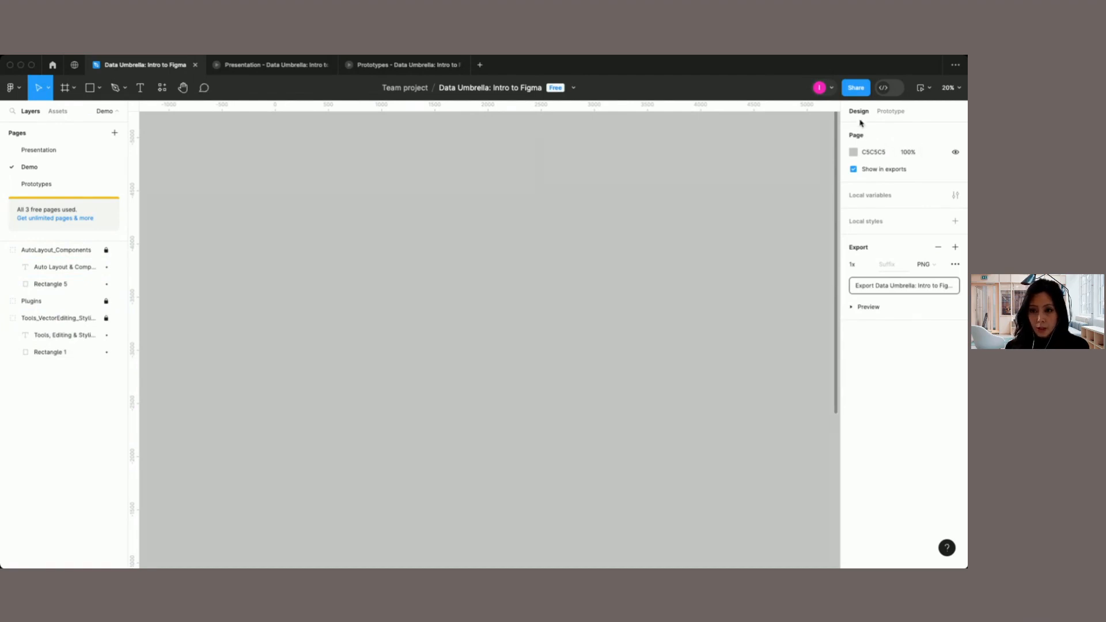
# Step: Change the Demo page's background colour to the light grey D0CFCF
pyautogui.click(853, 152)
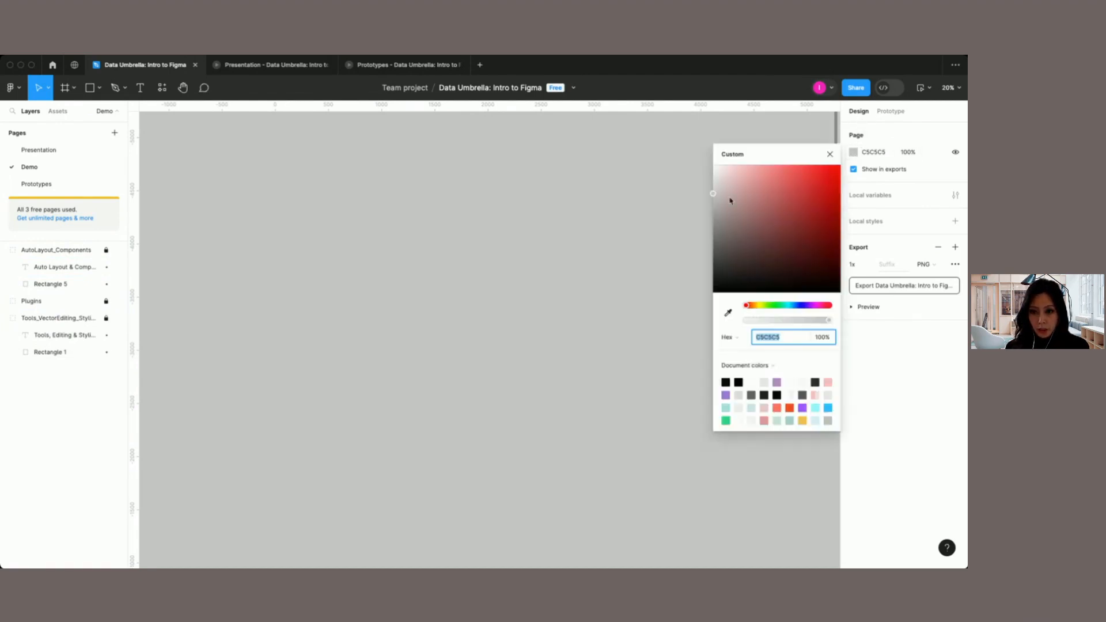
pyautogui.moveTo(715, 197)
pyautogui.mouseDown()
pyautogui.moveTo(704, 271)
pyautogui.moveTo(713, 239)
pyautogui.moveTo(702, 207)
pyautogui.moveTo(839, 167)
pyautogui.moveTo(785, 167)
pyautogui.moveTo(714, 193)
pyautogui.mouseUp()
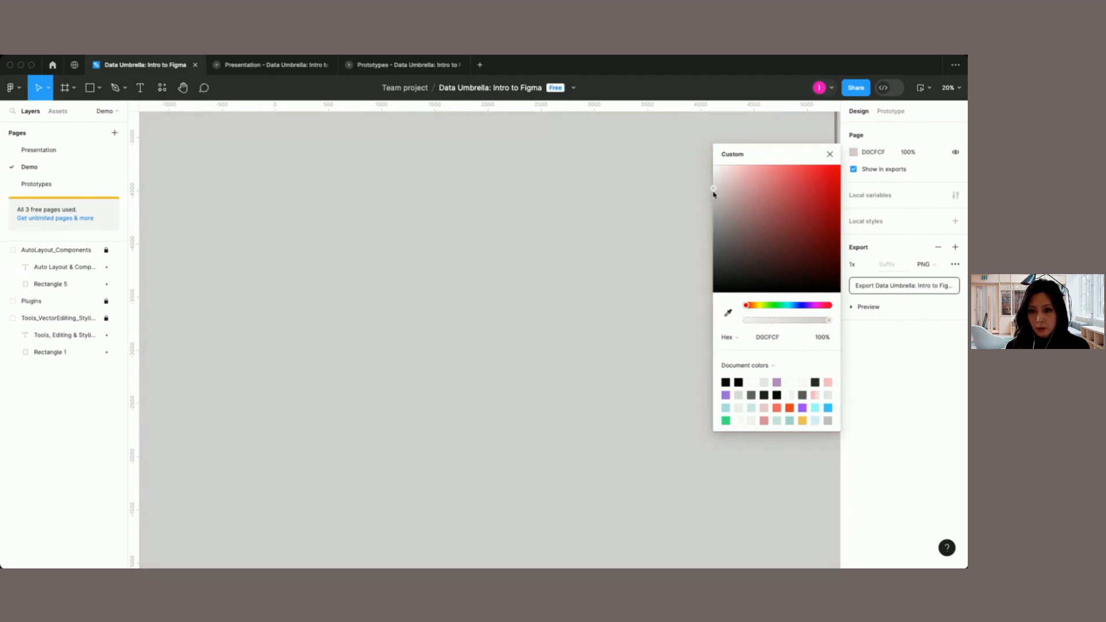
pyautogui.click(830, 155)
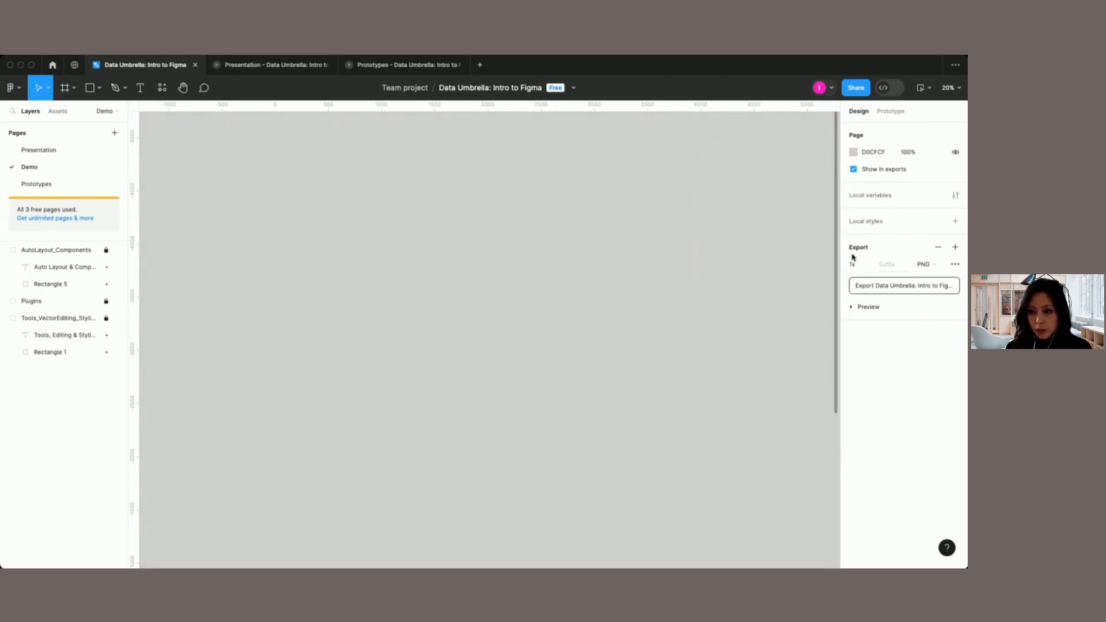
# Step: Review the page's export format choices and the prototype device presets, keeping the device set to None
pyautogui.click(942, 266)
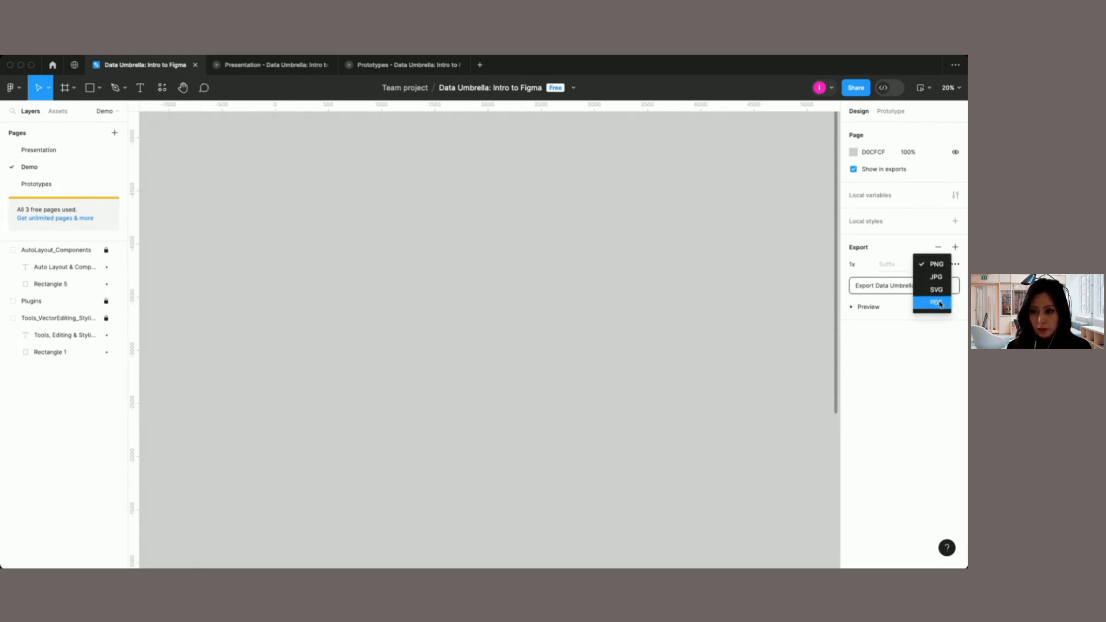
pyautogui.click(941, 336)
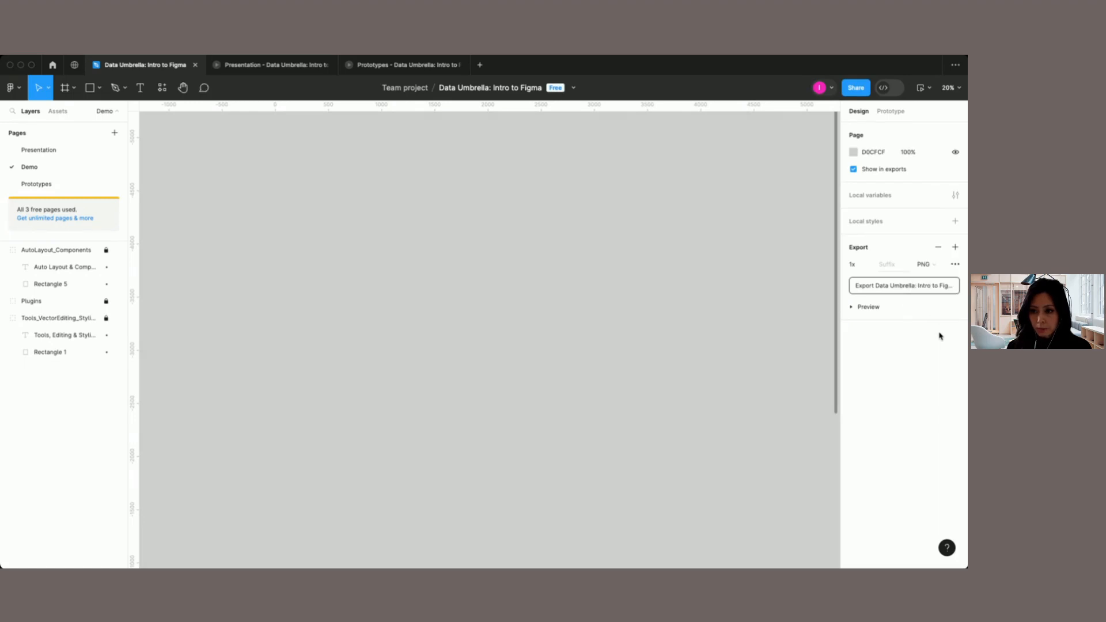
pyautogui.click(891, 113)
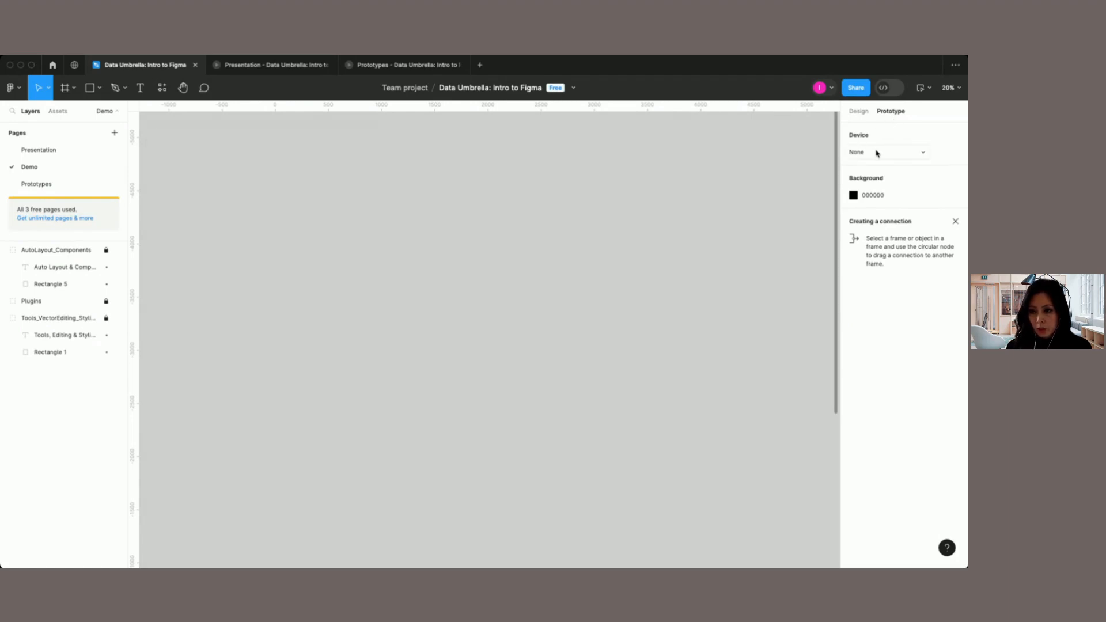
pyautogui.click(925, 154)
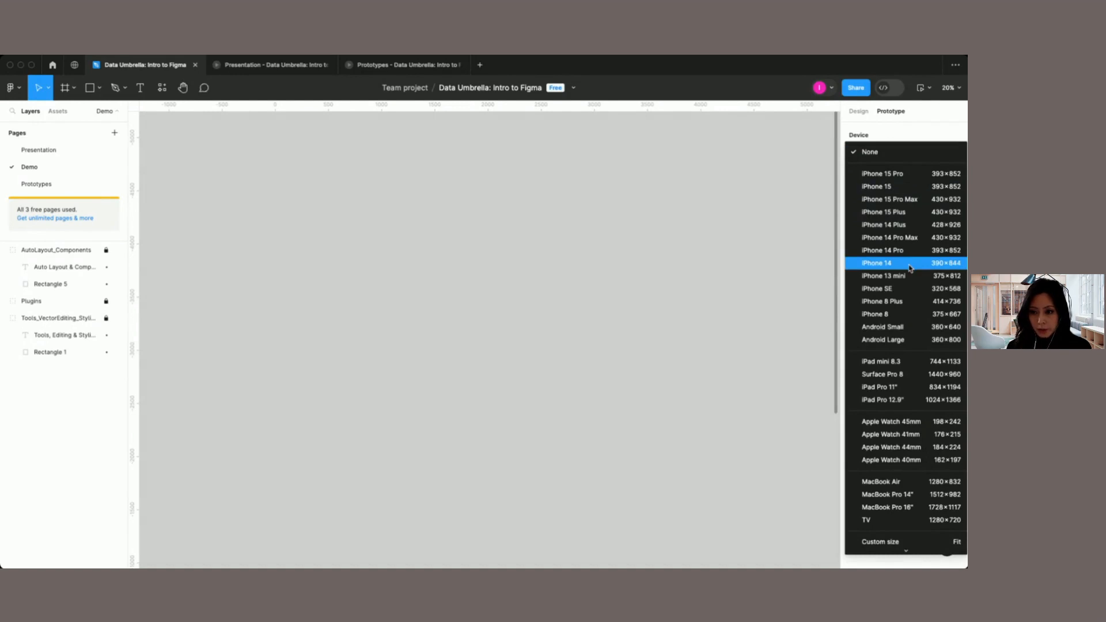
pyautogui.scroll(-1, 910, 268)
pyautogui.scroll(-4, 915, 328)
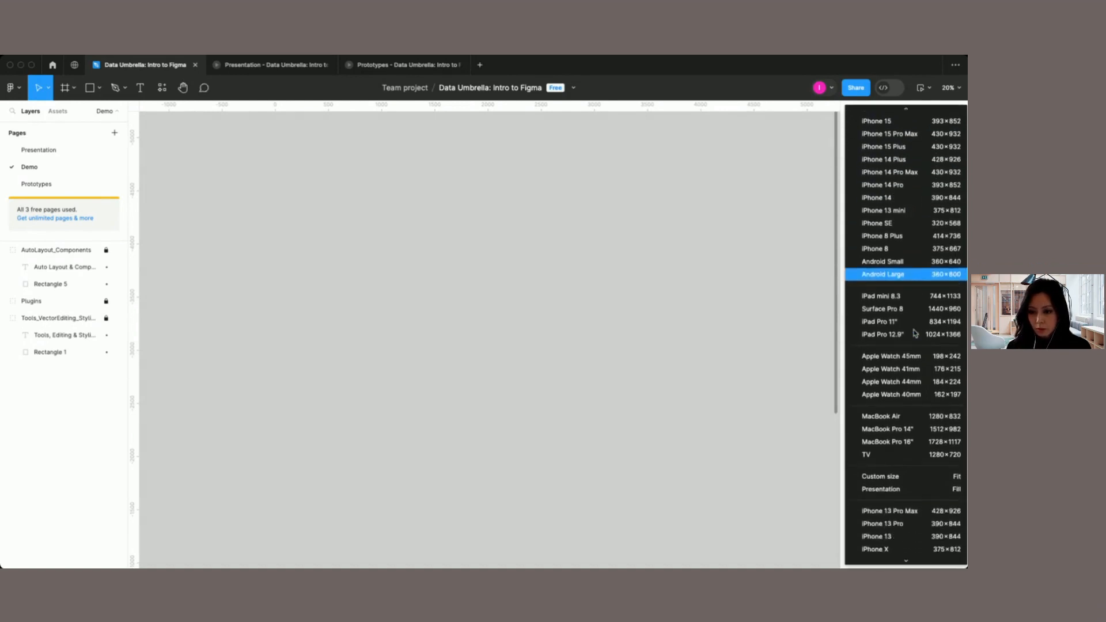
pyautogui.scroll(-2, 915, 333)
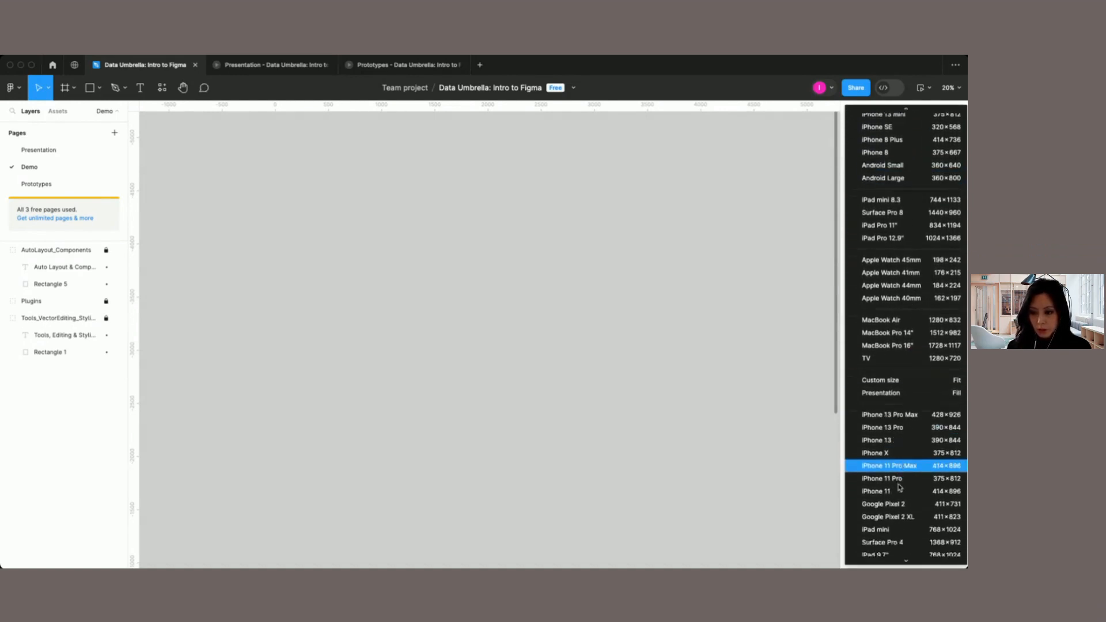
pyautogui.scroll(-1, 901, 488)
pyautogui.scroll(4, 901, 488)
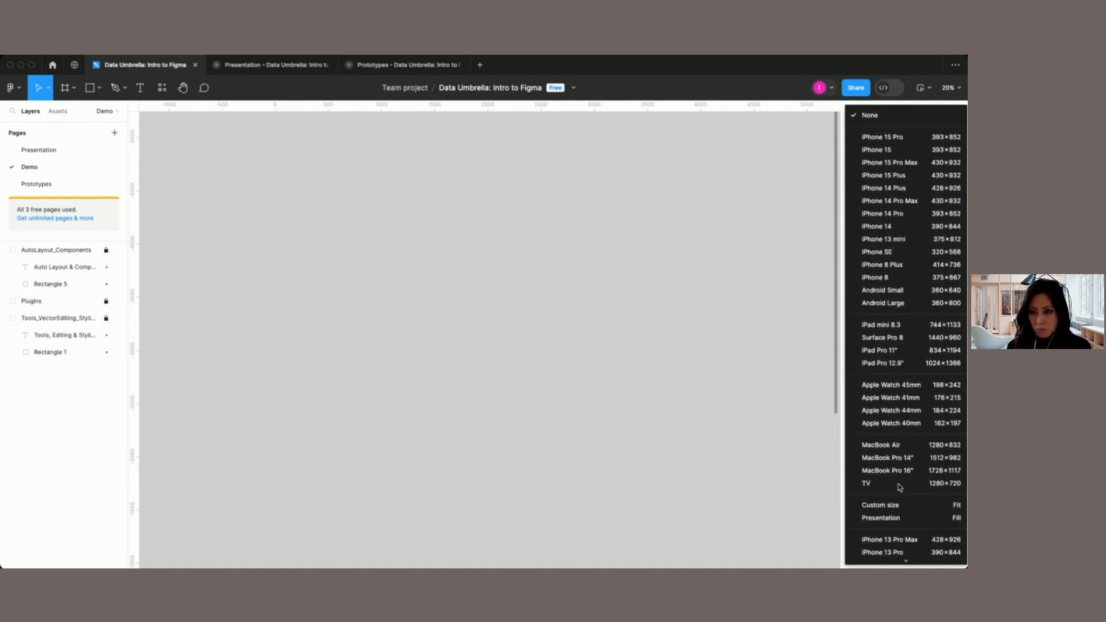
pyautogui.click(870, 116)
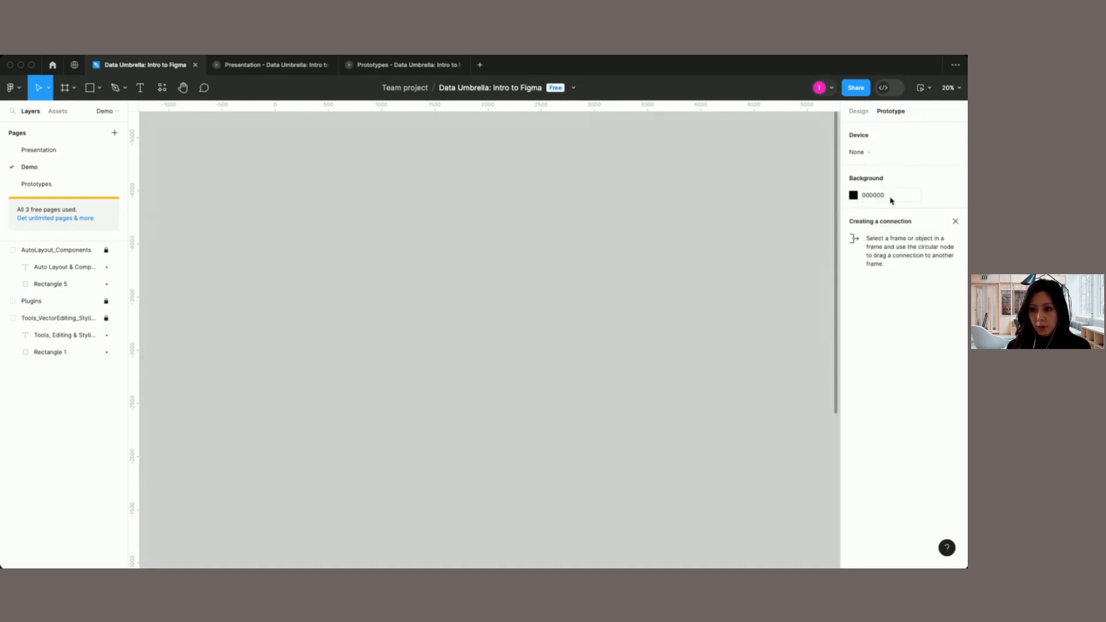
# Step: Review the zoom and view options, and the choices for presenting or previewing the file
pyautogui.click(959, 91)
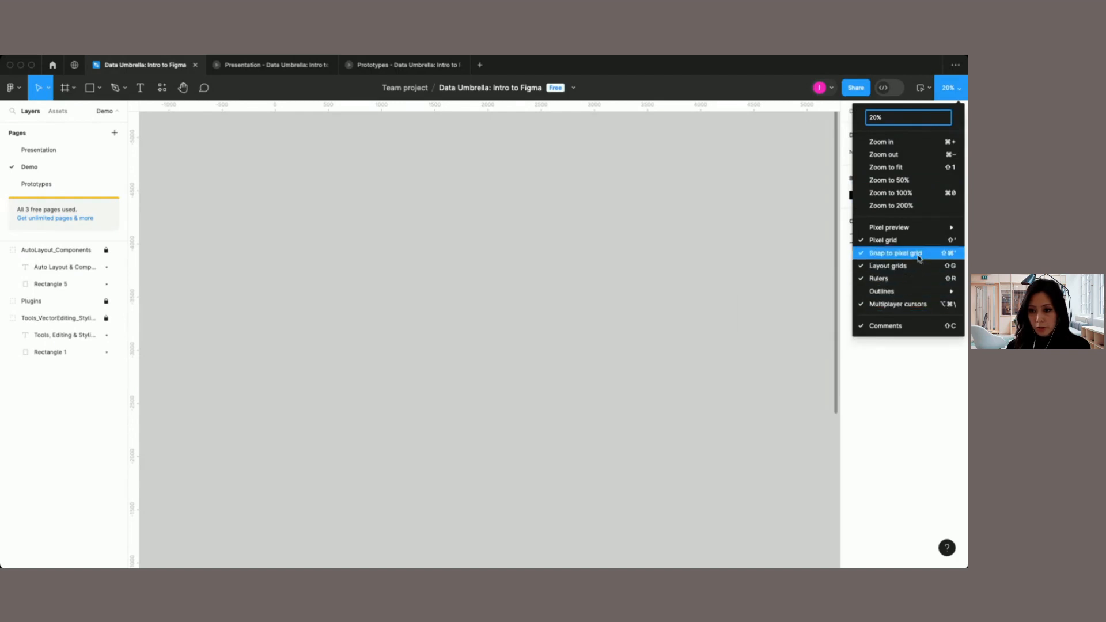
pyautogui.click(959, 93)
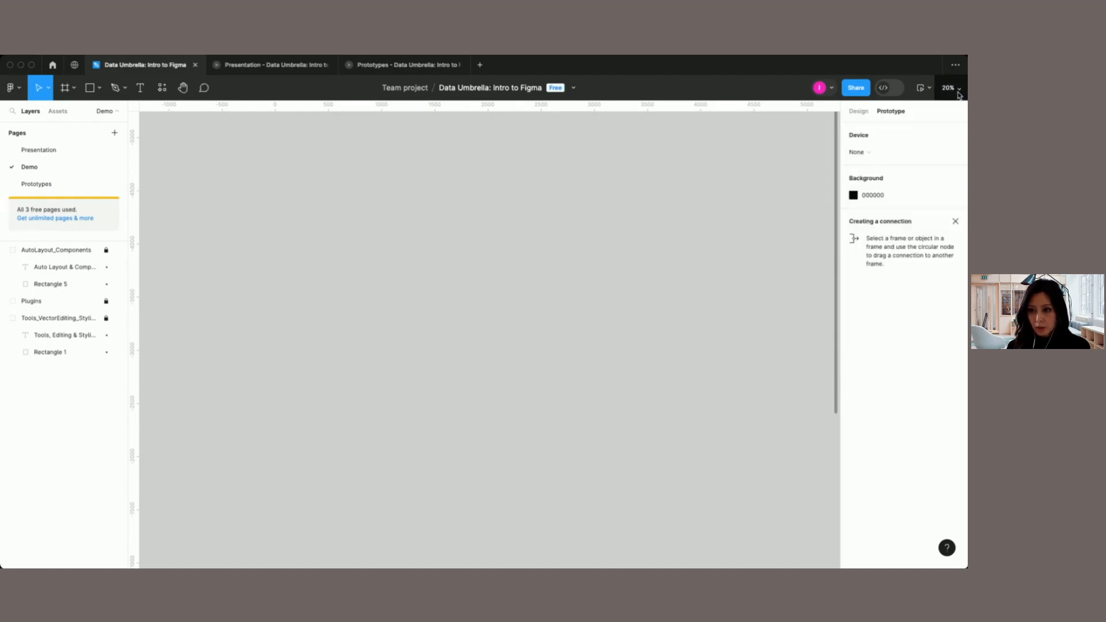
pyautogui.click(931, 90)
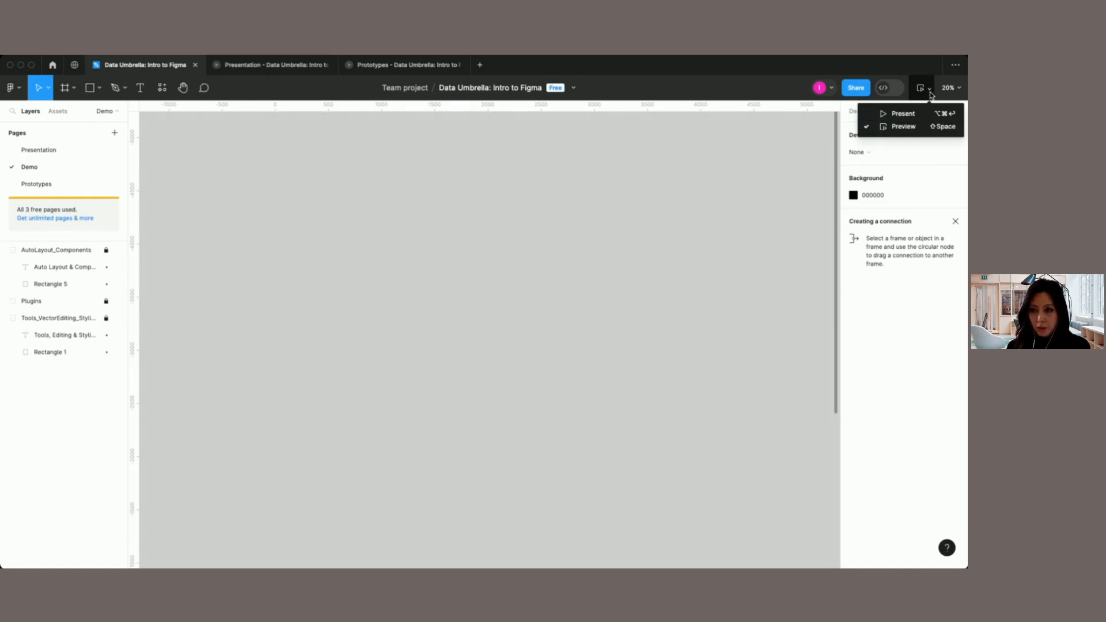
pyautogui.click(930, 93)
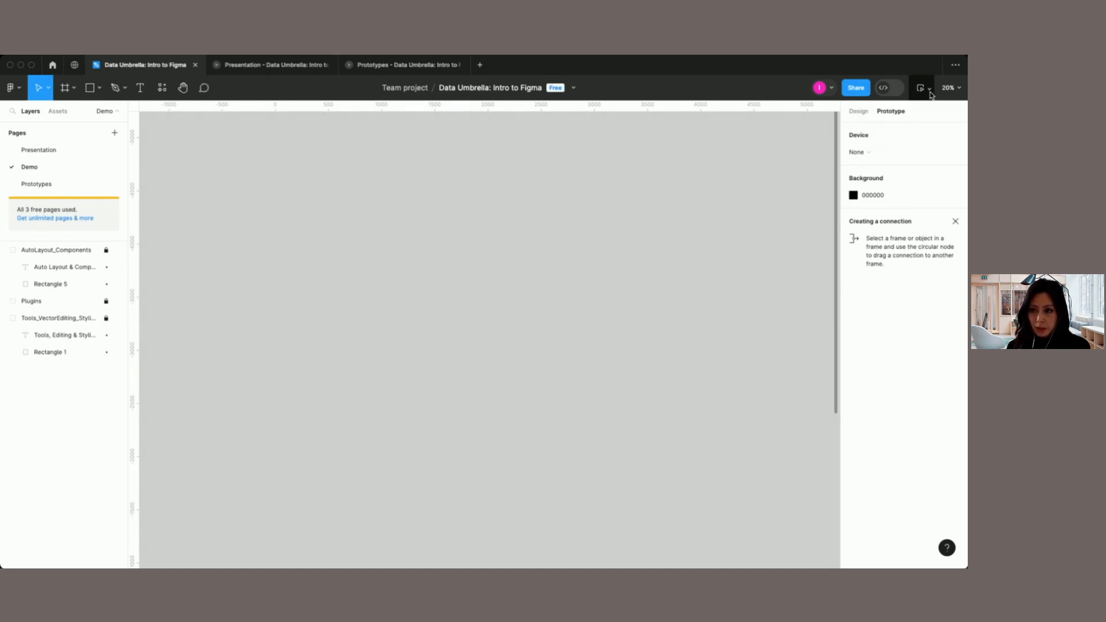
# Step: Inspect the code language and TypeScript/JavaScript options in Dev Mode, and return to design mode without changing them
pyautogui.click(888, 89)
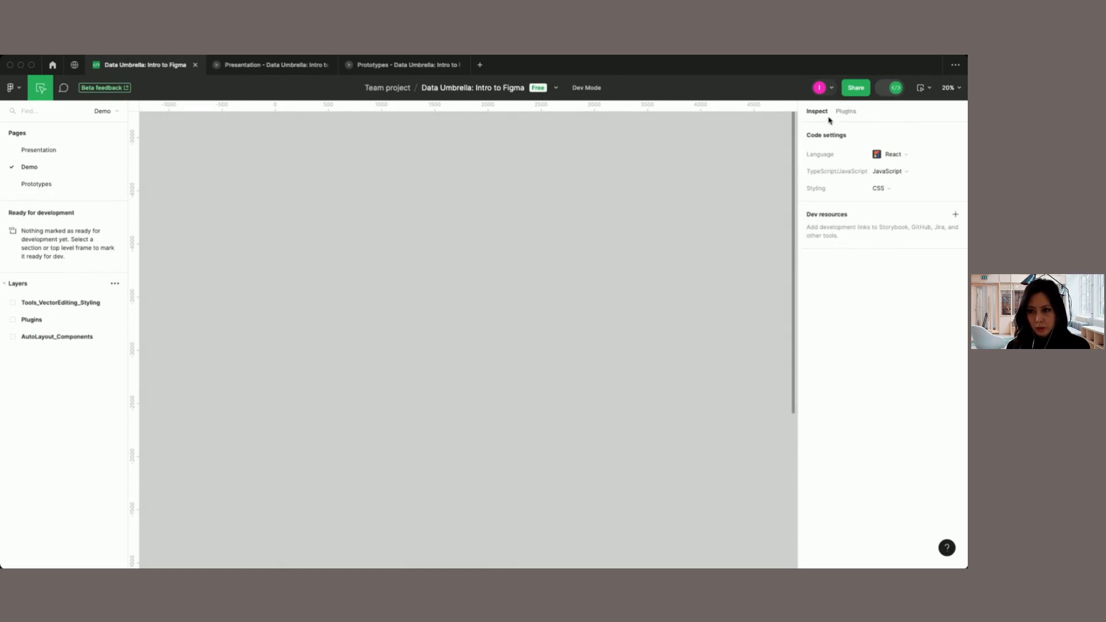
pyautogui.click(904, 155)
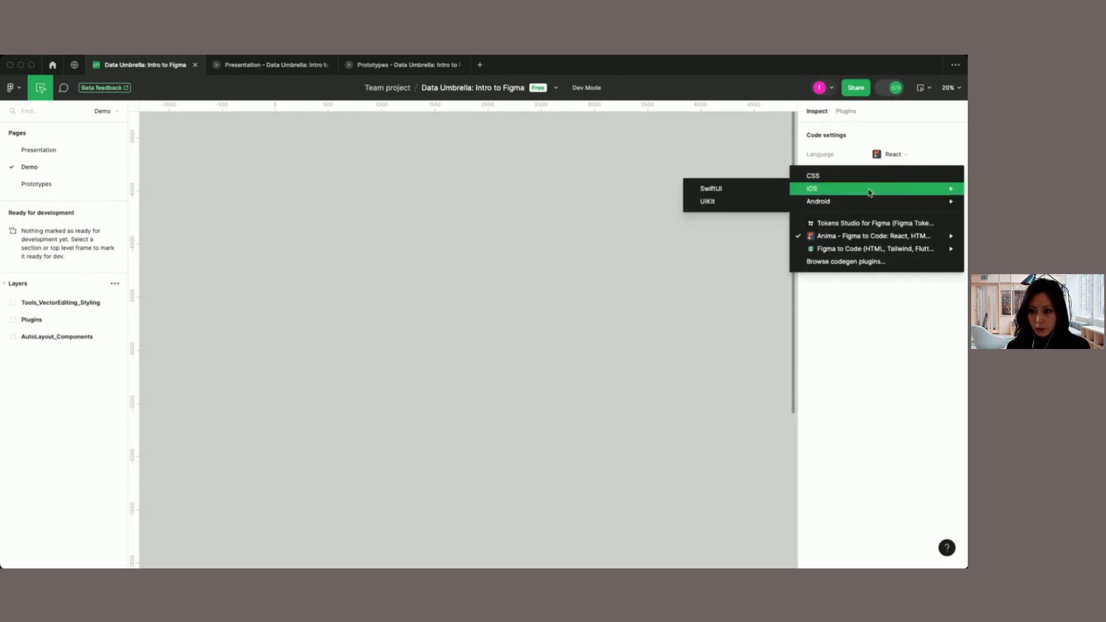
pyautogui.click(922, 150)
pyautogui.click(908, 172)
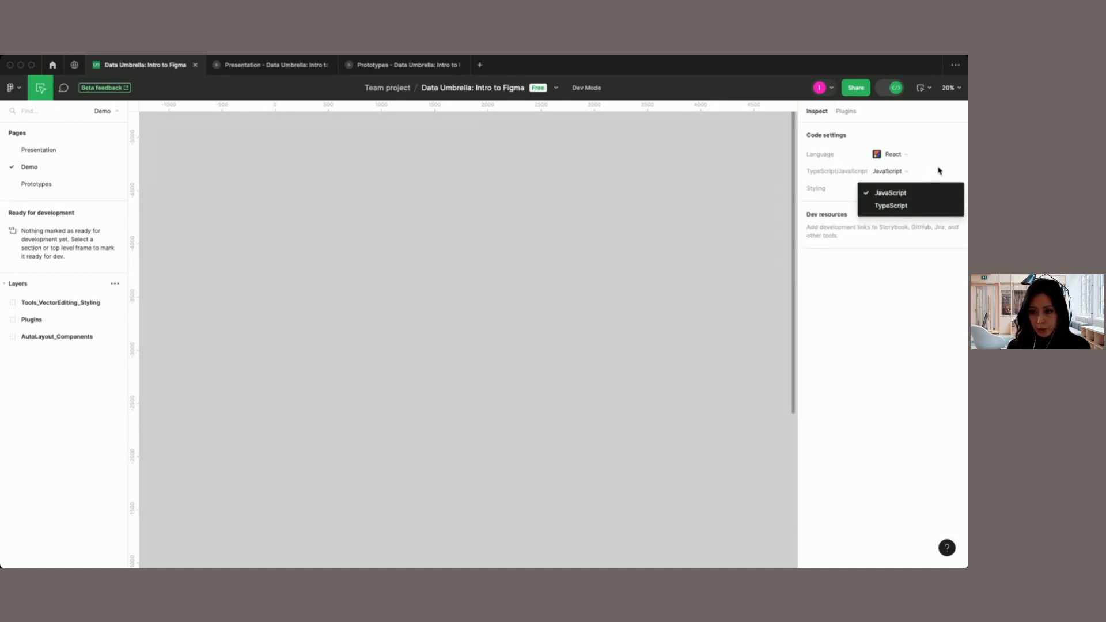
pyautogui.click(939, 171)
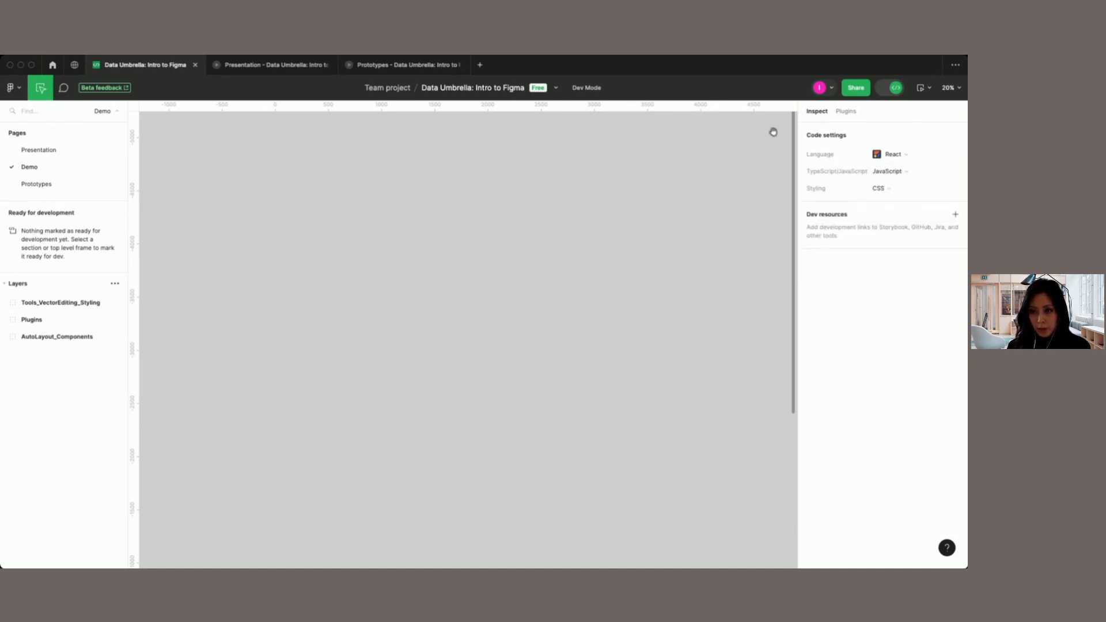
pyautogui.click(894, 88)
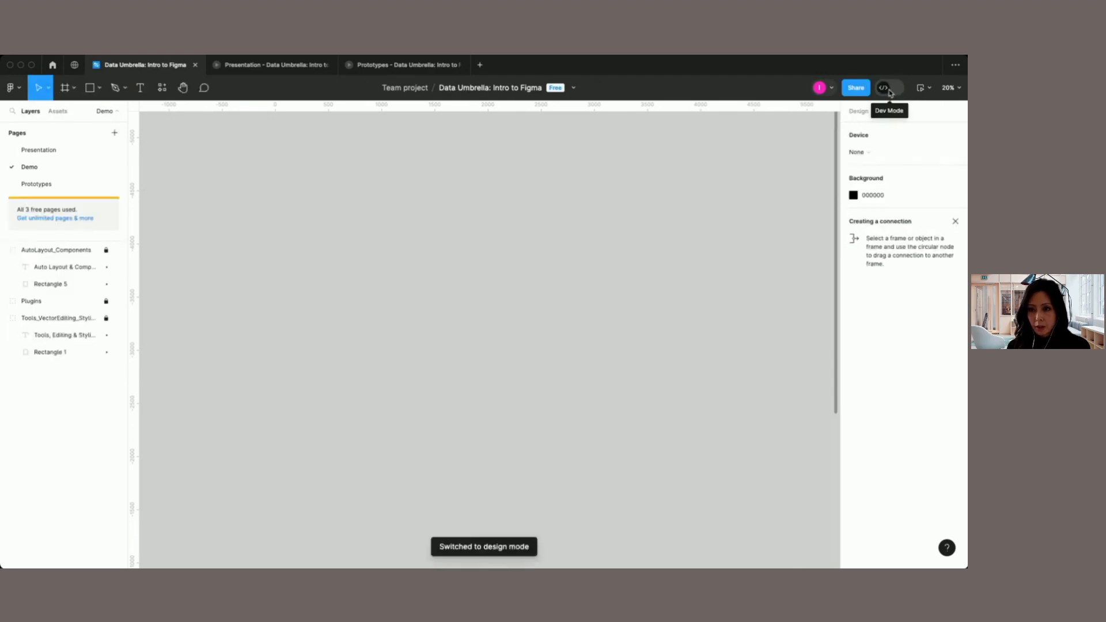
# Step: Review the file's sharing settings, including invitee permission levels and who can access the file, and leave them as they are
pyautogui.click(860, 91)
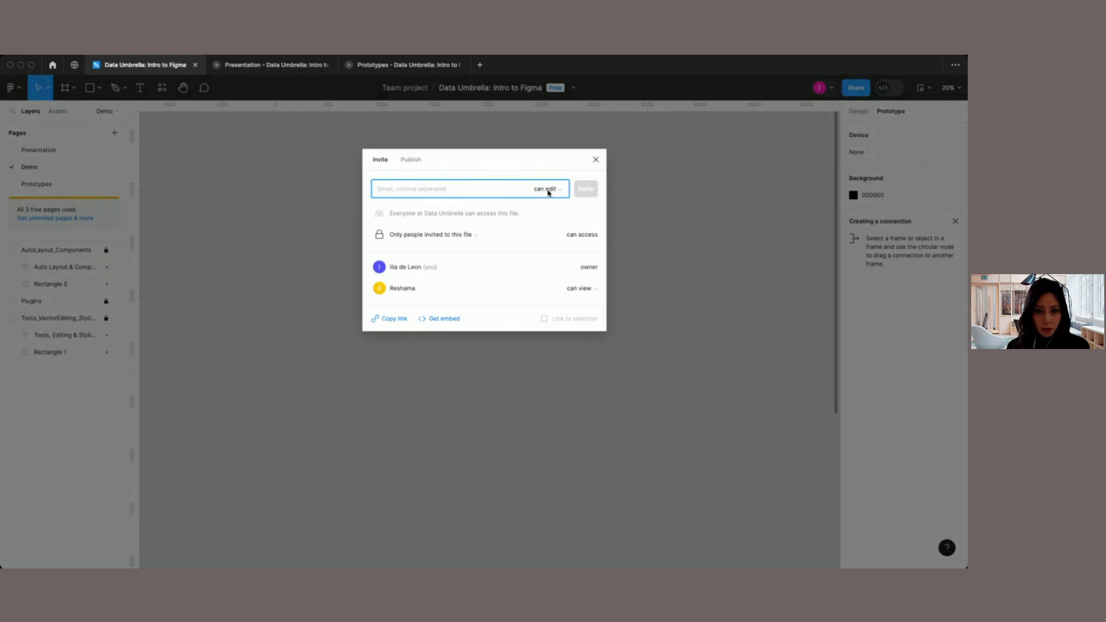
pyautogui.click(548, 189)
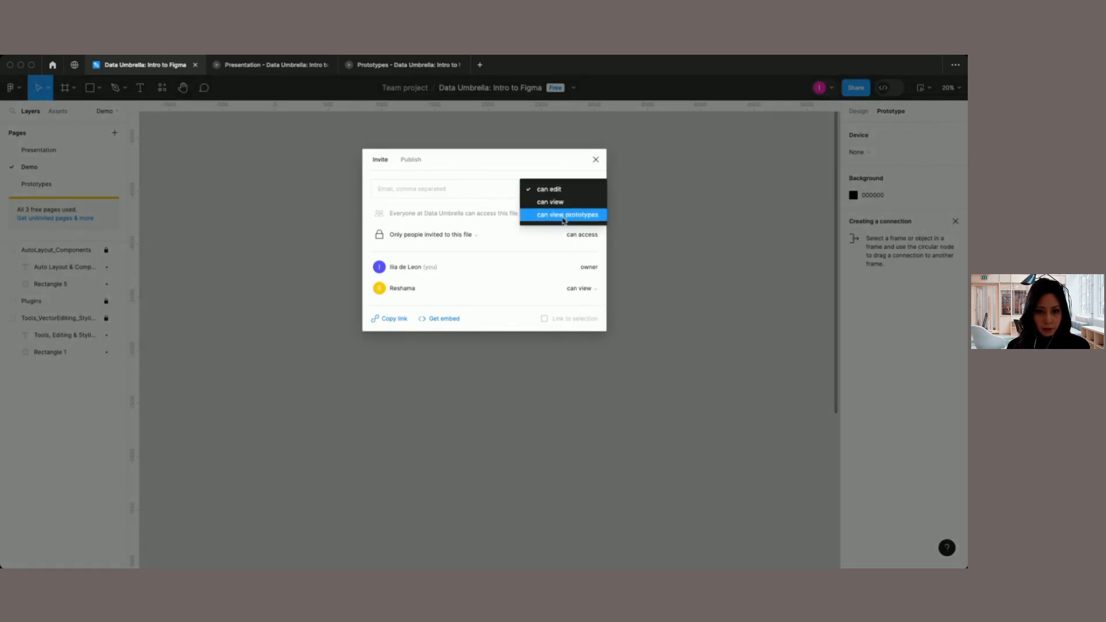
pyautogui.click(510, 197)
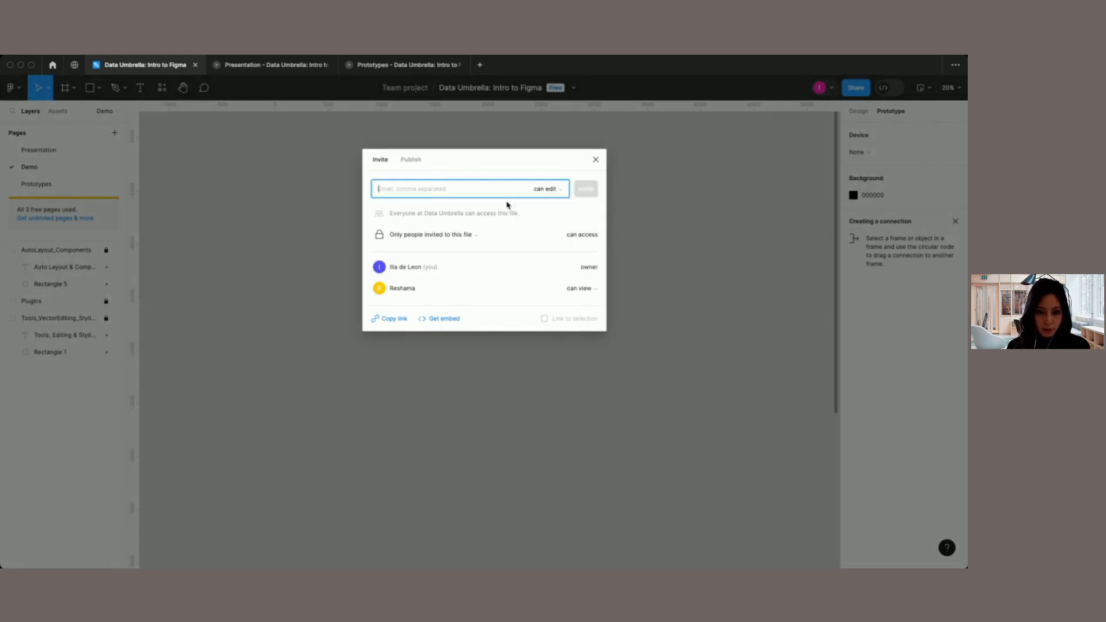
pyautogui.click(475, 236)
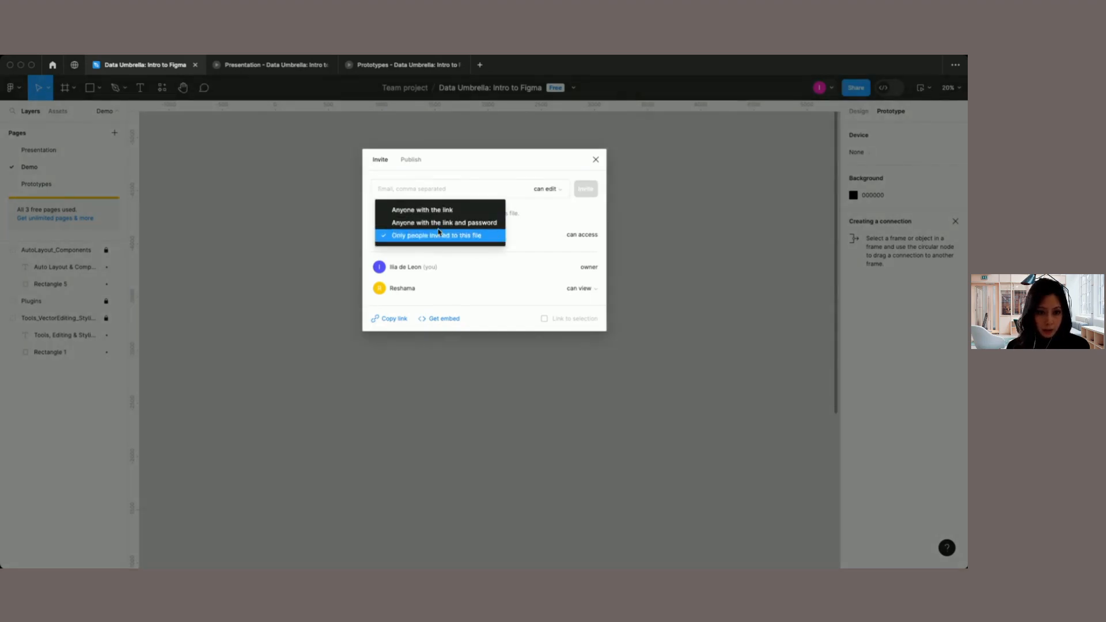
pyautogui.click(527, 242)
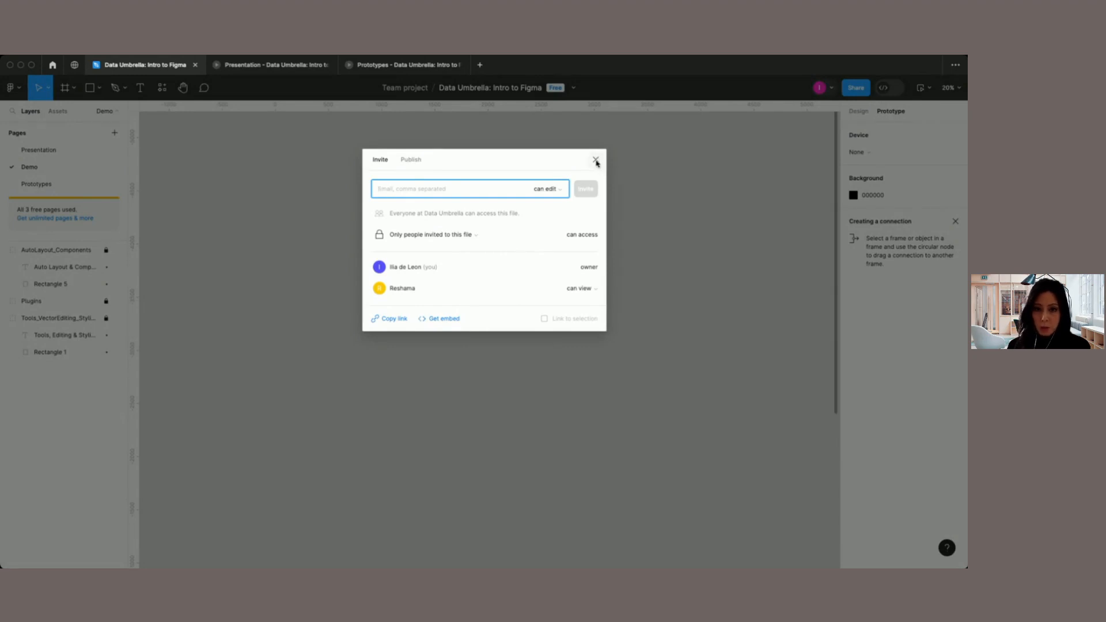
pyautogui.click(596, 160)
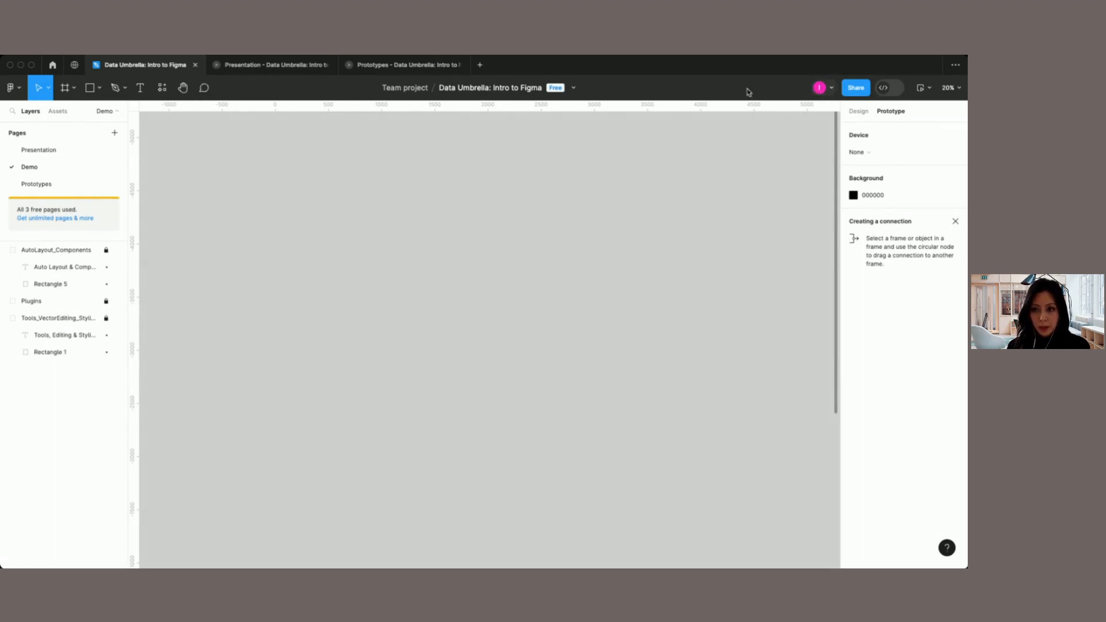
# Step: Start spotlighting your own view so that collaborators in the file can follow it
pyautogui.click(833, 91)
pyautogui.click(824, 143)
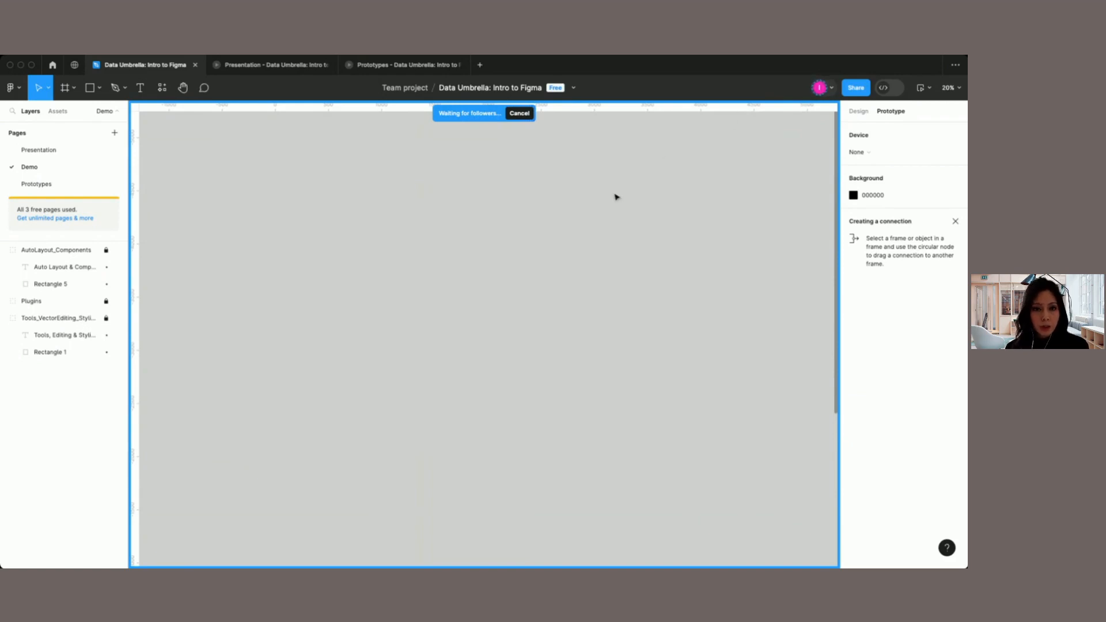
# Step: Cancel the pending spotlight of your own view
pyautogui.click(518, 113)
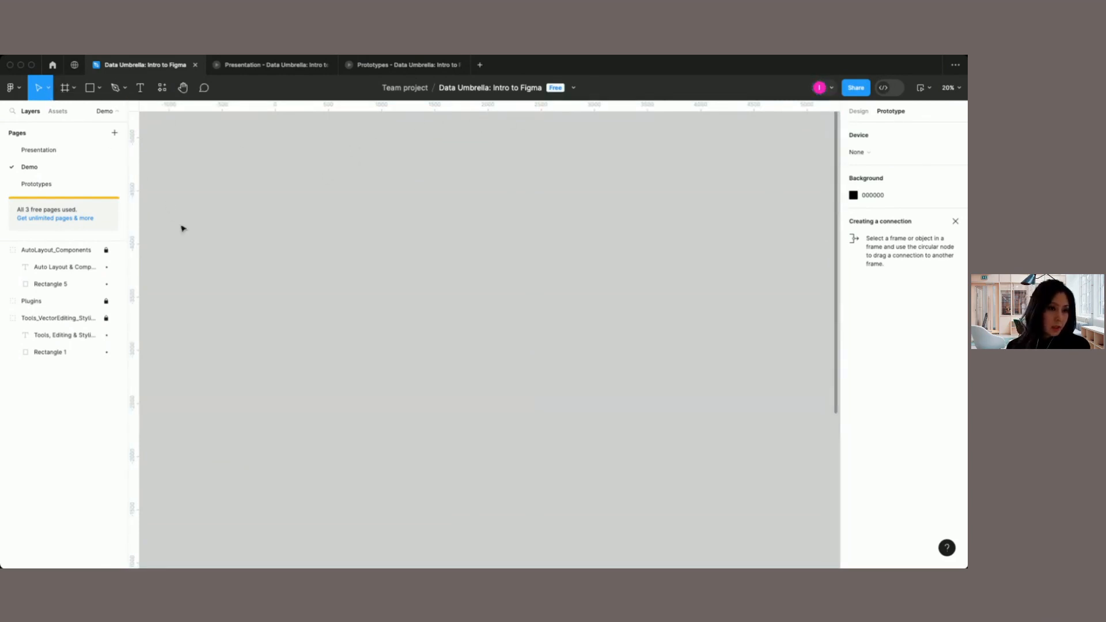
# Step: Review the Move and Scale tools, and the Frame, Section and Slice tools, without choosing any of them
pyautogui.scroll(-10, 223, 272)
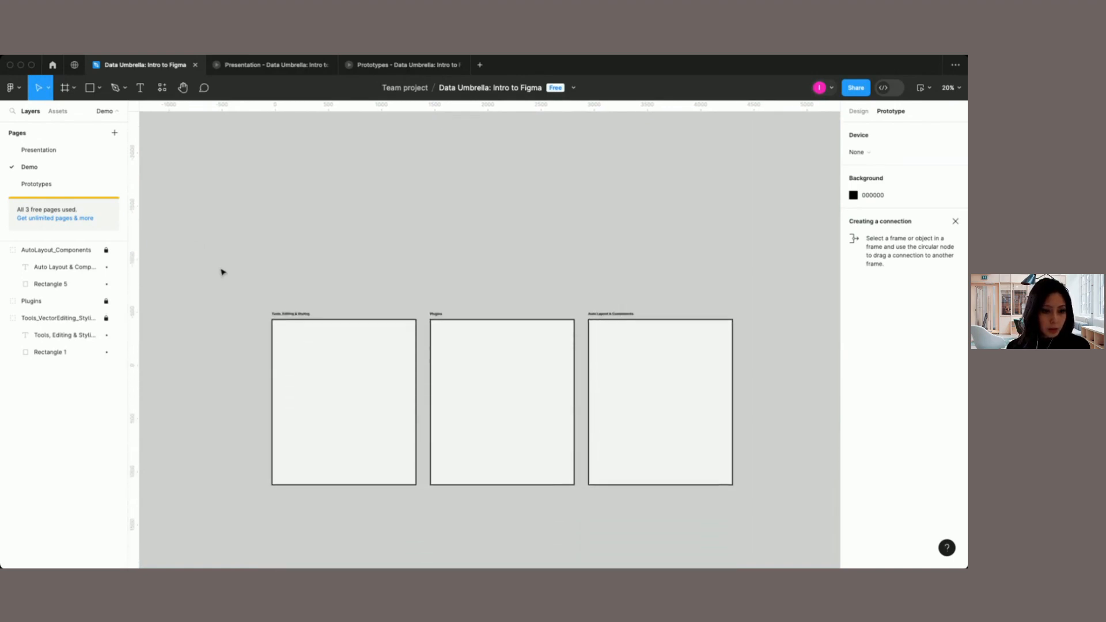
pyautogui.scroll(-1, 223, 271)
pyautogui.scroll(5, 223, 272)
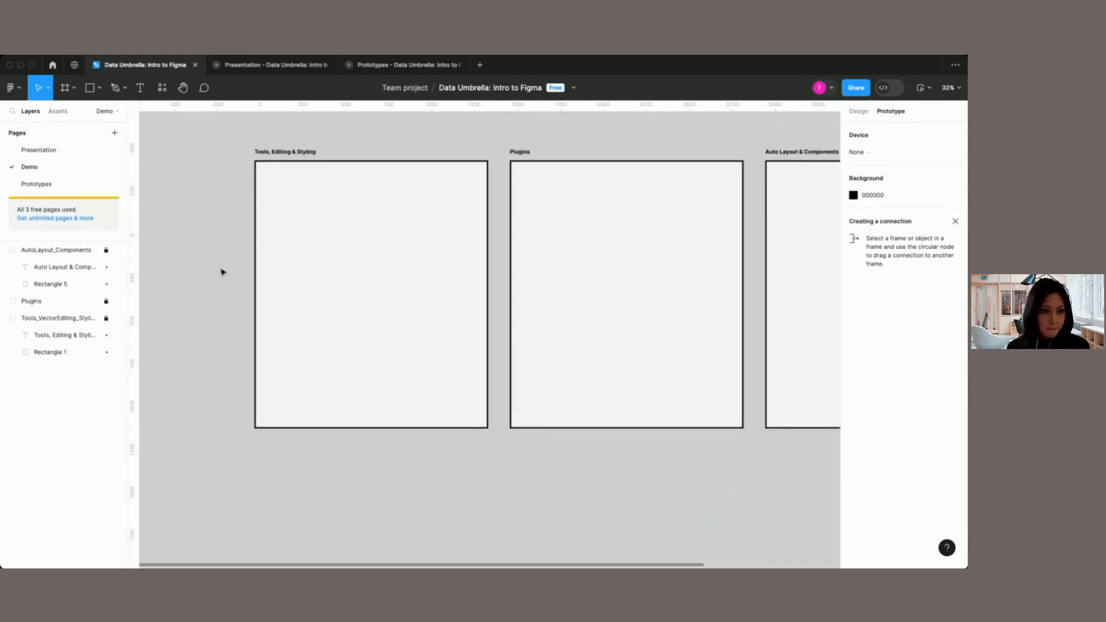
pyautogui.scroll(2, 223, 272)
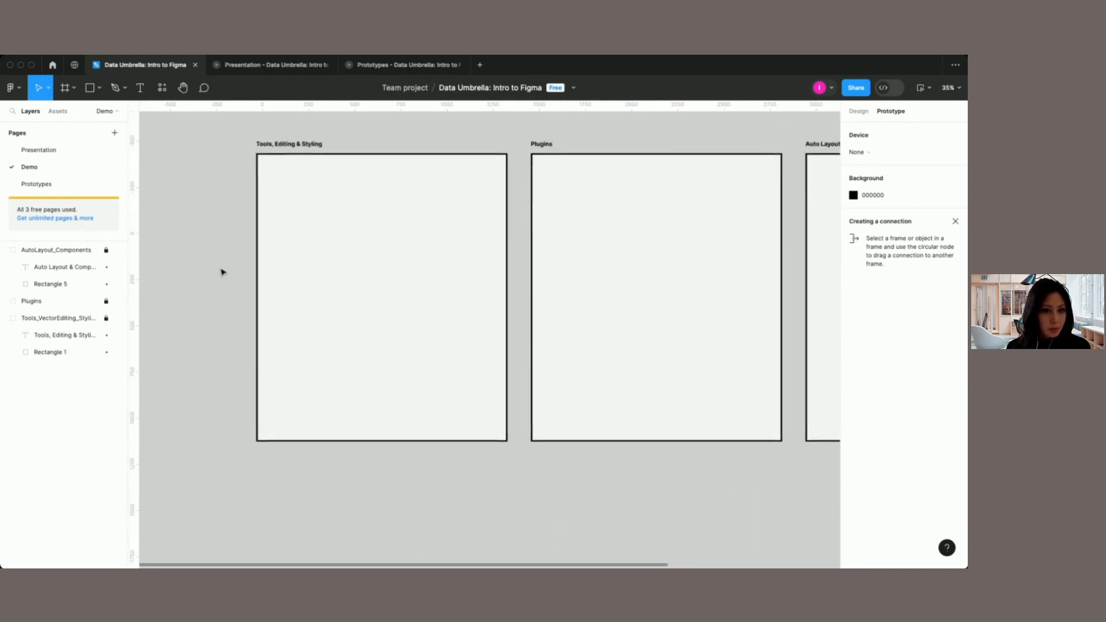
pyautogui.scroll(3, 225, 190)
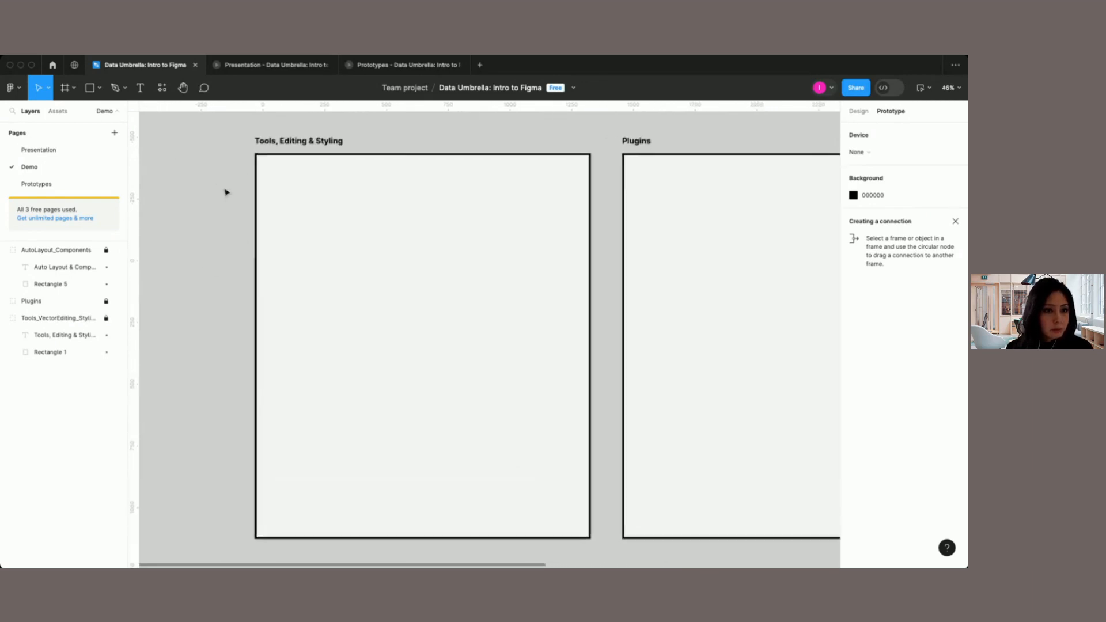
pyautogui.click(47, 90)
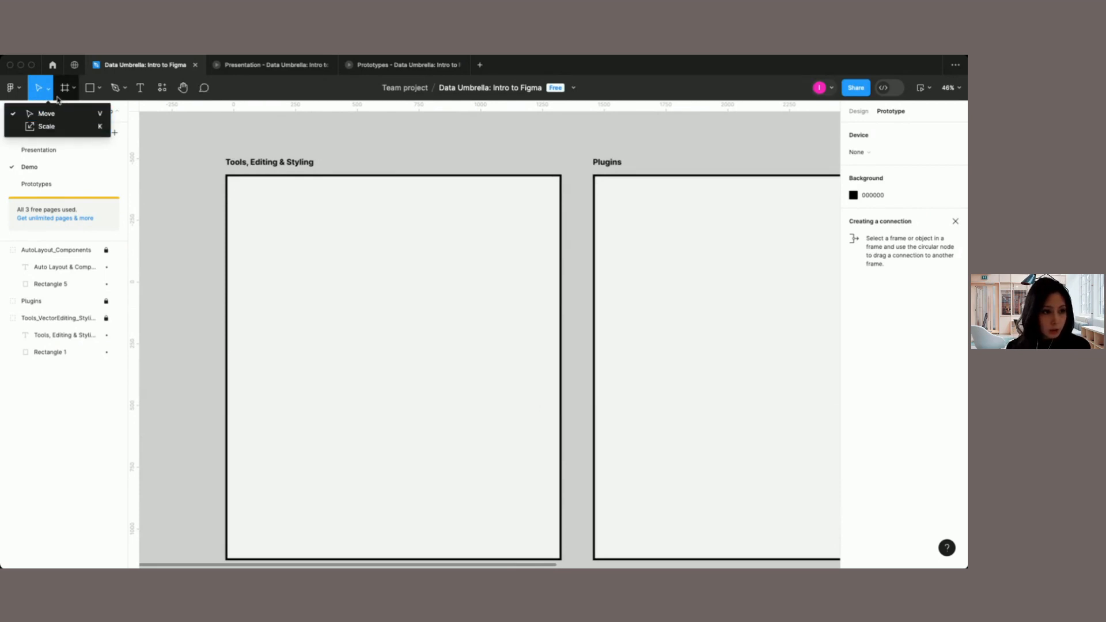
pyautogui.click(73, 89)
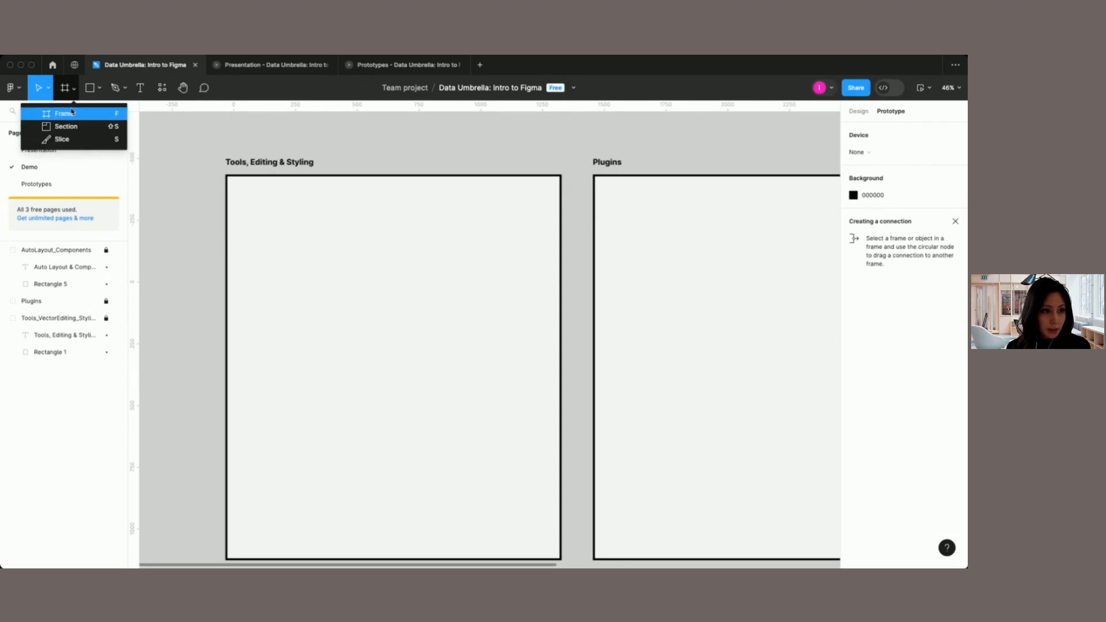
# Step: Draw a proportional star about 480 × 480 in the upper part of the Tools, Editing & Styling box
pyautogui.click(101, 89)
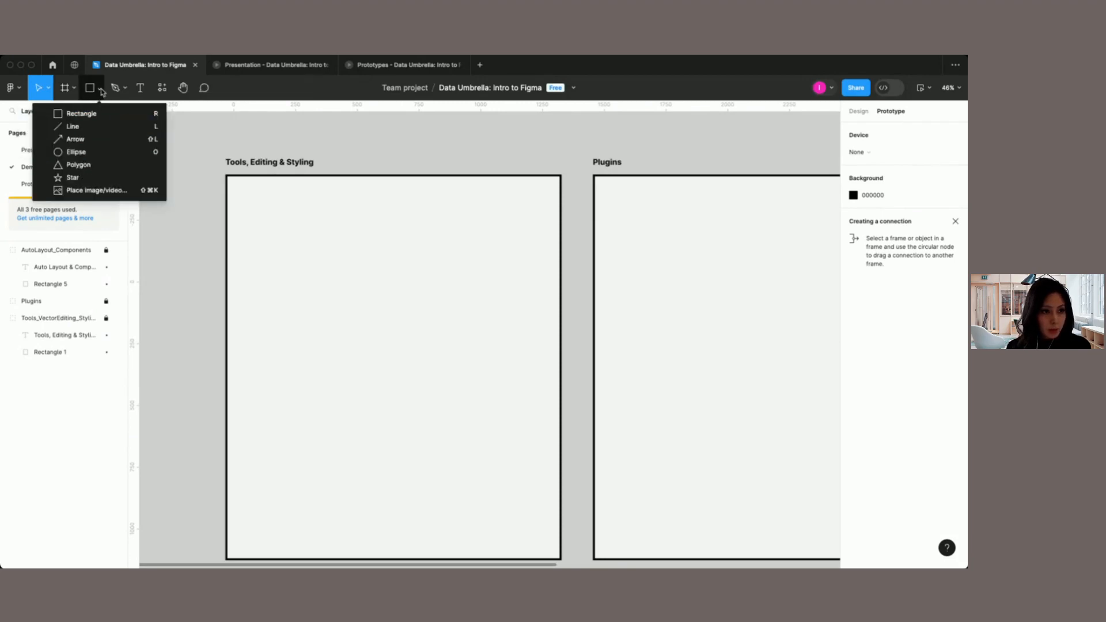
pyautogui.click(94, 177)
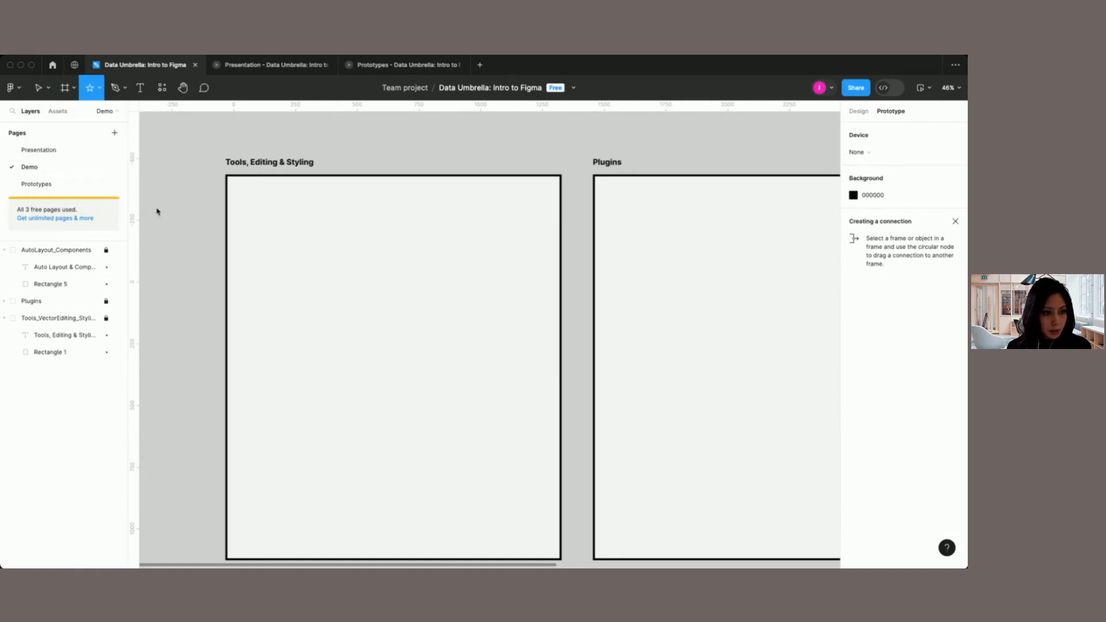
pyautogui.moveTo(250, 196)
pyautogui.mouseDown()
pyautogui.moveTo(328, 281)
pyautogui.moveTo(388, 297)
pyautogui.moveTo(405, 321)
pyautogui.moveTo(361, 294)
pyautogui.moveTo(370, 299)
pyautogui.mouseUp()
pyautogui.press('shift')
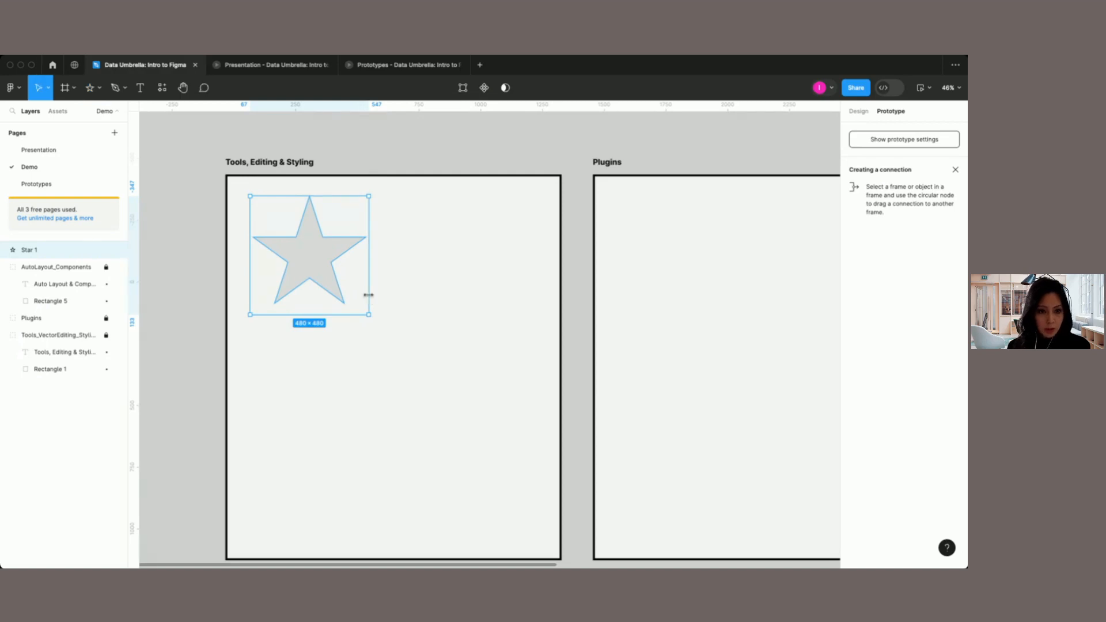
# Step: In the star's design properties, set the corner radius to 3 and the number of points to 7
pyautogui.click(861, 113)
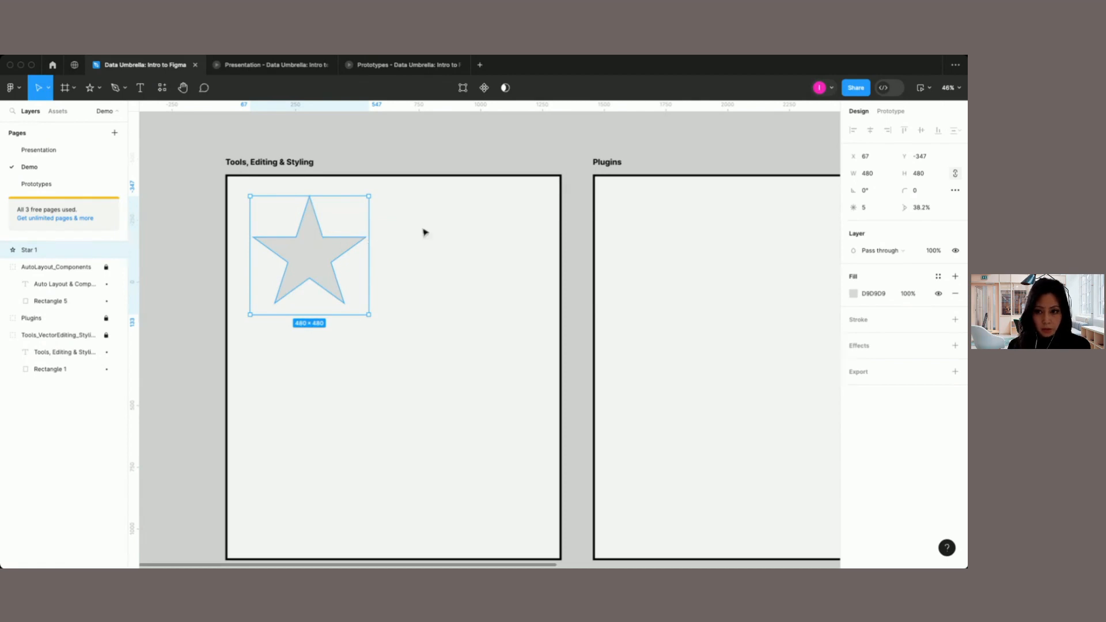
pyautogui.click(923, 193)
pyautogui.write('3')
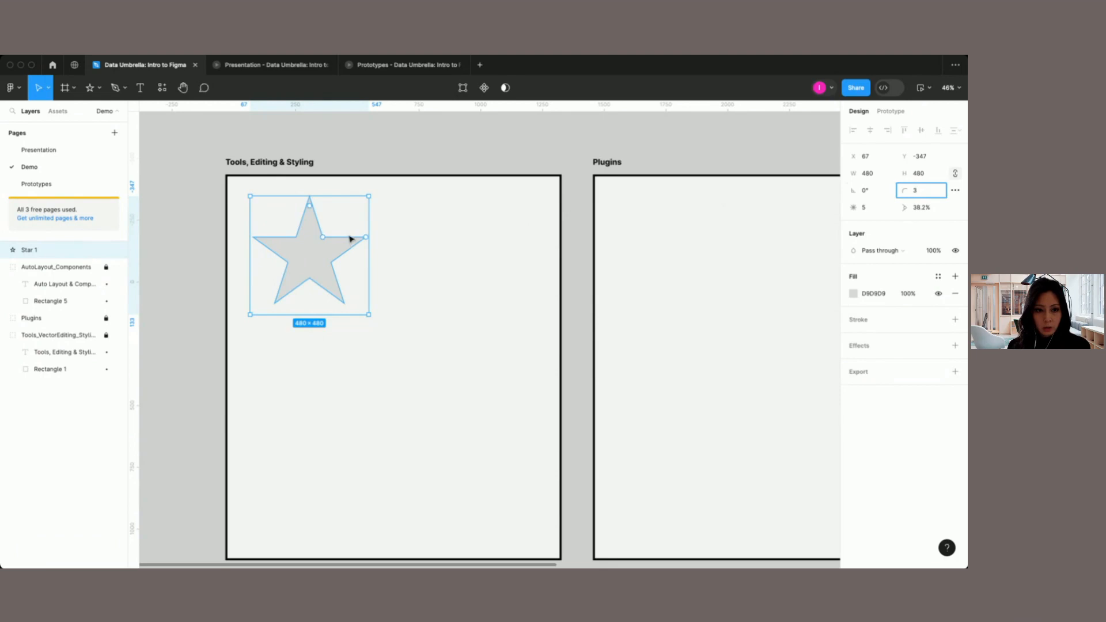
pyautogui.scroll(5, 348, 234)
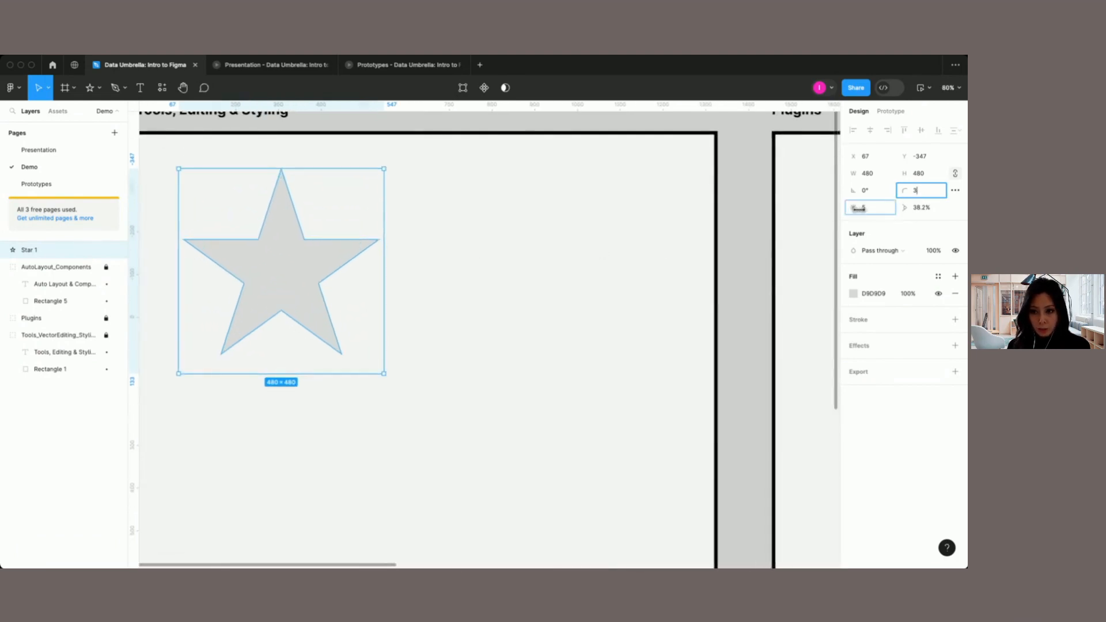
pyautogui.moveTo(865, 210)
pyautogui.mouseDown()
pyautogui.moveTo(855, 209)
pyautogui.moveTo(871, 209)
pyautogui.mouseUp()
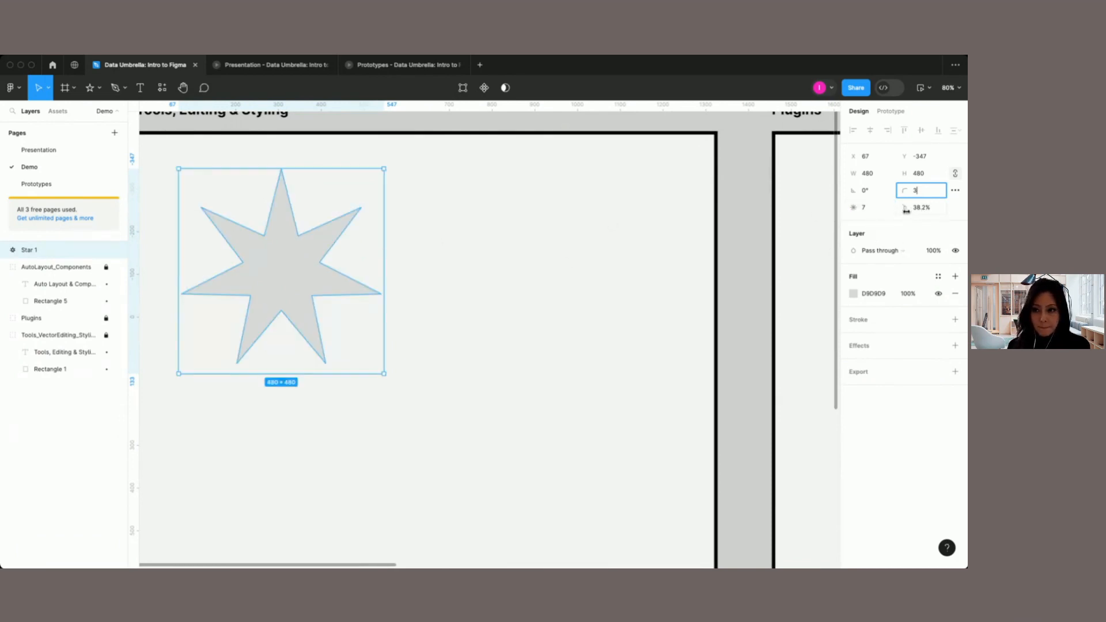
# Step: Enter vector editing on the star and move its inner vertices outward to make the notches between the points shallower
pyautogui.doubleClick(284, 266)
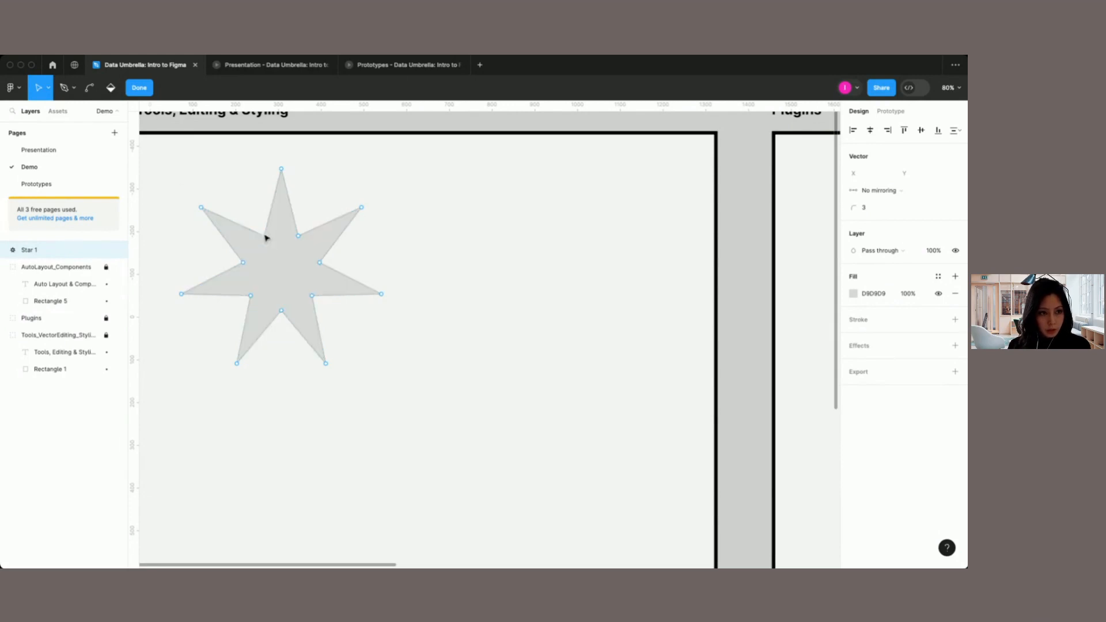
pyautogui.moveTo(265, 237); pyautogui.dragTo(315, 201)
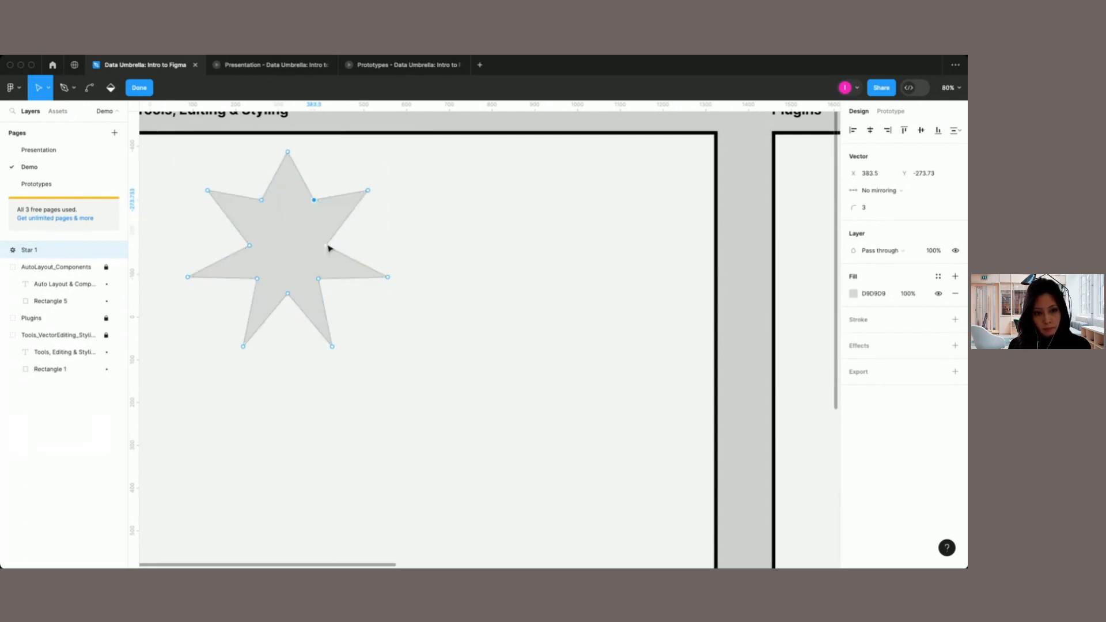
pyautogui.moveTo(326, 245)
pyautogui.mouseDown()
pyautogui.moveTo(344, 244)
pyautogui.moveTo(333, 241)
pyautogui.moveTo(327, 284)
pyautogui.moveTo(339, 292)
pyautogui.moveTo(290, 306)
pyautogui.moveTo(292, 319)
pyautogui.mouseUp()
pyautogui.click(289, 295)
pyautogui.click(257, 280)
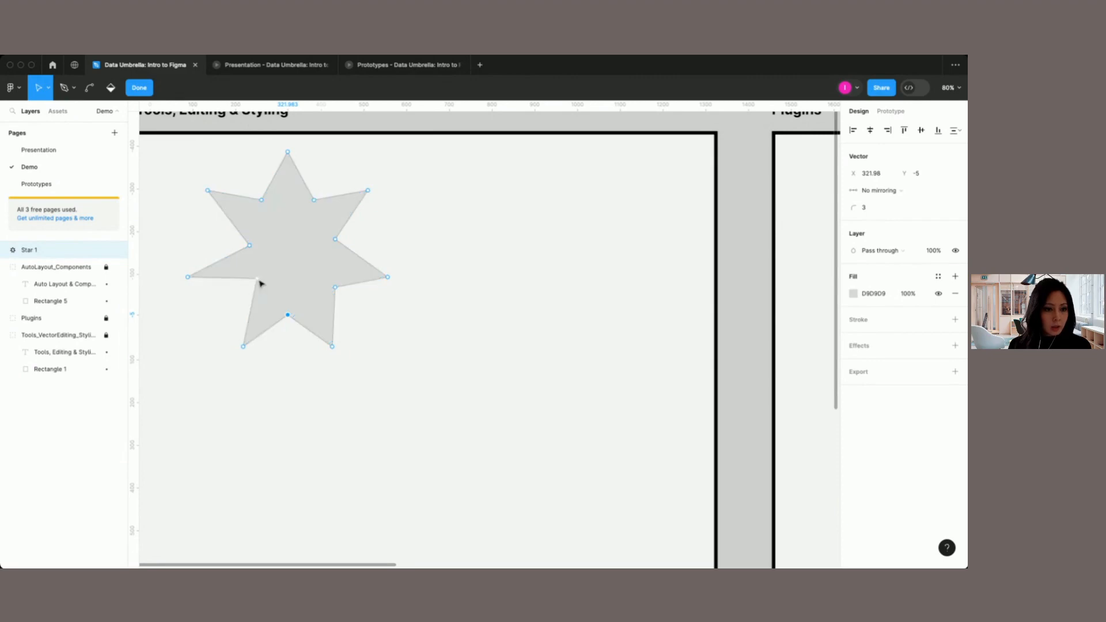
pyautogui.moveTo(257, 284); pyautogui.dragTo(242, 292)
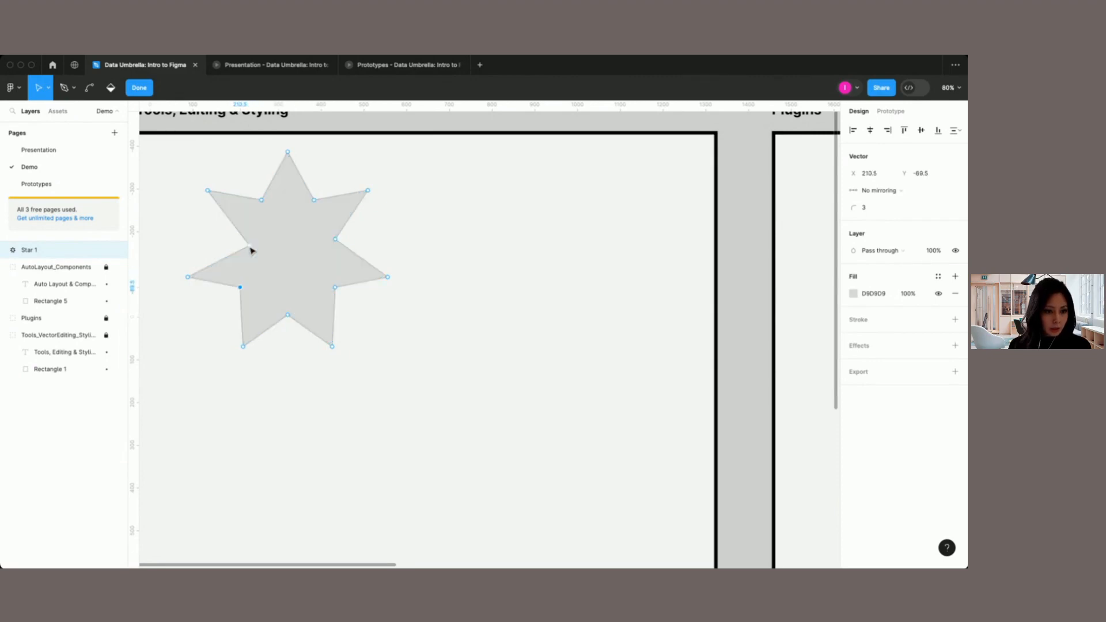
pyautogui.click(247, 250)
pyautogui.moveTo(246, 251); pyautogui.dragTo(225, 239)
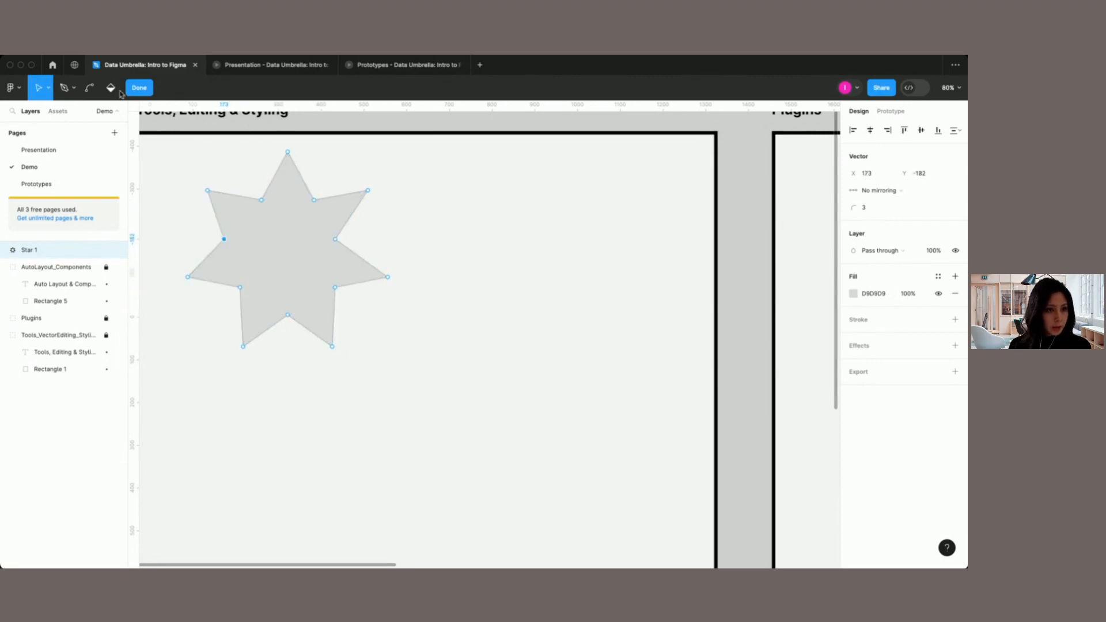
# Step: Use the Bend tool to round all seven outer points of the star into flower petals
pyautogui.click(89, 88)
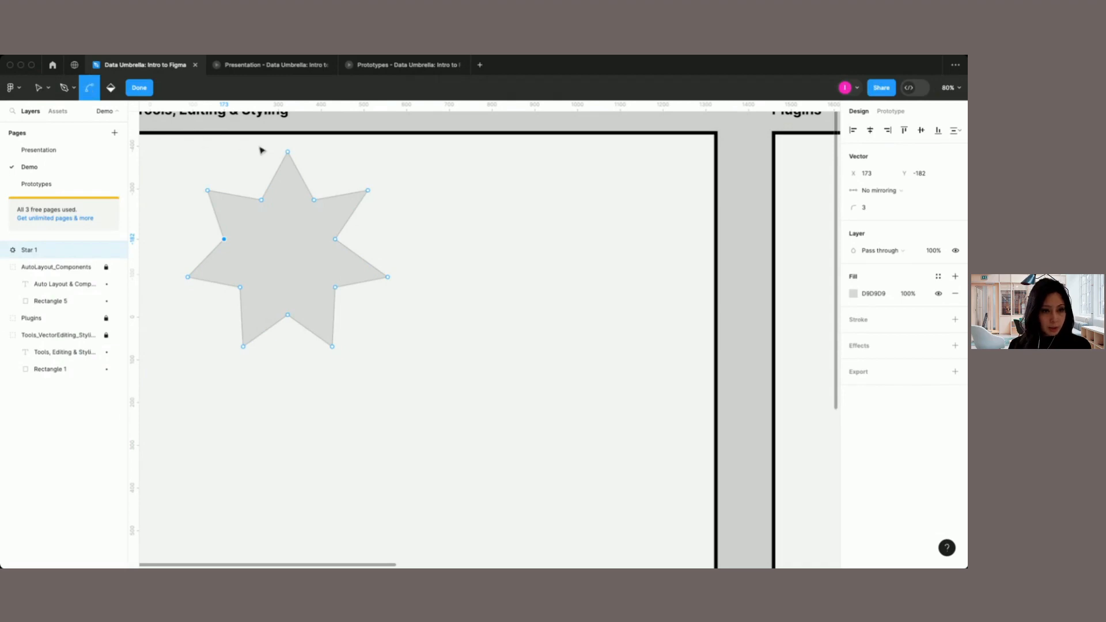
pyautogui.click(289, 155)
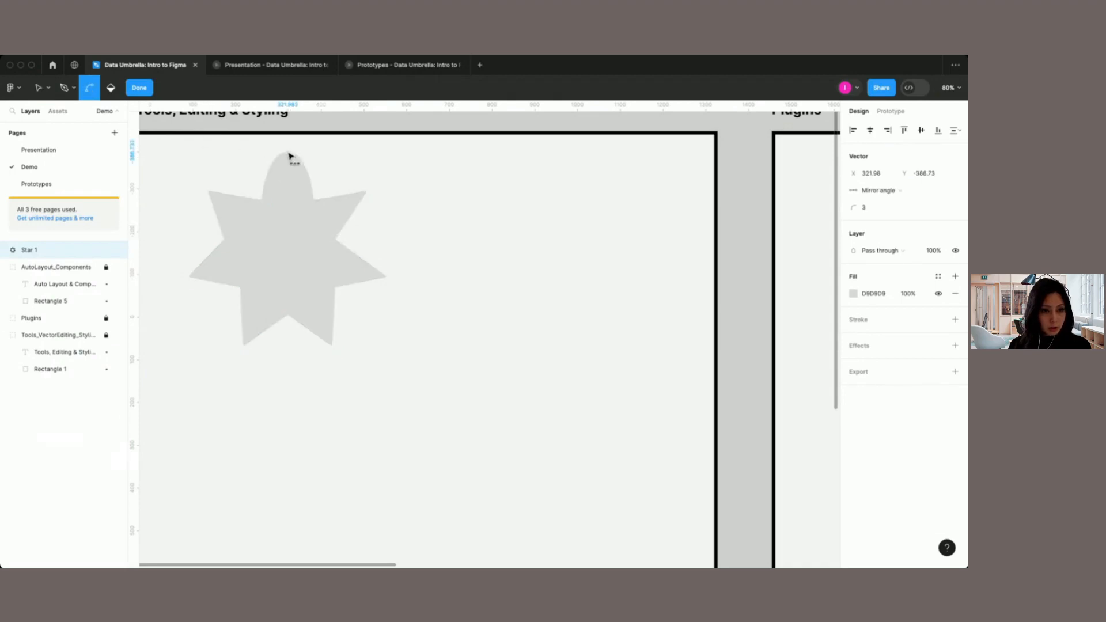
pyautogui.click(367, 192)
pyautogui.click(388, 278)
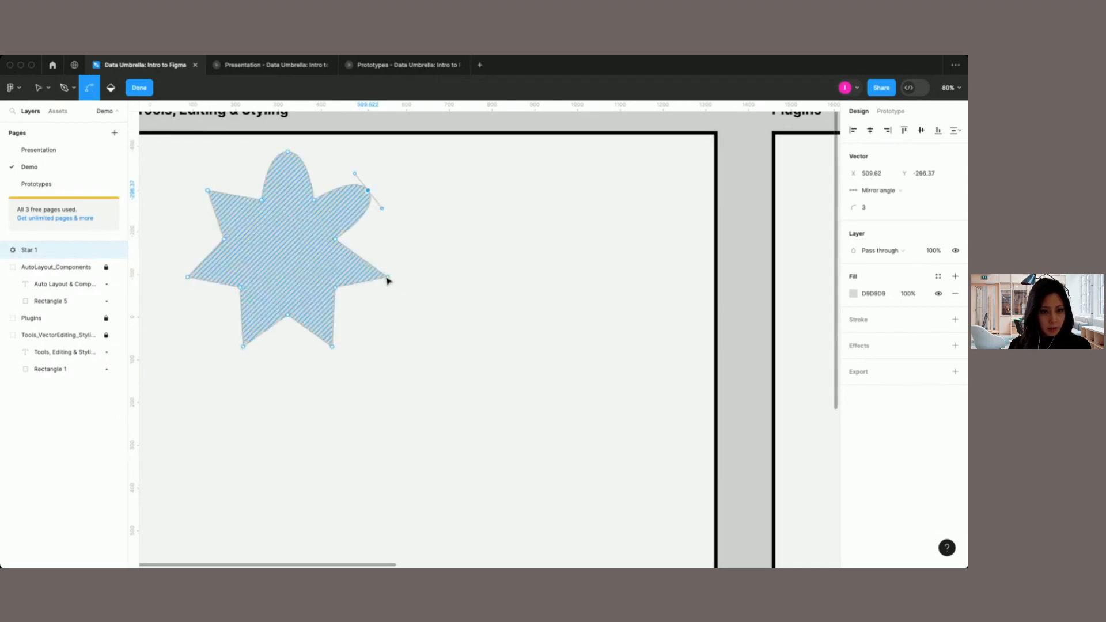
pyautogui.click(333, 347)
pyautogui.click(244, 347)
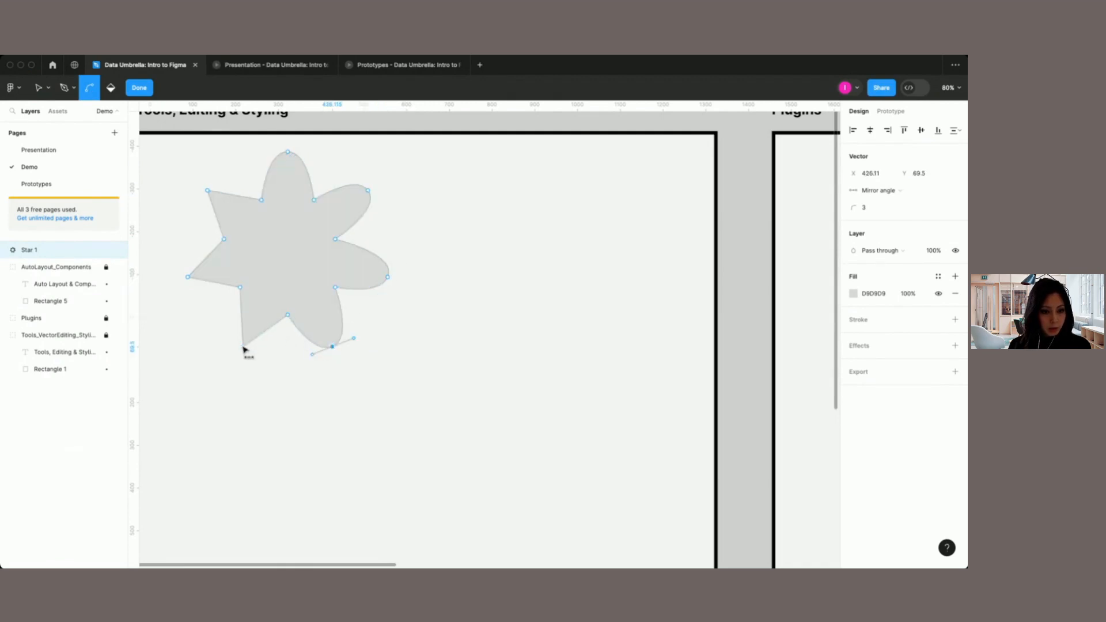
pyautogui.click(188, 277)
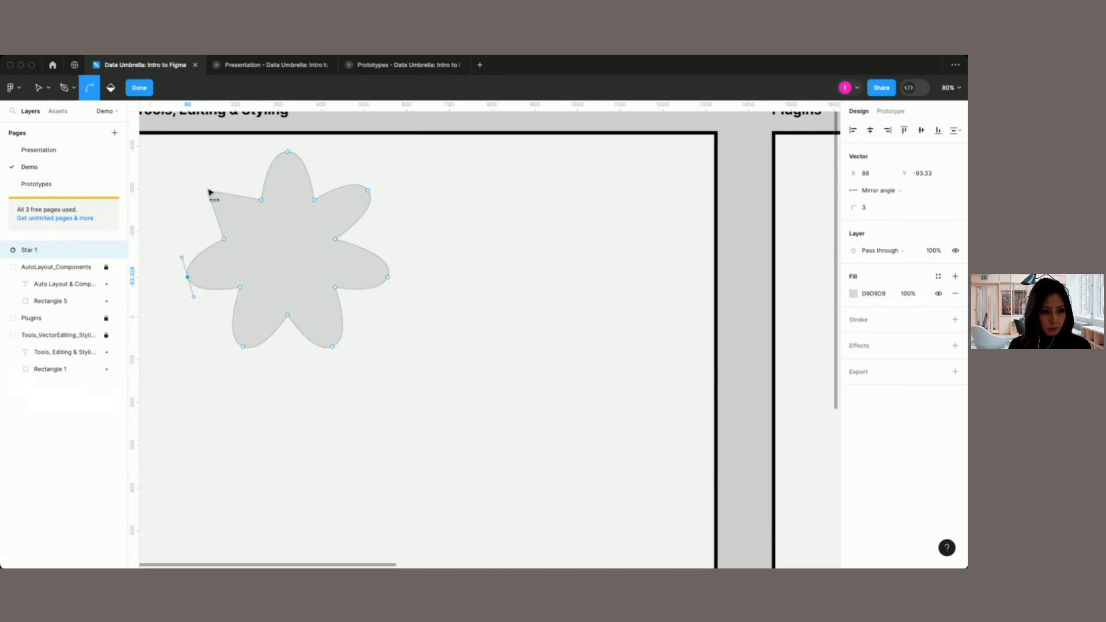
pyautogui.moveTo(208, 190); pyautogui.dragTo(229, 169)
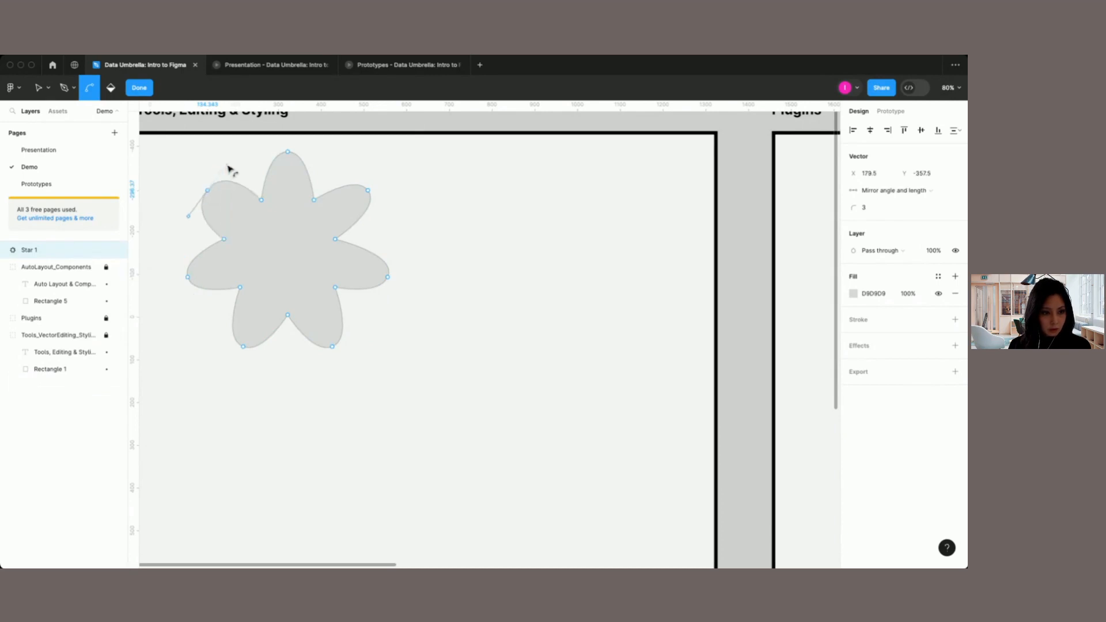
pyautogui.click(287, 152)
pyautogui.click(287, 152)
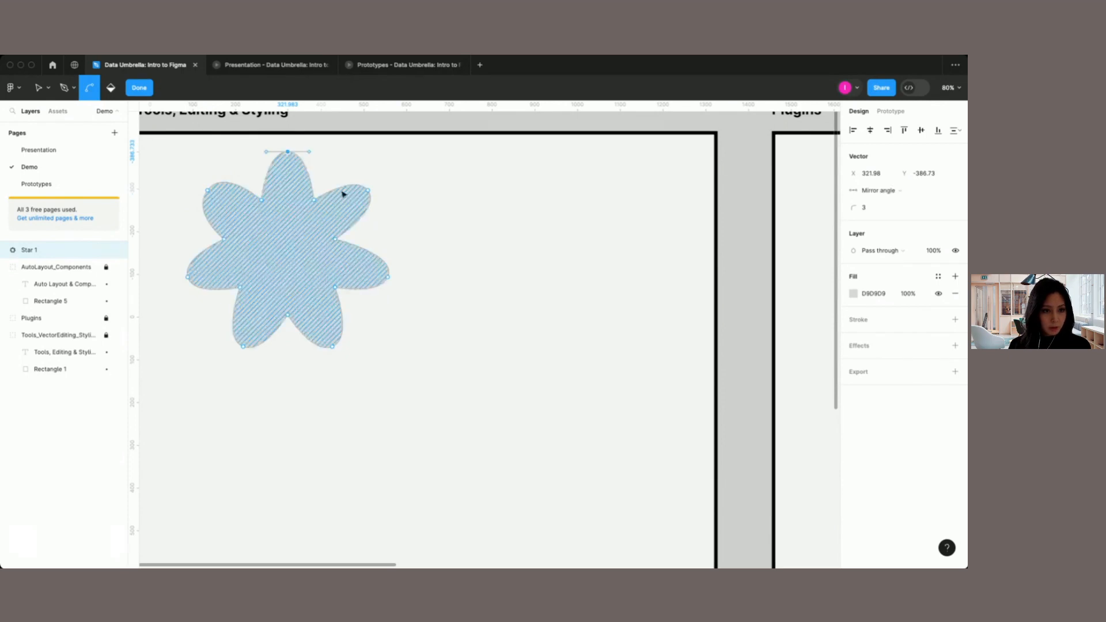
# Step: Set the flower's fill to the light pink document color FFBDBD and finish vector editing
pyautogui.click(111, 89)
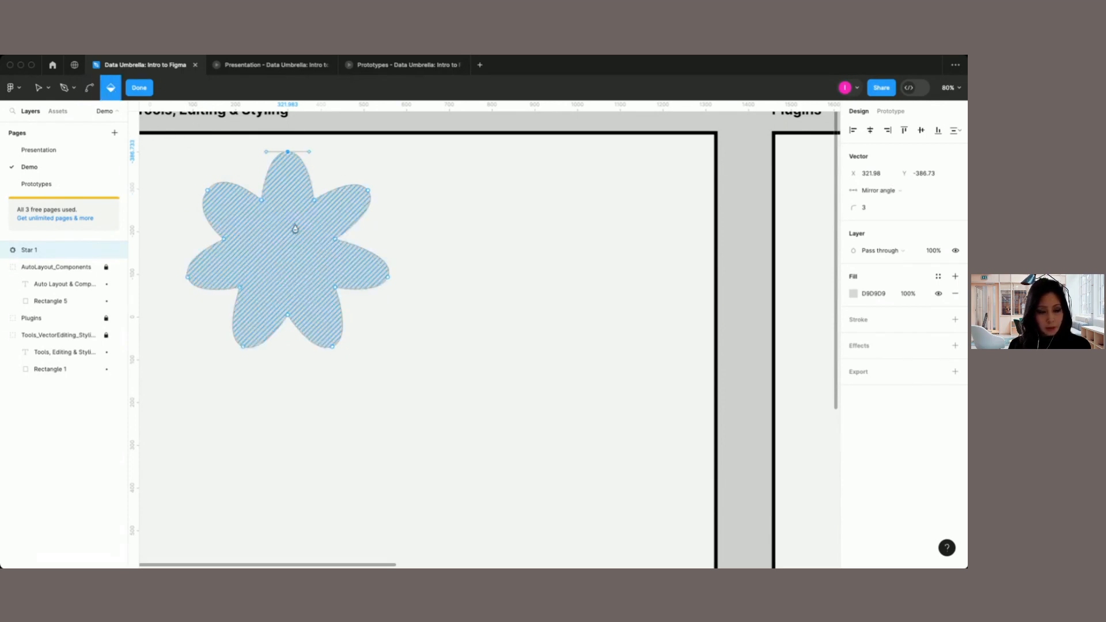
pyautogui.click(855, 294)
pyautogui.click(744, 331)
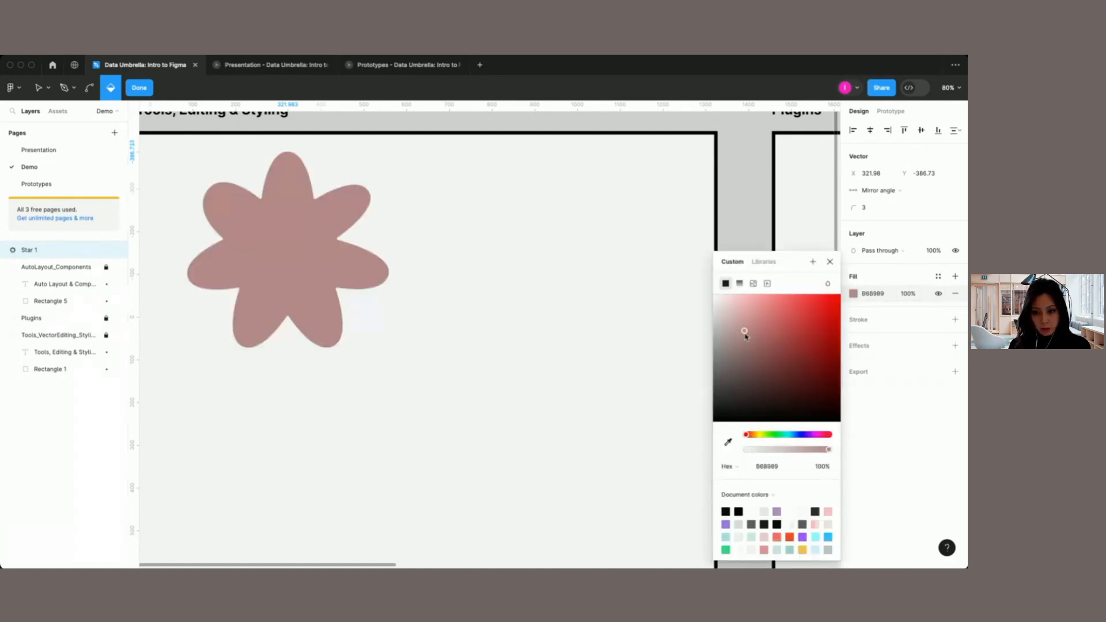
pyautogui.moveTo(745, 336); pyautogui.dragTo(805, 368)
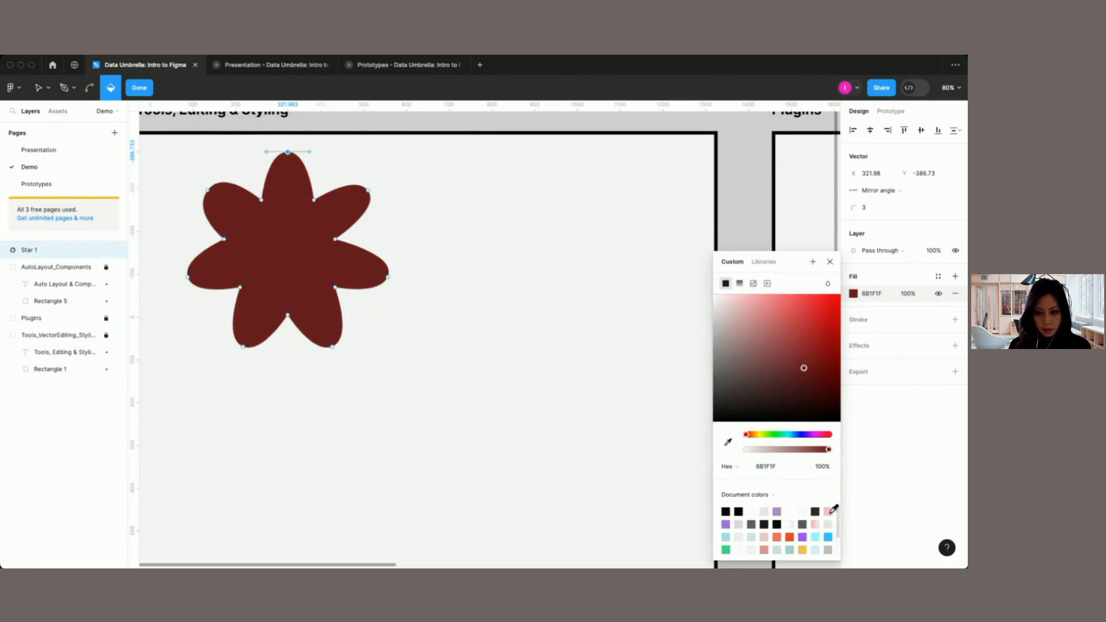
pyautogui.click(830, 511)
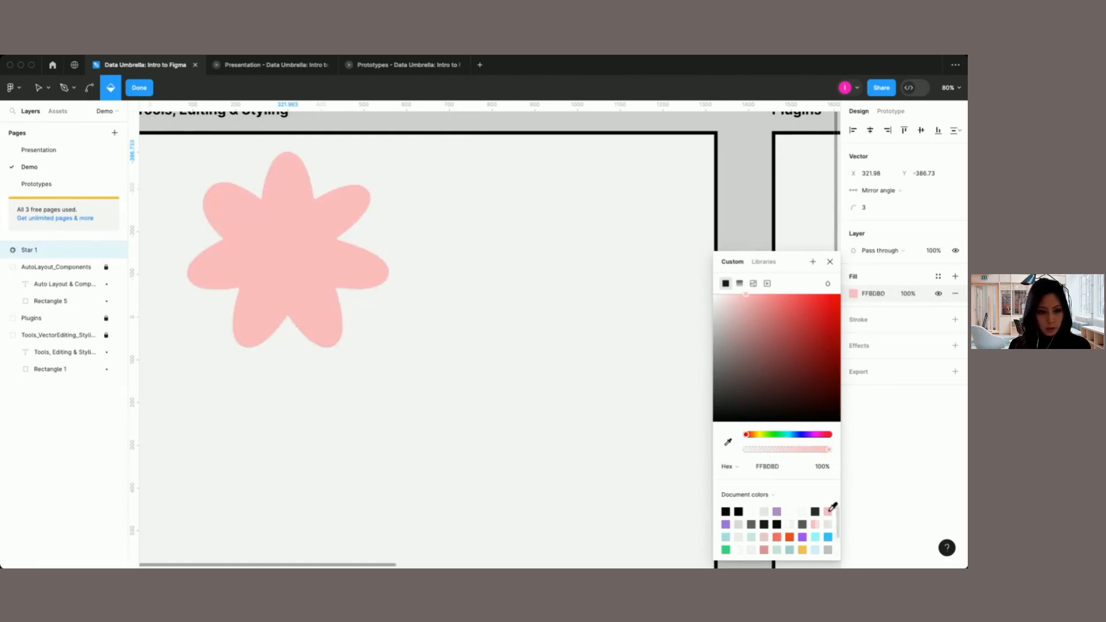
pyautogui.click(831, 263)
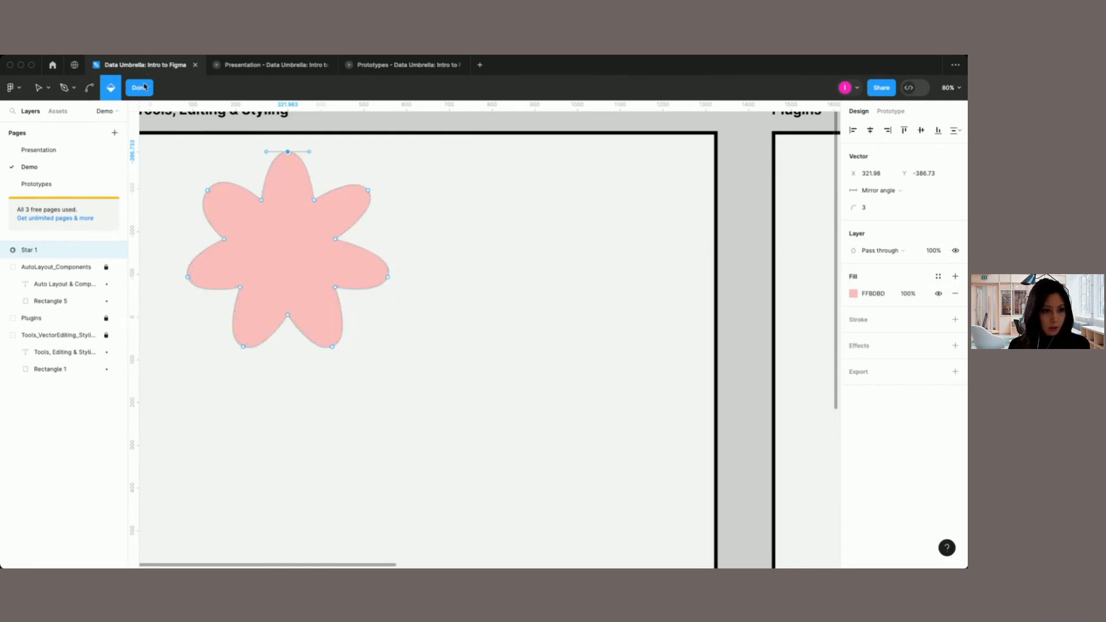
pyautogui.click(144, 87)
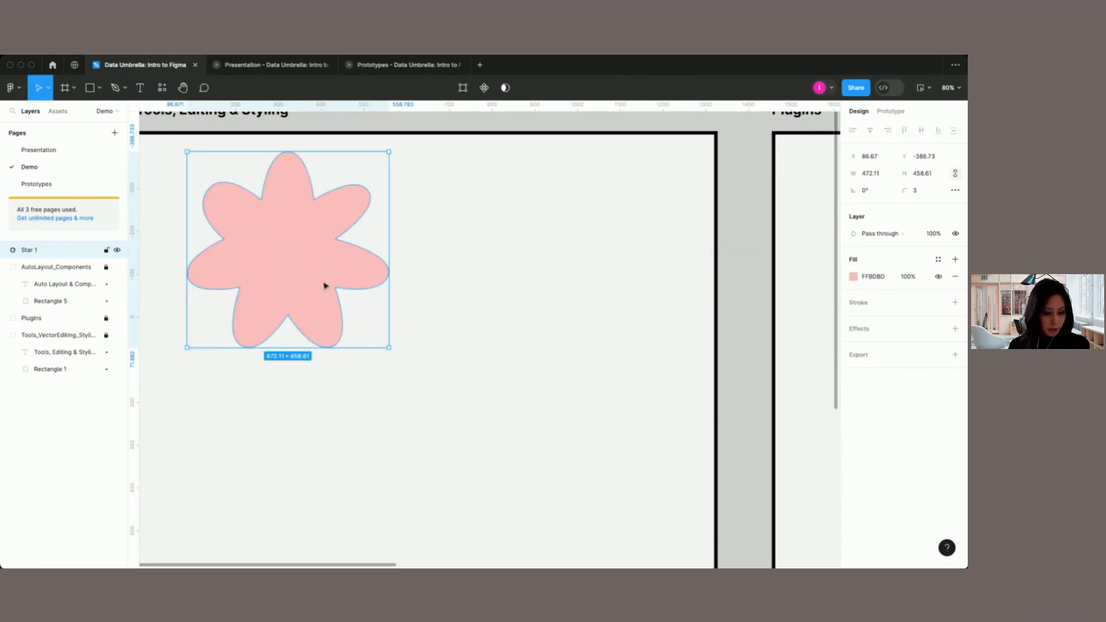
# Step: Draw a circle about 103 × 103 at the centre of the pink flower
pyautogui.click(99, 87)
pyautogui.click(75, 152)
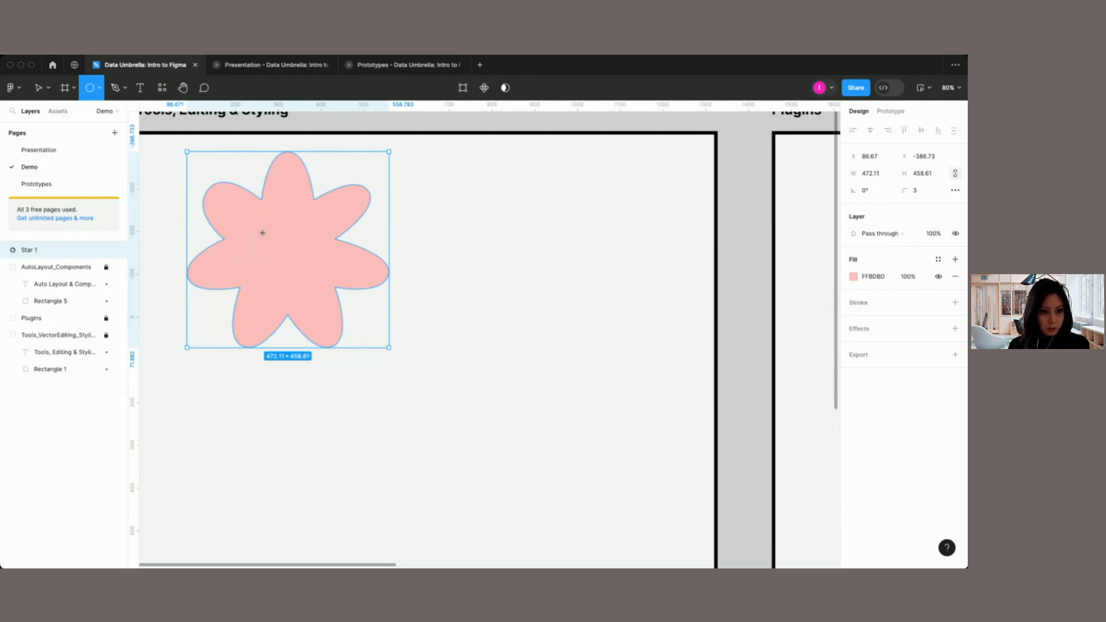
pyautogui.moveTo(262, 232); pyautogui.dragTo(295, 259)
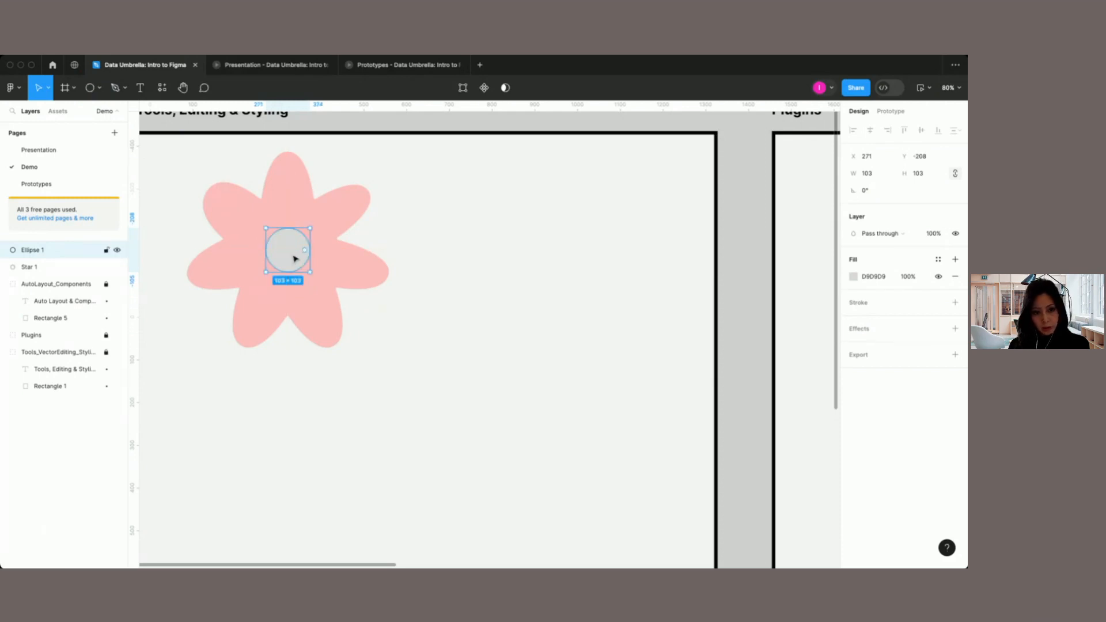
# Step: Set the fill of the circle at the flower's centre to the purple document color B58CC2
pyautogui.click(854, 278)
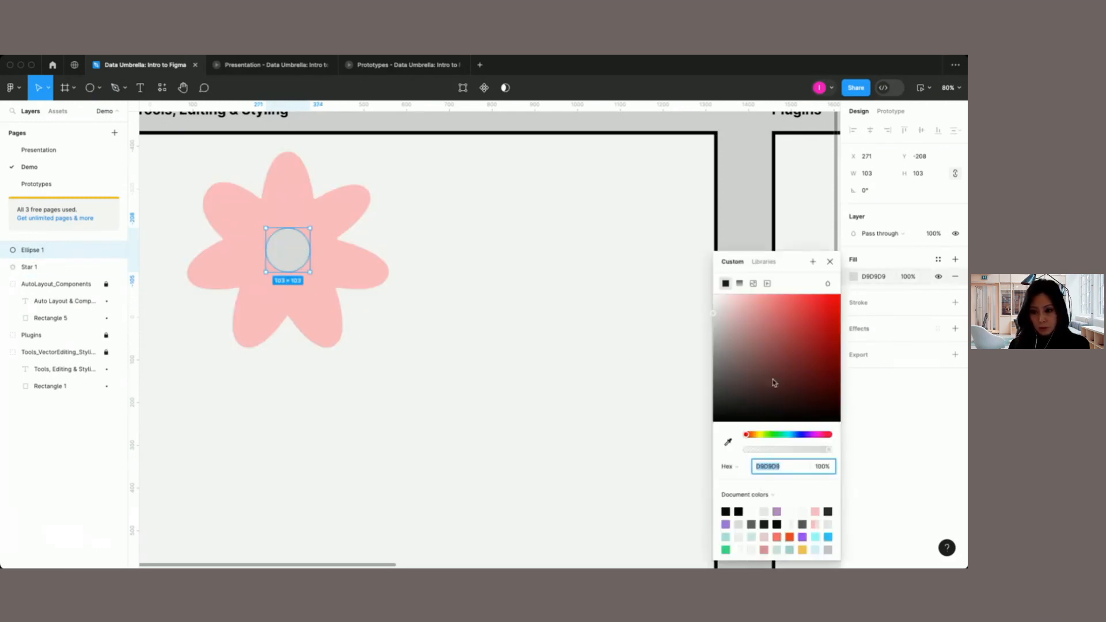
pyautogui.click(777, 511)
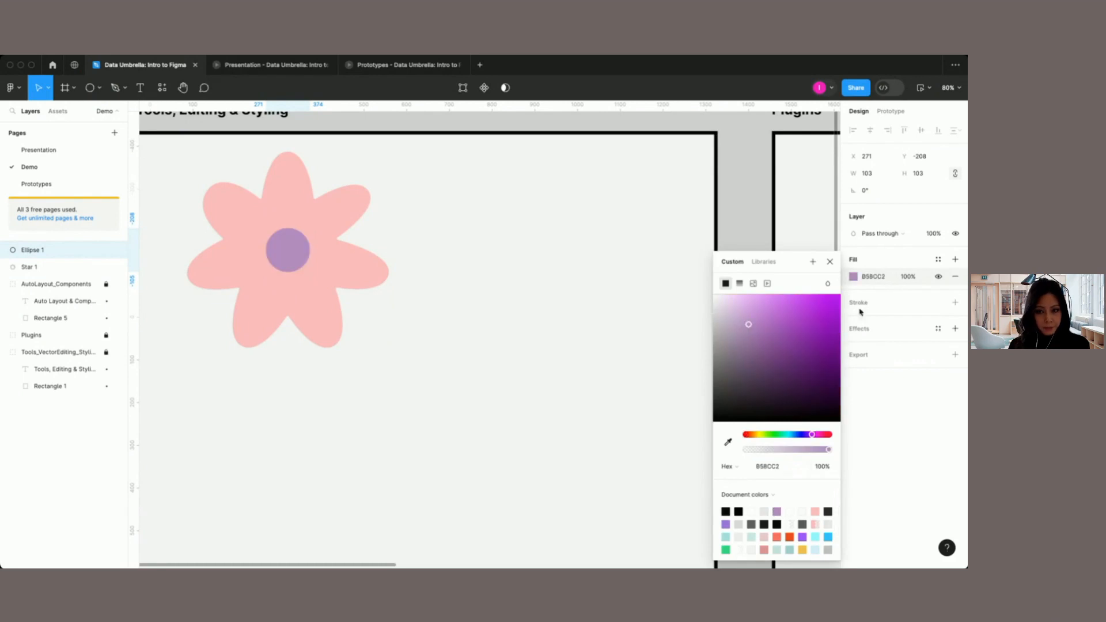
pyautogui.click(830, 264)
pyautogui.click(259, 461)
pyautogui.click(295, 258)
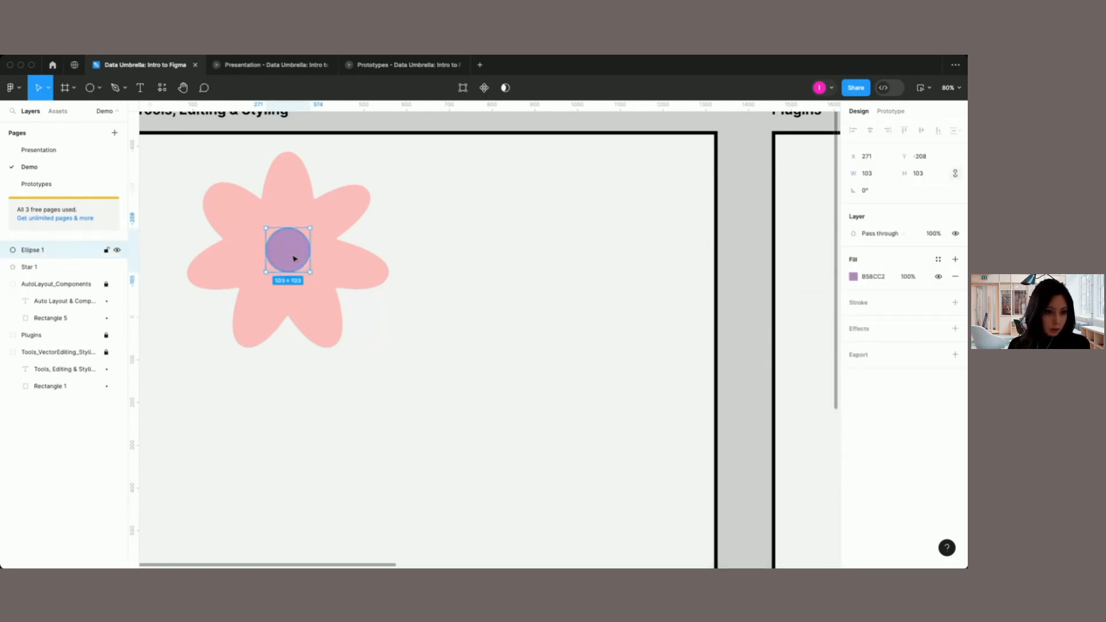
# Step: Select the centre circle and the petal shape together and group them
pyautogui.moveTo(379, 357); pyautogui.dragTo(232, 238)
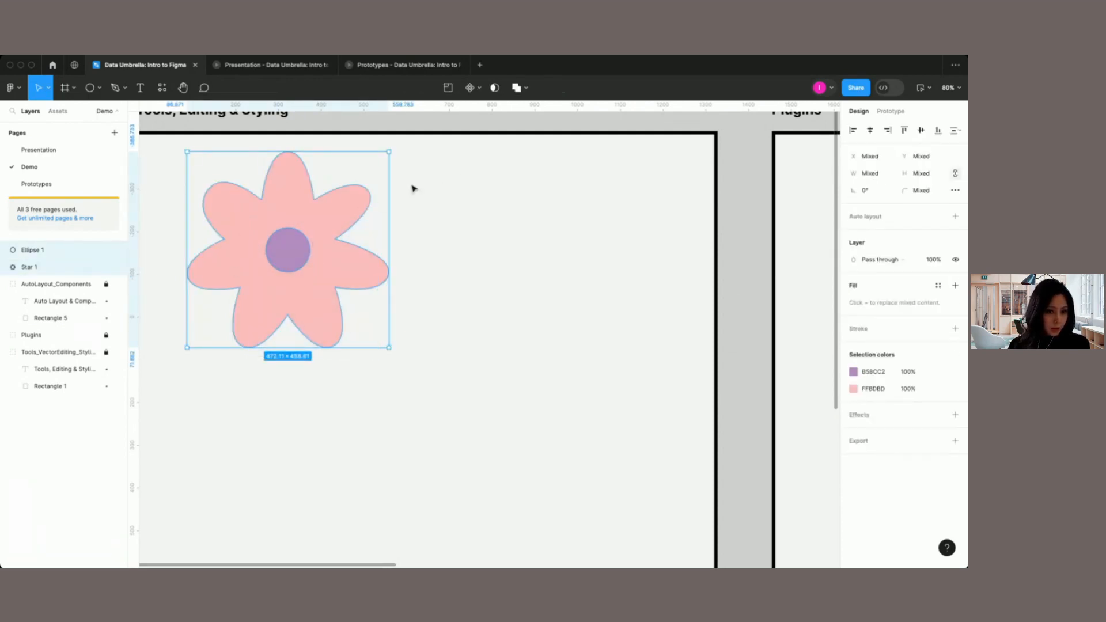
pyautogui.click(37, 250)
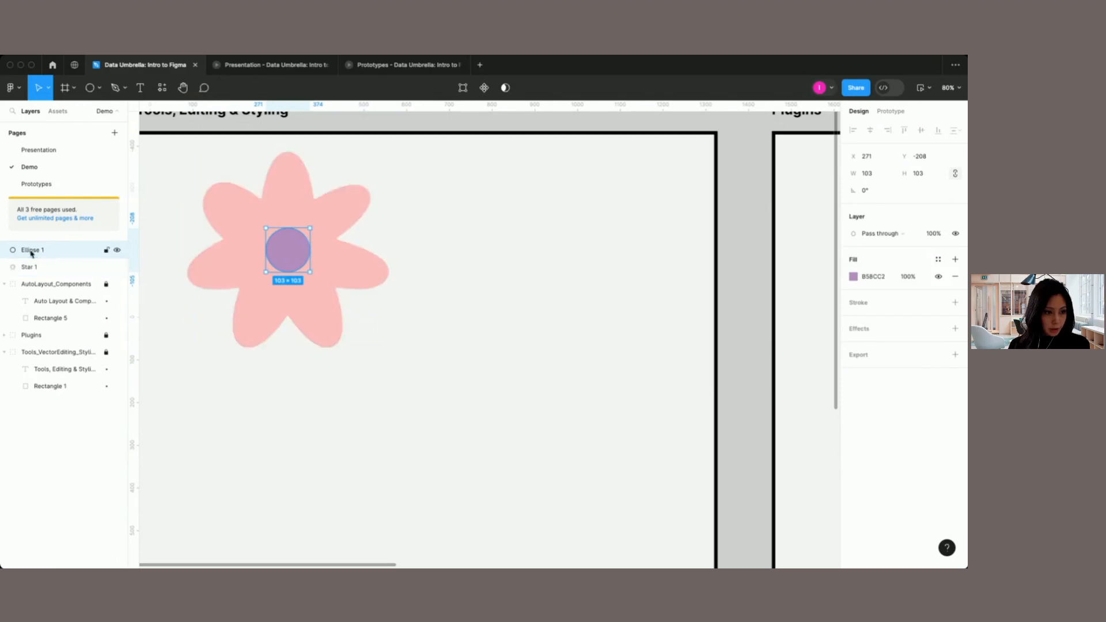
pyautogui.keyDown('shift'); pyautogui.click(31, 268); pyautogui.keyUp('shift')
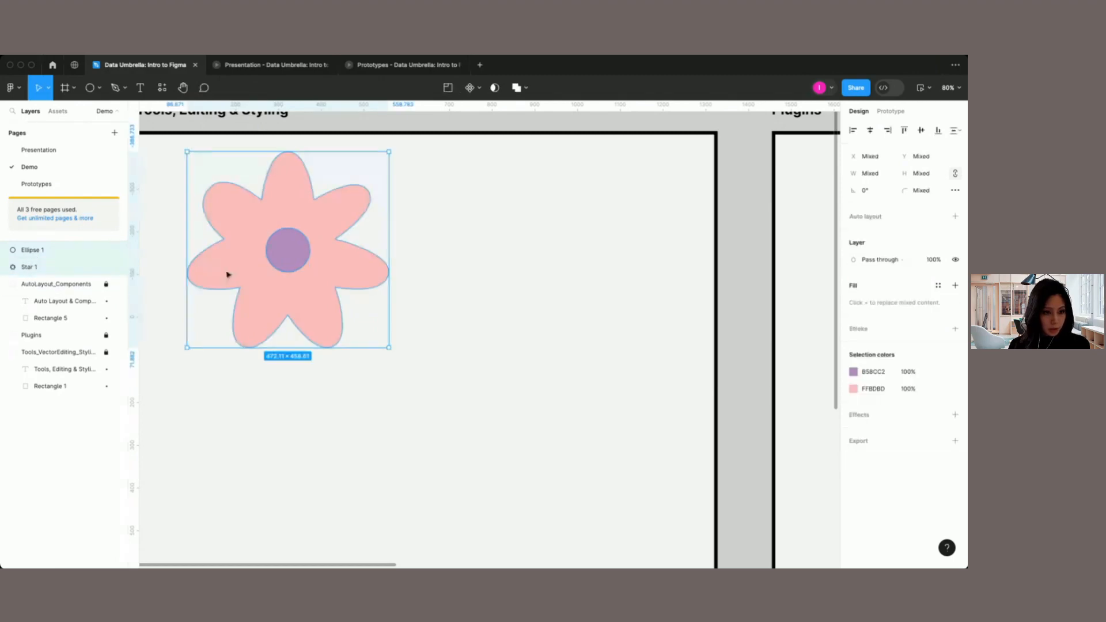
pyautogui.click(281, 262)
pyautogui.keyDown('shift'); pyautogui.click(249, 264); pyautogui.keyUp('shift')
pyautogui.click(286, 261)
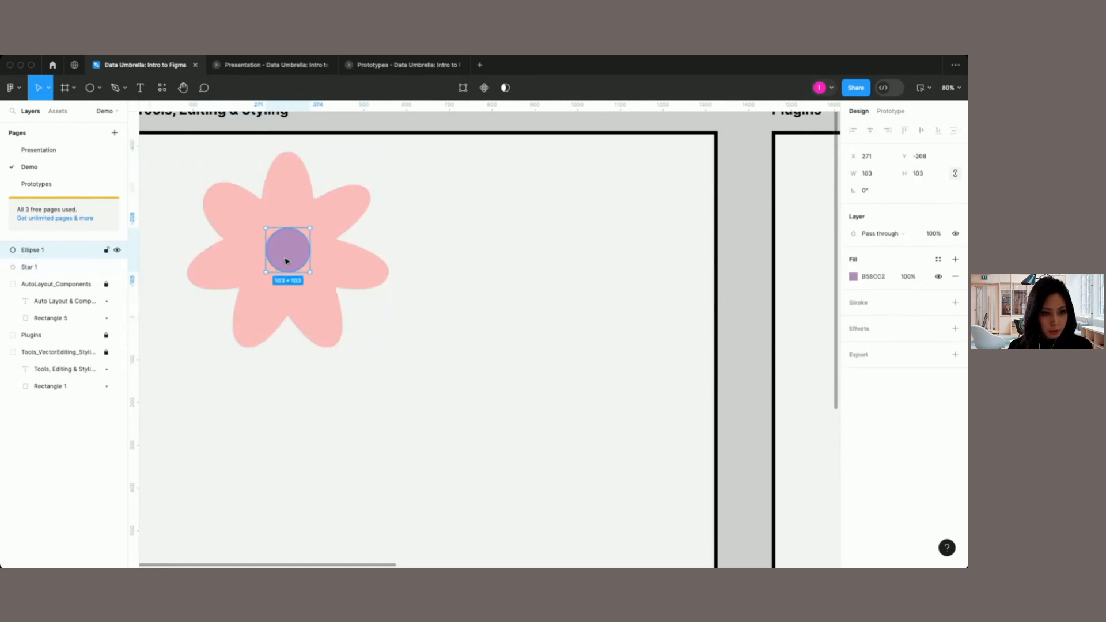
pyautogui.moveTo(173, 176); pyautogui.dragTo(338, 315)
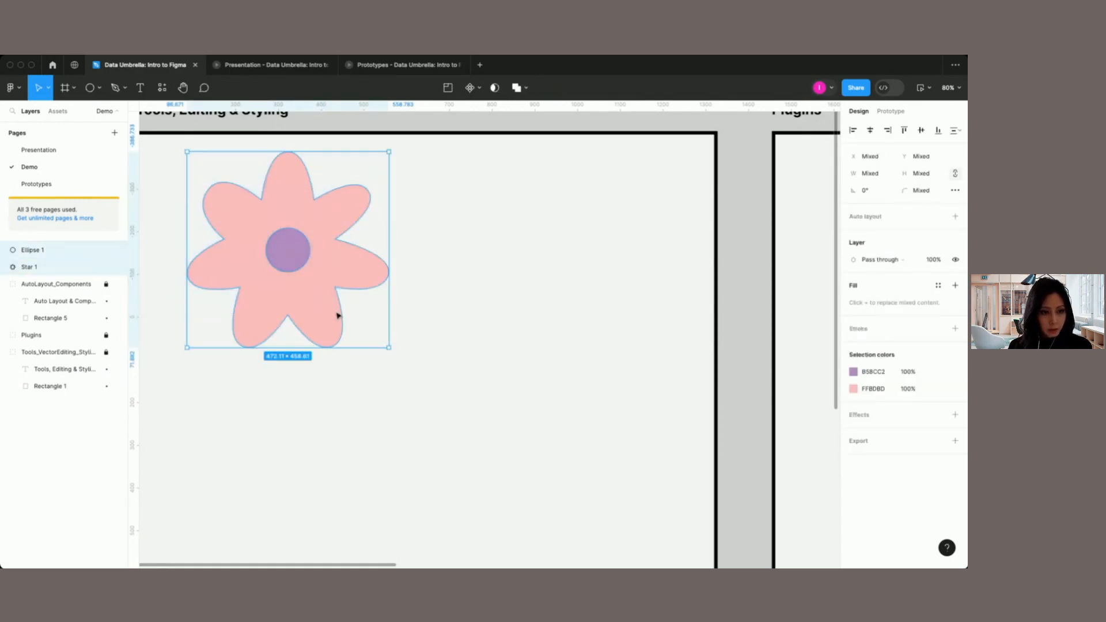
pyautogui.rightClick(313, 294)
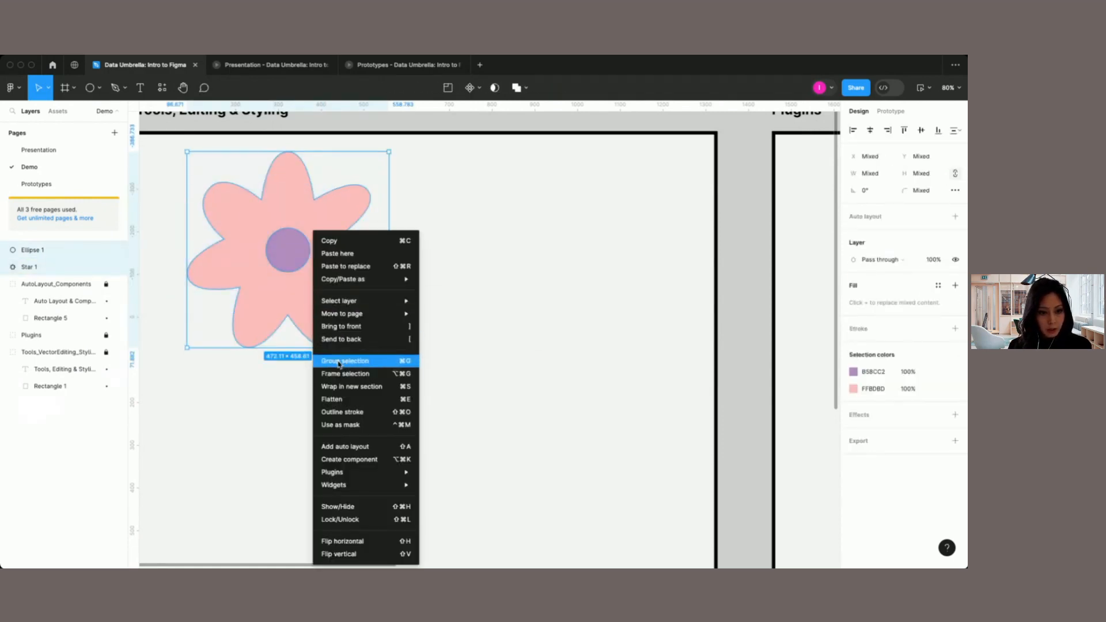
pyautogui.click(408, 362)
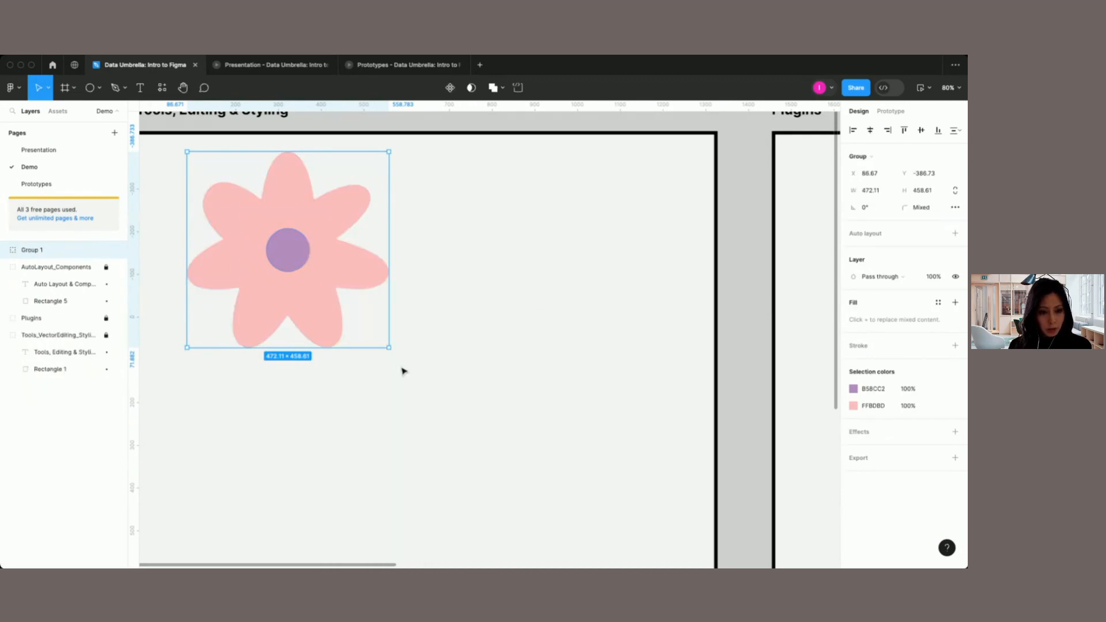
# Step: Rename the new group to Flower
pyautogui.doubleClick(37, 252)
pyautogui.write('Flow')
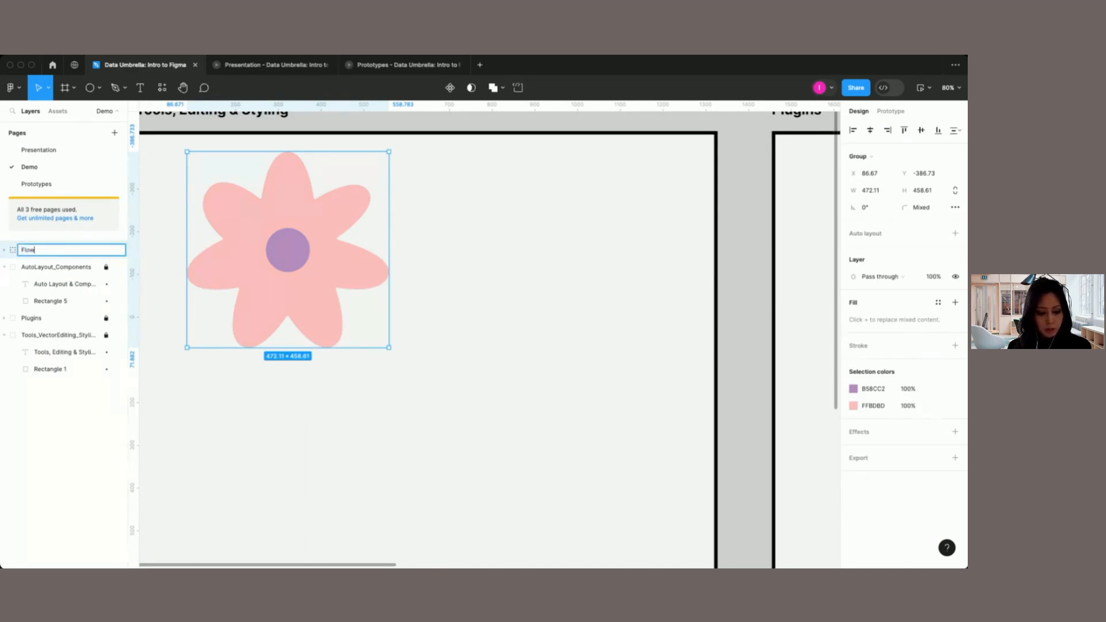
pyautogui.write('er')
pyautogui.click(438, 313)
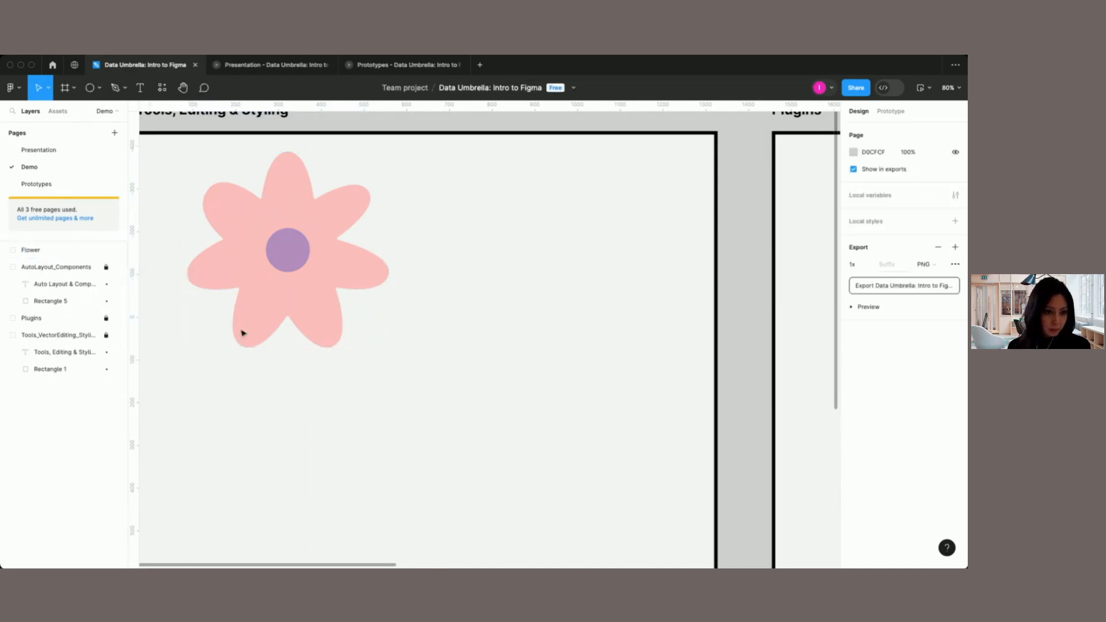
pyautogui.click(237, 281)
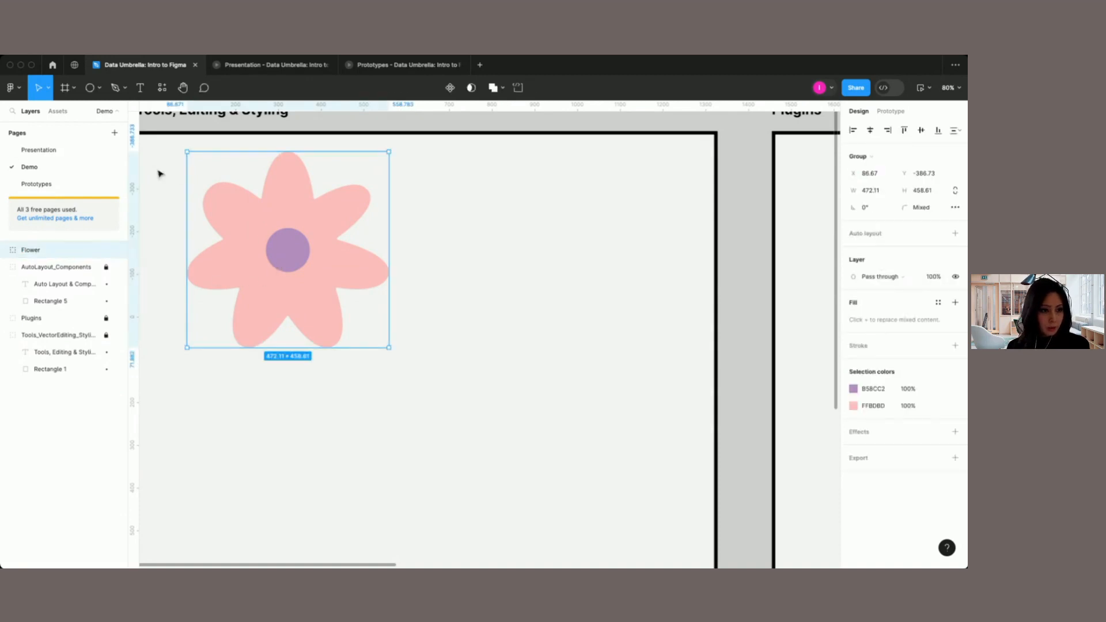
# Step: Draw an ellipse about 198 × 143 to the right of the flower and place an overlapping duplicate up and to its right
pyautogui.click(94, 90)
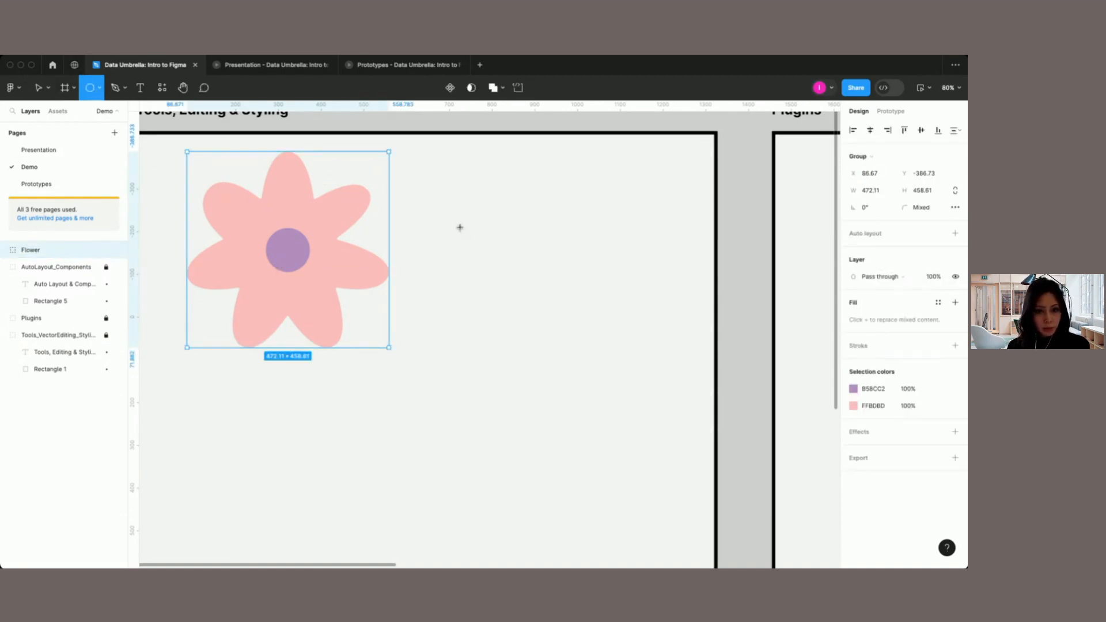
pyautogui.moveTo(450, 203); pyautogui.dragTo(533, 264)
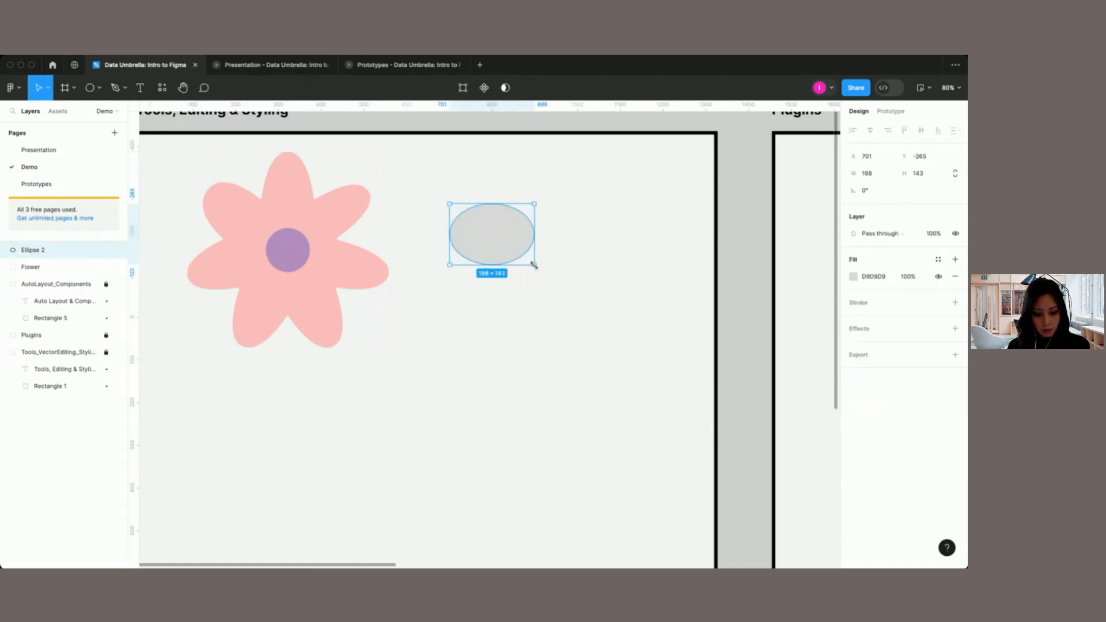
pyautogui.hotkey('ctrl', 'd')
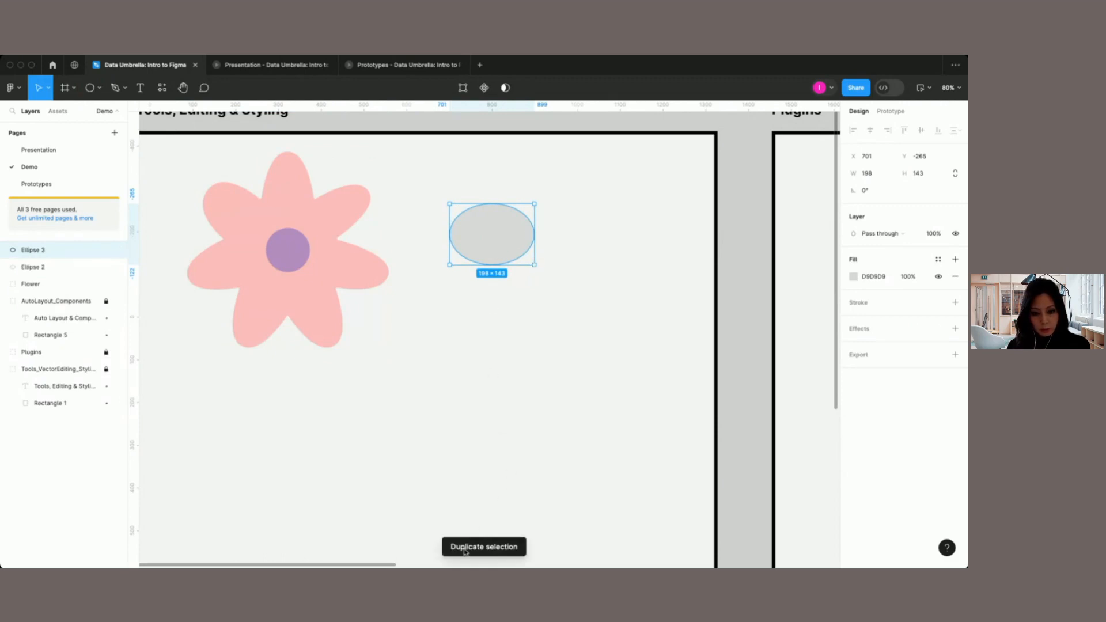
pyautogui.moveTo(489, 243); pyautogui.dragTo(531, 217)
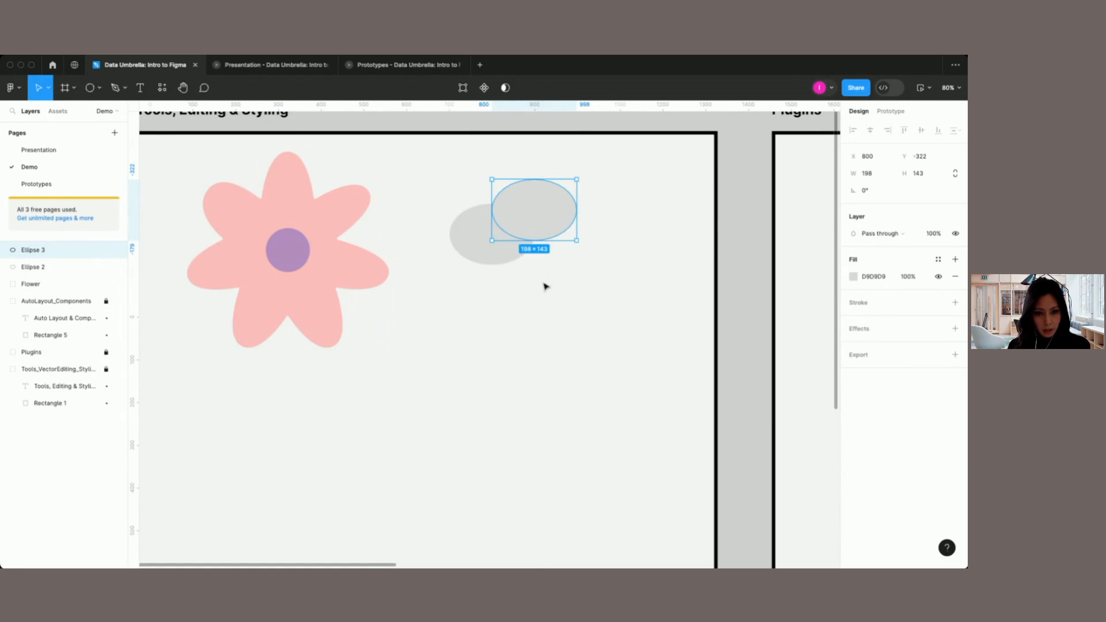
# Step: Add two more overlapping ellipse duplicates, one below the middle and a slightly smaller one at the right end, to form a cloud
pyautogui.press('super+d')
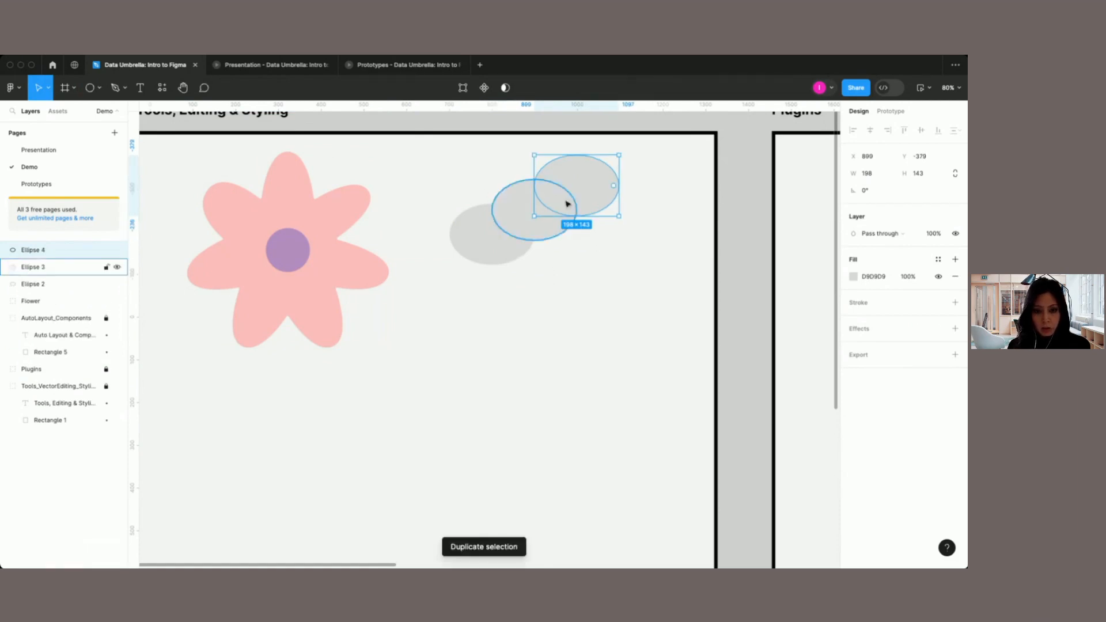
pyautogui.moveTo(568, 198); pyautogui.dragTo(565, 252)
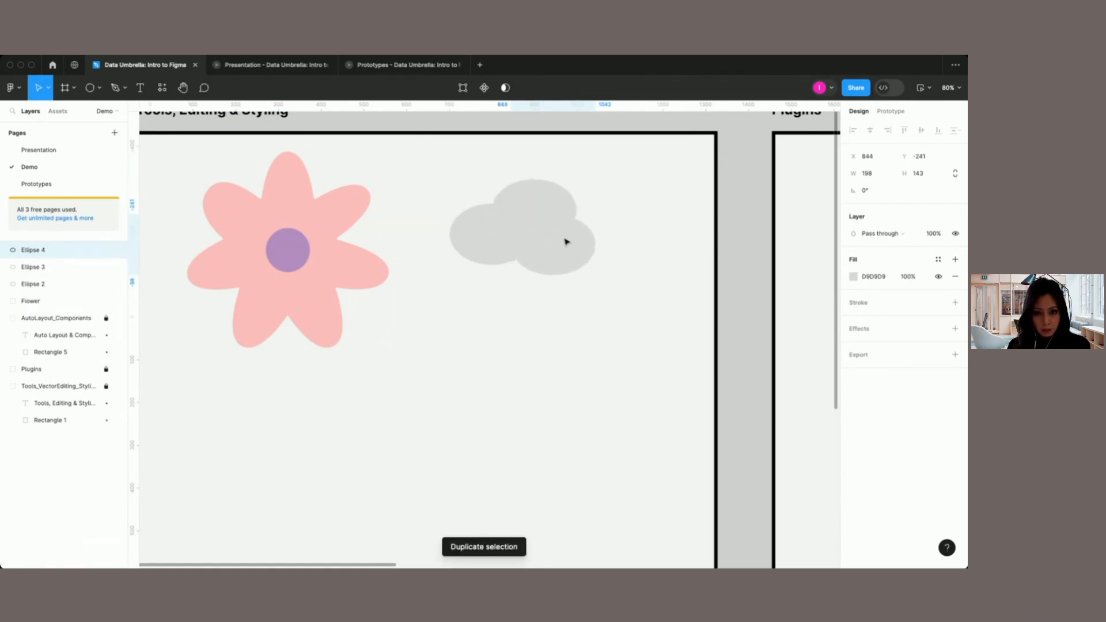
pyautogui.press('super+d')
pyautogui.moveTo(590, 284); pyautogui.dragTo(608, 228)
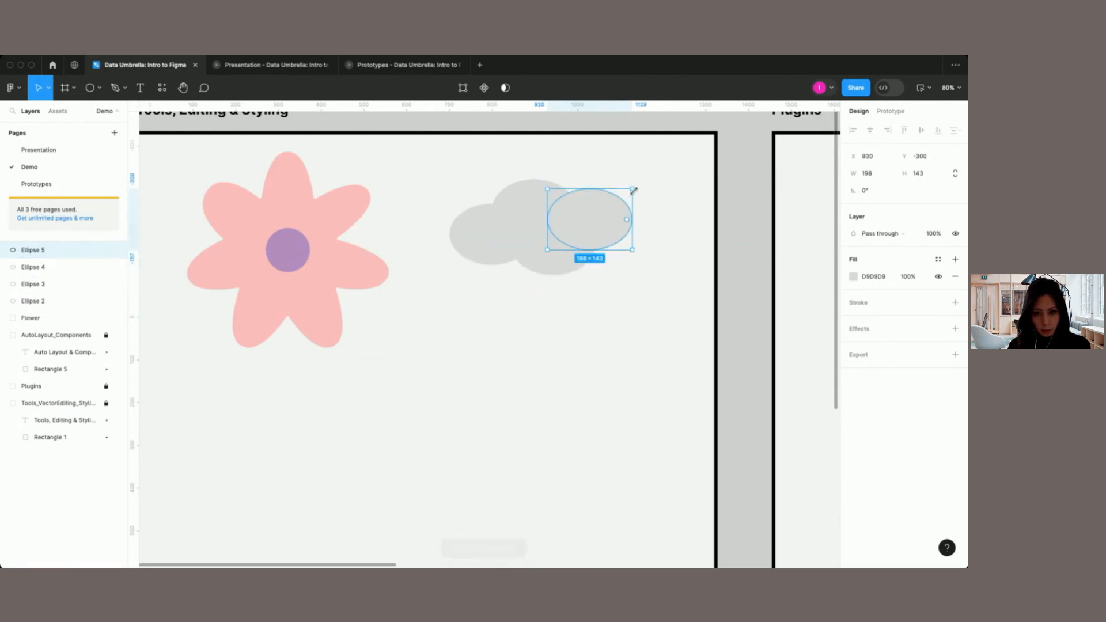
pyautogui.moveTo(634, 189); pyautogui.dragTo(629, 195)
pyautogui.moveTo(585, 230); pyautogui.dragTo(590, 230)
pyautogui.click(590, 292)
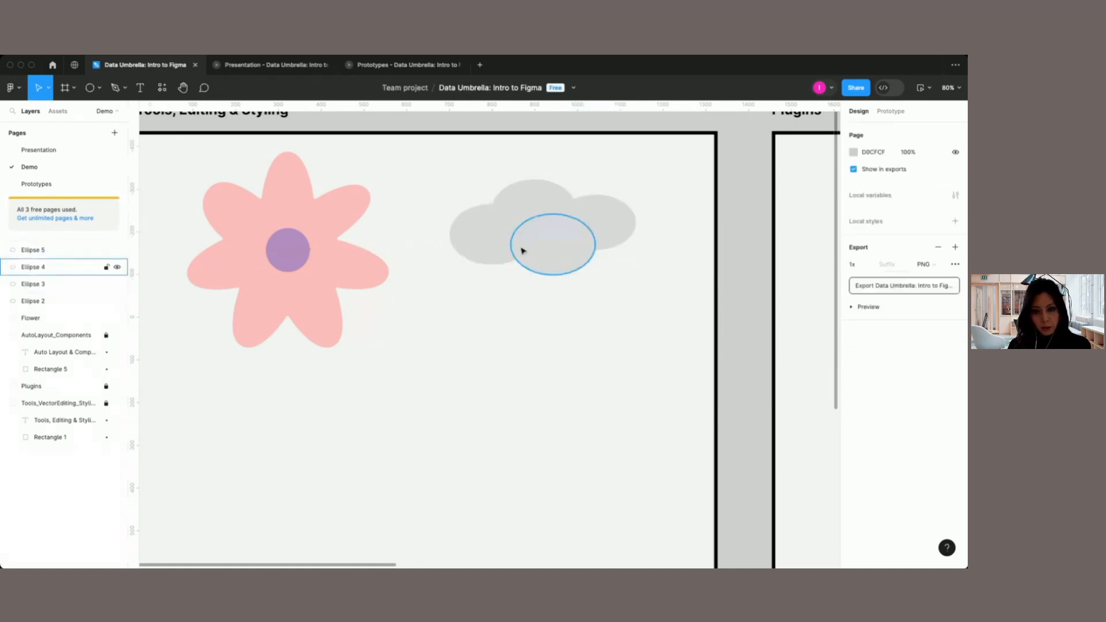
# Step: Combine the four overlapping ellipses into one cloud shape with a Union
pyautogui.moveTo(611, 285); pyautogui.dragTo(479, 196)
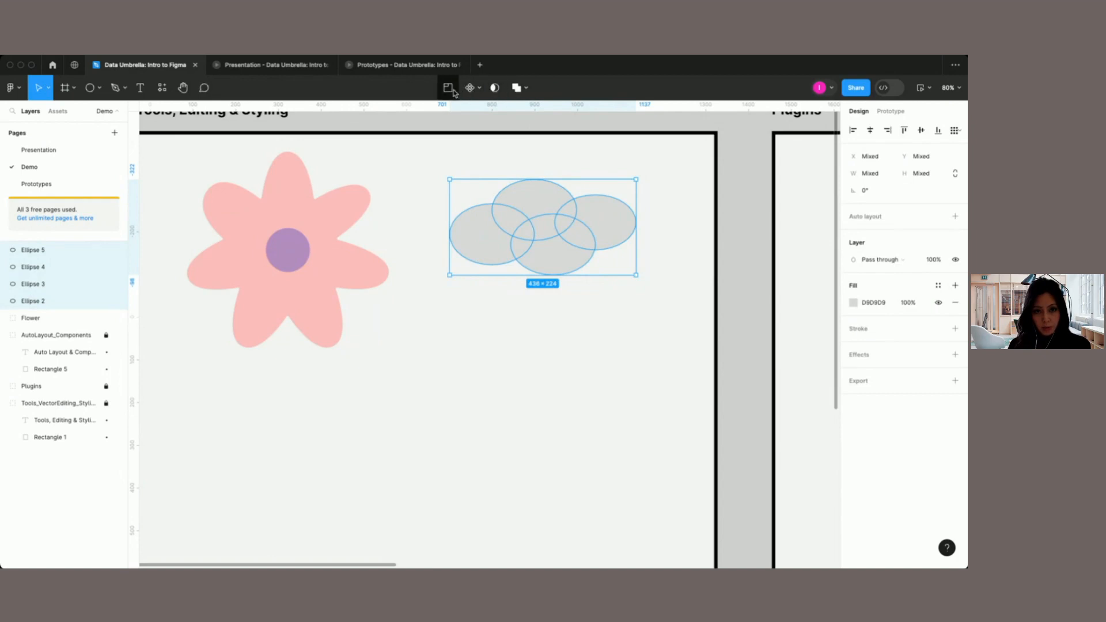
pyautogui.click(519, 89)
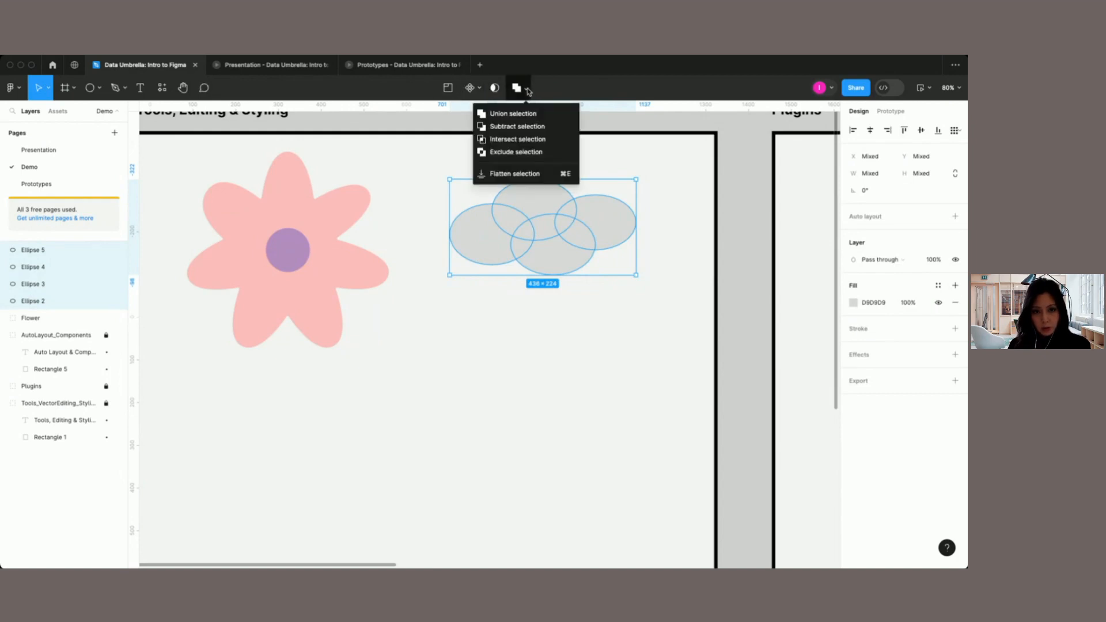
pyautogui.click(514, 118)
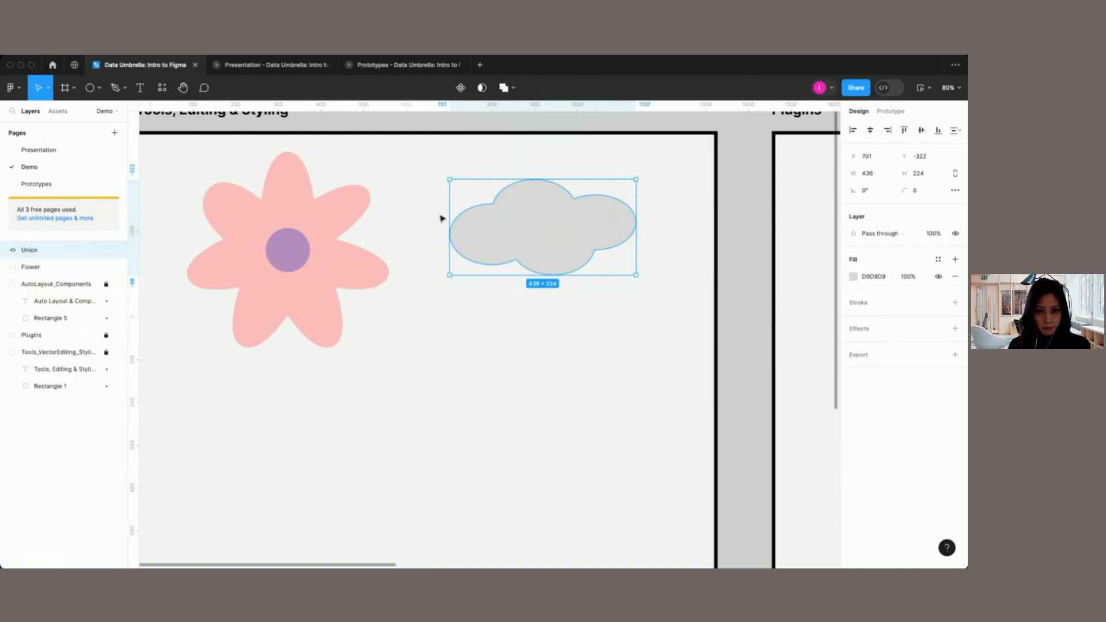
pyautogui.click(550, 313)
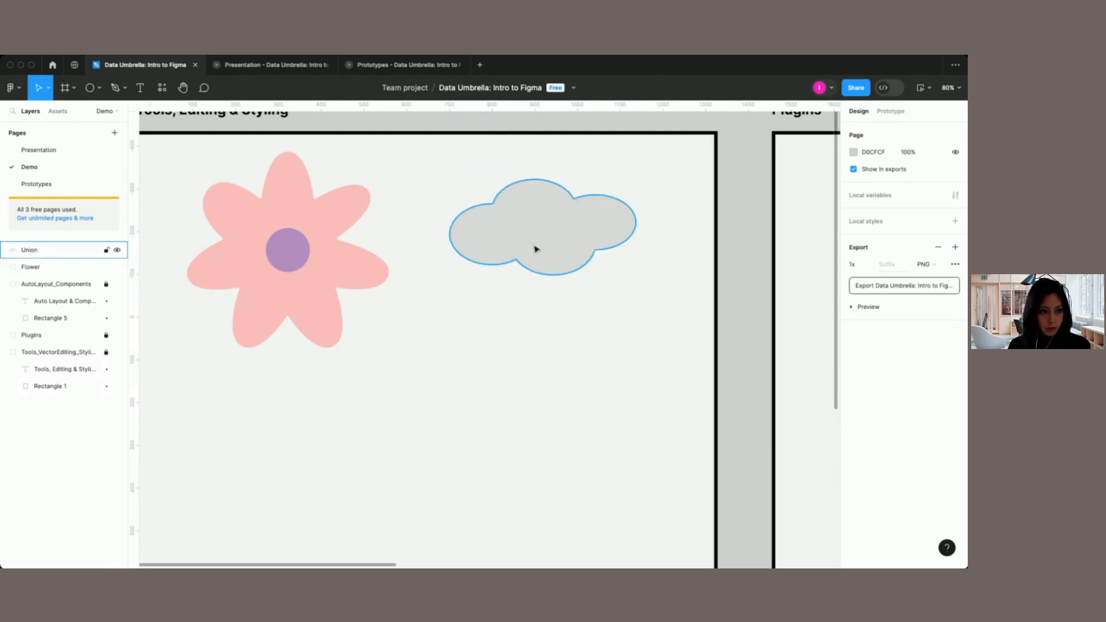
# Step: Set the cloud's fill to the pale teal document color CAE5E8
pyautogui.click(586, 230)
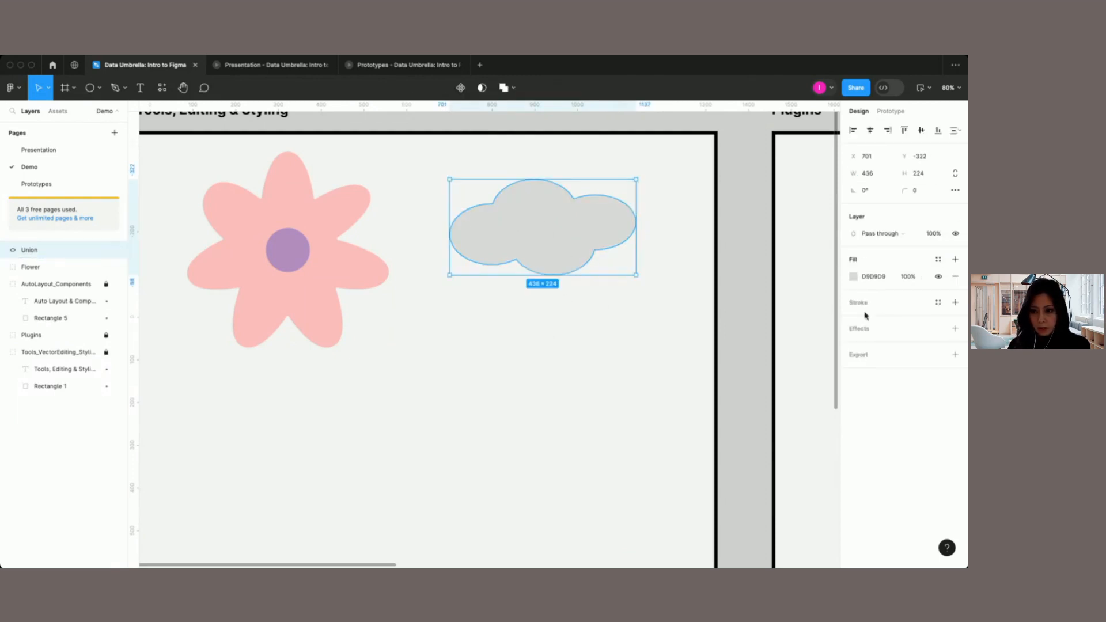
pyautogui.click(854, 276)
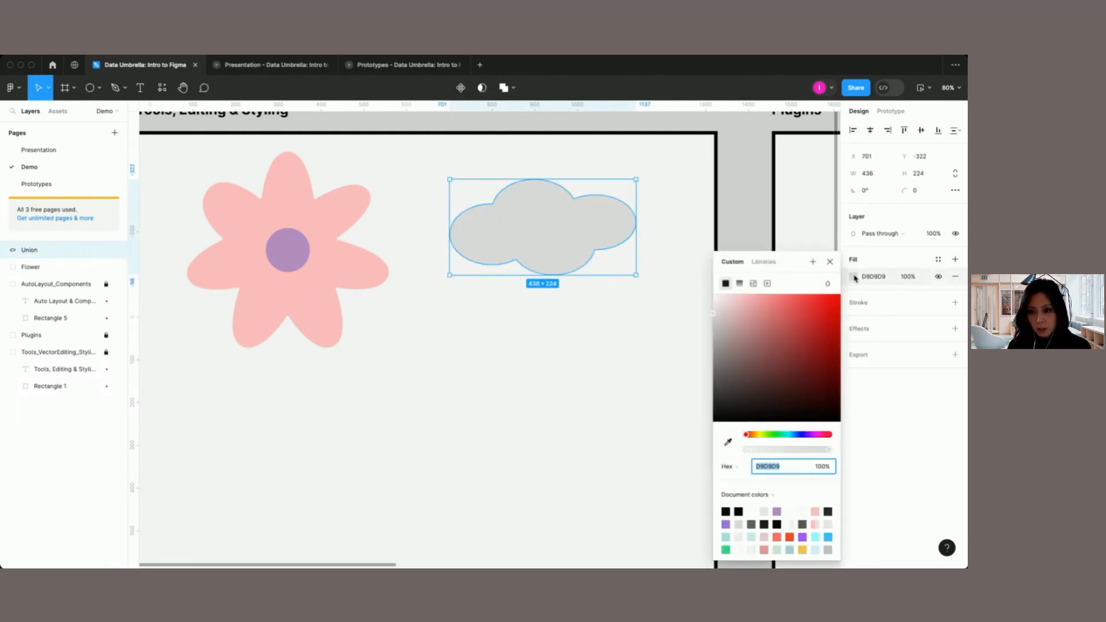
pyautogui.click(752, 537)
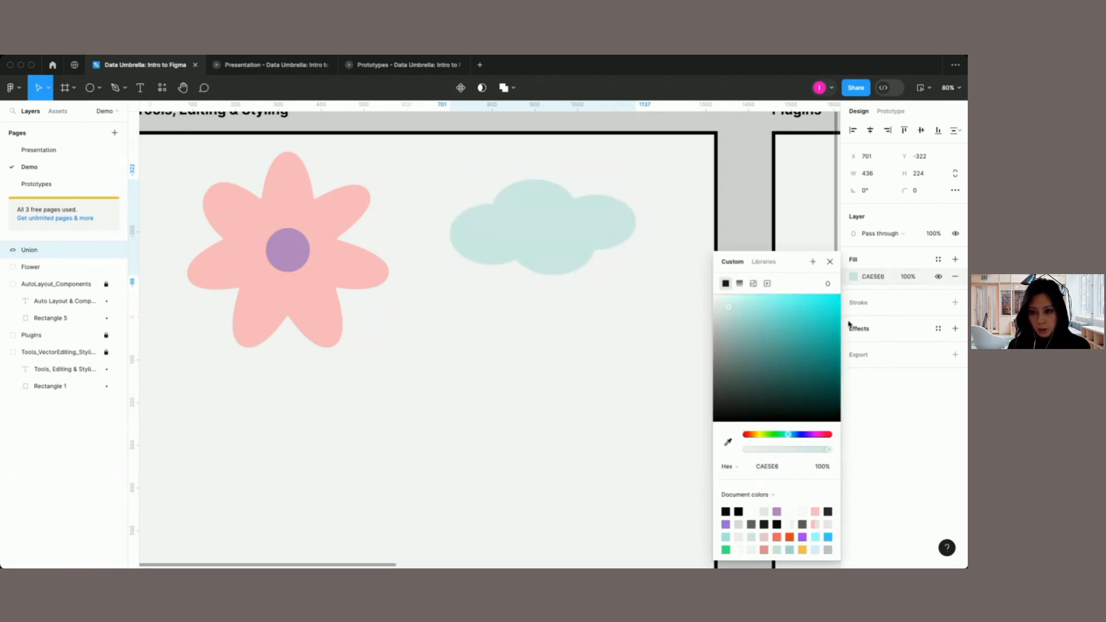
pyautogui.click(830, 262)
# Step: Add a stroke to the cloud and color it grey 9C9797
pyautogui.click(860, 304)
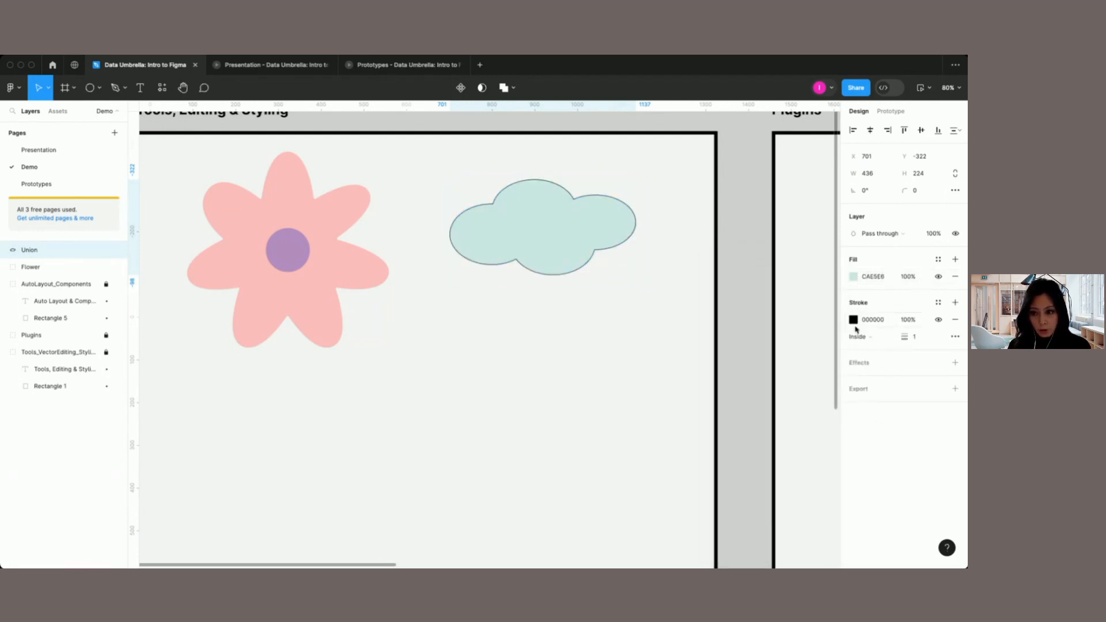
pyautogui.click(854, 321)
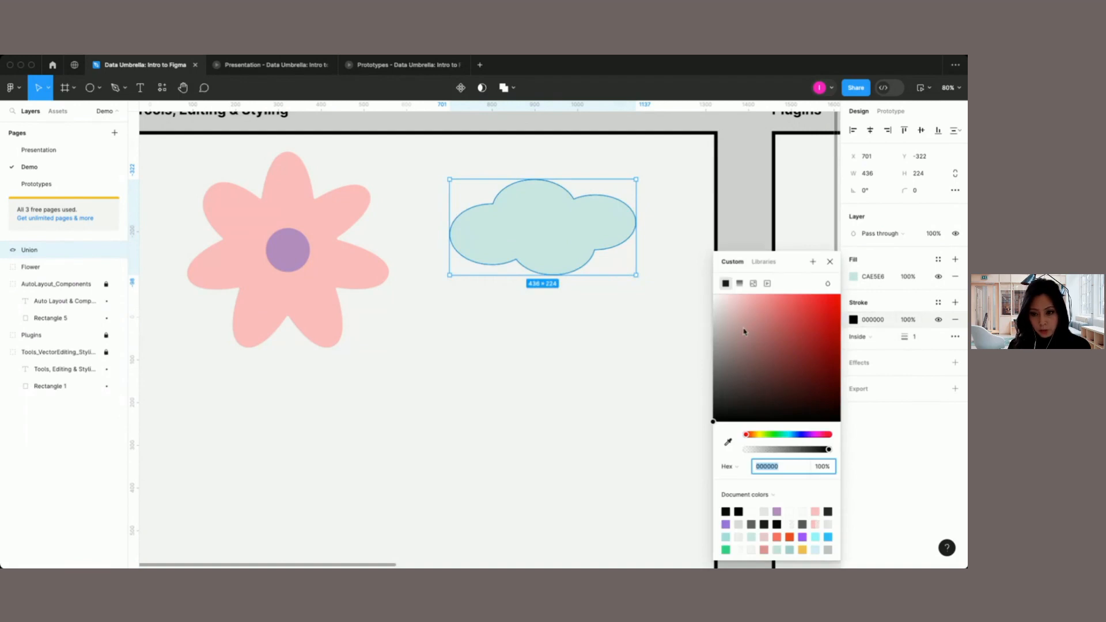
pyautogui.click(785, 336)
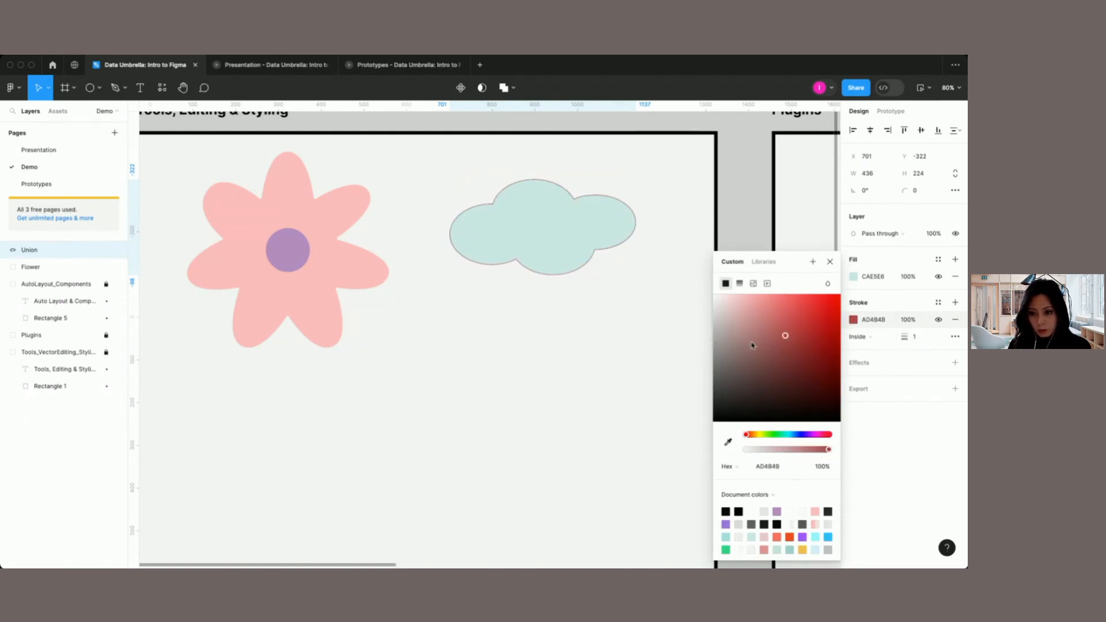
pyautogui.click(717, 344)
# Step: Set the cloud's stroke weight to 3
pyautogui.click(908, 338)
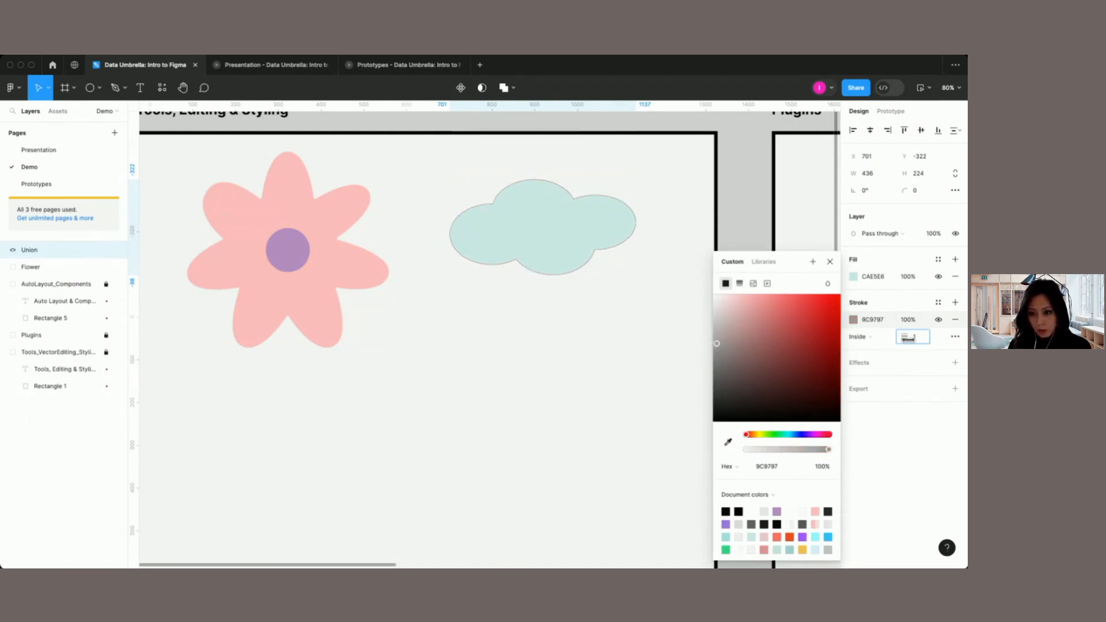
pyautogui.write('4')
pyautogui.press('BackSpace')
pyautogui.write('3')
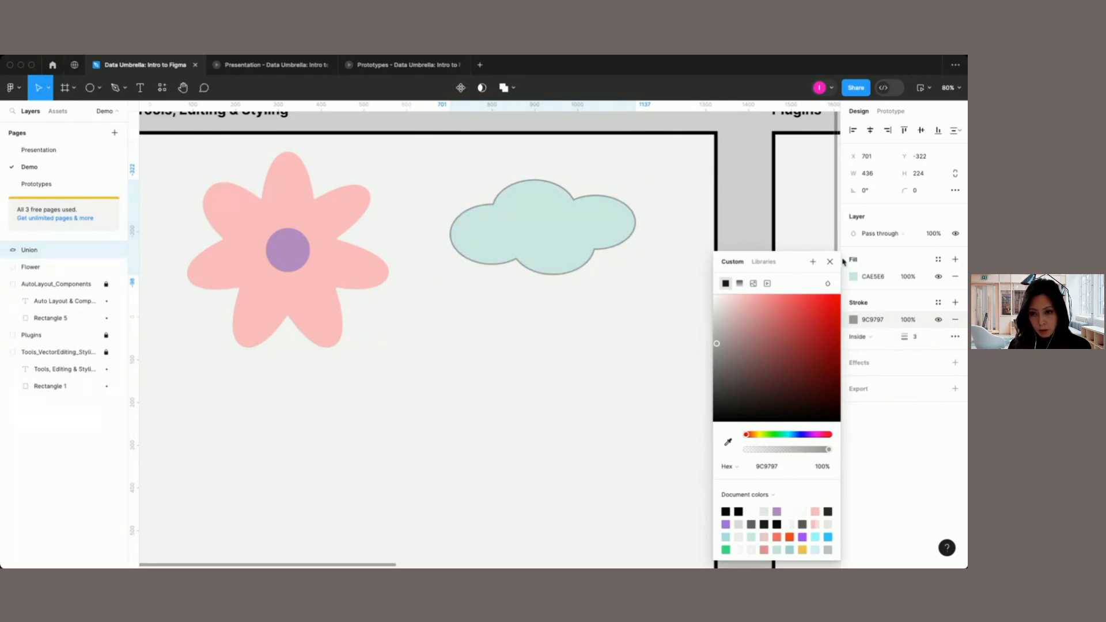
pyautogui.press('Escape')
# Step: Keep the cloud's stroke aligned Inside and change its stroke style to Dash
pyautogui.scroll(5, 642, 295)
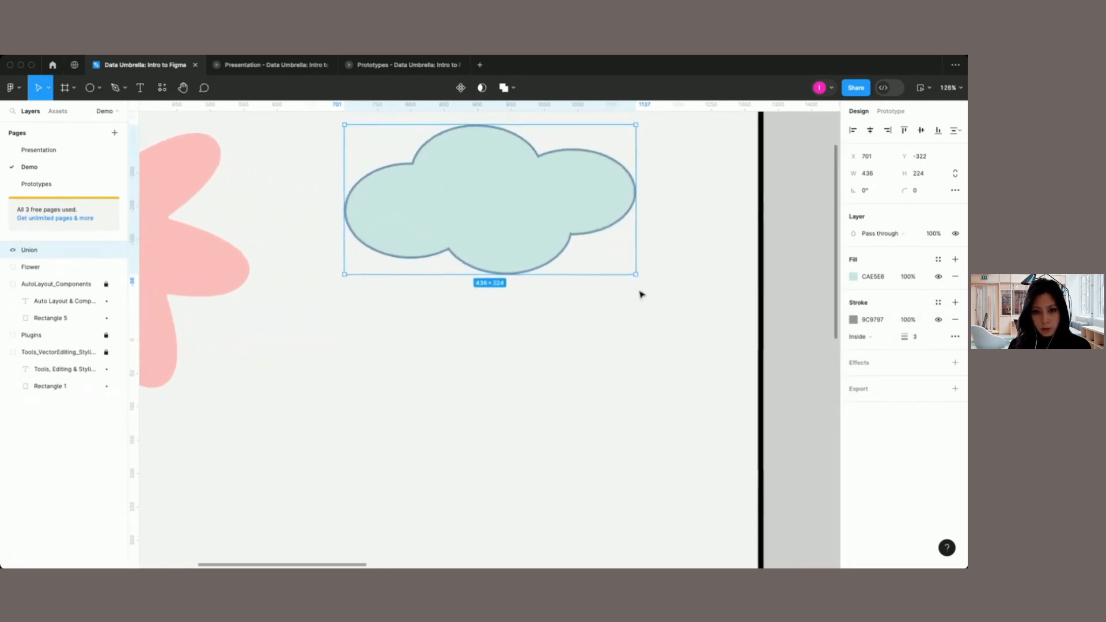
pyautogui.click(891, 338)
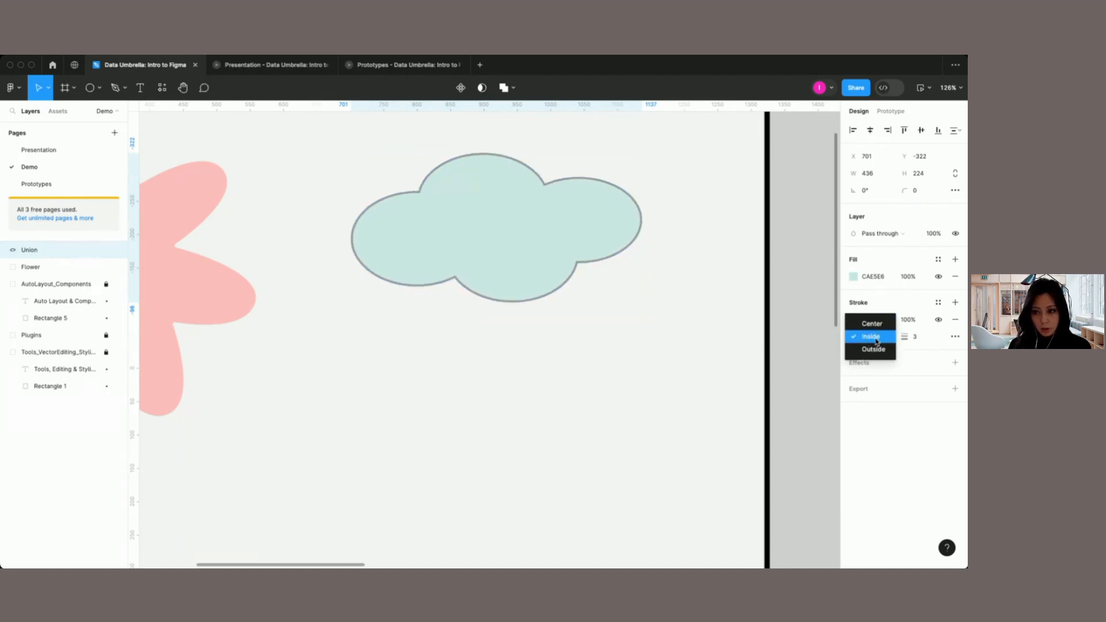
pyautogui.click(876, 340)
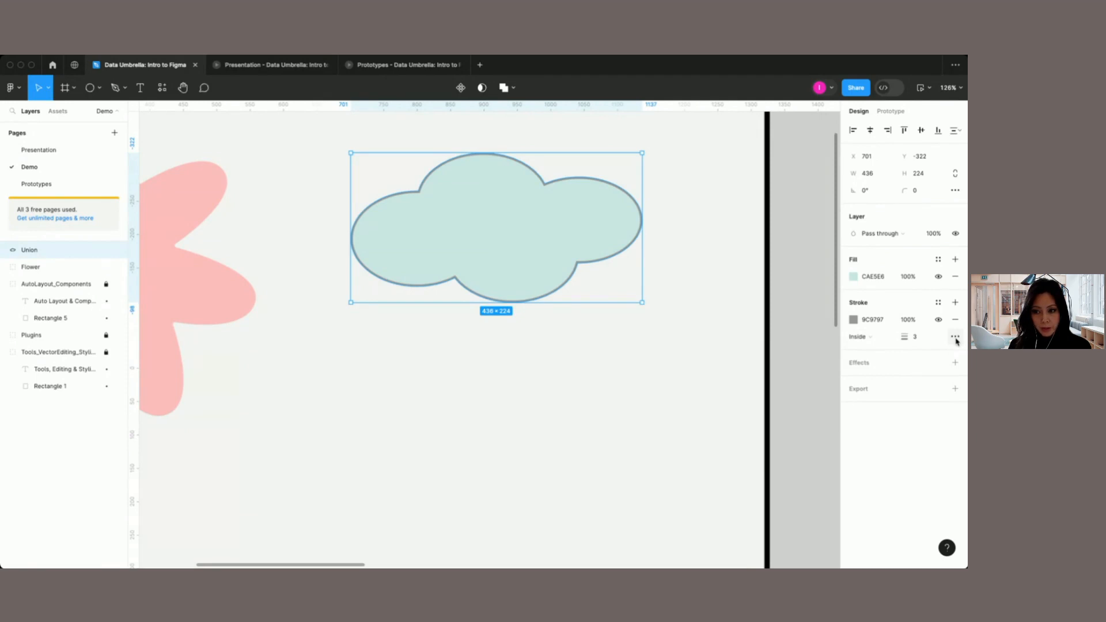
pyautogui.click(955, 338)
pyautogui.click(814, 364)
pyautogui.click(812, 368)
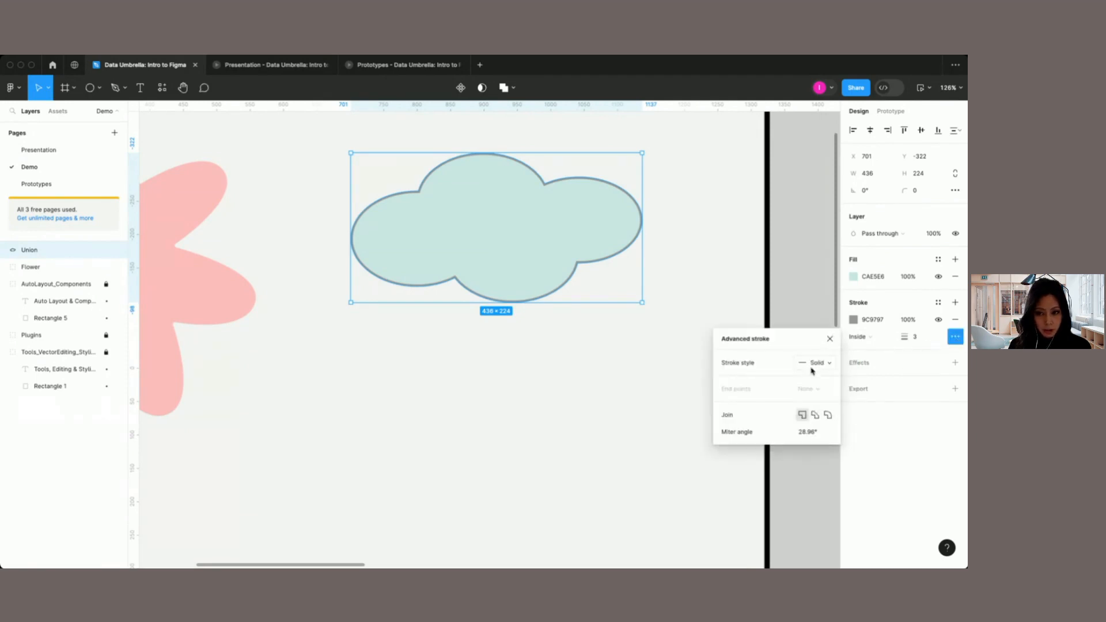
pyautogui.click(812, 367)
pyautogui.click(818, 374)
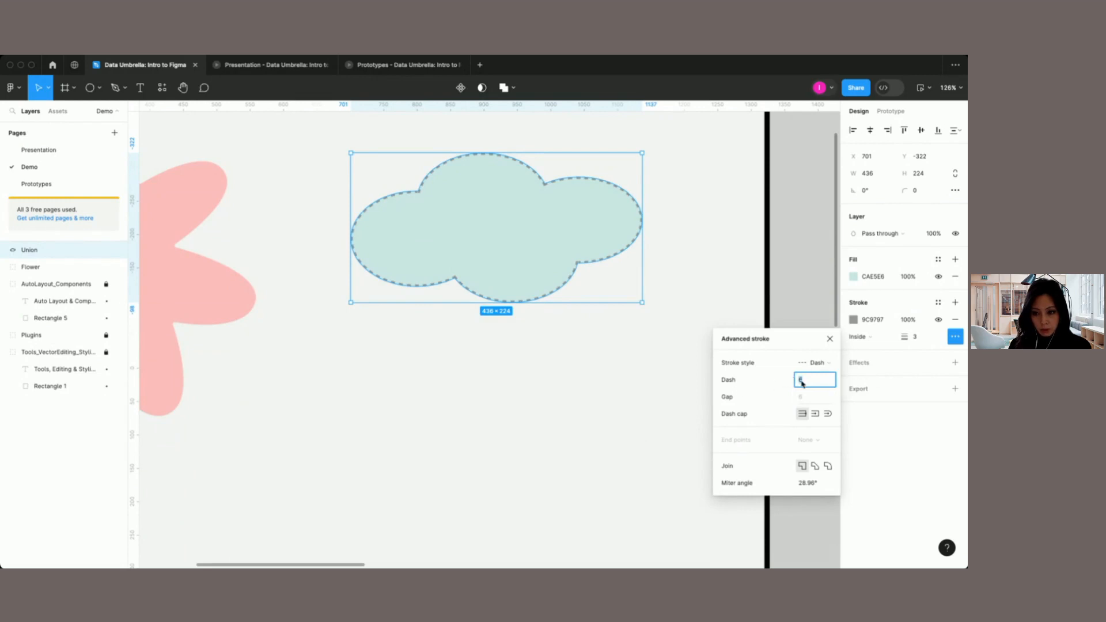
pyautogui.click(829, 340)
# Step: Add a drop shadow to the cloud with X offset 4, Y offset 6 and blur 8
pyautogui.click(862, 364)
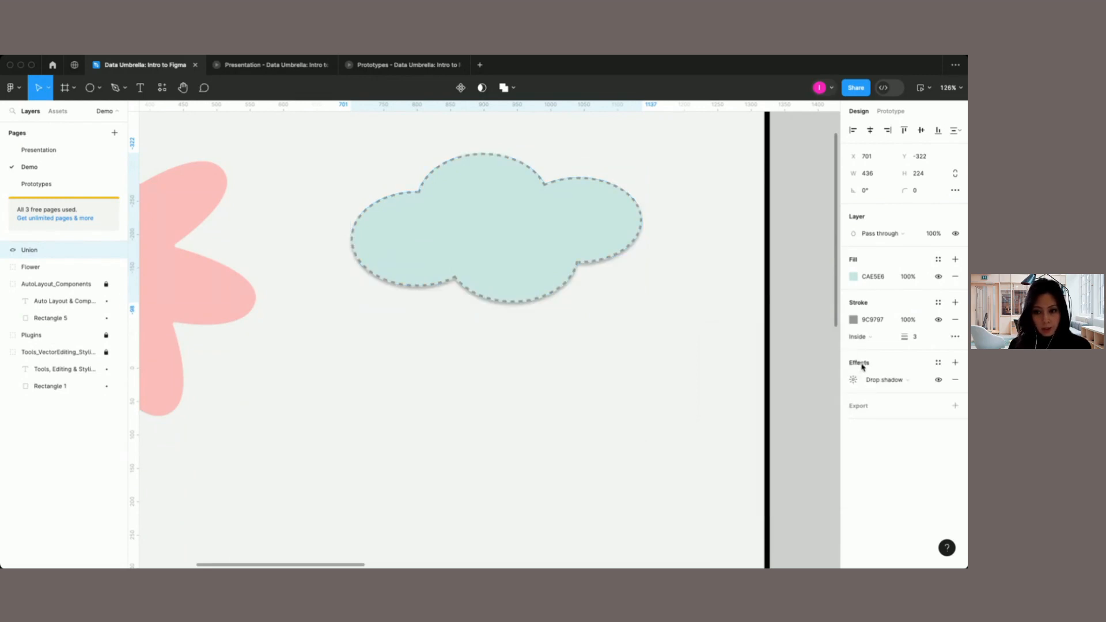
pyautogui.click(884, 382)
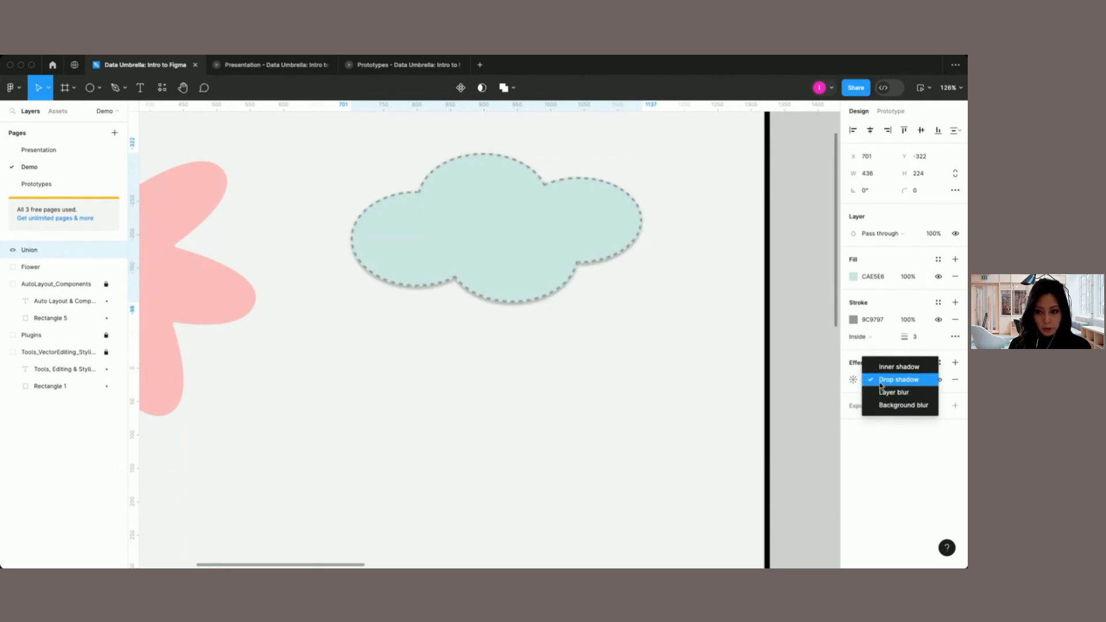
pyautogui.click(882, 380)
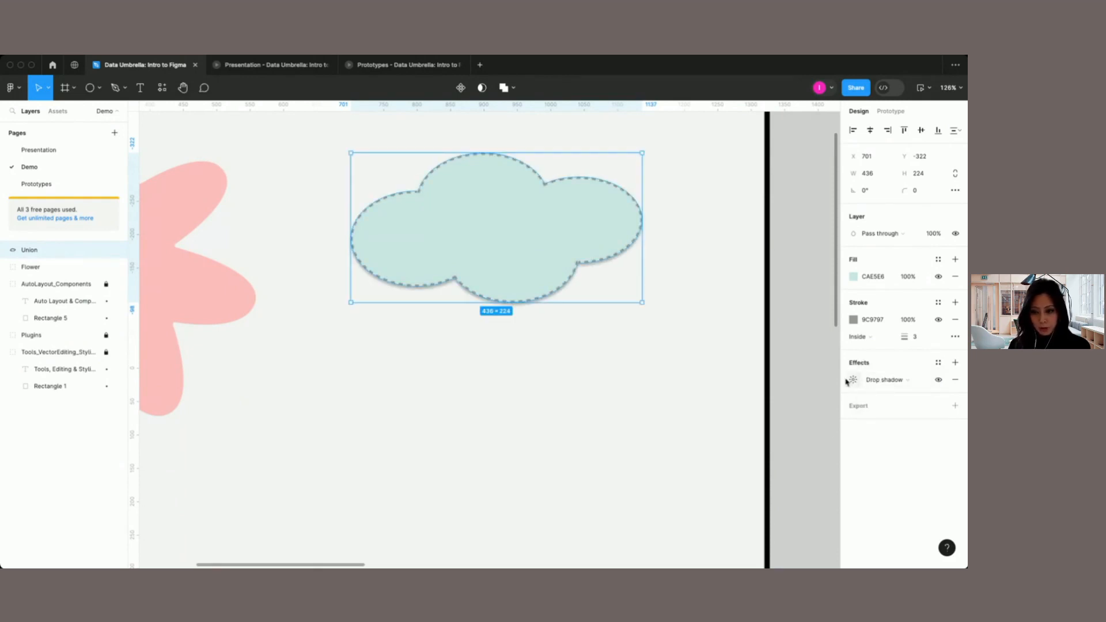
pyautogui.click(854, 381)
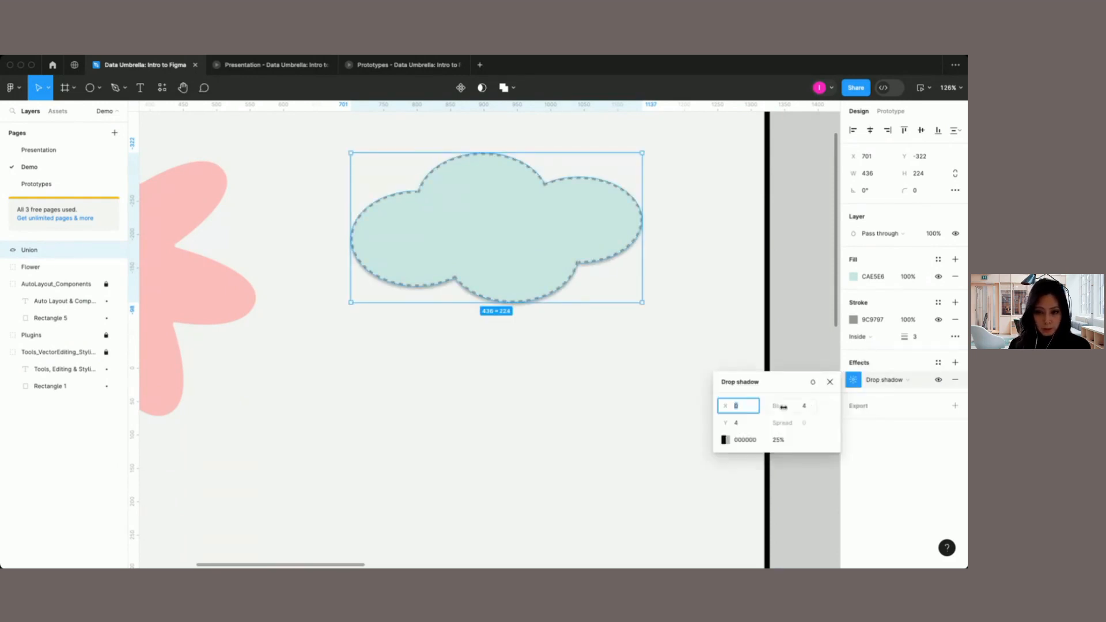
pyautogui.write('4')
pyautogui.click(737, 424)
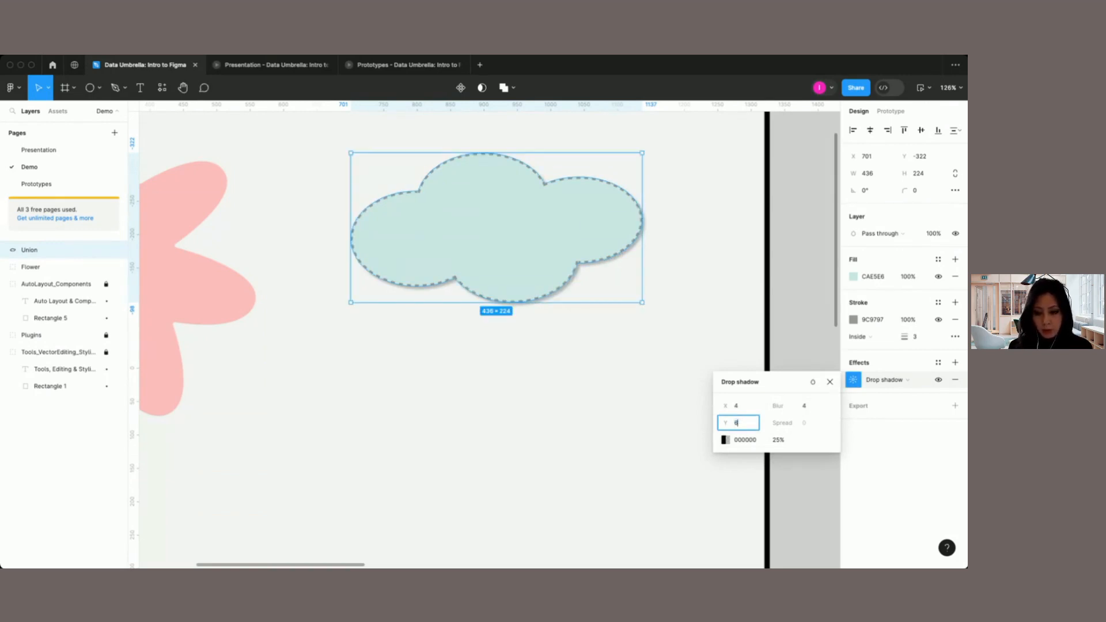
pyautogui.click(810, 410)
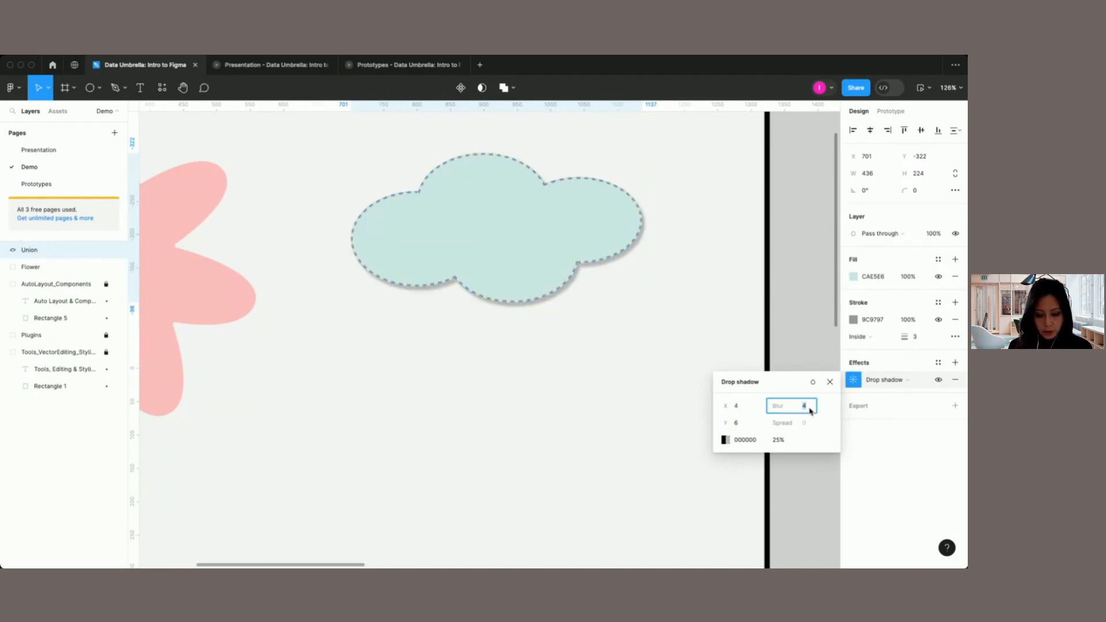
pyautogui.write('8')
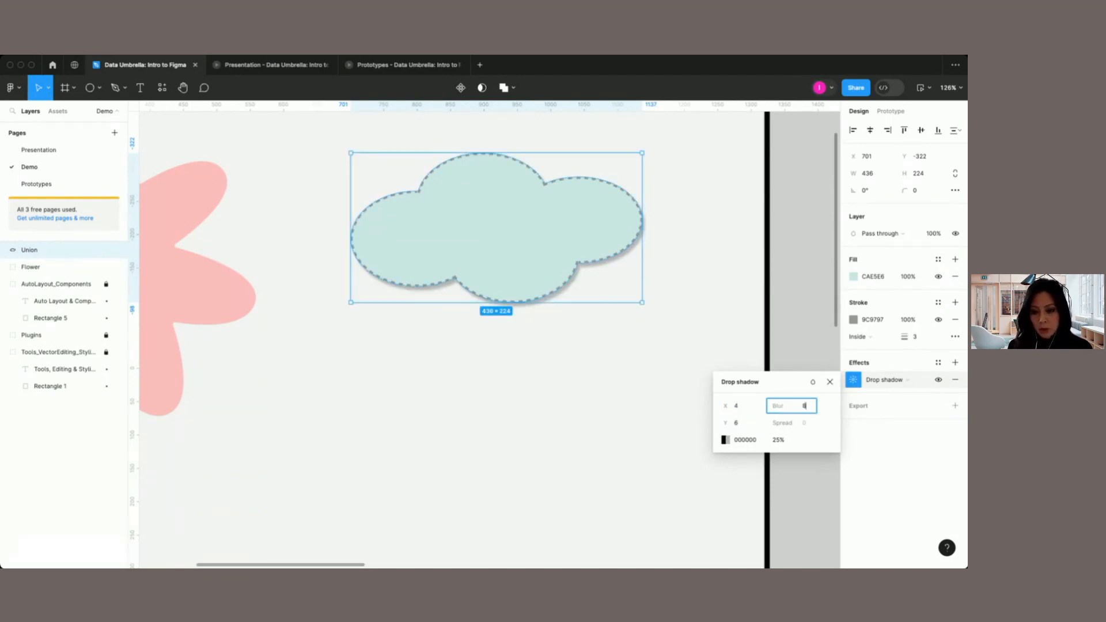
# Step: Color the cloud's drop shadow with the purple document color B58CC2 at 100% opacity
pyautogui.click(724, 441)
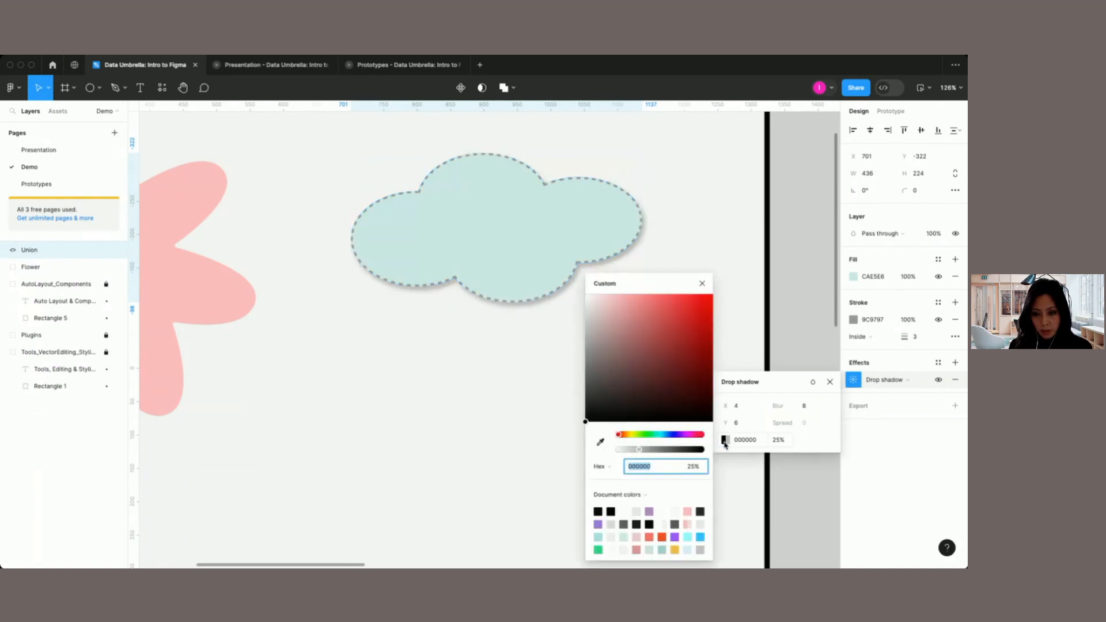
pyautogui.click(650, 511)
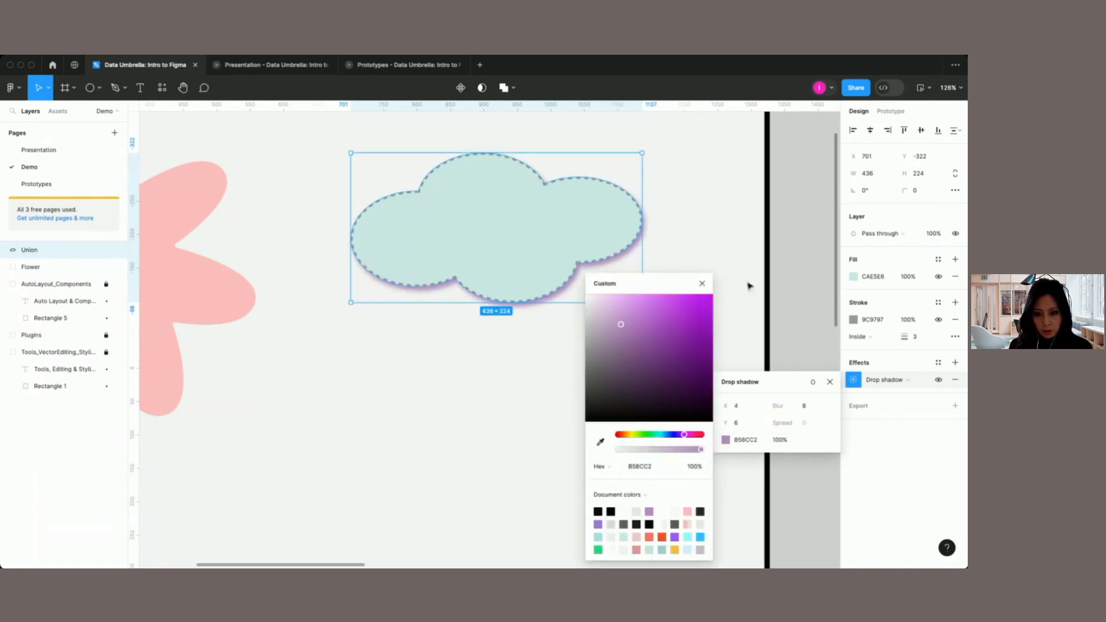
pyautogui.click(702, 284)
pyautogui.click(660, 408)
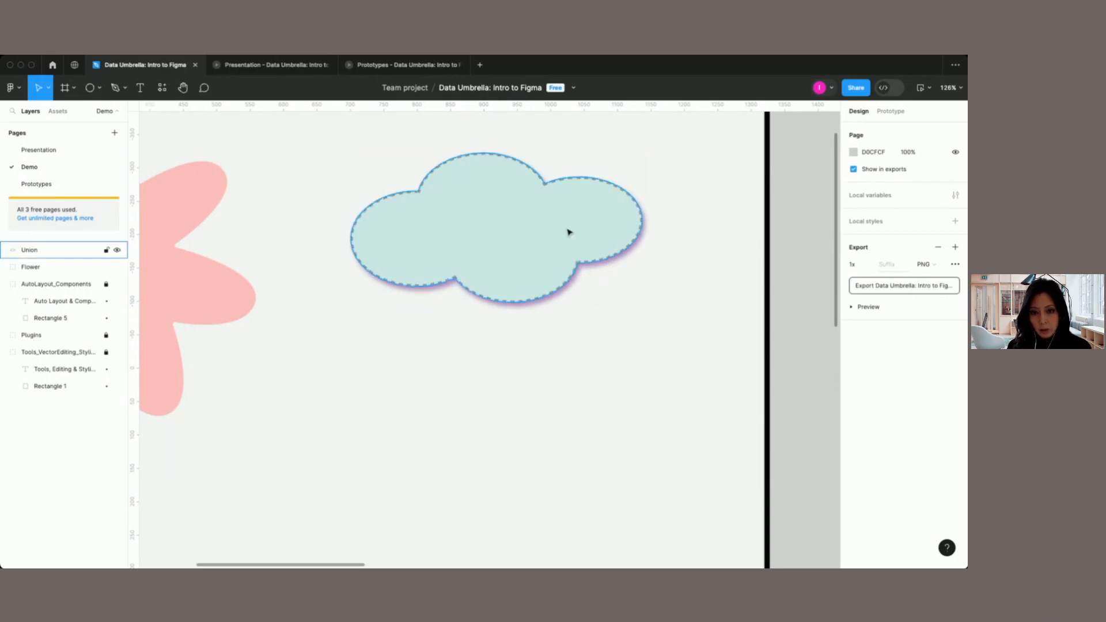
# Step: Hide the cloud's drop shadow and show it again
pyautogui.click(522, 232)
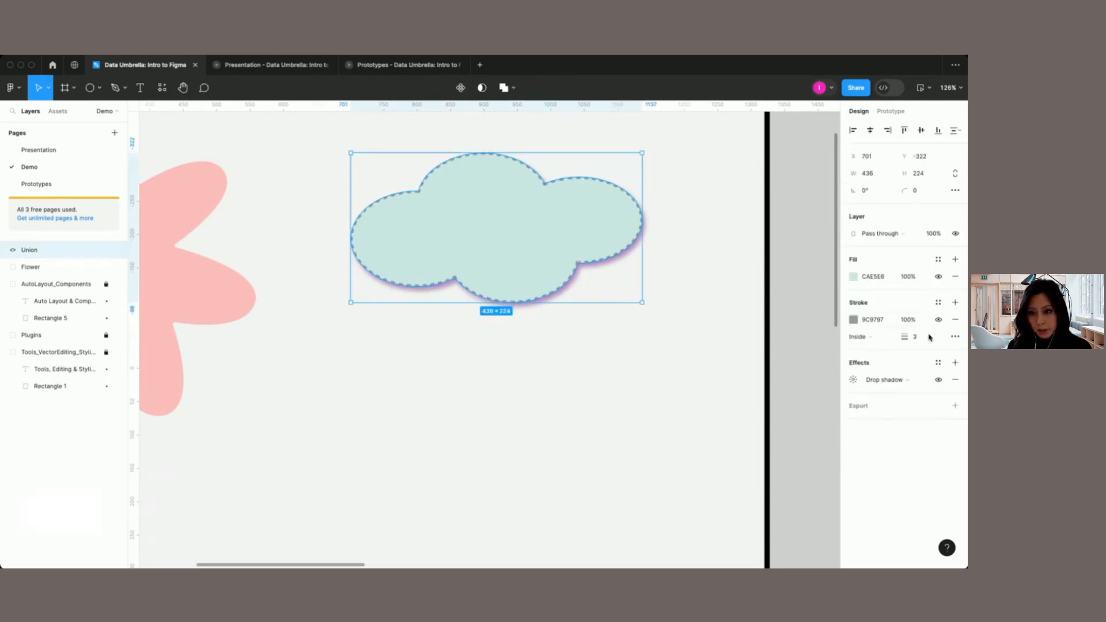
pyautogui.click(938, 380)
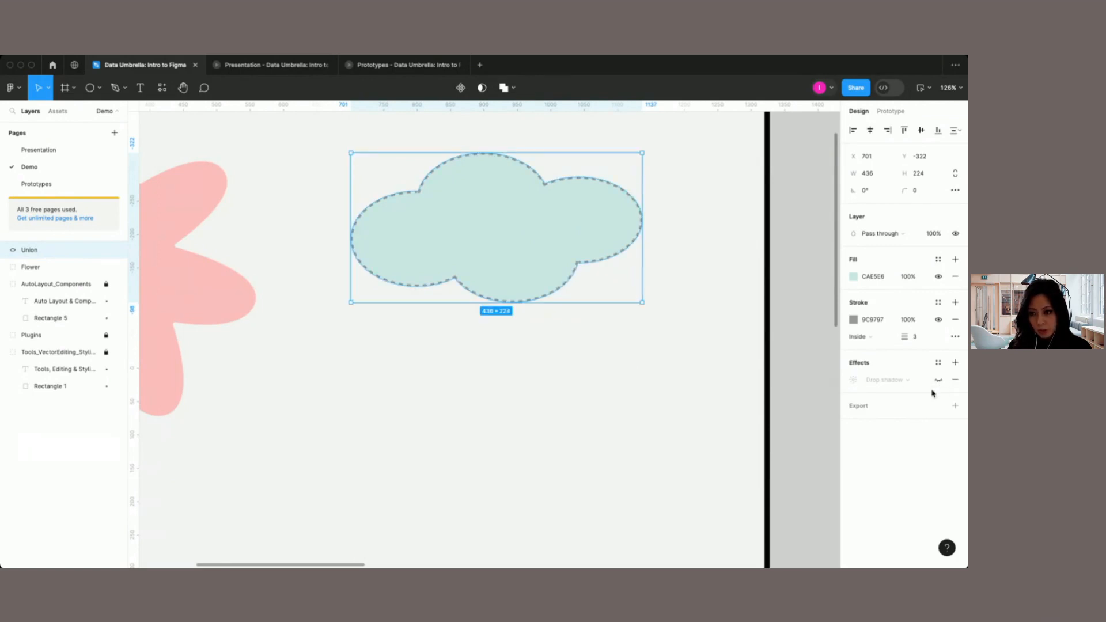
pyautogui.click(938, 382)
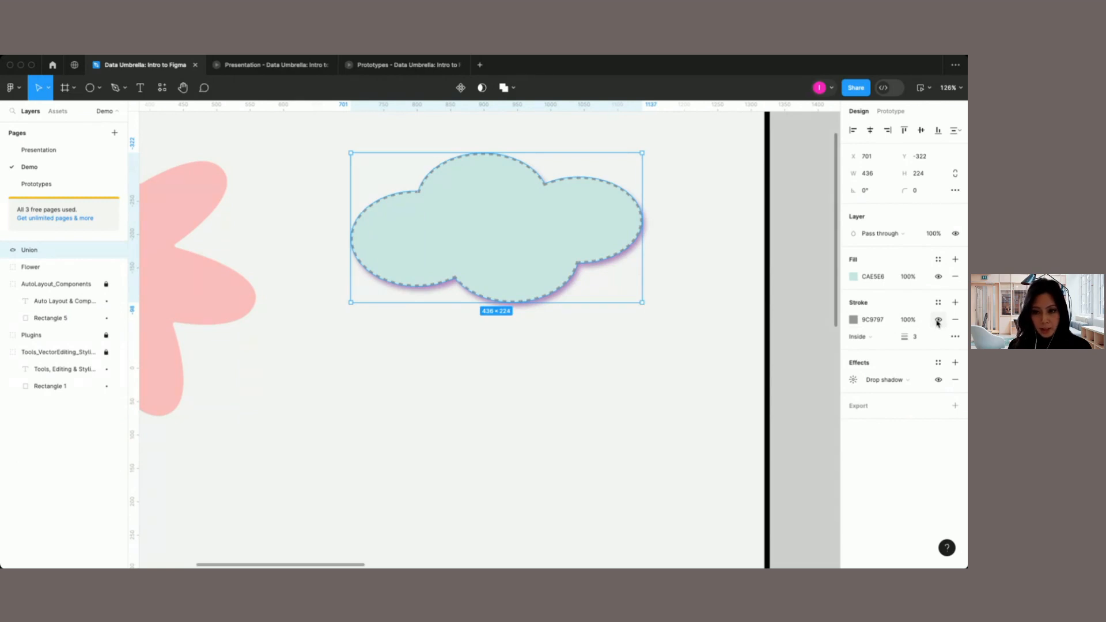
# Step: Hide the cloud's stroke and deselect the cloud
pyautogui.click(938, 320)
pyautogui.click(479, 429)
pyautogui.hscroll(-1, 480, 430)
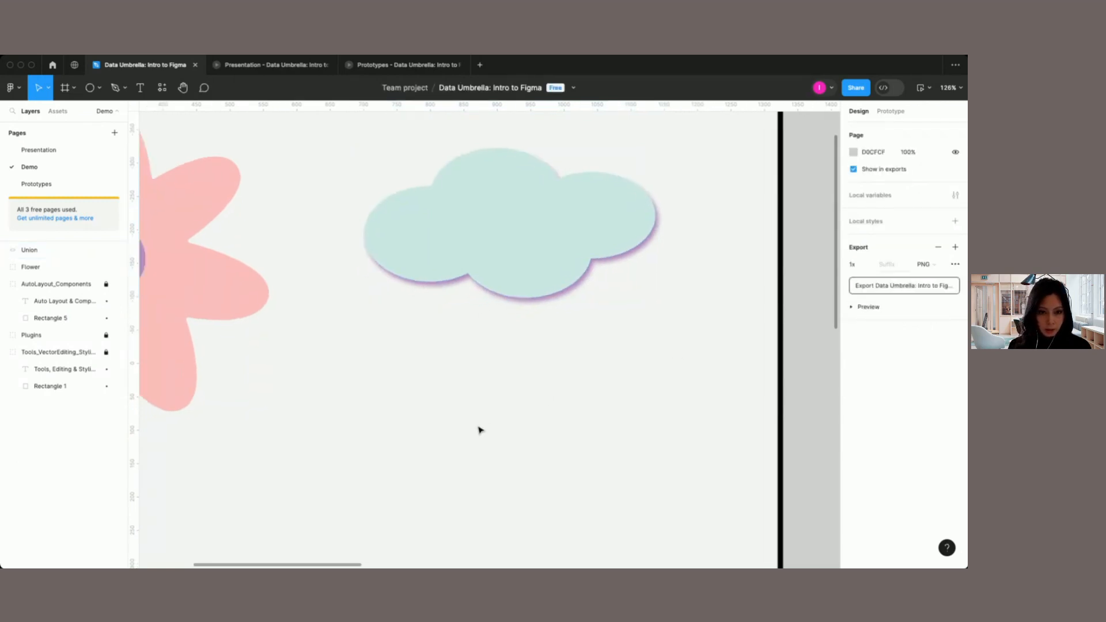
pyautogui.scroll(-5, 479, 430)
pyautogui.hscroll(-3, 479, 430)
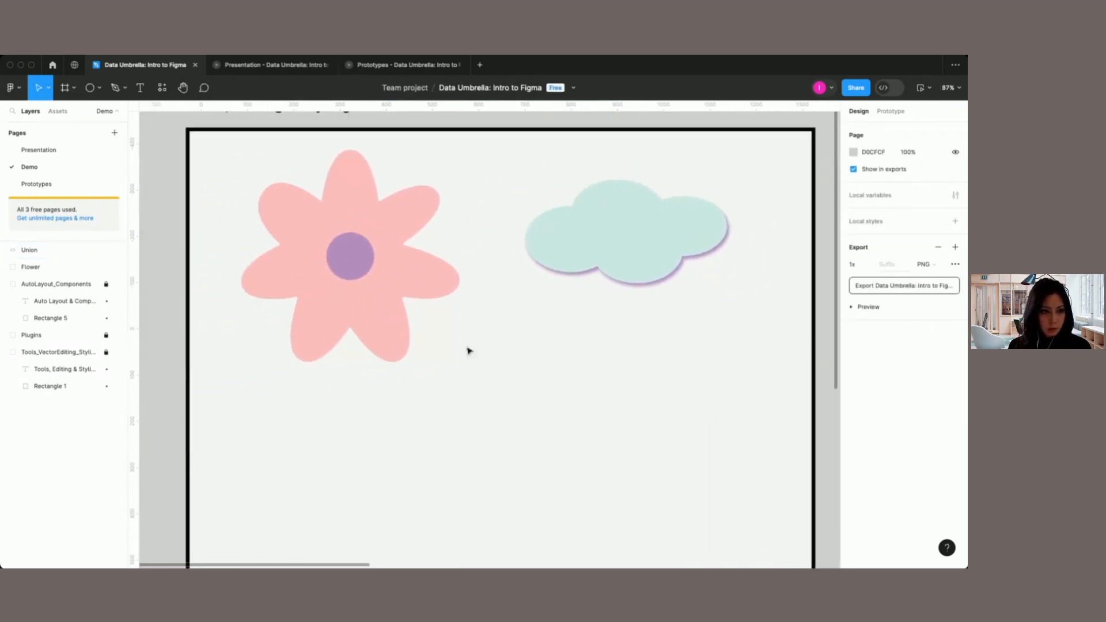
# Step: Place a text layer reading "Hello" in the empty area below the flower
pyautogui.click(124, 90)
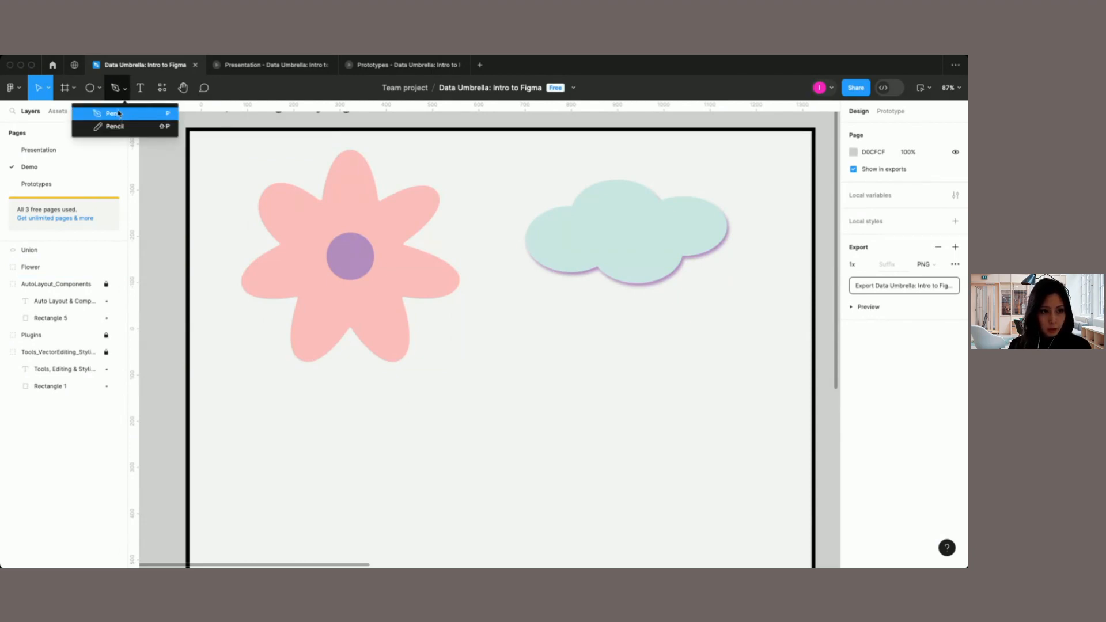
pyautogui.click(118, 114)
pyautogui.click(140, 88)
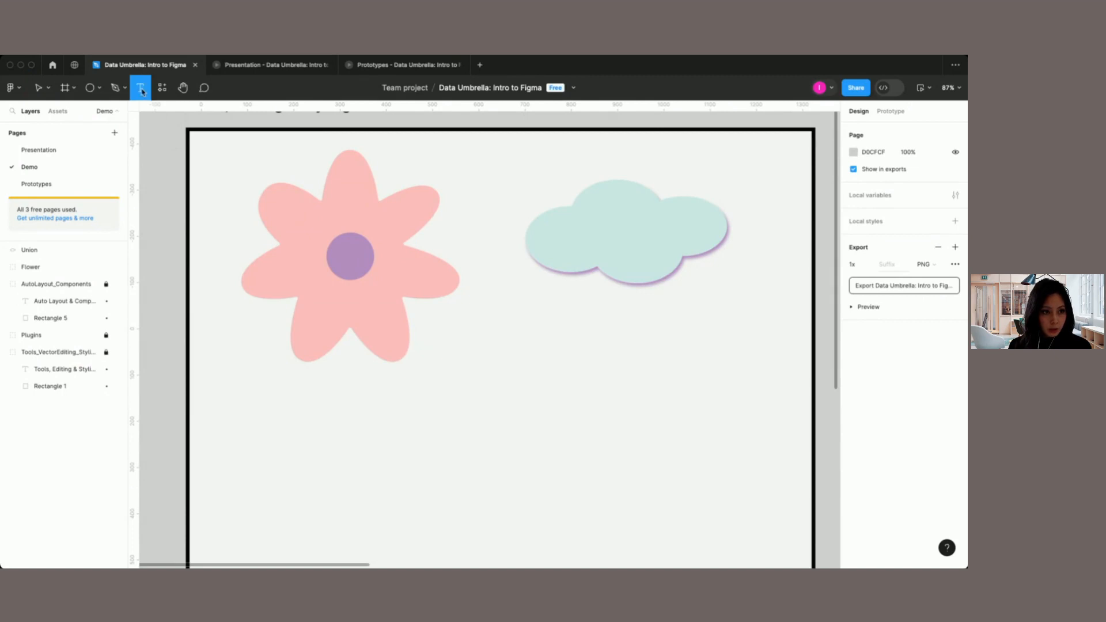
pyautogui.click(395, 394)
pyautogui.write('Hello')
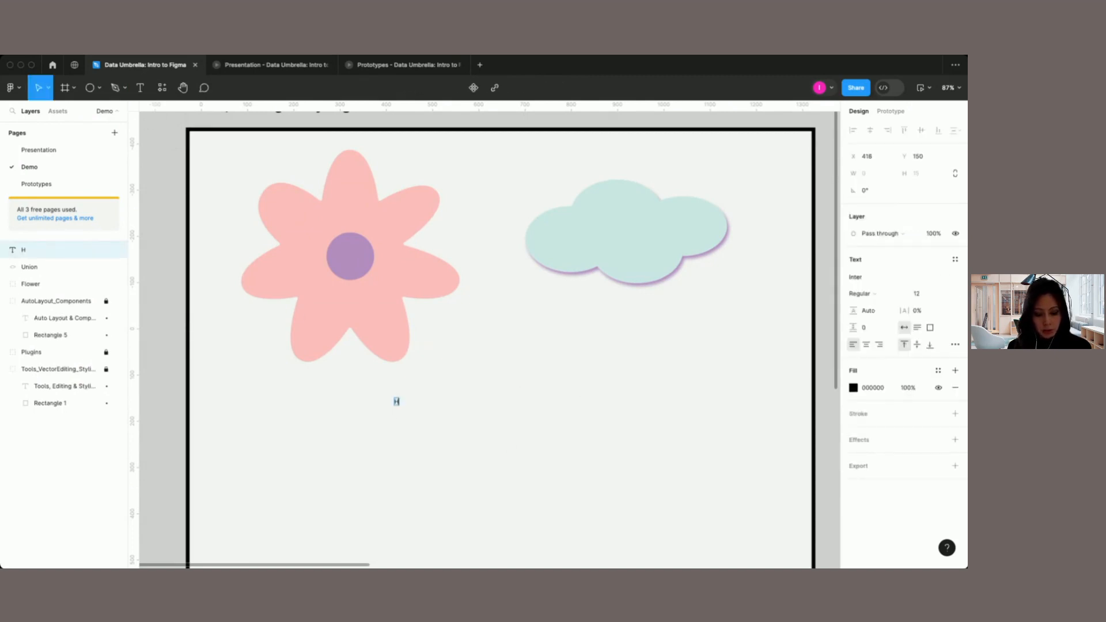
pyautogui.press('Escape')
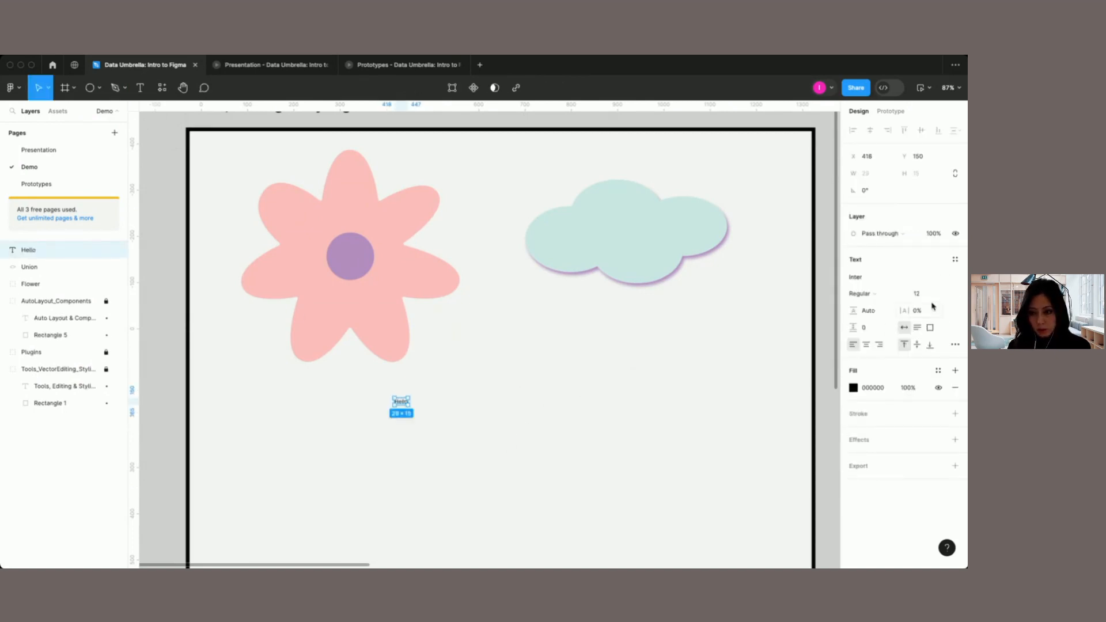
# Step: Format the "Hello" text as Poppins Medium at font size 64
pyautogui.click(945, 294)
pyautogui.click(936, 433)
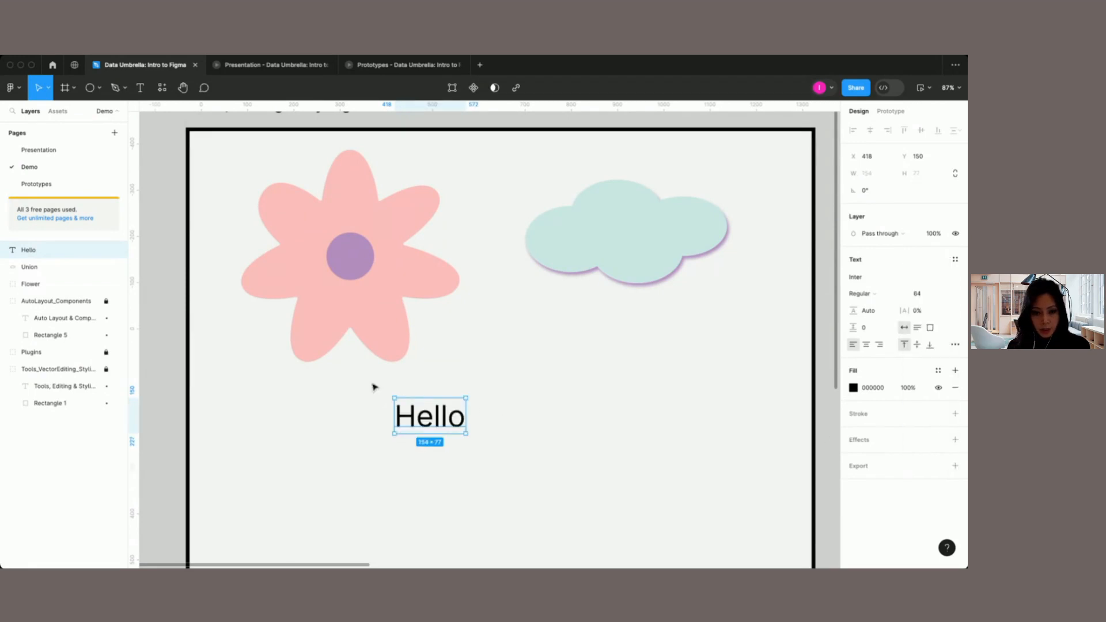
pyautogui.click(856, 280)
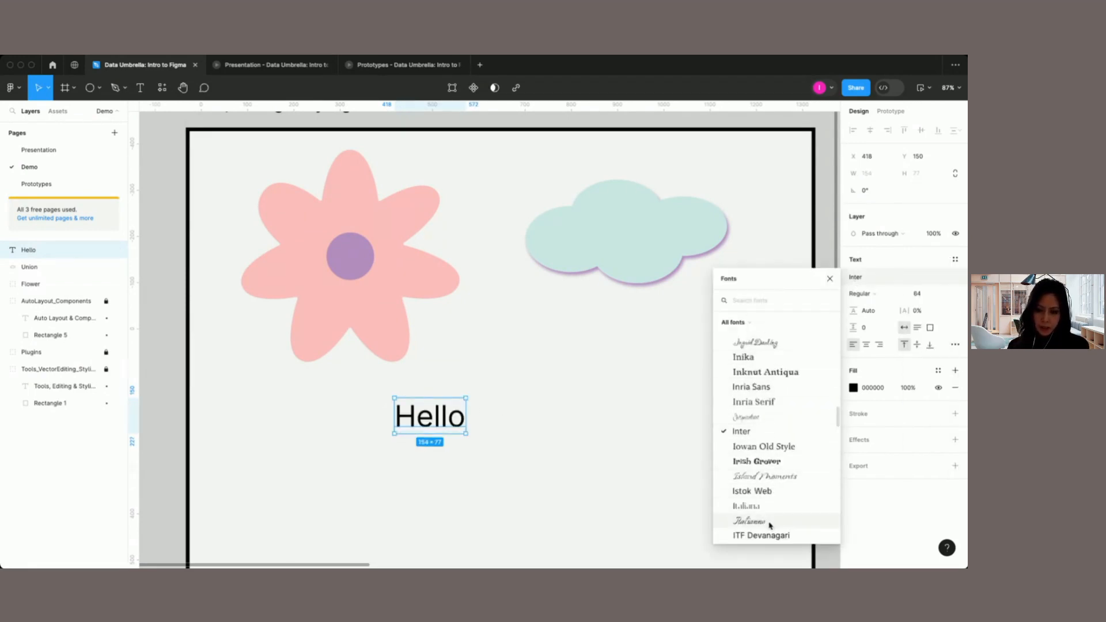
pyautogui.write('popp')
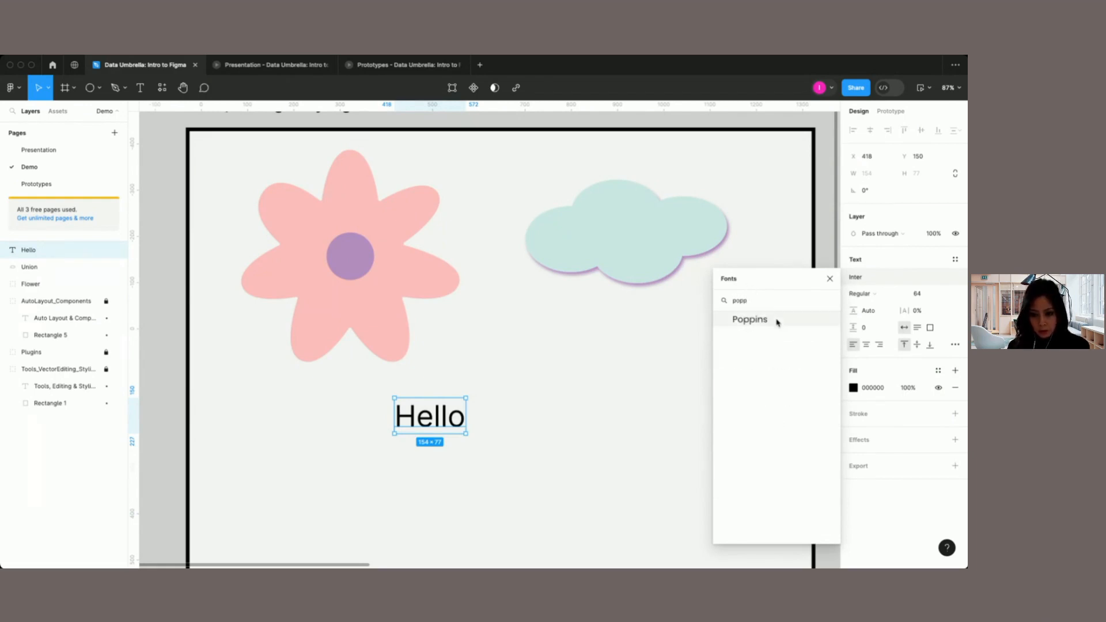
pyautogui.click(778, 323)
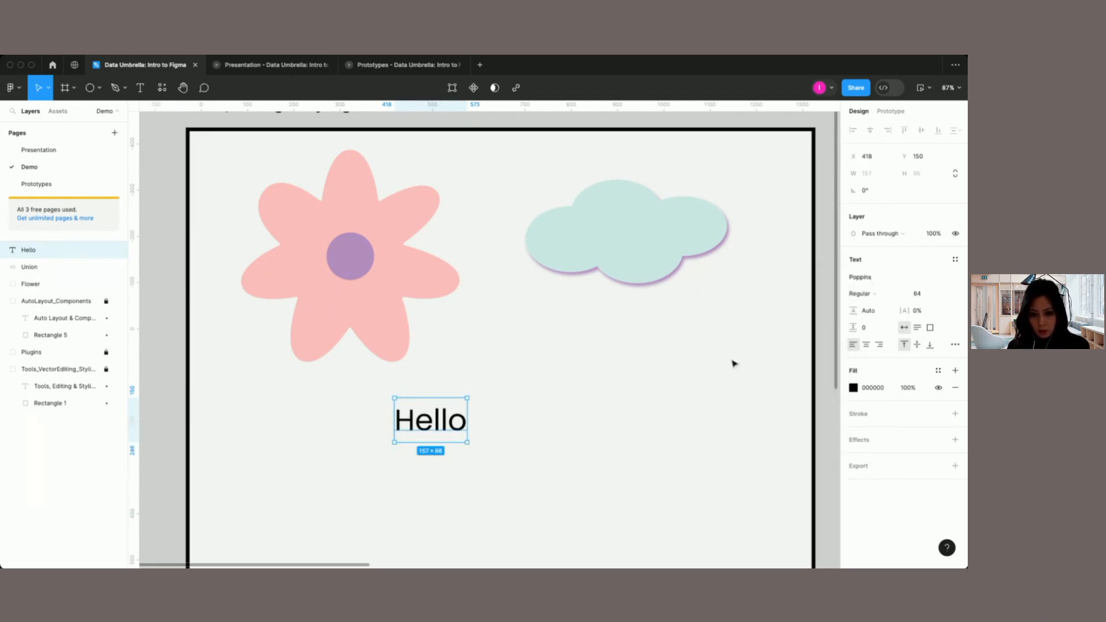
pyautogui.click(861, 296)
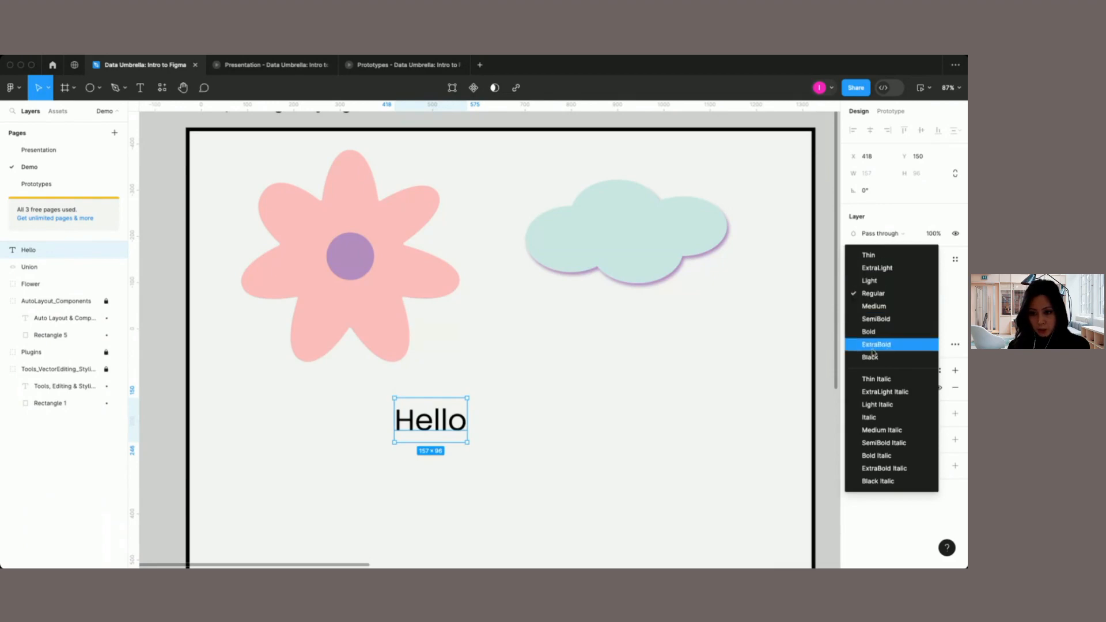
pyautogui.click(874, 306)
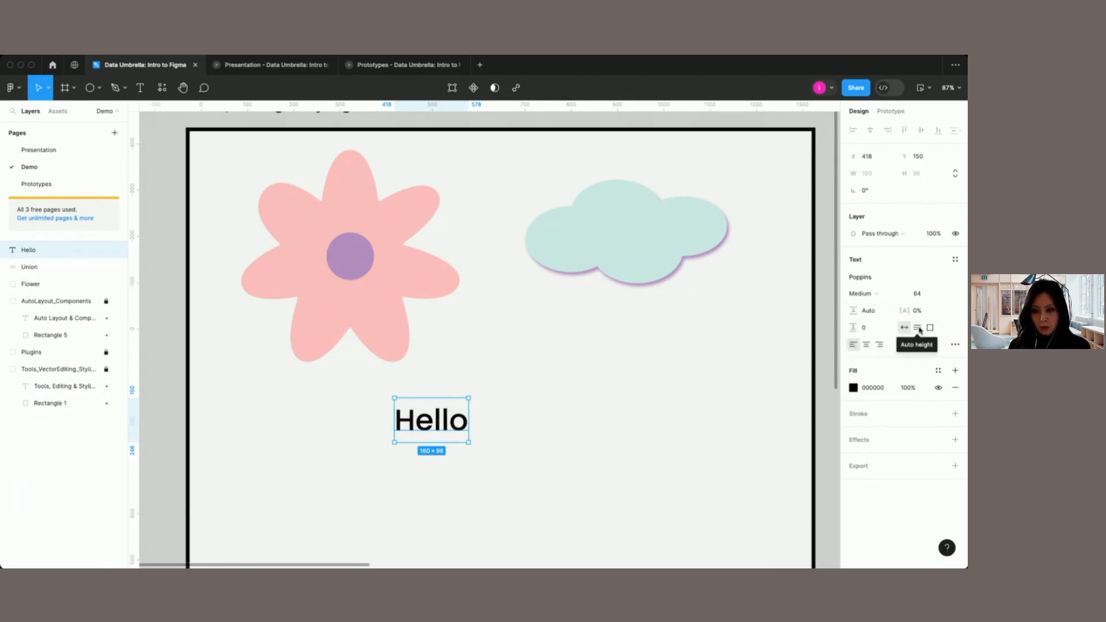
# Step: Try underline and strikethrough decoration on the "Hello" text, and set the decoration back to none
pyautogui.click(956, 345)
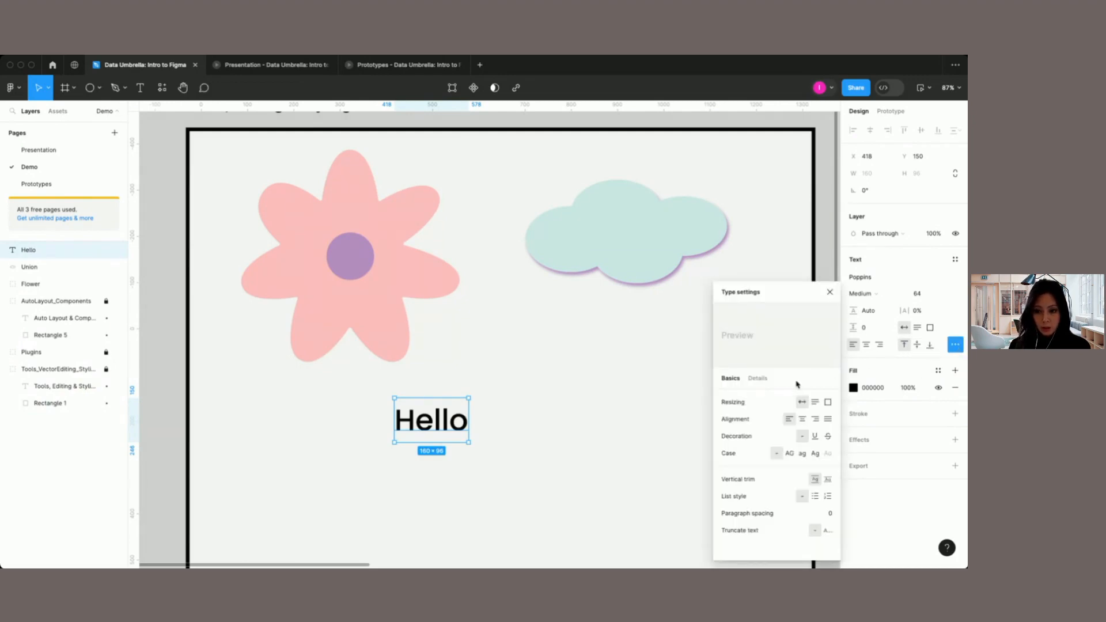
pyautogui.click(816, 438)
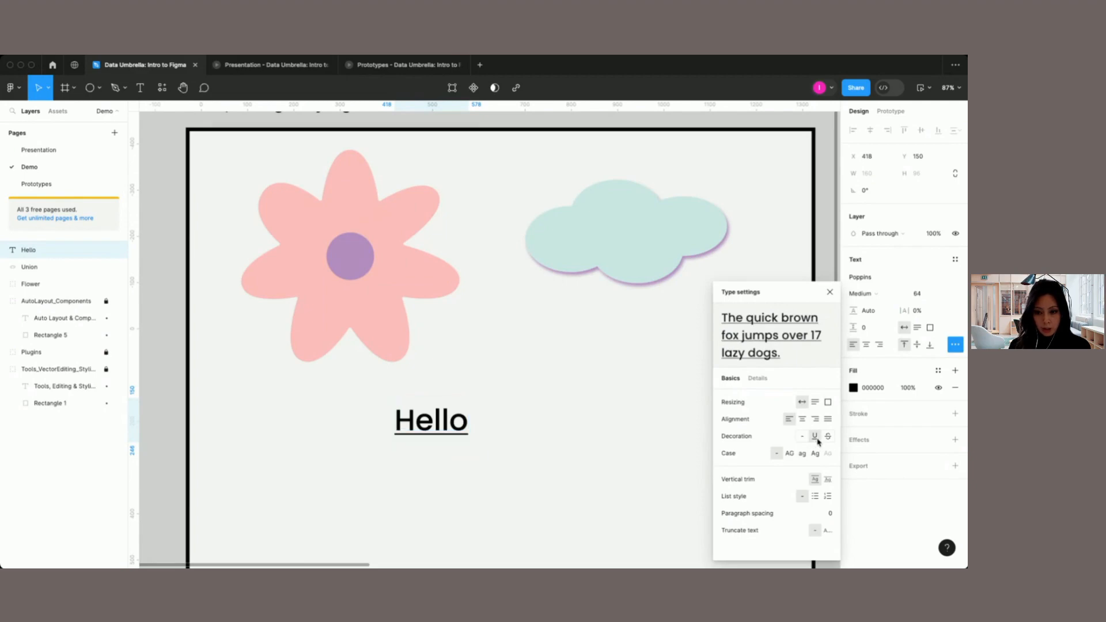
pyautogui.click(828, 437)
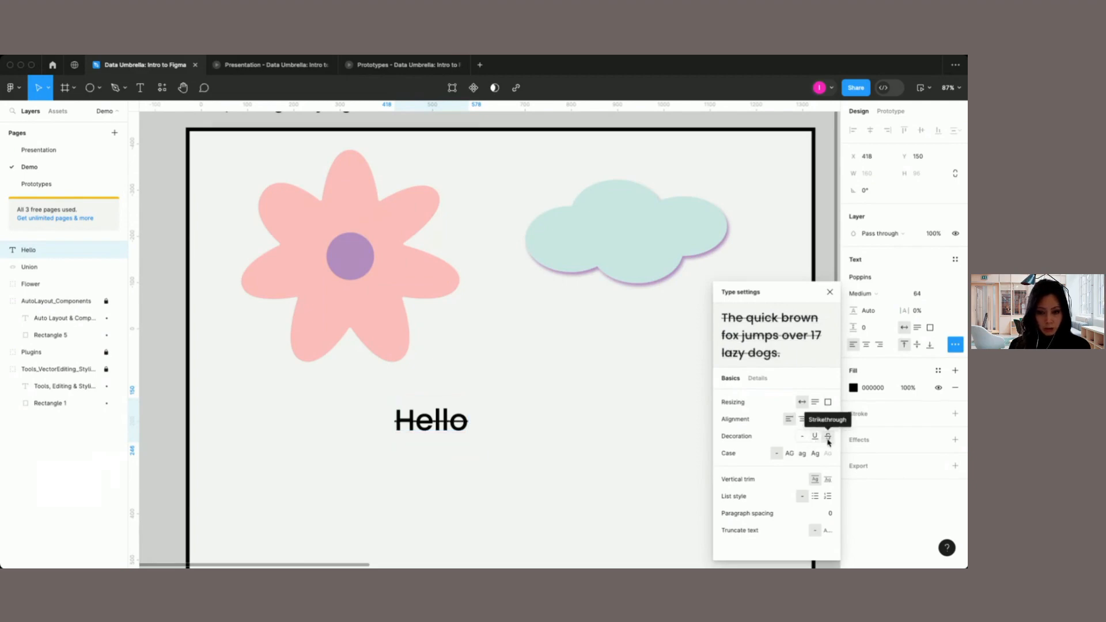
pyautogui.click(802, 436)
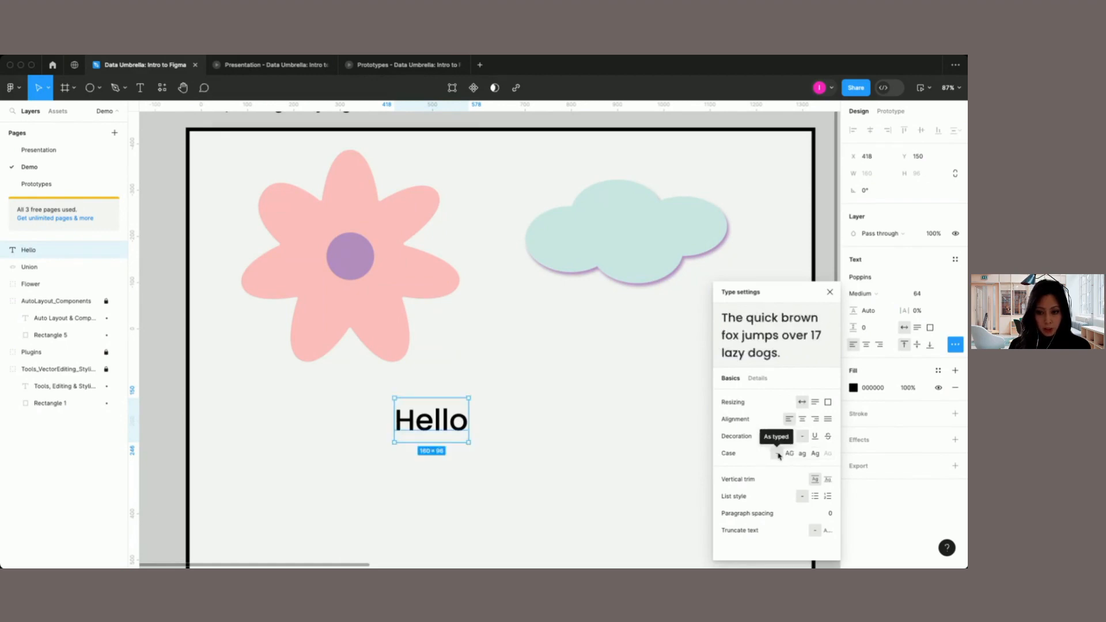
# Step: Set the letter case of the "Hello" text to Uppercase
pyautogui.click(790, 455)
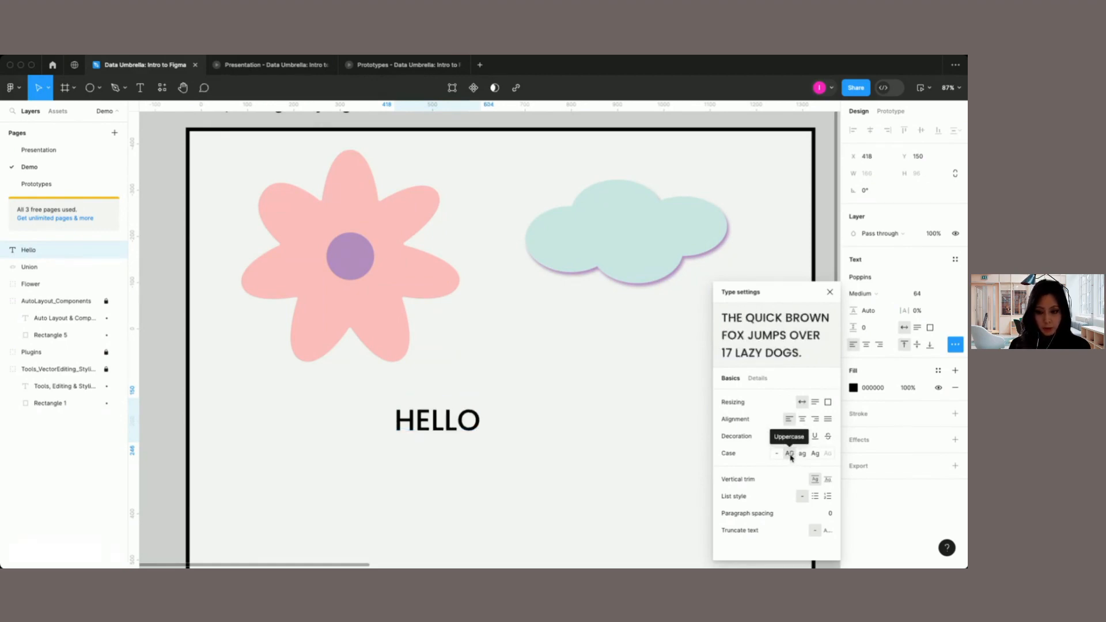
# Step: Try Lowercase and title case on the "Hello" text, and set its letter case to As typed
pyautogui.click(802, 454)
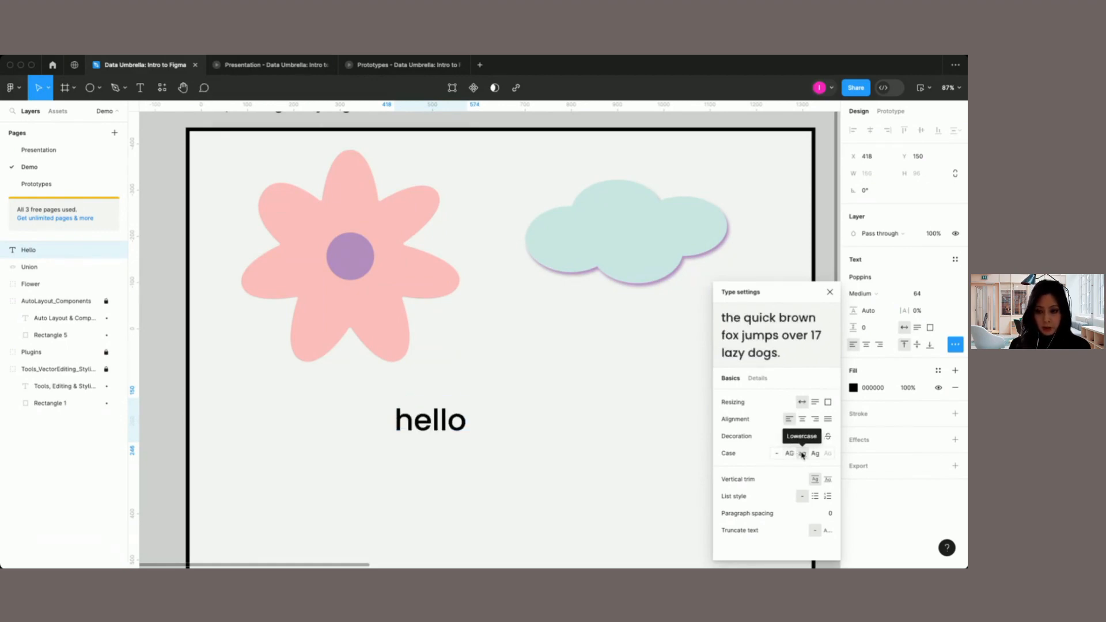
pyautogui.click(816, 454)
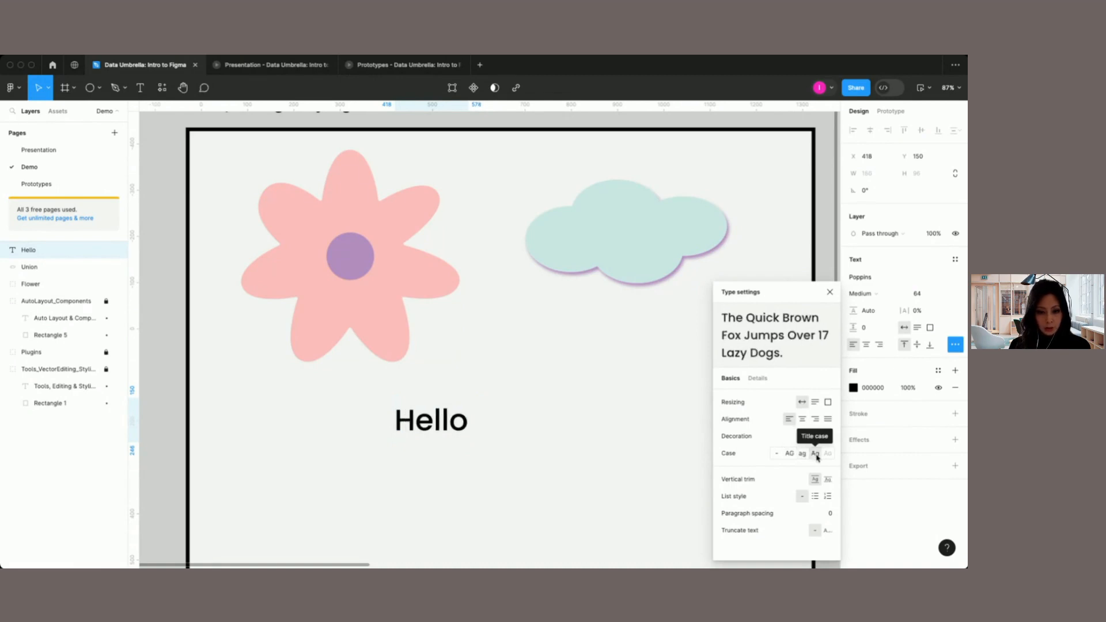
pyautogui.click(776, 455)
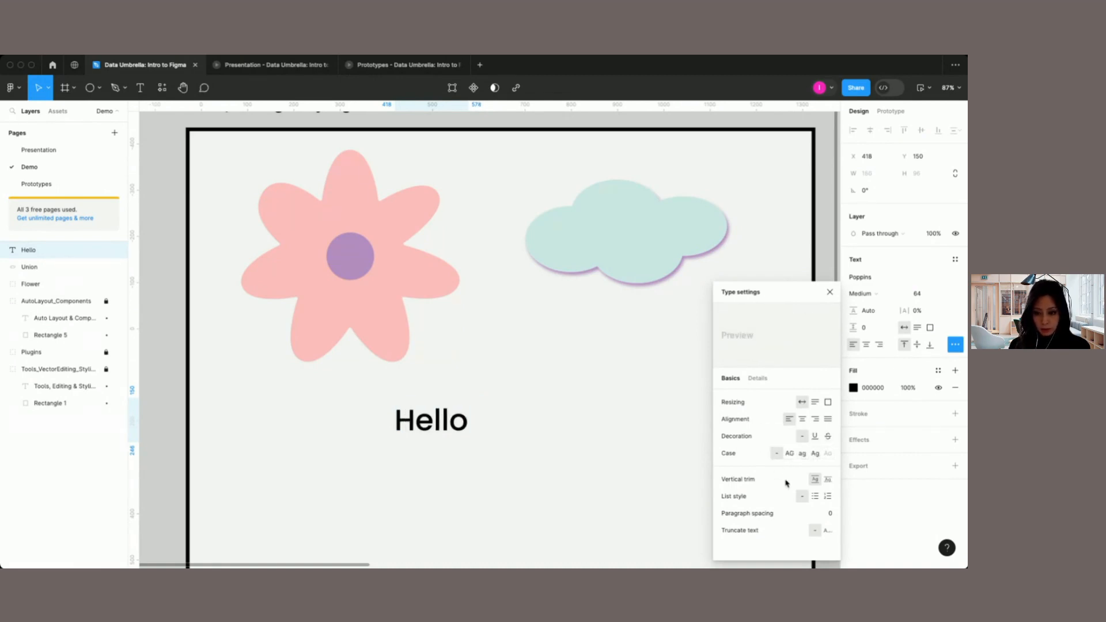
# Step: Try the bulleted and numbered list styles on the "Hello" text, and set the list style back to none
pyautogui.click(815, 497)
pyautogui.click(828, 497)
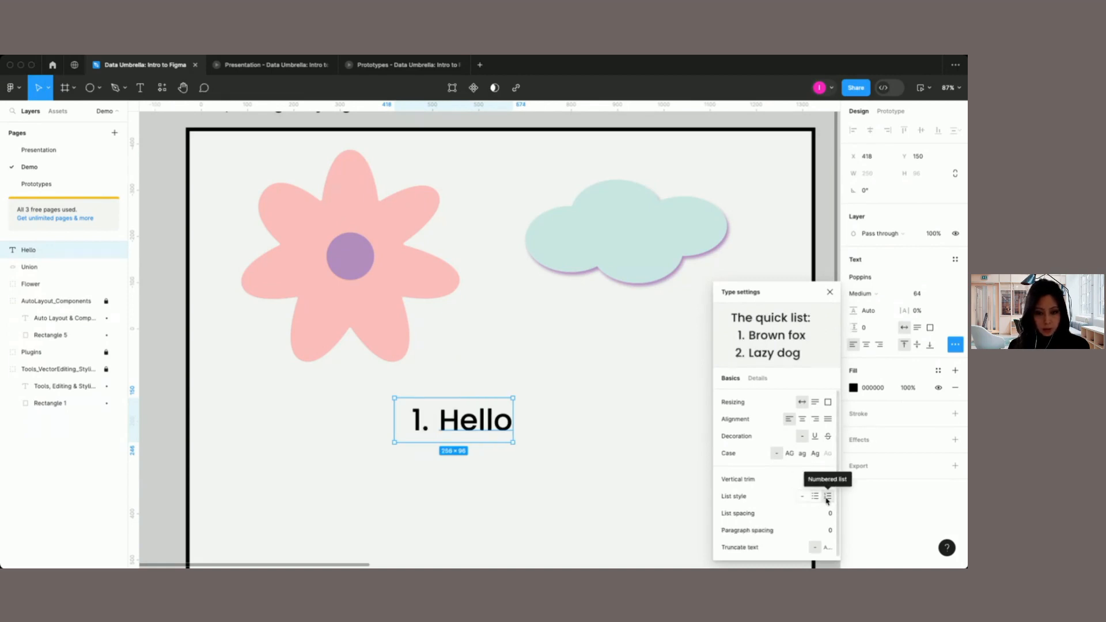
pyautogui.click(801, 497)
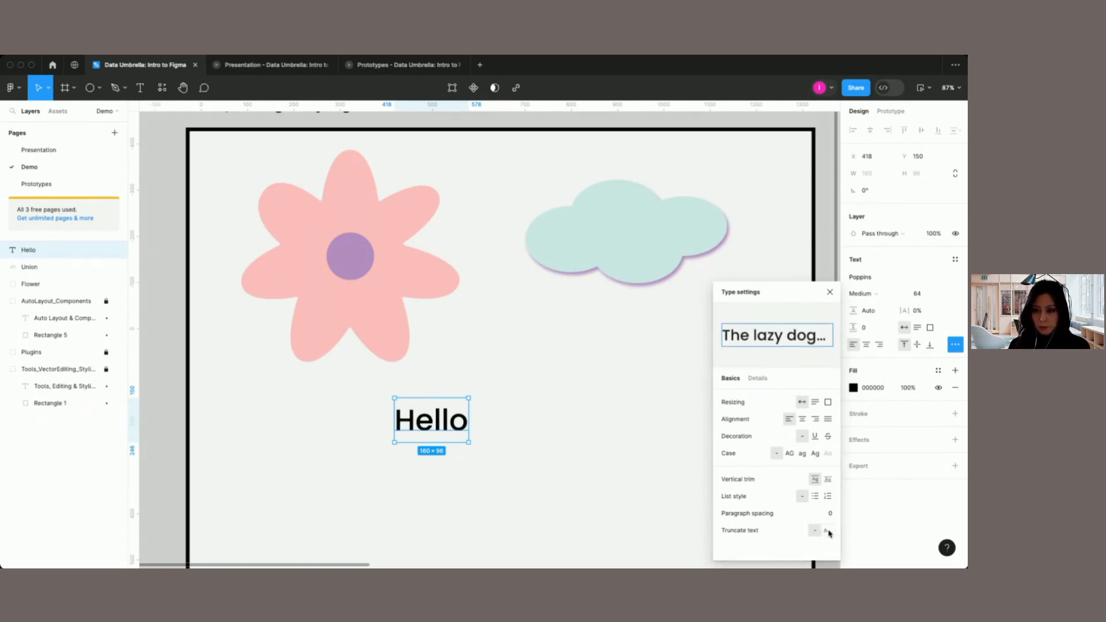
pyautogui.click(668, 476)
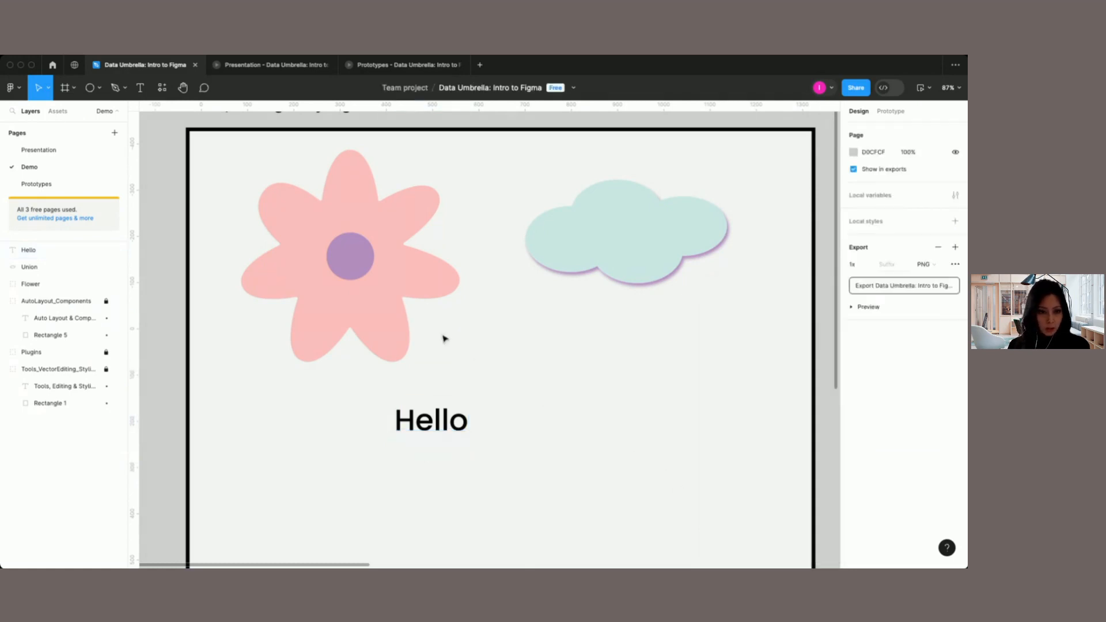
pyautogui.click(431, 419)
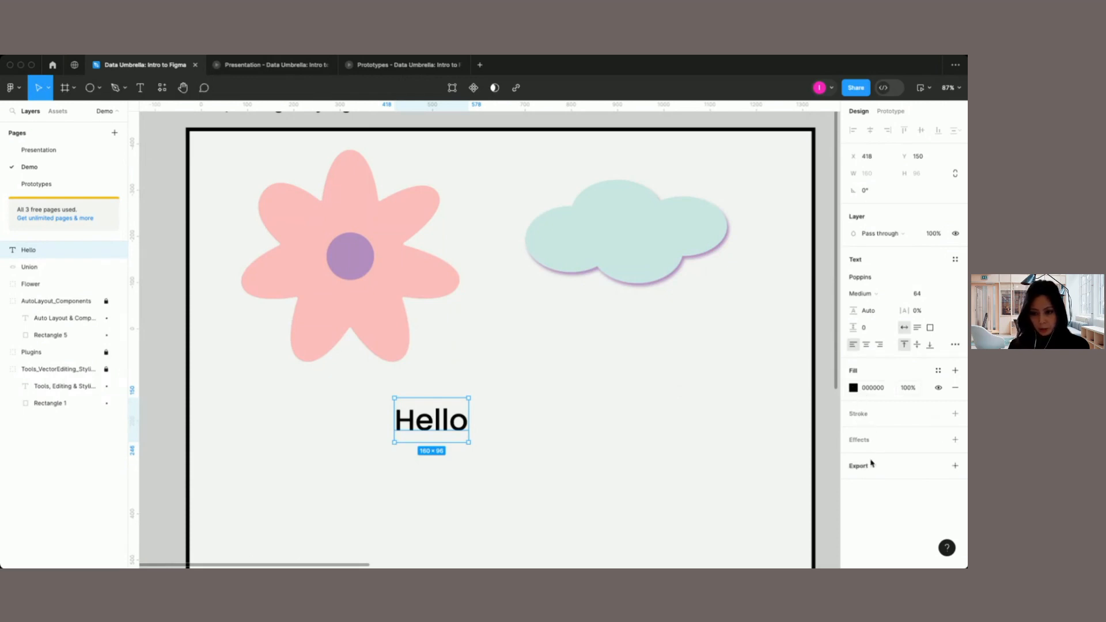
# Step: Give the flower's petal shape a linear gradient fill running from its pink at the top to a light purple at the bottom
pyautogui.doubleClick(400, 333)
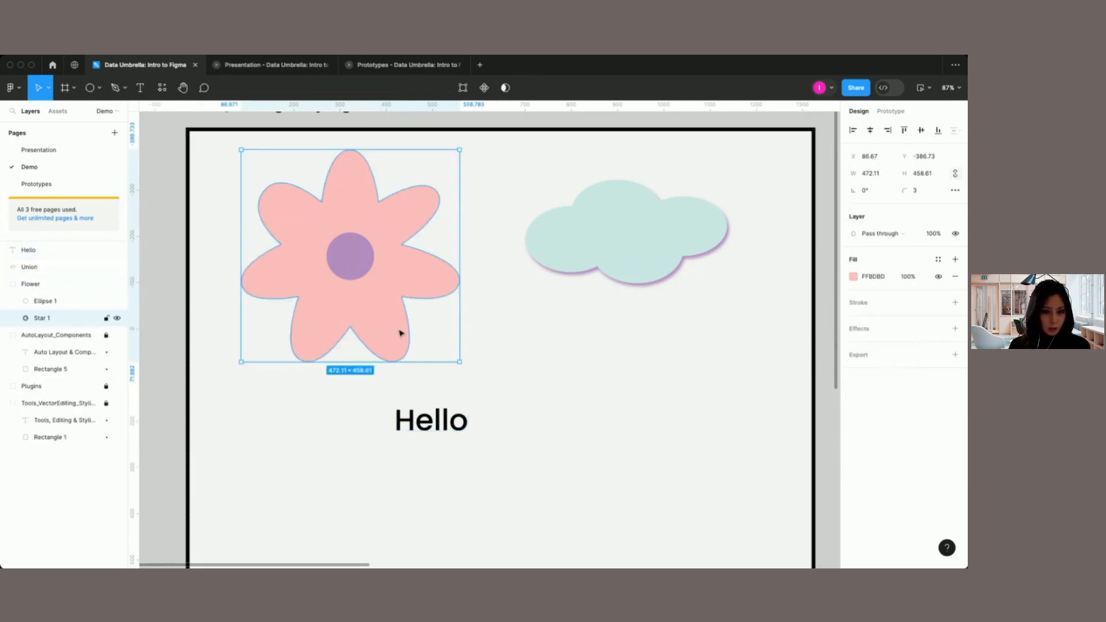
pyautogui.click(854, 277)
pyautogui.click(740, 284)
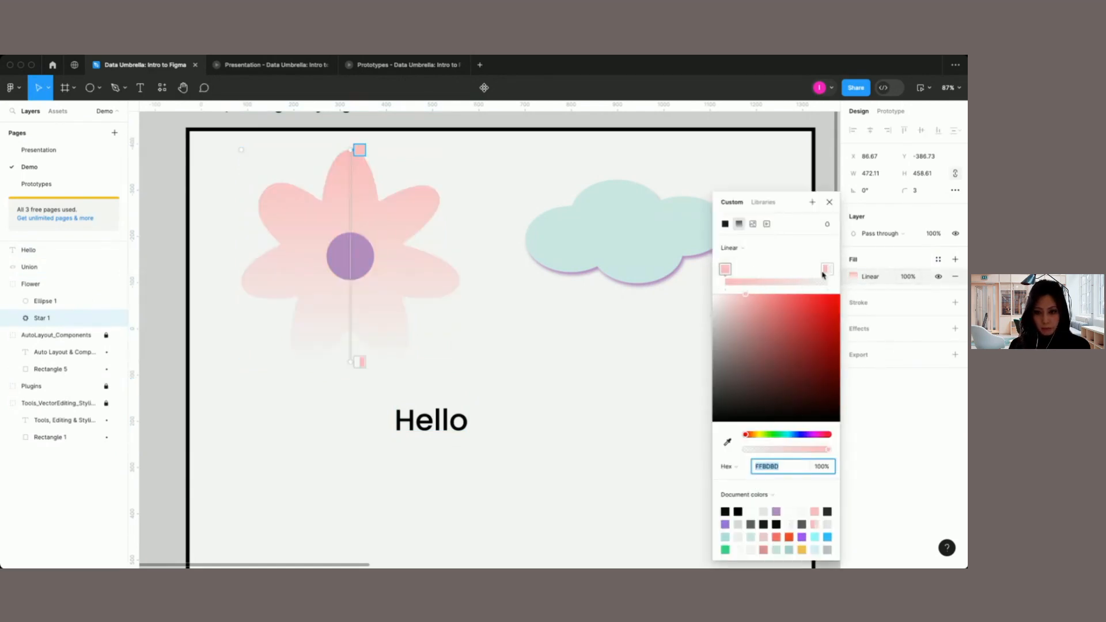
pyautogui.click(827, 270)
pyautogui.click(777, 511)
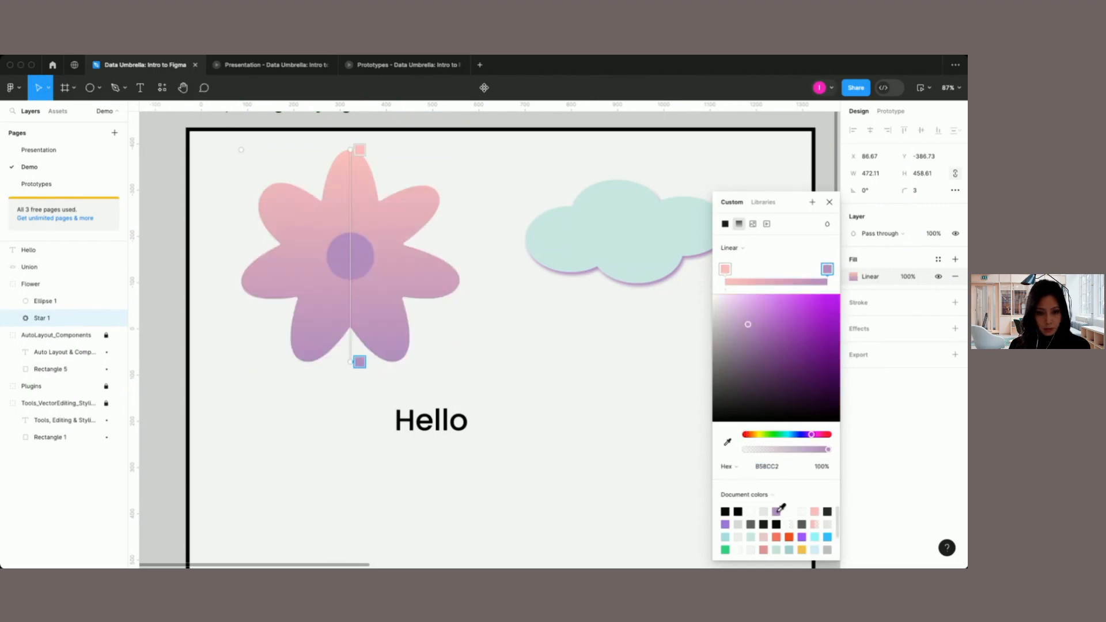
pyautogui.moveTo(751, 328); pyautogui.dragTo(746, 307)
pyautogui.click(829, 202)
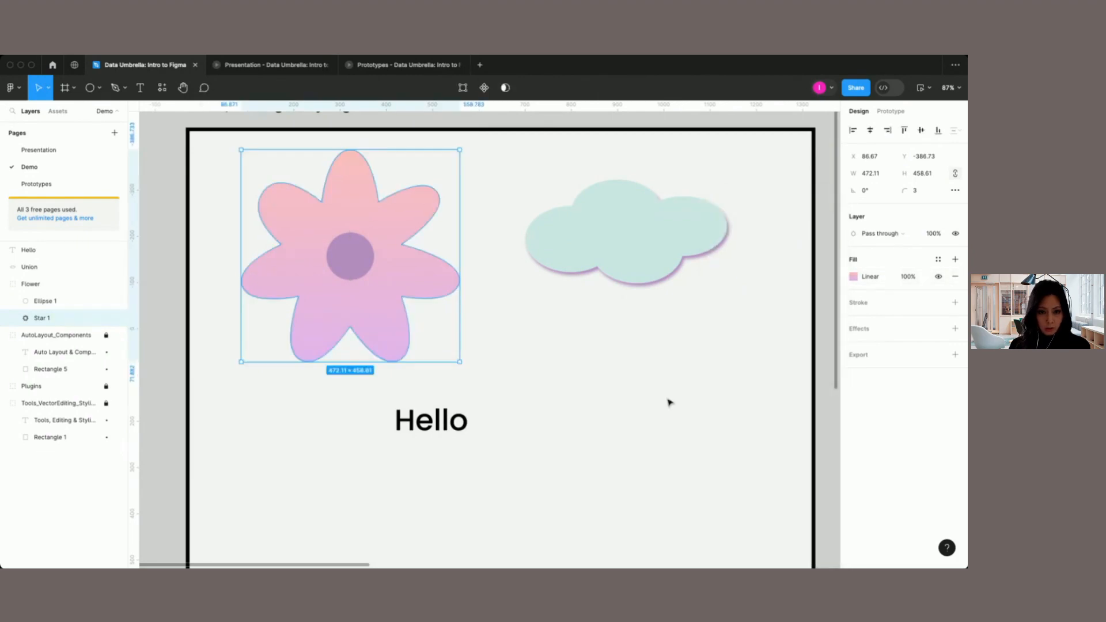
pyautogui.click(669, 402)
# Step: Pan around the Tools, Editing & Styling area, including with the Hand tool
pyautogui.scroll(-1, 669, 402)
pyautogui.hscroll(1, 669, 403)
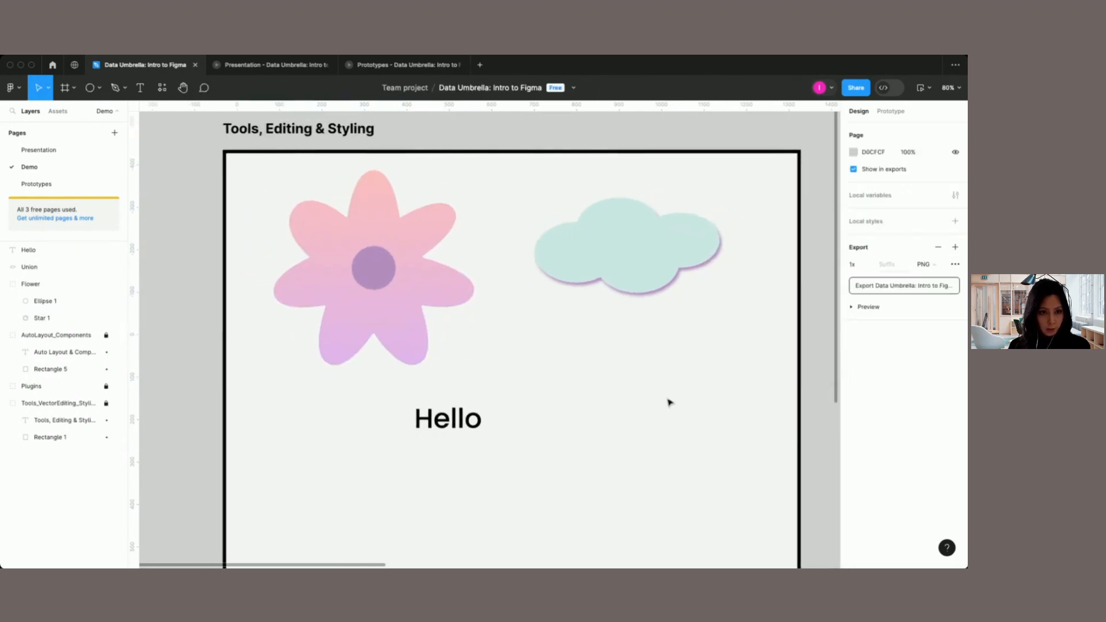
pyautogui.hscroll(2, 668, 402)
pyautogui.scroll(1, 669, 402)
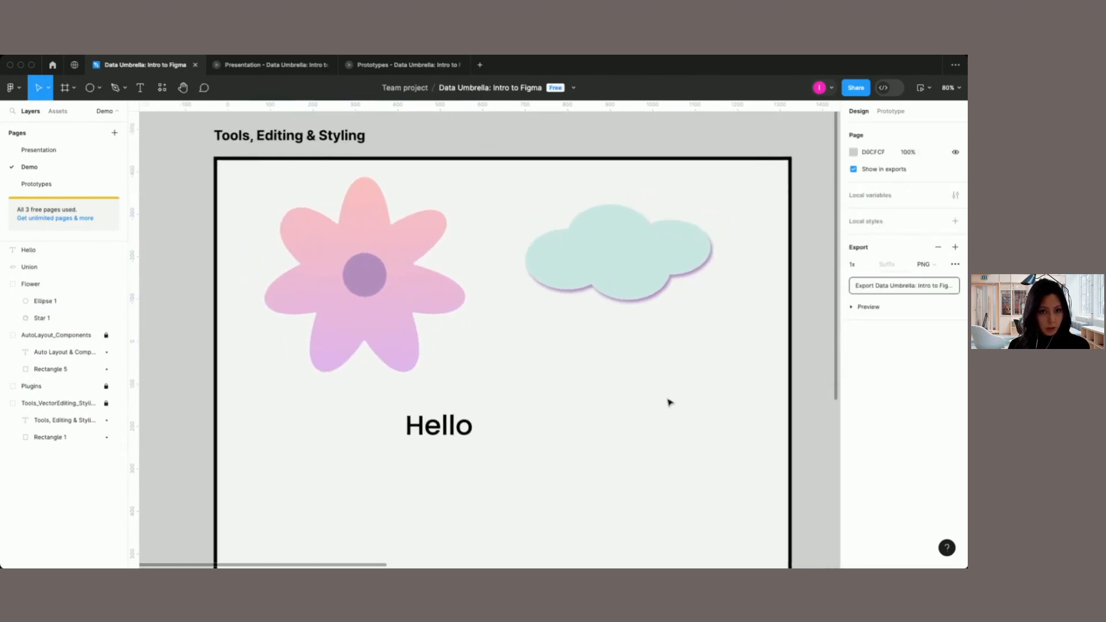
pyautogui.hscroll(5, 668, 402)
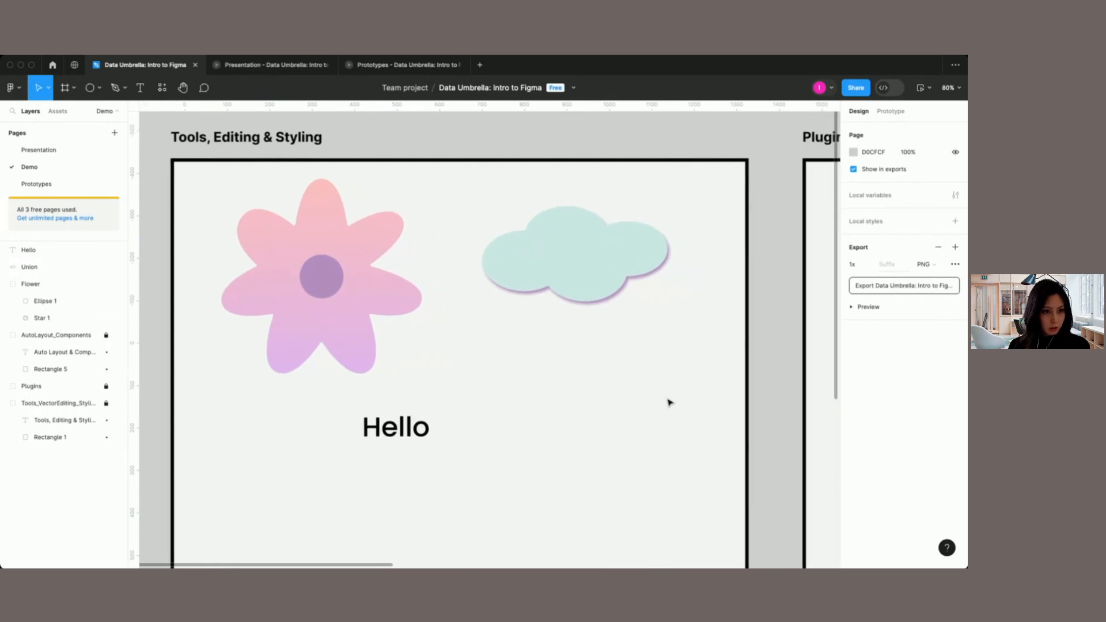
pyautogui.click(186, 91)
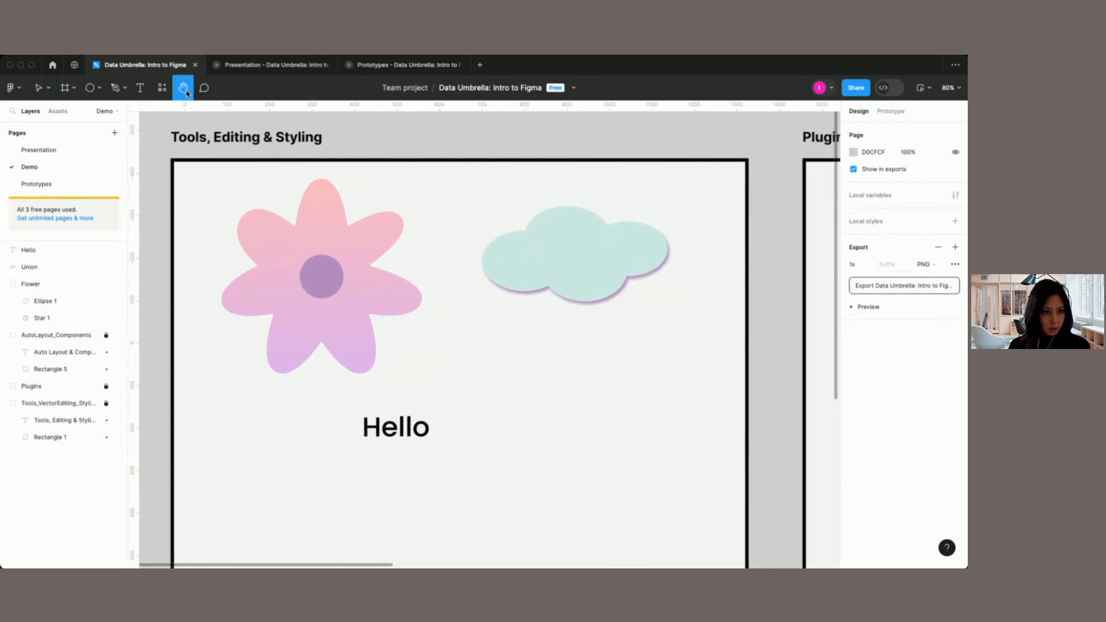
pyautogui.moveTo(312, 255); pyautogui.dragTo(304, 223)
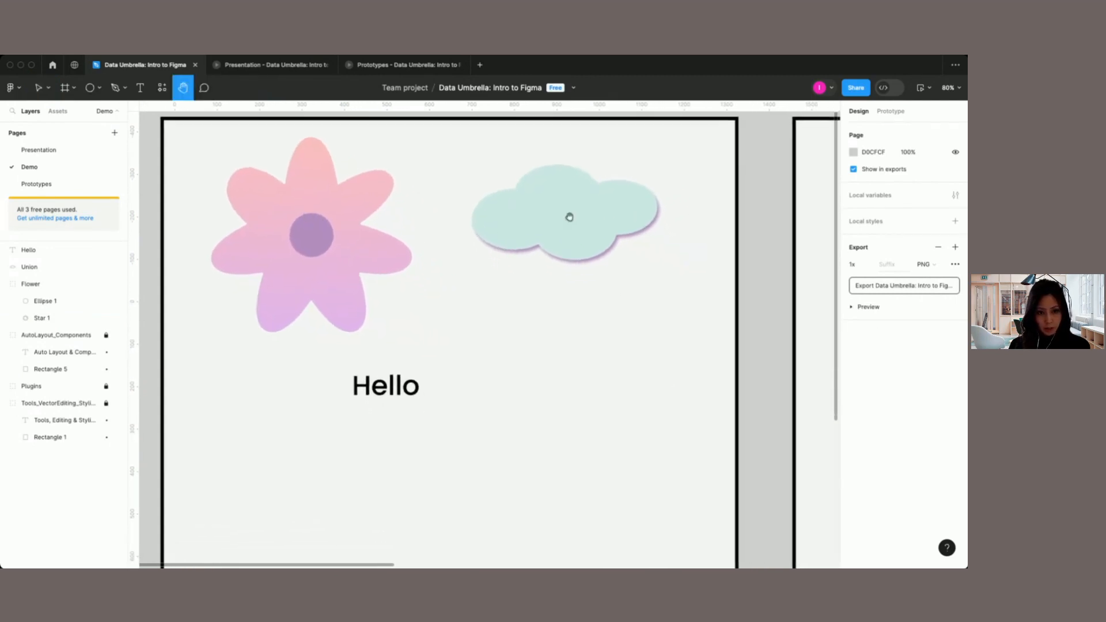
pyautogui.moveTo(568, 217); pyautogui.dragTo(569, 285)
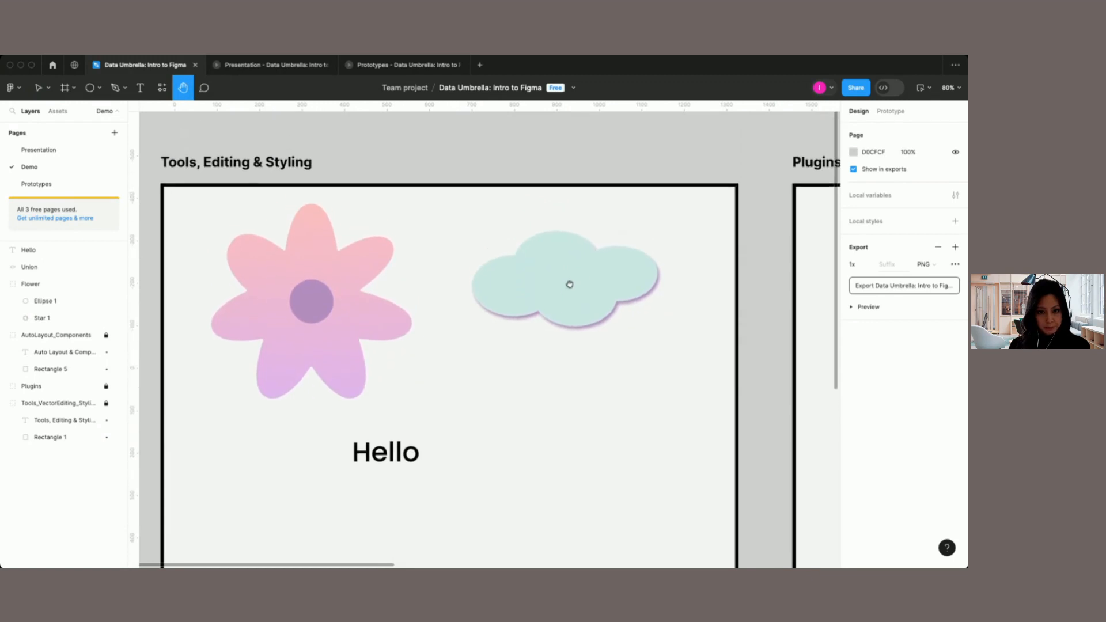
# Step: Post a comment on the flower's top petal that mentions the collaborator and asks "What do you think of this version?"
pyautogui.click(205, 89)
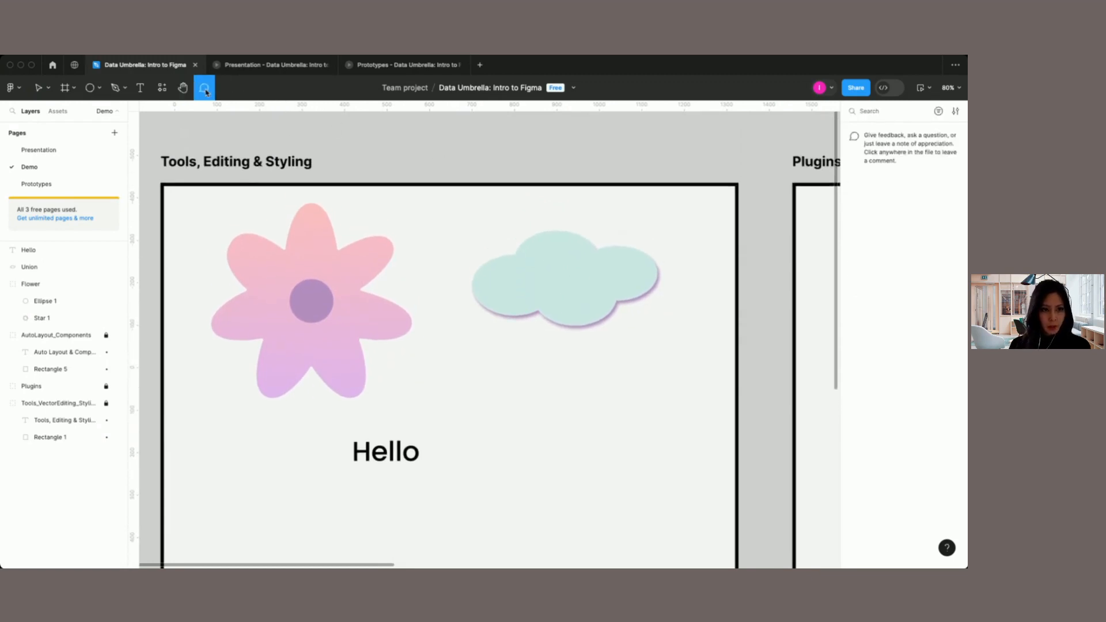
pyautogui.click(333, 231)
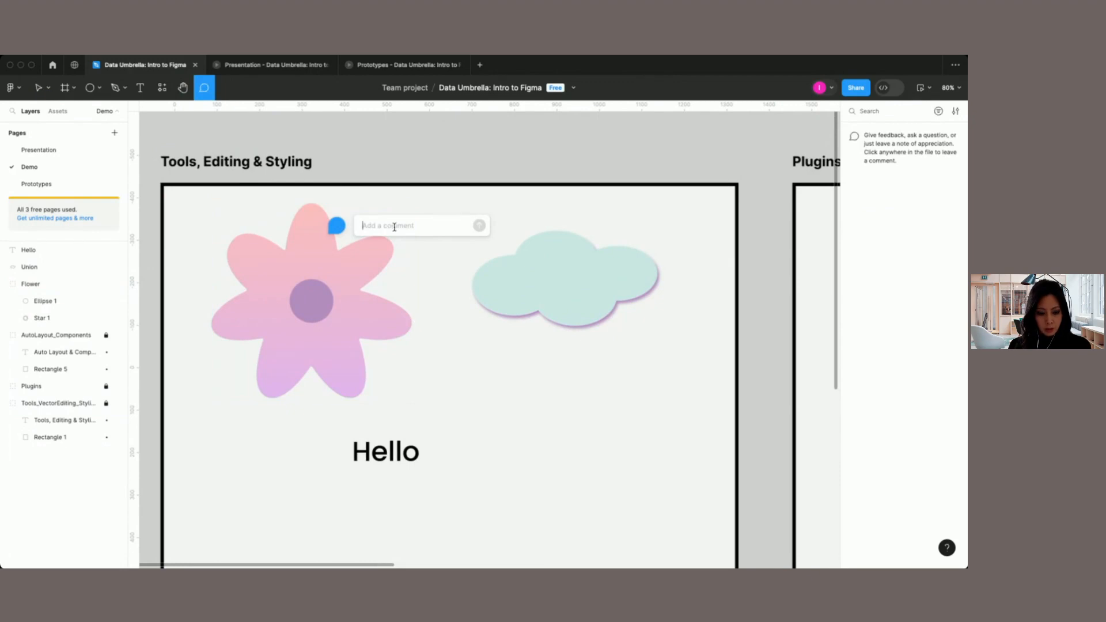
pyautogui.write('@resh')
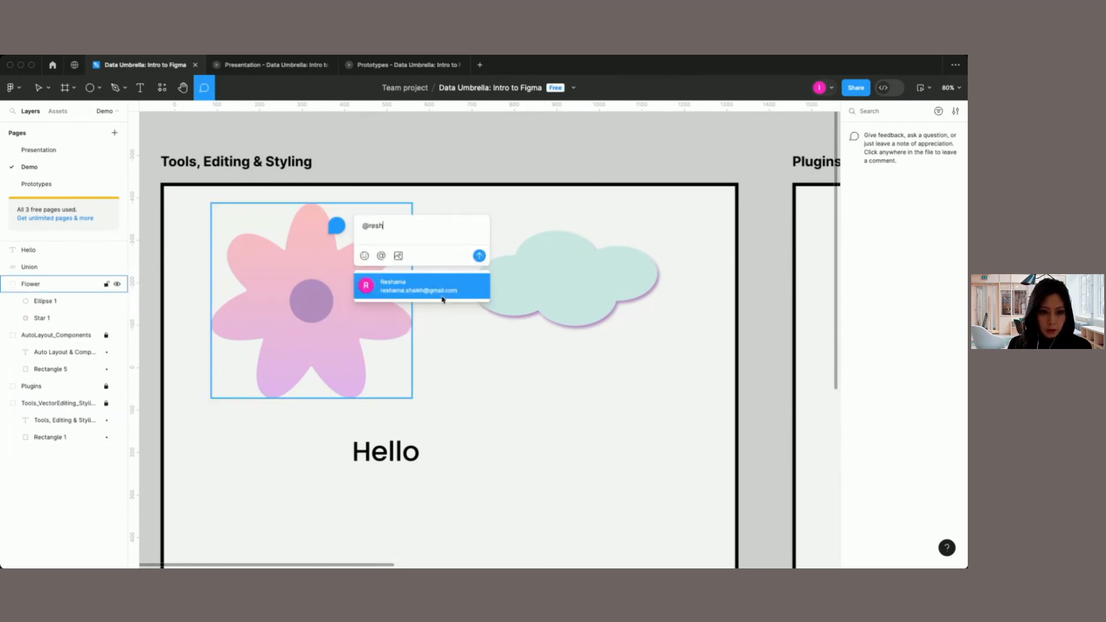
pyautogui.click(461, 289)
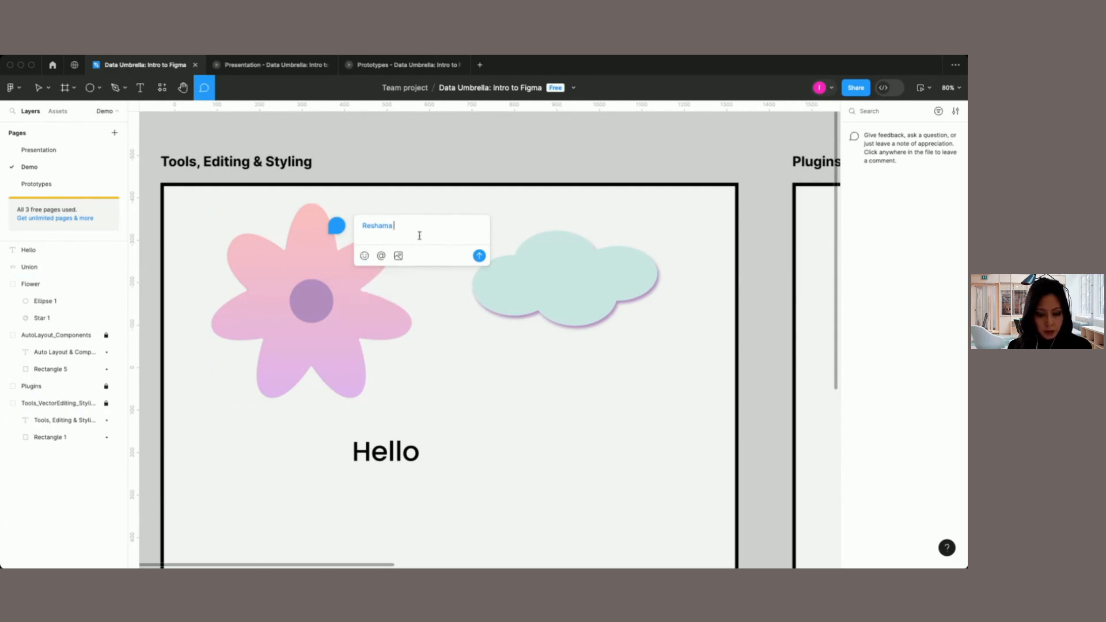
pyautogui.write('What do you think of this')
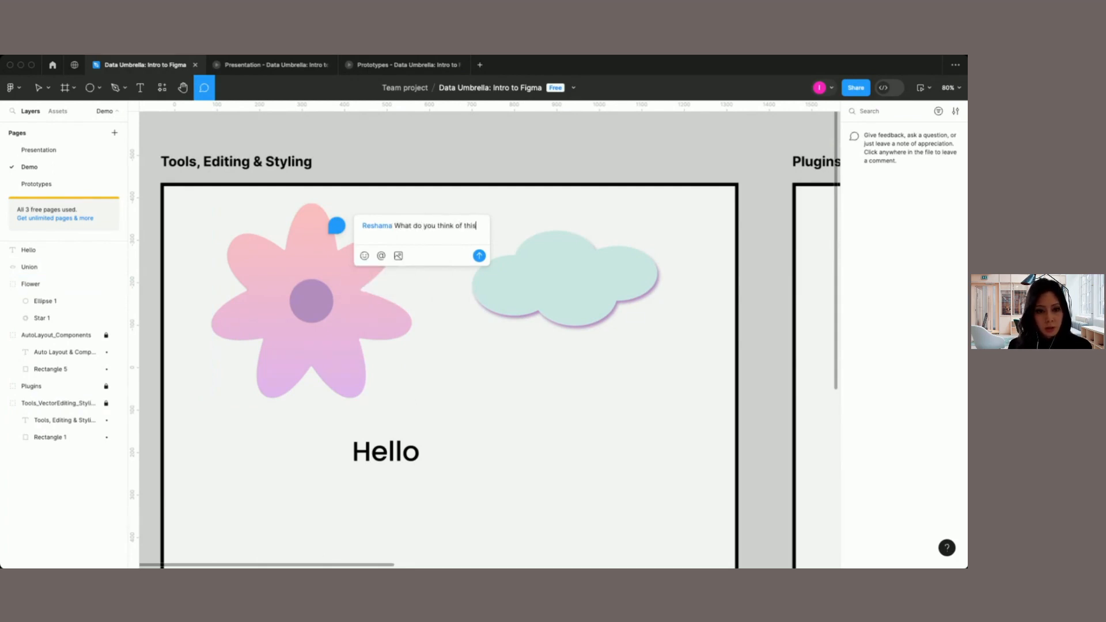
pyautogui.write('version?')
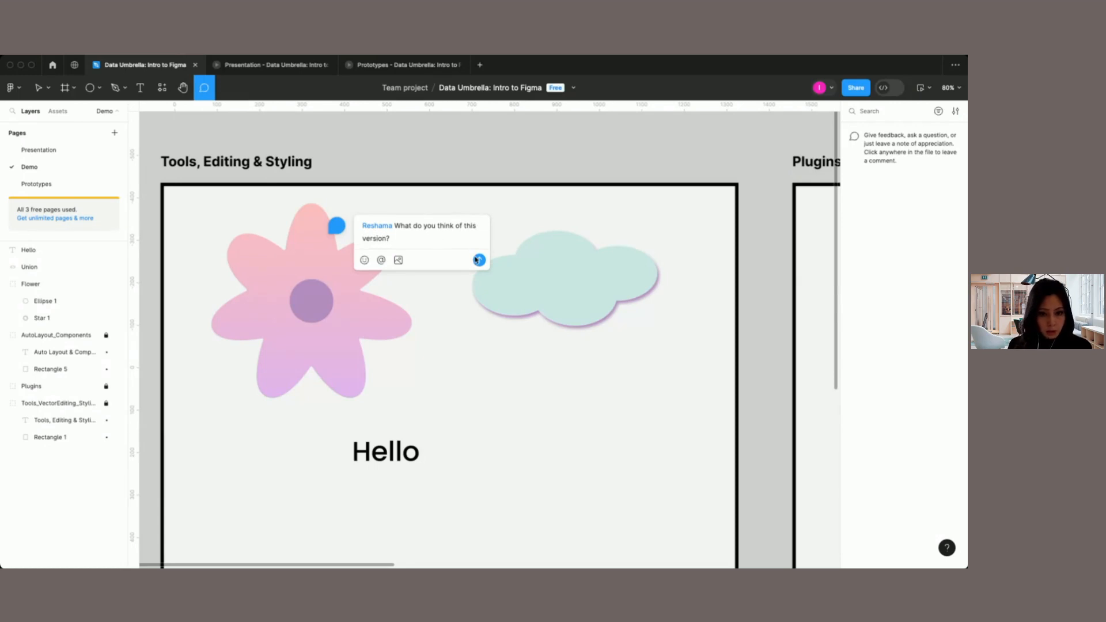
pyautogui.click(480, 261)
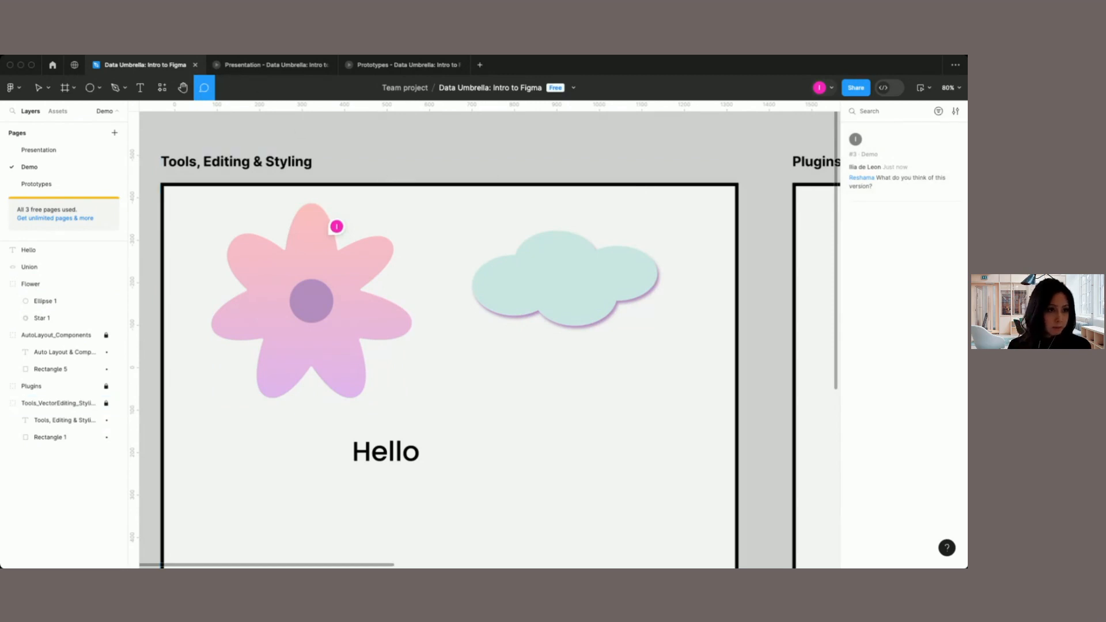
# Step: Bring the empty Plugins area into view and look over the recent and community plugins
pyautogui.scroll(-2, 291, 120)
pyautogui.hscroll(5, 292, 122)
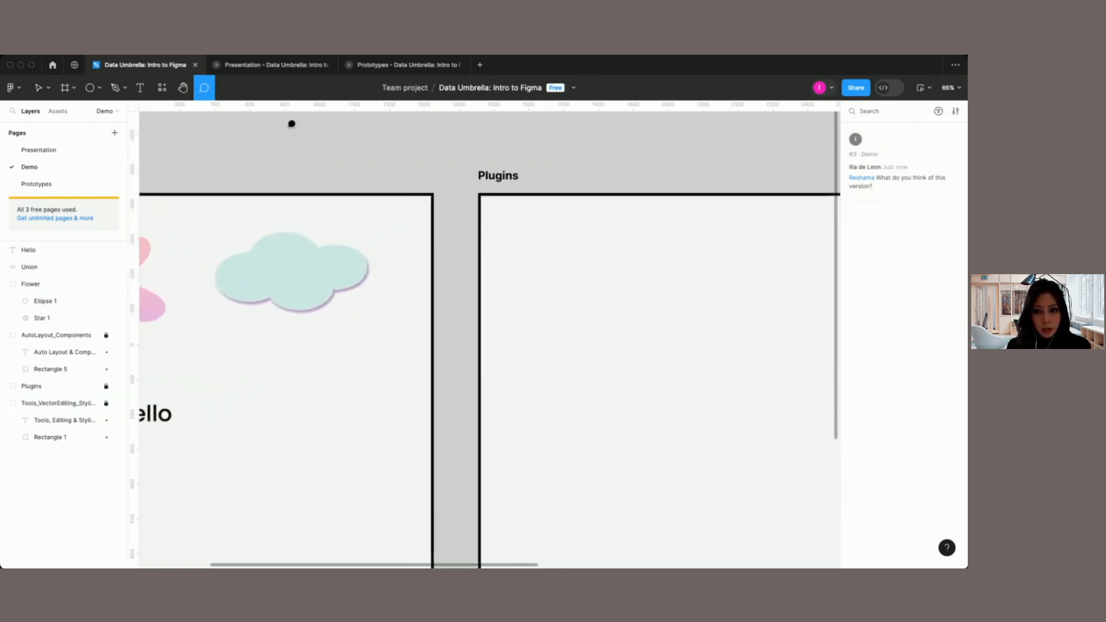
pyautogui.hscroll(3, 292, 123)
pyautogui.press('v')
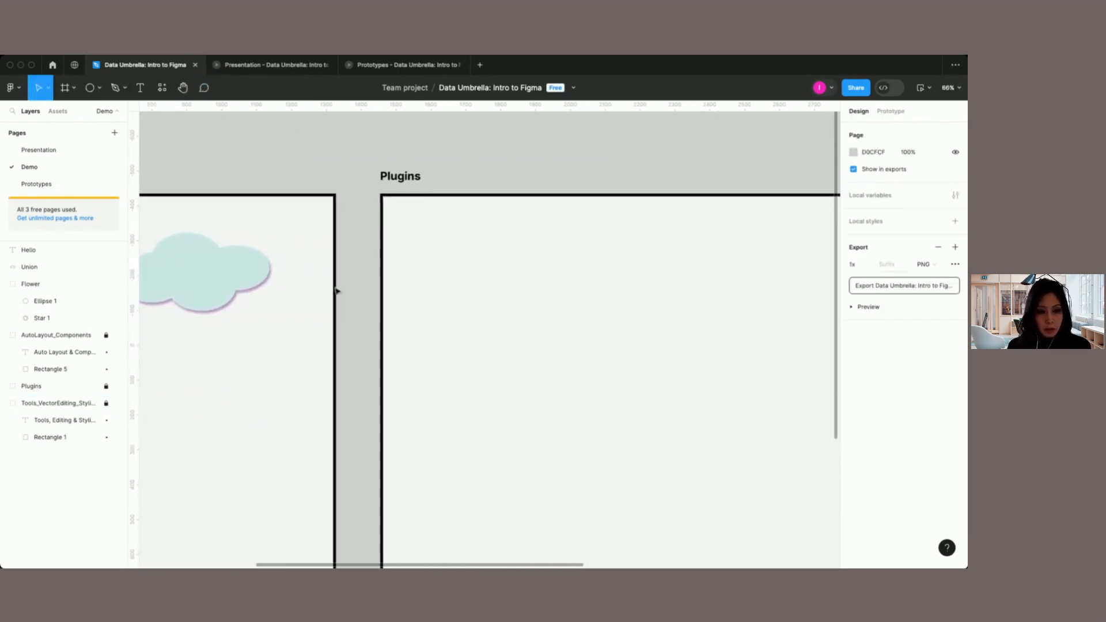
pyautogui.hscroll(3, 337, 291)
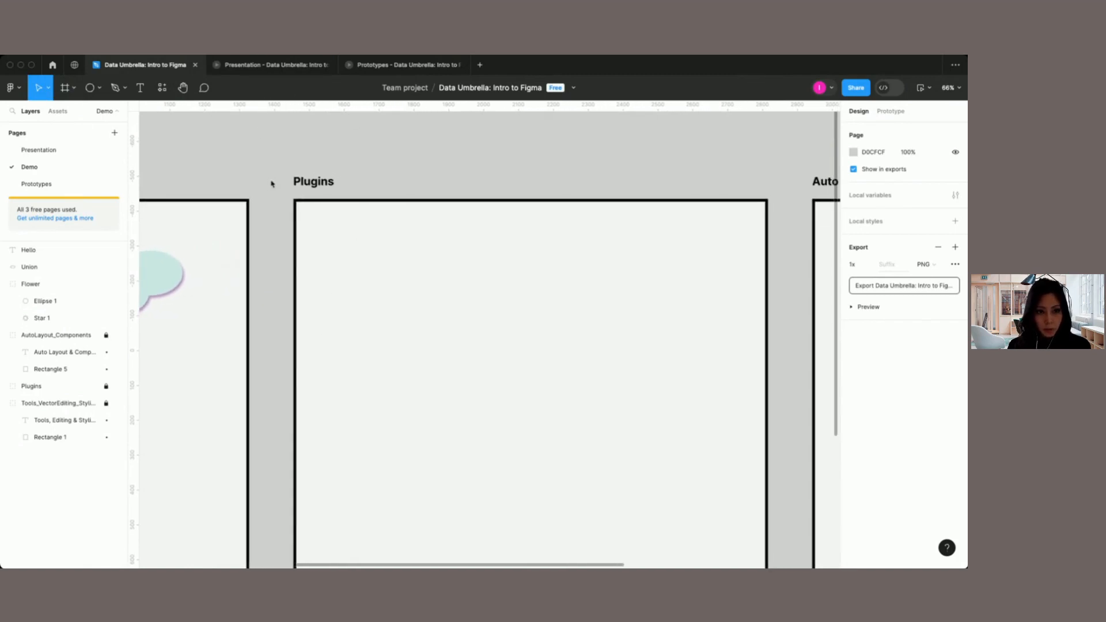
pyautogui.hotkey('shift', 'i')
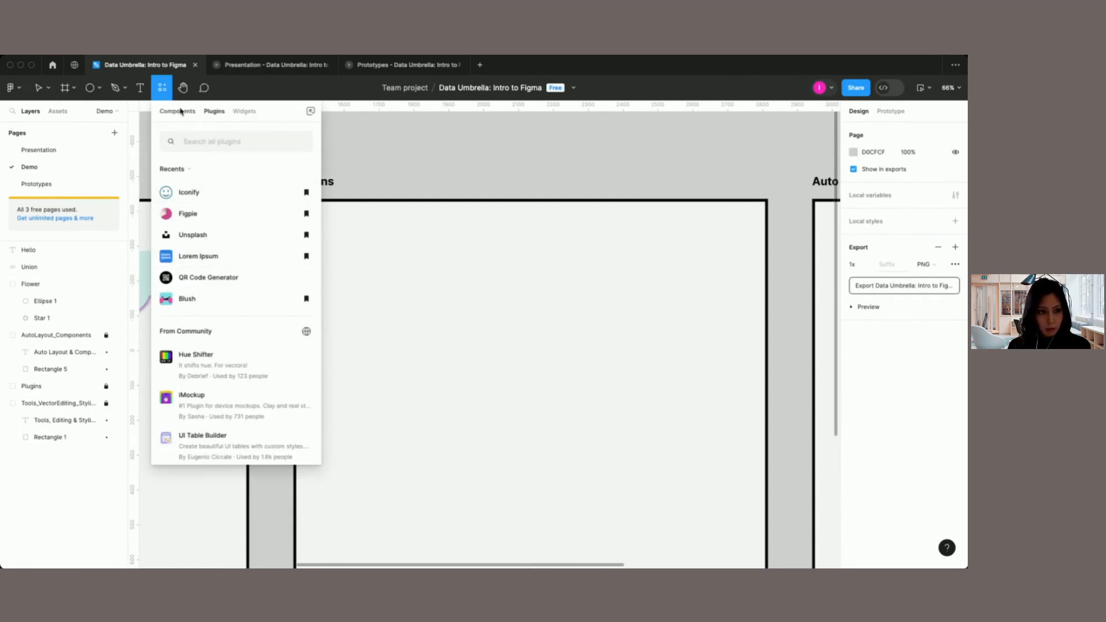
pyautogui.click(163, 89)
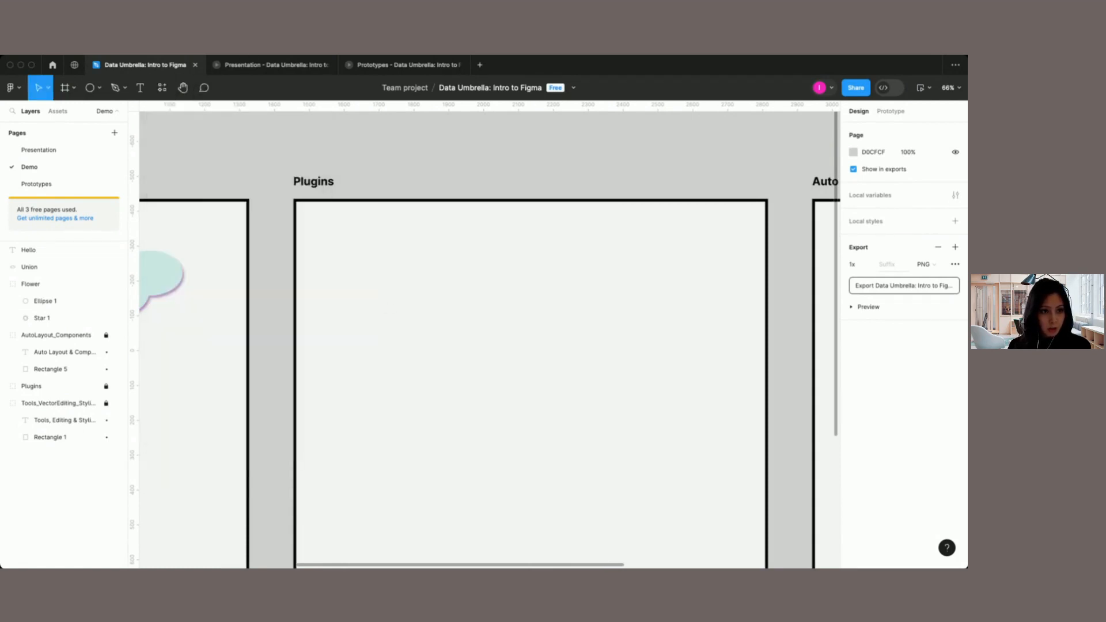
# Step: Draw a rectangle about 418 × 272 in the Plugins area and fill it with the Unsplash "lemon" photo of lemon halves on pink
pyautogui.press('r')
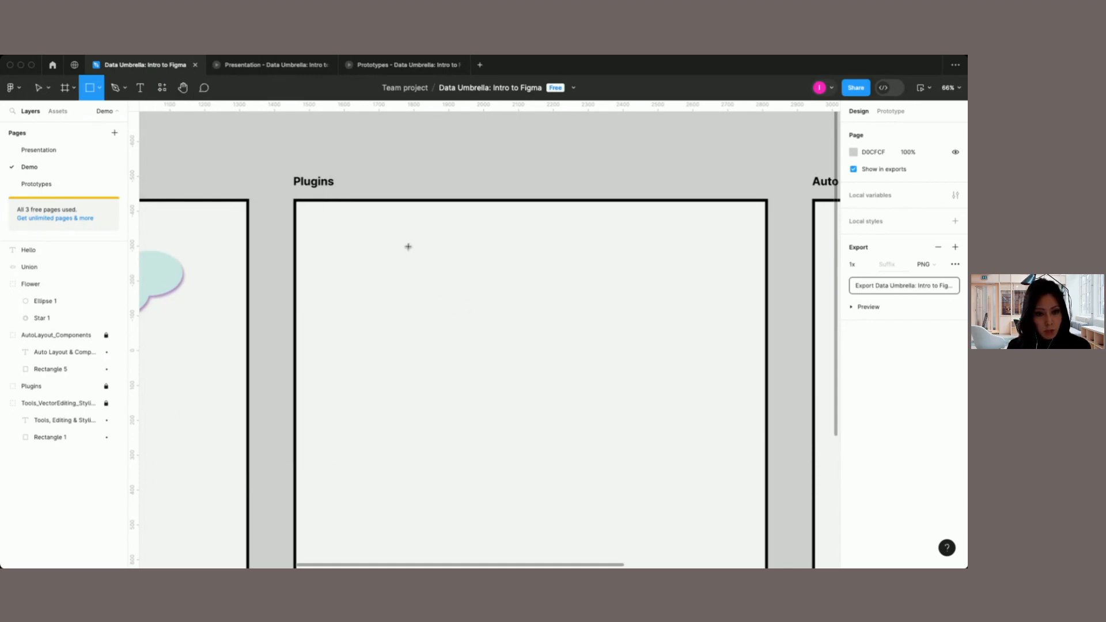
pyautogui.moveTo(408, 247)
pyautogui.mouseDown()
pyautogui.moveTo(511, 317)
pyautogui.moveTo(556, 329)
pyautogui.moveTo(555, 344)
pyautogui.mouseUp()
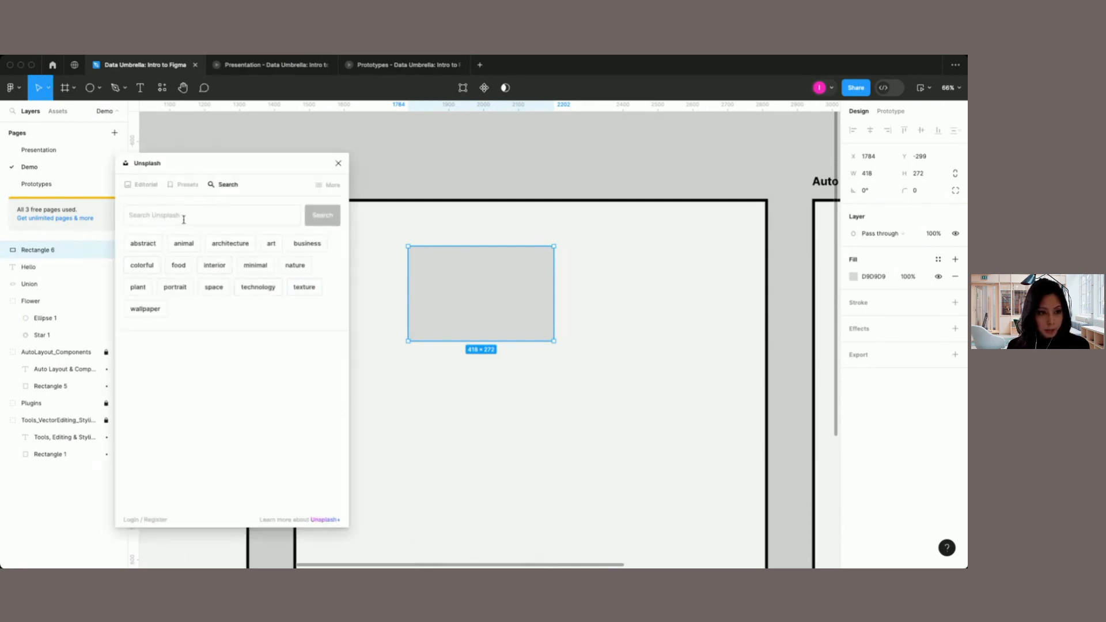
pyautogui.click(193, 216)
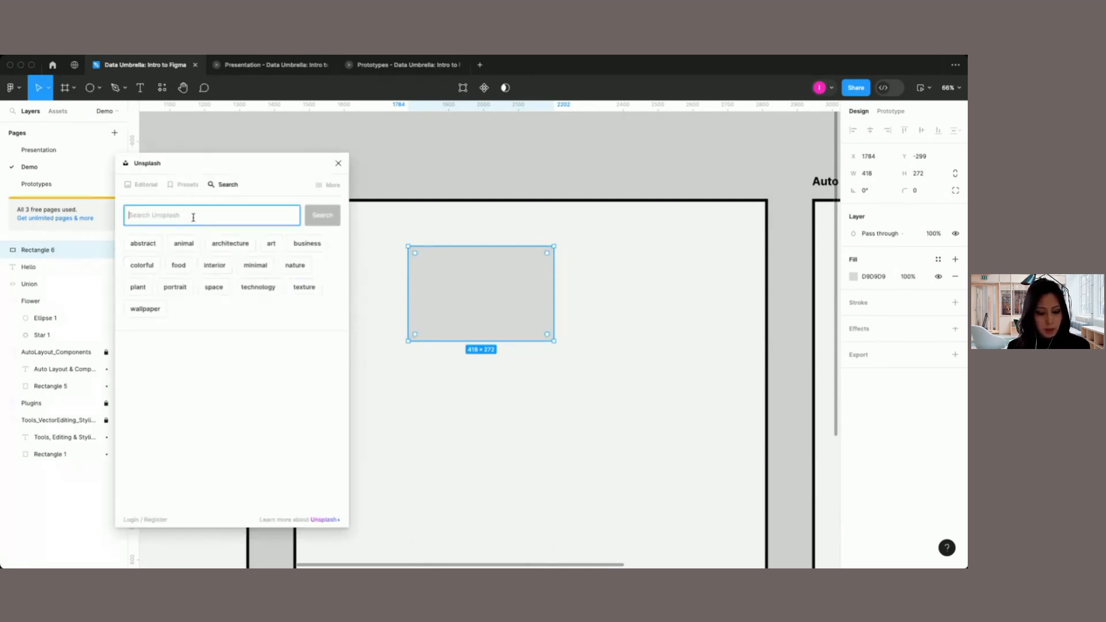
pyautogui.write('ic')
pyautogui.press('Return')
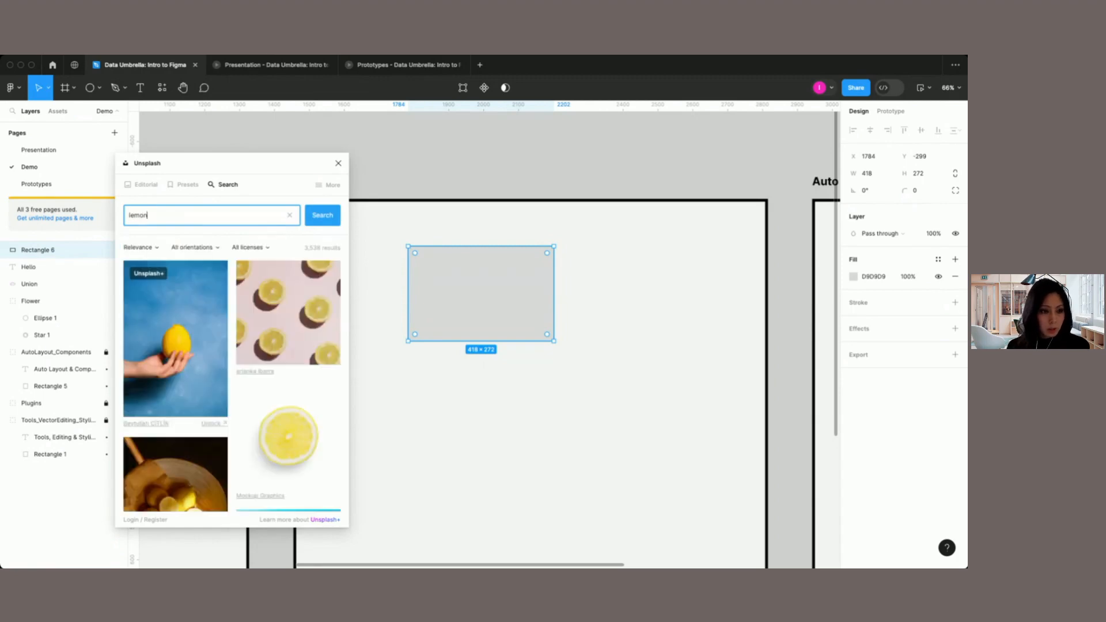
pyautogui.click(272, 320)
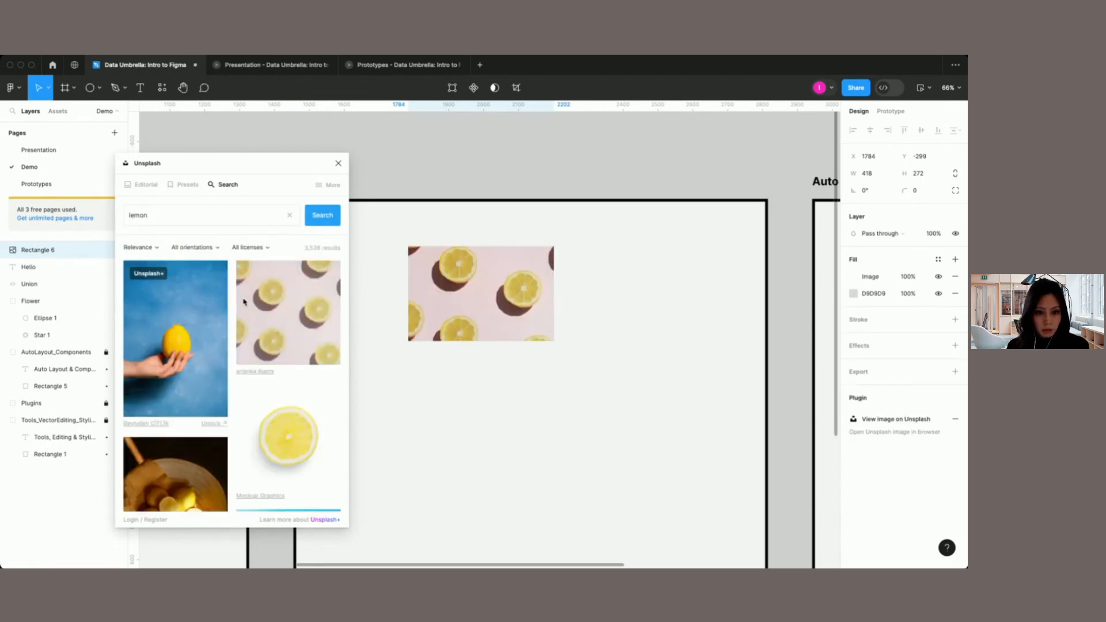
pyautogui.click(338, 164)
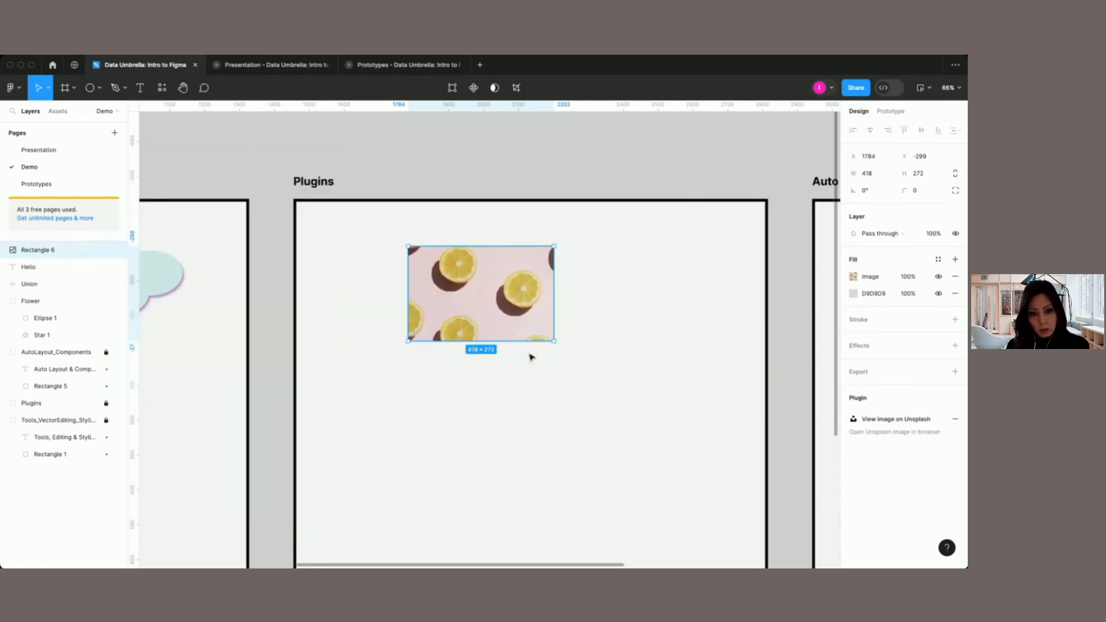
# Step: Increase the contrast and saturation of the lemon photo in the Plugins area
pyautogui.doubleClick(480, 291)
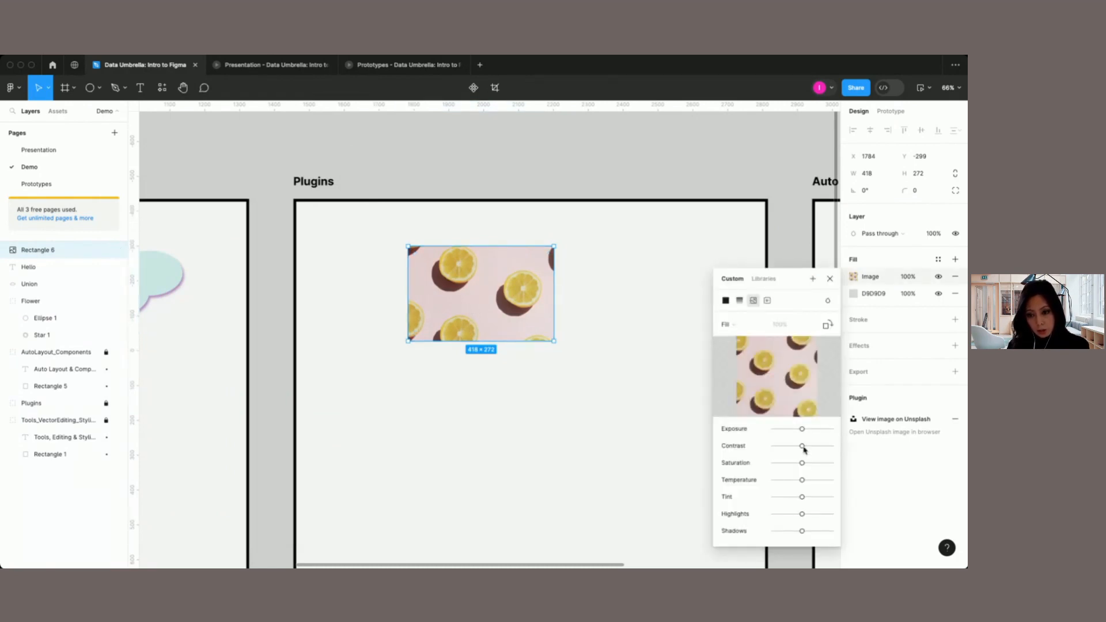
pyautogui.moveTo(803, 447); pyautogui.dragTo(811, 467)
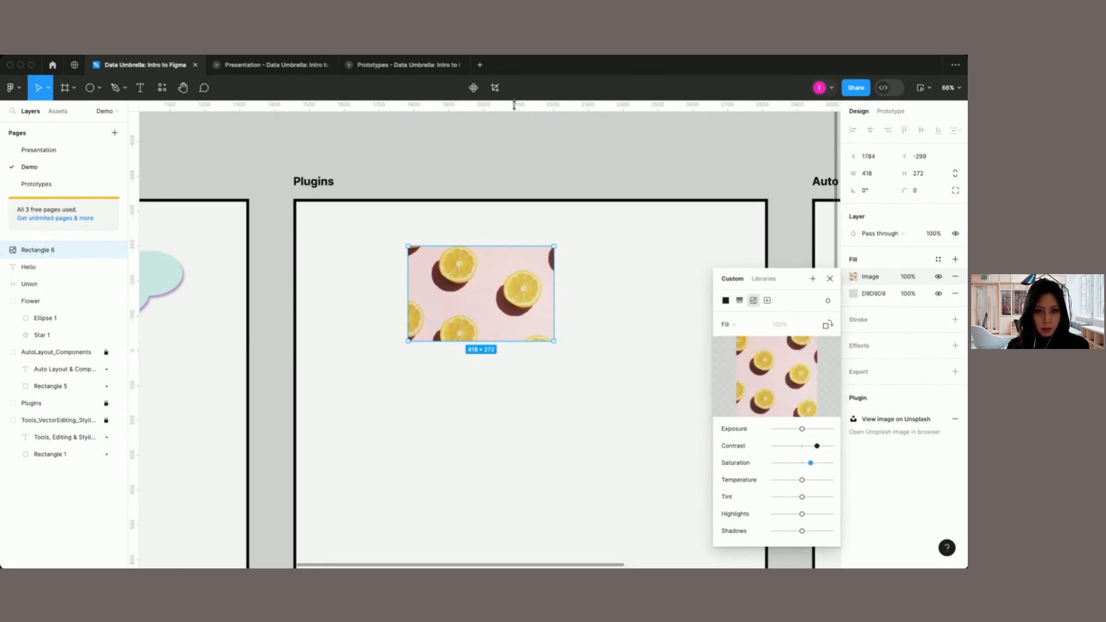
pyautogui.click(495, 89)
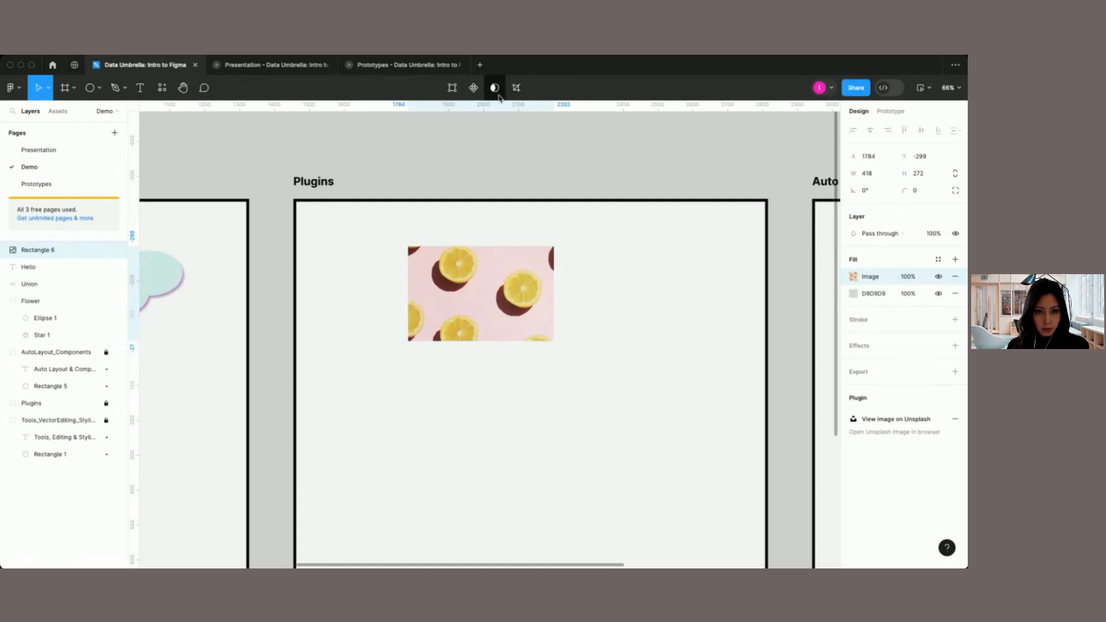
# Step: Crop the lemon photo by shifting the image down and enlarging it within the 418 × 272 rectangle
pyautogui.click(516, 88)
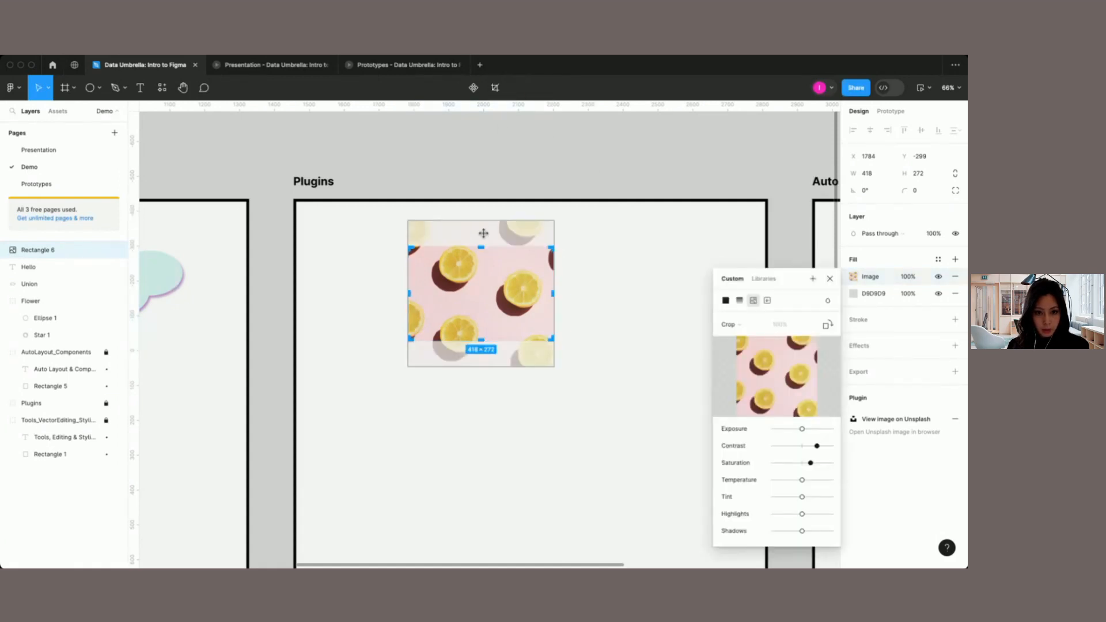
pyautogui.moveTo(484, 233); pyautogui.dragTo(485, 244)
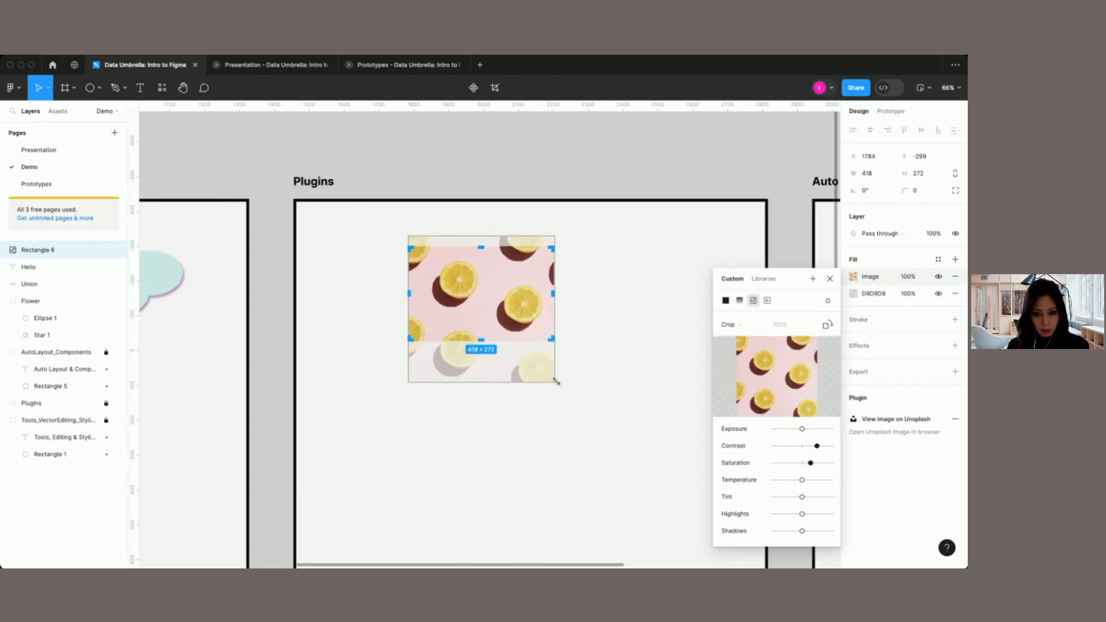
pyautogui.moveTo(555, 381); pyautogui.dragTo(584, 387)
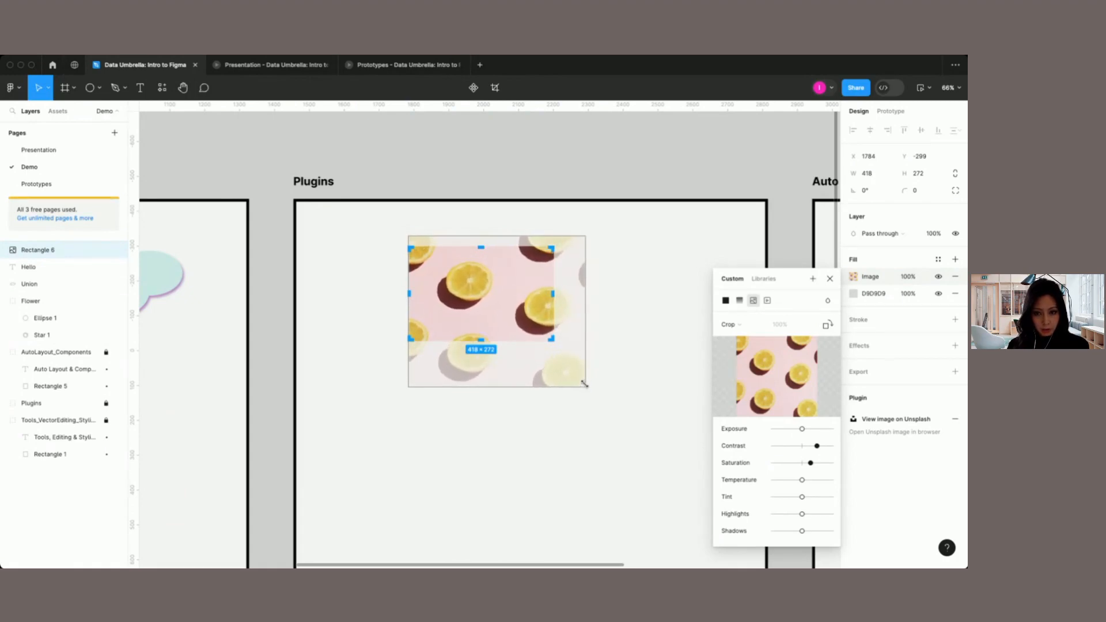
pyautogui.click(830, 279)
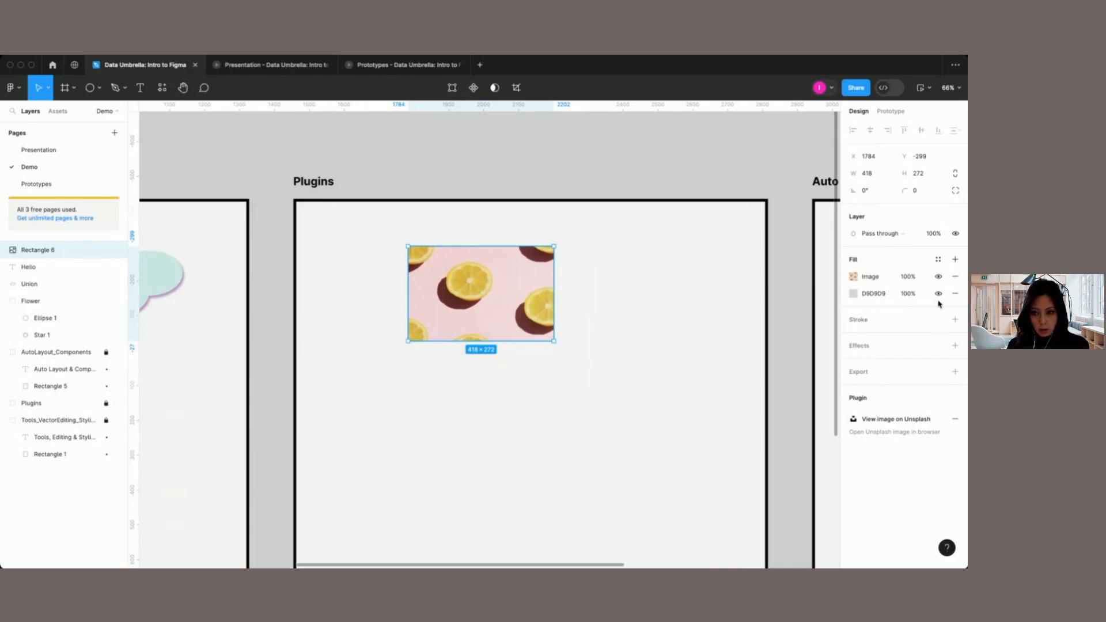
# Step: Move the rectangle's grey fill above the image fill and recolour it D96E6E at 34% opacity
pyautogui.moveTo(928, 299); pyautogui.dragTo(925, 269)
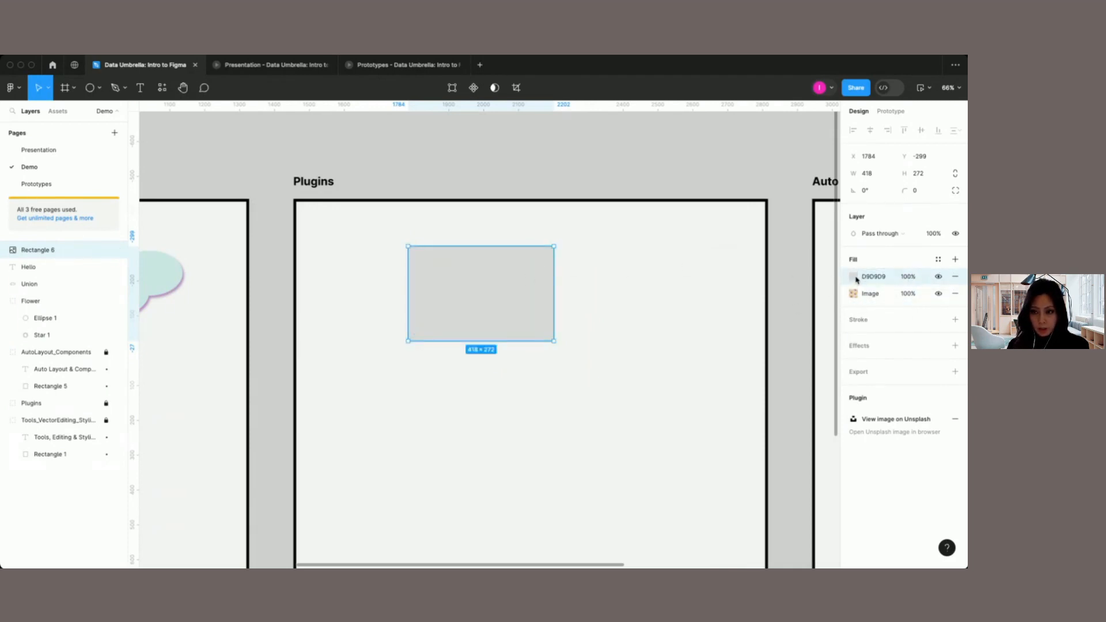
pyautogui.click(856, 279)
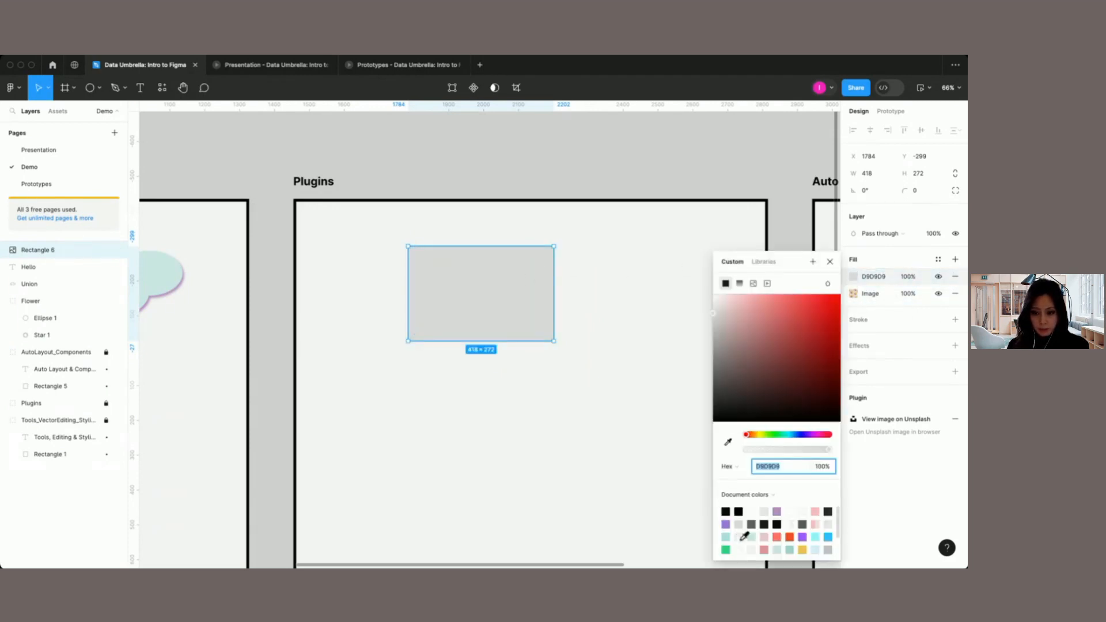
pyautogui.click(776, 313)
pyautogui.click(787, 449)
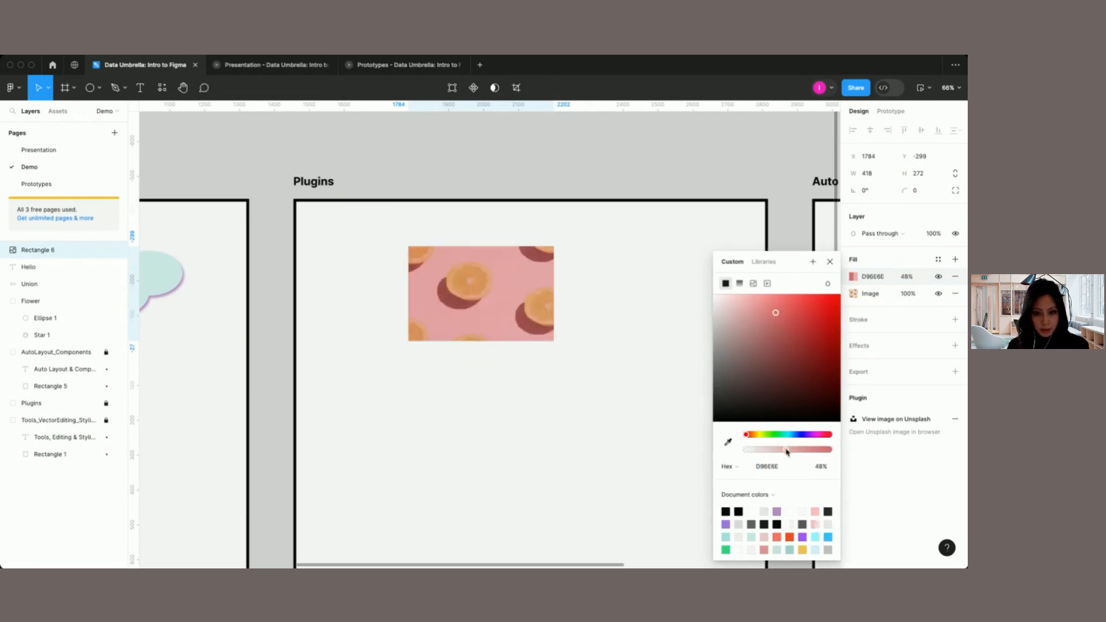
pyautogui.moveTo(787, 449); pyautogui.dragTo(778, 449)
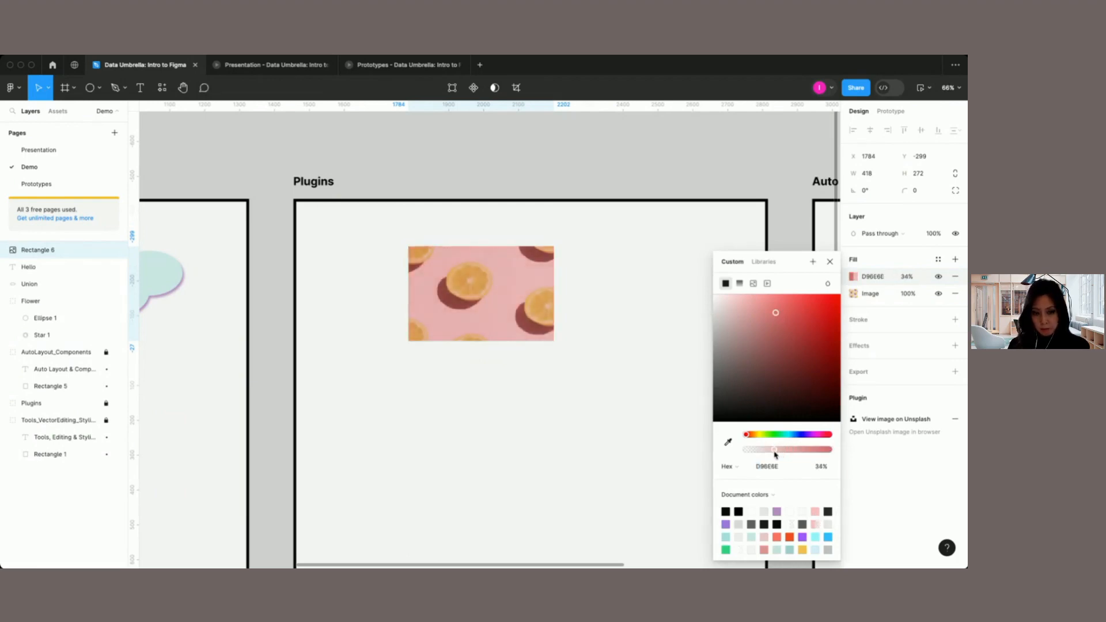
pyautogui.click(829, 263)
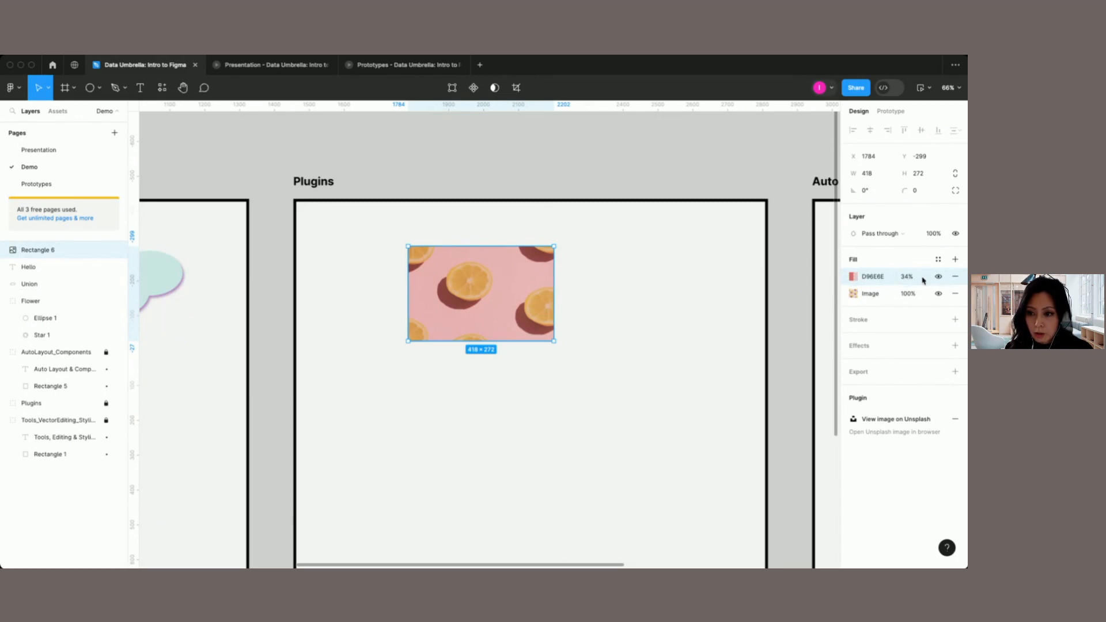
# Step: Move the D96E6E fill back beneath the image fill and toggle its visibility off and on again
pyautogui.moveTo(924, 276); pyautogui.dragTo(920, 300)
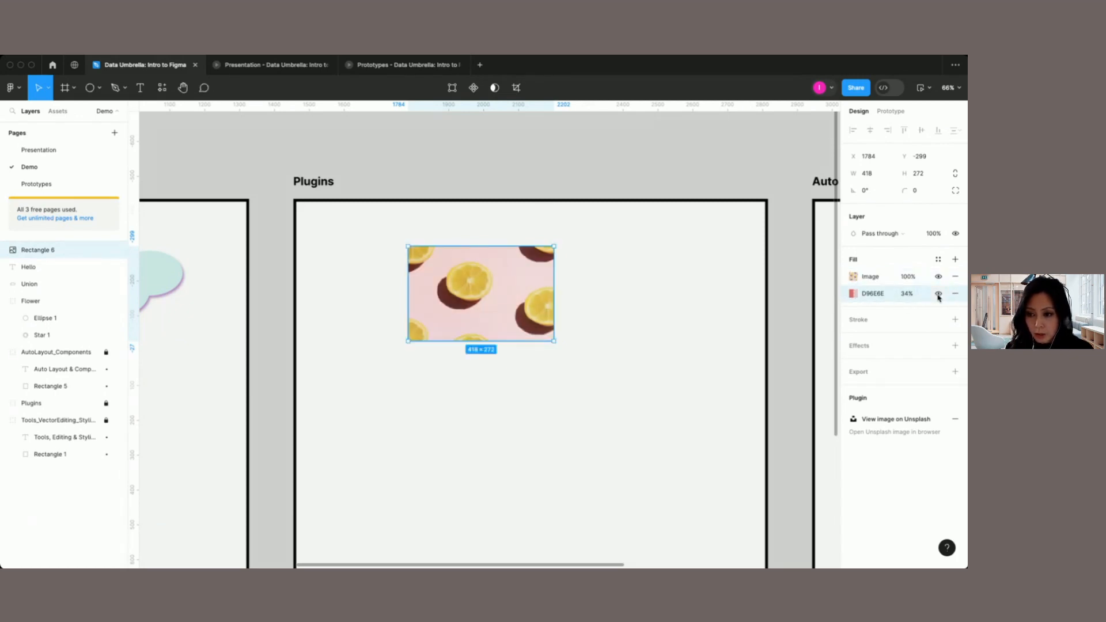
pyautogui.click(939, 295)
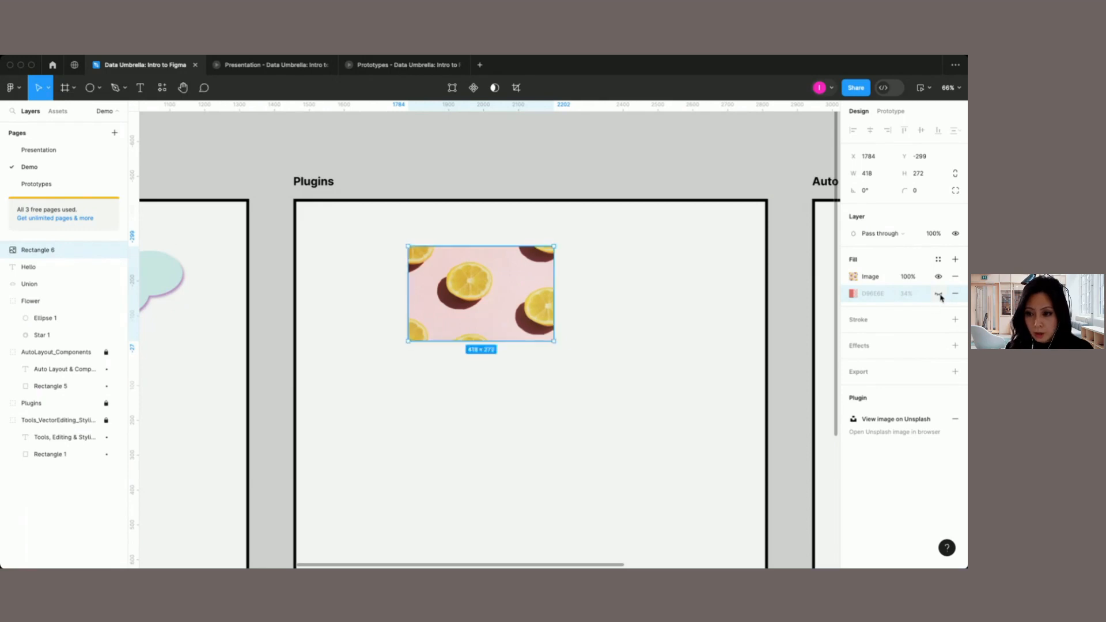
pyautogui.click(938, 295)
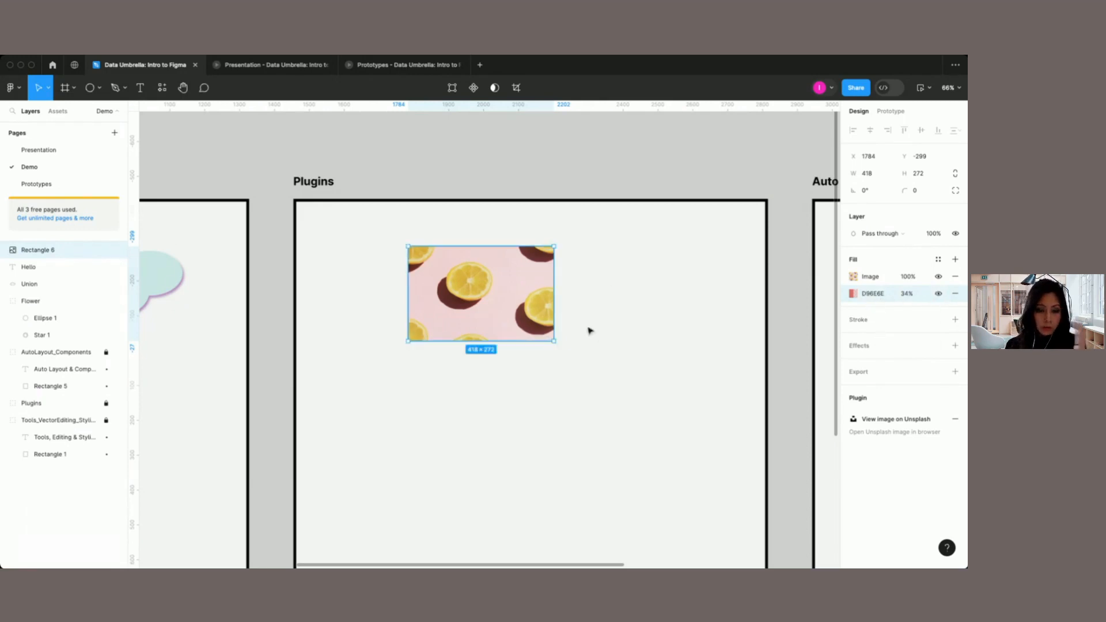
# Step: Search Iconify for "figma", import the solar:figma-outline icon in #111 at height 40, and place it beside the lemon photo
pyautogui.click(391, 215)
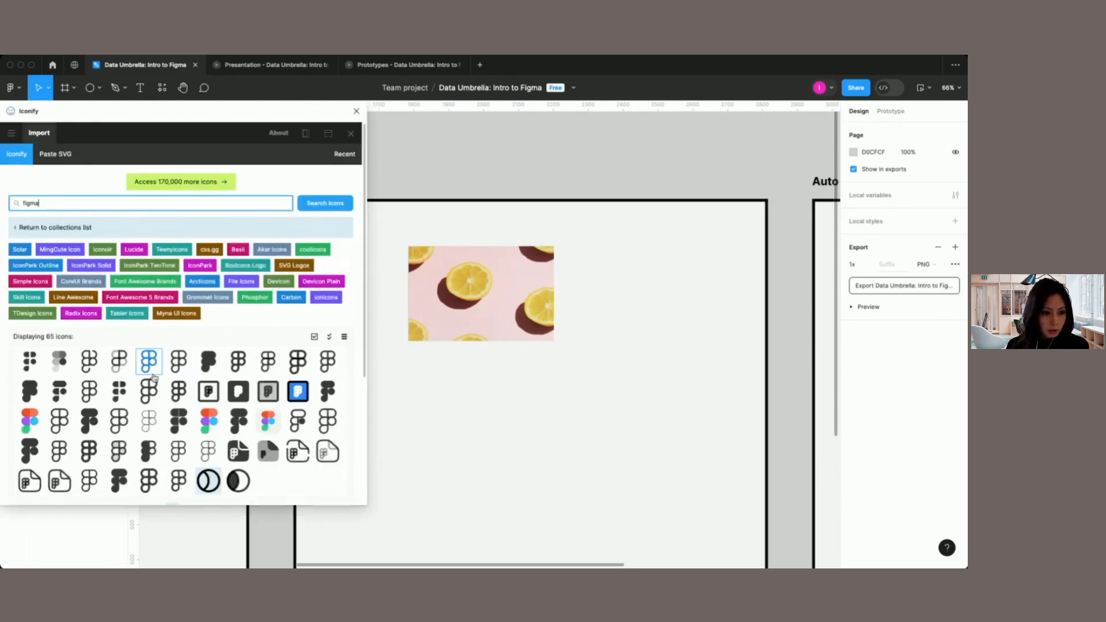
pyautogui.click(179, 363)
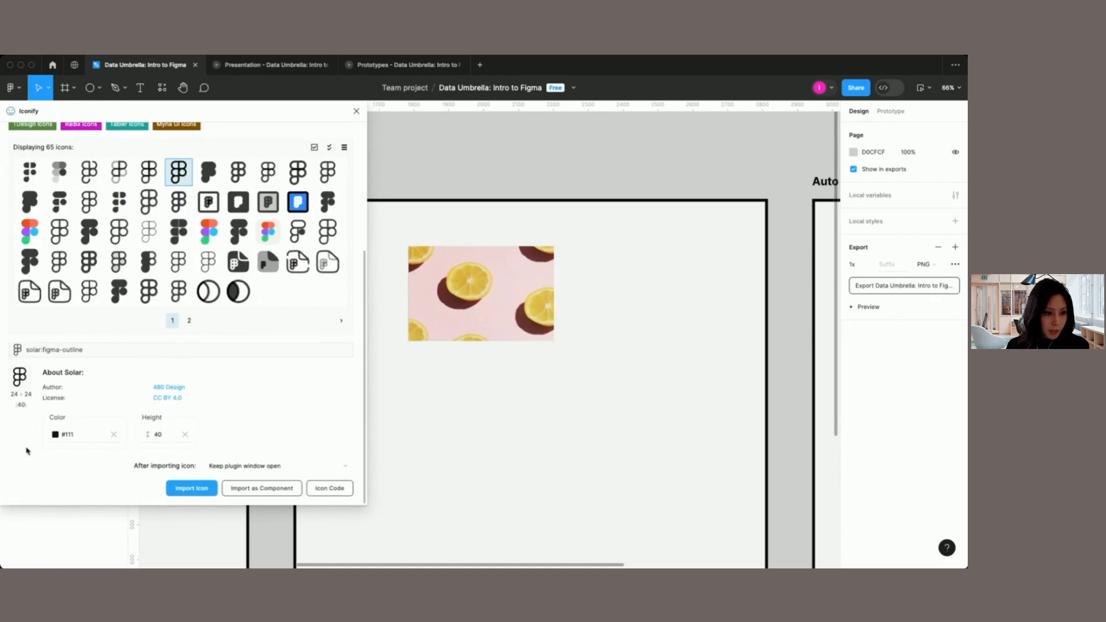
pyautogui.click(55, 434)
pyautogui.scroll(-1, 64, 447)
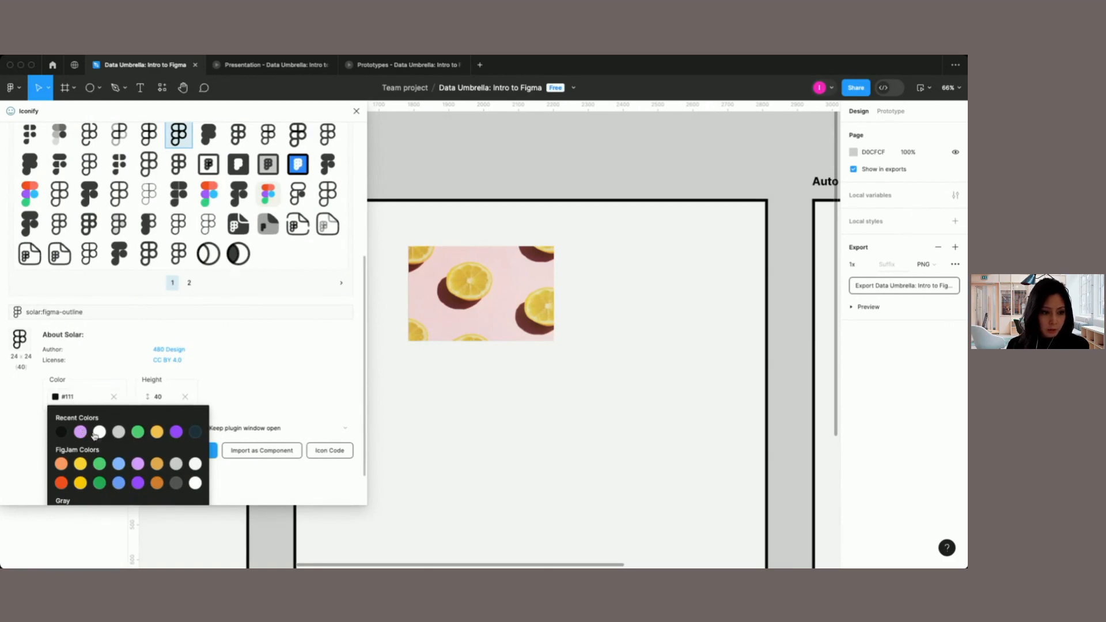
pyautogui.click(264, 400)
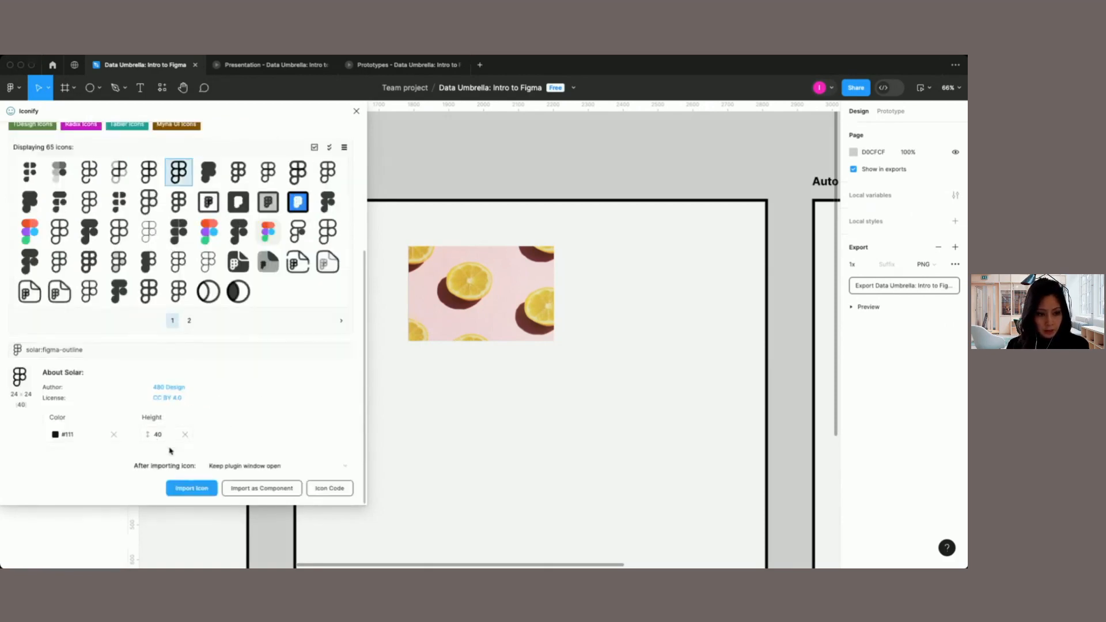
pyautogui.click(195, 492)
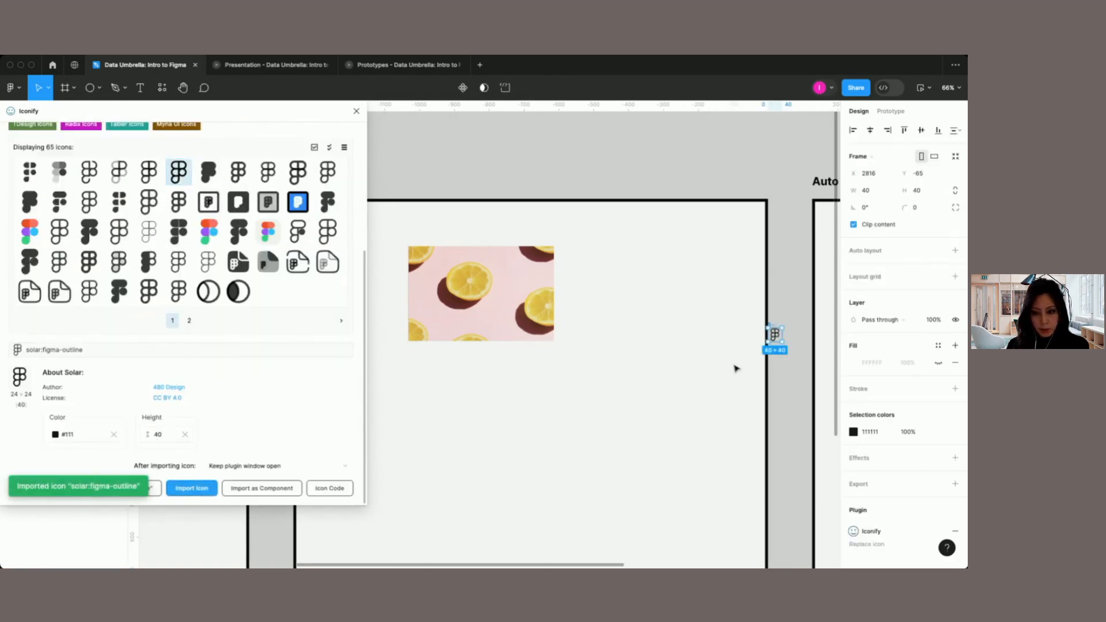
pyautogui.moveTo(777, 337); pyautogui.dragTo(624, 314)
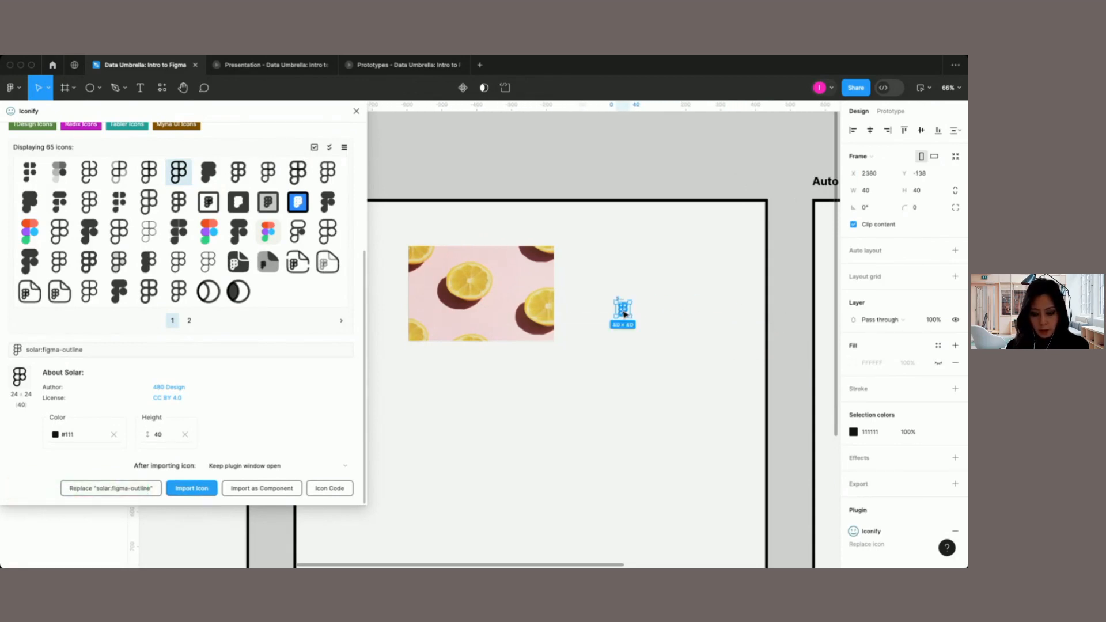
pyautogui.click(657, 281)
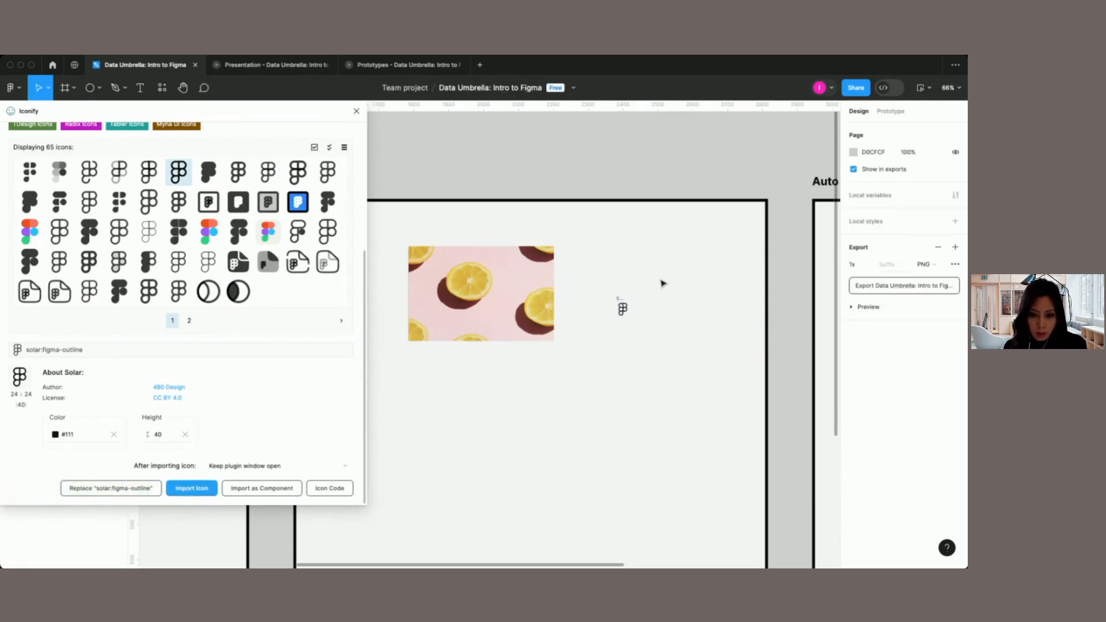
pyautogui.click(356, 111)
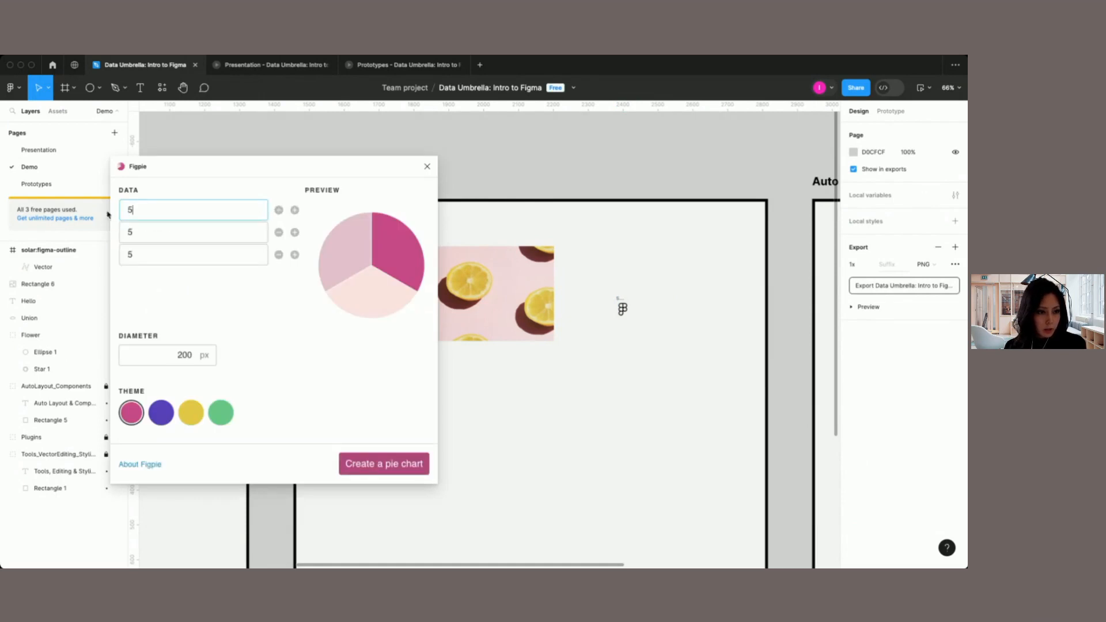
# Step: In the Figpie plugin, set the second and third data values to 18 and 40 and add a fourth value of 22
pyautogui.click(143, 231)
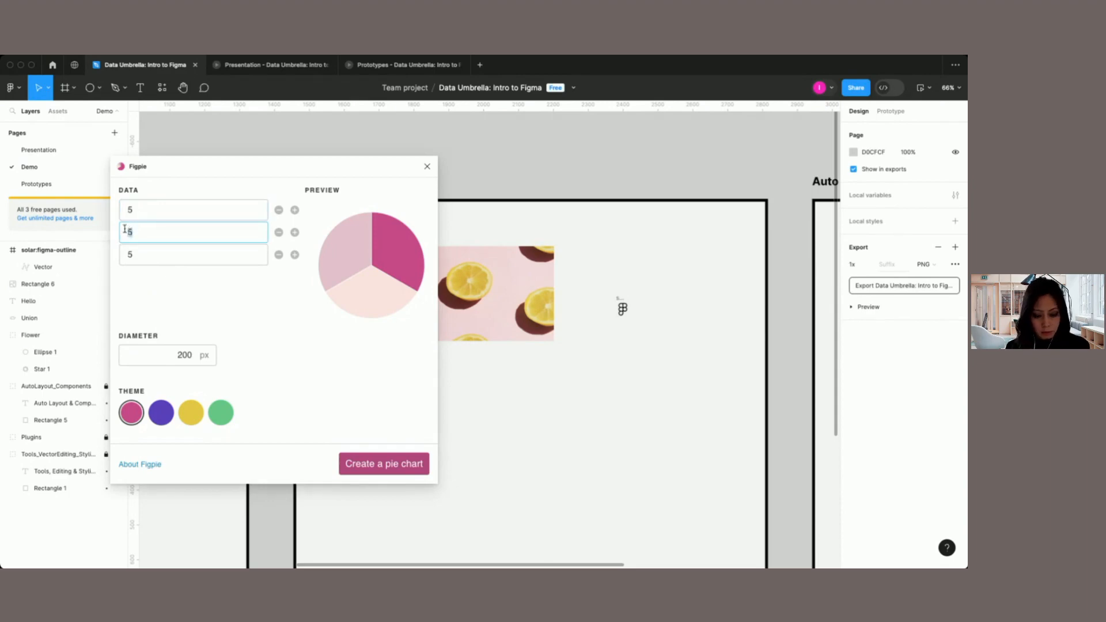
pyautogui.write('18')
pyautogui.click(137, 253)
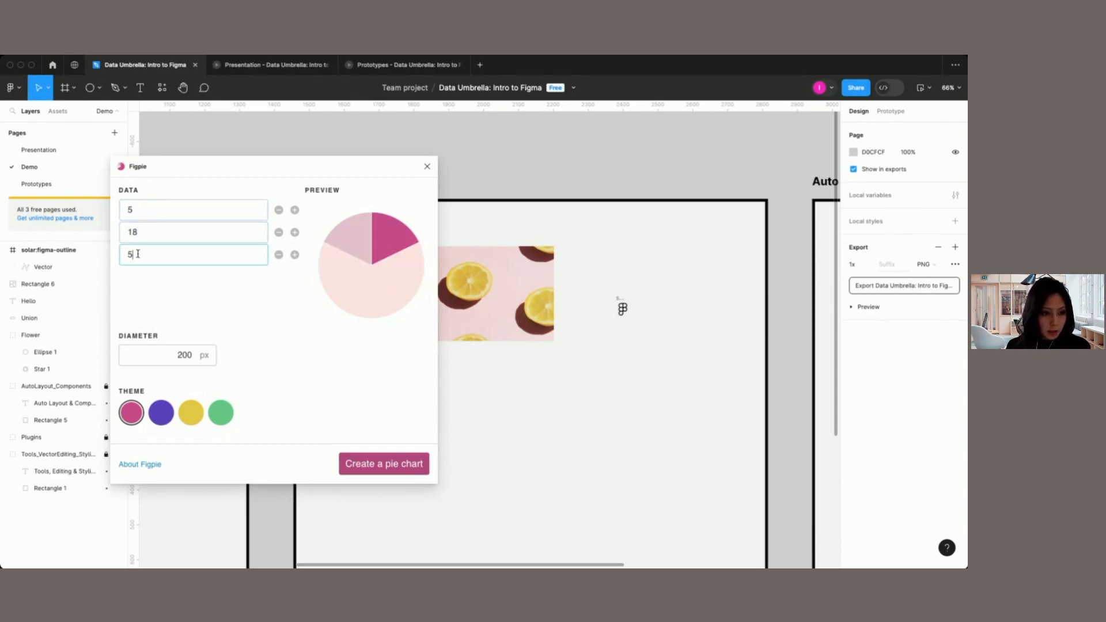
pyautogui.moveTo(137, 254); pyautogui.dragTo(118, 257)
pyautogui.write('40')
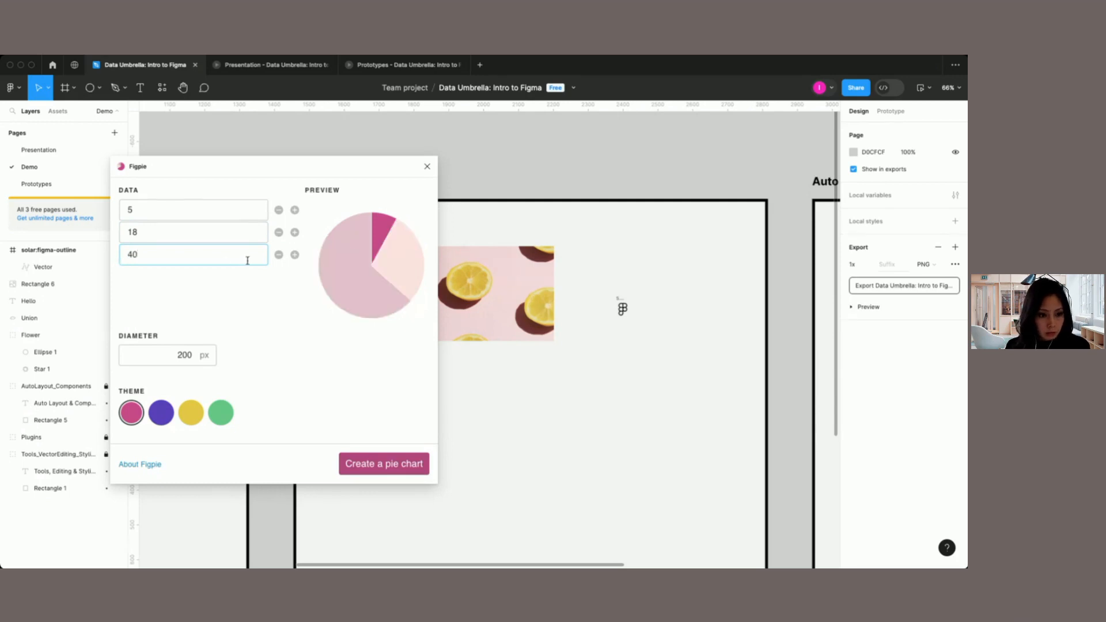
pyautogui.click(294, 254)
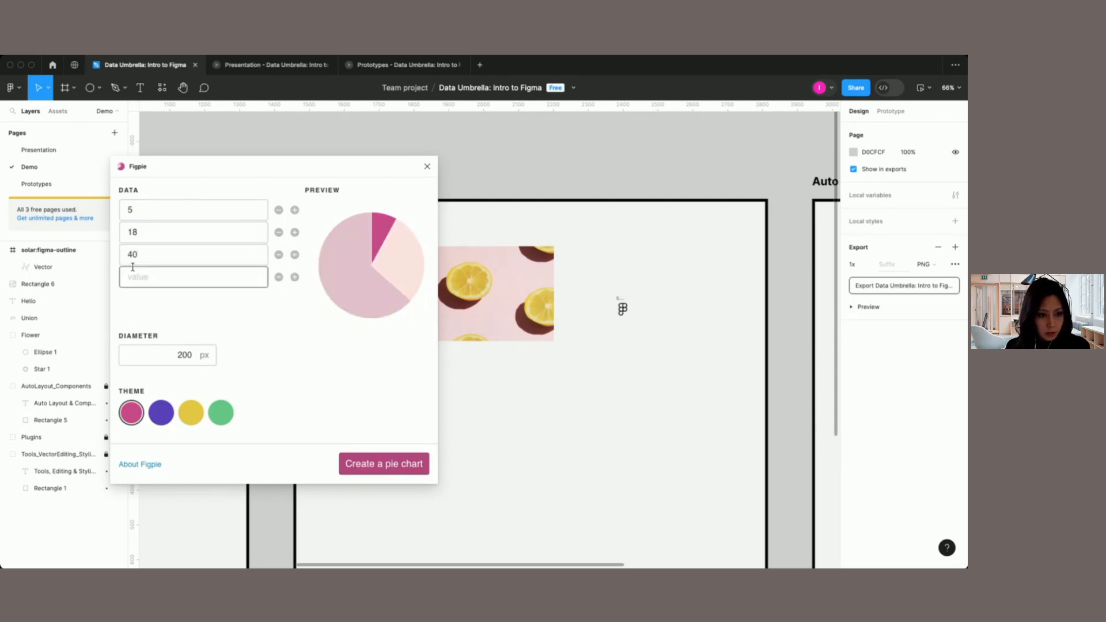
pyautogui.click(138, 278)
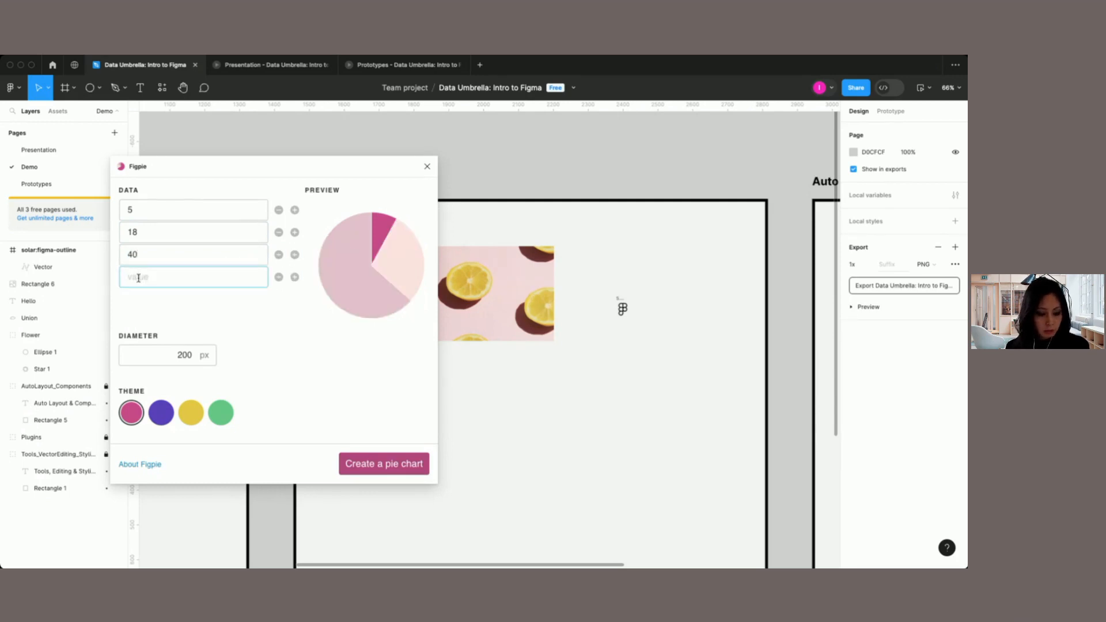
pyautogui.write('22')
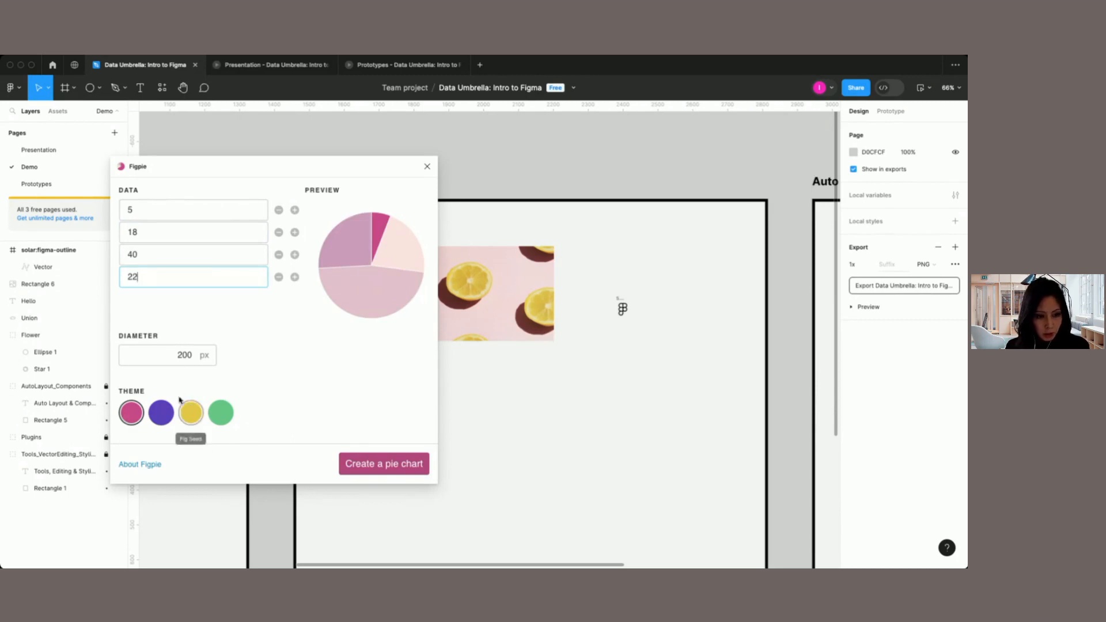
# Step: Create the pie chart with a 202 px diameter and move it below the lemon photo
pyautogui.click(182, 352)
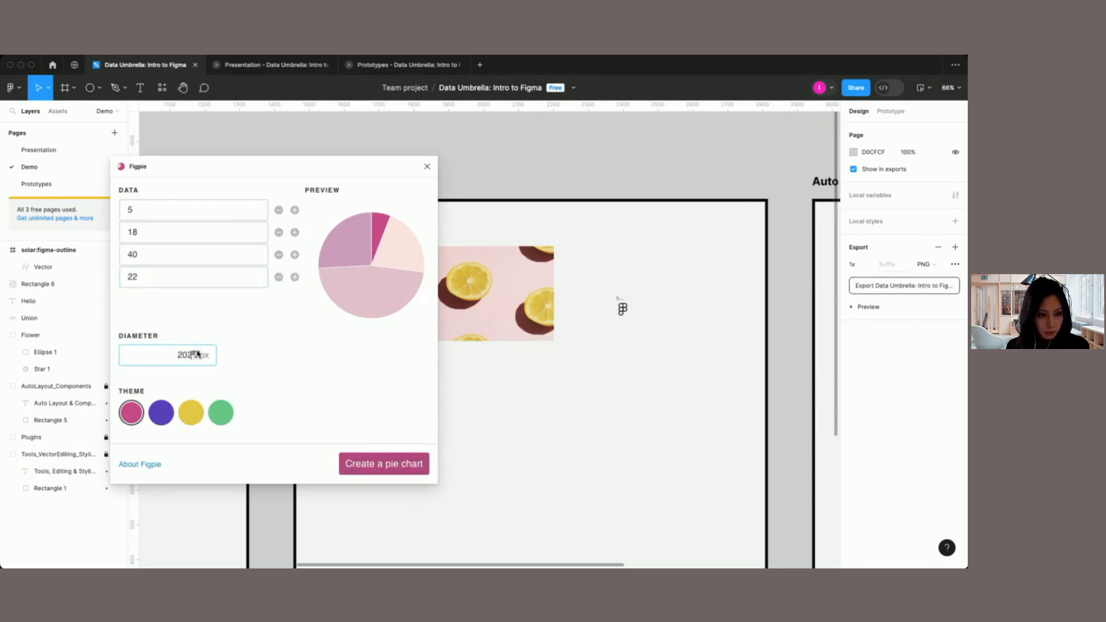
pyautogui.click(370, 462)
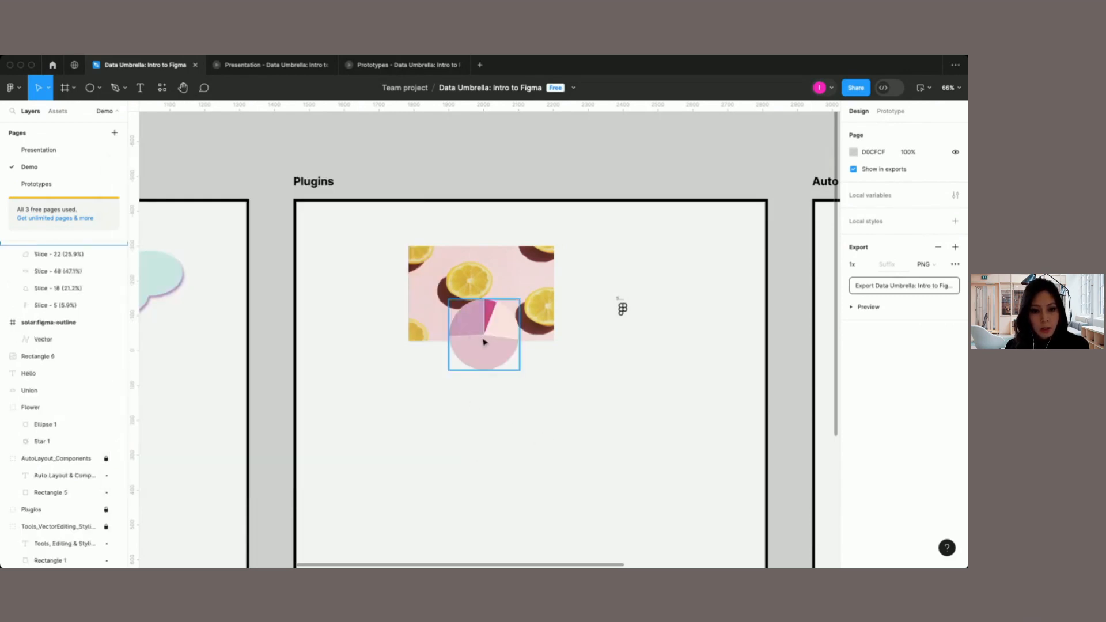
pyautogui.moveTo(484, 342); pyautogui.dragTo(519, 441)
pyautogui.scroll(-2, 535, 487)
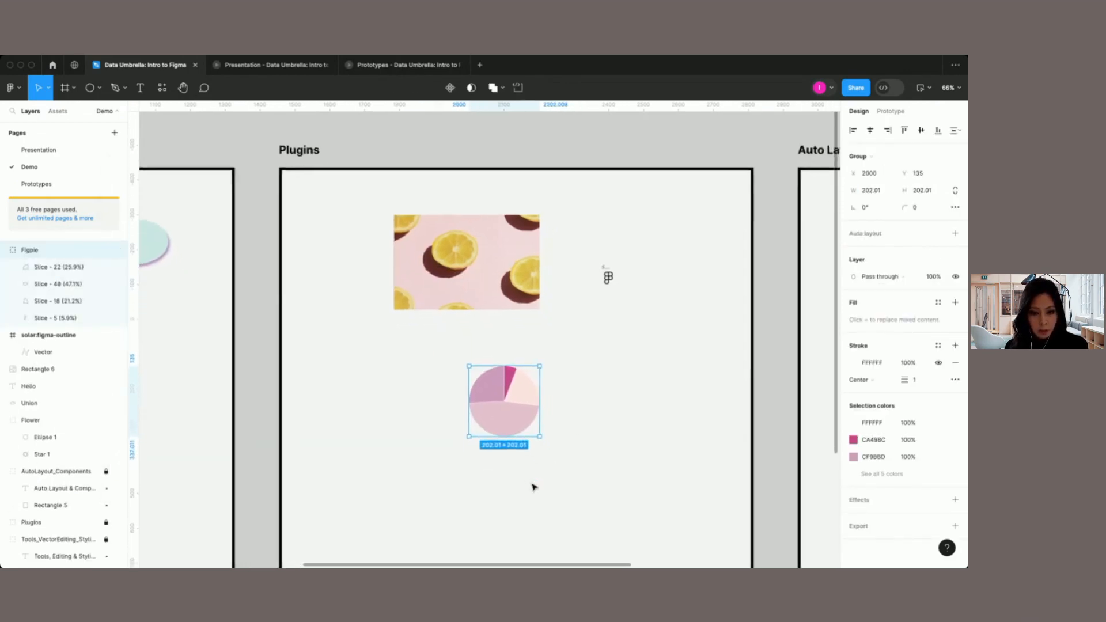
# Step: Change the fill of the pie chart's 22 slice to bright pink FF6ACC
pyautogui.scroll(5, 535, 487)
pyautogui.doubleClick(502, 386)
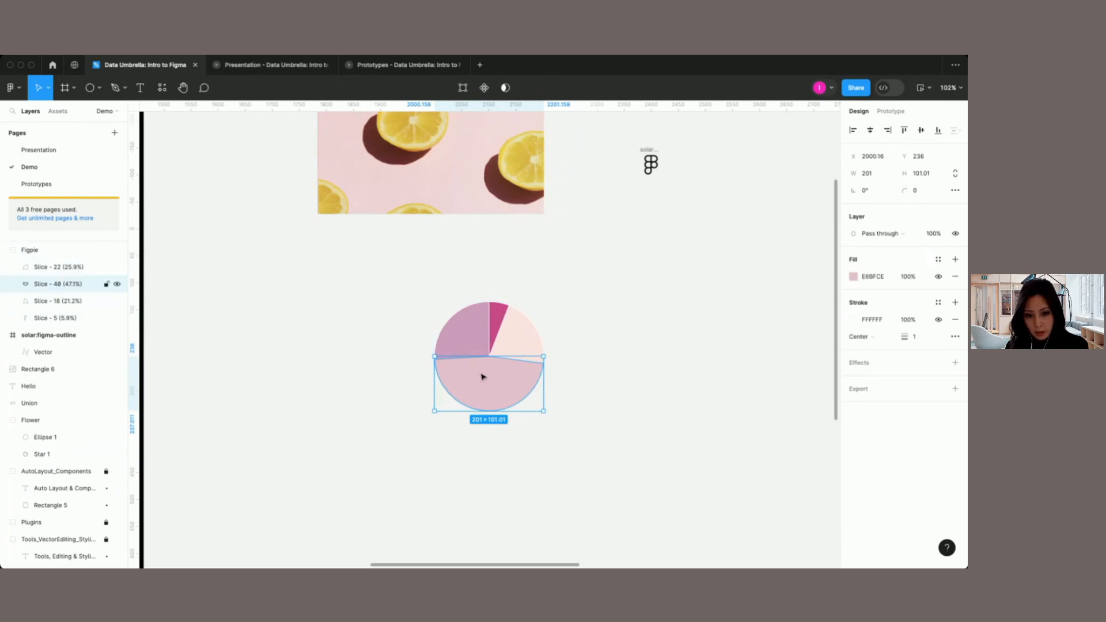
pyautogui.click(464, 338)
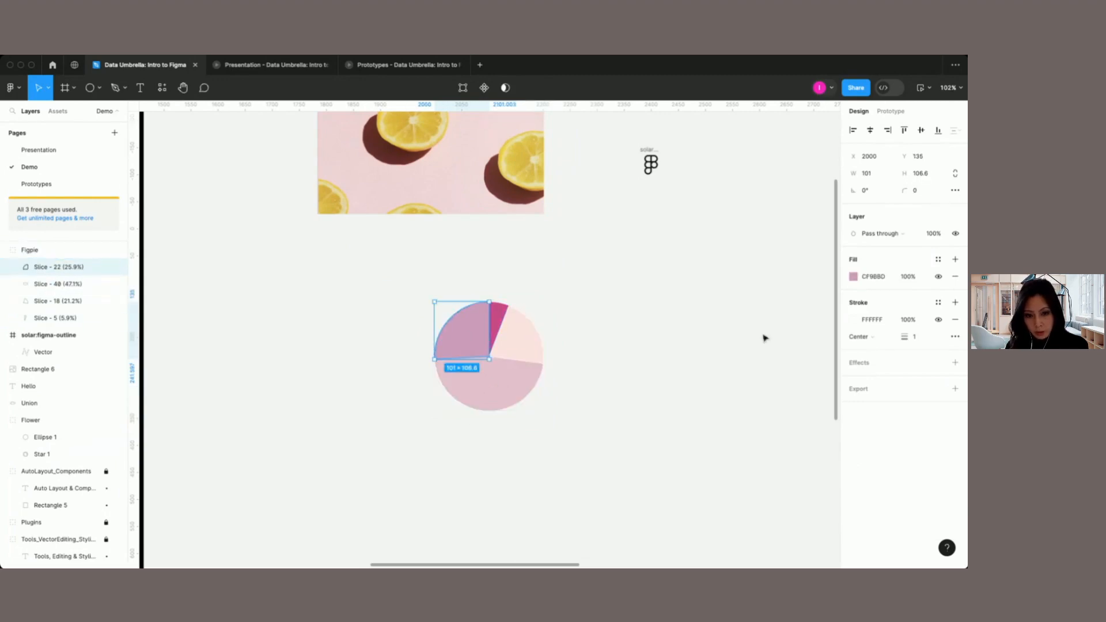
pyautogui.click(854, 279)
pyautogui.moveTo(785, 318); pyautogui.dragTo(788, 295)
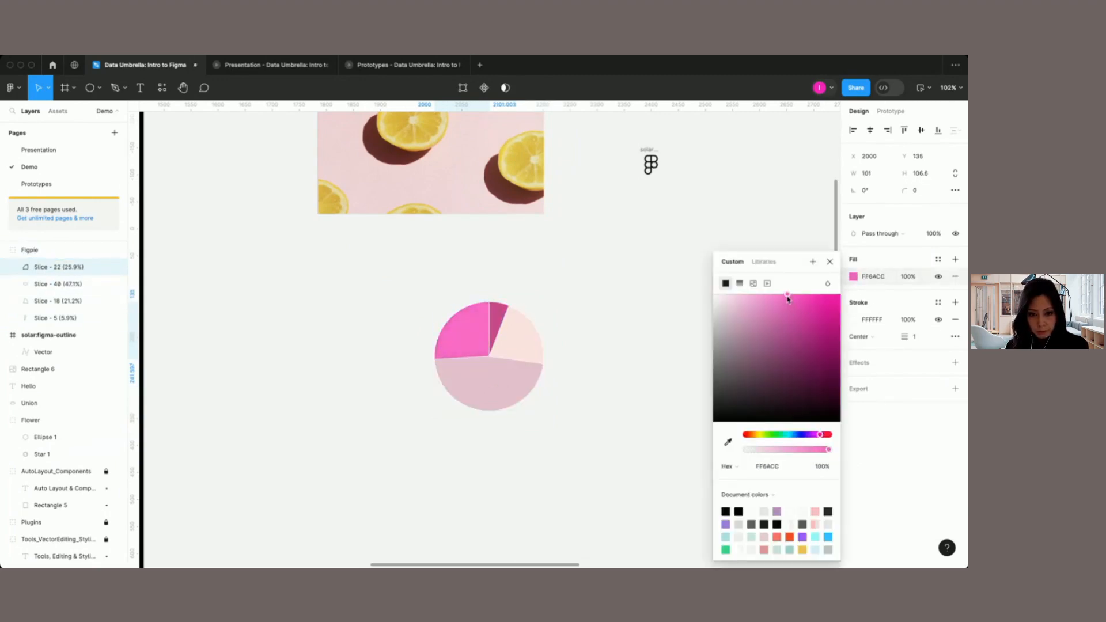
# Step: Select the whole pie chart group and list all of its selection colors
pyautogui.click(830, 264)
pyautogui.click(467, 329)
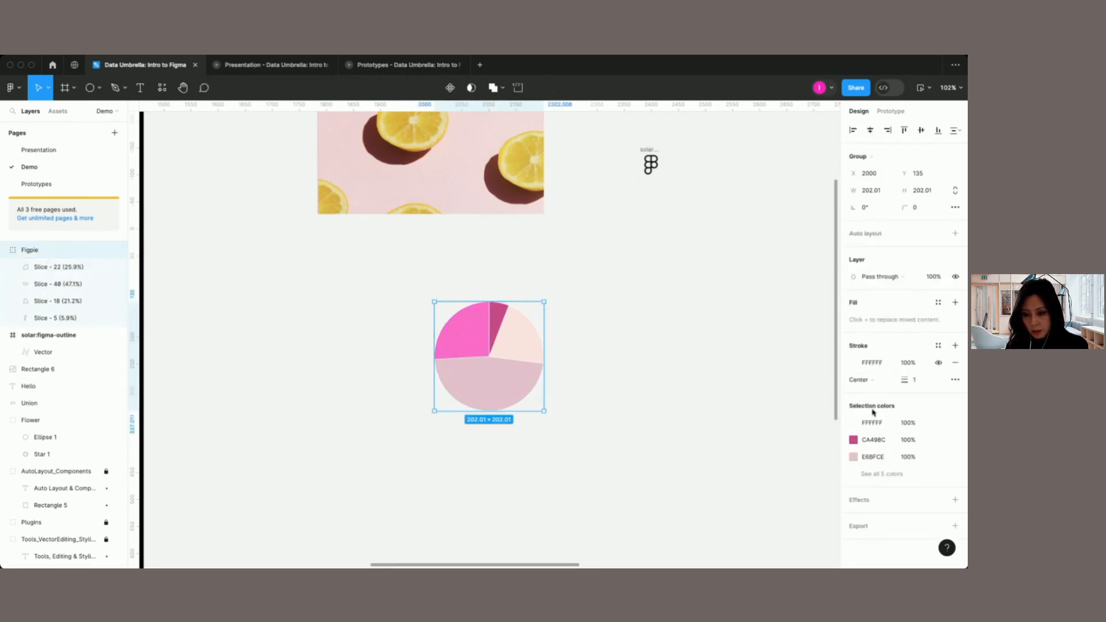
pyautogui.click(886, 474)
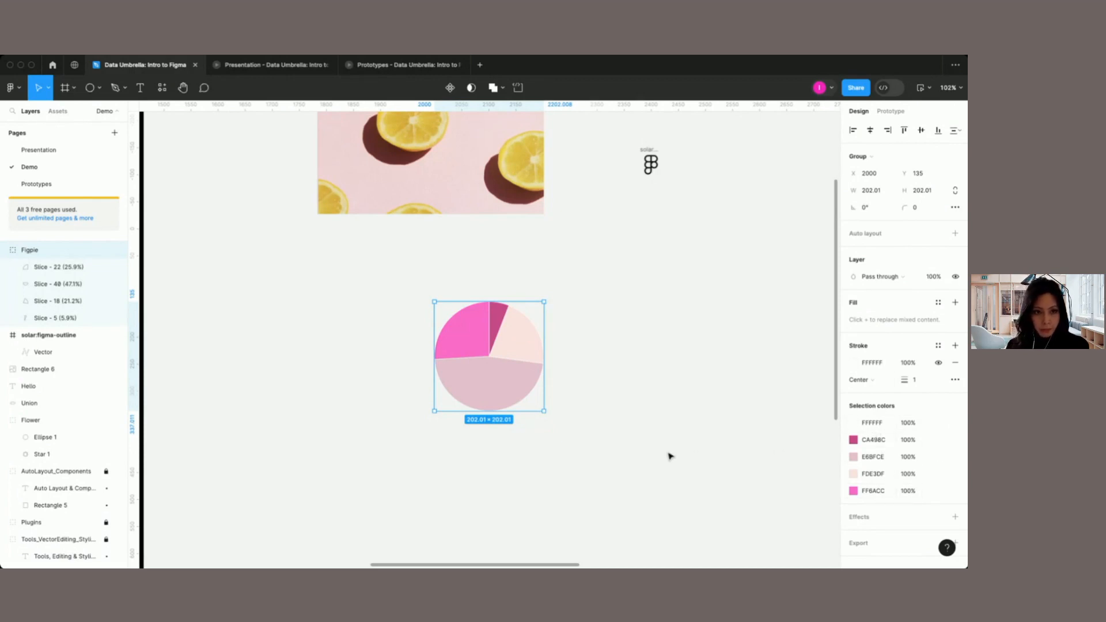
# Step: Draw a rectangle about 296 × 86 px near the upper-left corner of the Auto Layout & Components section
pyautogui.scroll(-2, 668, 455)
pyautogui.hscroll(10, 668, 455)
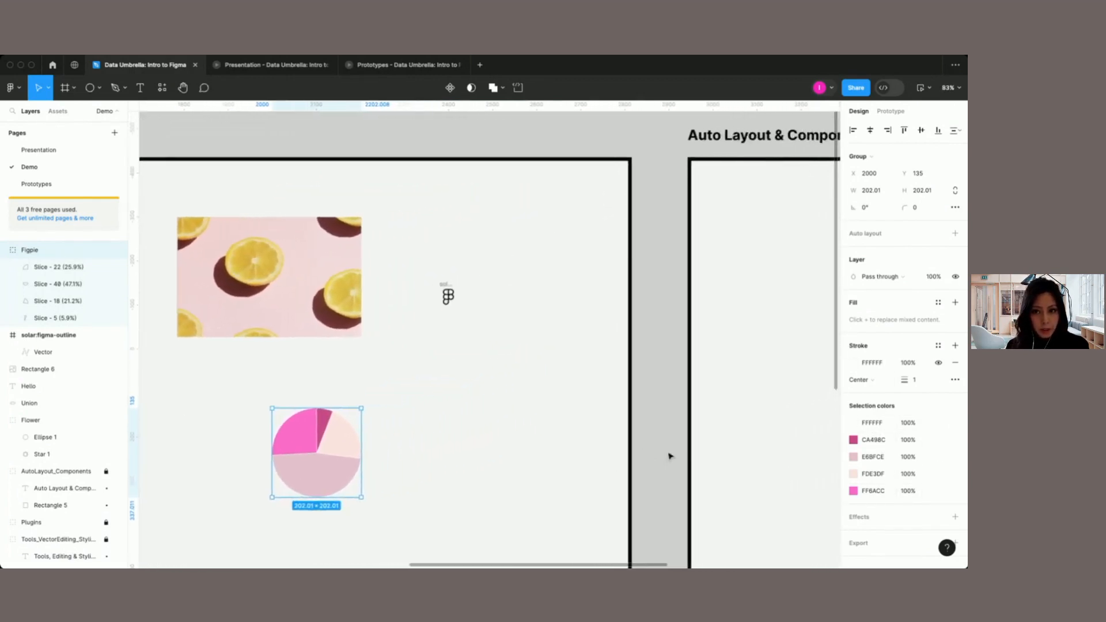
pyautogui.hscroll(10, 670, 457)
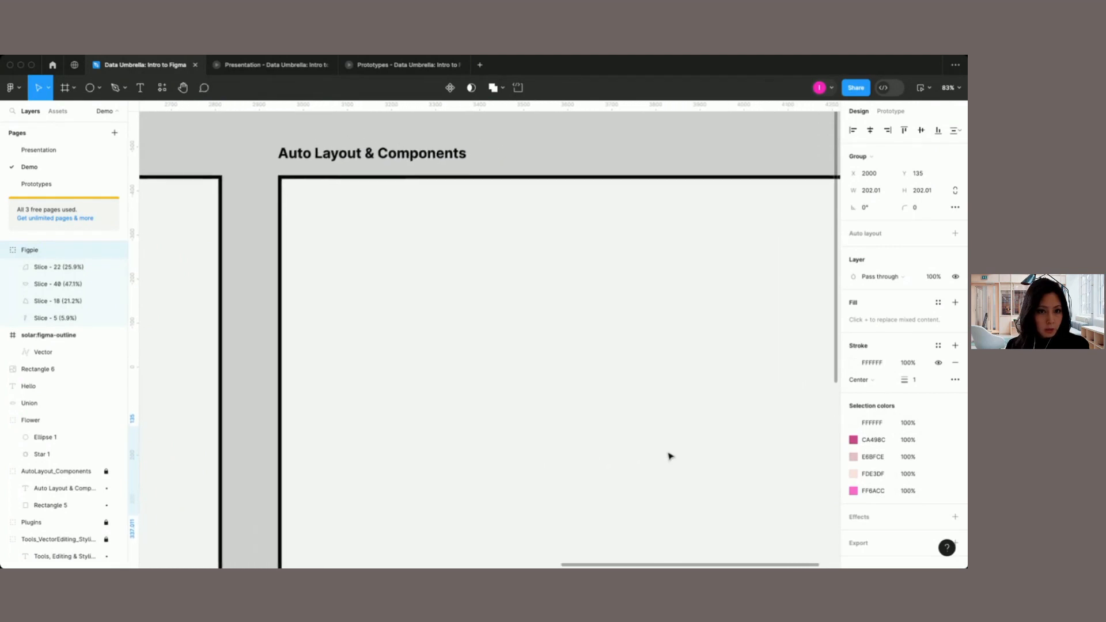
pyautogui.hscroll(2, 671, 456)
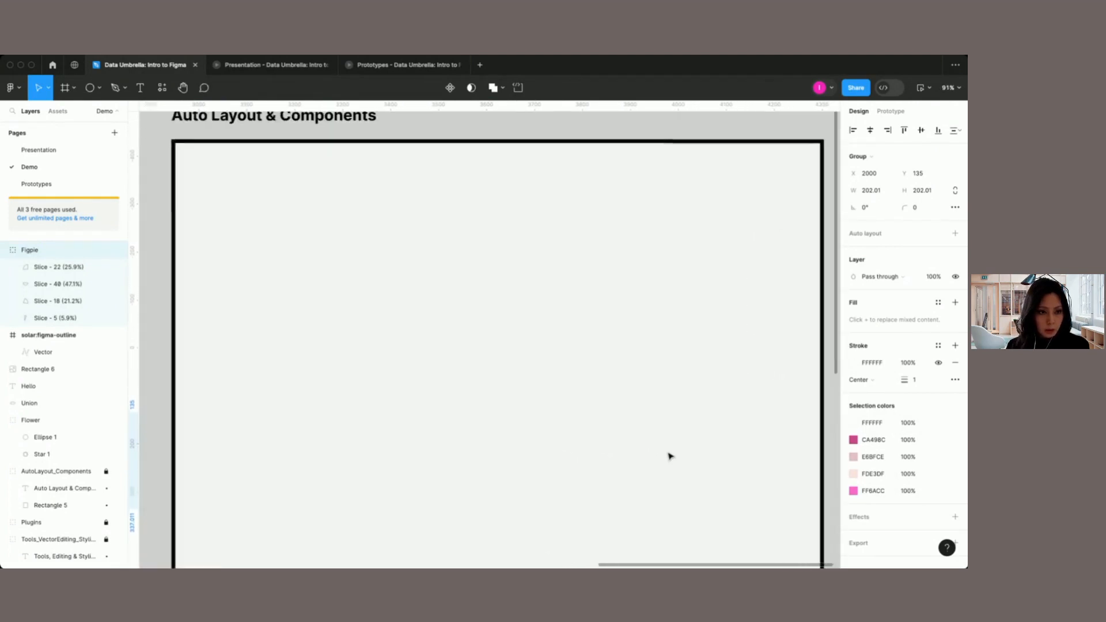
pyautogui.scroll(1, 670, 457)
pyautogui.scroll(1, 670, 457)
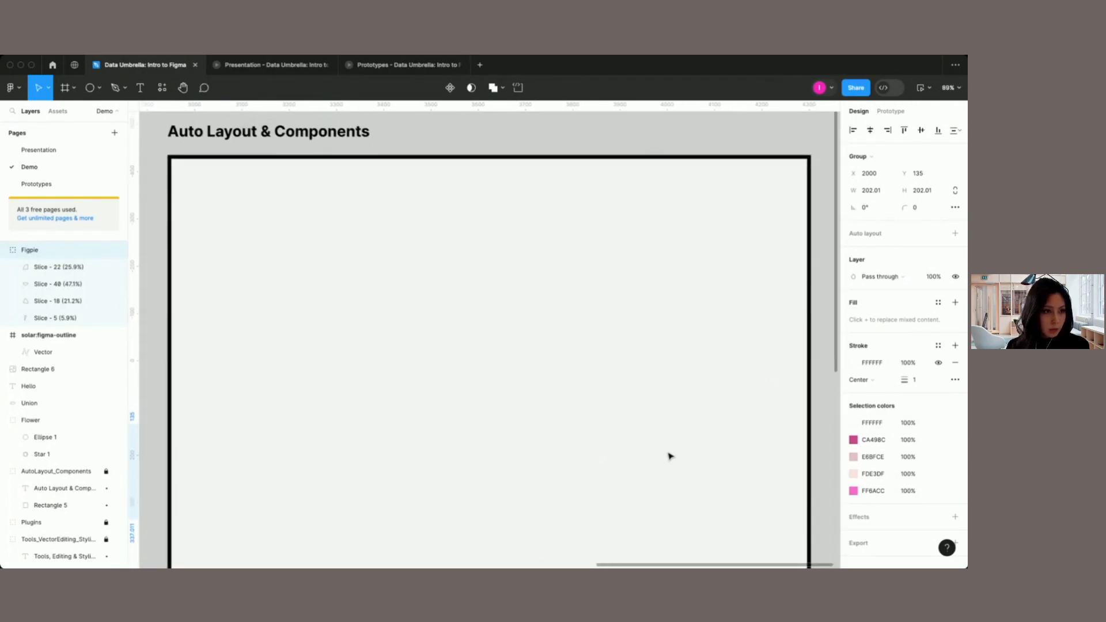
pyautogui.click(100, 88)
pyautogui.click(81, 114)
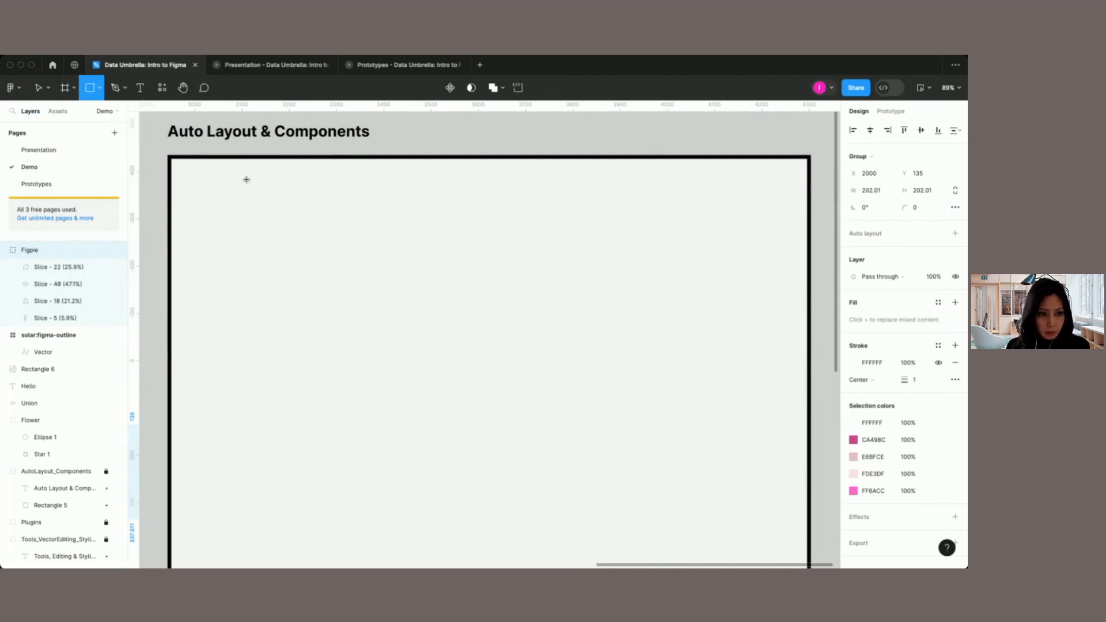
pyautogui.moveTo(247, 180); pyautogui.dragTo(387, 219)
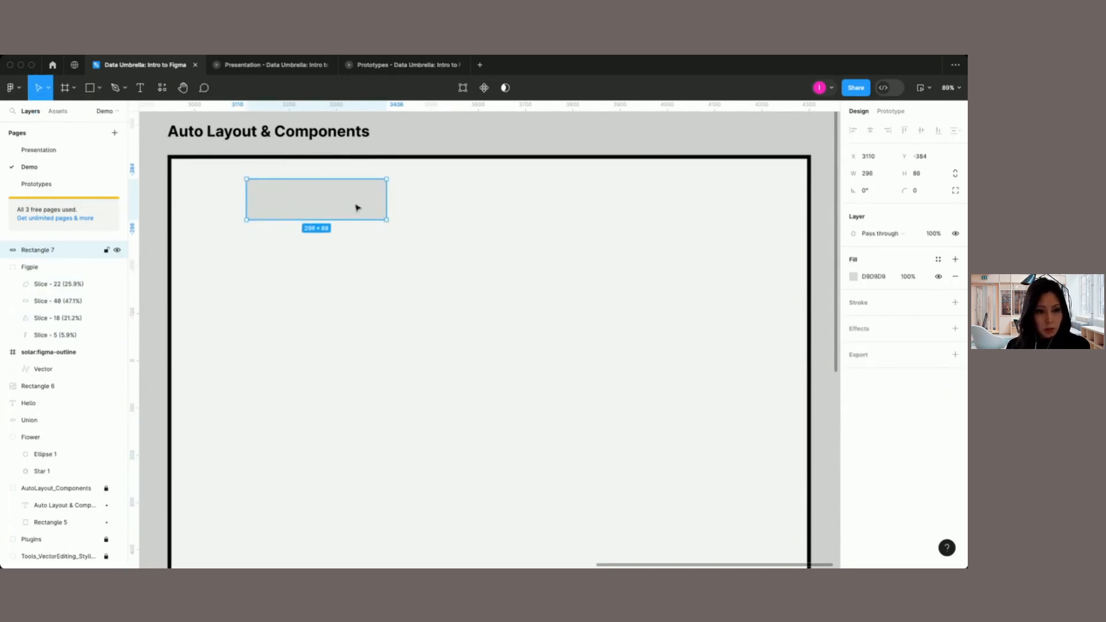
# Step: Set the new rectangle's corner radius to 10
pyautogui.keyDown('ctrl'); pyautogui.scroll(5, 357, 208); pyautogui.keyUp('ctrl')
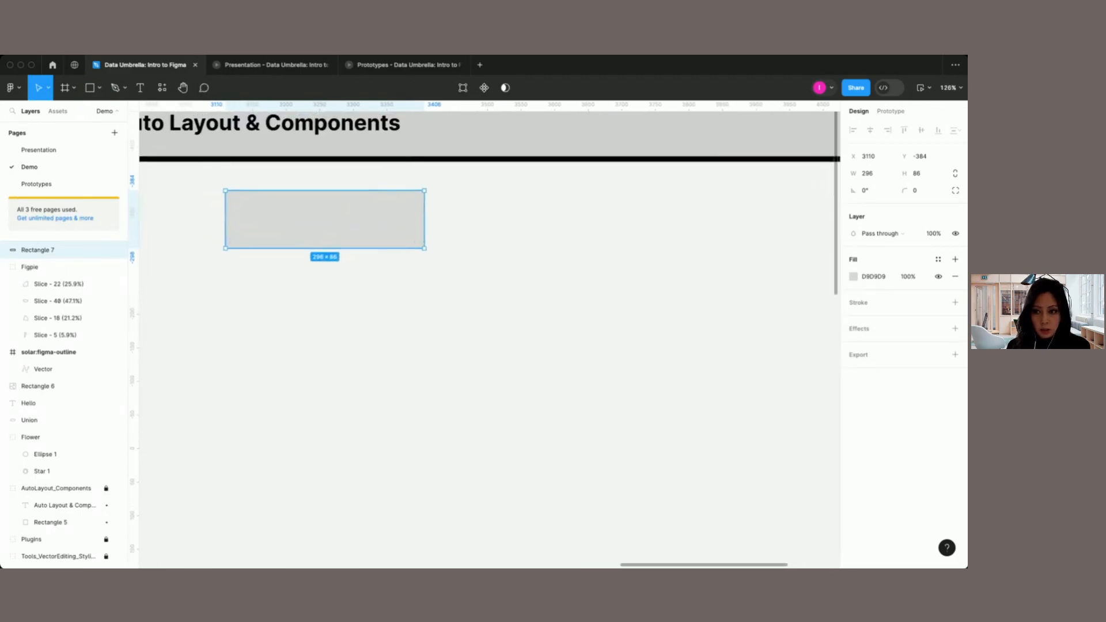
pyautogui.click(928, 194)
pyautogui.write('1')
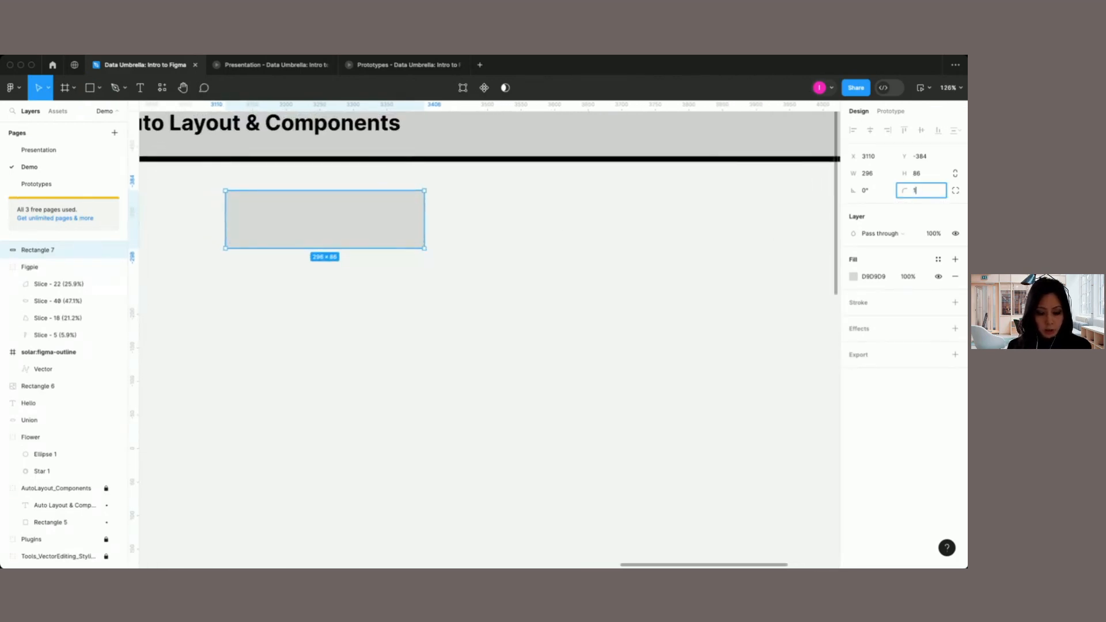
pyautogui.click(700, 274)
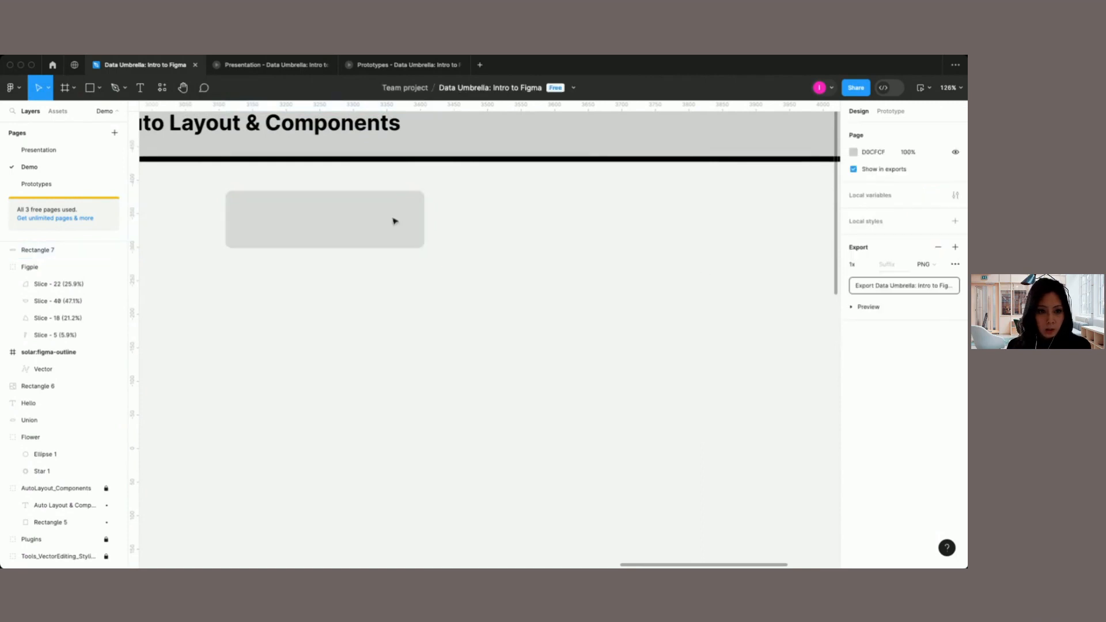
# Step: Change the rounded rectangle's fill to the medium blue 2490BC
pyautogui.click(329, 228)
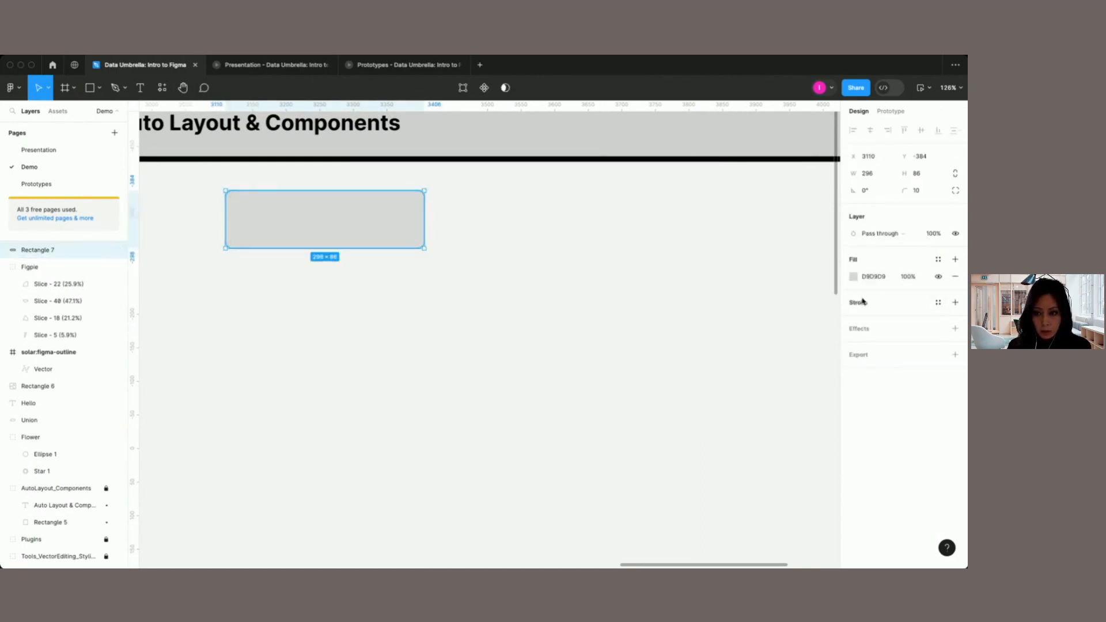
pyautogui.click(854, 276)
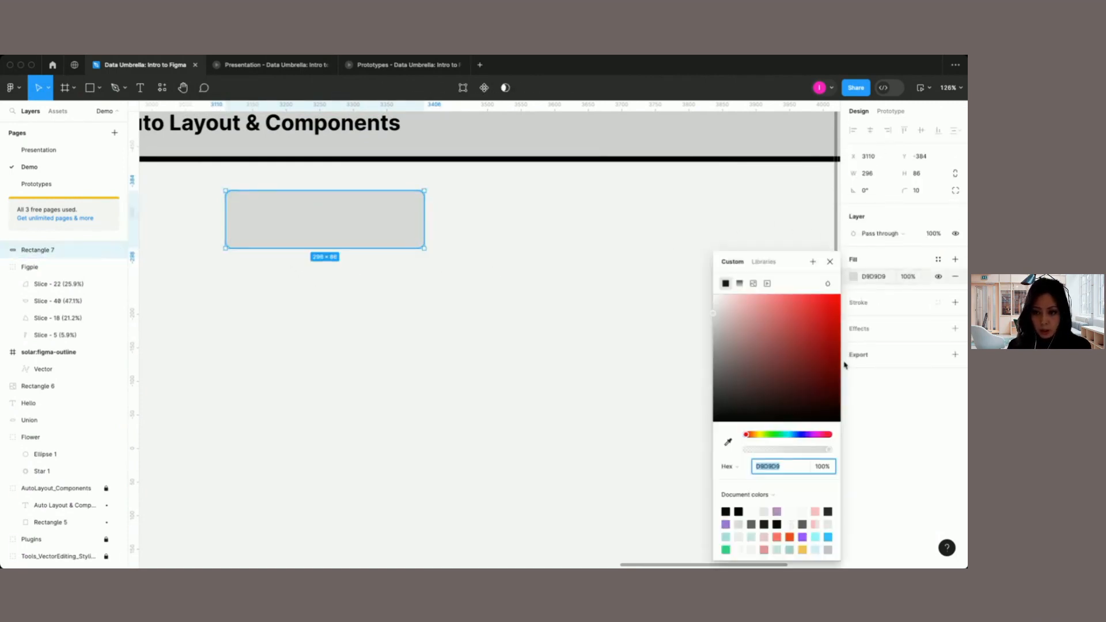
pyautogui.click(828, 537)
pyautogui.click(810, 324)
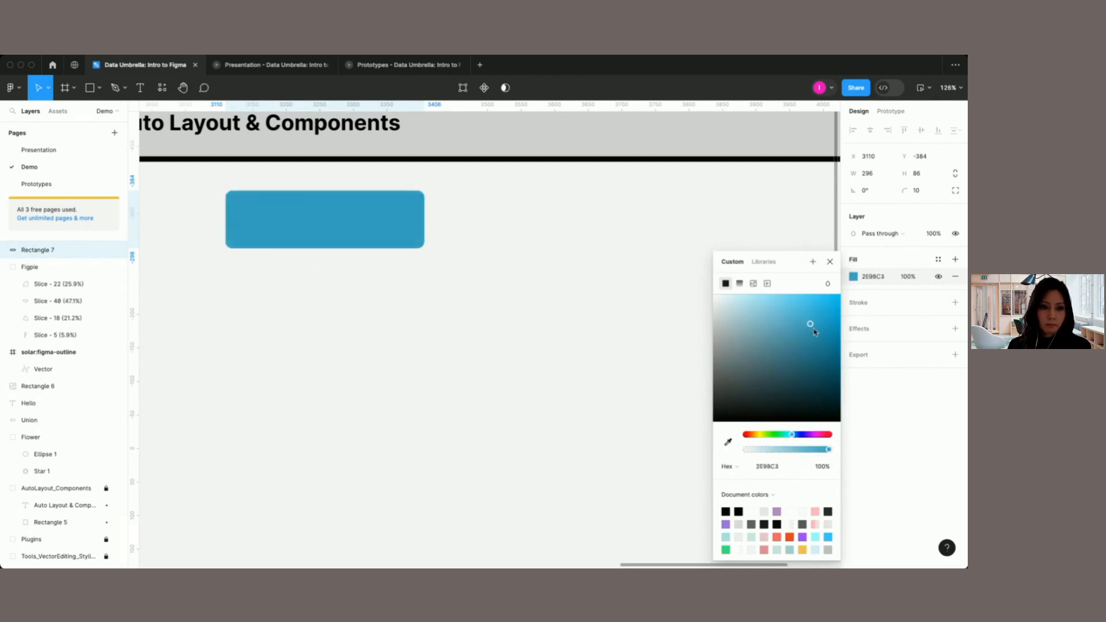
pyautogui.click(829, 262)
pyautogui.click(313, 285)
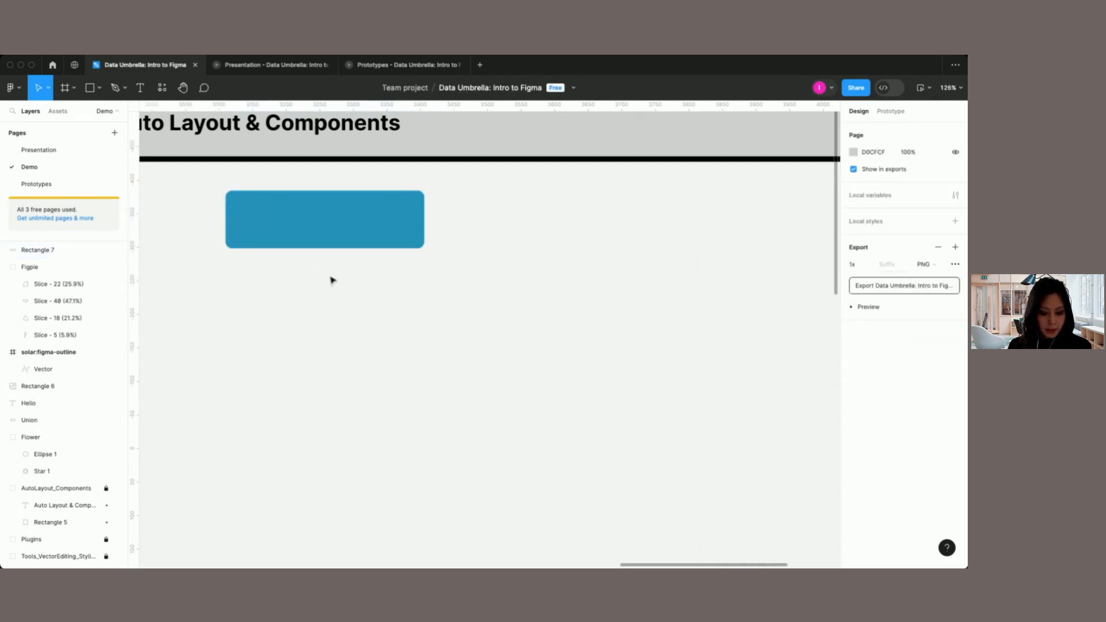
# Step: Add the label "Text" at font size 40 and center it on the blue rectangle
pyautogui.press('t')
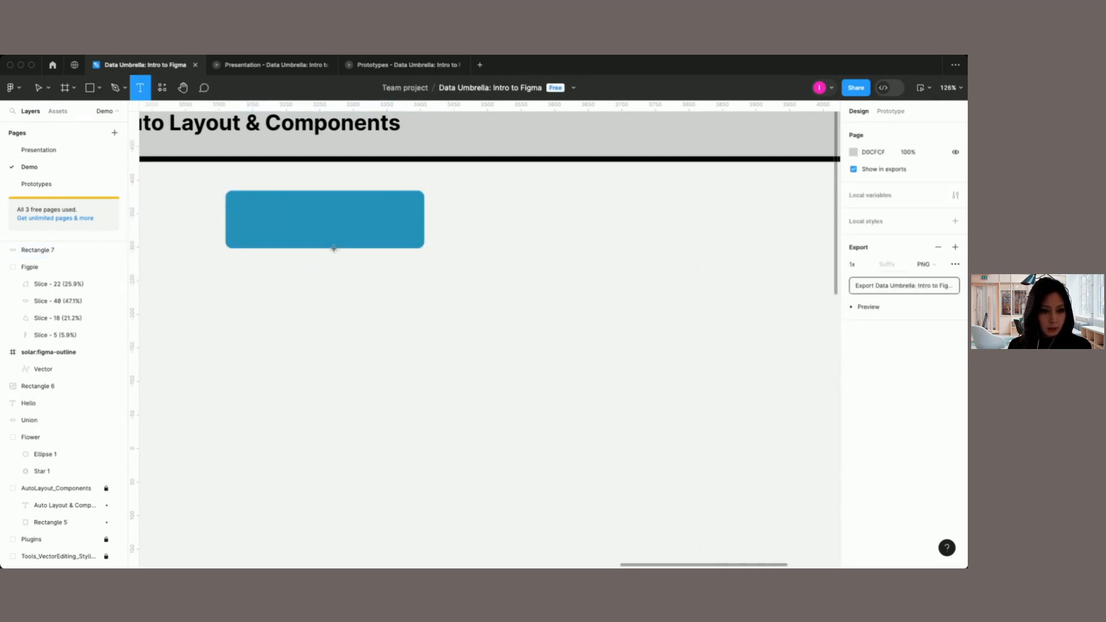
pyautogui.click(292, 217)
pyautogui.write('Text')
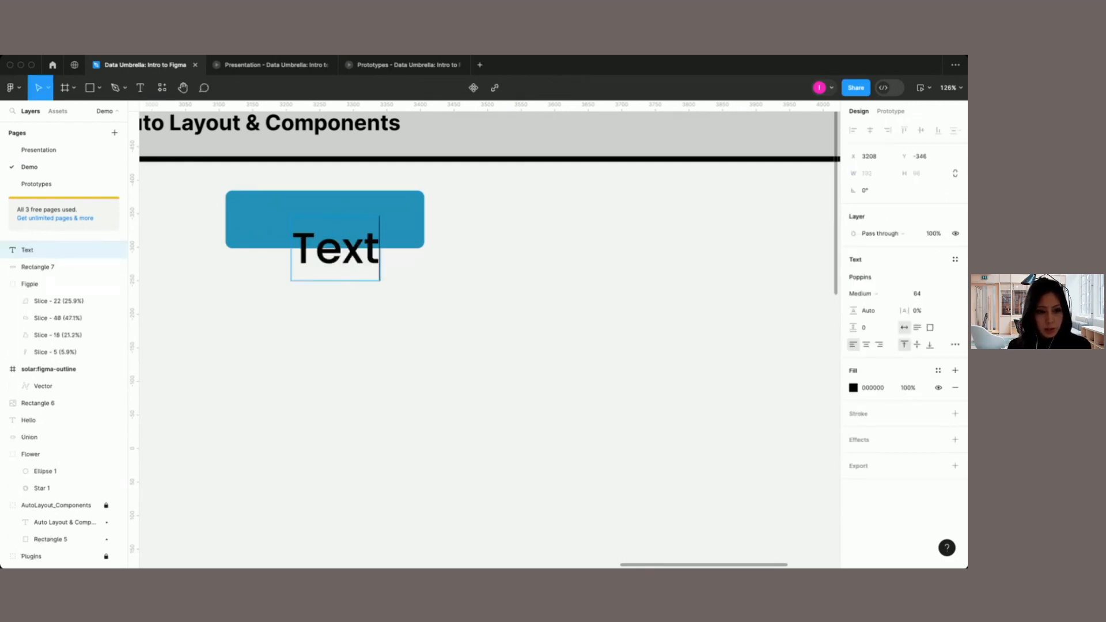
pyautogui.press('Escape')
pyautogui.click(945, 295)
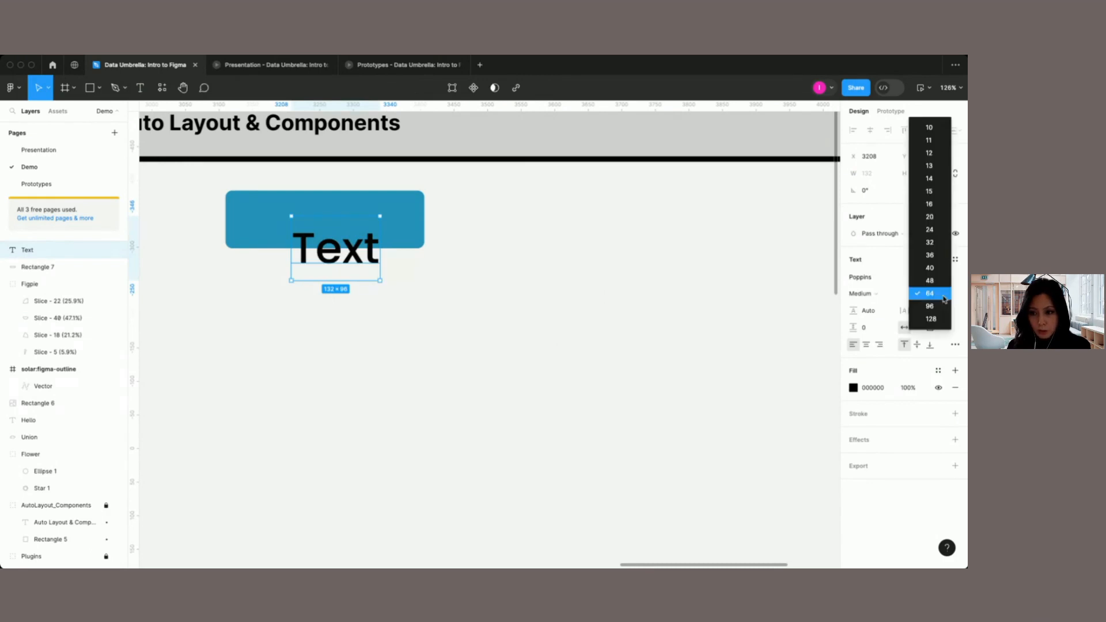
pyautogui.click(927, 266)
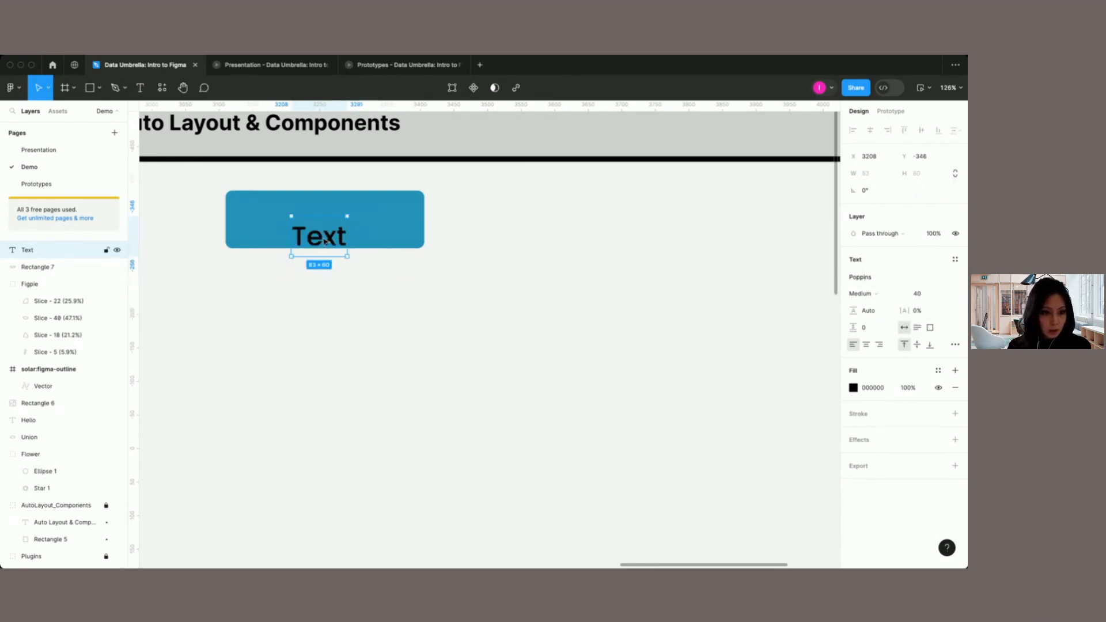
pyautogui.moveTo(326, 252); pyautogui.dragTo(329, 223)
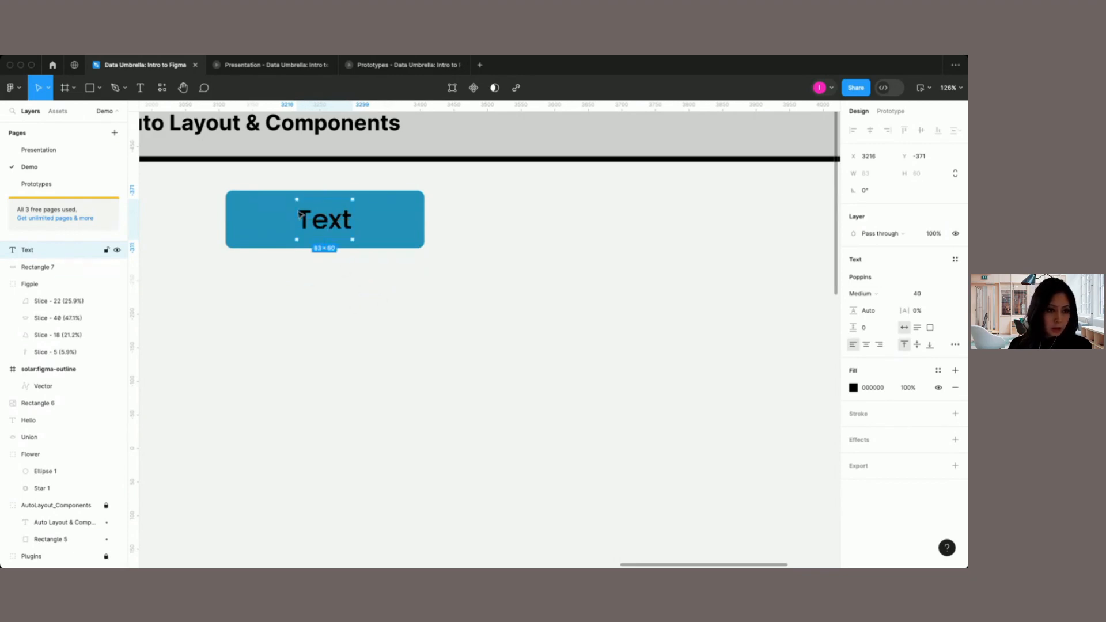
# Step: Apply auto layout to the label and blue rectangle together, with the content aligned to the center
pyautogui.moveTo(212, 178); pyautogui.dragTo(387, 266)
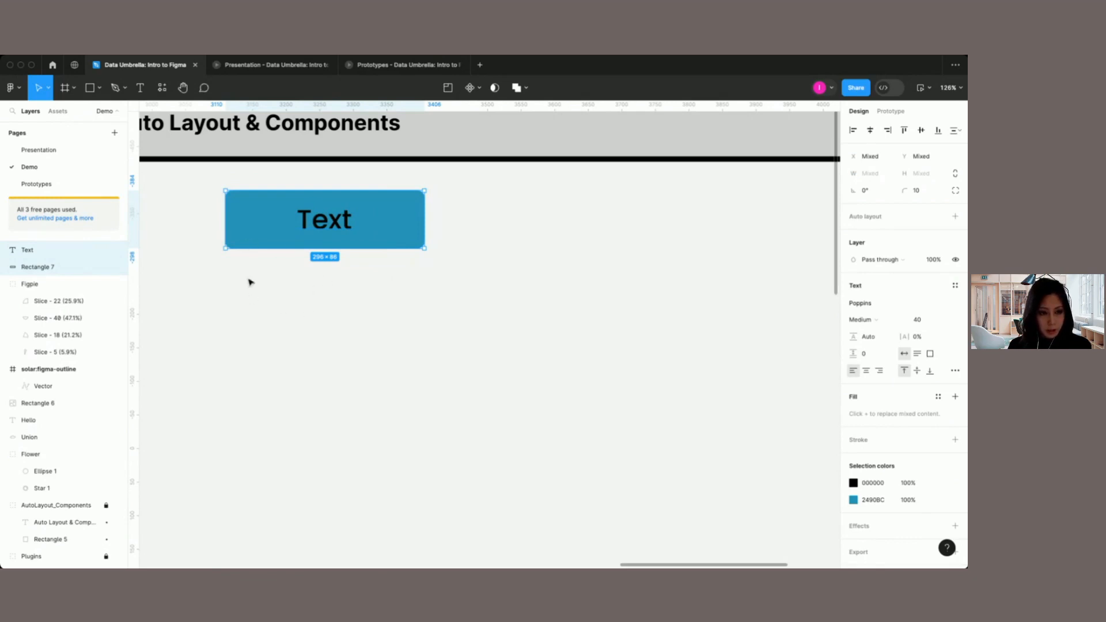
pyautogui.rightClick(381, 236)
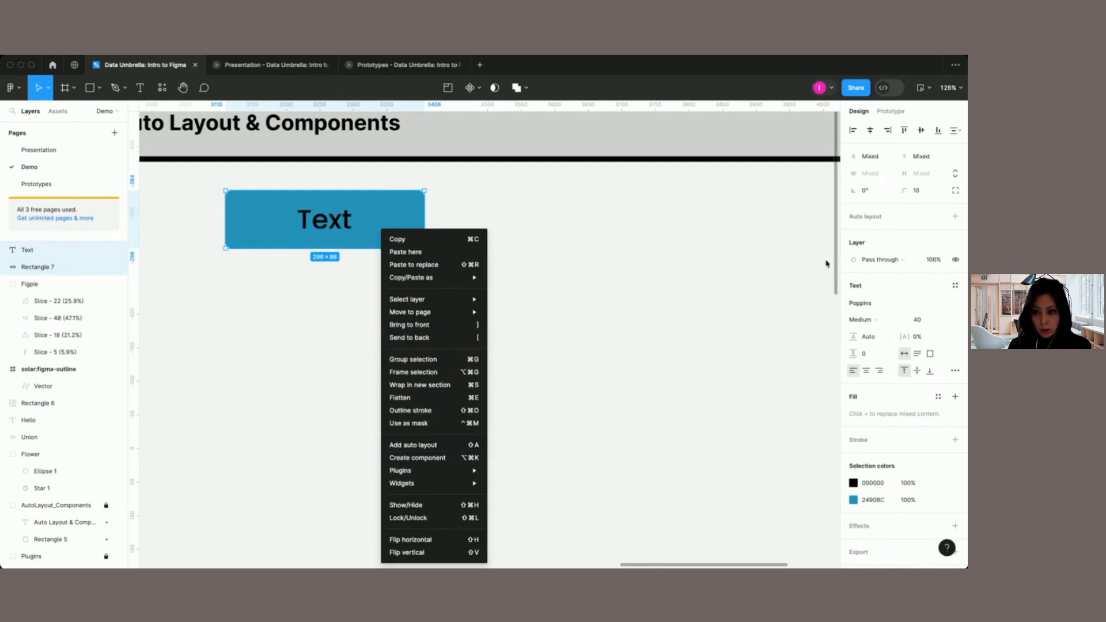
pyautogui.click(868, 221)
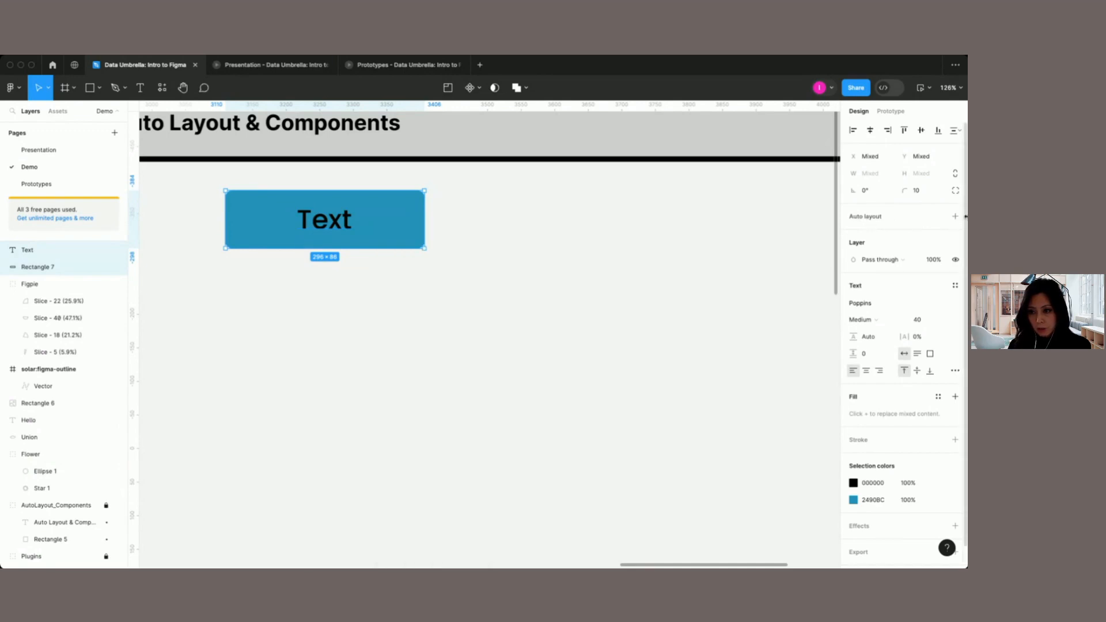
pyautogui.click(956, 218)
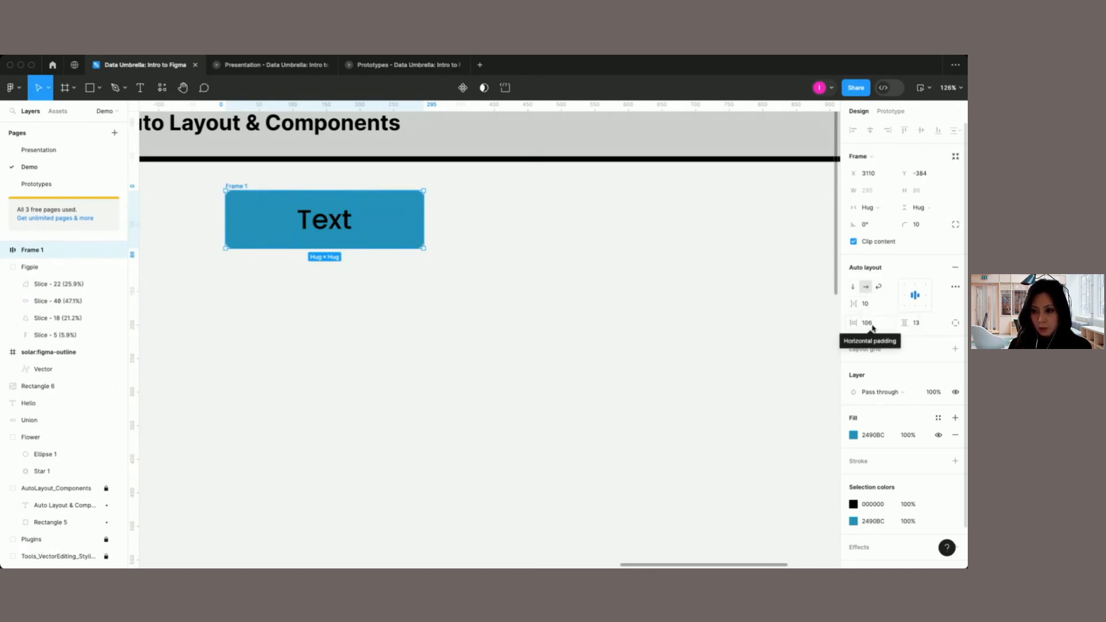
pyautogui.click(920, 295)
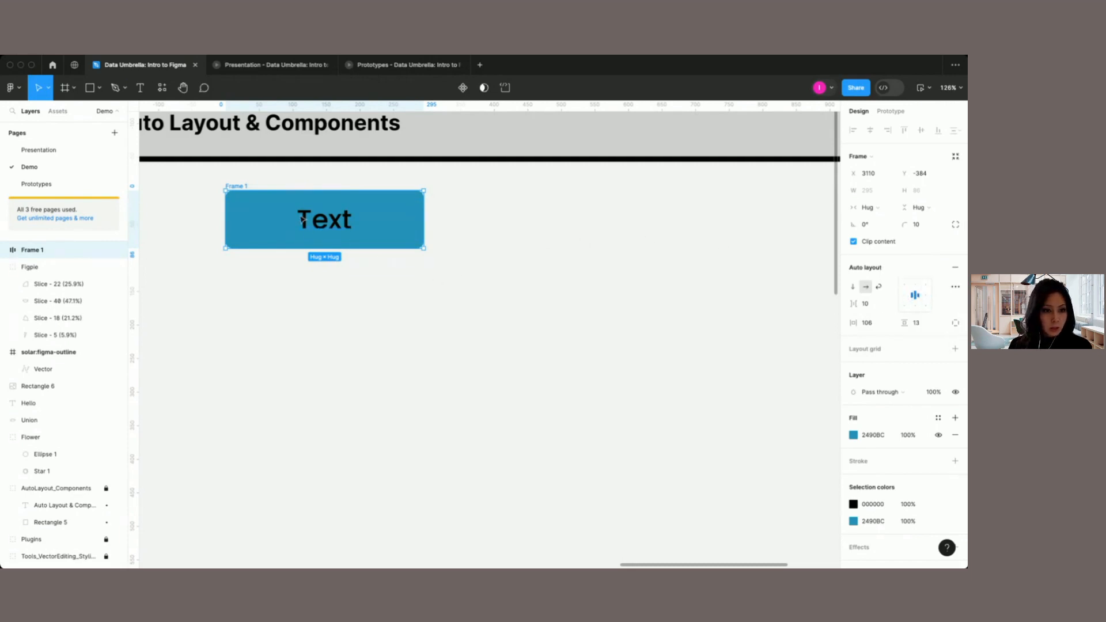
# Step: Rename the auto layout frame as Button
pyautogui.doubleClick(237, 186)
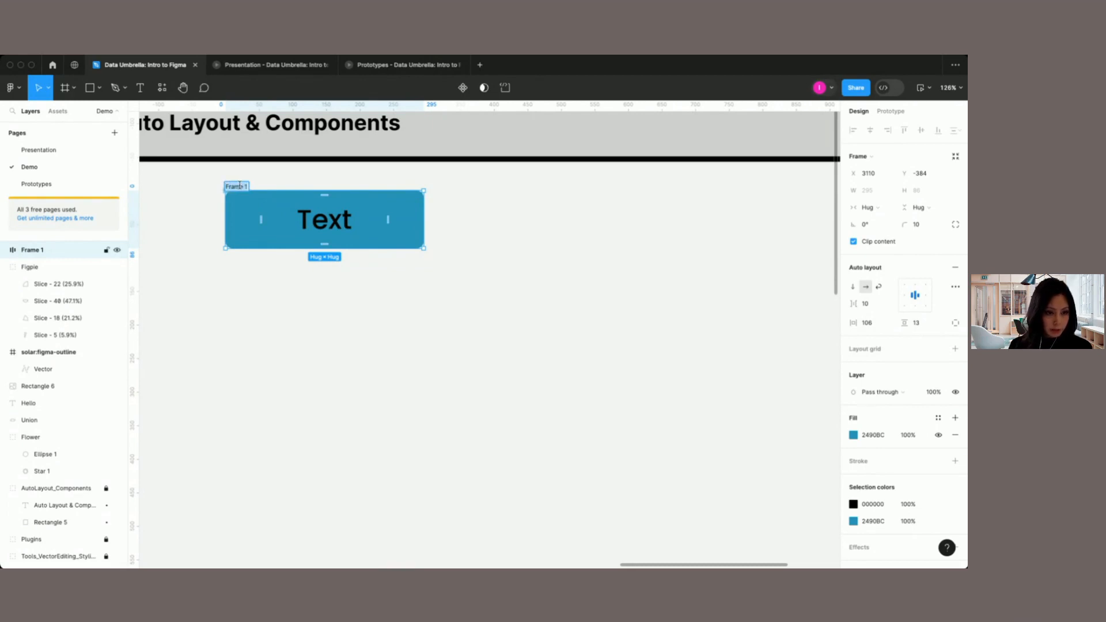
pyautogui.write('Button')
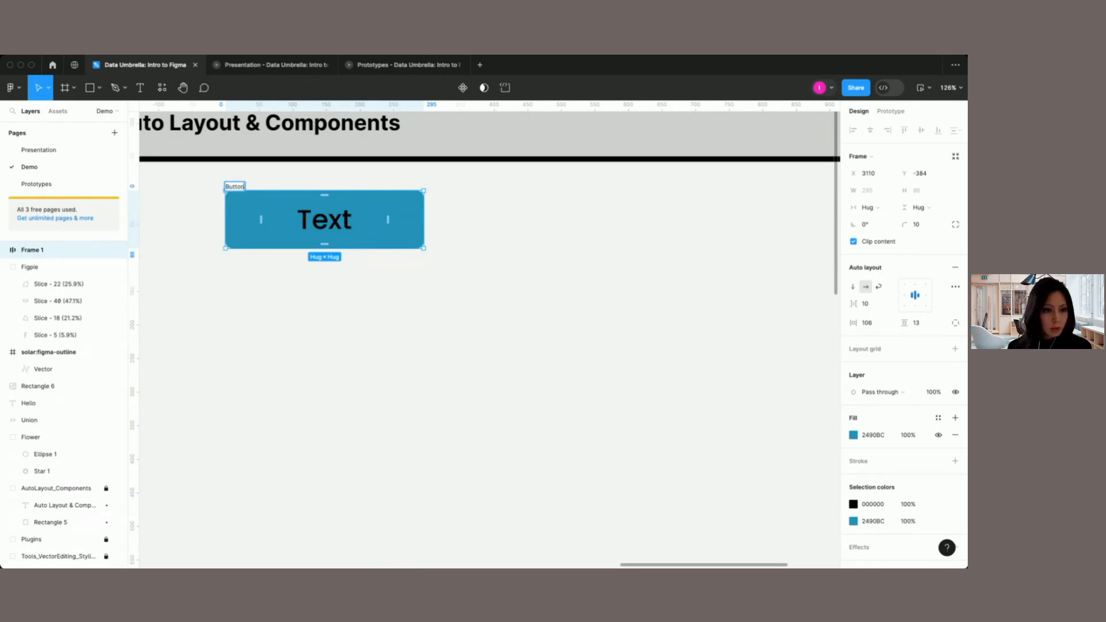
pyautogui.click(299, 281)
# Step: Move the Button frame slightly down to about Y -365 and turn it into a component
pyautogui.click(238, 188)
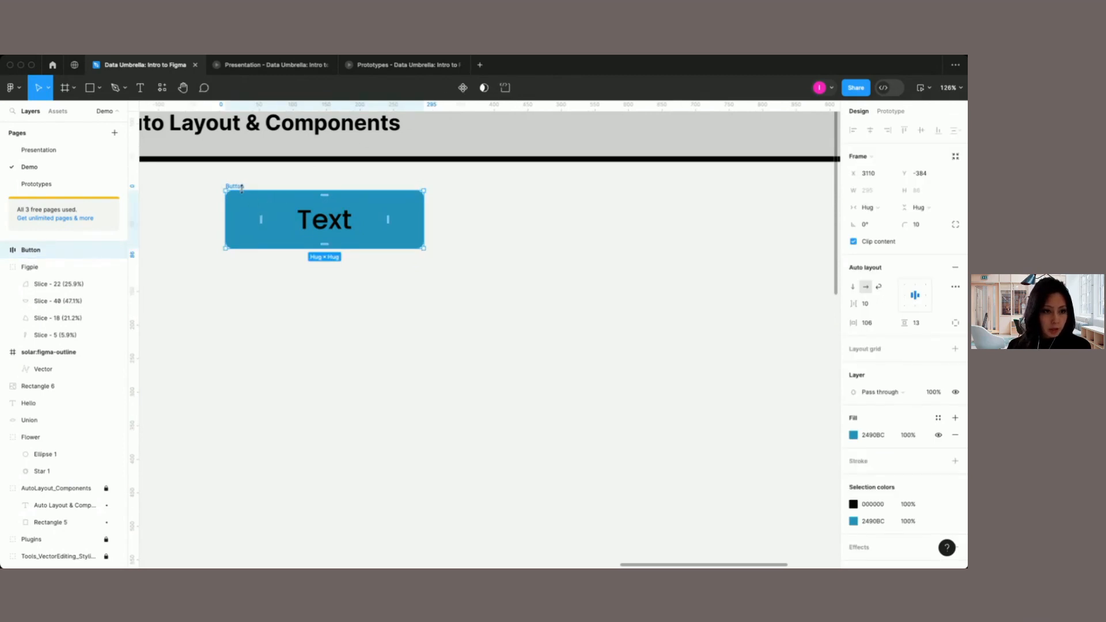
pyautogui.moveTo(240, 189); pyautogui.dragTo(240, 201)
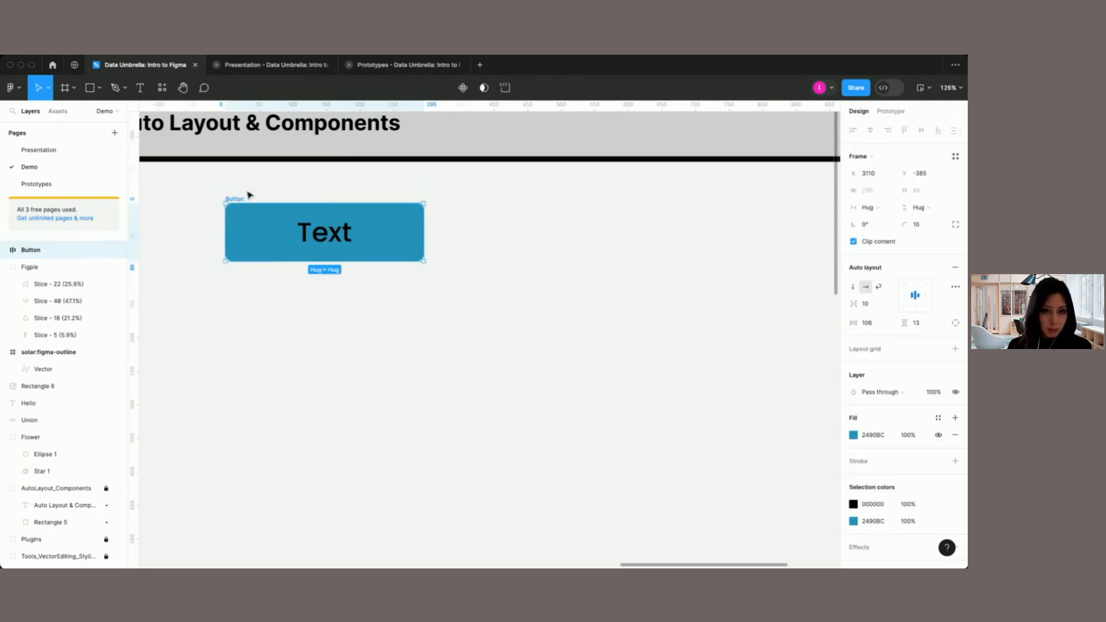
pyautogui.click(463, 88)
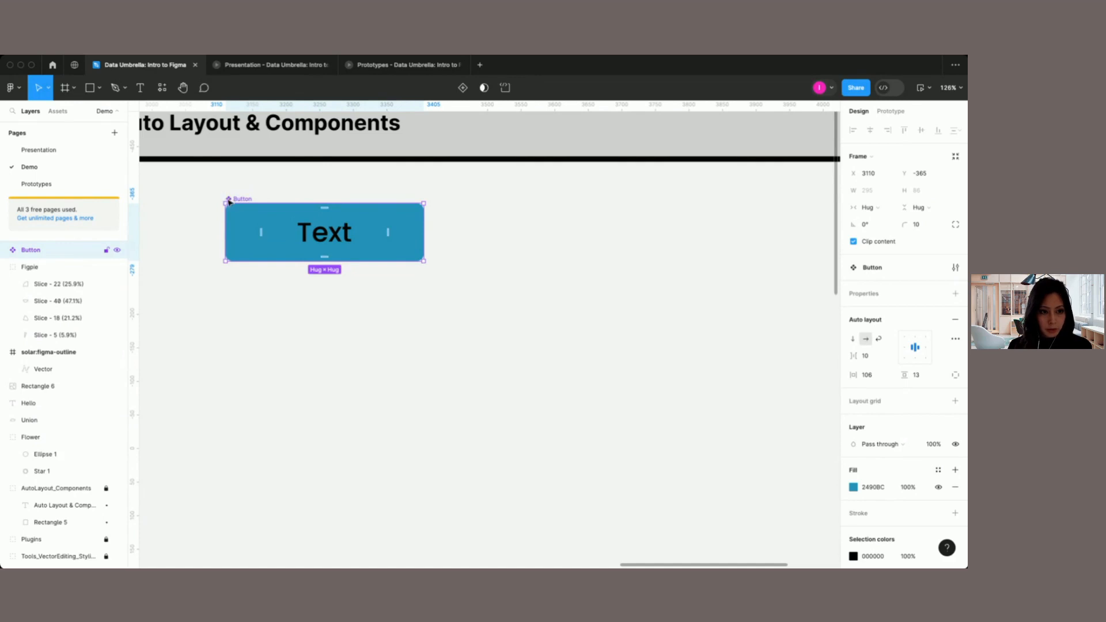
# Step: Duplicate the Button component and place the copy directly below the original at about Y -252
pyautogui.click(290, 254)
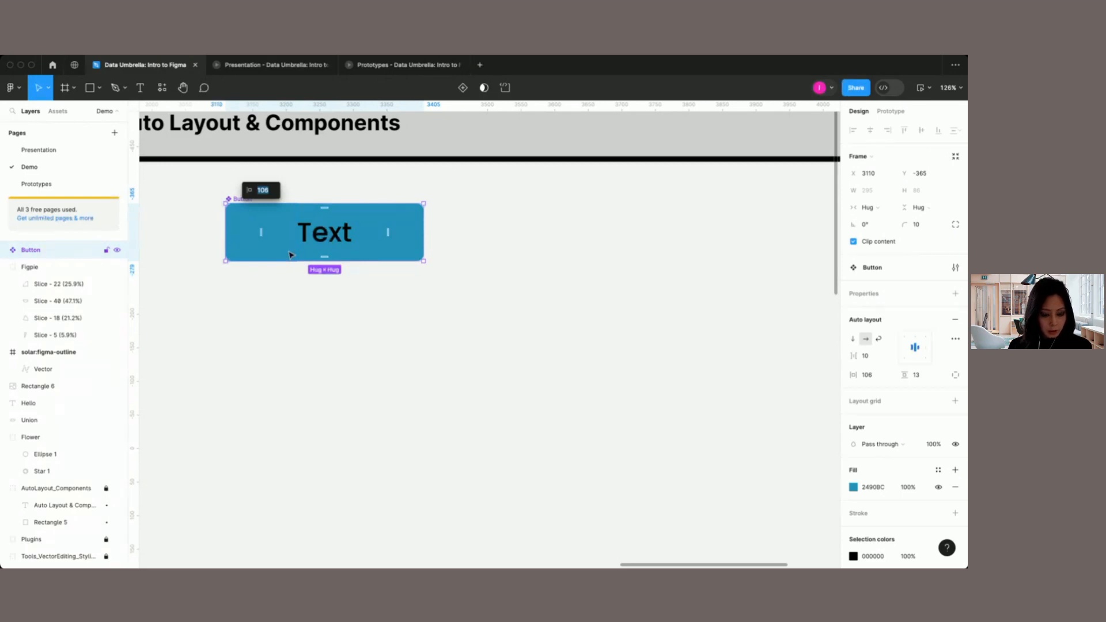
pyautogui.hotkey('ctrl', 'd')
pyautogui.moveTo(289, 254); pyautogui.dragTo(291, 311)
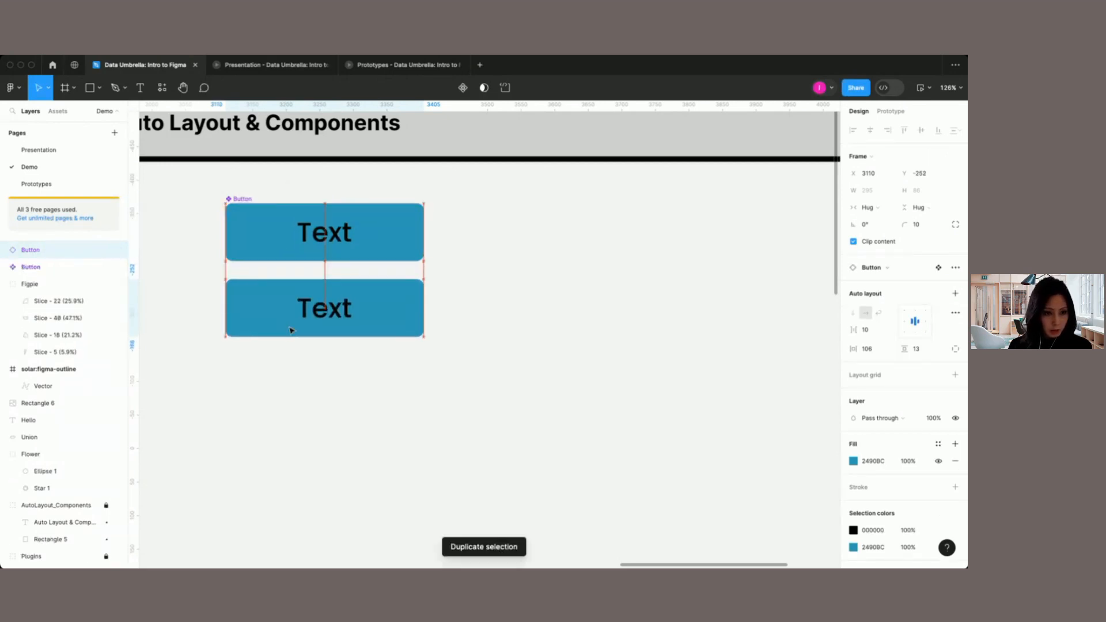
# Step: Insert another Button instance from the local components and align it below the second button at about Y -139
pyautogui.click(59, 113)
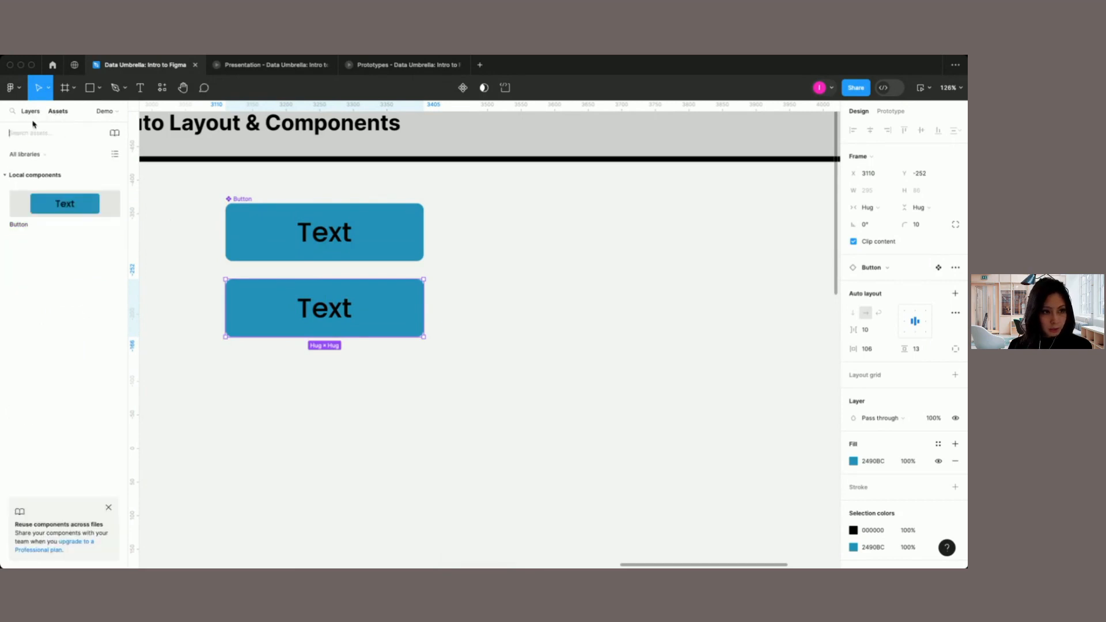
pyautogui.click(52, 211)
pyautogui.click(210, 293)
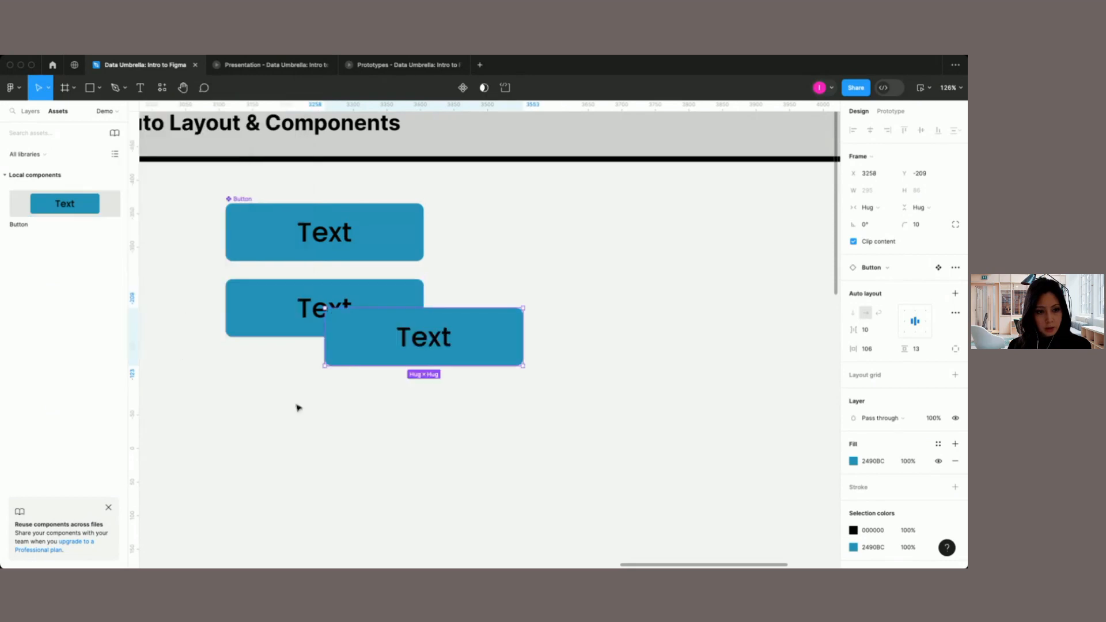
pyautogui.moveTo(487, 344); pyautogui.dragTo(388, 386)
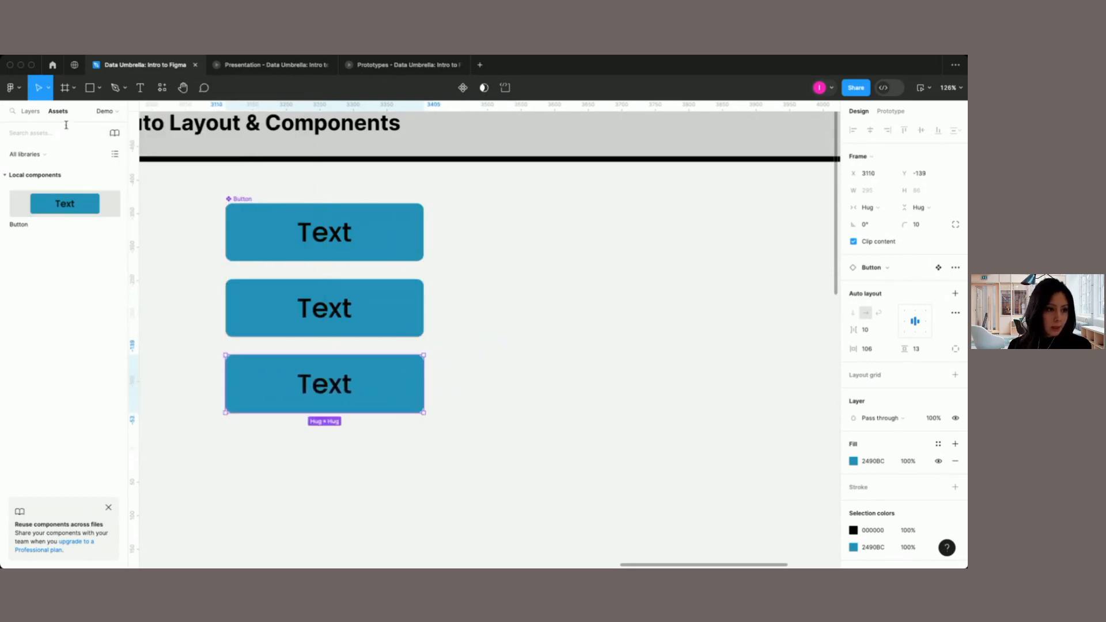
# Step: Show the layer list, jump from the third Button instance to its main component, and return to the instance
pyautogui.click(30, 112)
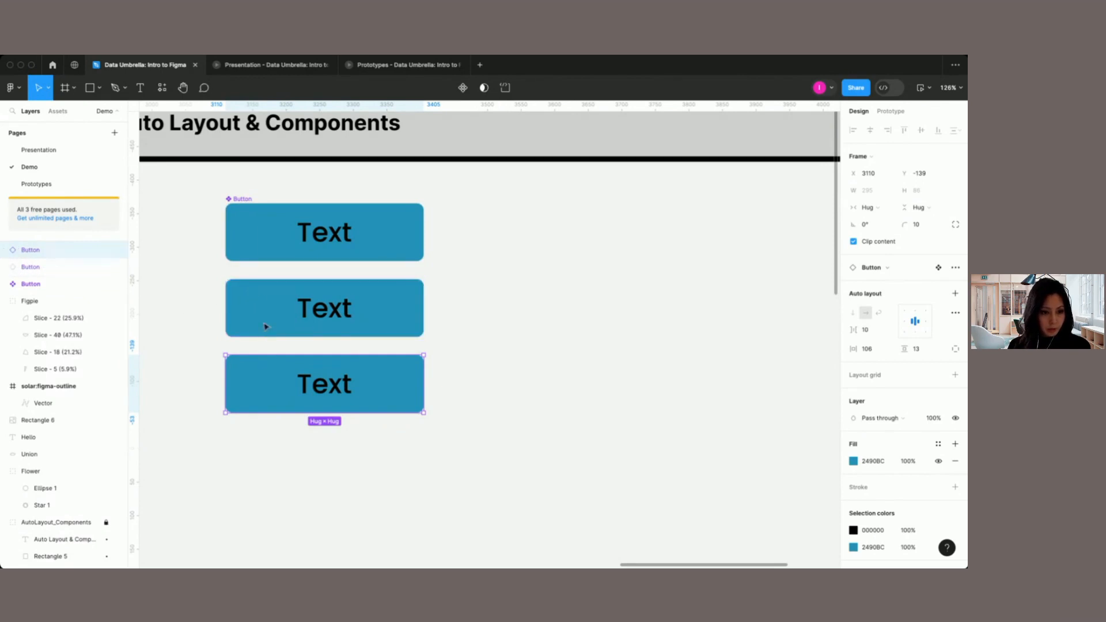
pyautogui.scroll(2, 258, 378)
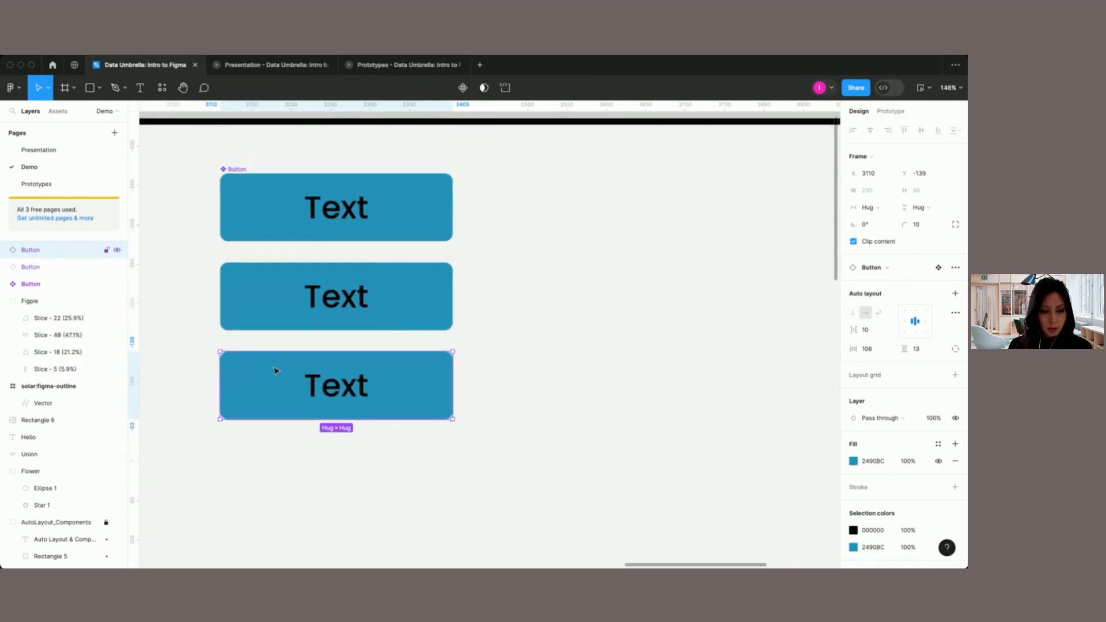
pyautogui.rightClick(275, 370)
pyautogui.click(248, 381)
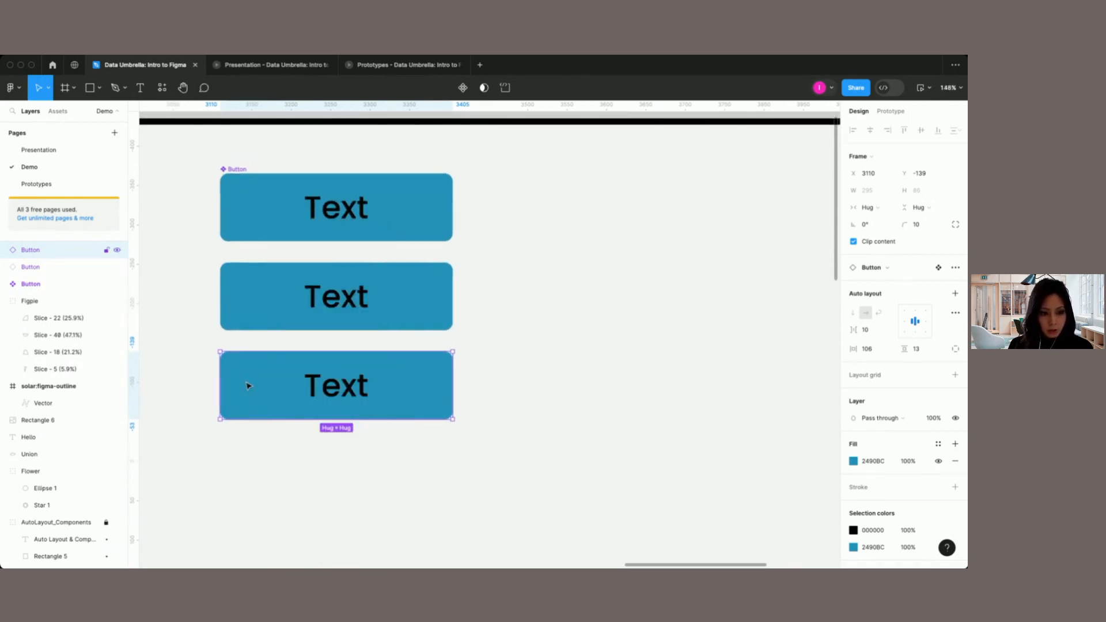
pyautogui.rightClick(246, 385)
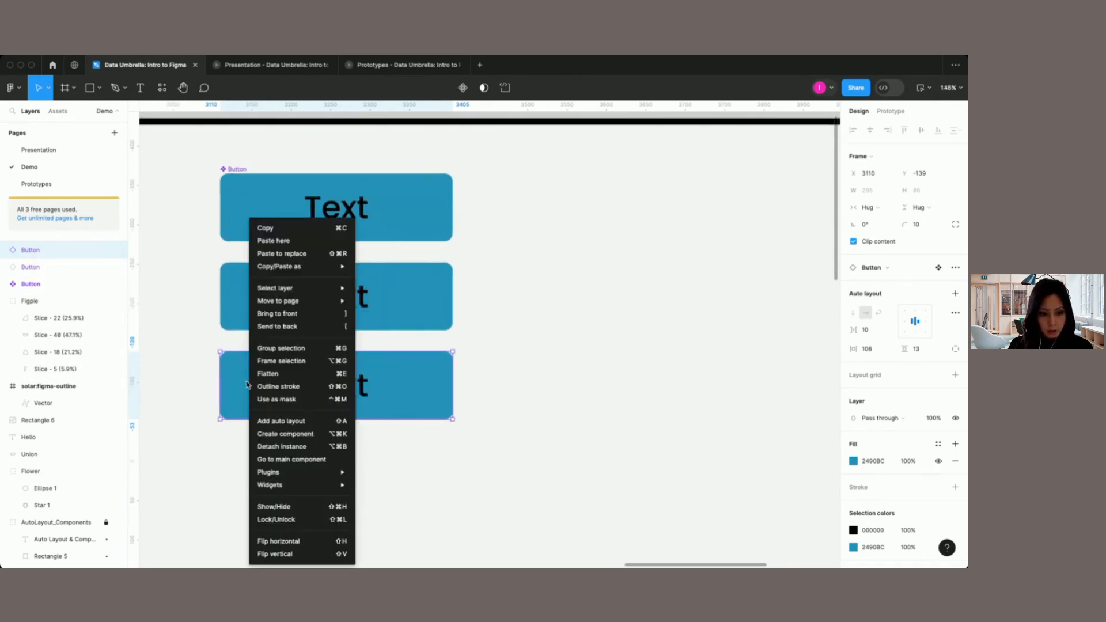
pyautogui.click(287, 460)
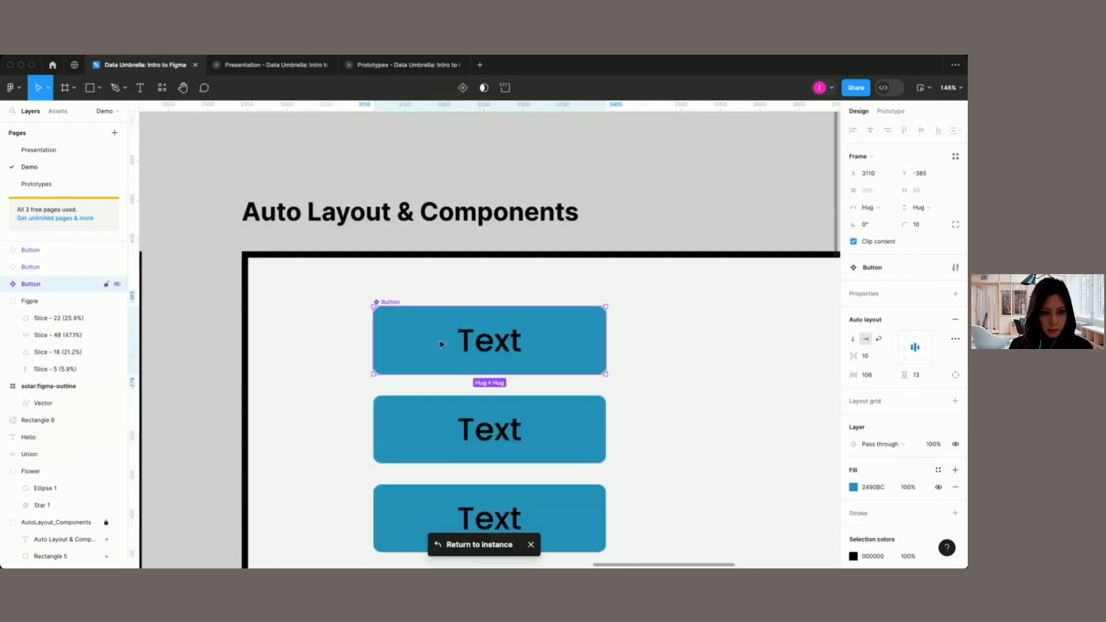
pyautogui.click(480, 546)
pyautogui.scroll(2, 484, 352)
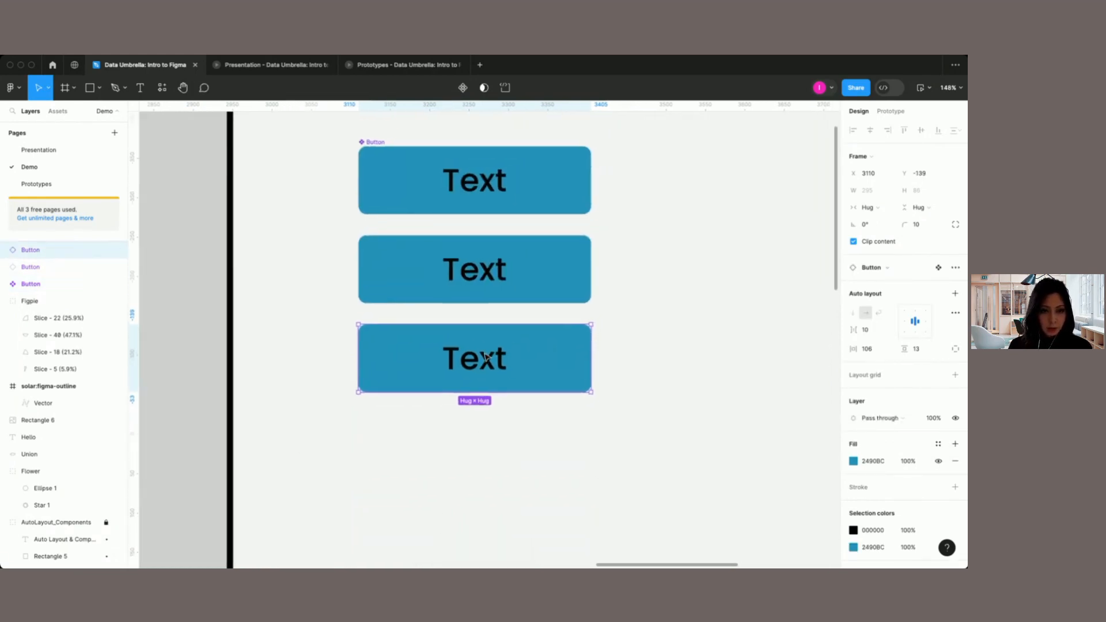
# Step: Change the label of the second Button instance to "Subscribe"
pyautogui.click(432, 204)
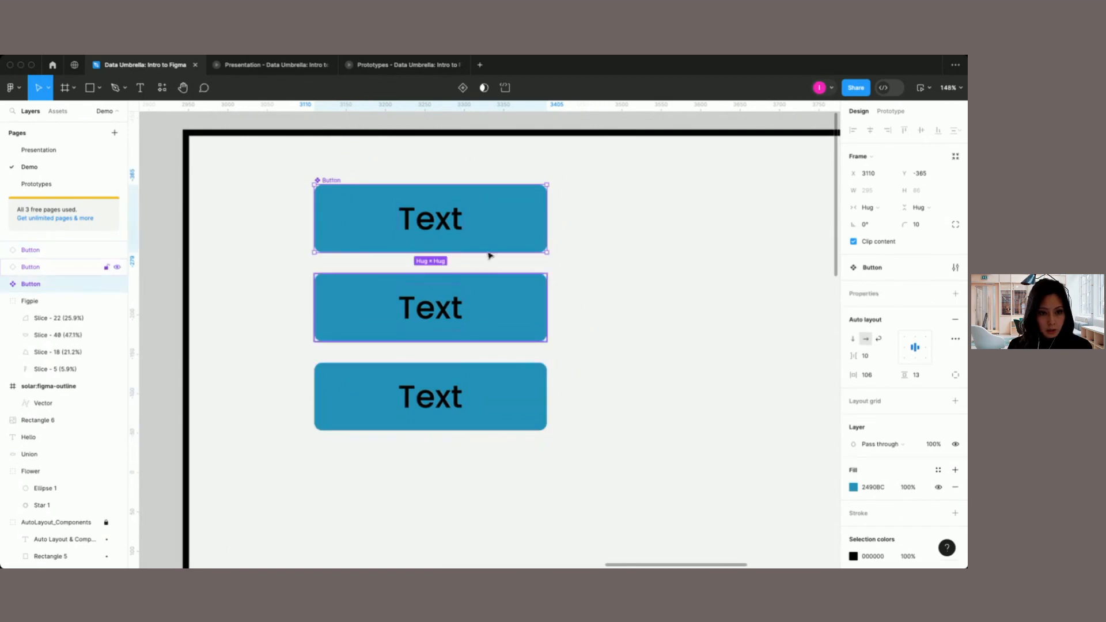
pyautogui.click(430, 316)
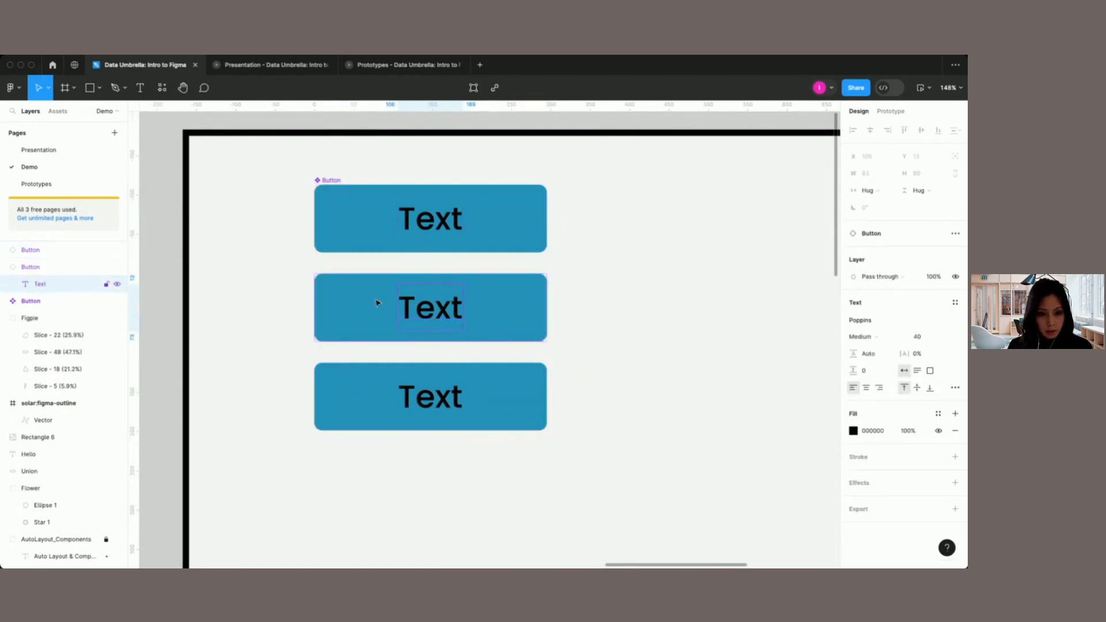
pyautogui.doubleClick(439, 307)
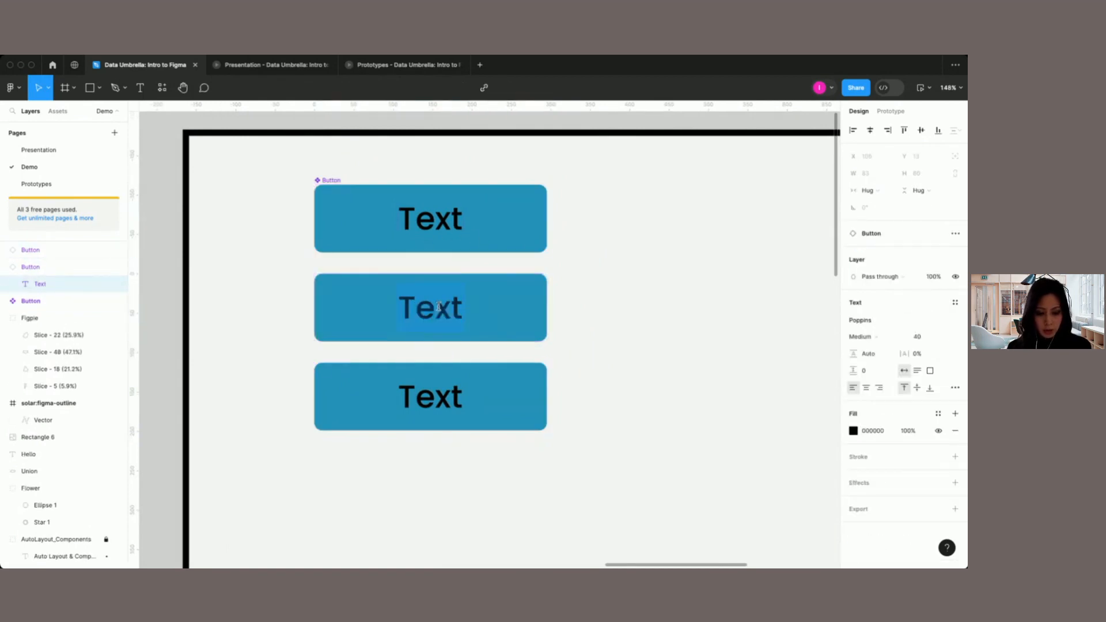
pyautogui.write('Sub')
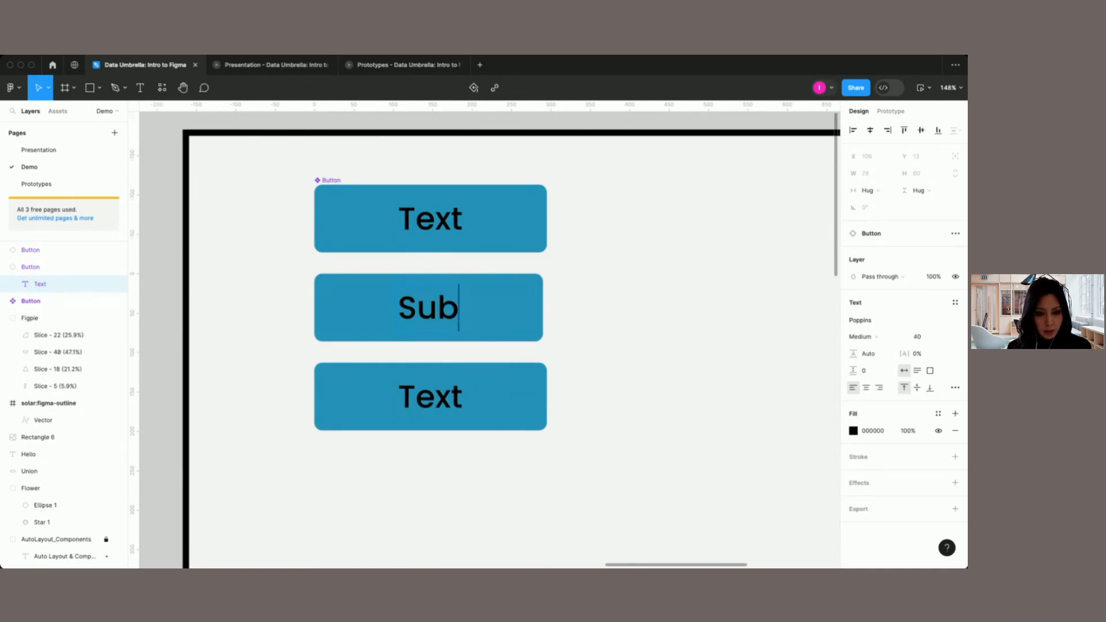
pyautogui.write('scribe')
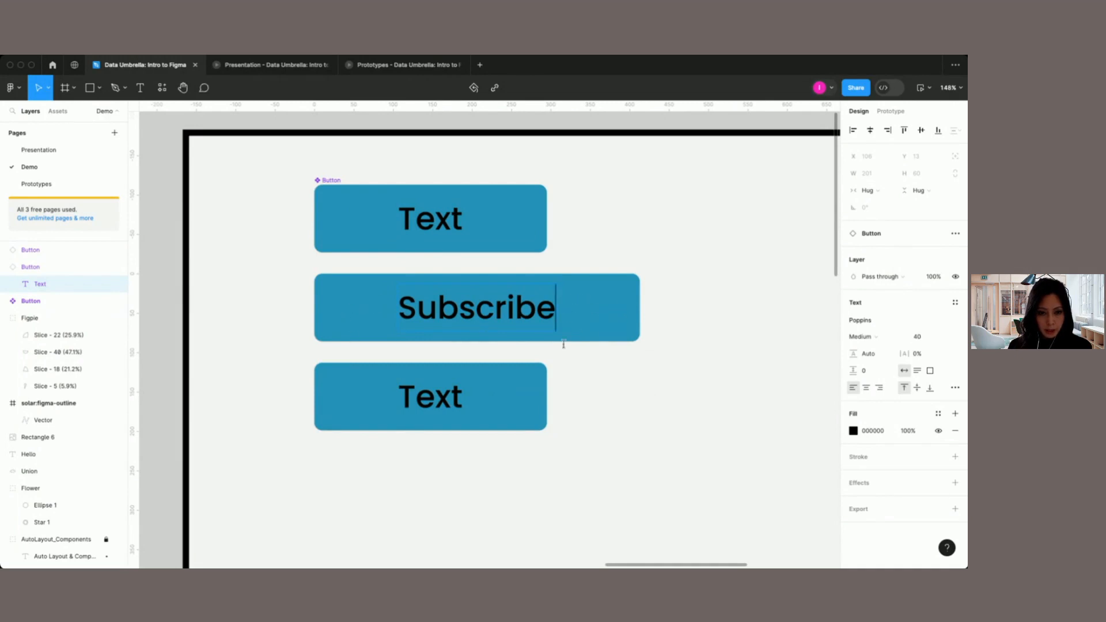
pyautogui.press('Escape')
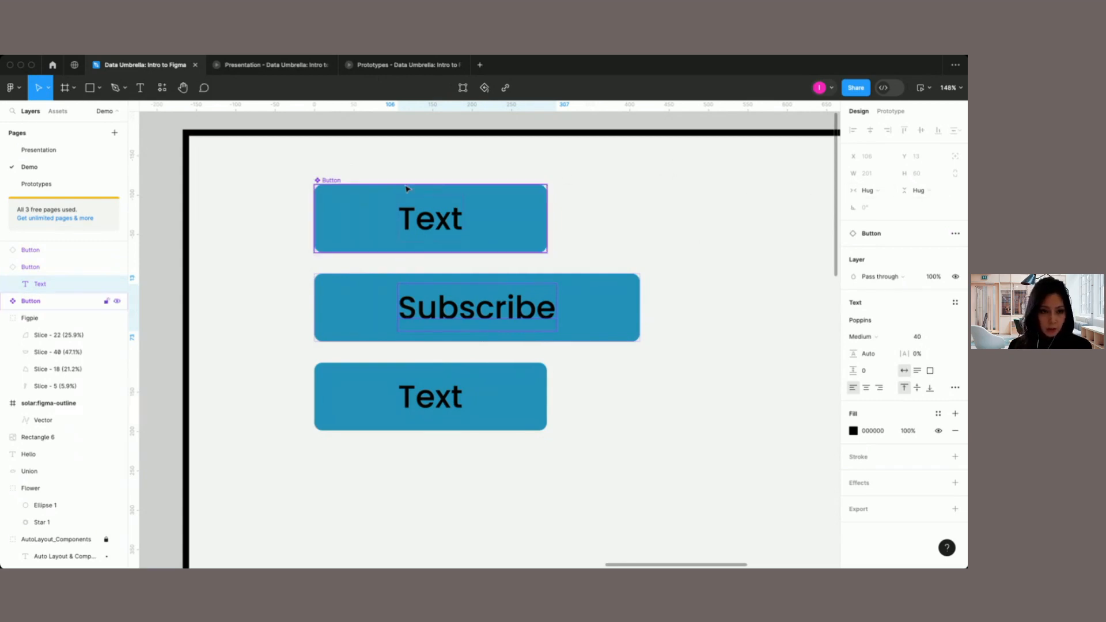
# Step: Set both the height and the width sizing of the main Button component to Fixed
pyautogui.click(331, 182)
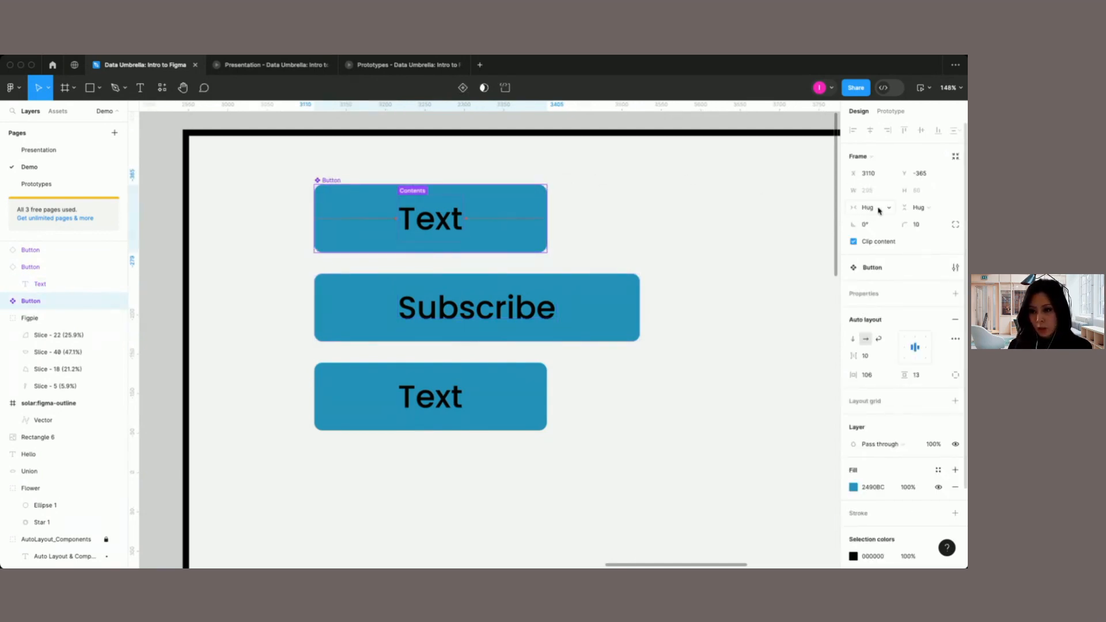
pyautogui.click(942, 209)
pyautogui.click(933, 198)
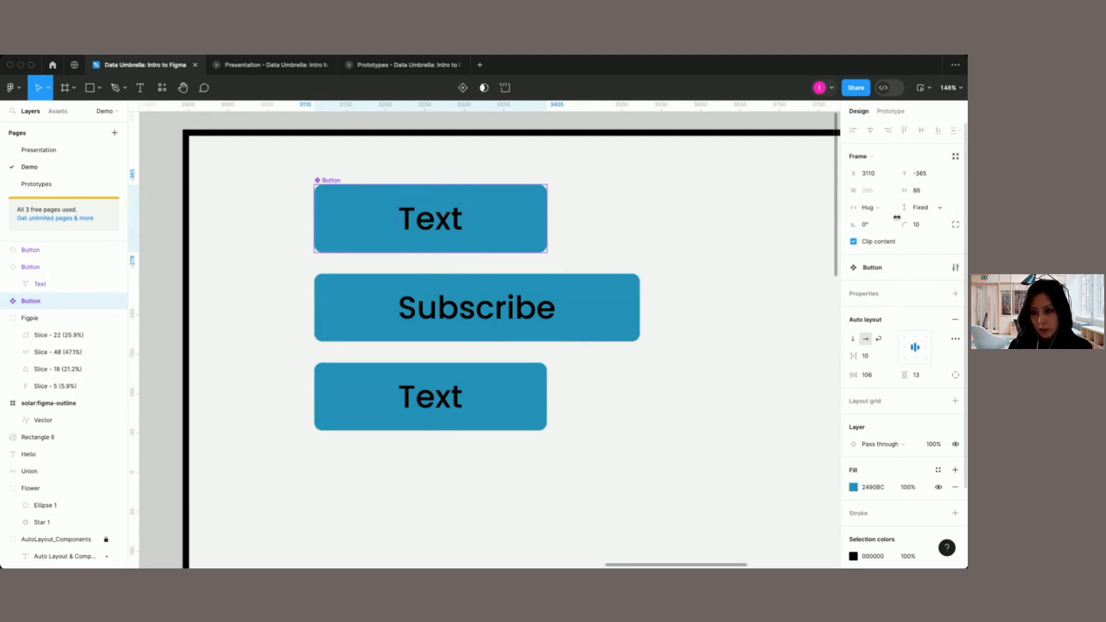
pyautogui.click(889, 209)
pyautogui.click(886, 200)
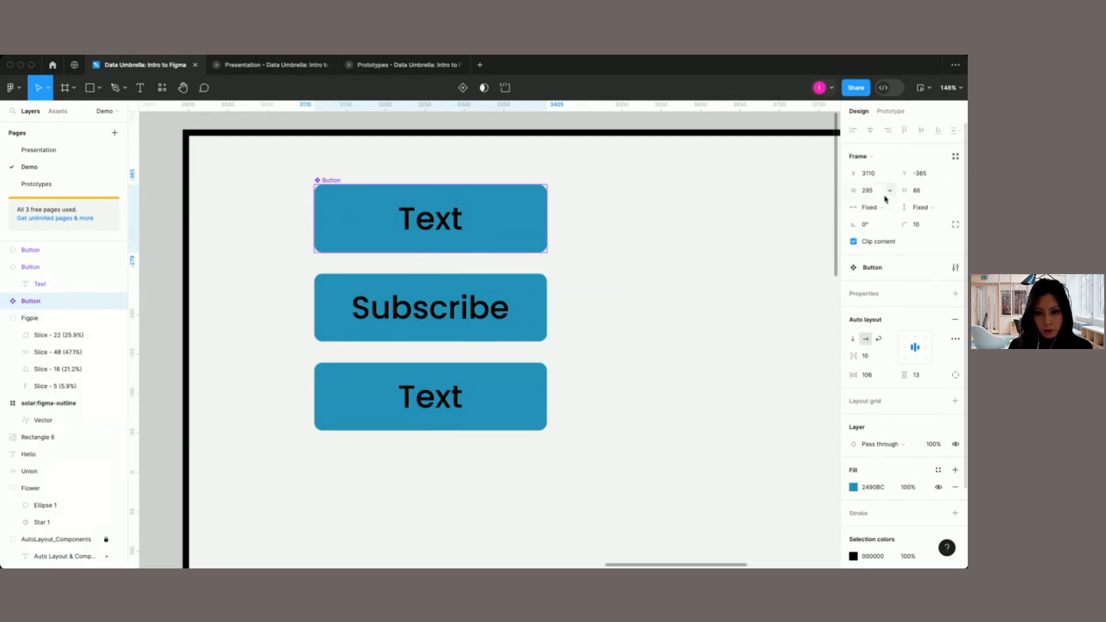
# Step: Change the label of the third Button instance to "Follow Us"
pyautogui.doubleClick(433, 403)
pyautogui.doubleClick(431, 401)
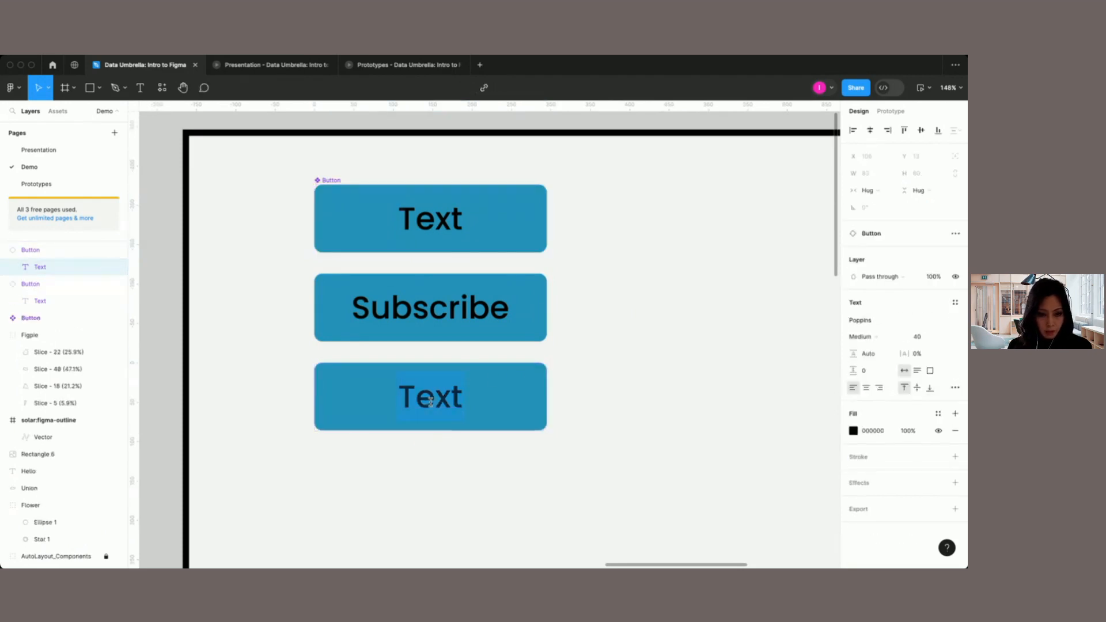
pyautogui.write('Follow Us')
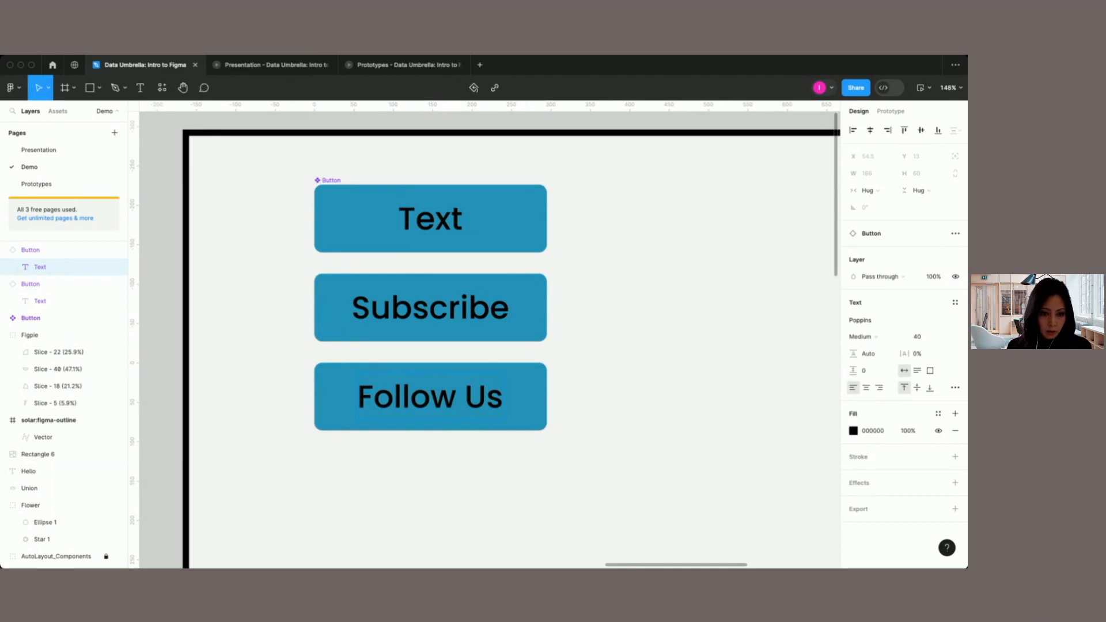
pyautogui.press('Escape')
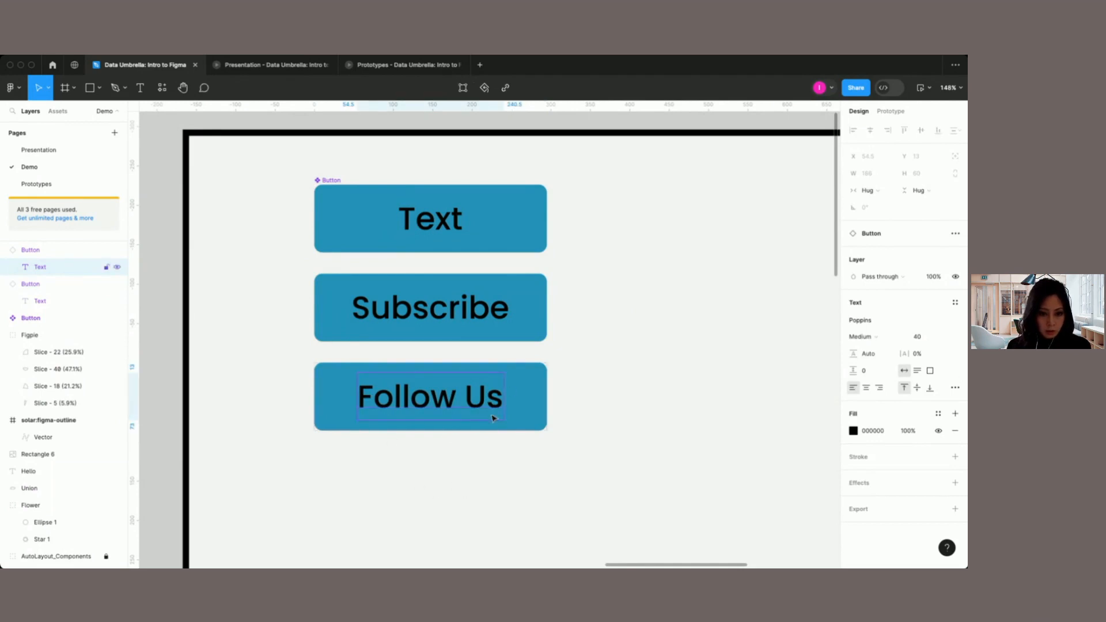
# Step: Change the fill of the Follow Us instance to the yellow document color F4BE4F
pyautogui.click(546, 385)
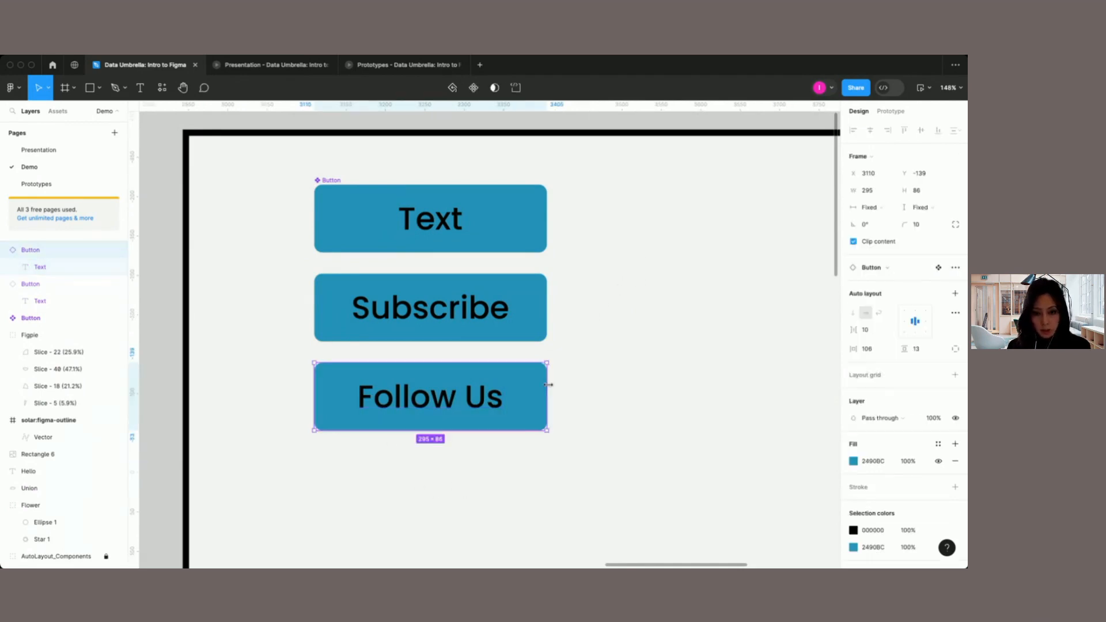
pyautogui.click(853, 461)
pyautogui.click(815, 550)
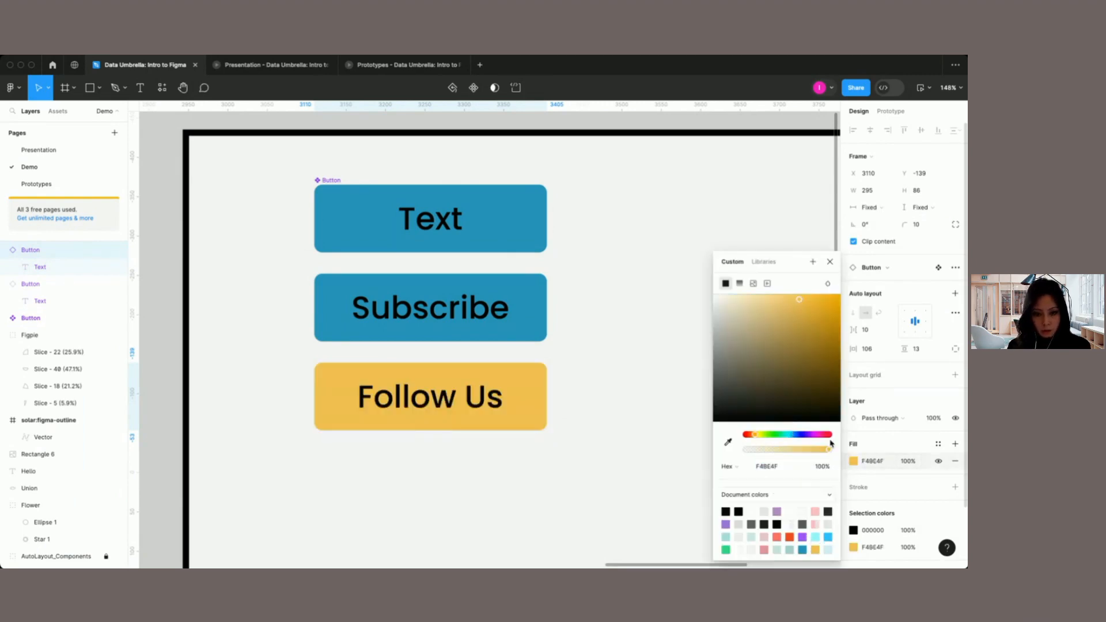
pyautogui.click(830, 261)
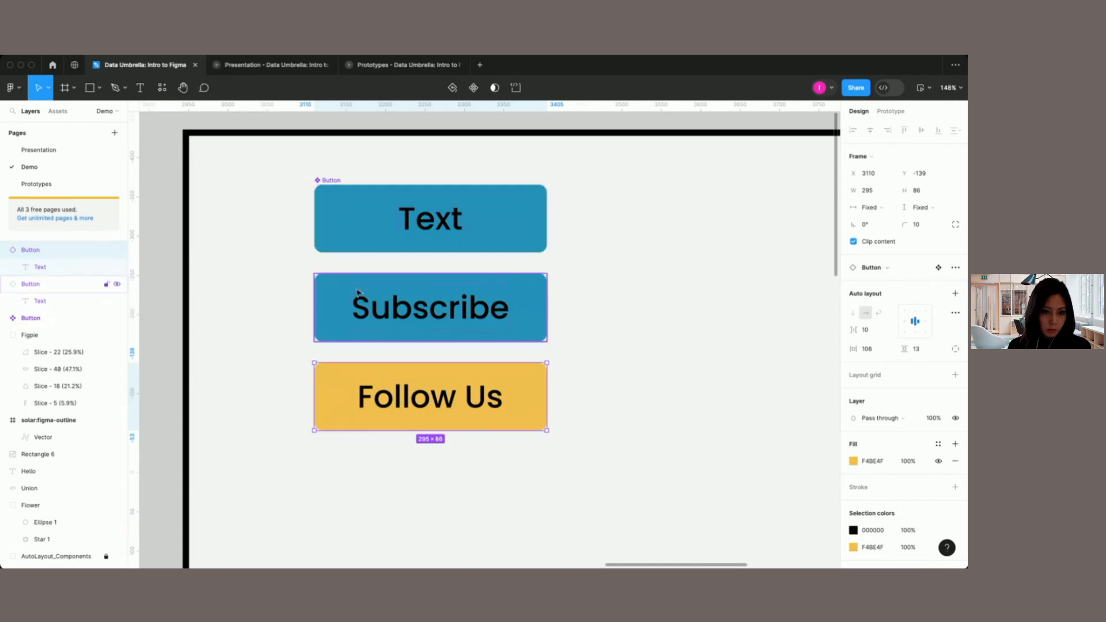
# Step: Change the fill of the main Button component to the purple document color 9F78DE
pyautogui.click(331, 182)
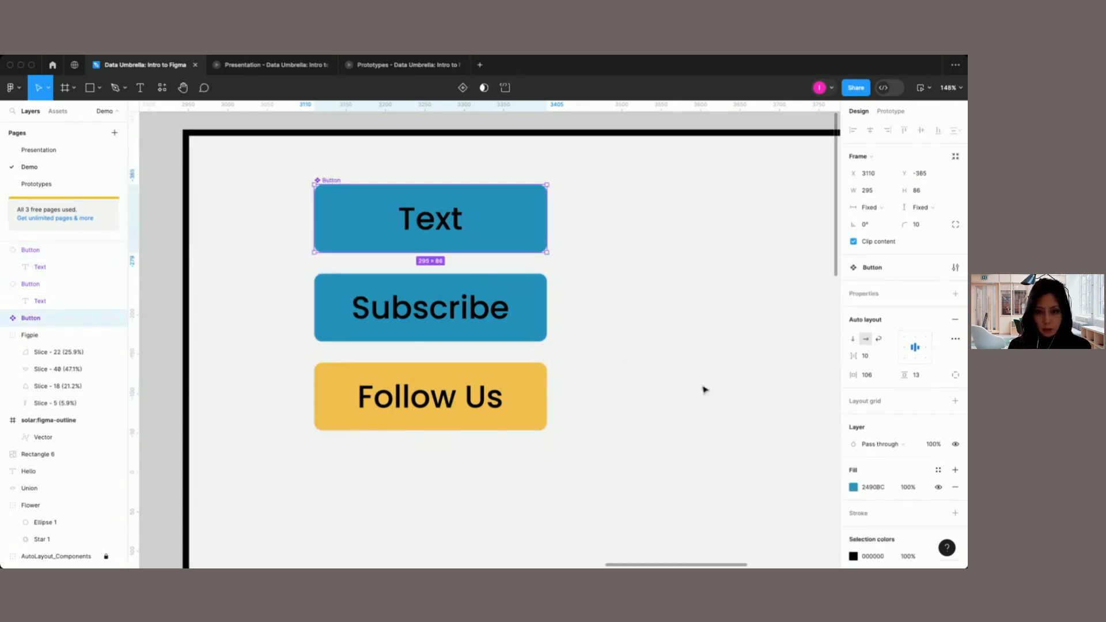
pyautogui.click(854, 487)
pyautogui.click(727, 524)
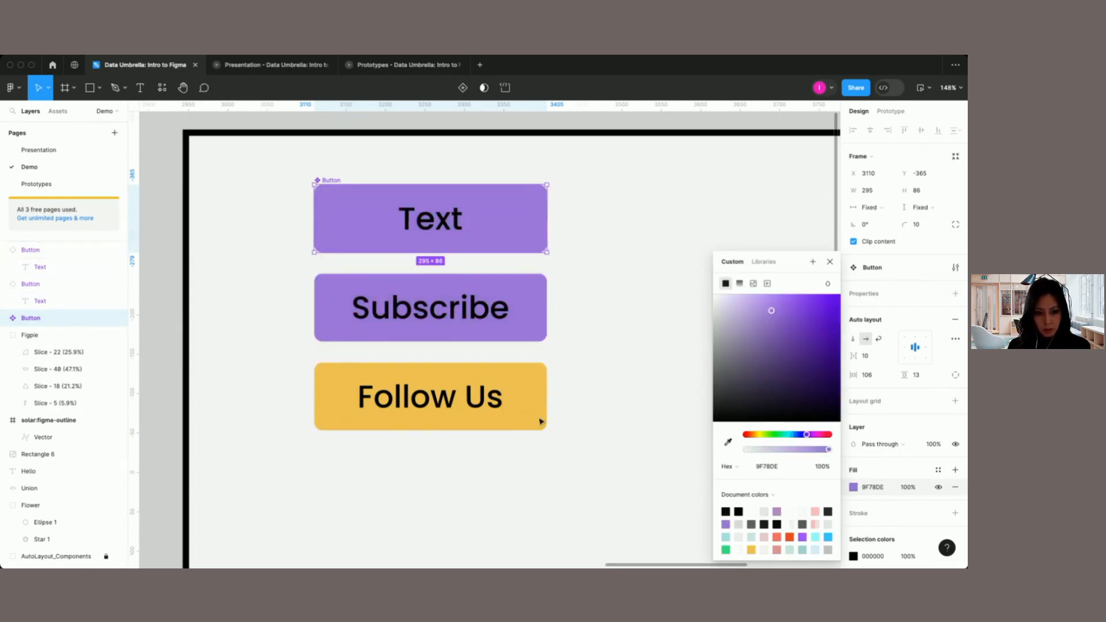
pyautogui.click(831, 262)
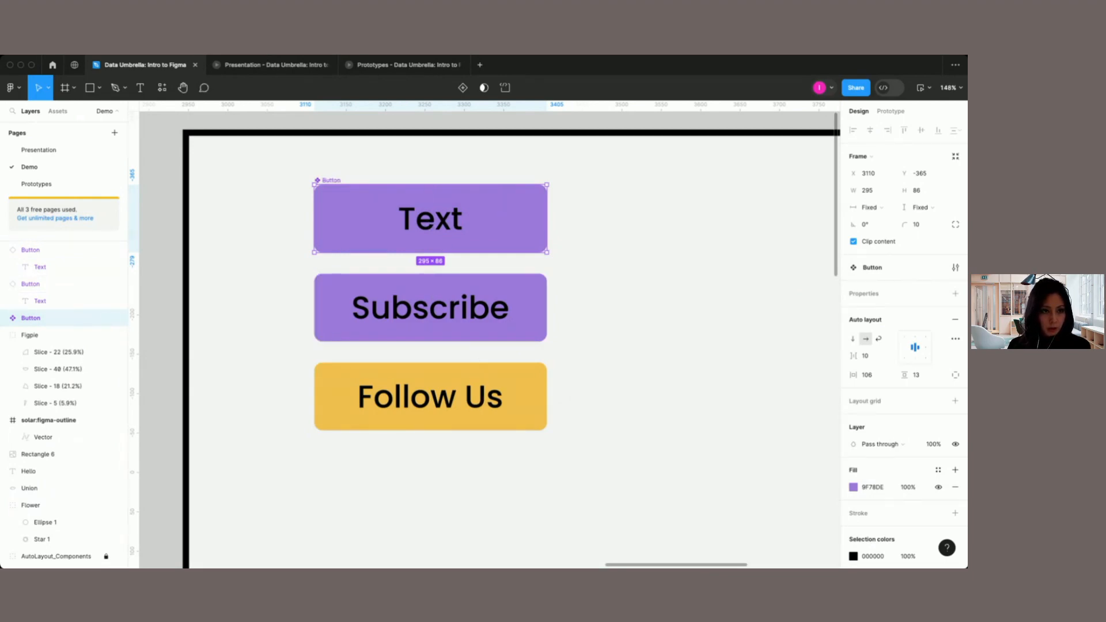
# Step: Import the icon-park-solid:figma-mask icon from Iconify into the main Button component, with height 40 and color #111
pyautogui.click(257, 67)
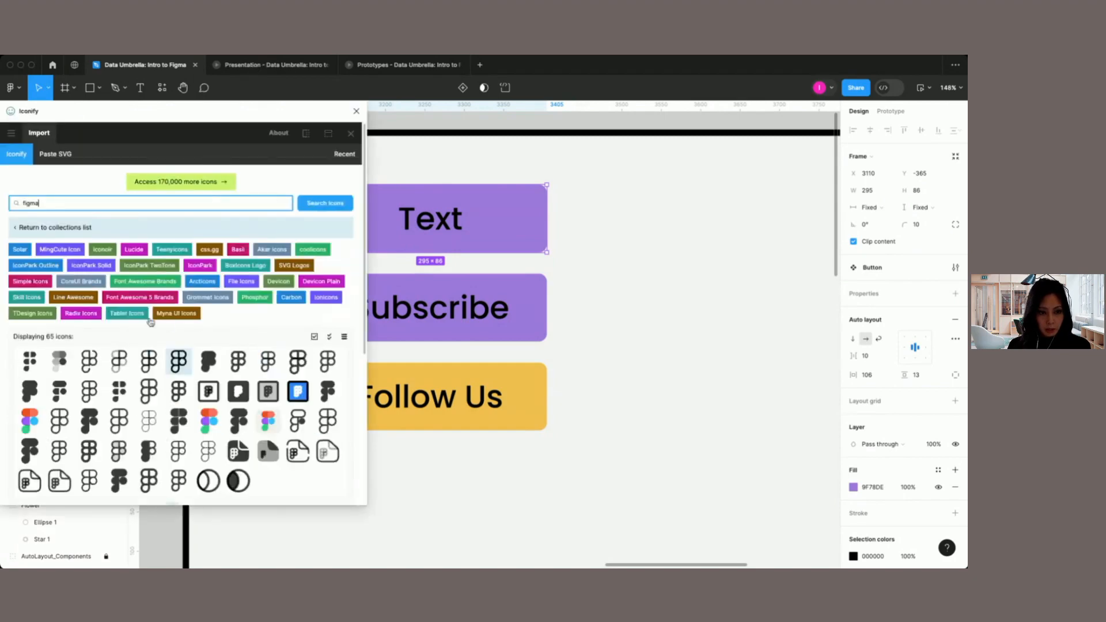
pyautogui.click(236, 484)
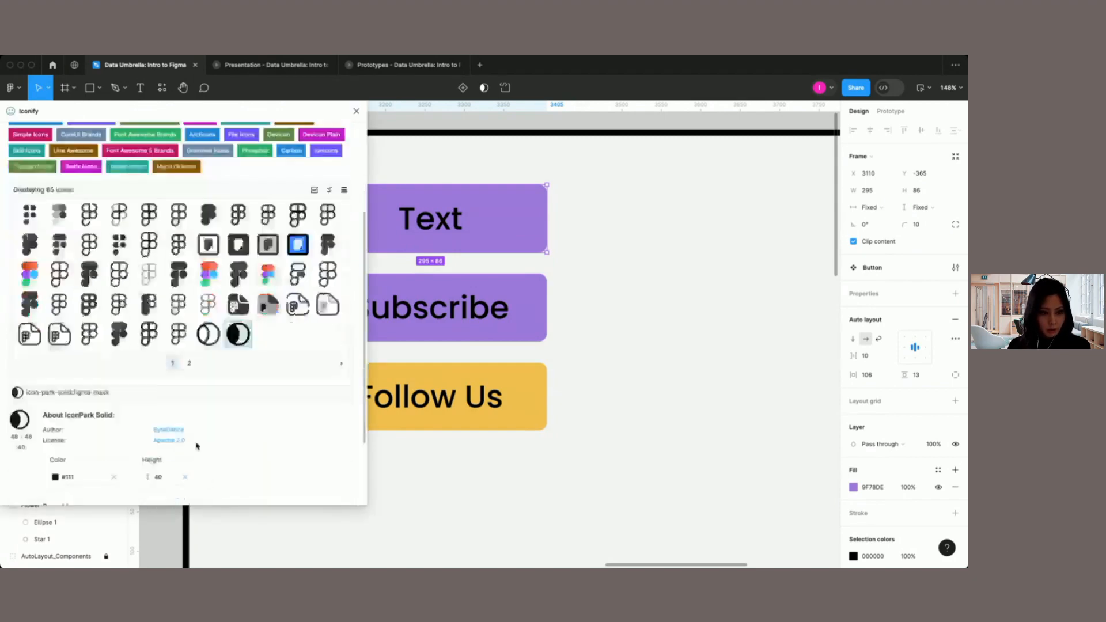
pyautogui.click(195, 488)
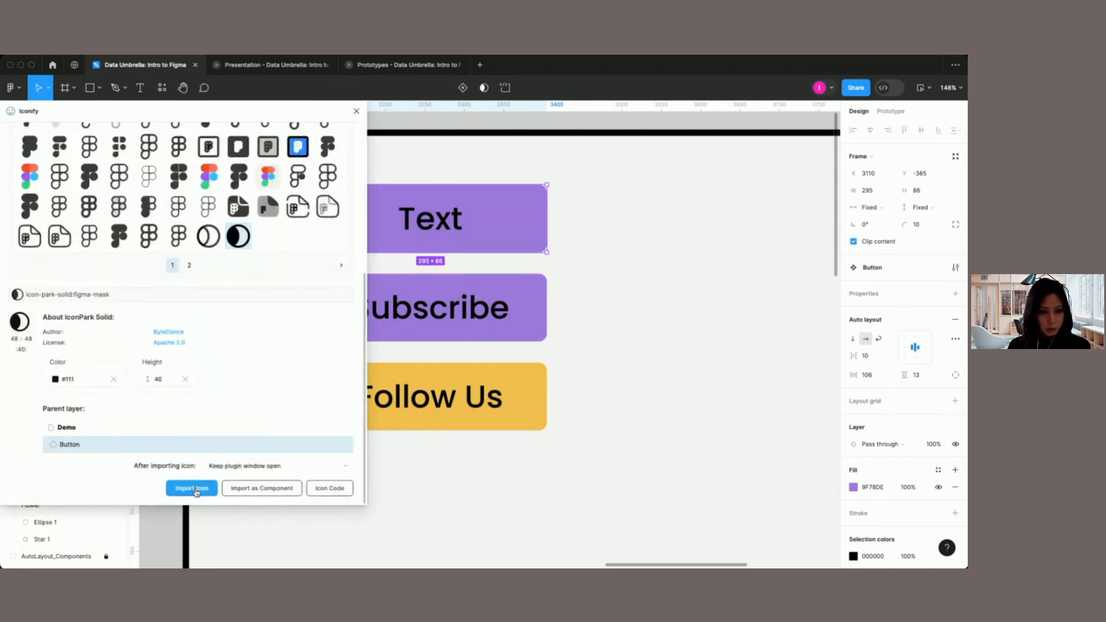
pyautogui.click(356, 111)
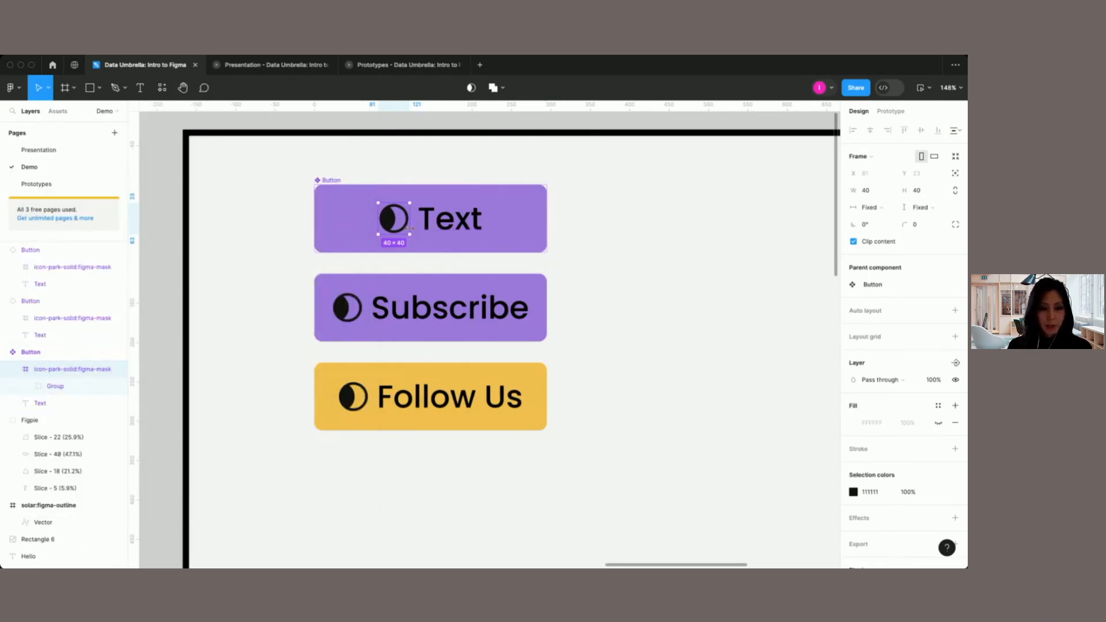
# Step: Set the auto layout spacing between the icon and the text in the main Button component to 13
pyautogui.click(425, 223)
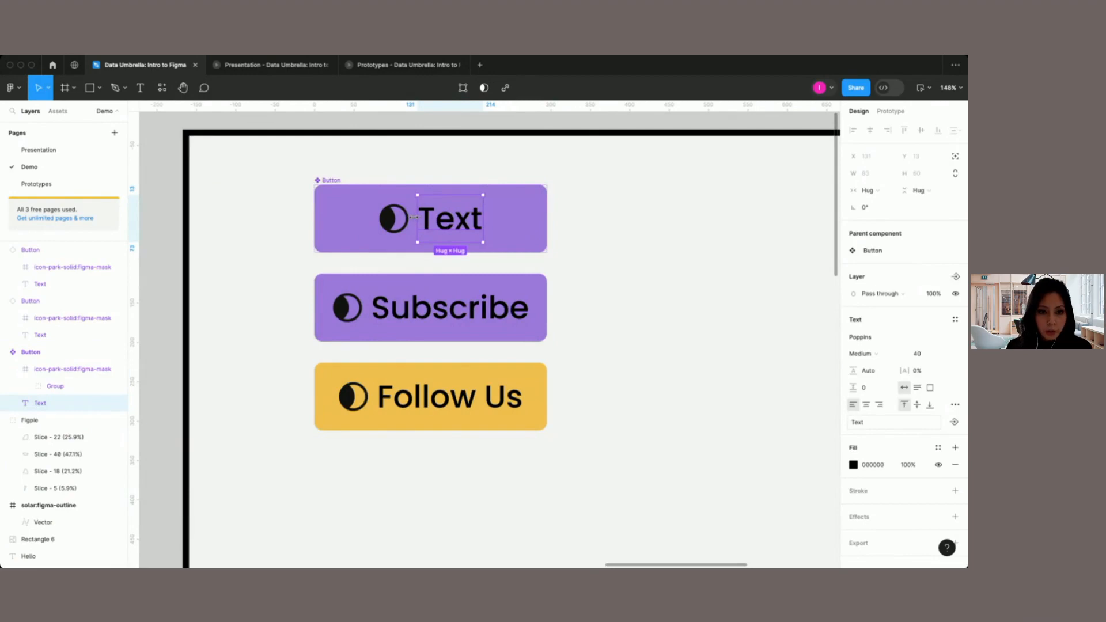
pyautogui.click(414, 219)
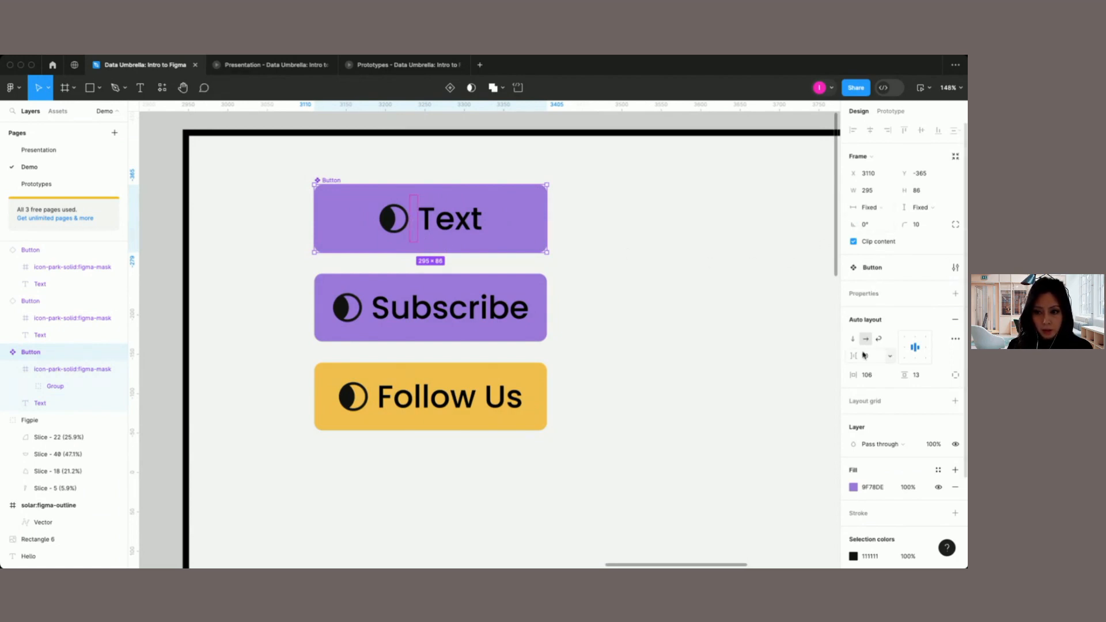
pyautogui.moveTo(857, 357); pyautogui.dragTo(861, 357)
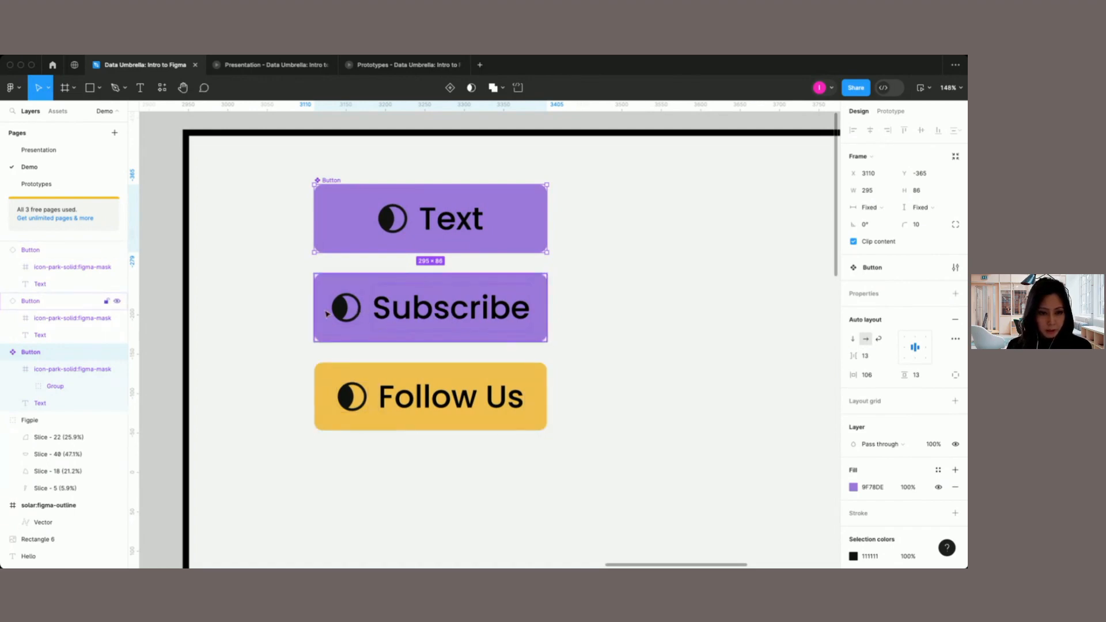
# Step: Hide the icon-park-solid:figma-mask icon in the Subscribe button instance and rename the instance layer as Subscribe
pyautogui.click(414, 312)
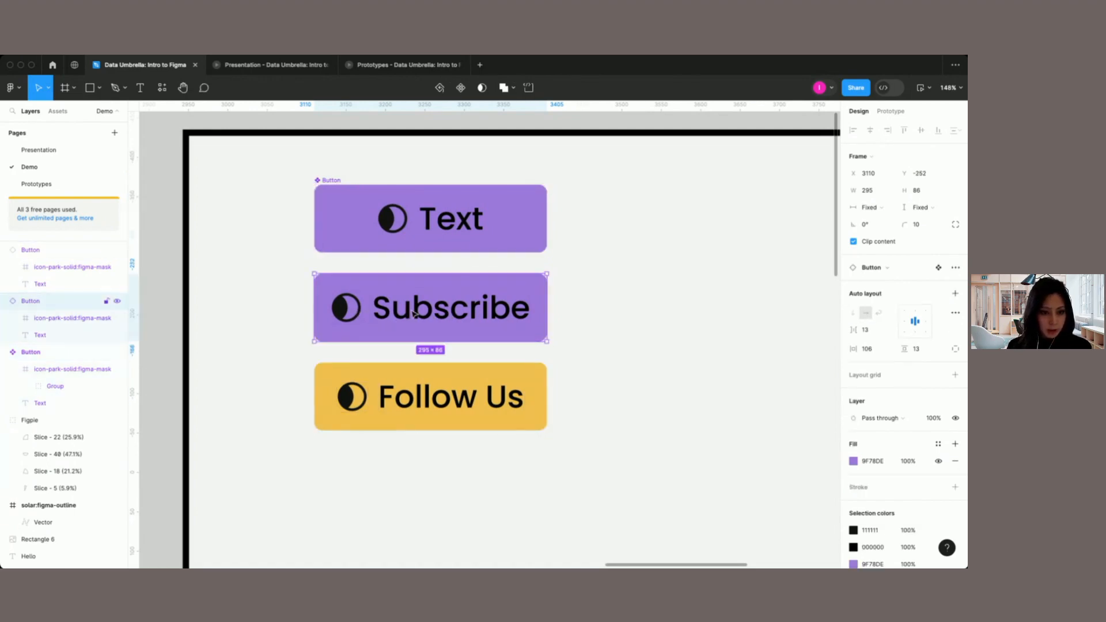
pyautogui.click(117, 318)
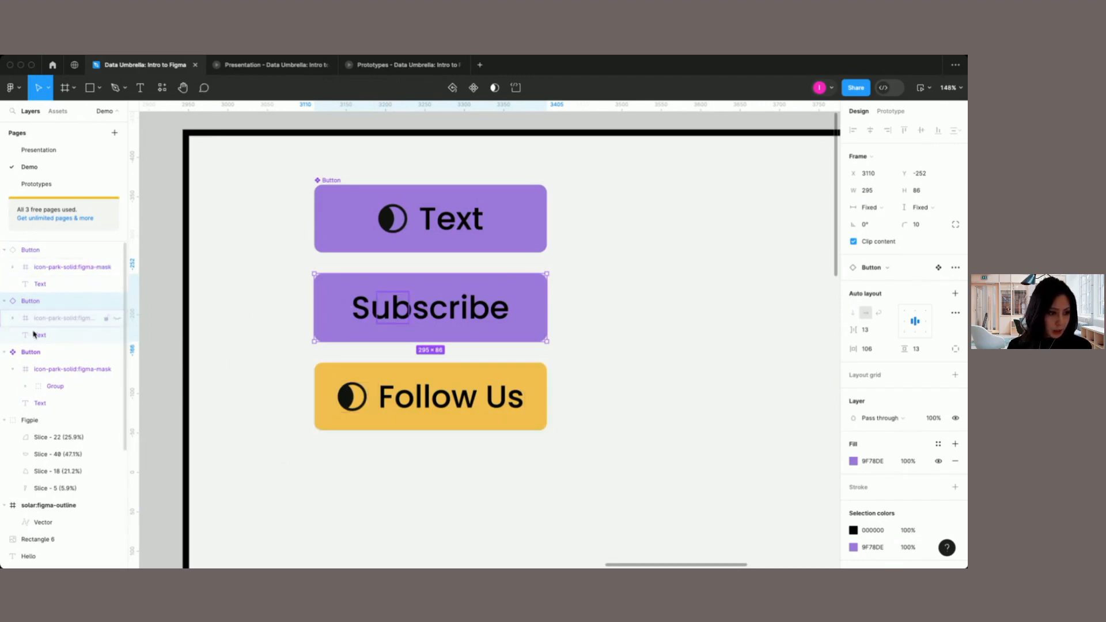
pyautogui.doubleClick(28, 302)
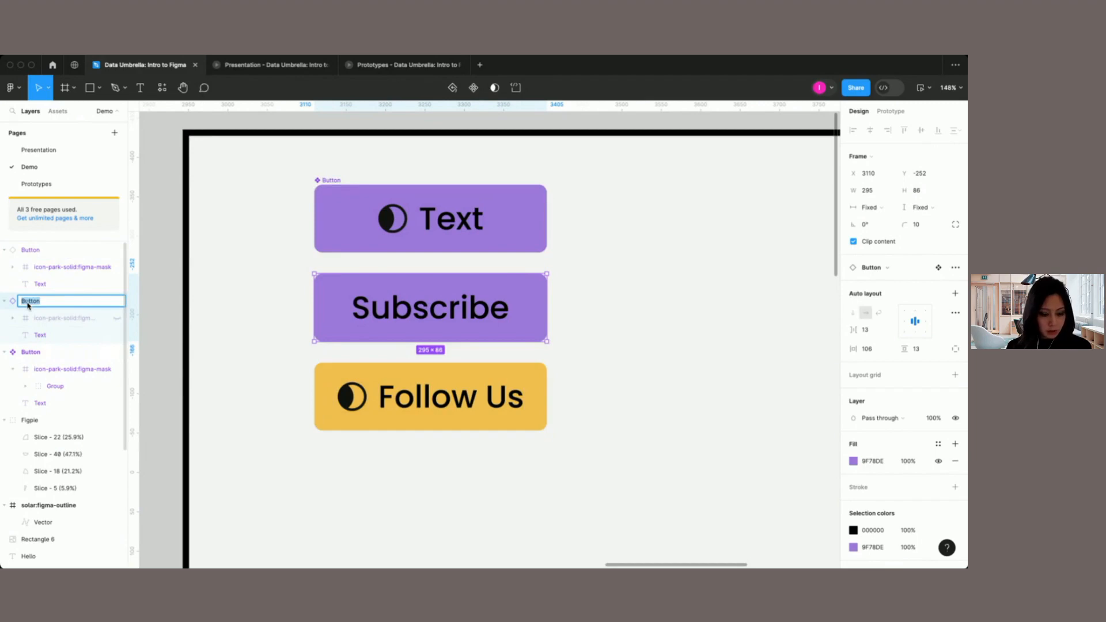
pyautogui.write('Subscribe')
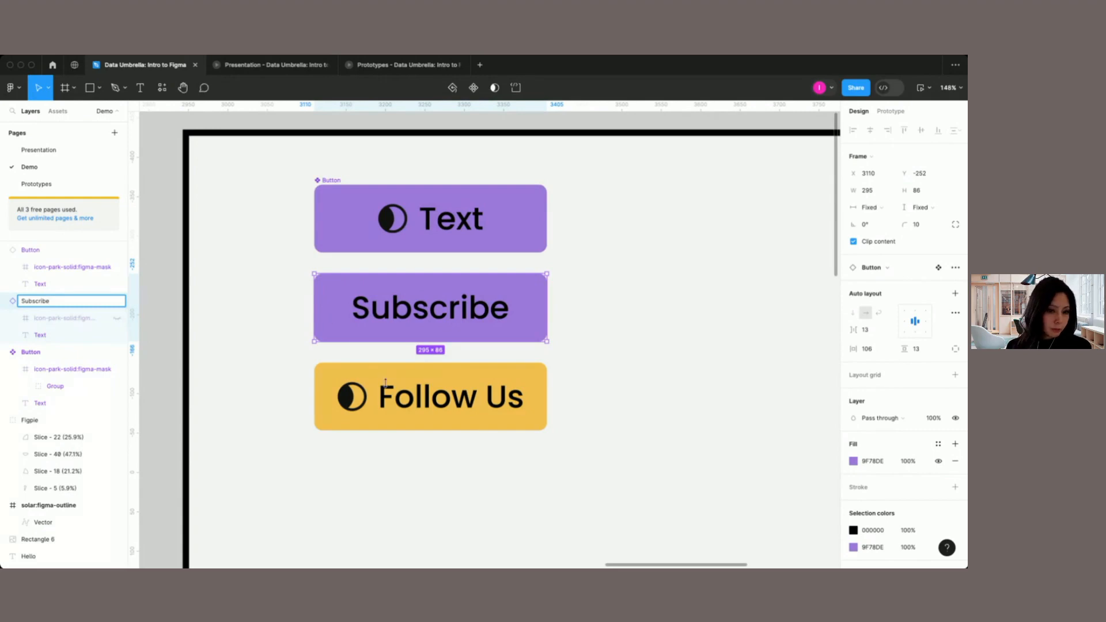
# Step: Rename the layer of the yellow Follow Us button instance as Follow
pyautogui.click(34, 250)
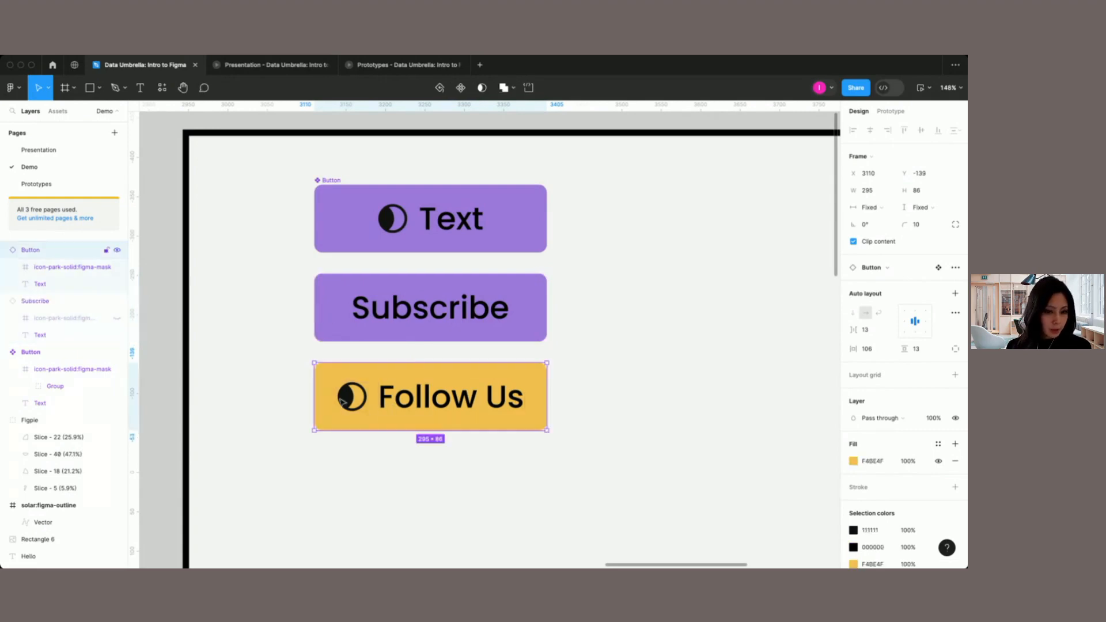
pyautogui.doubleClick(36, 250)
pyautogui.write('Foll')
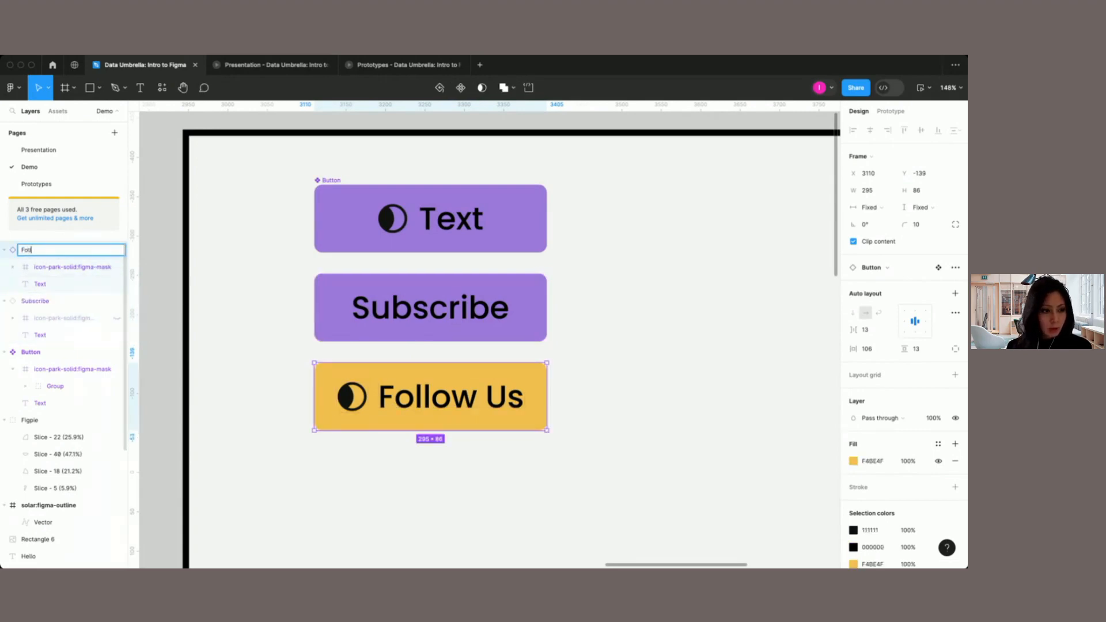
pyautogui.write('ow')
pyautogui.click(596, 351)
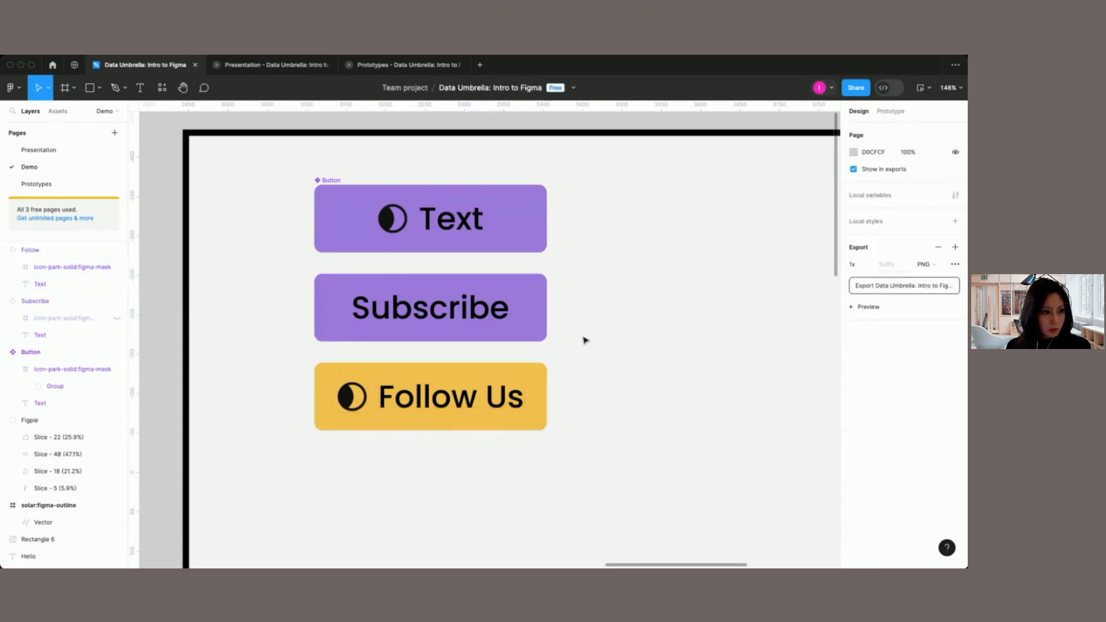
# Step: Duplicate the Subscribe button and place the copy beside it in the same row, at X 3446
pyautogui.click(478, 322)
pyautogui.press('super+d')
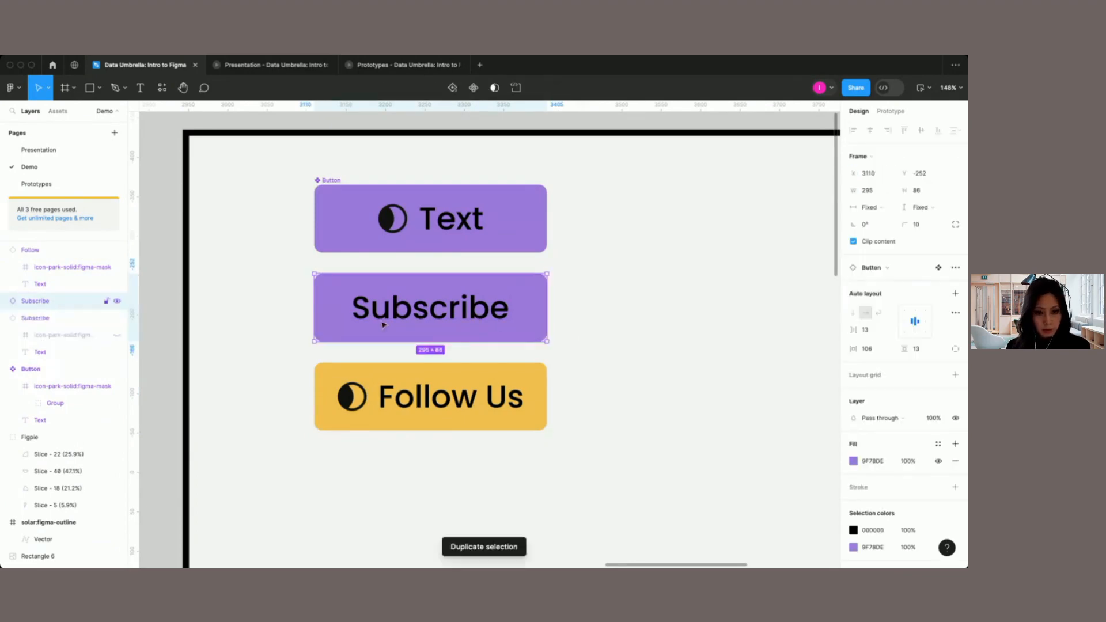
pyautogui.moveTo(383, 324); pyautogui.dragTo(646, 322)
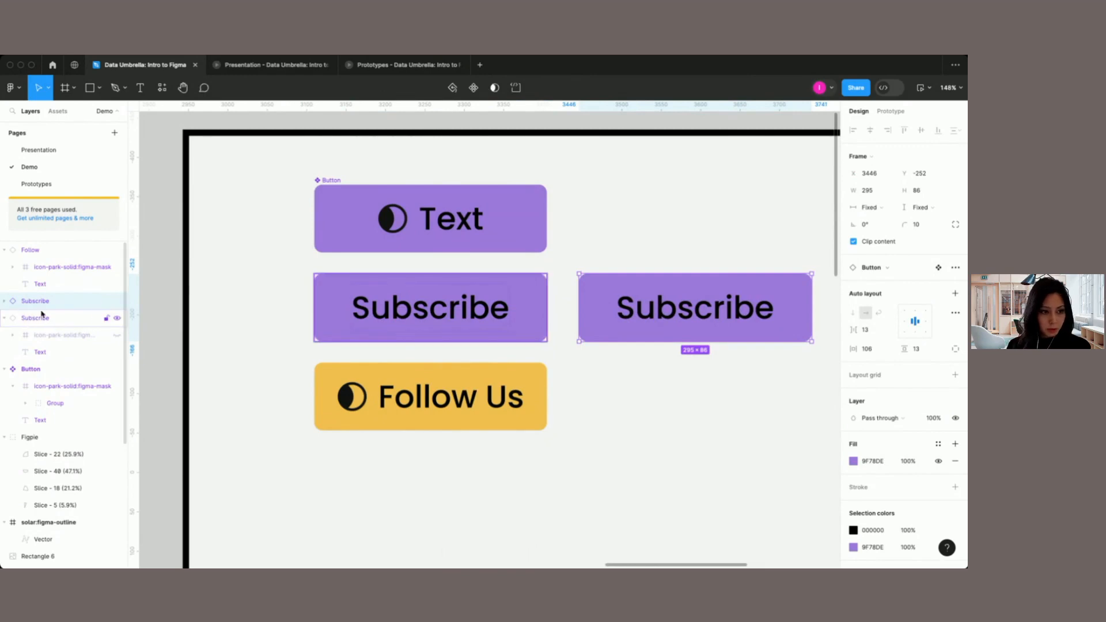
# Step: Duplicate the Follow Us button and place the copy beside it, directly beneath the Subscribe copy
pyautogui.hscroll(2, 398, 429)
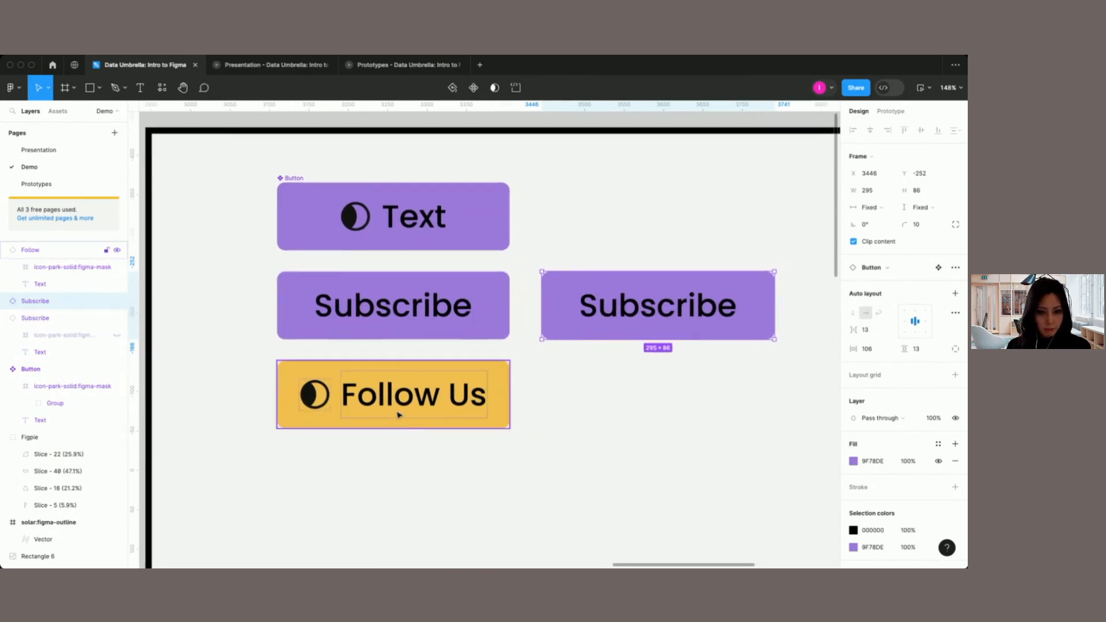
pyautogui.click(399, 417)
pyautogui.press('super+d')
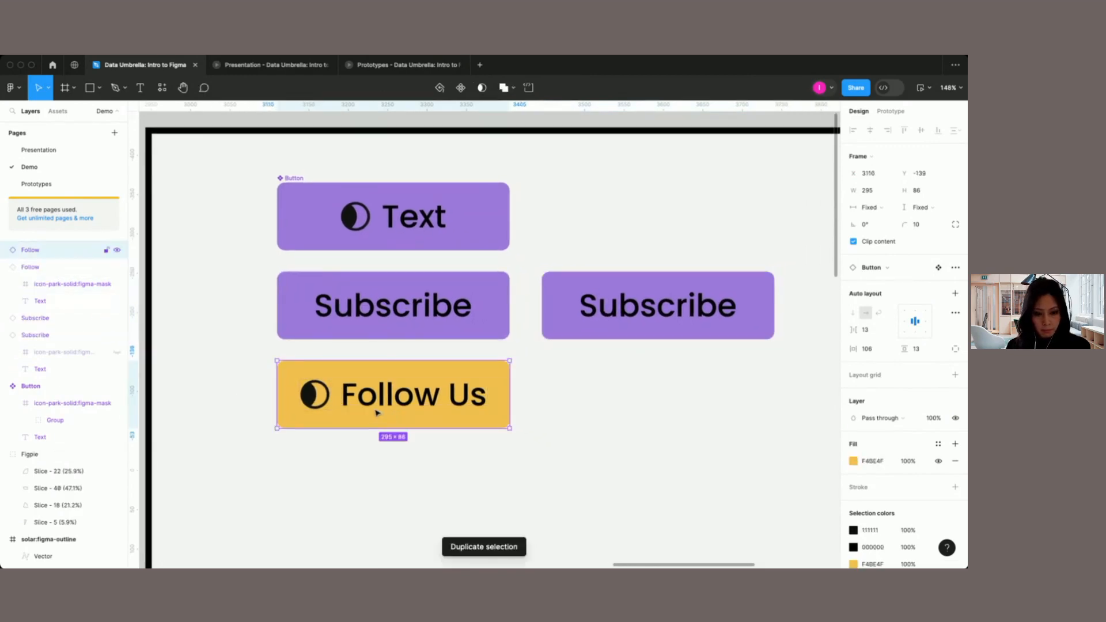
pyautogui.moveTo(381, 413); pyautogui.dragTo(641, 413)
pyautogui.click(599, 487)
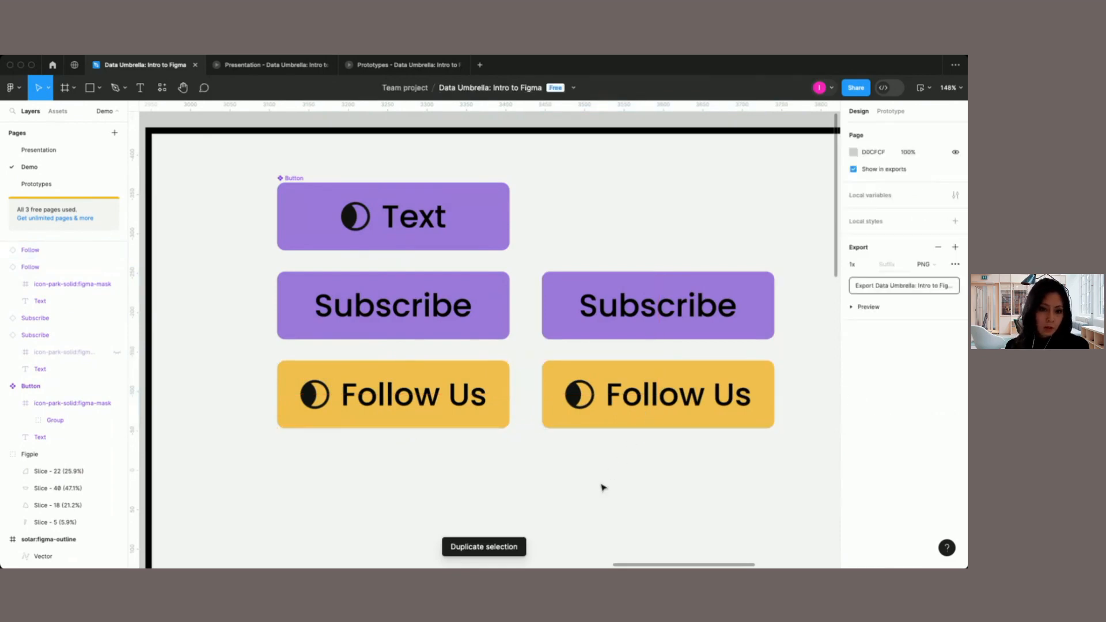
# Step: Switch from the Auto Layout & Components demo to the Prototypes page
pyautogui.scroll(-5, 601, 487)
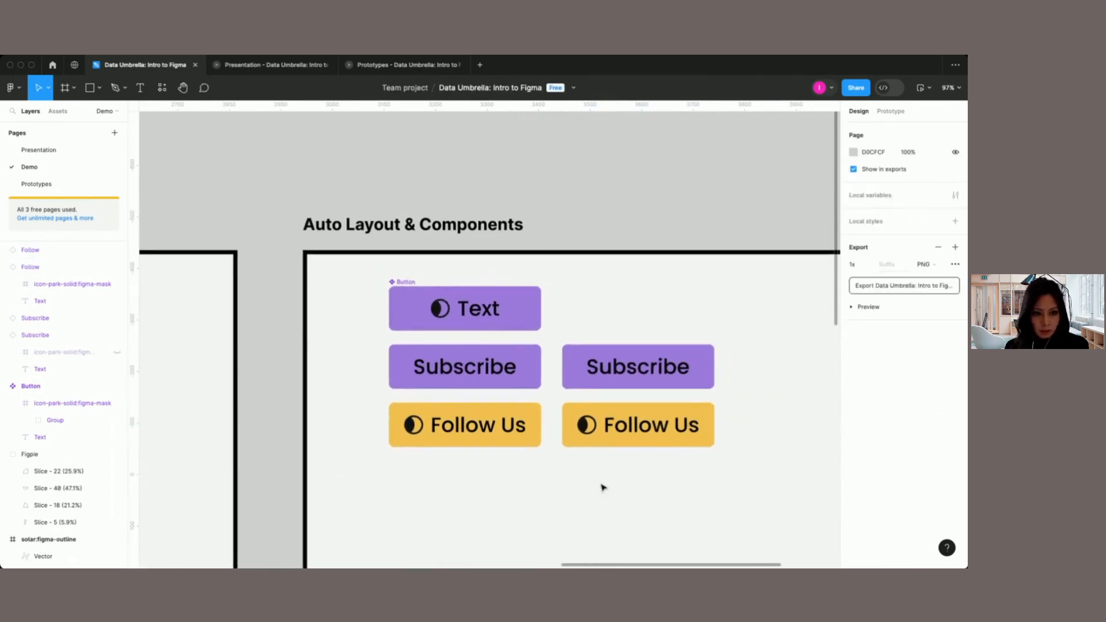
pyautogui.scroll(-2, 603, 488)
pyautogui.hscroll(-5, 601, 488)
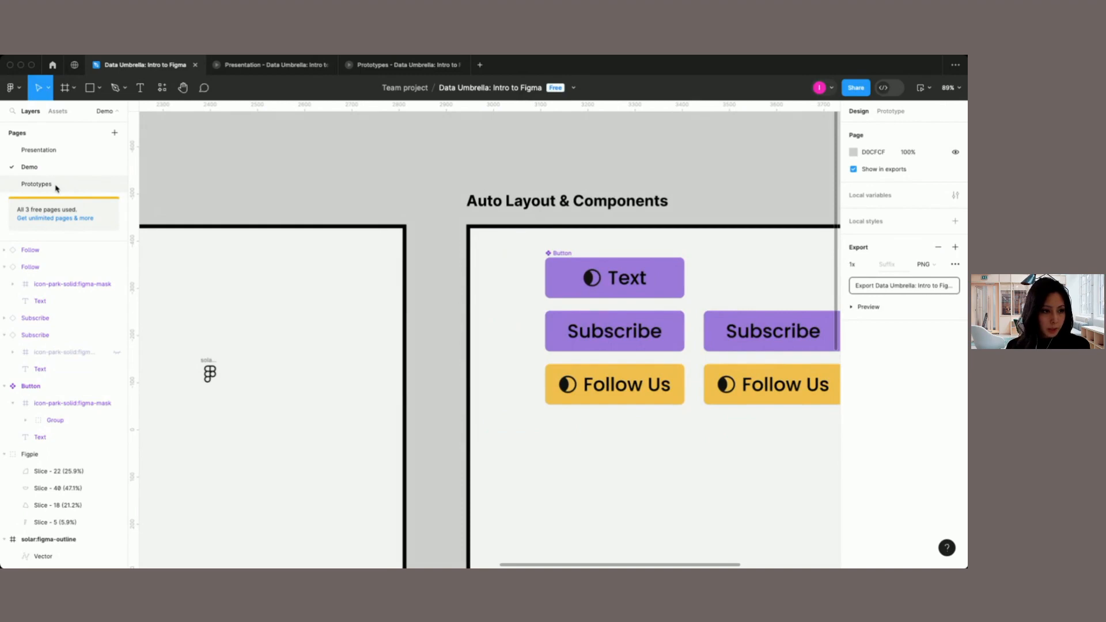
pyautogui.click(36, 183)
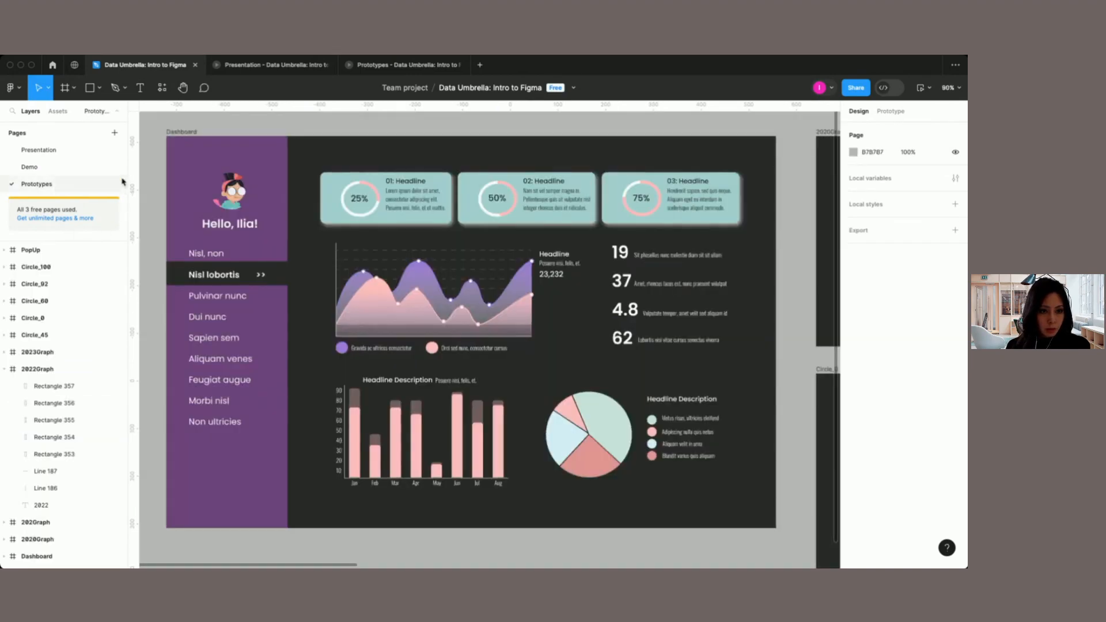
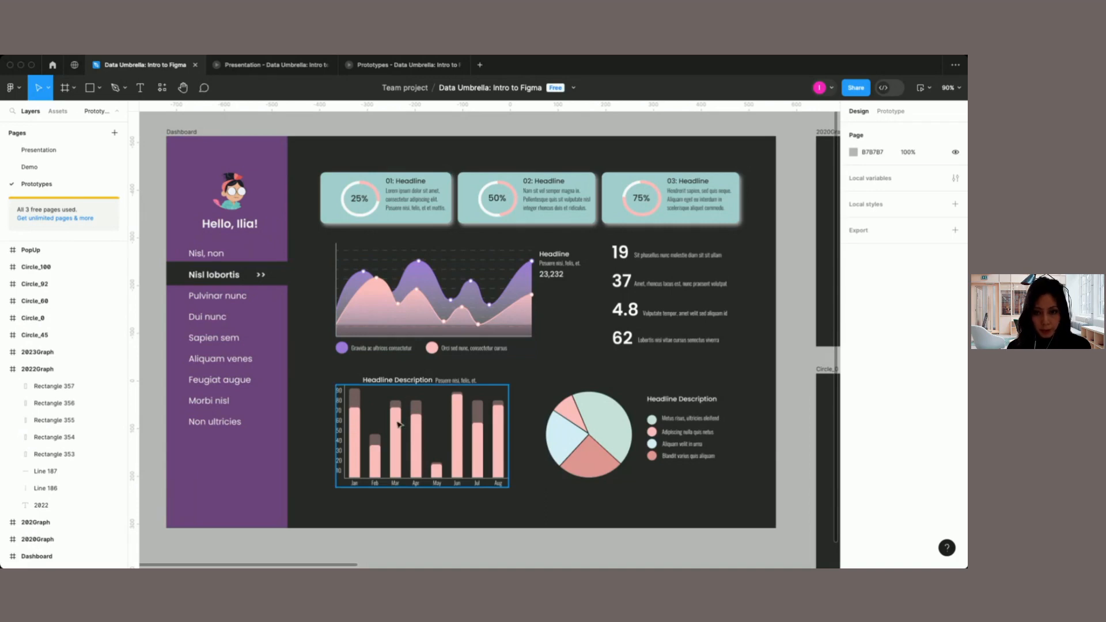
# Step: View the running Prototypes preview, return to the design file and look over the yearly graph and percentage circle frames
pyautogui.click(398, 71)
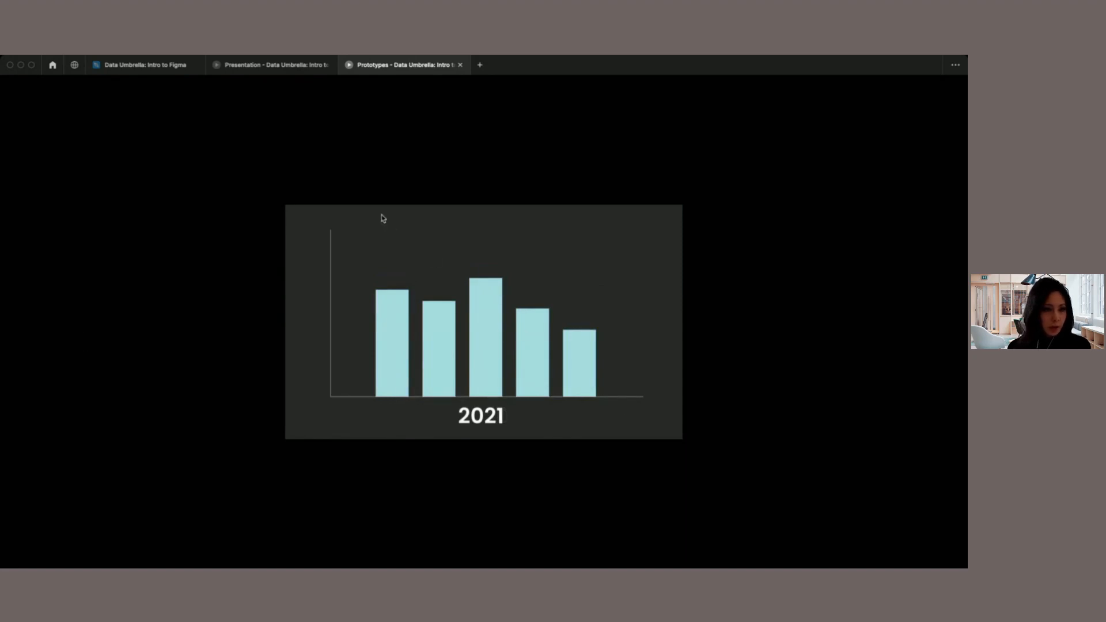
pyautogui.click(144, 66)
pyautogui.hscroll(3, 438, 218)
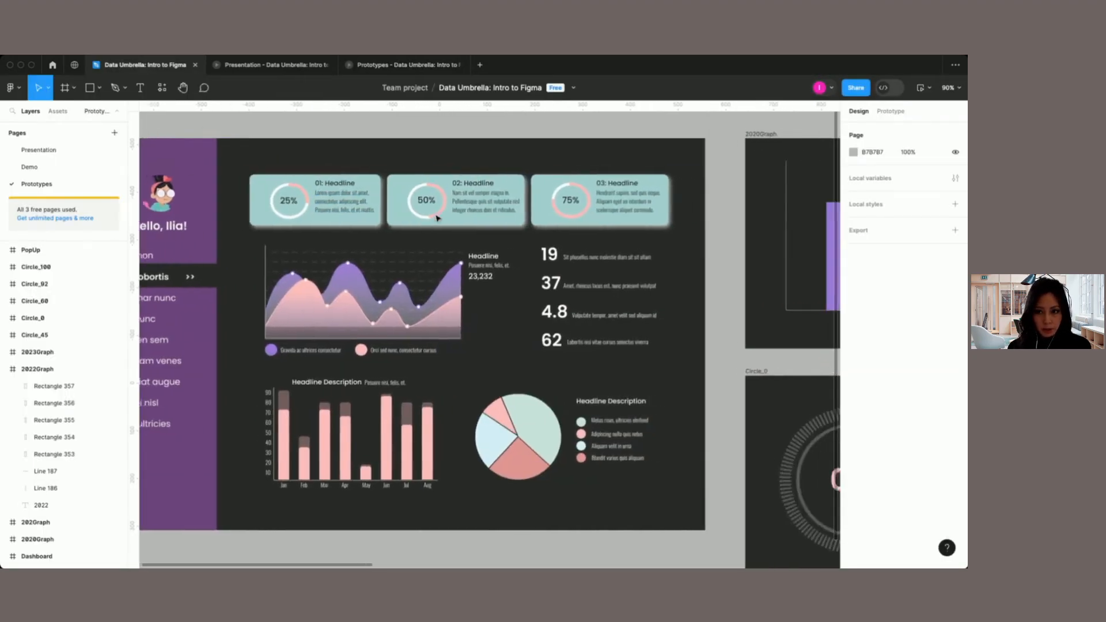
pyautogui.hscroll(10, 436, 217)
pyautogui.keyDown('ctrl'); pyautogui.scroll(-1, 437, 218); pyautogui.keyUp('ctrl')
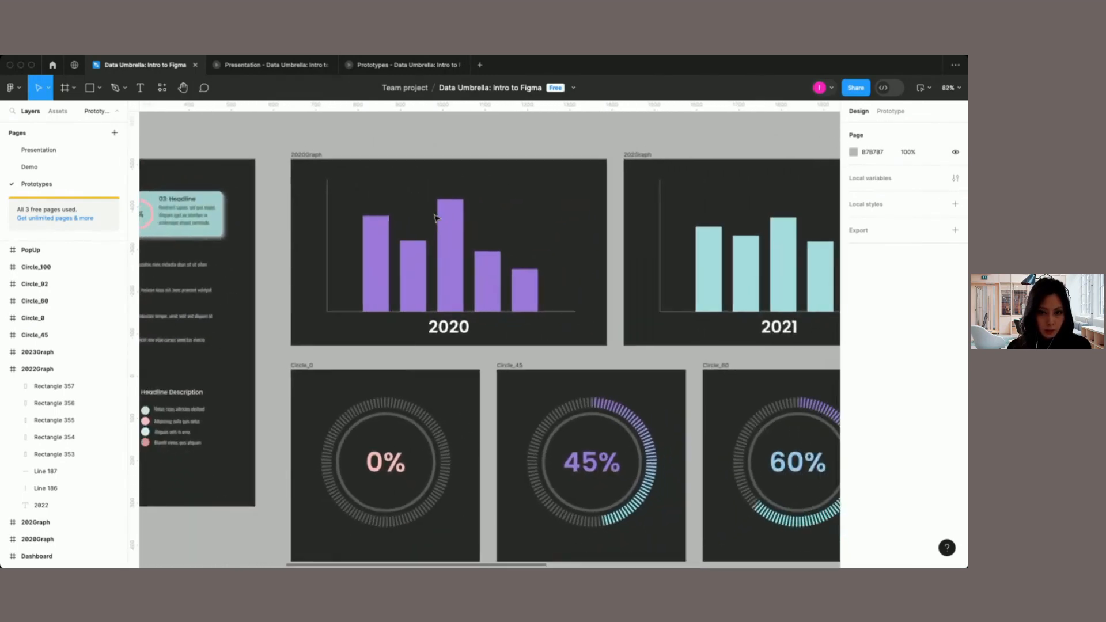
pyautogui.scroll(-5, 436, 218)
pyautogui.hscroll(3, 428, 219)
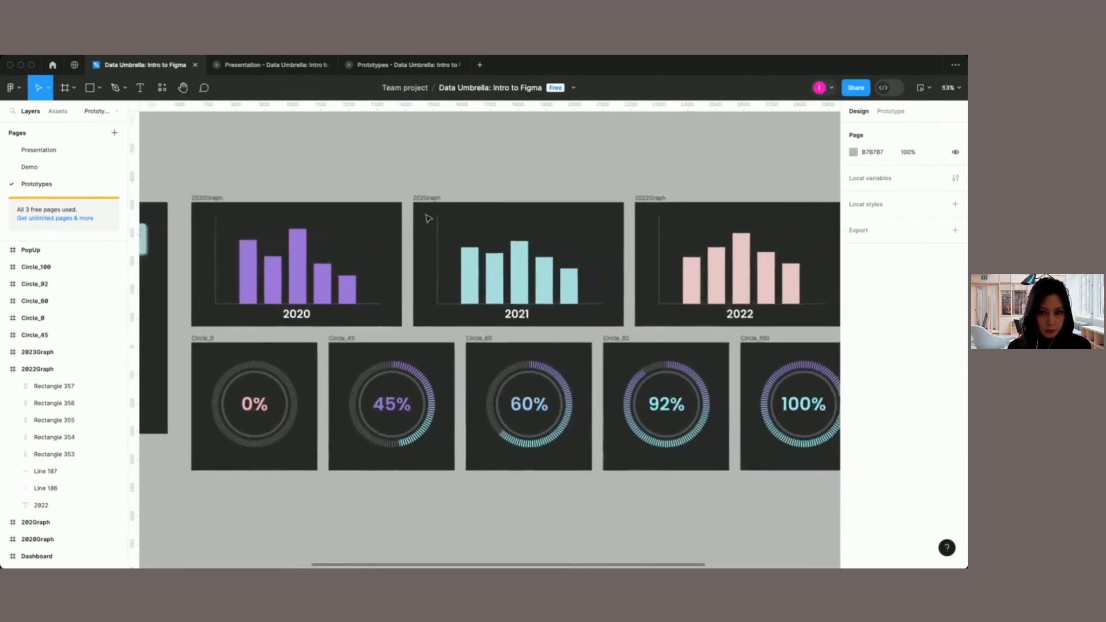
pyautogui.scroll(-3, 428, 219)
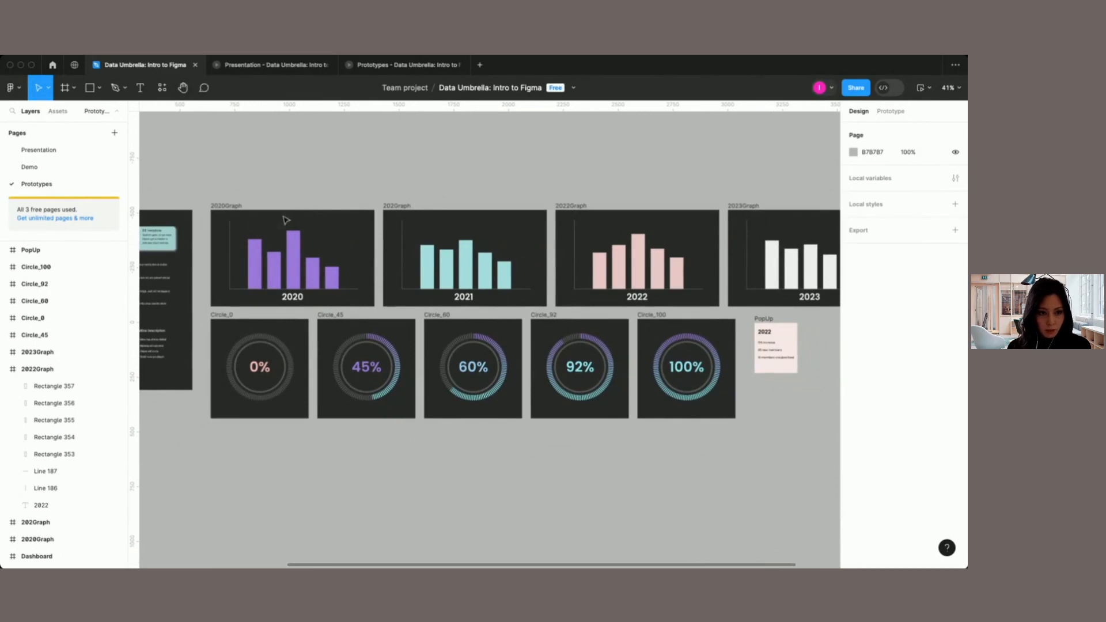
pyautogui.hscroll(1, 584, 234)
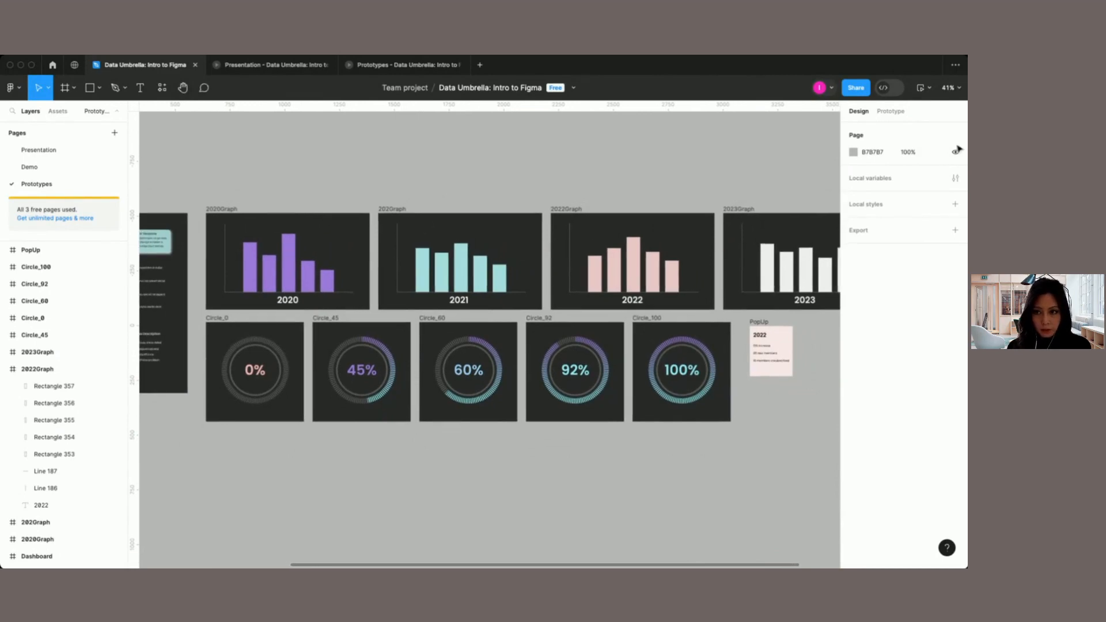
# Step: Show the prototype connections on the page and select the 2021 graph frame
pyautogui.click(892, 112)
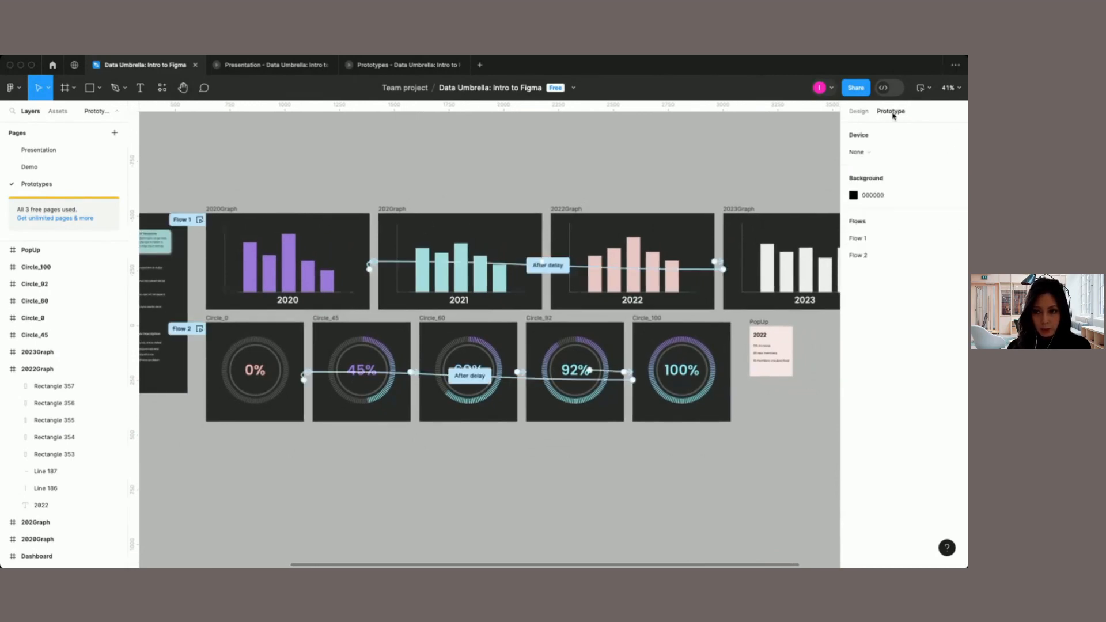
pyautogui.scroll(2, 303, 236)
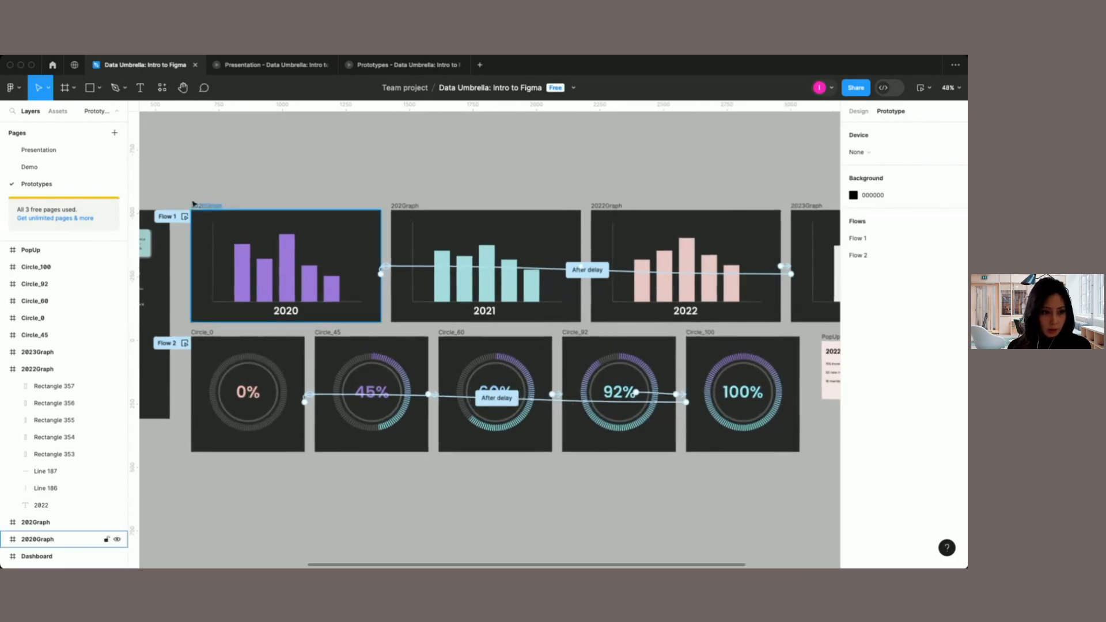
pyautogui.scroll(5, 317, 286)
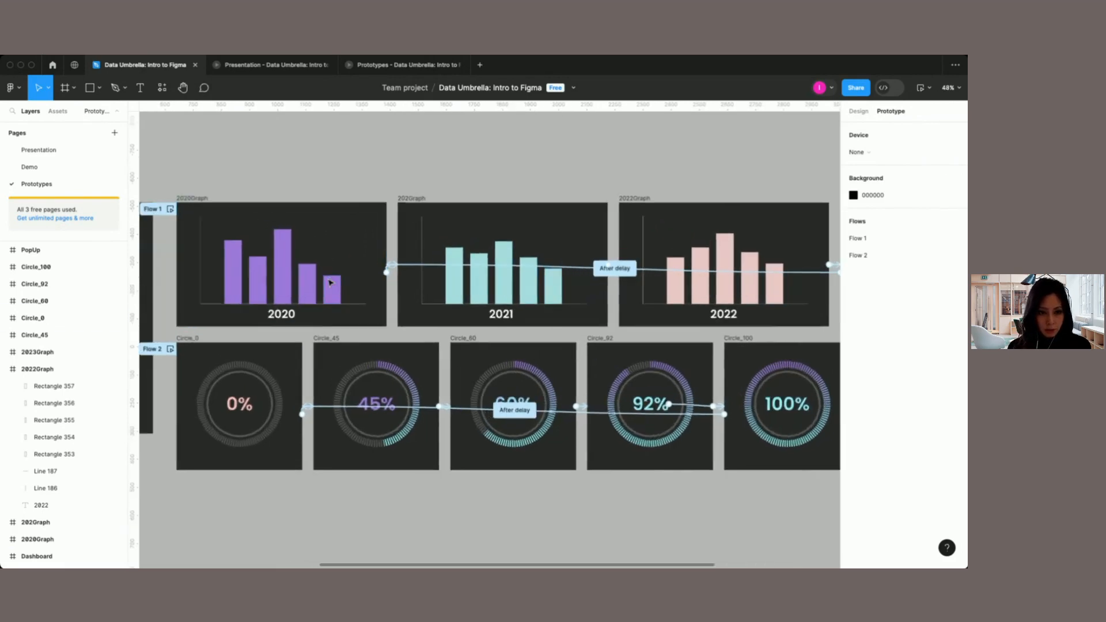
pyautogui.hscroll(-1, 182, 164)
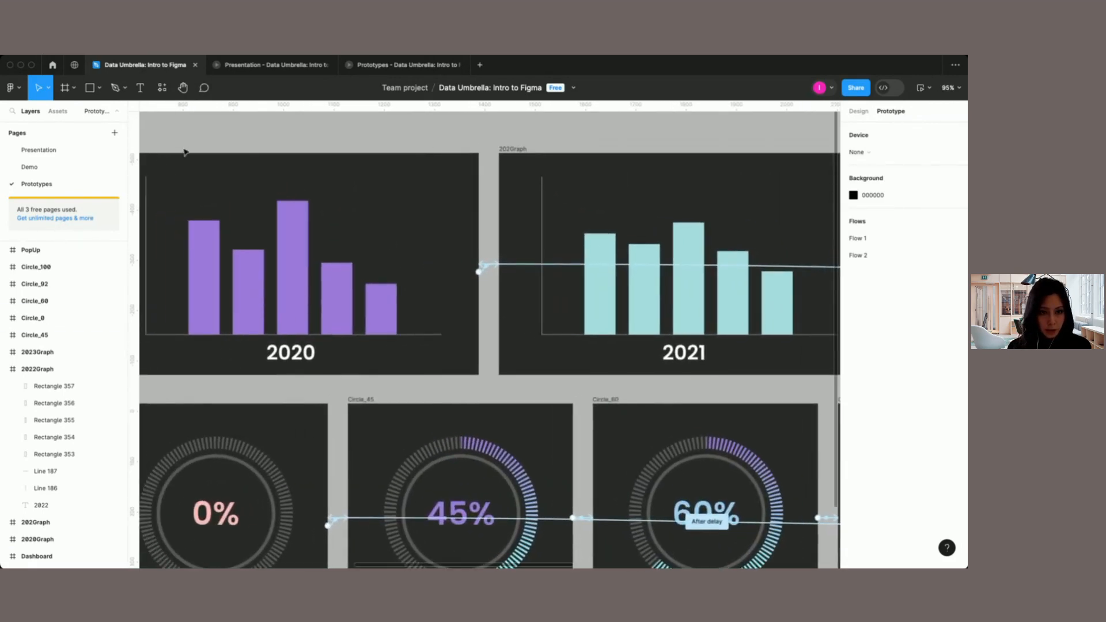
pyautogui.click(524, 151)
pyautogui.click(516, 152)
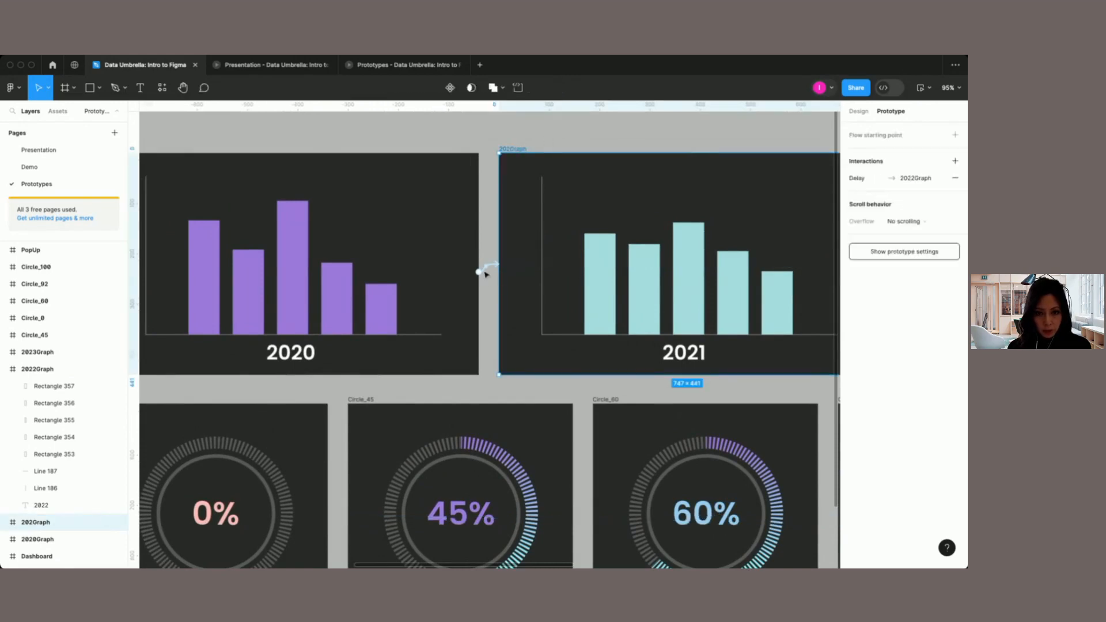
# Step: Examine the trigger, action and animation options of the interaction linking the 2020 graph to the 2021 graph
pyautogui.click(493, 269)
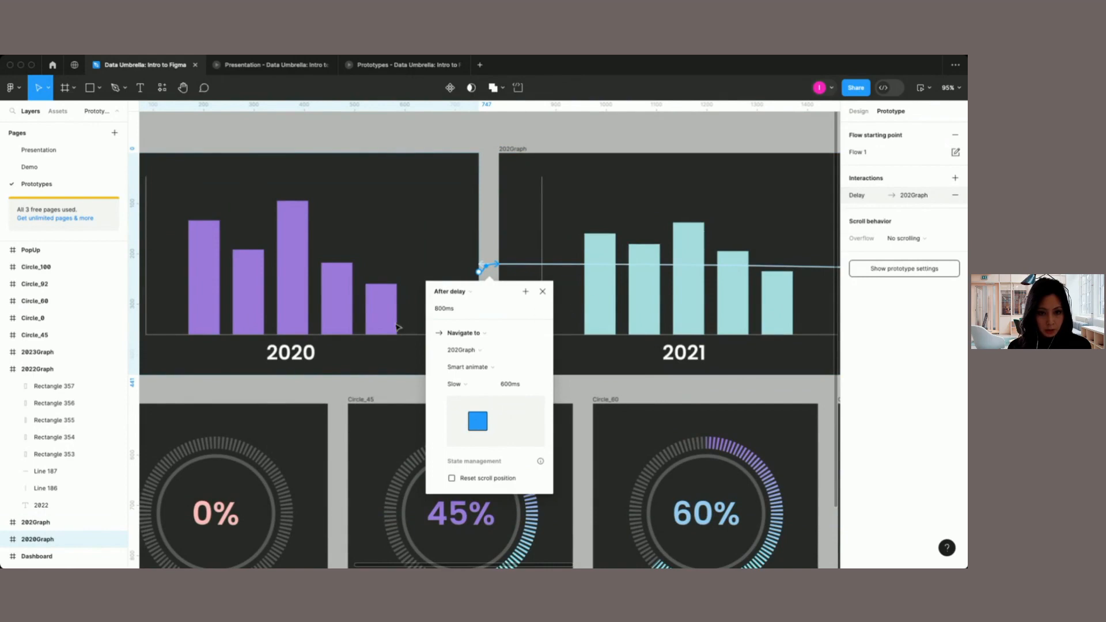
pyautogui.click(471, 293)
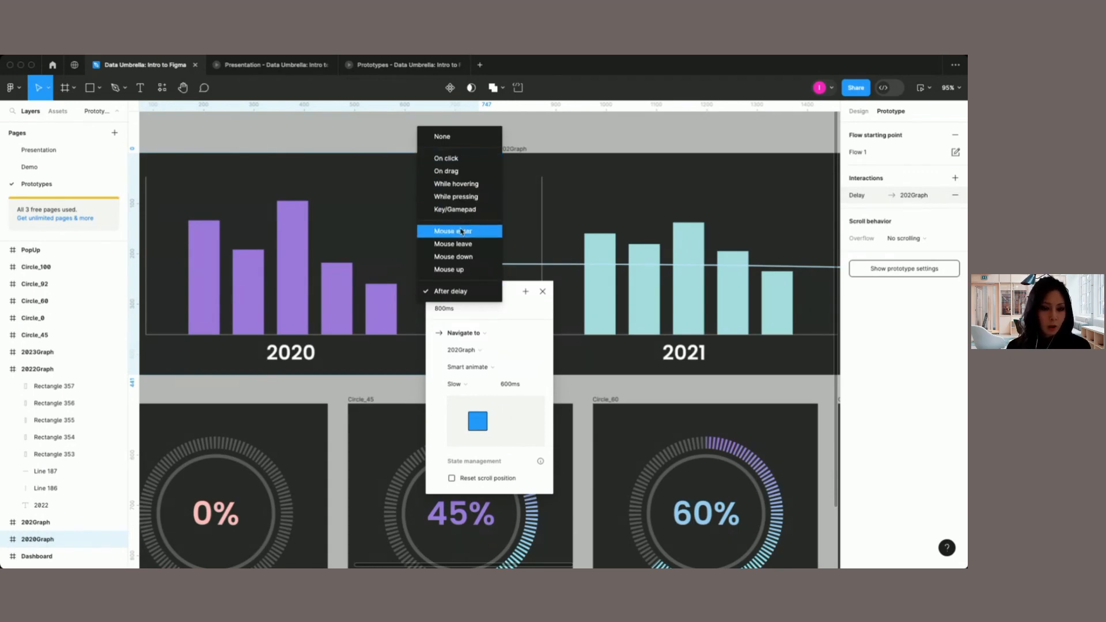
pyautogui.click(451, 292)
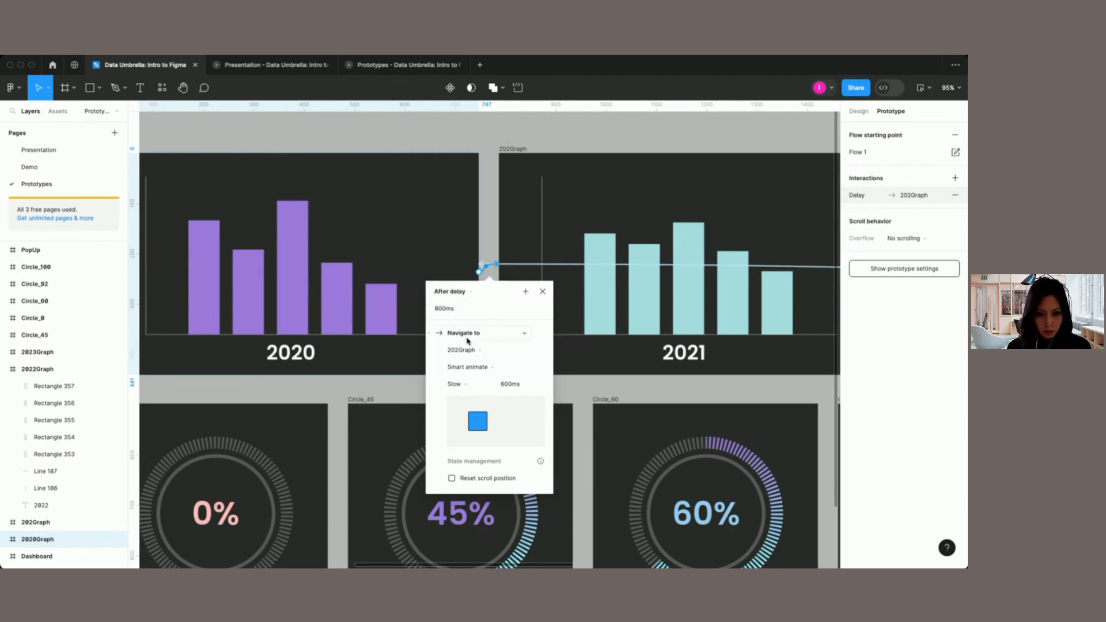
pyautogui.click(501, 333)
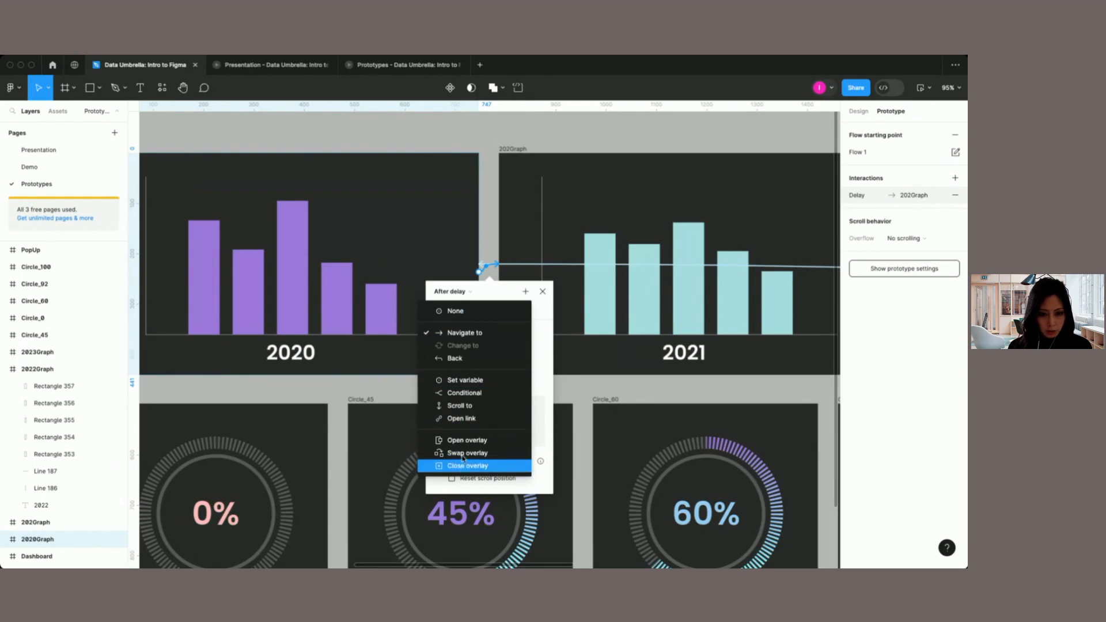
pyautogui.click(496, 294)
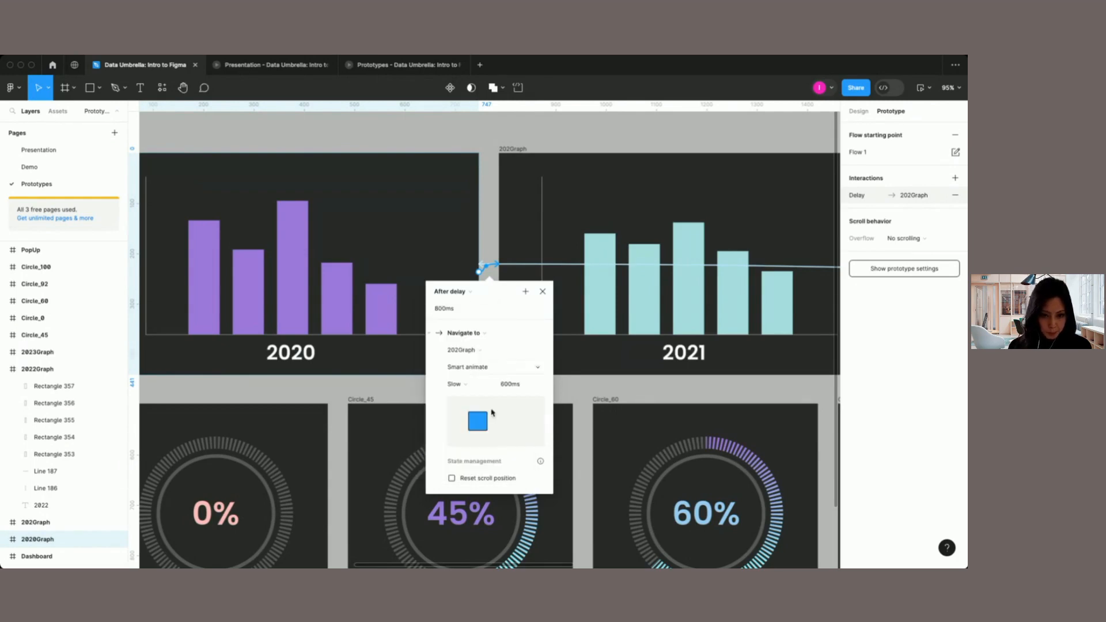
pyautogui.click(468, 367)
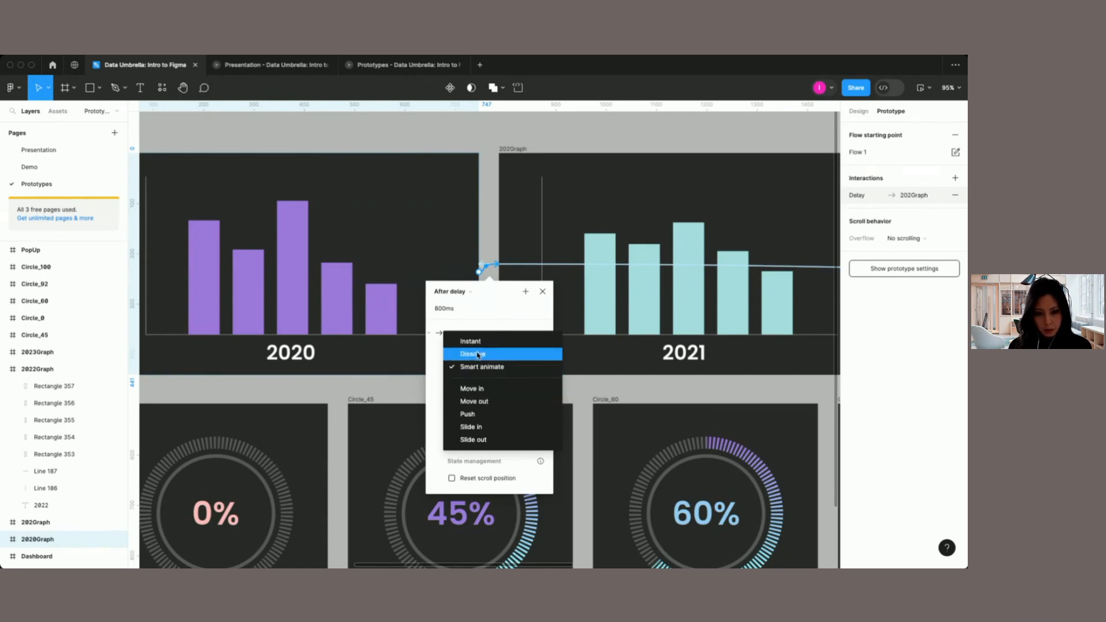
pyautogui.click(504, 324)
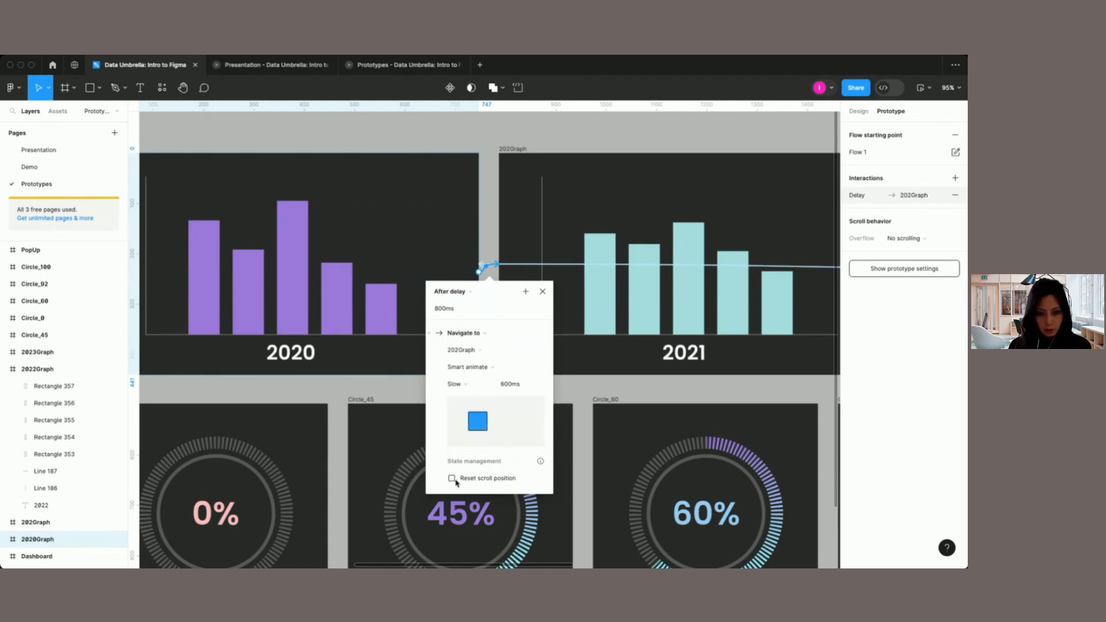
pyautogui.click(542, 291)
# Step: Inspect the interactions of the 2021 and 2022 graph frames
pyautogui.hscroll(3, 450, 197)
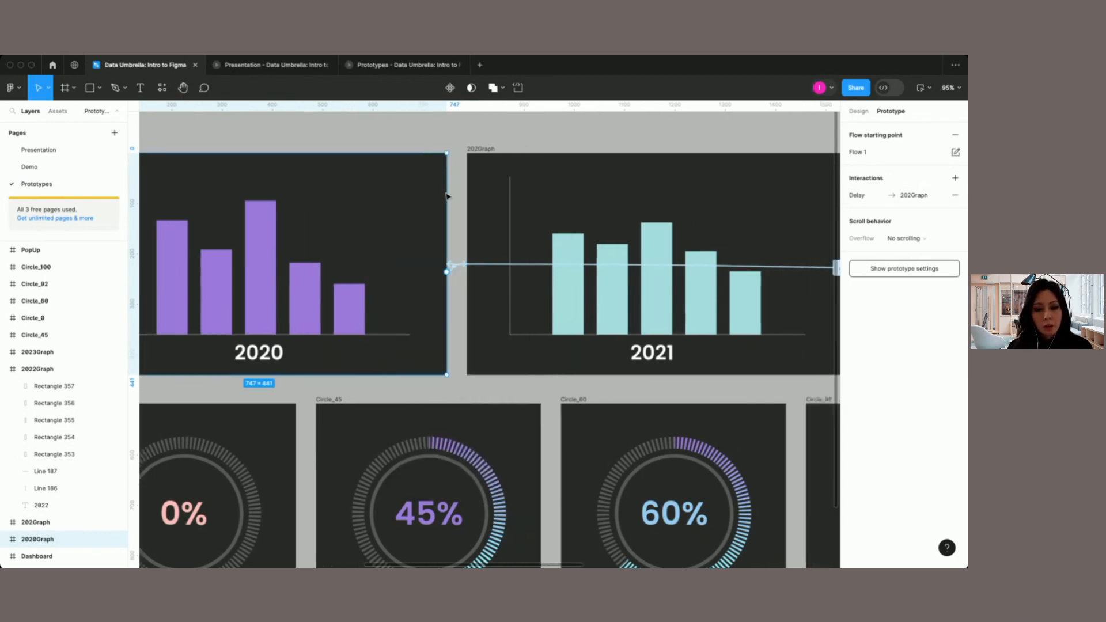
pyautogui.click(440, 169)
pyautogui.hscroll(6, 440, 169)
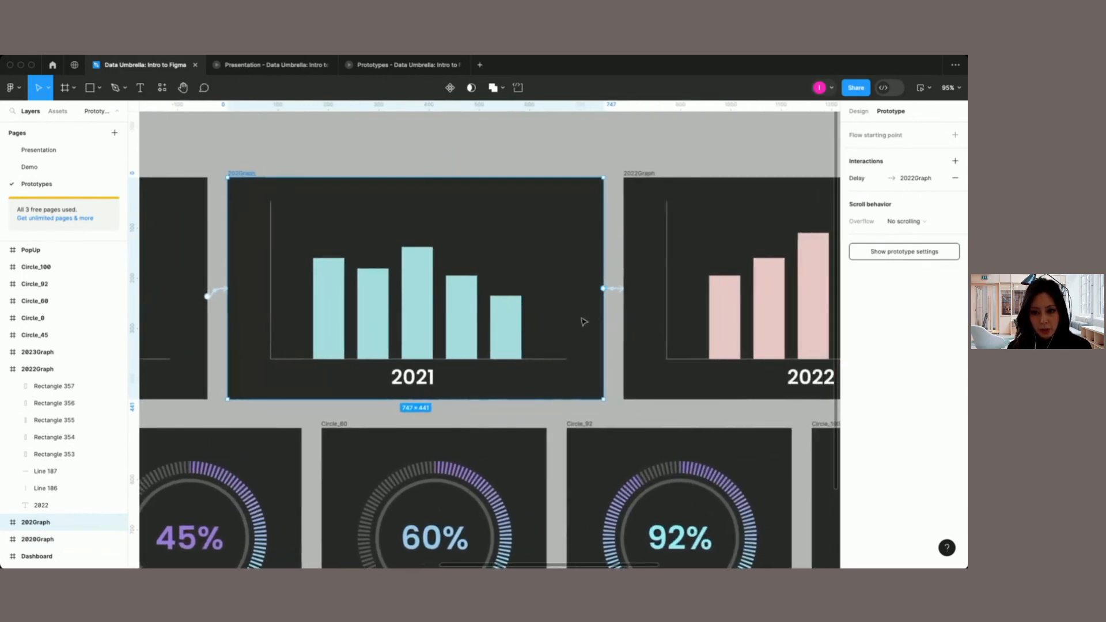
pyautogui.hscroll(10, 627, 302)
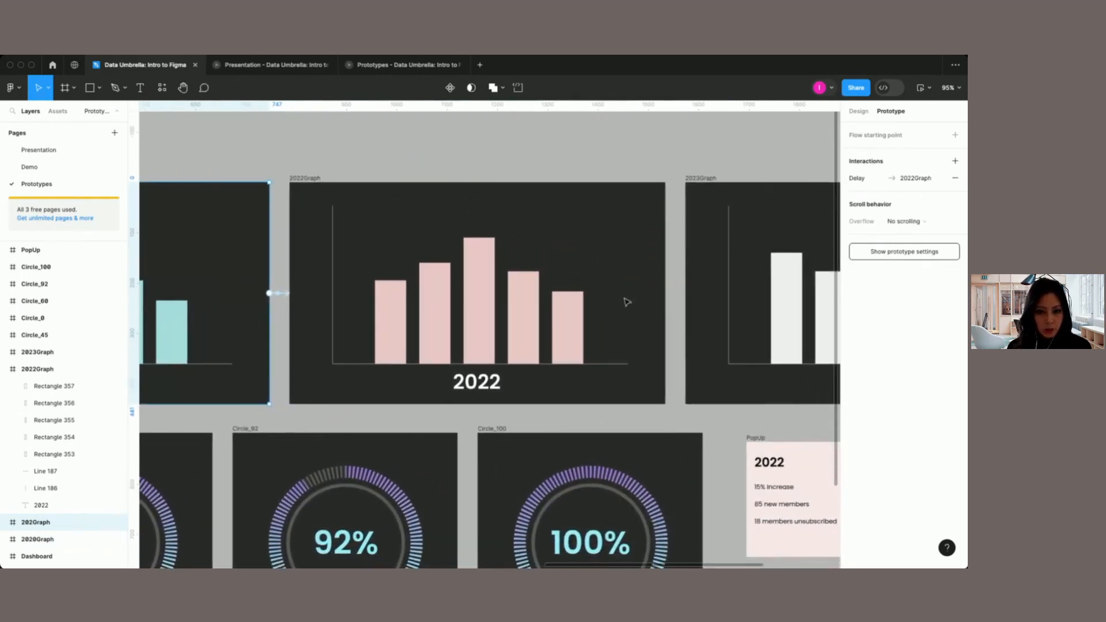
pyautogui.click(320, 186)
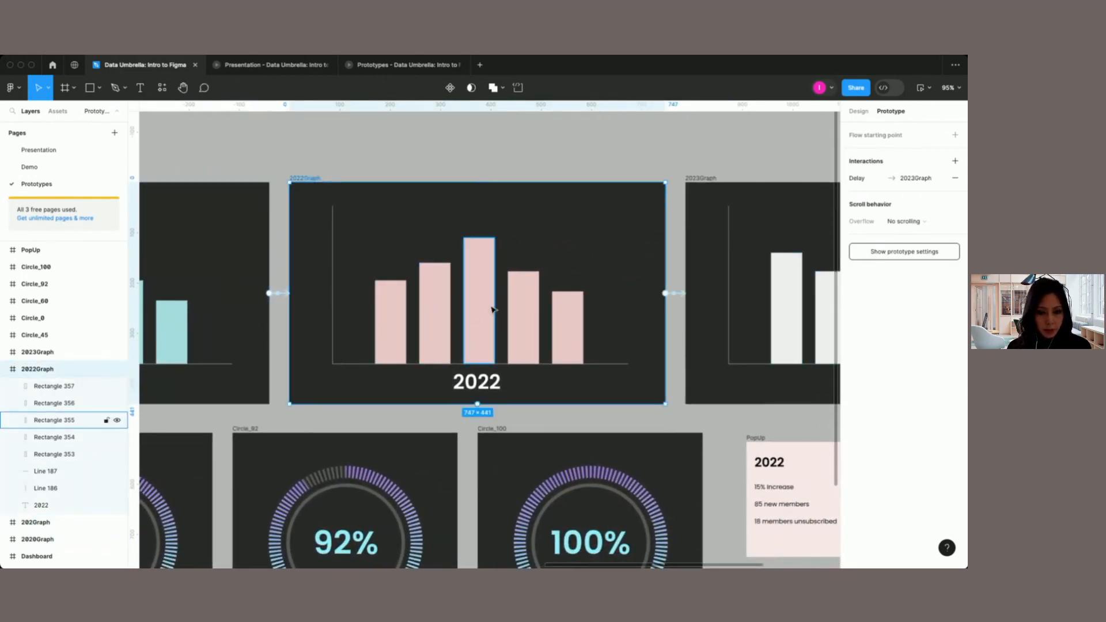
pyautogui.hscroll(2, 425, 312)
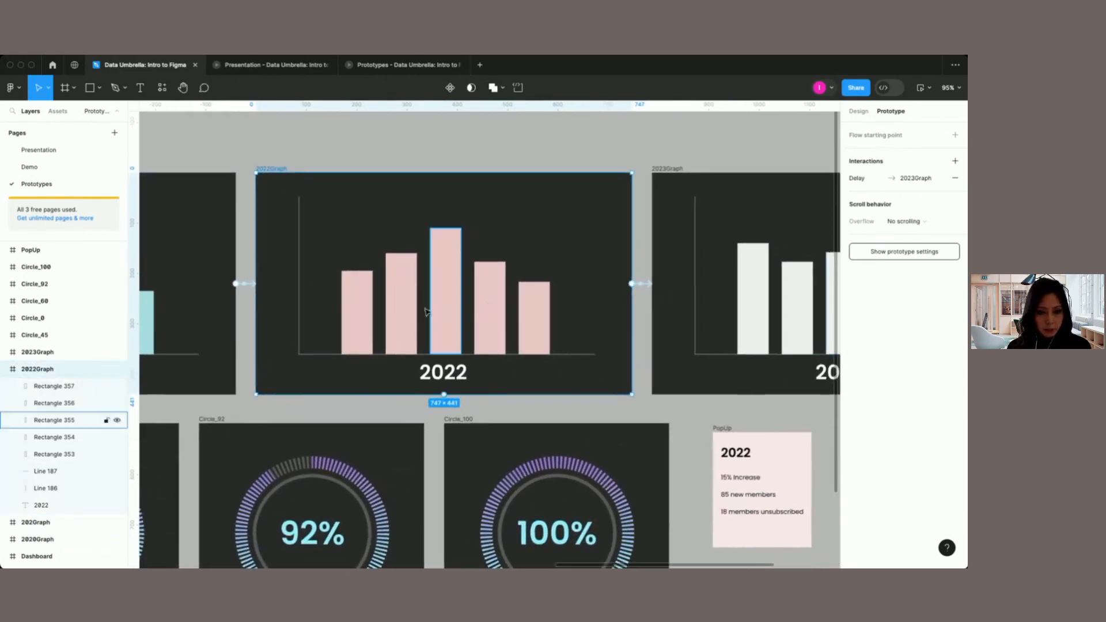
# Step: Connect the fourth bar of the 2022 graph to the PopUp frame with a prototype interaction
pyautogui.click(490, 297)
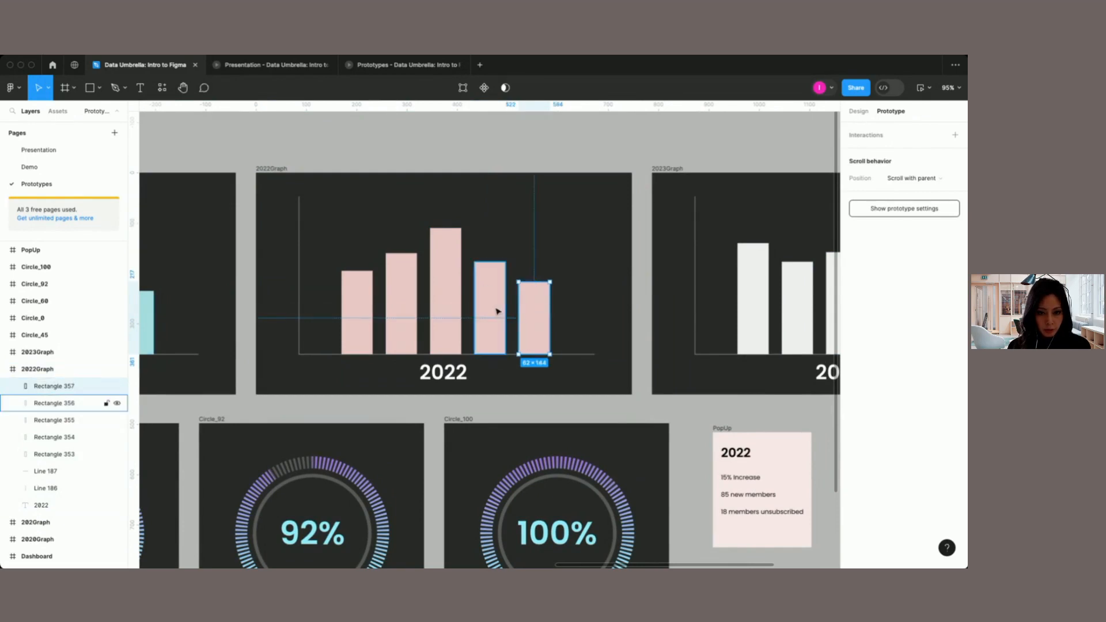
pyautogui.moveTo(506, 310)
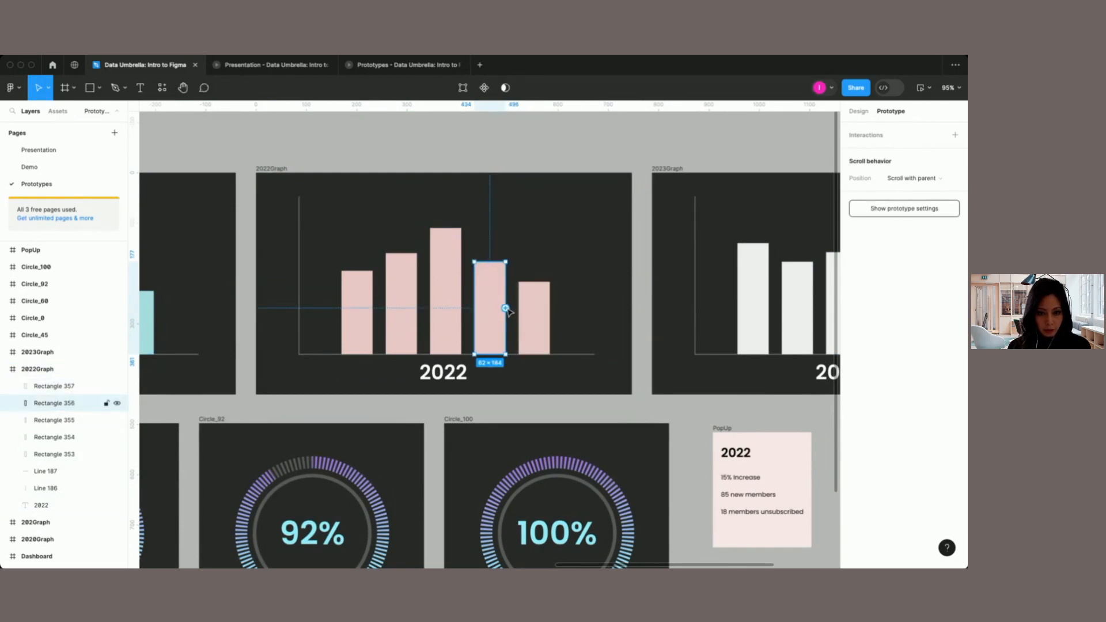
pyautogui.scroll(-1, 509, 312)
pyautogui.hscroll(1, 509, 312)
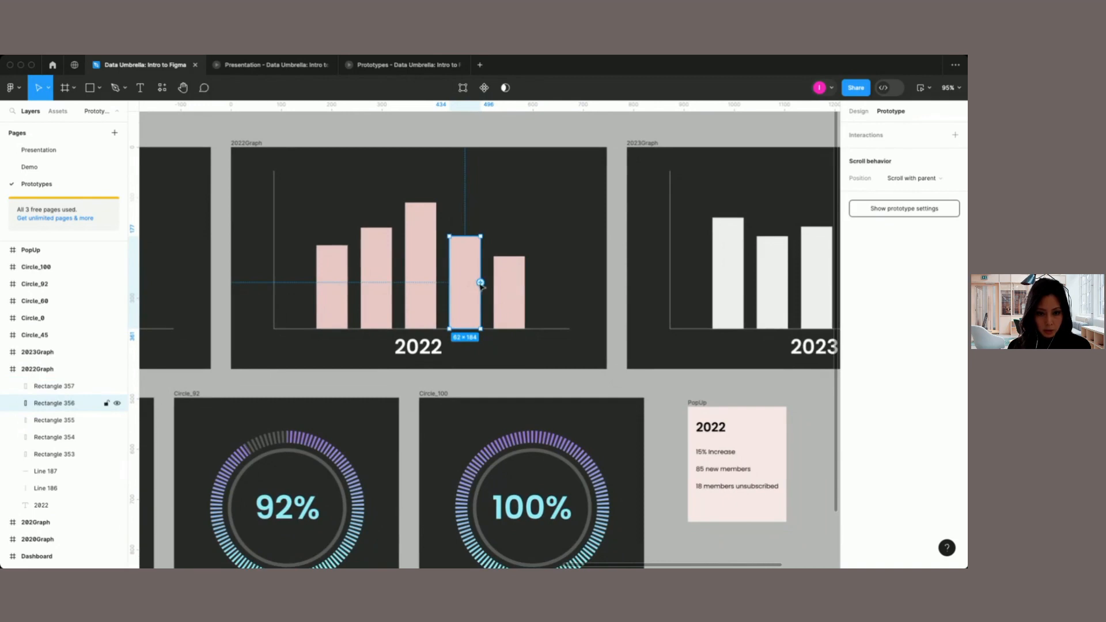
pyautogui.moveTo(481, 282); pyautogui.dragTo(729, 411)
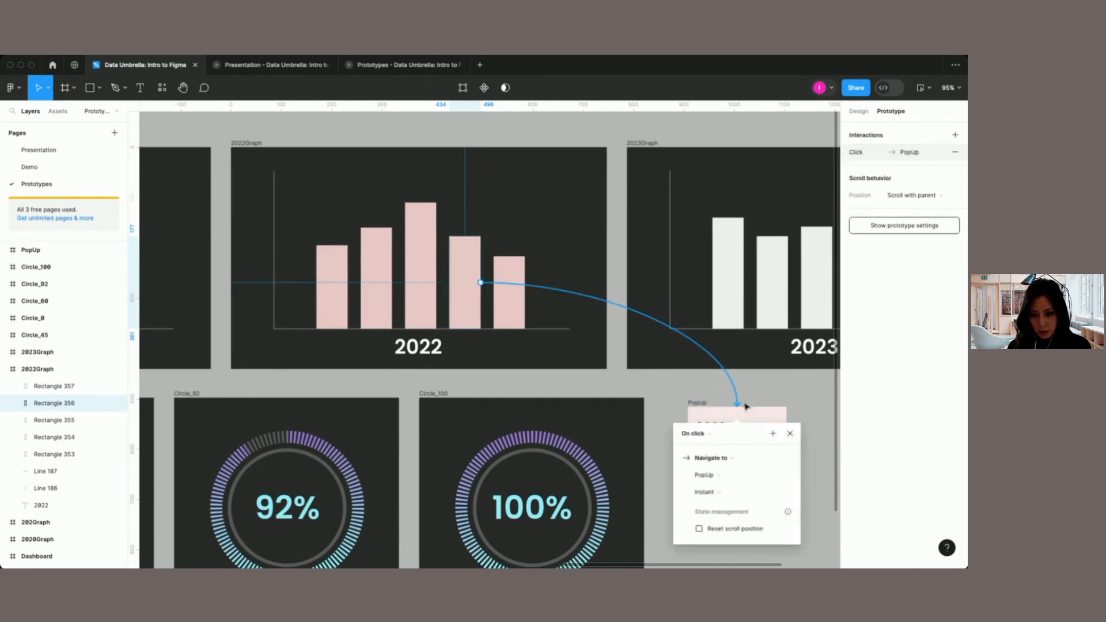
pyautogui.scroll(-1, 710, 421)
pyautogui.hscroll(1, 710, 421)
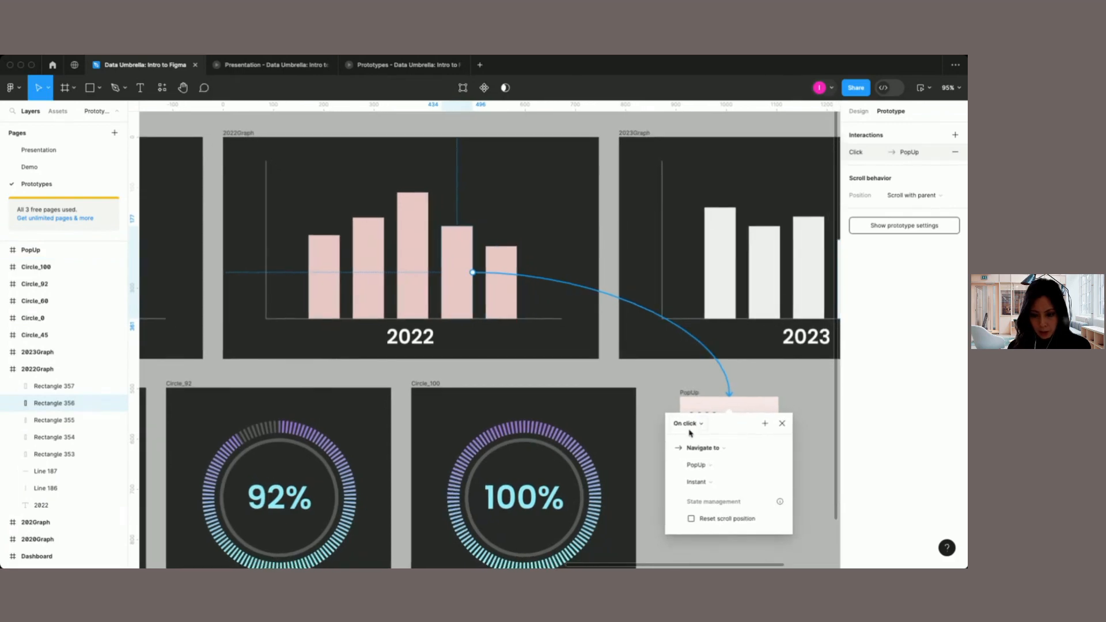
# Step: Set the bar's interaction trigger to While hovering and its action to Open overlay, with the overlay position on Manual
pyautogui.click(703, 428)
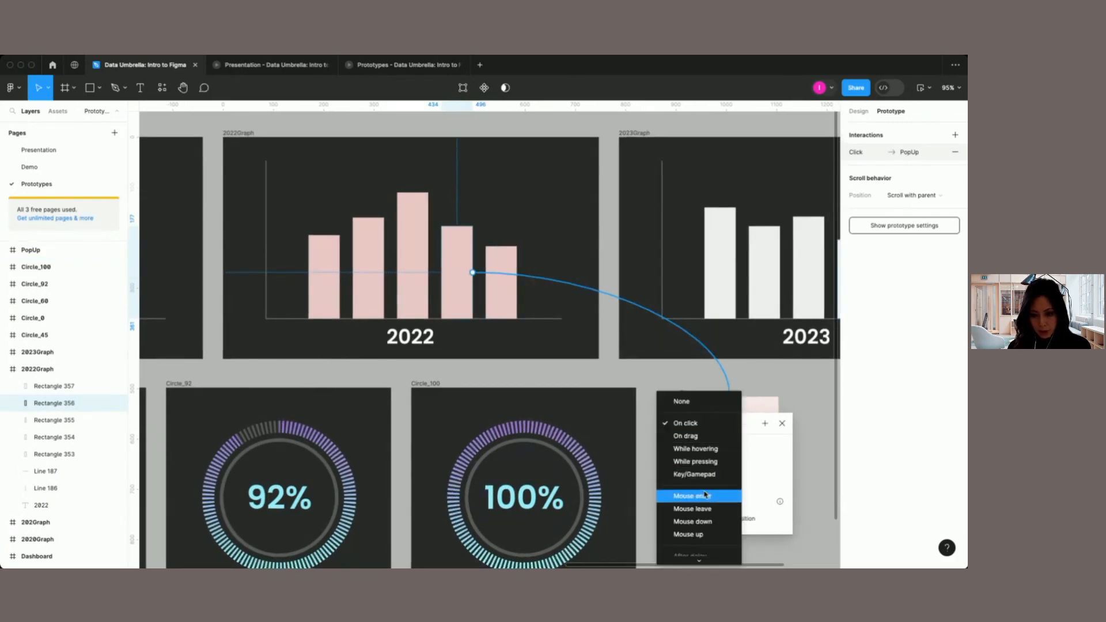
pyautogui.click(701, 449)
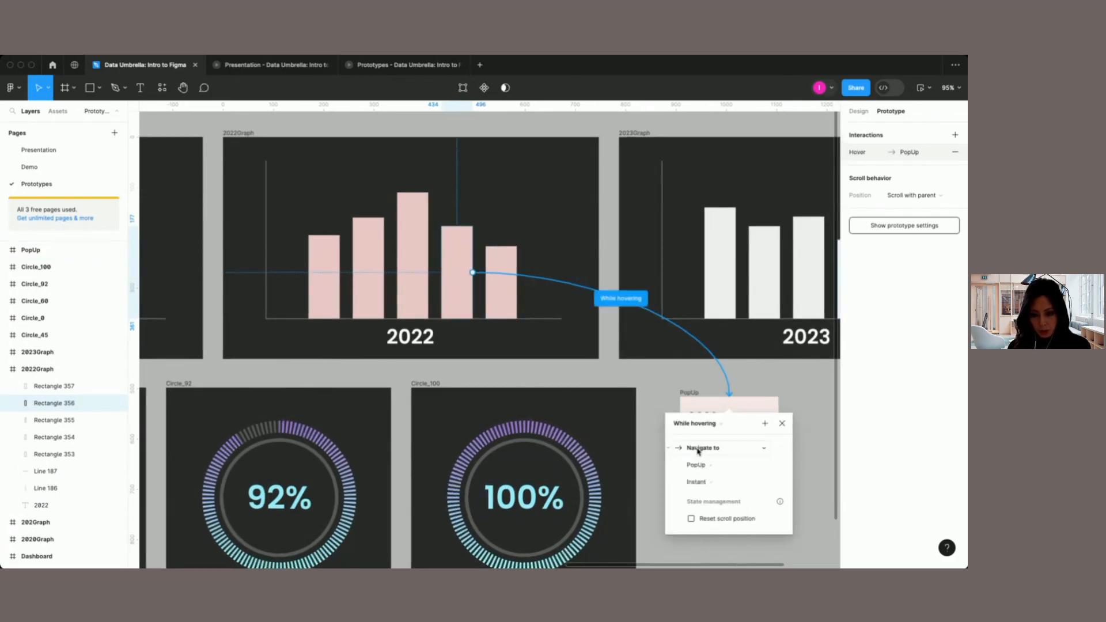
pyautogui.click(711, 448)
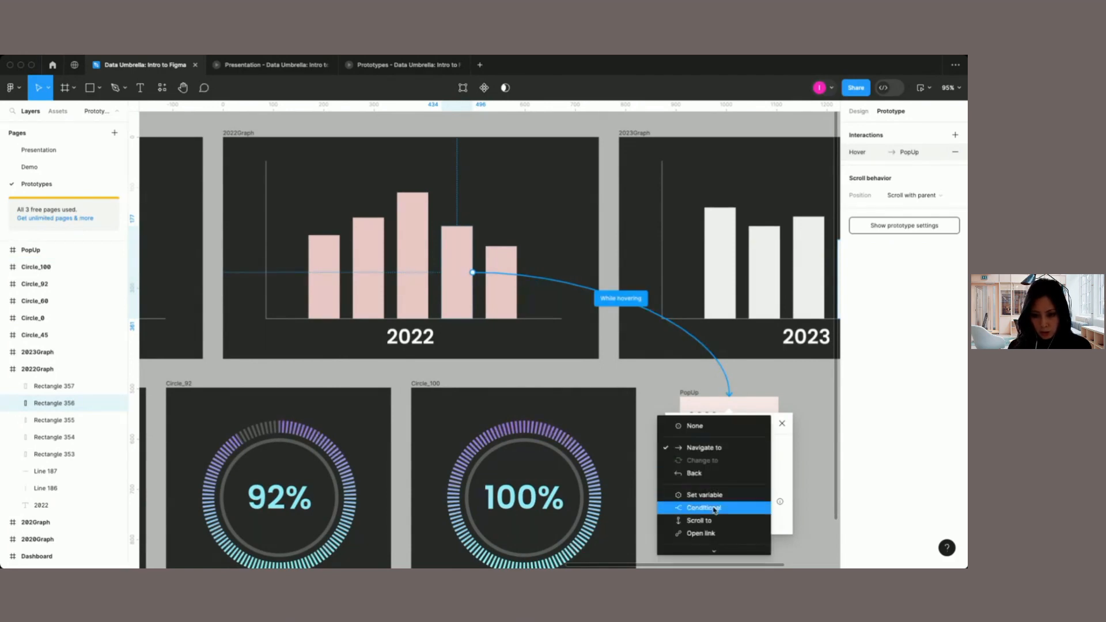
pyautogui.scroll(-2, 712, 533)
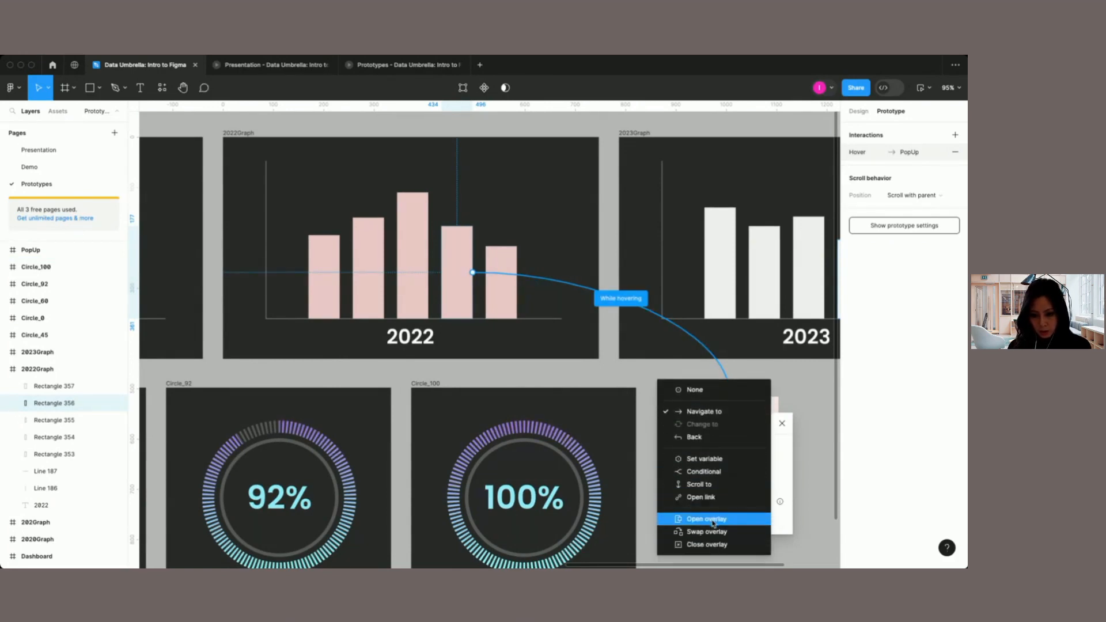
pyautogui.click(713, 522)
pyautogui.scroll(-3, 712, 496)
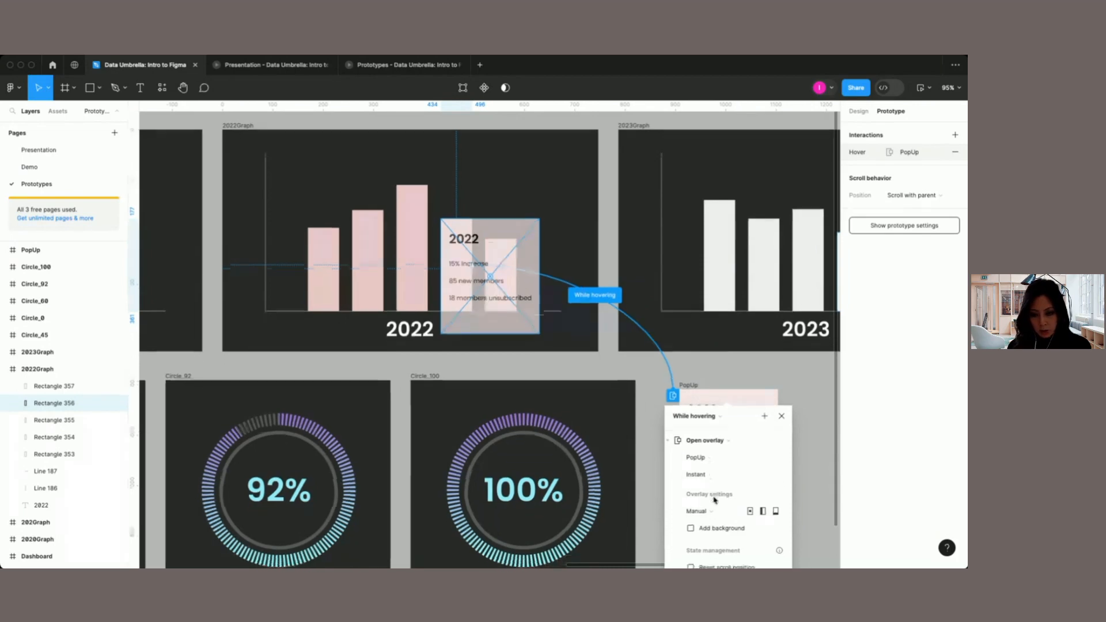
pyautogui.click(698, 447)
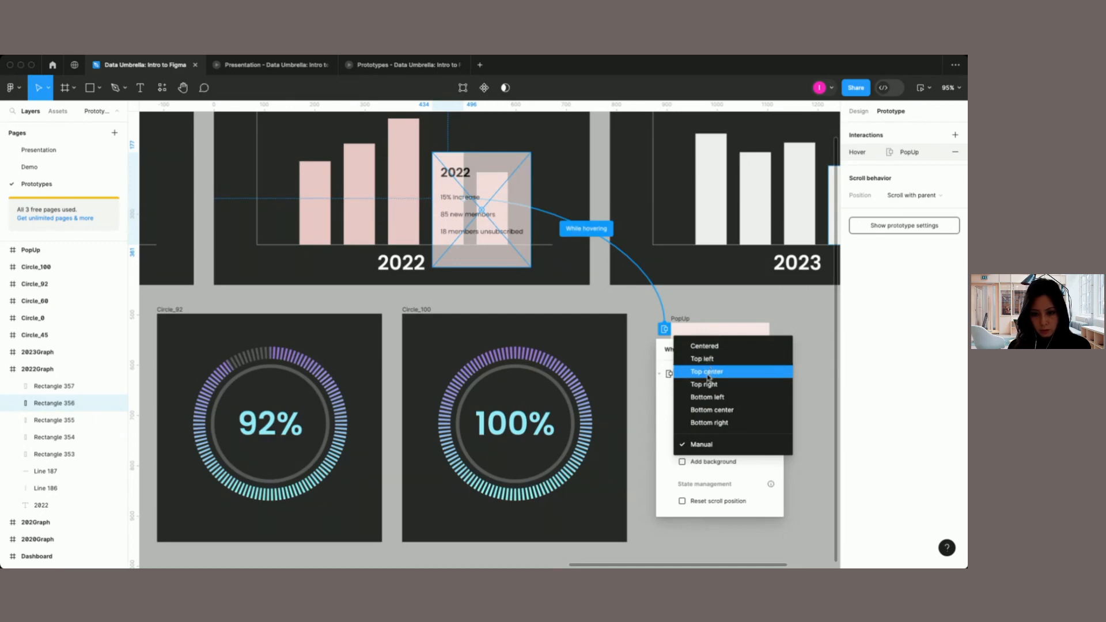
pyautogui.click(714, 445)
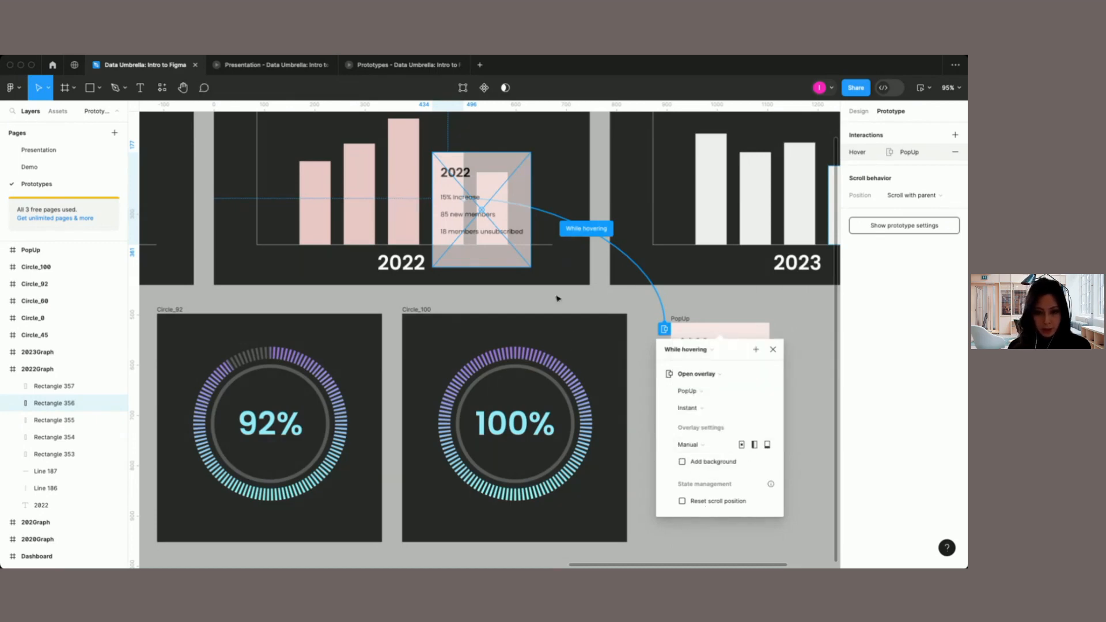
# Step: Move the PopUp overlay up above the fourth bar of the 2022 graph and close the interaction settings
pyautogui.scroll(3, 499, 231)
pyautogui.moveTo(496, 262); pyautogui.dragTo(511, 183)
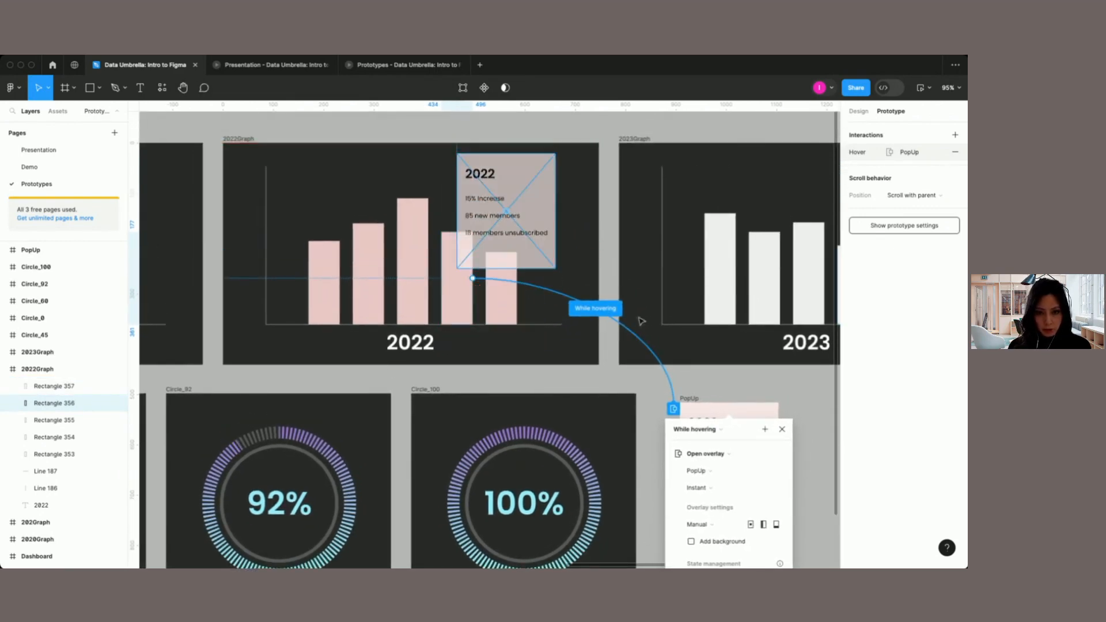
pyautogui.click(783, 431)
# Step: Preview the 2022Graph frame inline to test its hover interaction, and close the preview
pyautogui.click(255, 139)
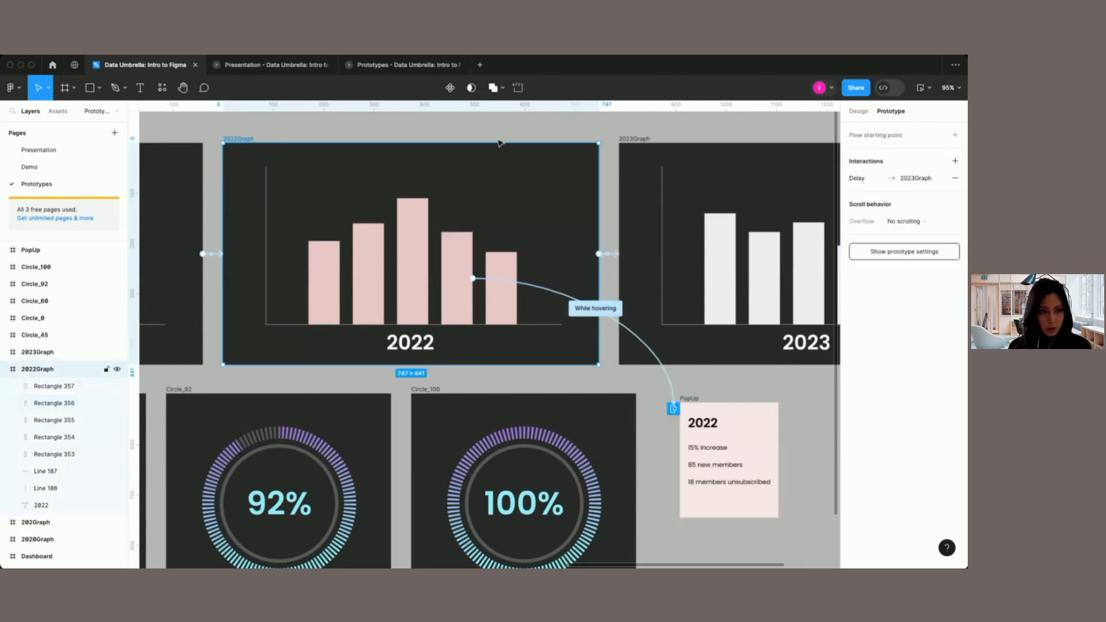
pyautogui.click(924, 91)
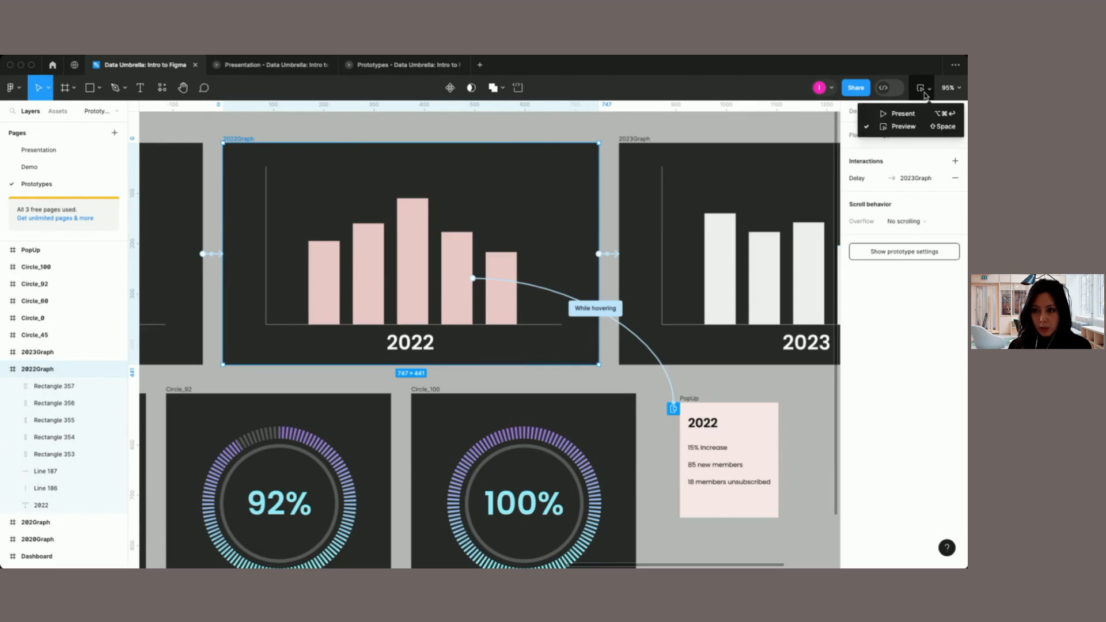
pyautogui.click(900, 127)
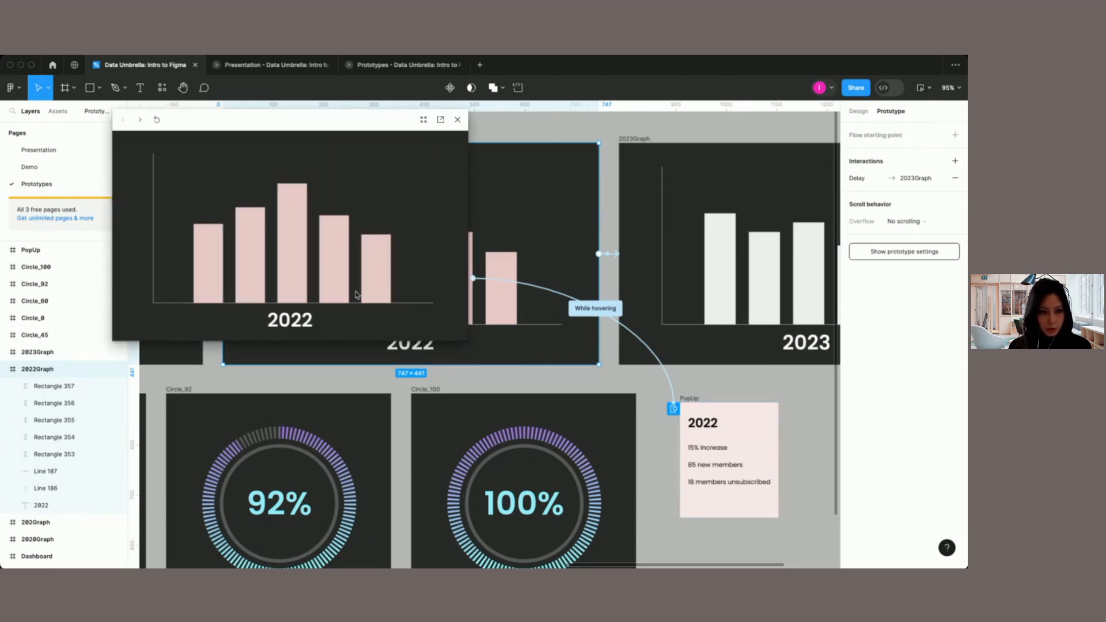
pyautogui.click(457, 121)
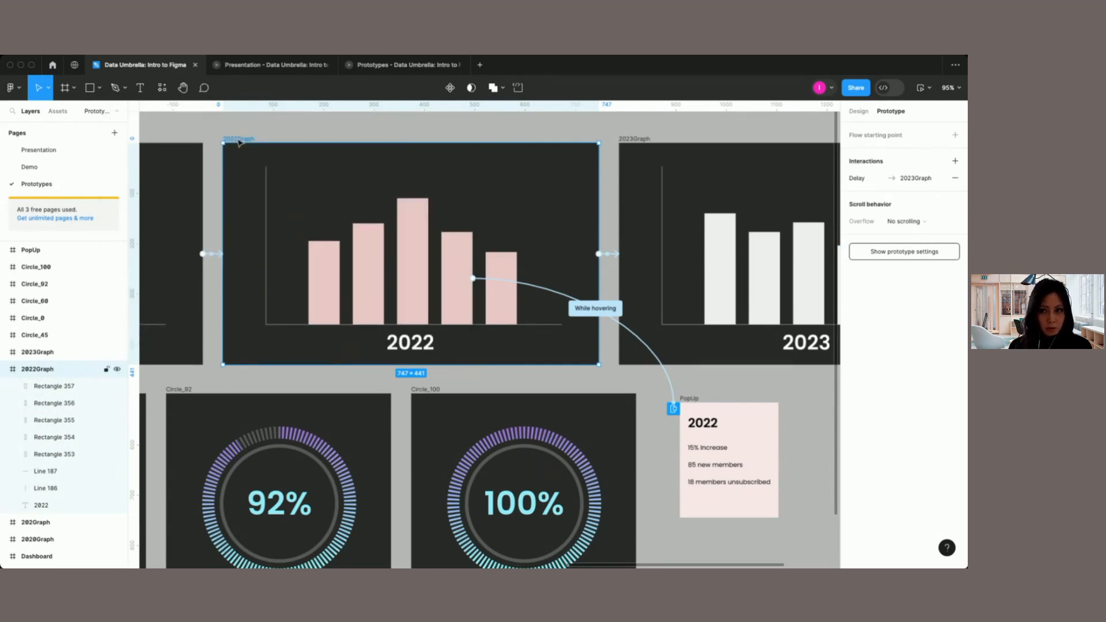
# Step: Test the fourth bar's hover pop-up in the open Prototypes presentation and return to the design file
pyautogui.click(397, 65)
pyautogui.moveTo(525, 315)
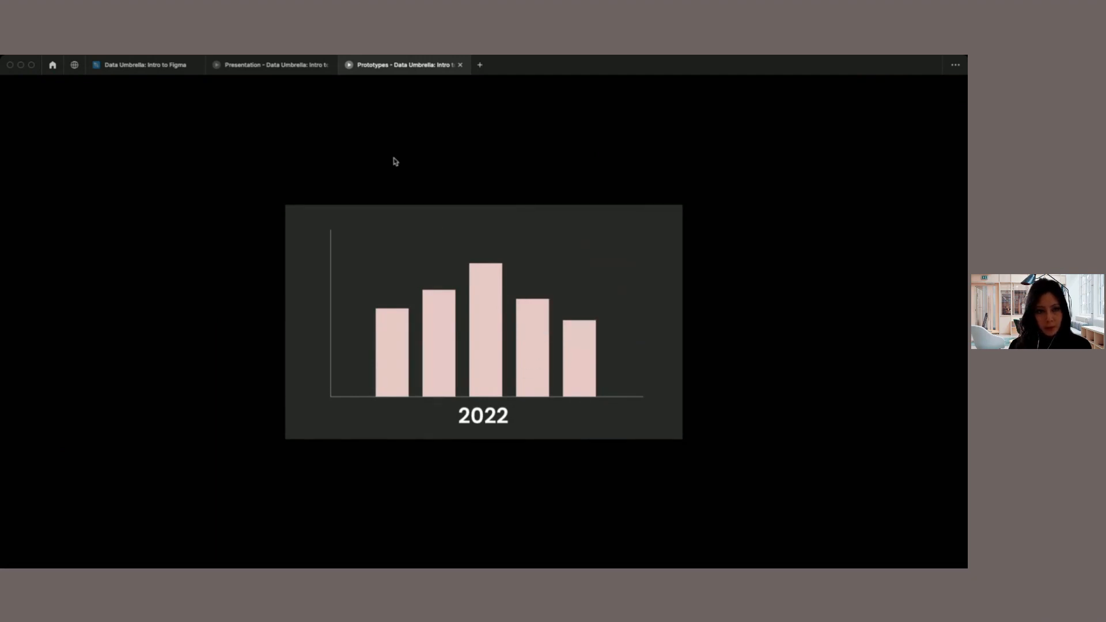
pyautogui.click(148, 68)
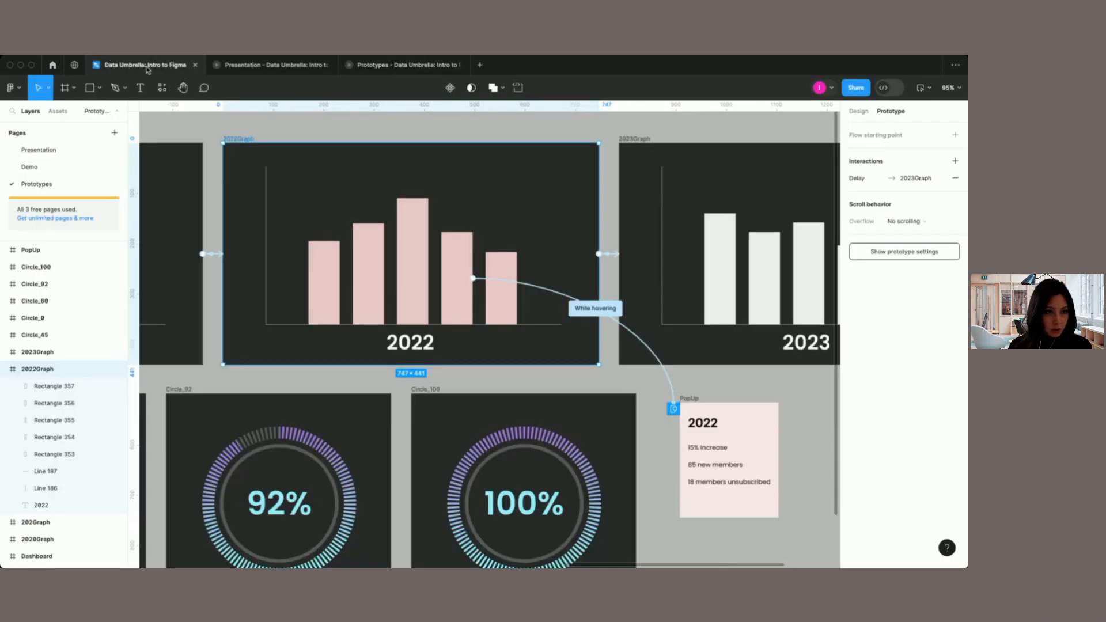
# Step: Play Flow 2 from the Circle_0 frame to watch the circle progress animation, and close the preview
pyautogui.scroll(-5, 344, 234)
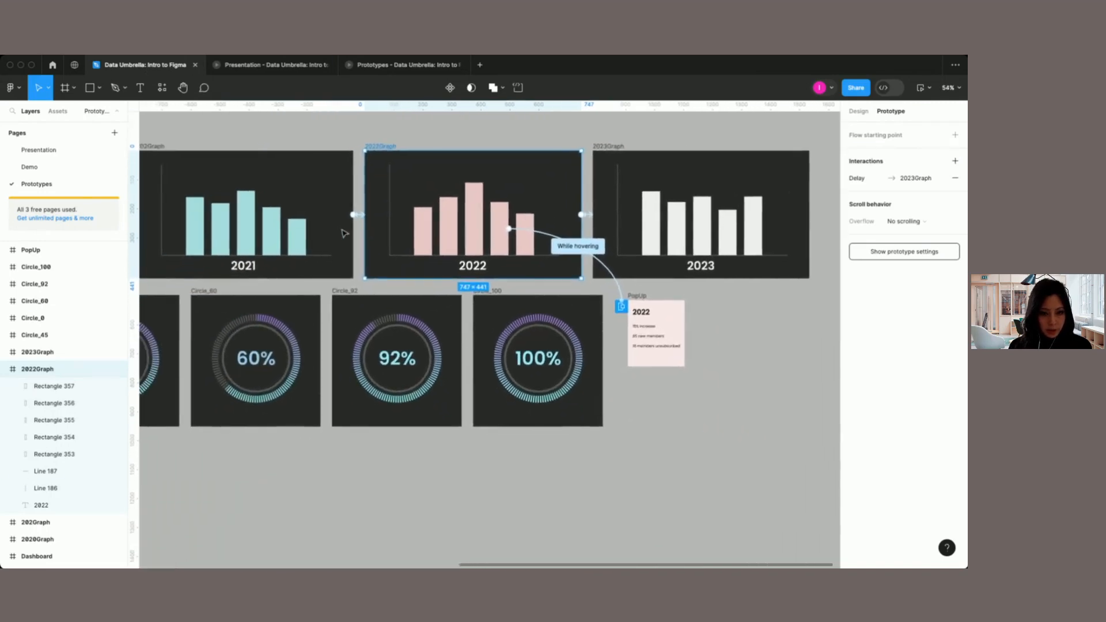
pyautogui.hscroll(-5, 344, 233)
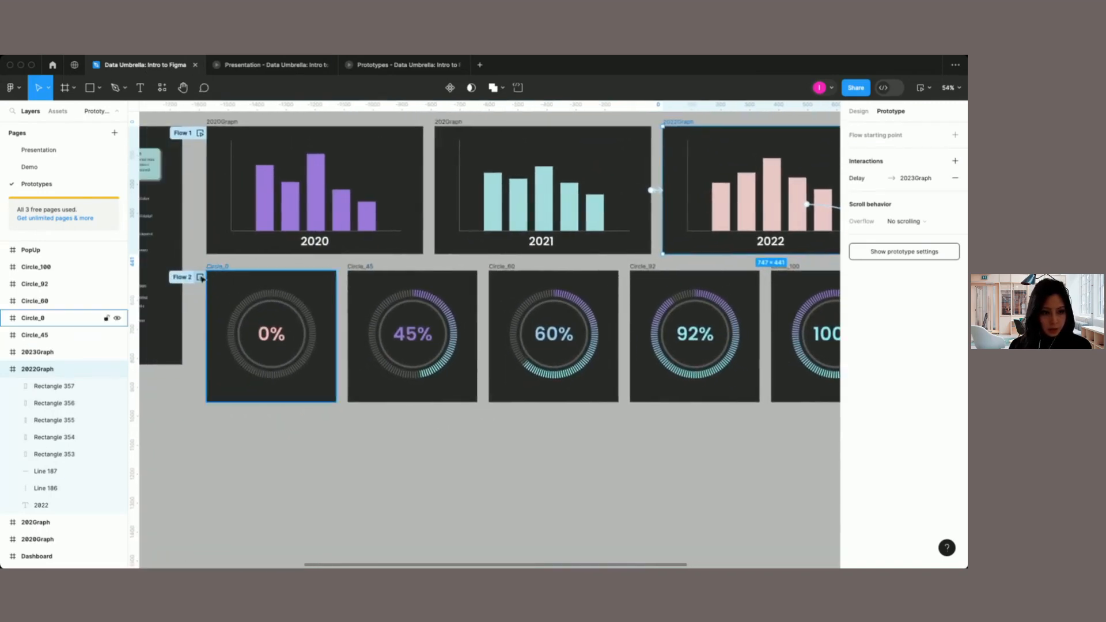
pyautogui.click(200, 277)
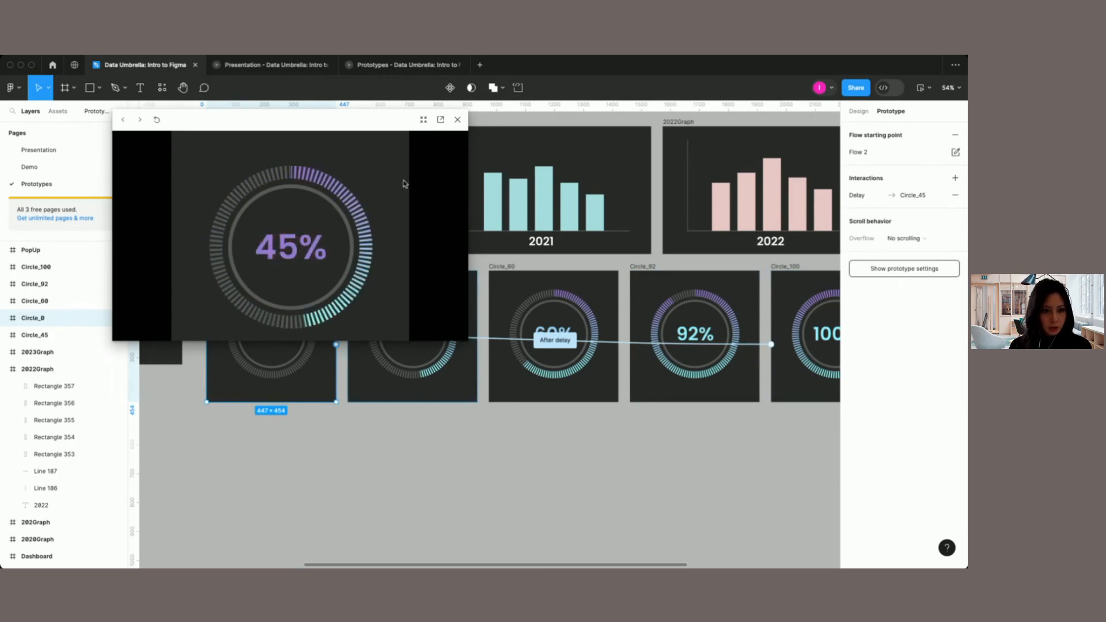
pyautogui.click(458, 121)
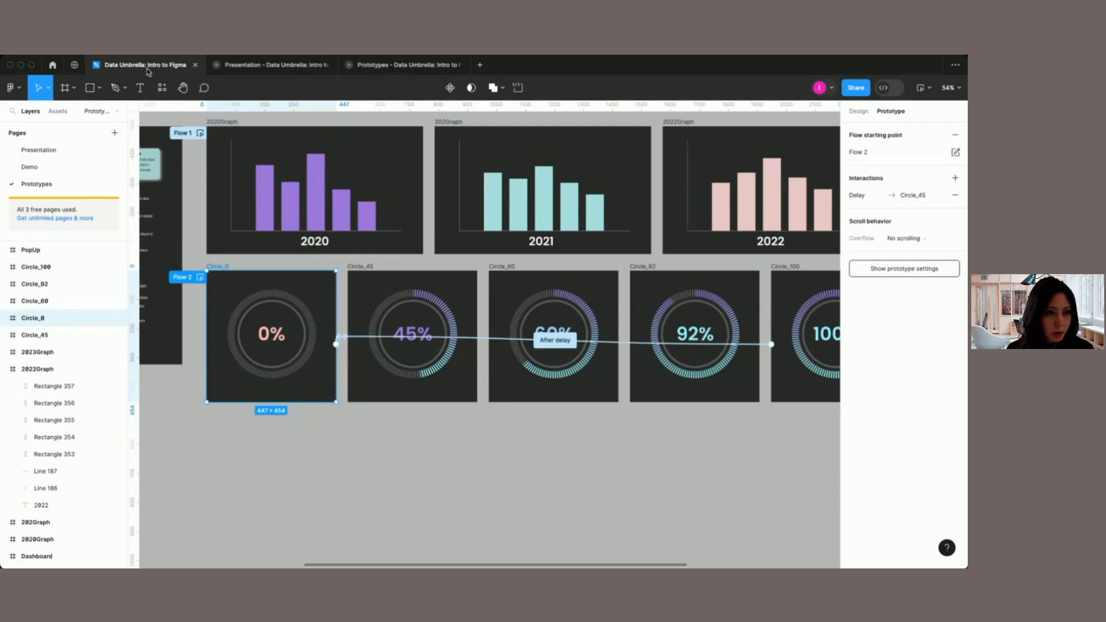
# Step: Switch to the Presentation slides and advance from Getting Started to the "What is Penpot?" slide
pyautogui.moveTo(260, 71)
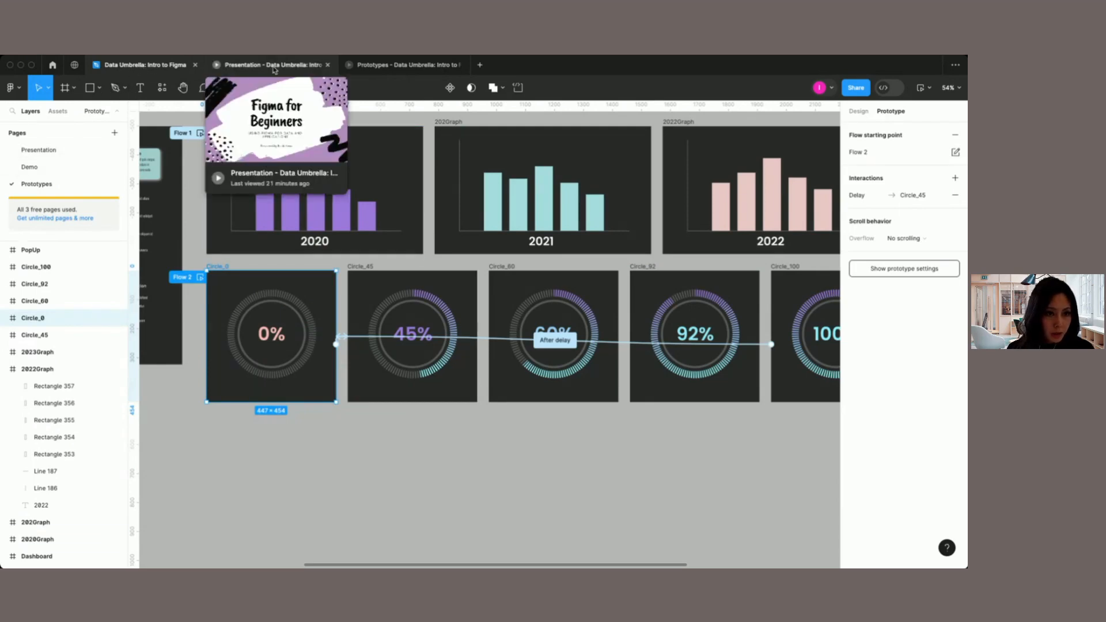
pyautogui.click(274, 71)
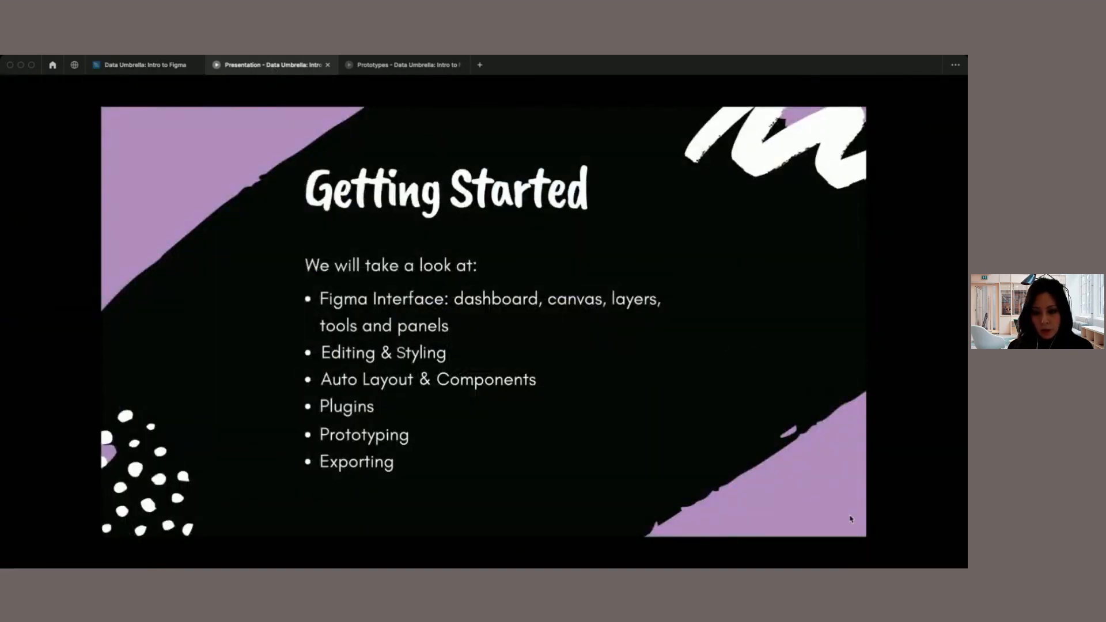
pyautogui.press('Right')
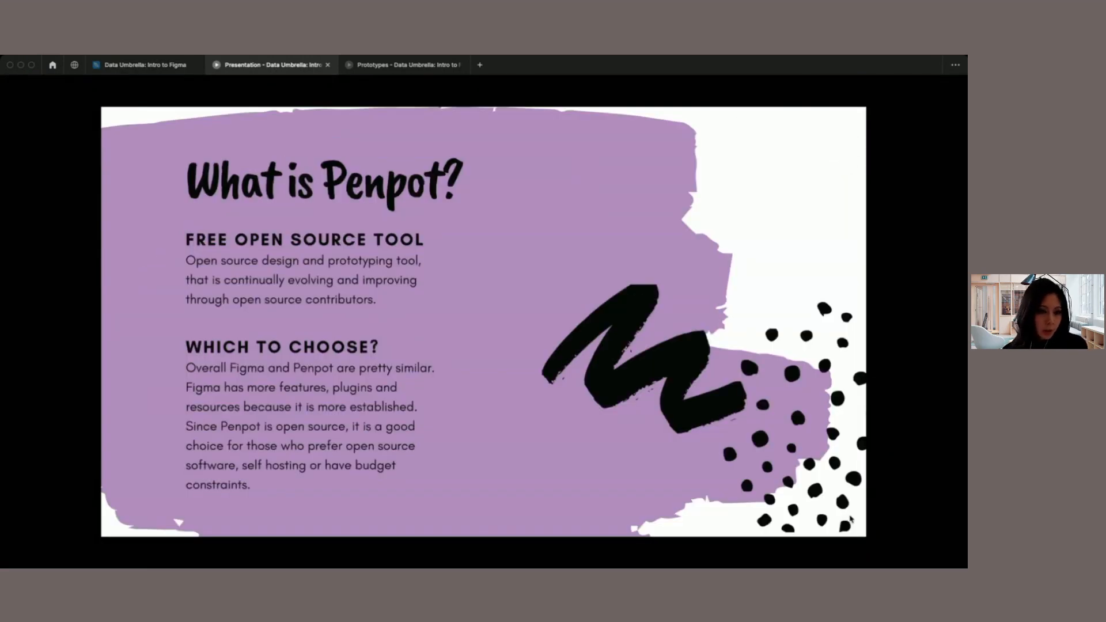
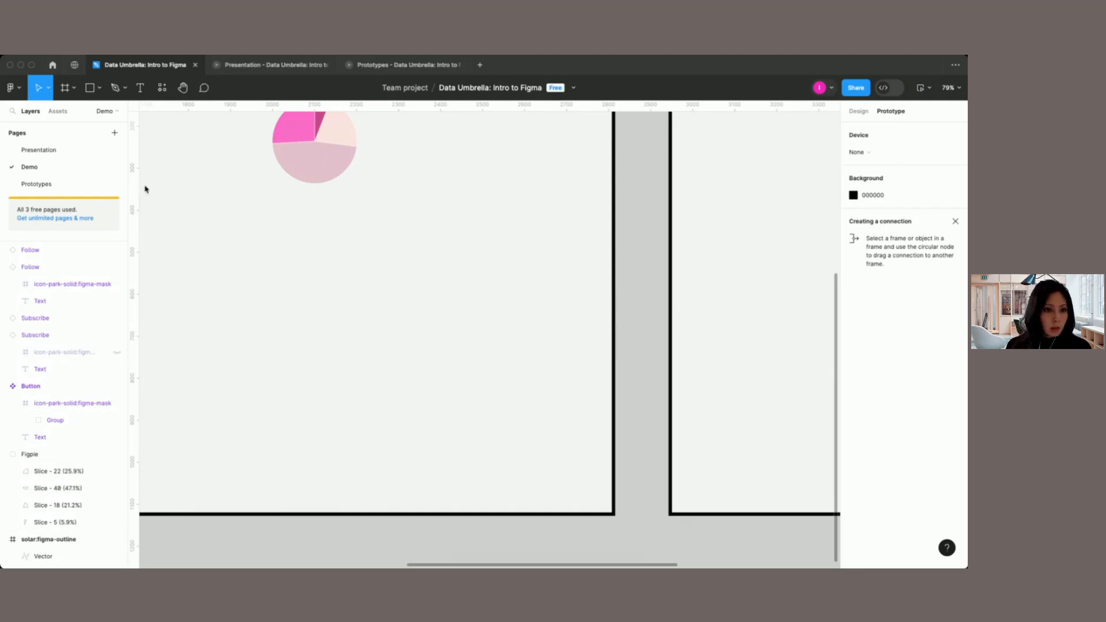
# Step: Place the oval artwork image from disk on the empty canvas below the Demo page's frames
pyautogui.scroll(-5, 167, 199)
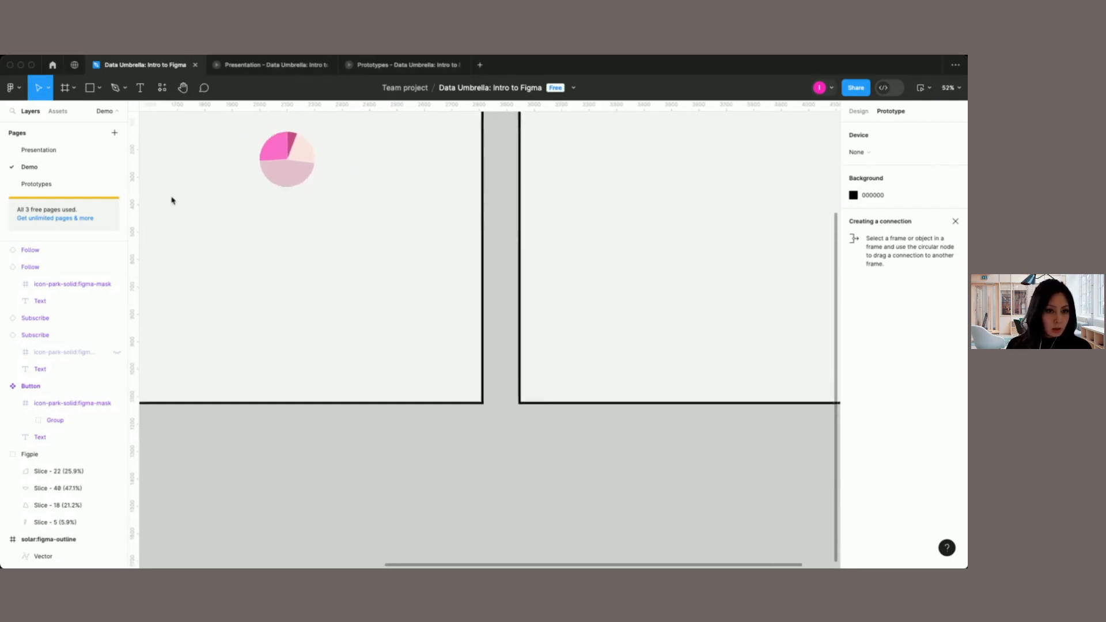
pyautogui.scroll(-10, 302, 352)
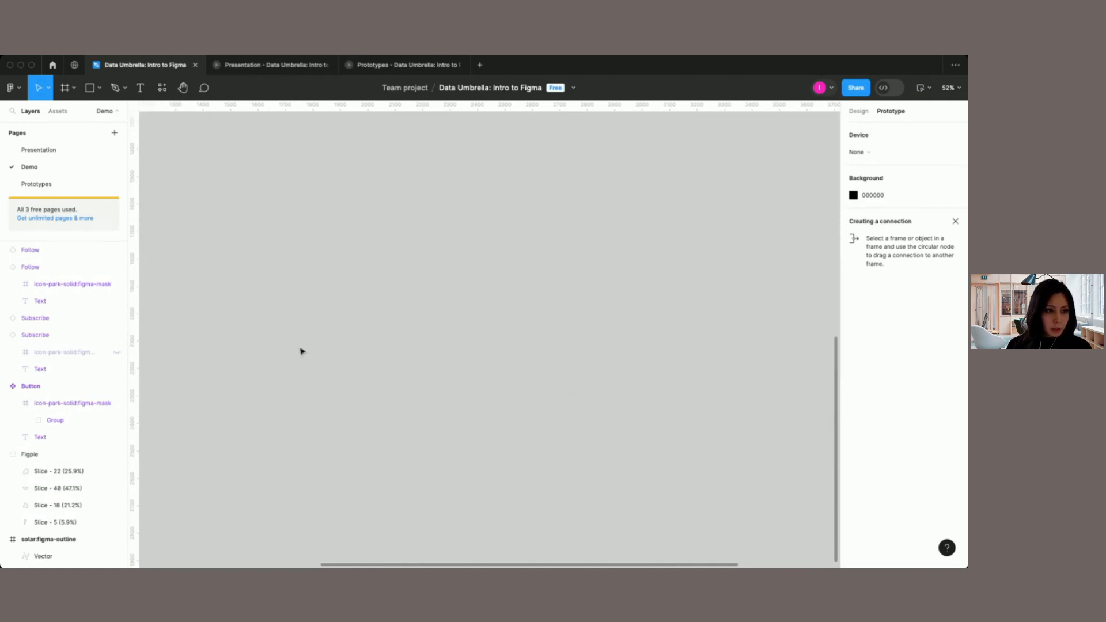
pyautogui.click(100, 90)
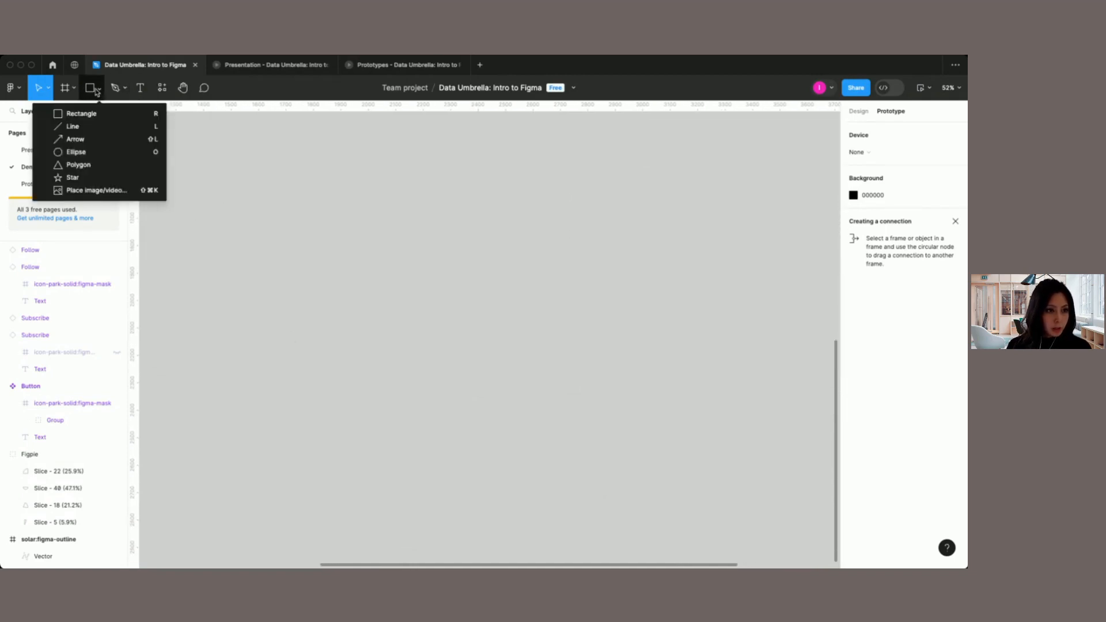
pyautogui.click(84, 192)
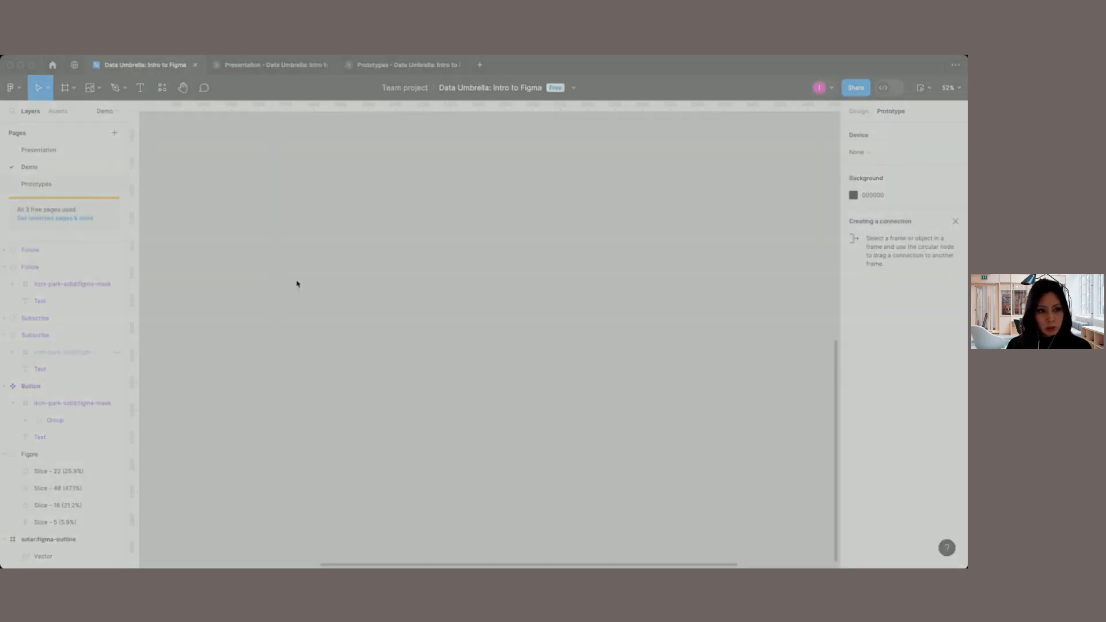
pyautogui.click(656, 421)
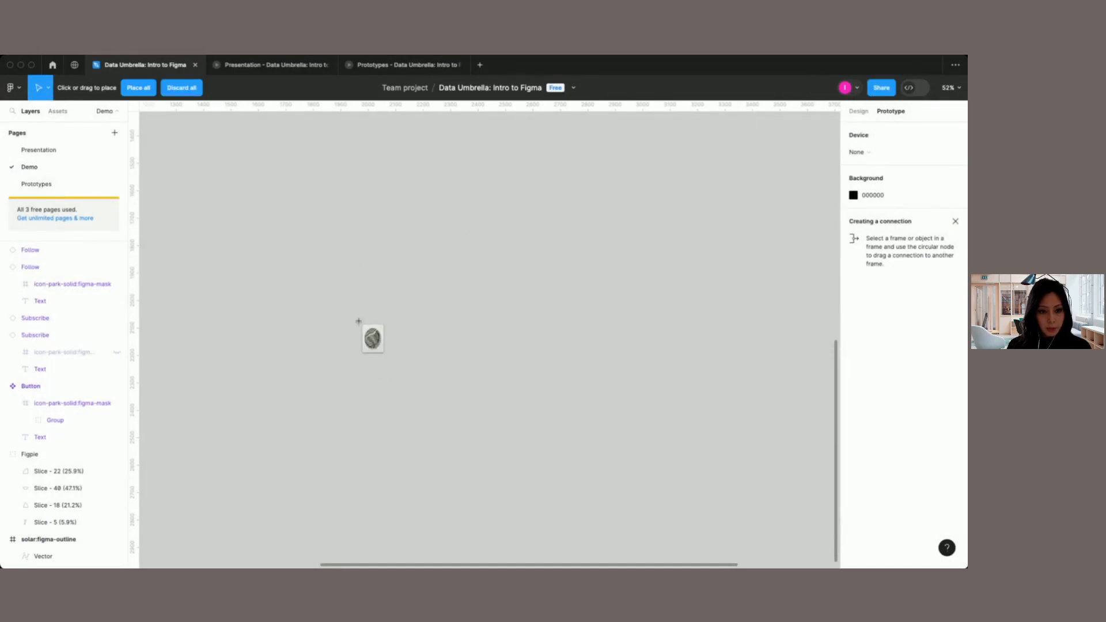
pyautogui.click(359, 321)
# Step: Scale the placed artwork image down proportionally to about two-thirds of its size, clear of the frames above
pyautogui.scroll(-3, 361, 326)
pyautogui.scroll(3, 361, 326)
pyautogui.scroll(1, 362, 325)
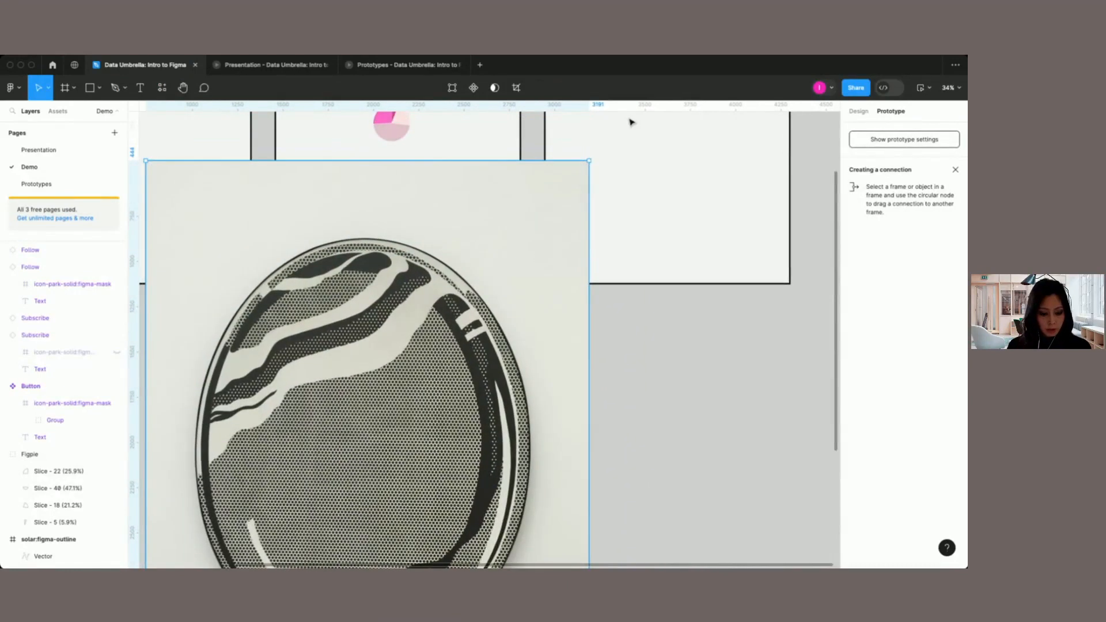
pyautogui.moveTo(590, 160); pyautogui.dragTo(447, 387)
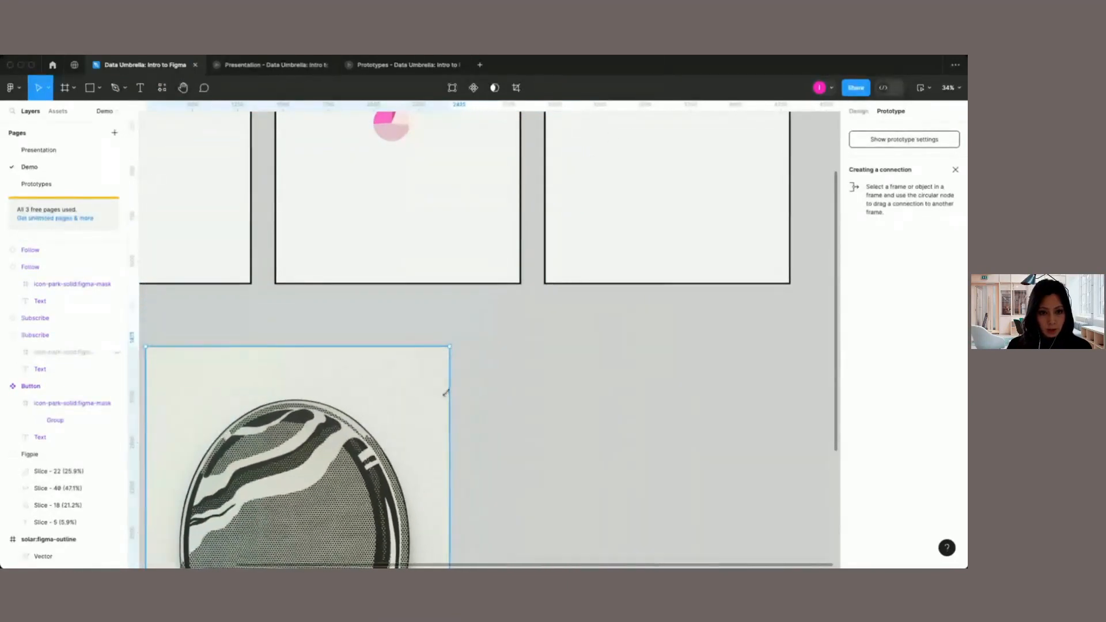
pyautogui.scroll(-3, 447, 392)
pyautogui.scroll(-2, 435, 387)
pyautogui.hscroll(1, 435, 387)
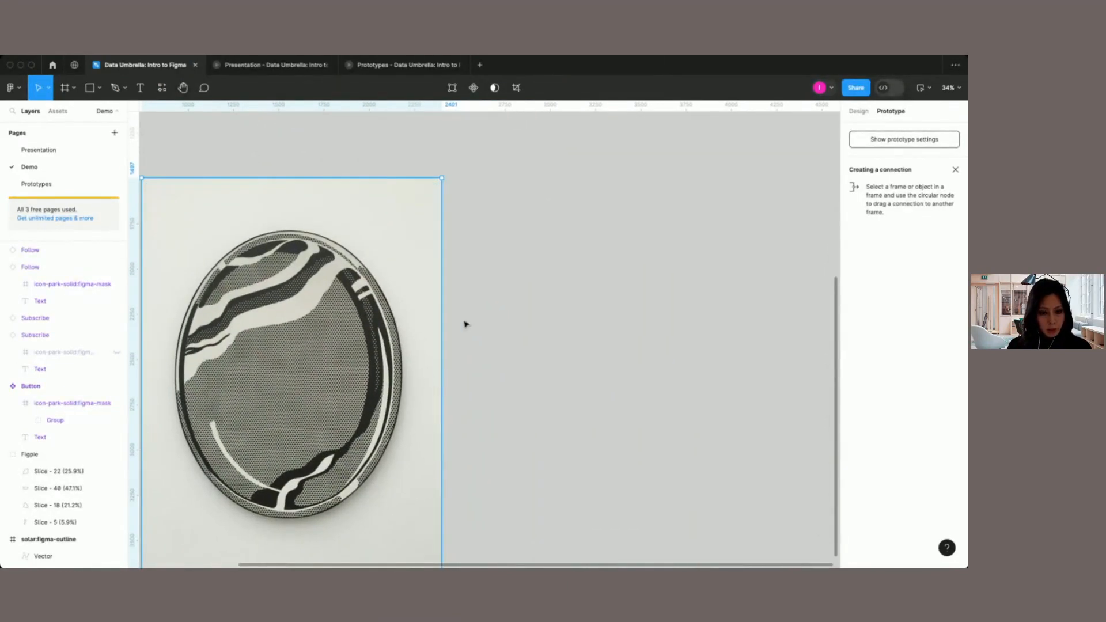
# Step: Draw a portrait rectangle of about 855 × 1166 beside the placed artwork image
pyautogui.press('r')
pyautogui.moveTo(476, 220); pyautogui.dragTo(631, 430)
pyautogui.click(686, 314)
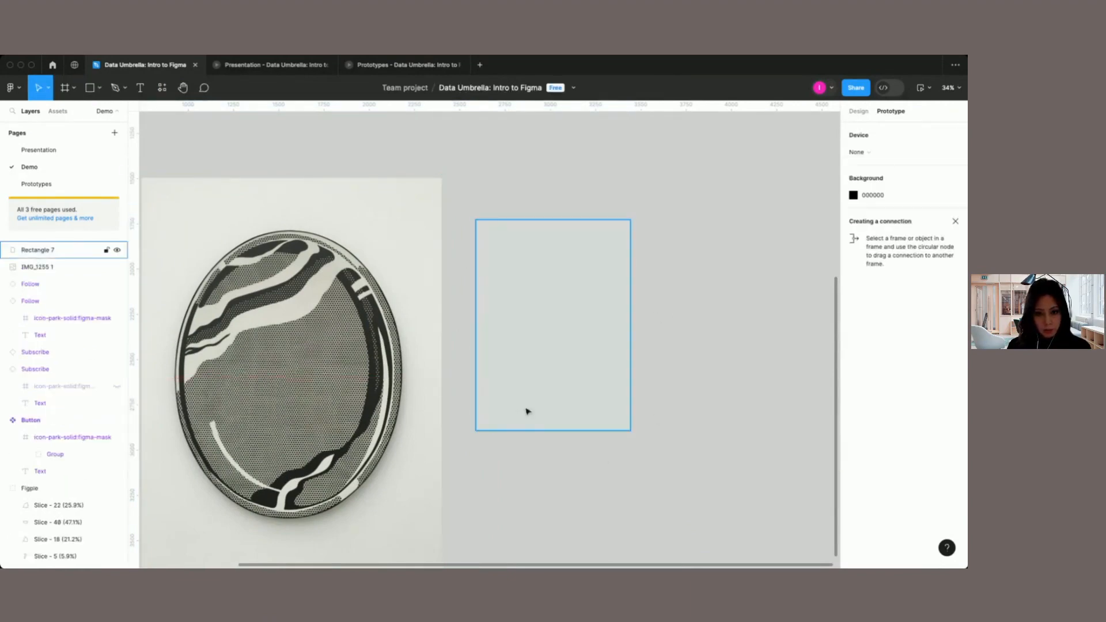
# Step: Fill the new rectangle with the same oval artwork image from disk
pyautogui.click(531, 368)
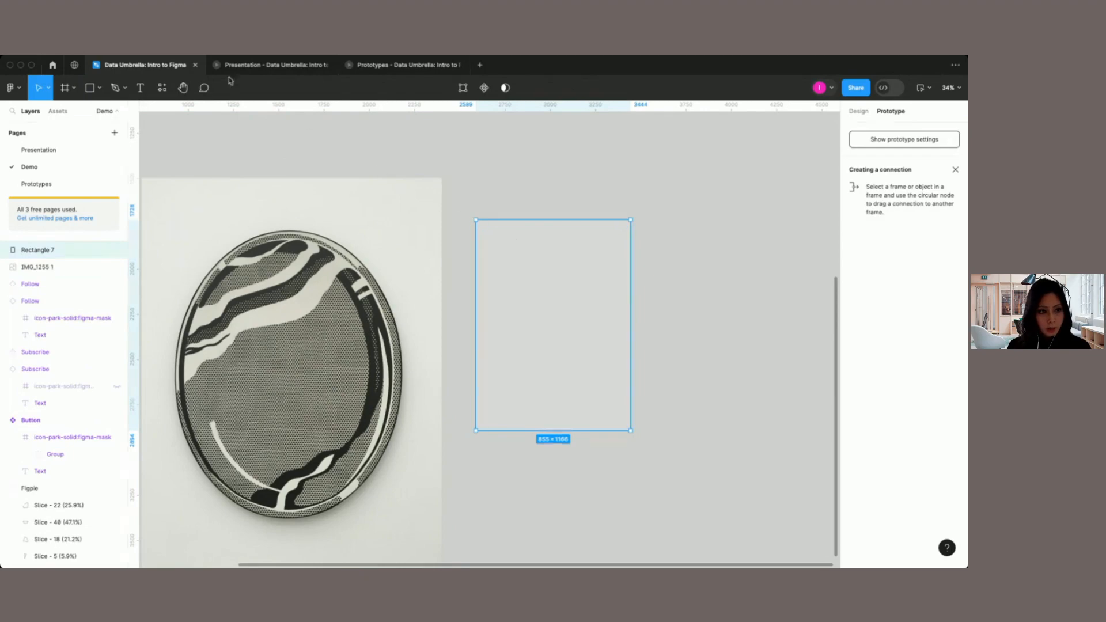
pyautogui.click(101, 89)
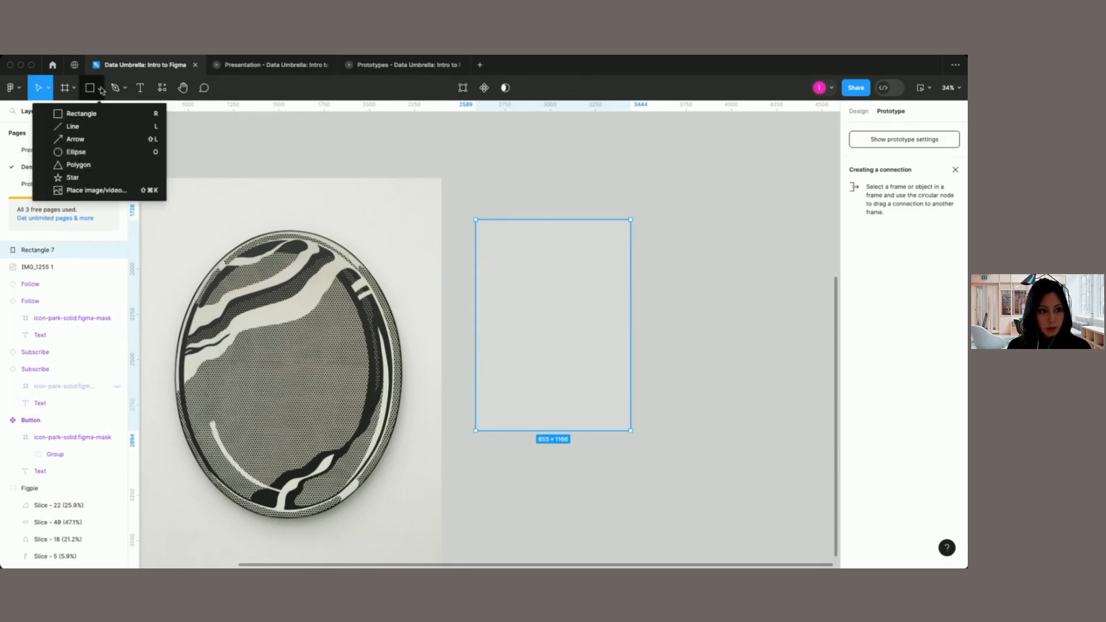
pyautogui.click(96, 191)
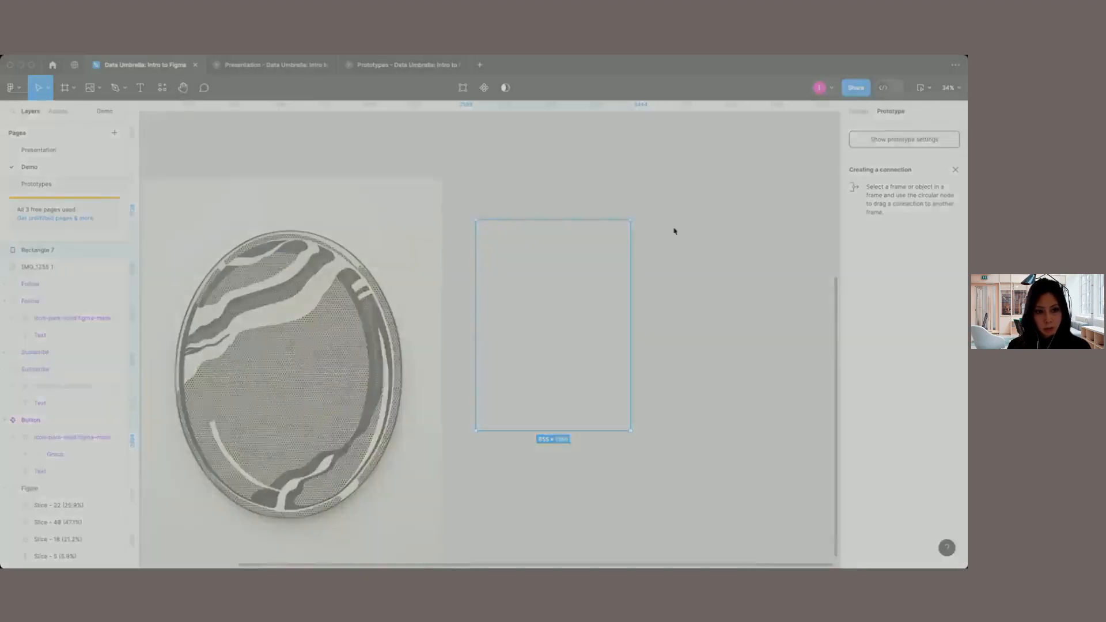
pyautogui.click(659, 419)
pyautogui.click(536, 309)
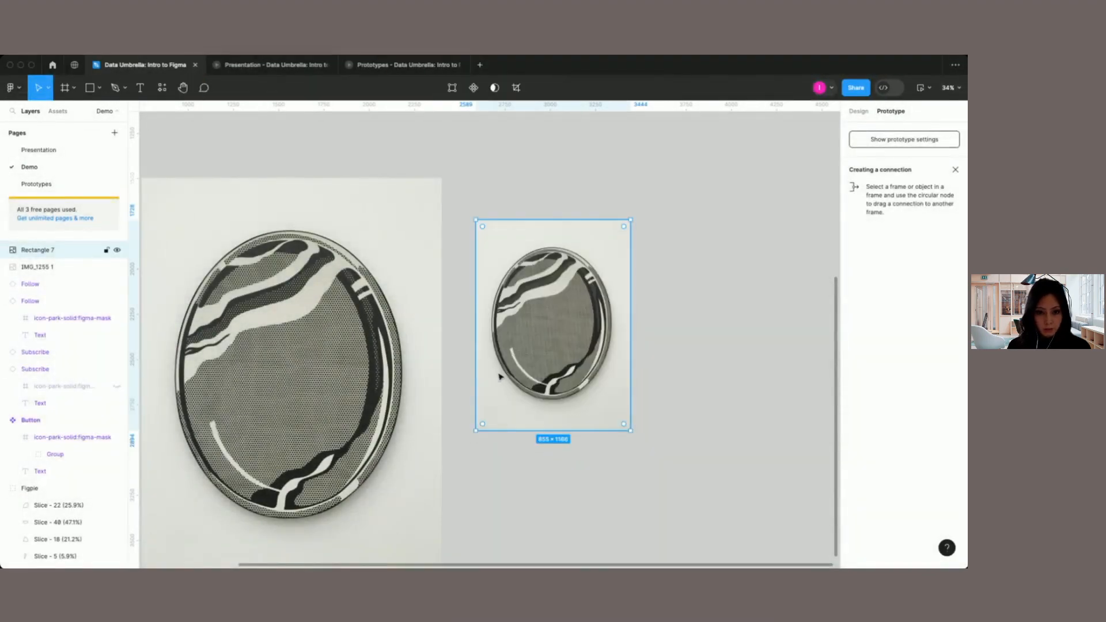
# Step: Crop the image-filled rectangle on all sides to about 722 × 970 and shrink the picture slightly inside the crop
pyautogui.click(517, 88)
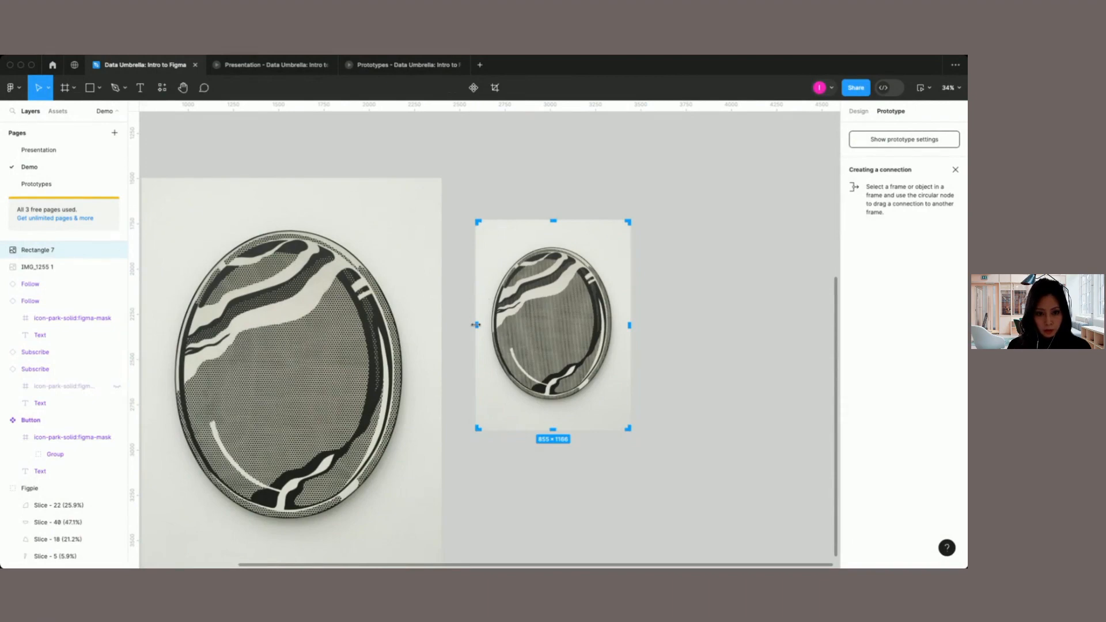
pyautogui.moveTo(477, 325); pyautogui.dragTo(484, 325)
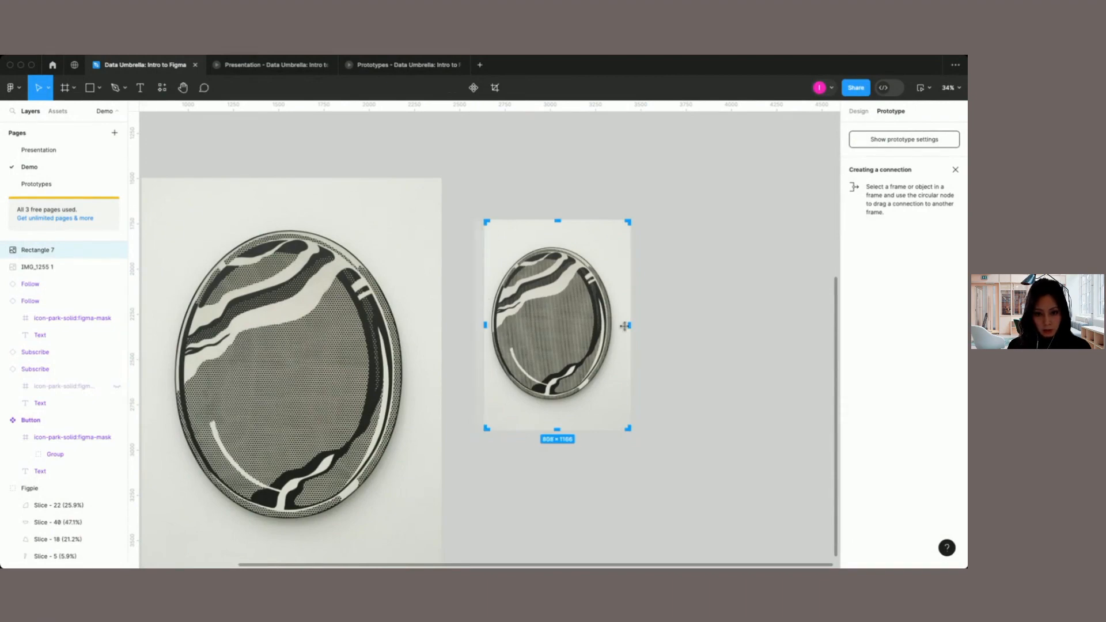
pyautogui.moveTo(630, 326); pyautogui.dragTo(617, 326)
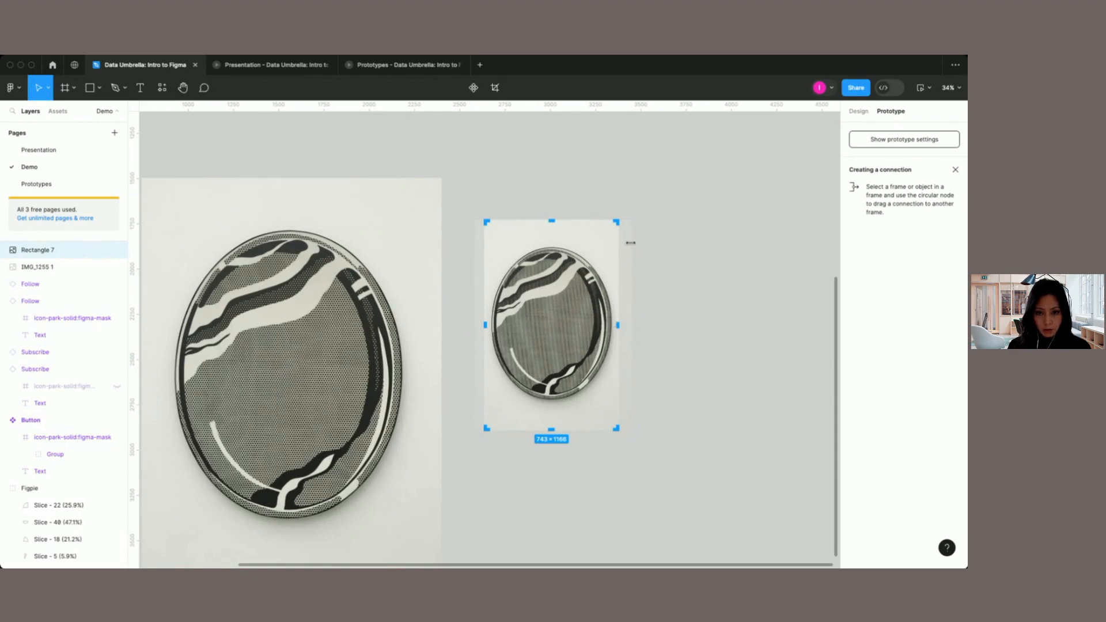
pyautogui.moveTo(616, 221); pyautogui.dragTo(615, 243)
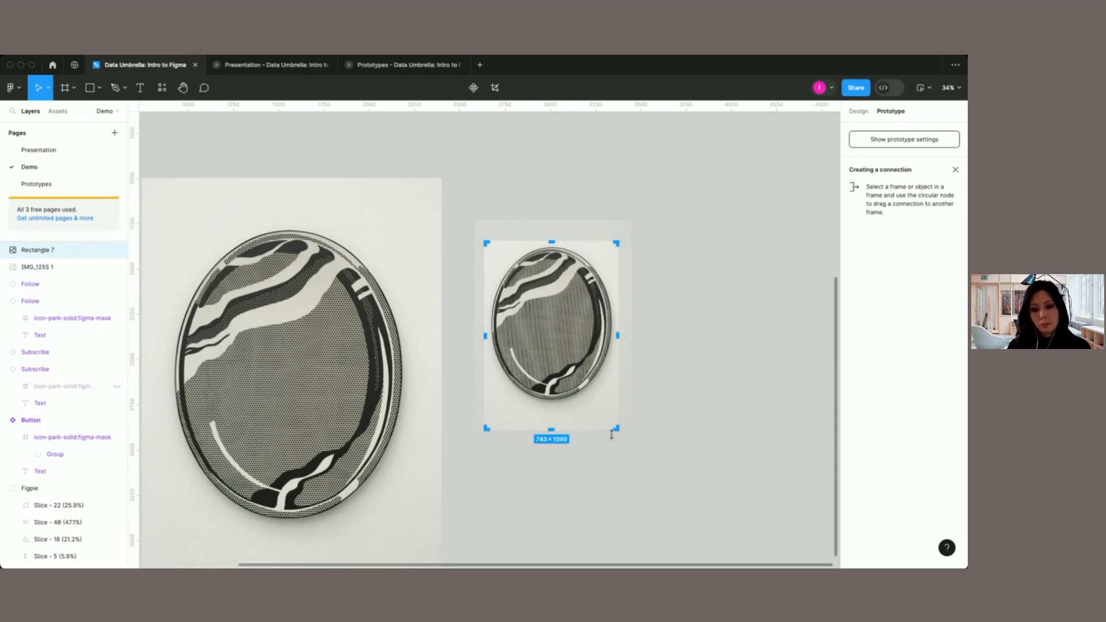
pyautogui.moveTo(616, 429); pyautogui.dragTo(613, 414)
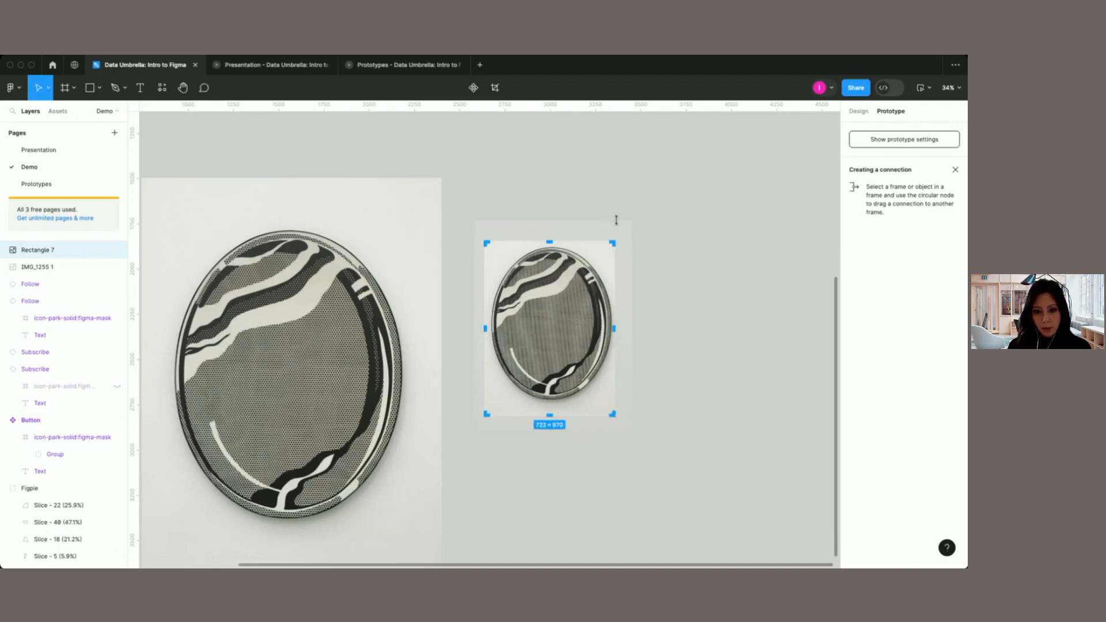
pyautogui.moveTo(631, 221)
pyautogui.mouseDown()
pyautogui.moveTo(644, 203)
pyautogui.moveTo(625, 223)
pyautogui.mouseUp()
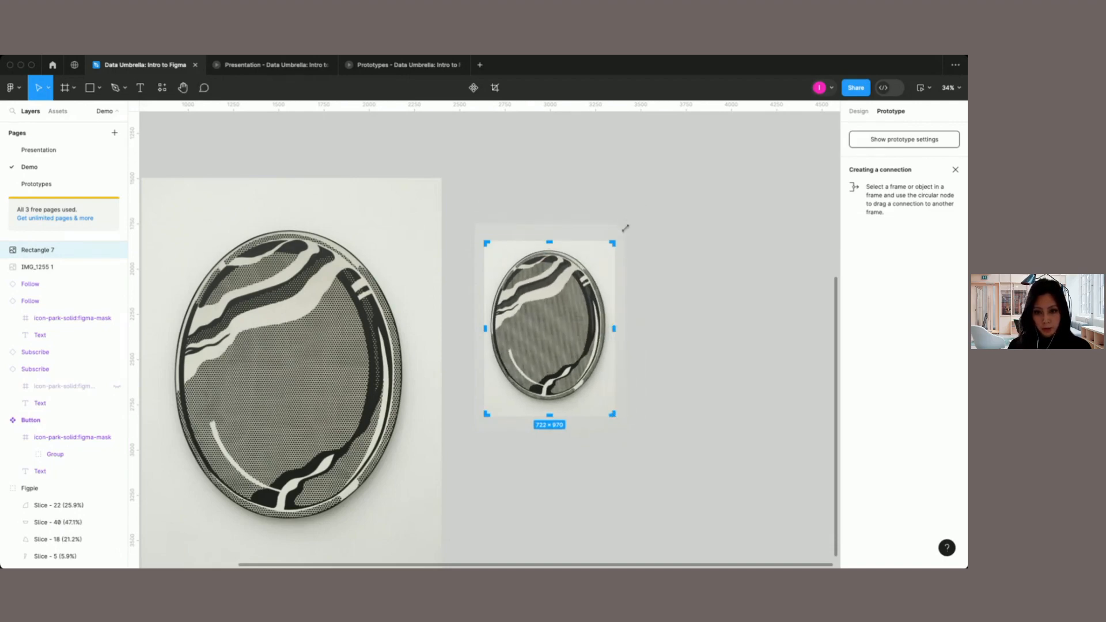
pyautogui.press('Return')
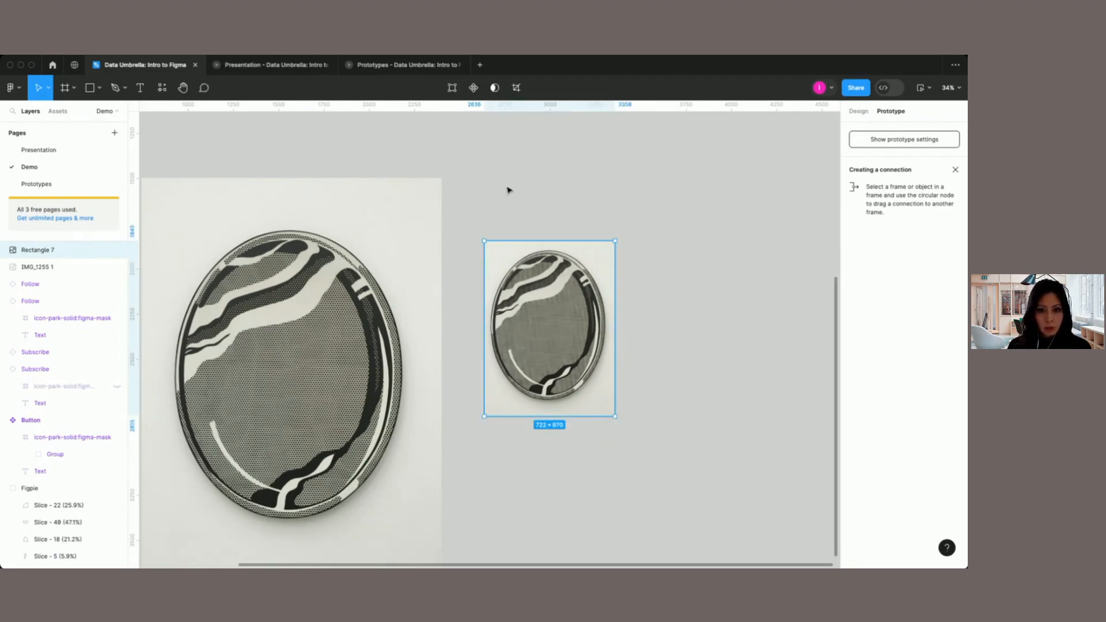
# Step: Raise the exposure and slightly lower the saturation of the cropped rectangle's image fill
pyautogui.click(859, 110)
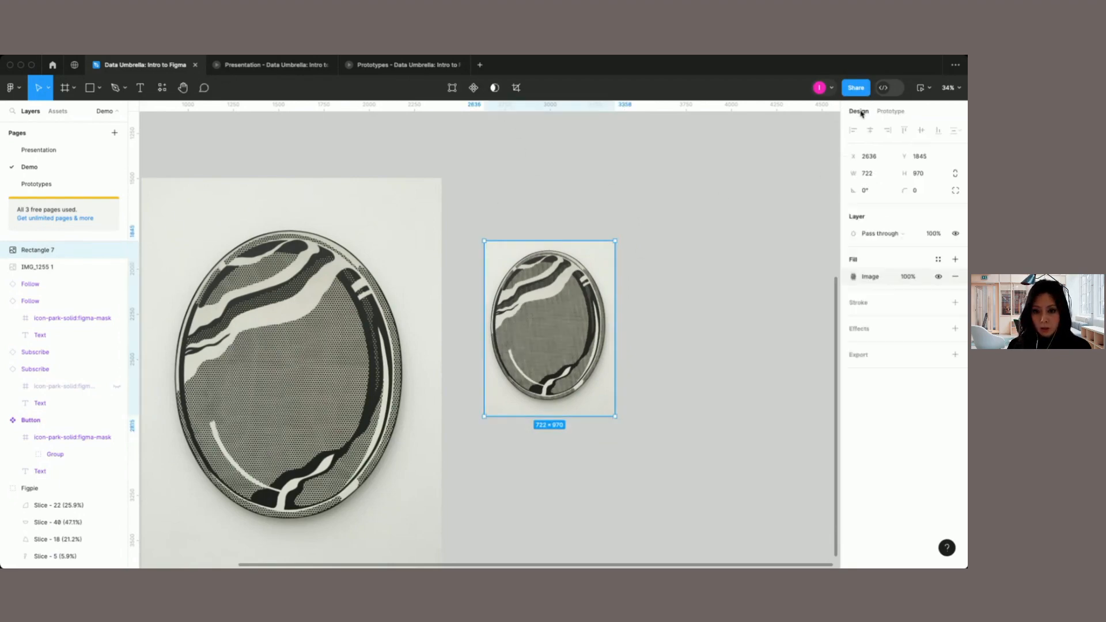
pyautogui.click(870, 279)
pyautogui.moveTo(803, 430); pyautogui.dragTo(797, 463)
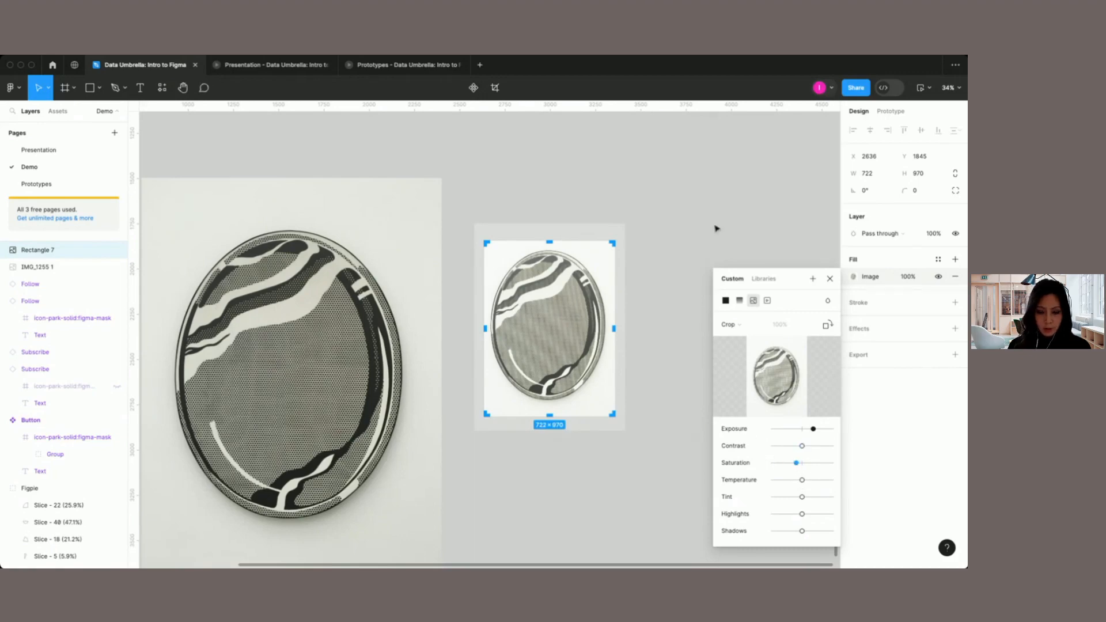
pyautogui.click(831, 279)
# Step: Add a second solid fill at 20% opacity over the cropped image and colour it red for a pink tint
pyautogui.scroll(-3, 663, 364)
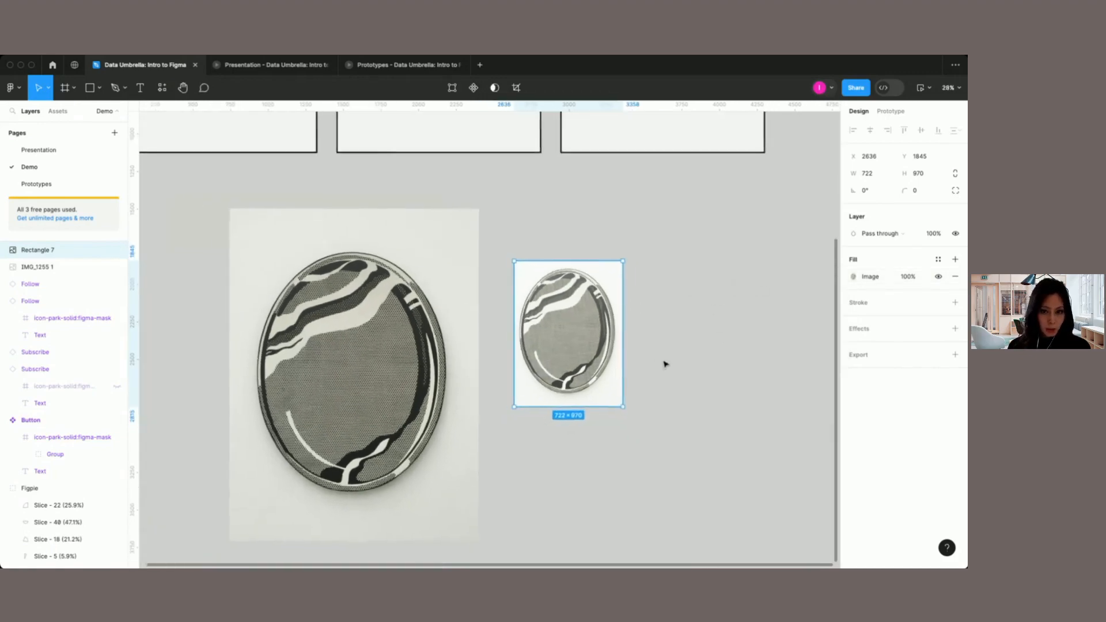
pyautogui.hscroll(1, 576, 335)
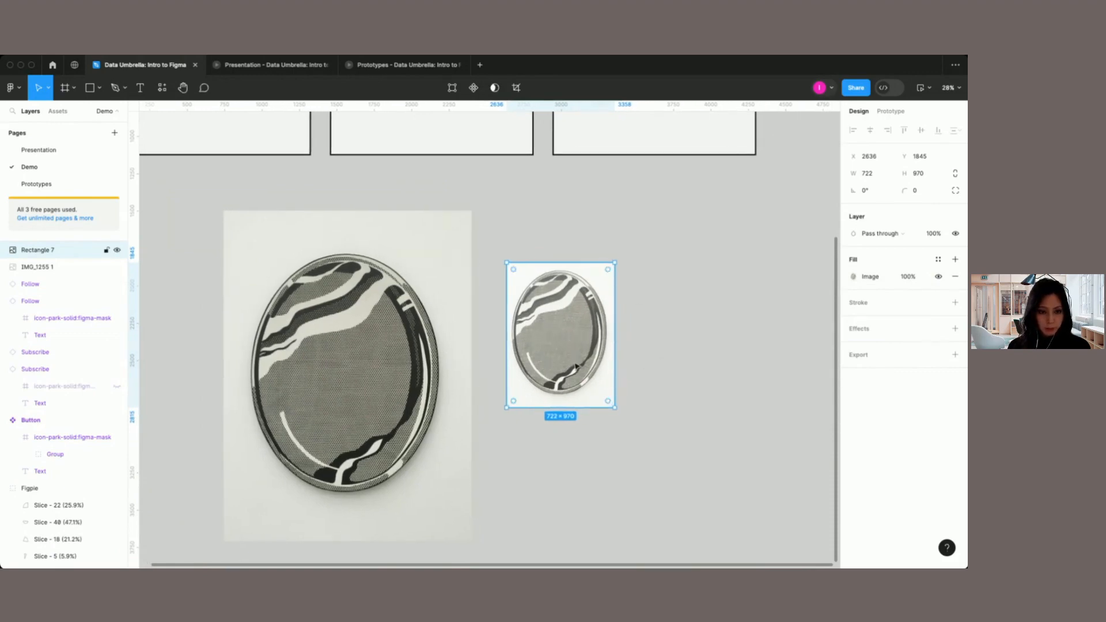
pyautogui.scroll(2, 579, 370)
pyautogui.hscroll(2, 579, 370)
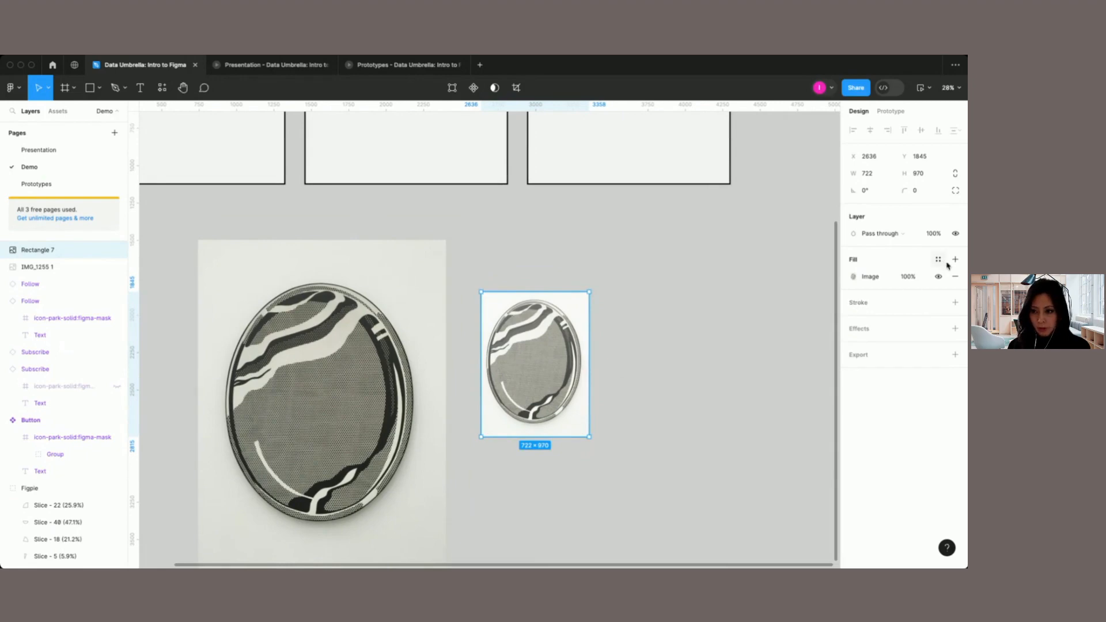
pyautogui.click(955, 261)
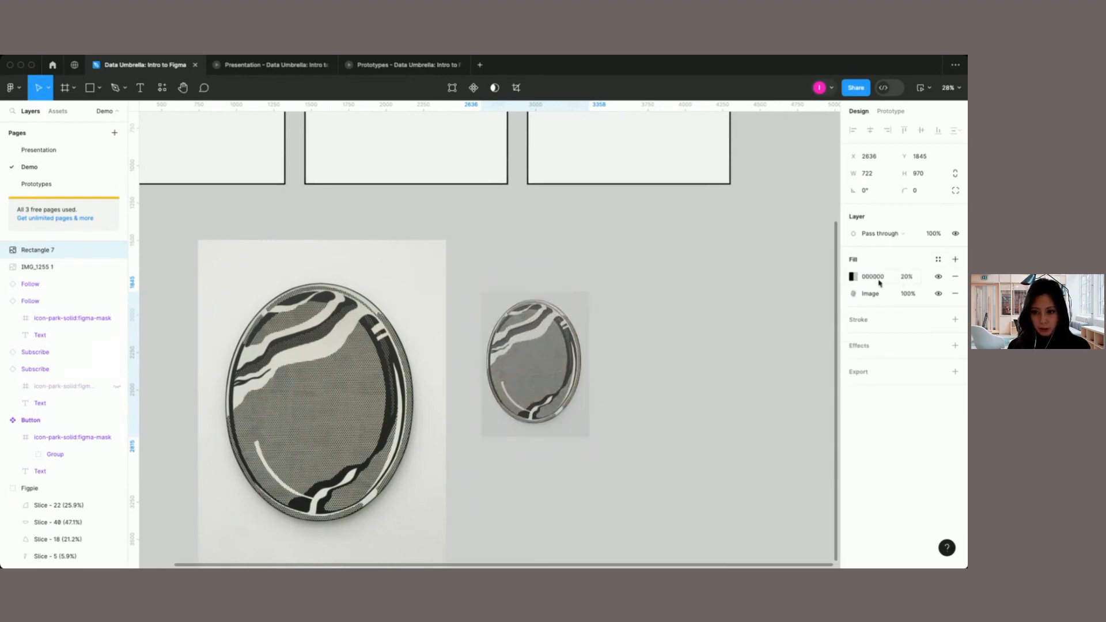
pyautogui.click(855, 277)
pyautogui.moveTo(753, 324); pyautogui.dragTo(785, 313)
pyautogui.click(690, 397)
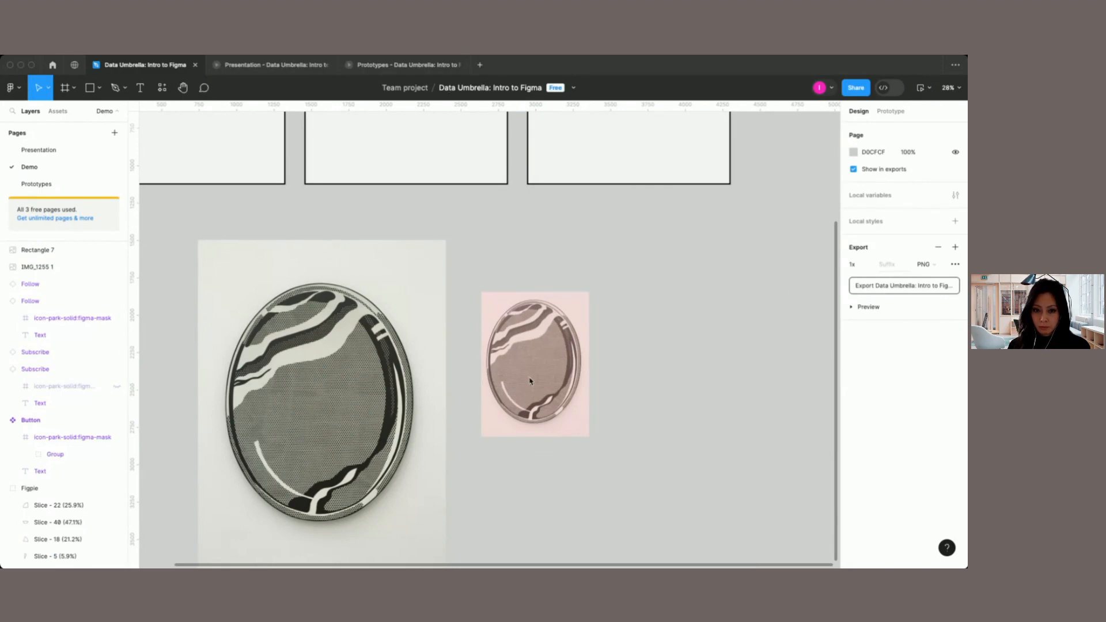
pyautogui.scroll(-3, 345, 310)
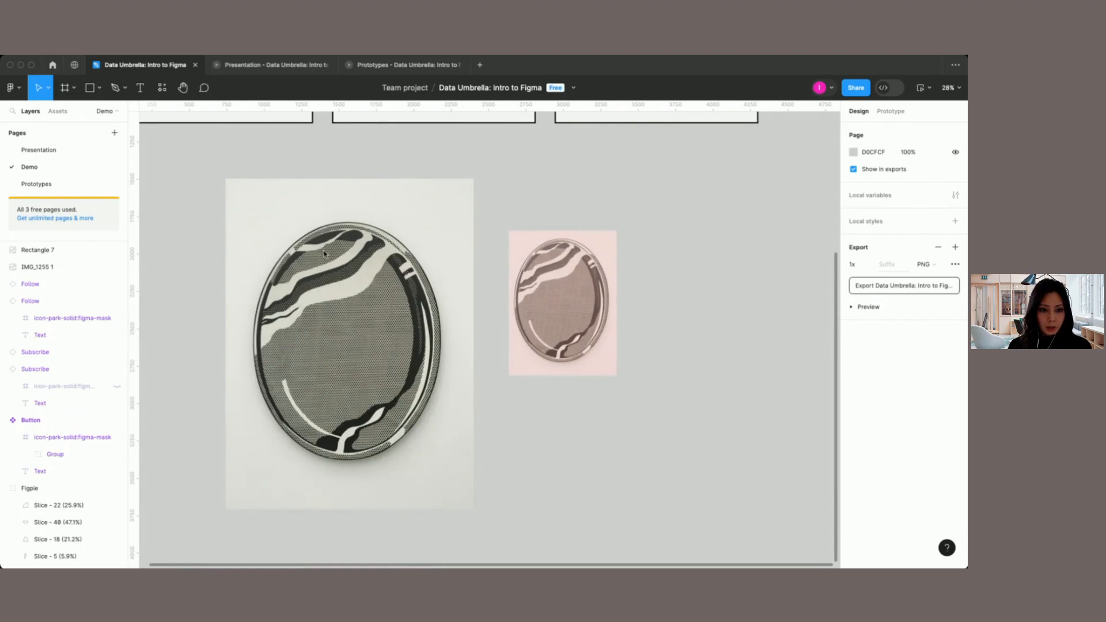
pyautogui.scroll(5, 338, 270)
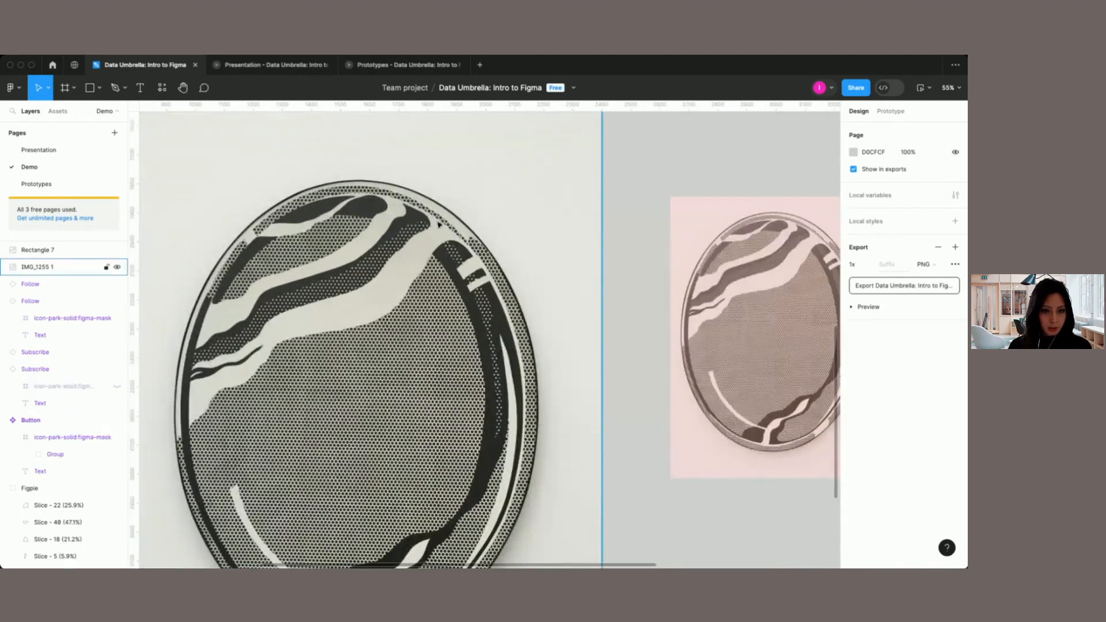
pyautogui.scroll(-3, 412, 246)
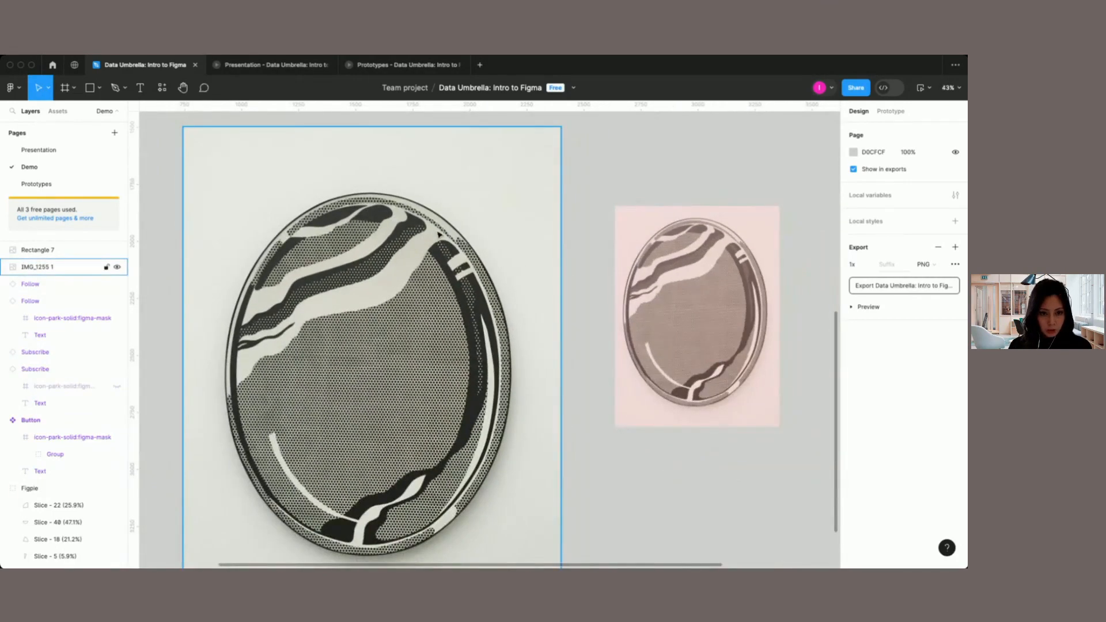
pyautogui.scroll(-2, 439, 233)
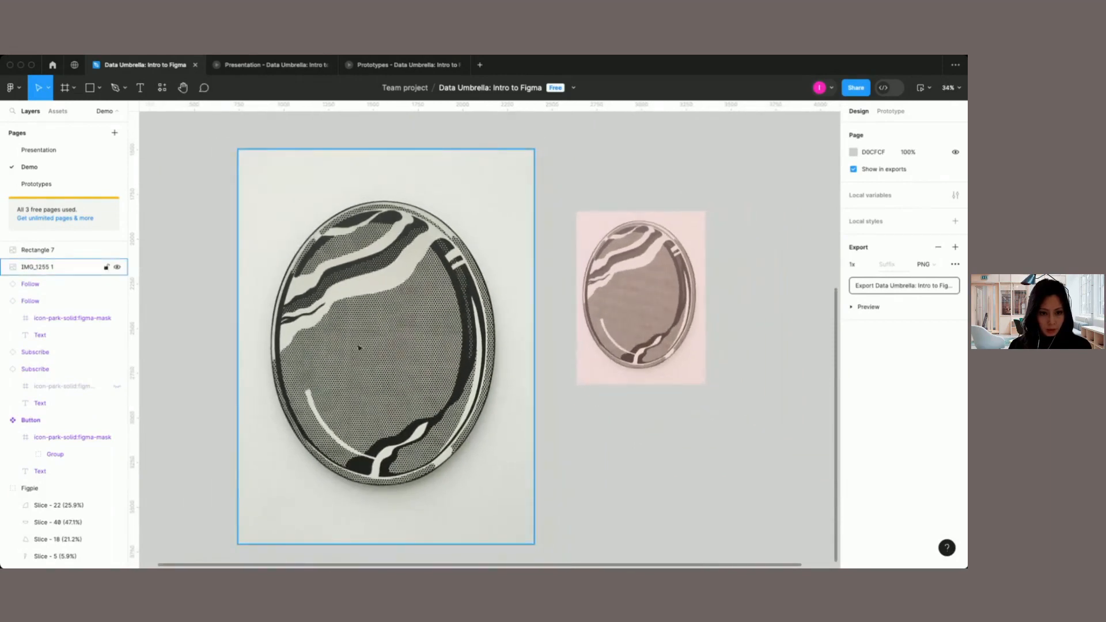
pyautogui.hscroll(5, 523, 315)
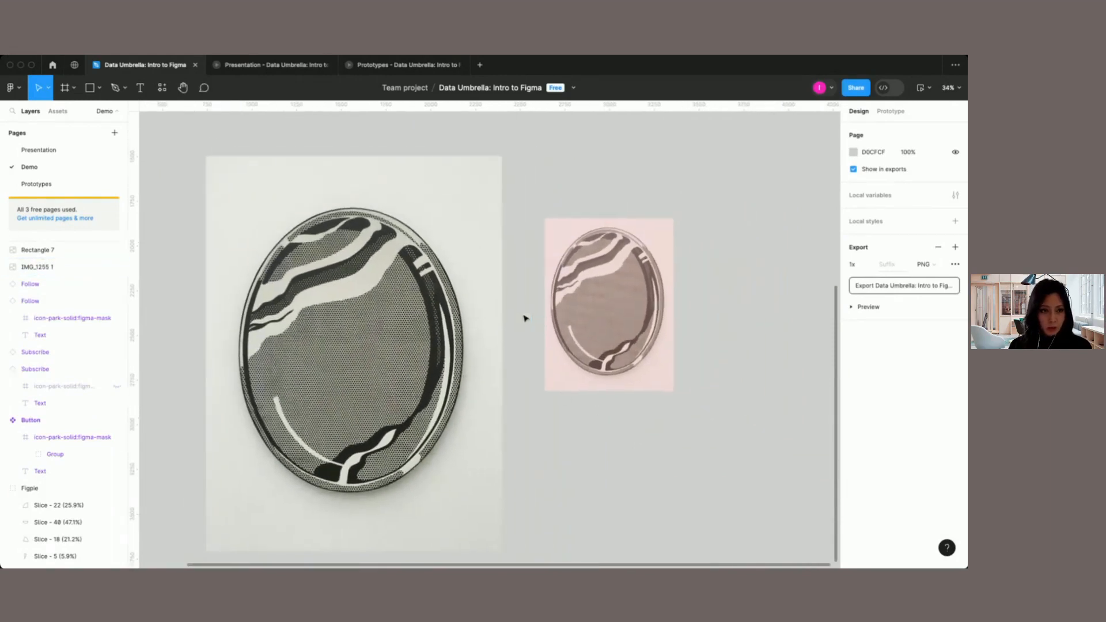
pyautogui.hscroll(-1, 526, 317)
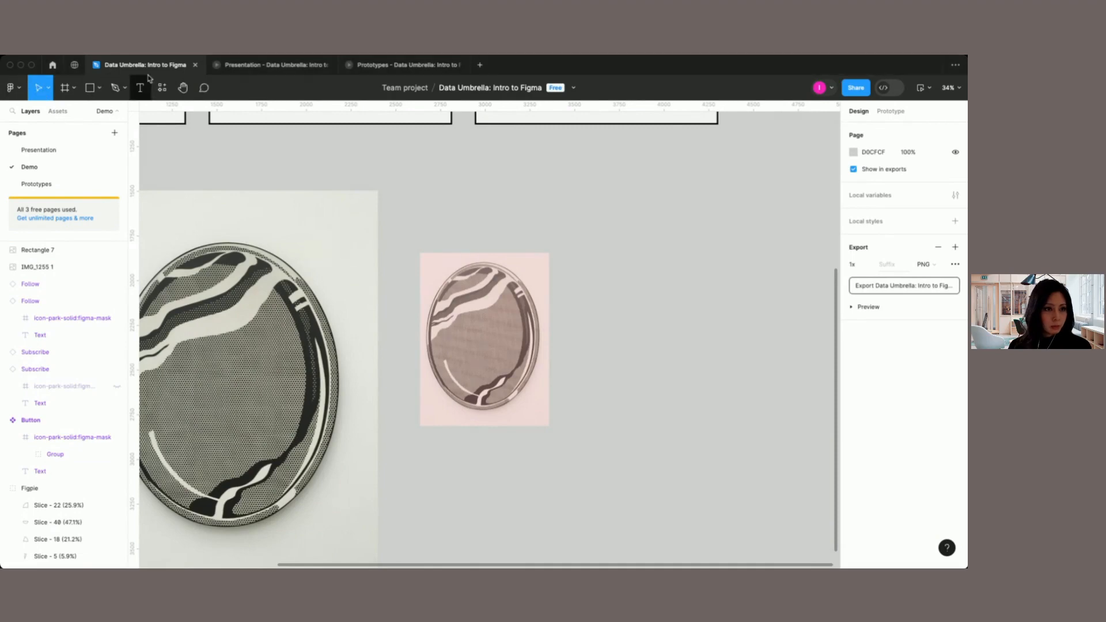
# Step: Show the QUESTIONS?? slide in the Presentation and return to the Demo page's frames in the design file
pyautogui.click(289, 67)
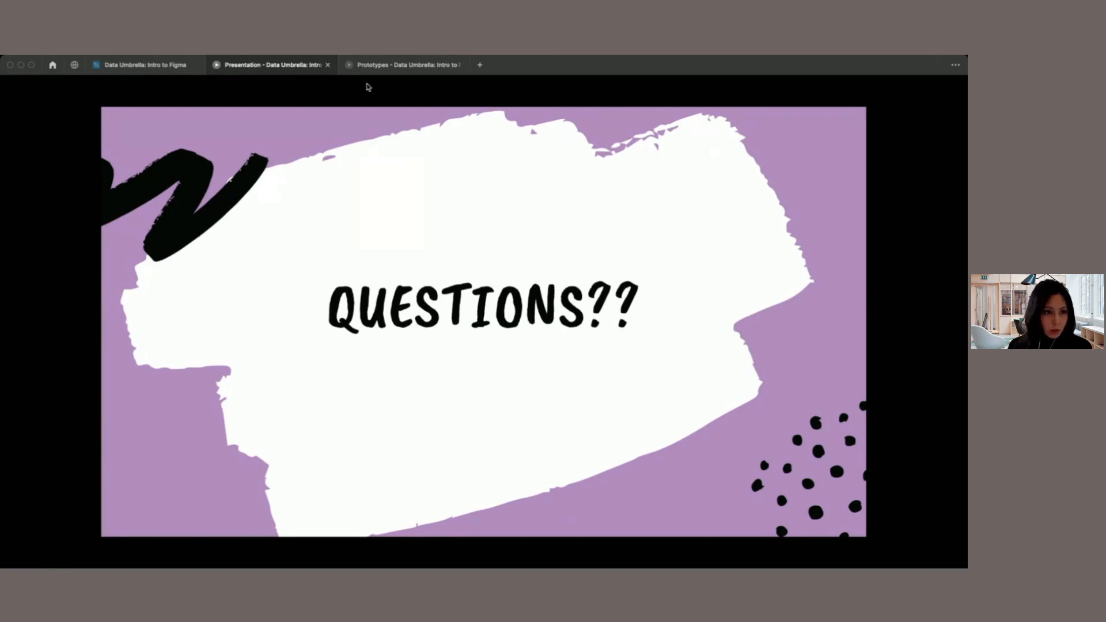
pyautogui.click(103, 73)
pyautogui.scroll(3, 312, 297)
pyautogui.scroll(5, 311, 297)
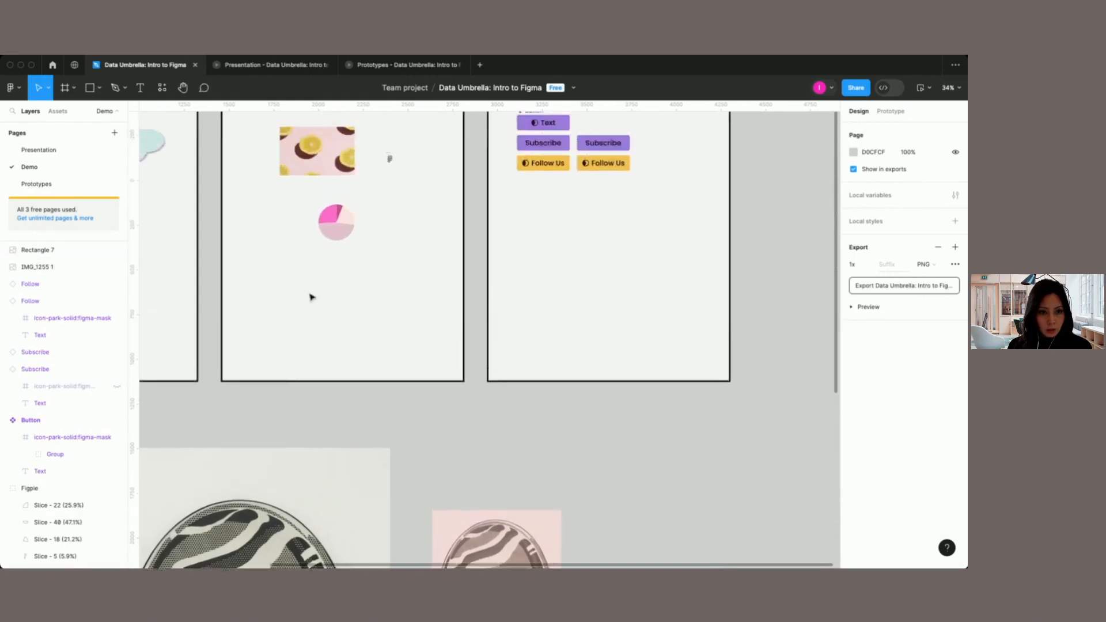
# Step: Select the Flower group in the Tools, Editing & Styling frame and switch to Dev Mode
pyautogui.hscroll(-5, 311, 297)
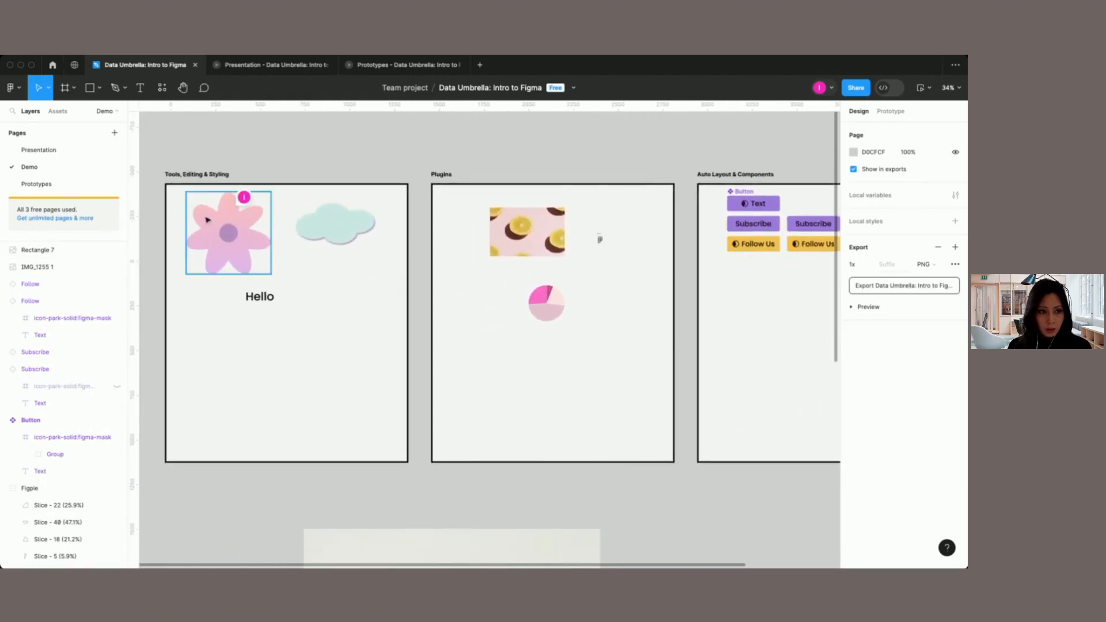
pyautogui.click(226, 219)
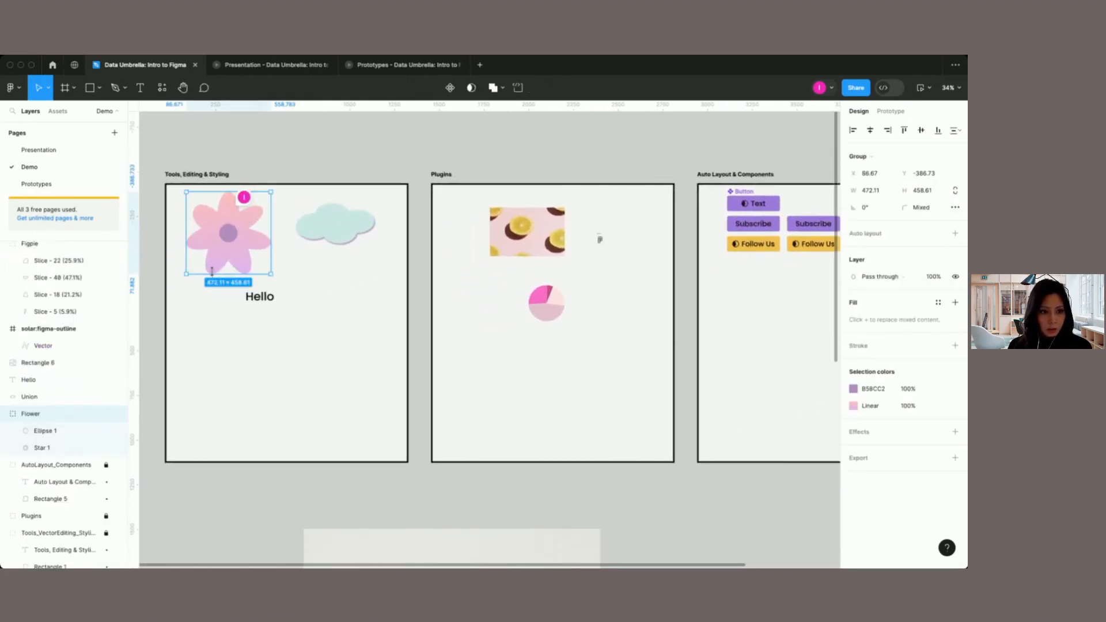
pyautogui.scroll(3, 215, 271)
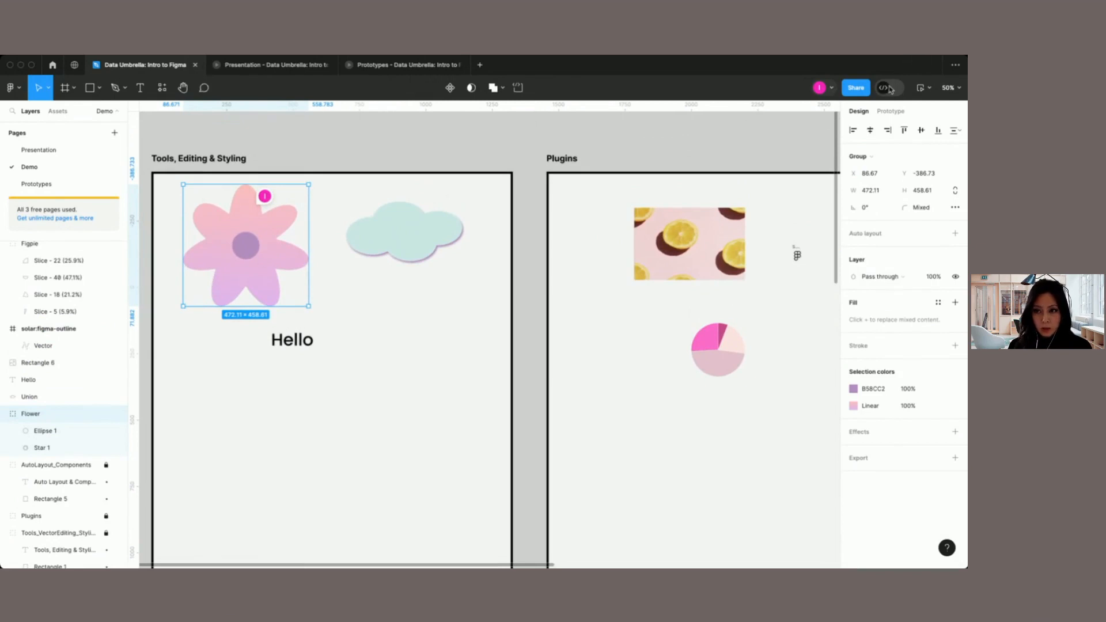
pyautogui.click(884, 88)
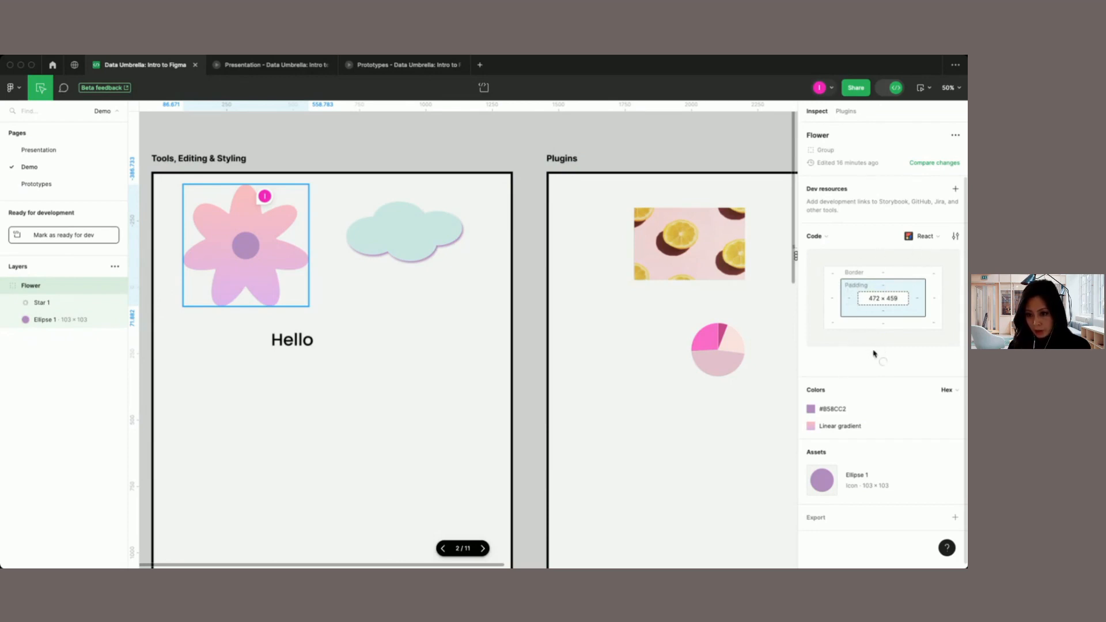
# Step: Show the Flower group's code as CSS and review its layout, colors and assets
pyautogui.click(936, 236)
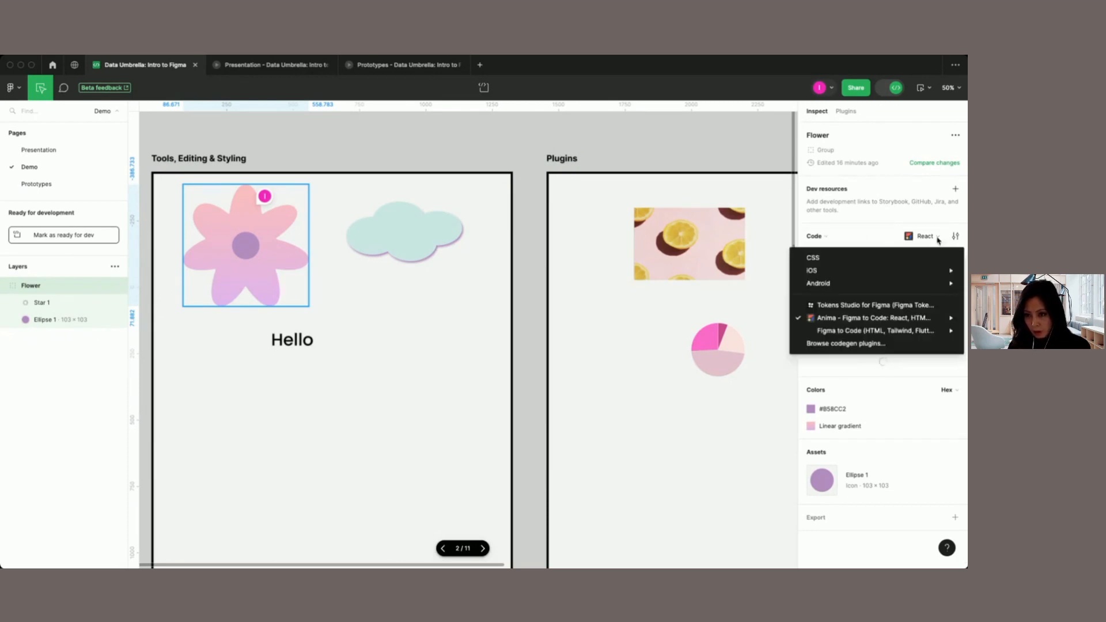
pyautogui.click(878, 257)
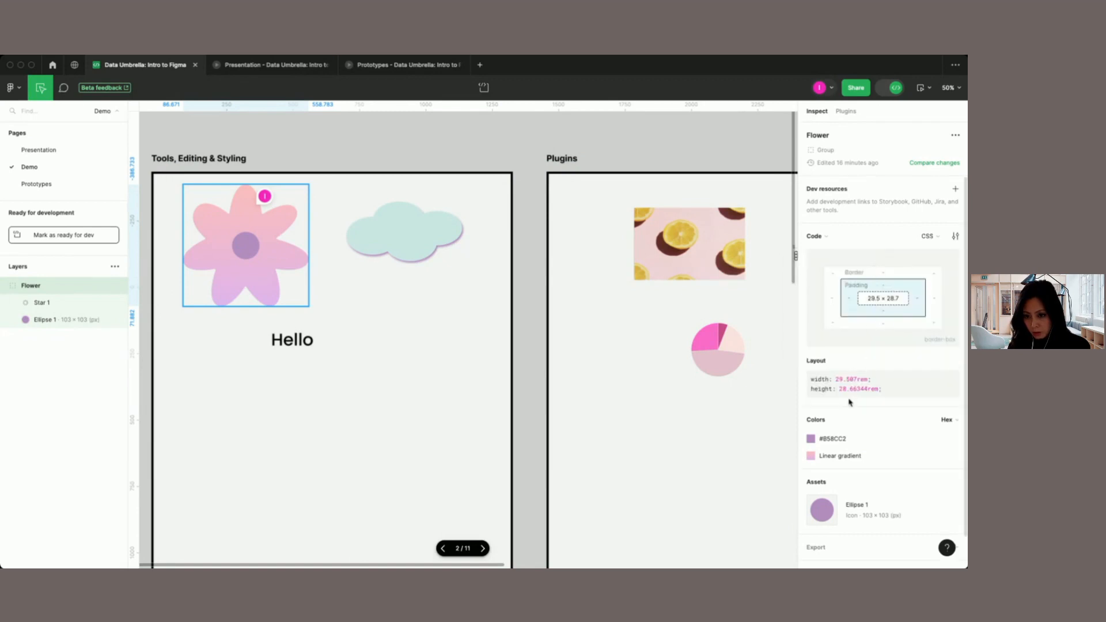
pyautogui.scroll(-1, 865, 443)
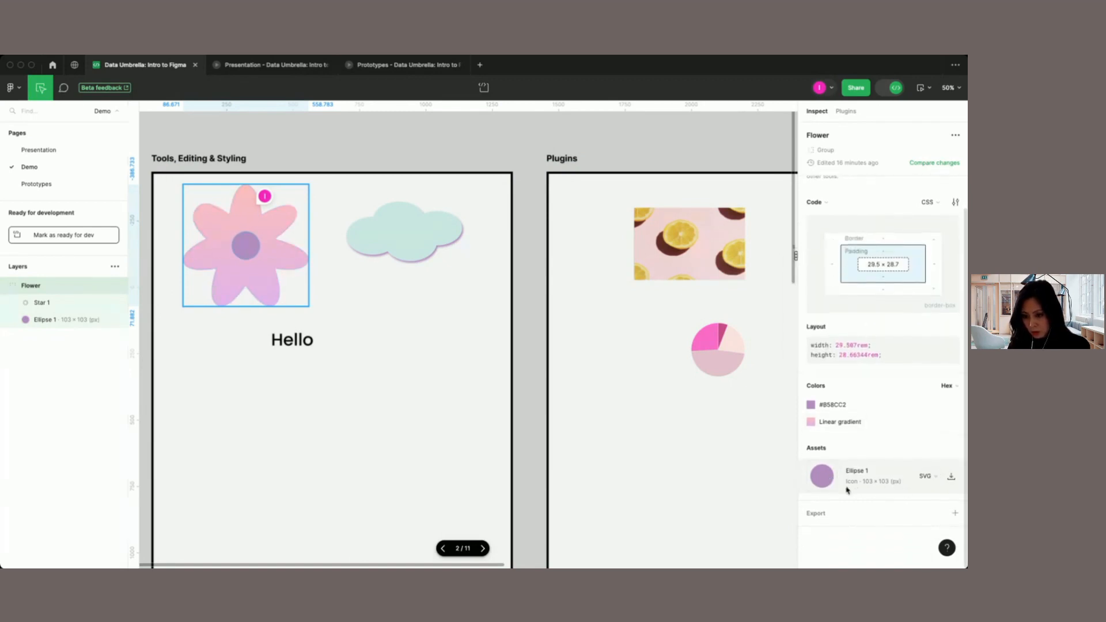
# Step: View the Flower group's specifications as Properties instead of Code, and return to the Code view
pyautogui.scroll(1, 868, 411)
pyautogui.click(820, 225)
pyautogui.click(822, 236)
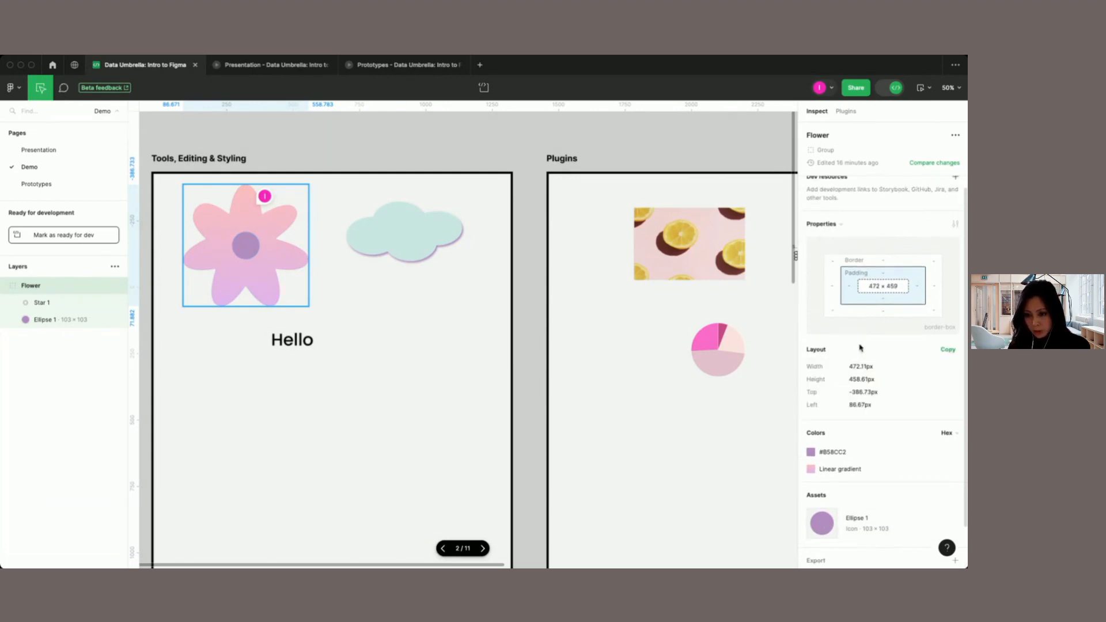
pyautogui.scroll(1, 861, 427)
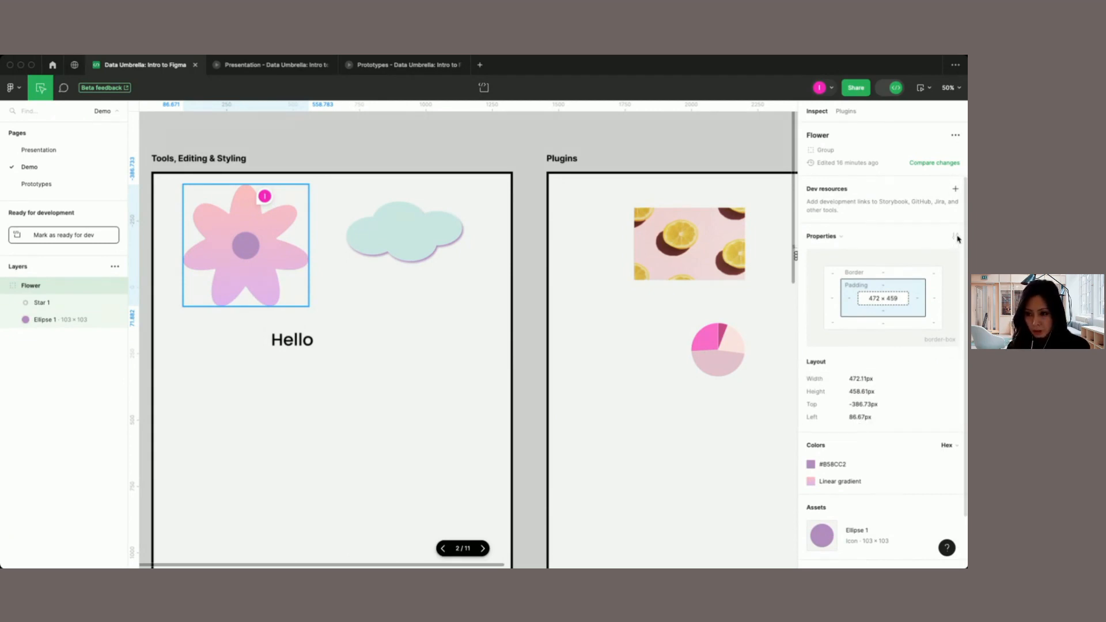
pyautogui.click(842, 242)
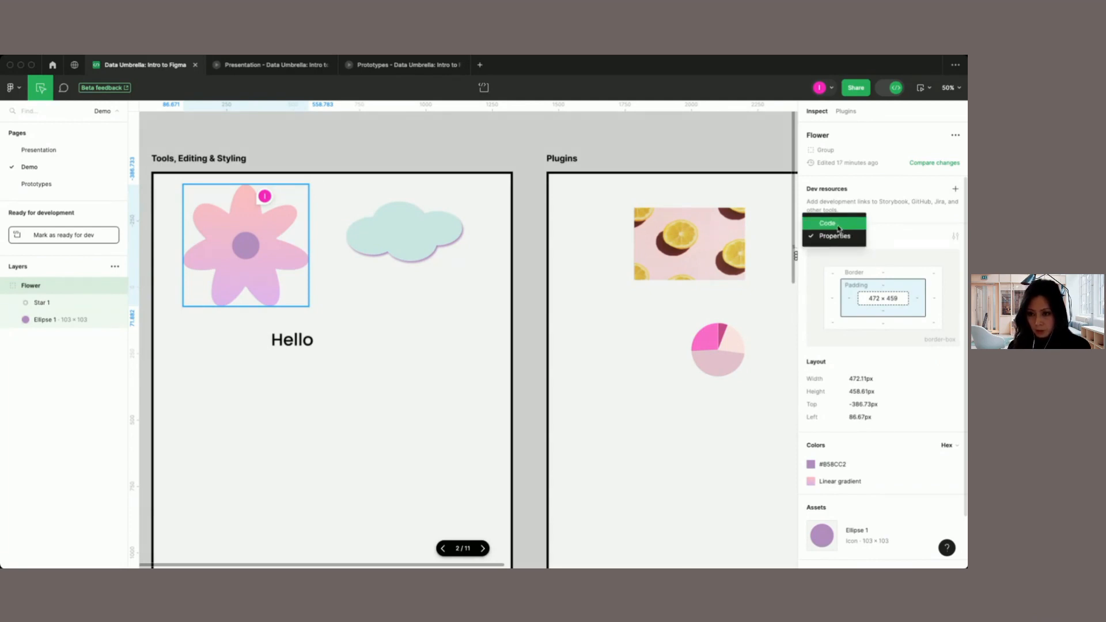
pyautogui.click(839, 228)
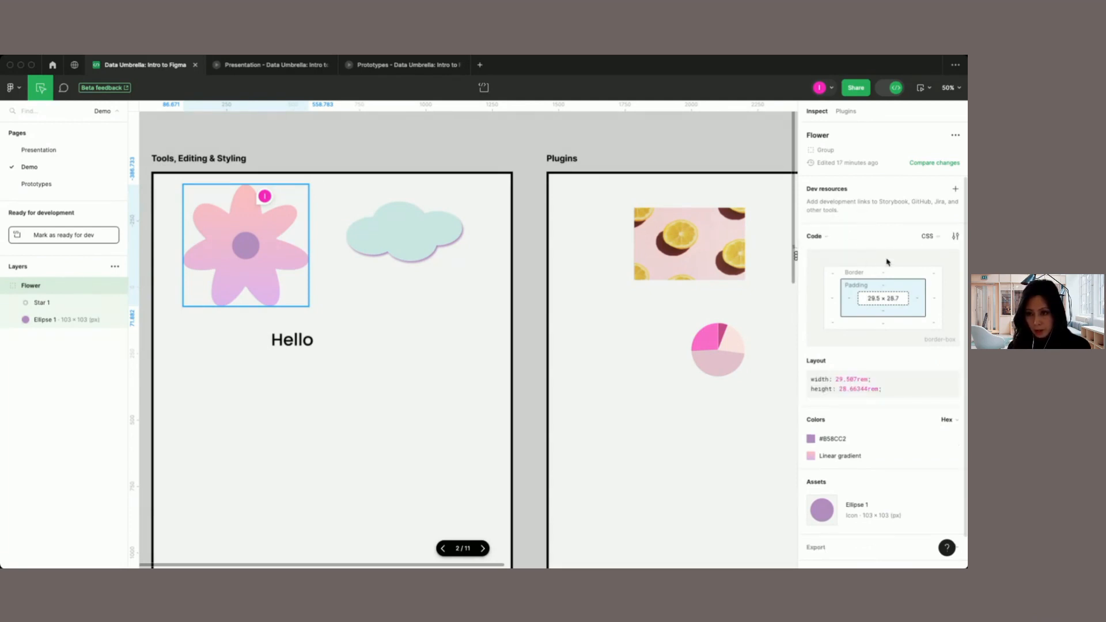
# Step: Look at the available Dev Mode plugins and return to inspecting the Flower group's CSS, colors and assets
pyautogui.click(846, 113)
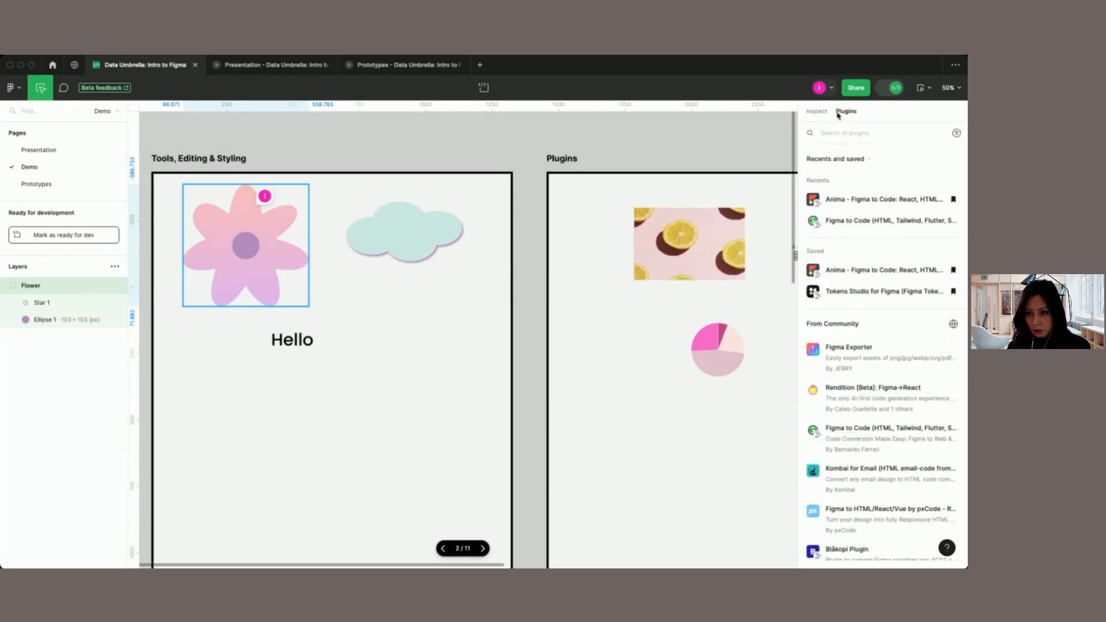
pyautogui.click(826, 113)
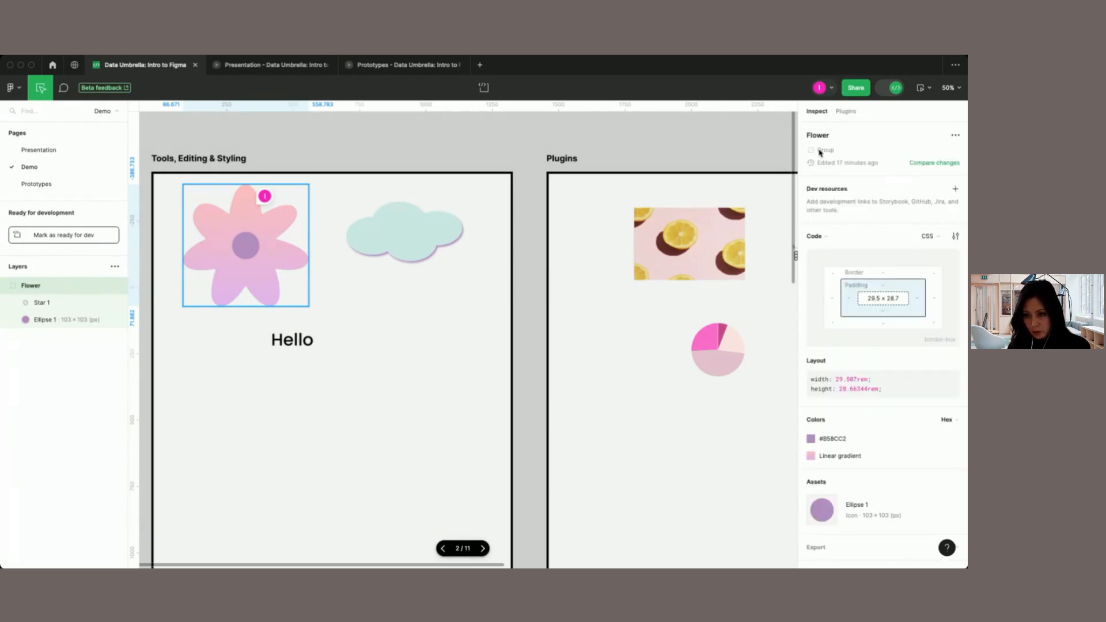
pyautogui.scroll(-2, 909, 451)
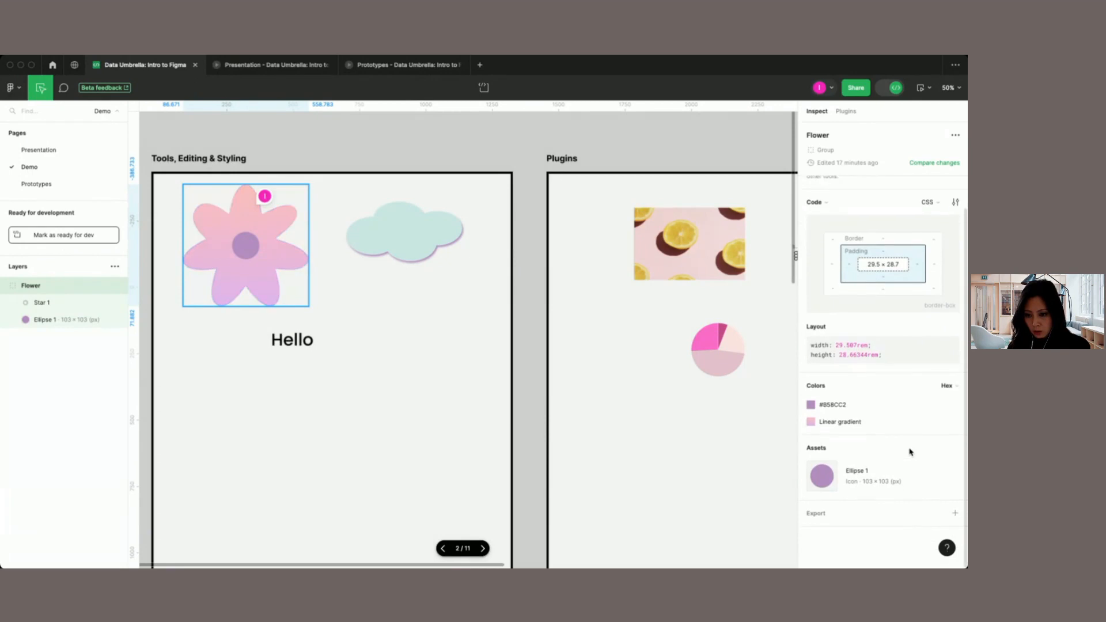
pyautogui.scroll(1, 910, 453)
pyautogui.scroll(1, 920, 224)
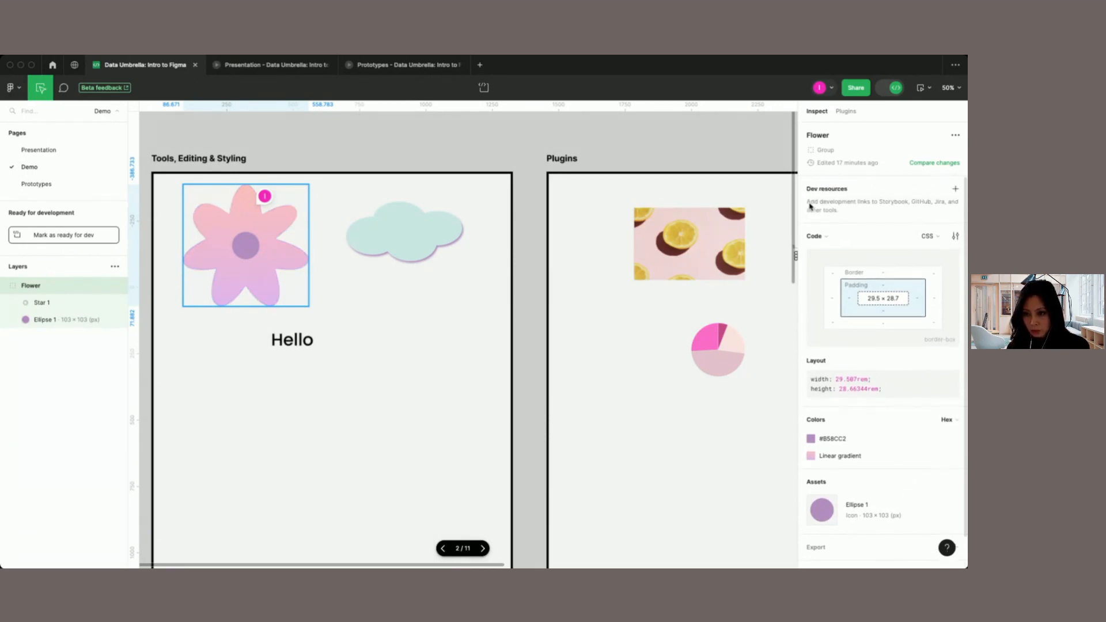
# Step: Switch the Flower group's code output to React using the Anima plugin
pyautogui.click(937, 237)
pyautogui.moveTo(869, 315)
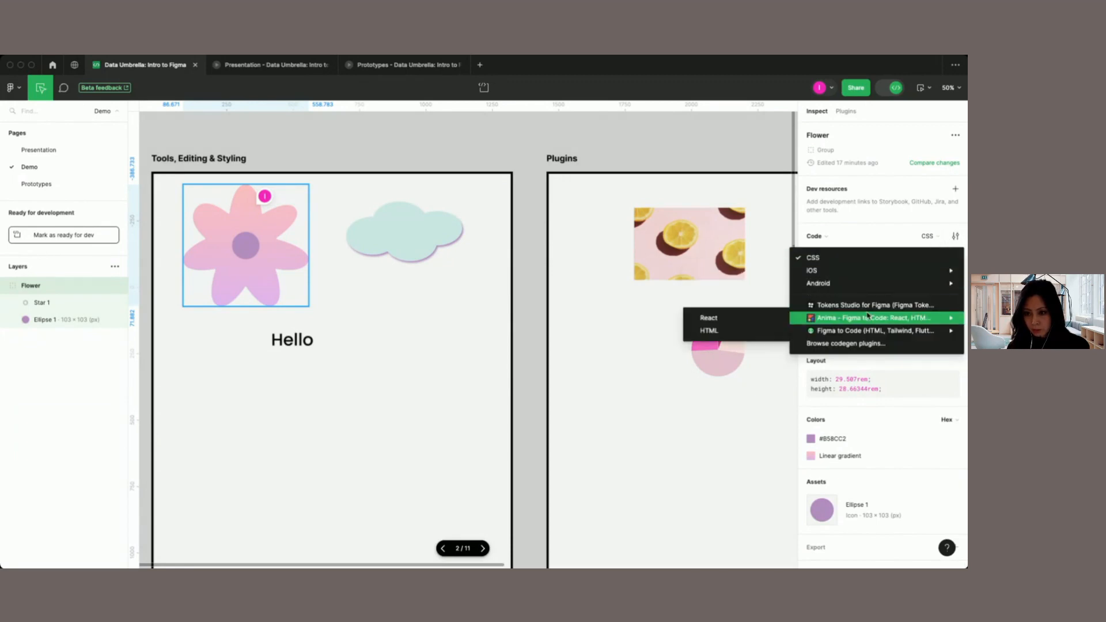
pyautogui.click(752, 322)
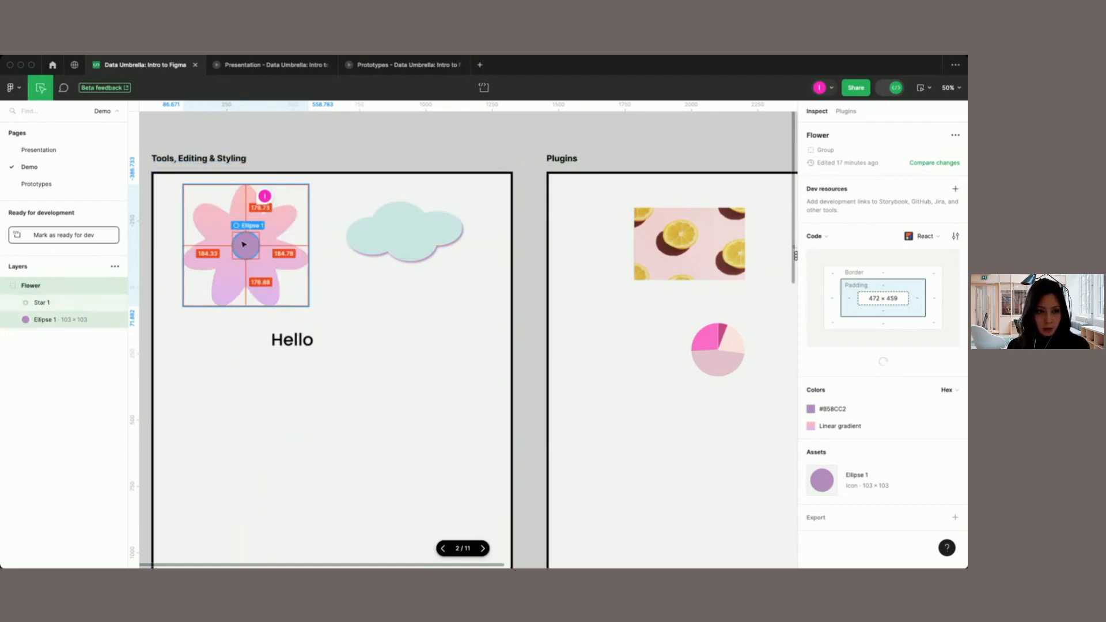
pyautogui.scroll(5, 237, 238)
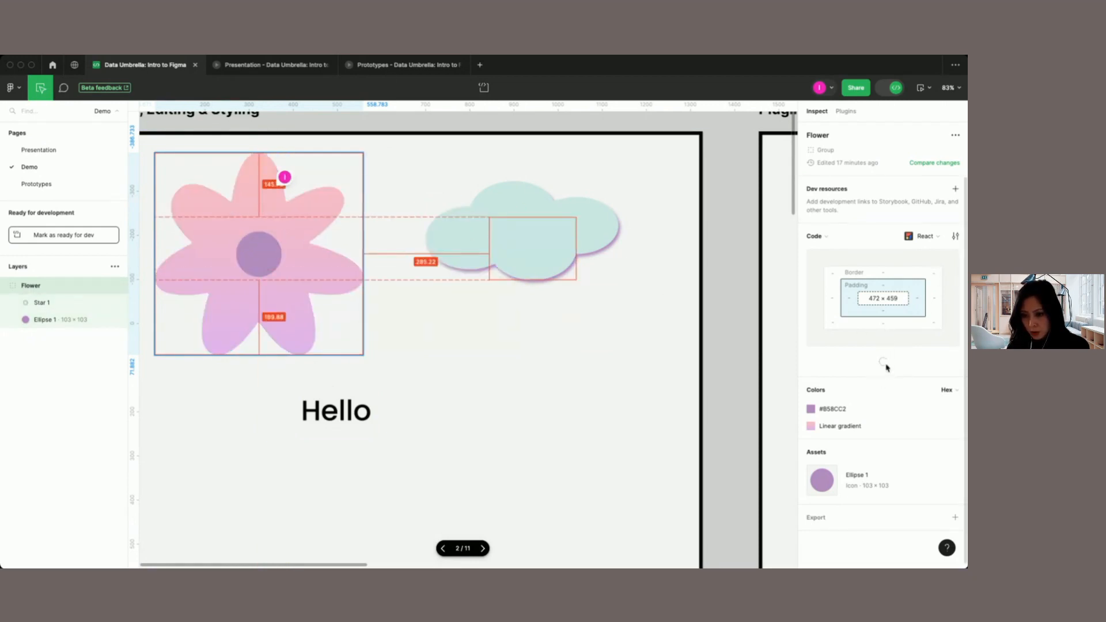
# Step: Switch the Flower group's code output to iOS SwiftUI and highlight its ZStack snippet
pyautogui.click(937, 237)
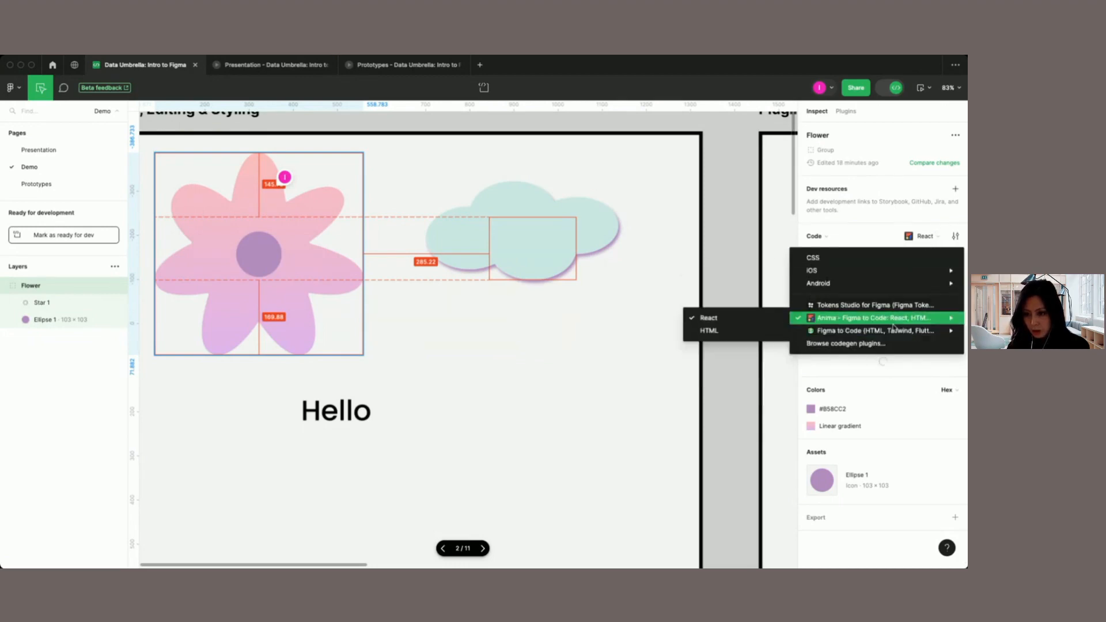
pyautogui.moveTo(845, 277)
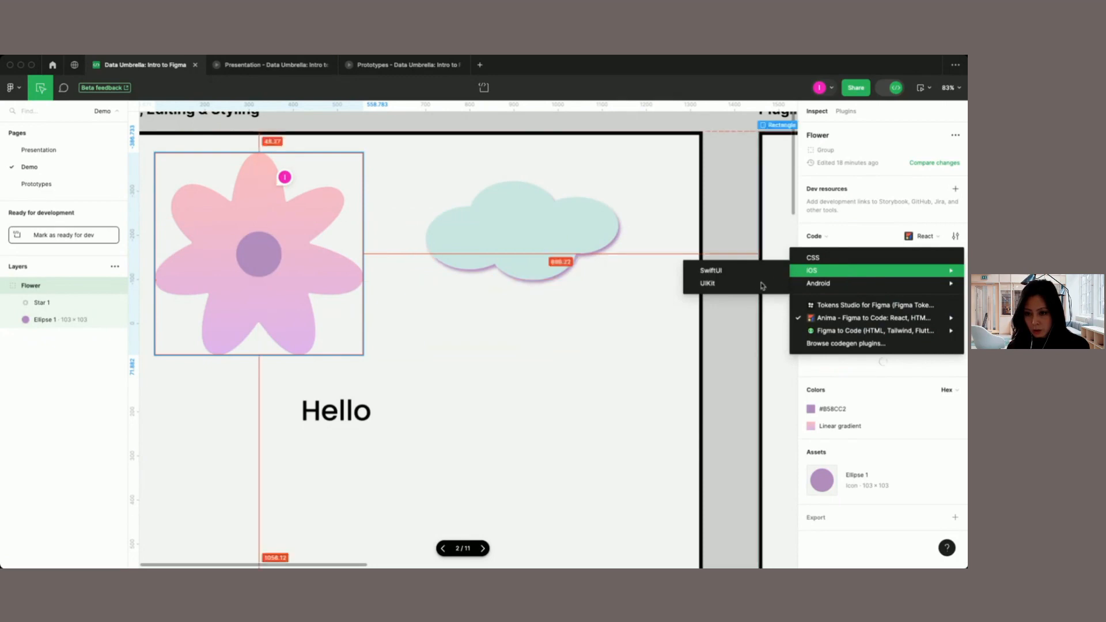
pyautogui.click(713, 271)
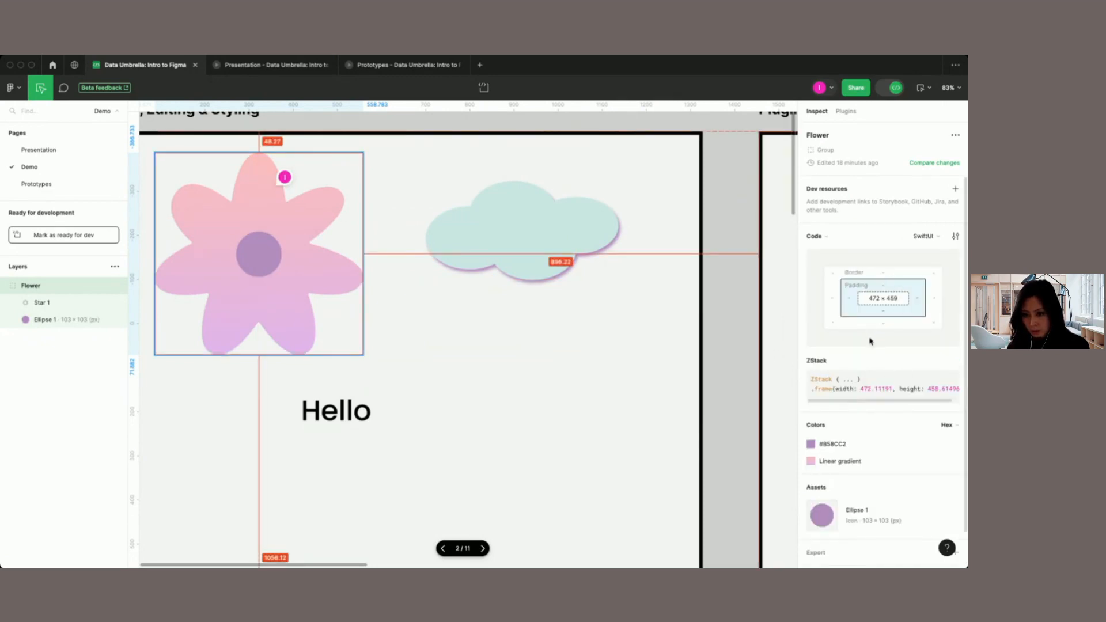
pyautogui.moveTo(815, 380); pyautogui.dragTo(959, 396)
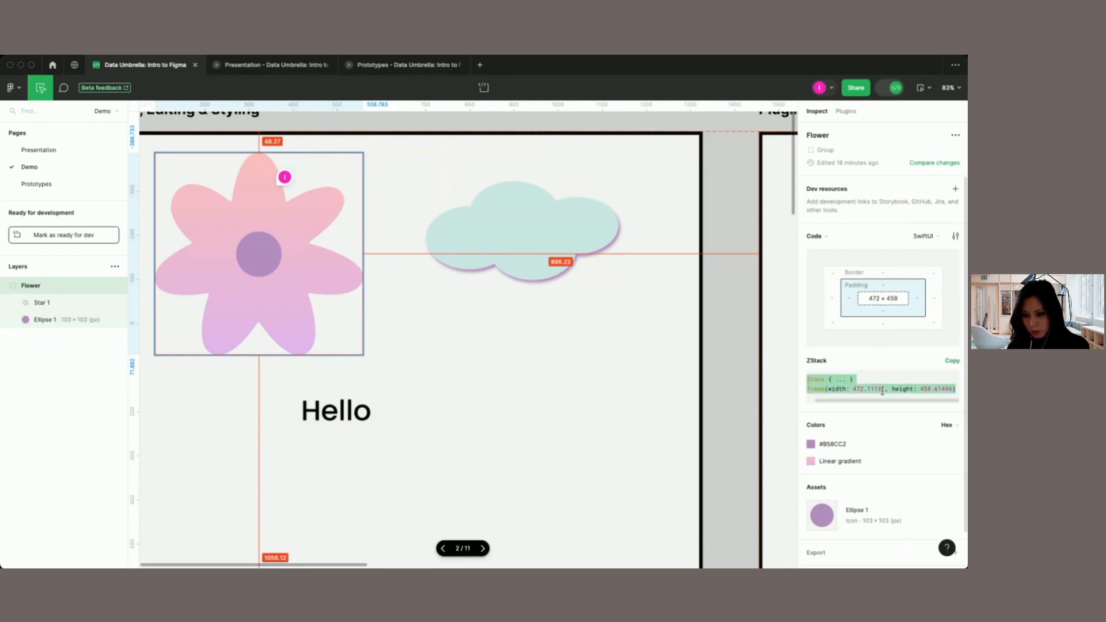
pyautogui.click(867, 380)
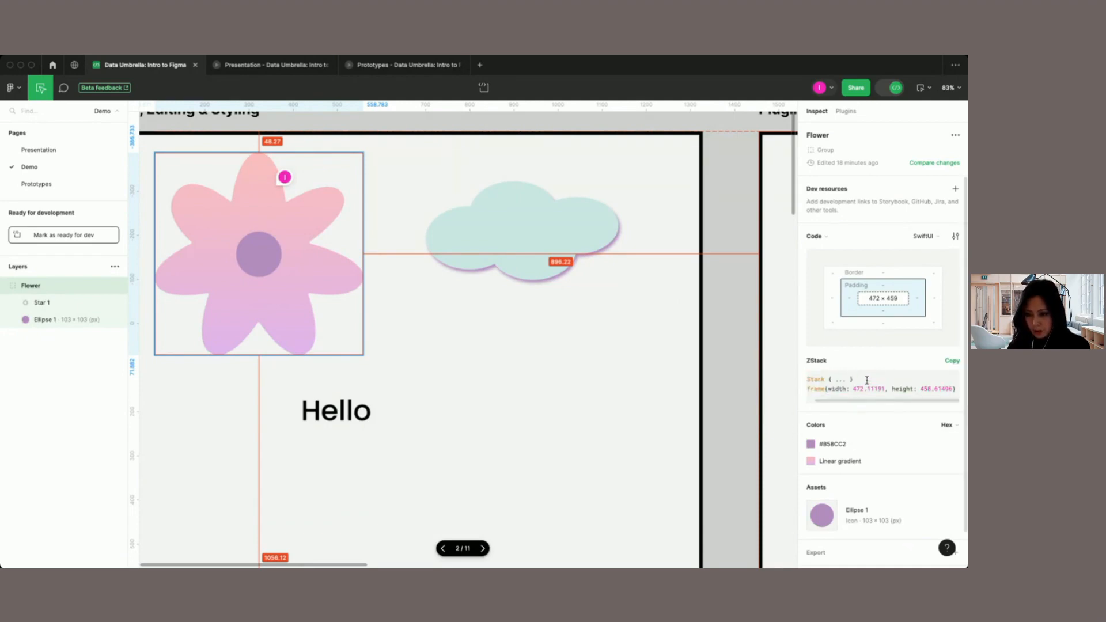
pyautogui.hscroll(-1, 864, 383)
pyautogui.scroll(-1, 857, 444)
pyautogui.scroll(1, 856, 445)
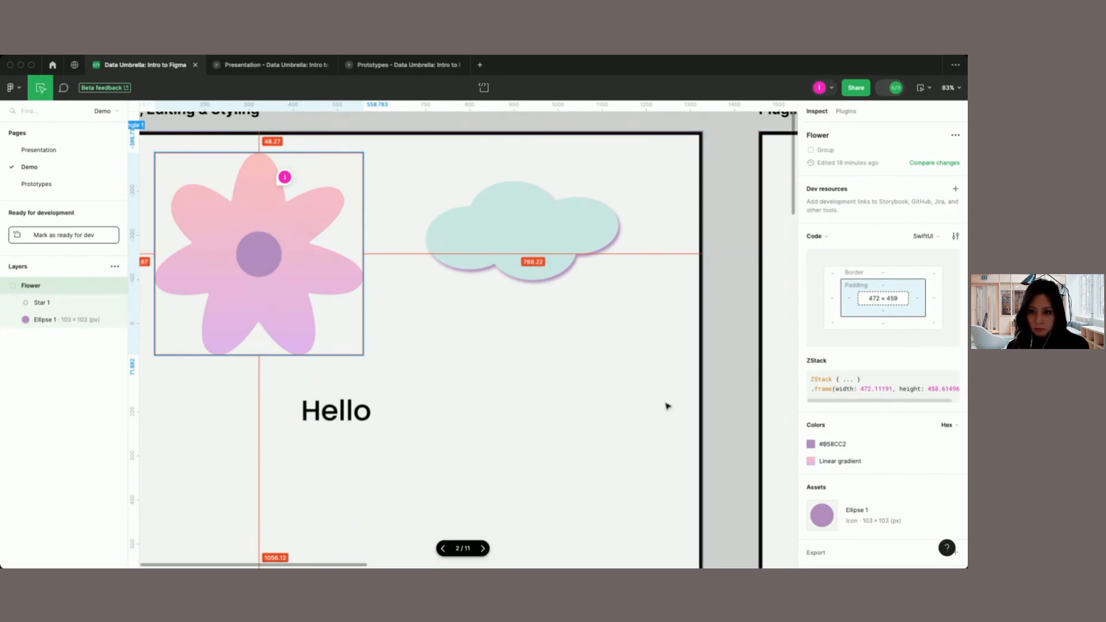
pyautogui.scroll(-2, 668, 405)
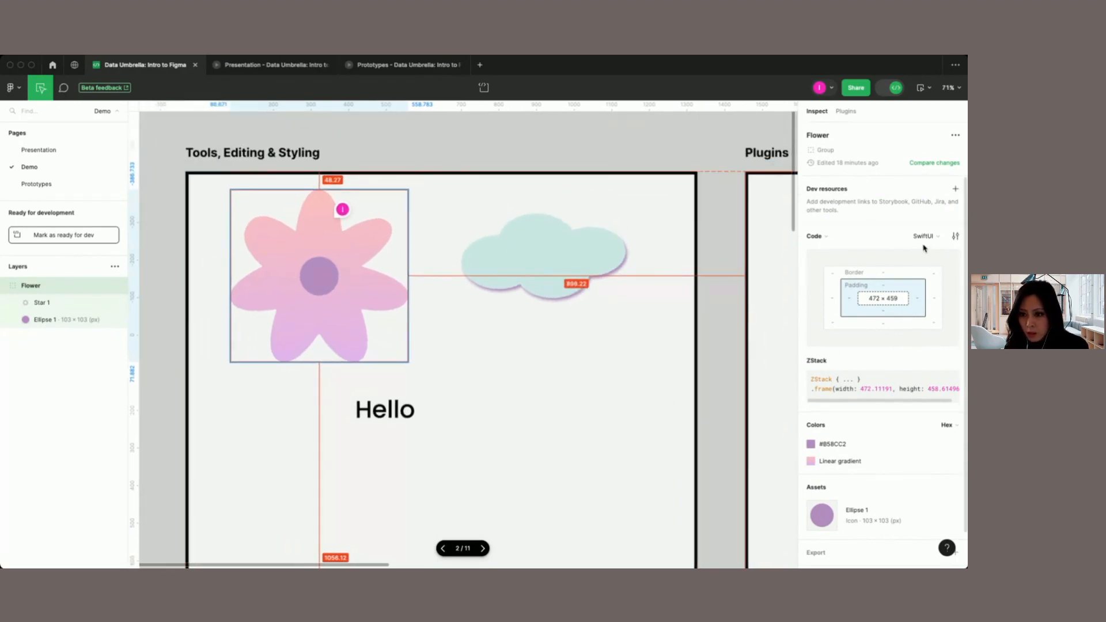
# Step: Switch the Flower group's code output from SwiftUI back to CSS
pyautogui.click(817, 236)
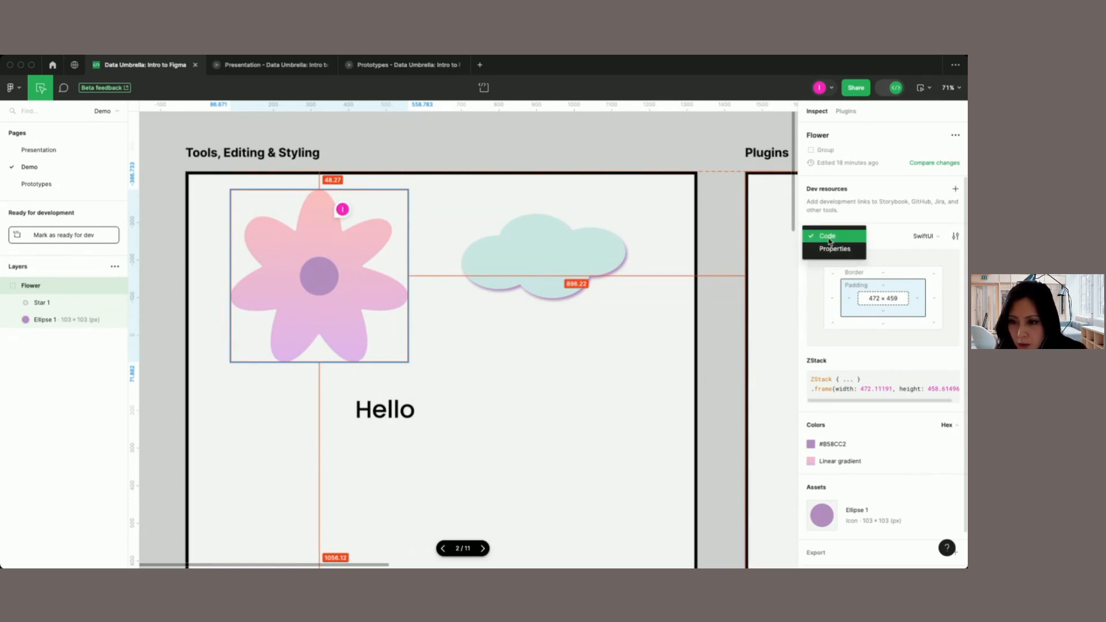
pyautogui.click(939, 239)
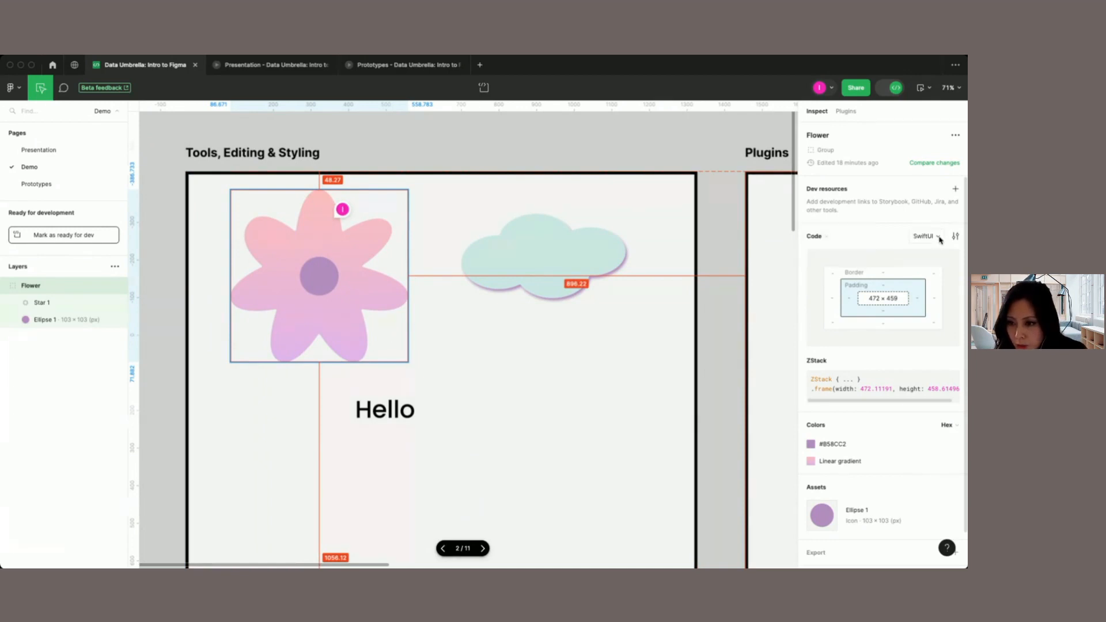
pyautogui.click(939, 240)
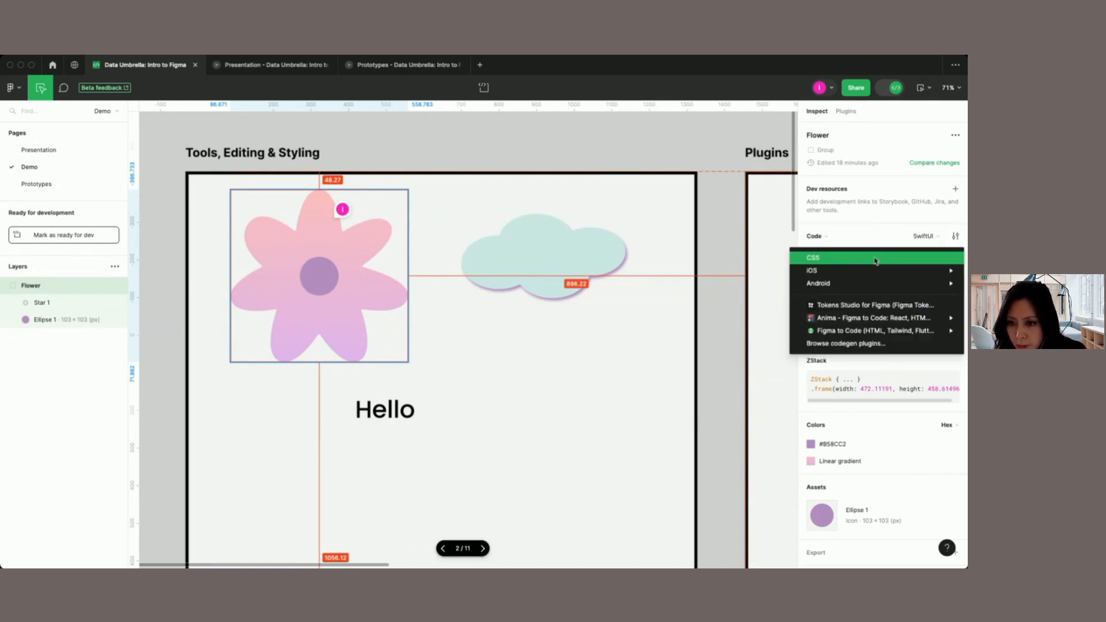
pyautogui.moveTo(873, 269)
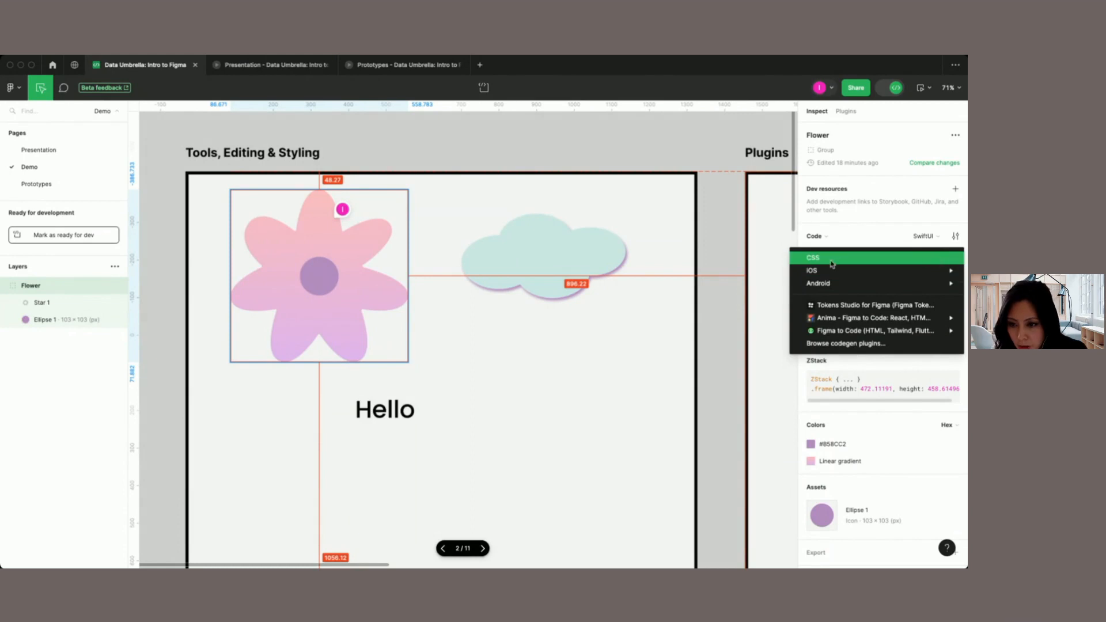
pyautogui.click(826, 264)
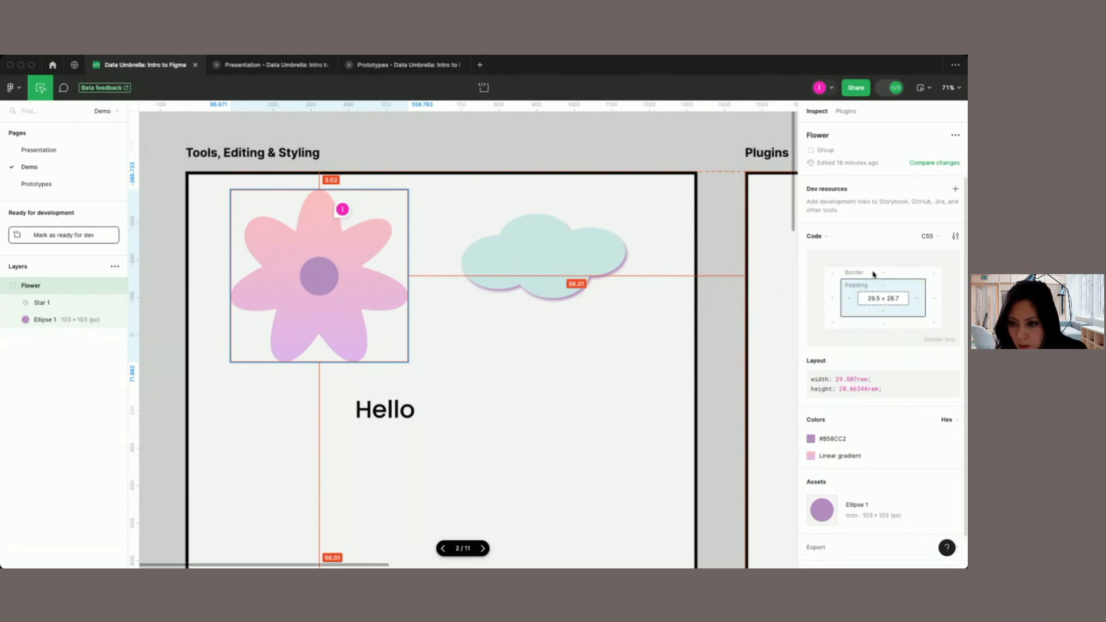
# Step: Look at the px and rem unit options for the CSS code without changing the unit
pyautogui.click(930, 236)
pyautogui.click(955, 235)
pyautogui.click(955, 236)
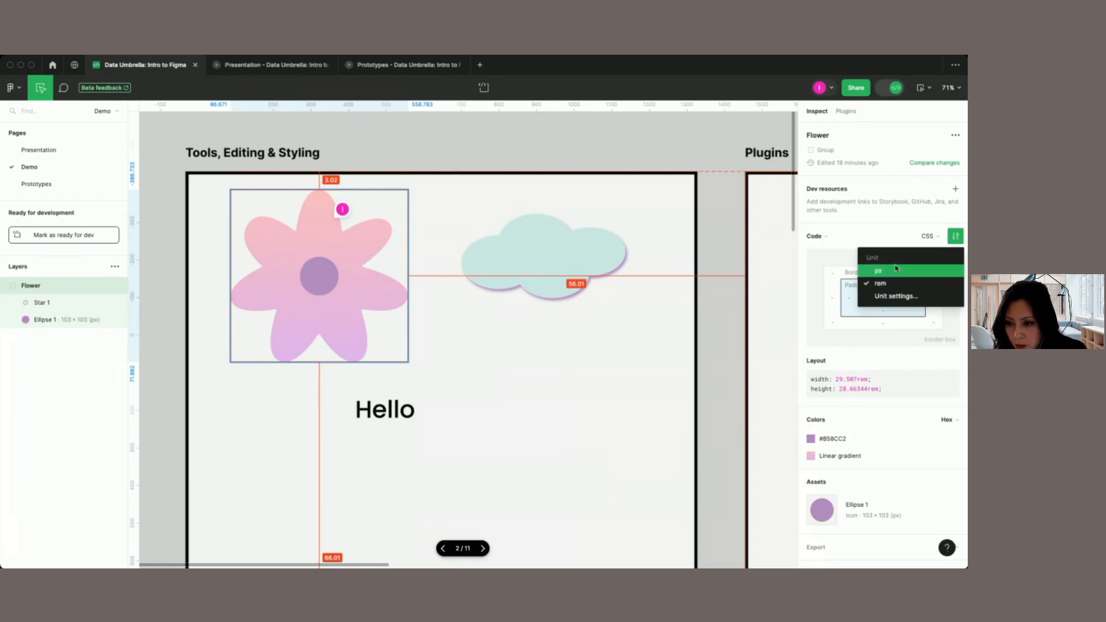
pyautogui.click(903, 227)
# Step: Set the Flower group's code output to HTML using the Anima plugin and show the Code and Properties view options
pyautogui.click(934, 237)
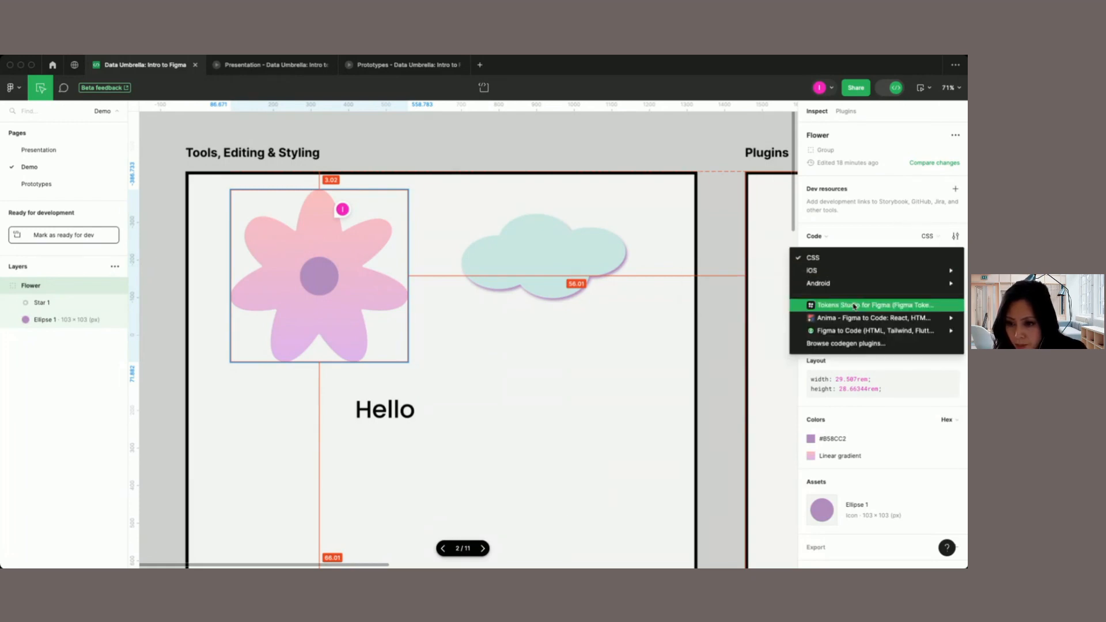
pyautogui.moveTo(851, 315)
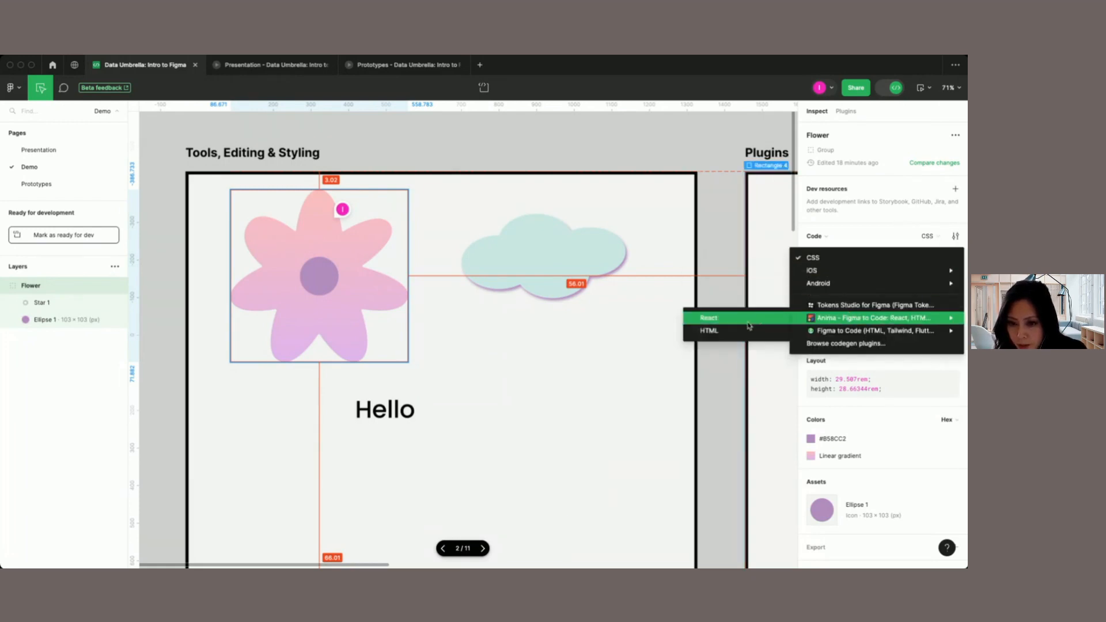
pyautogui.click(715, 330)
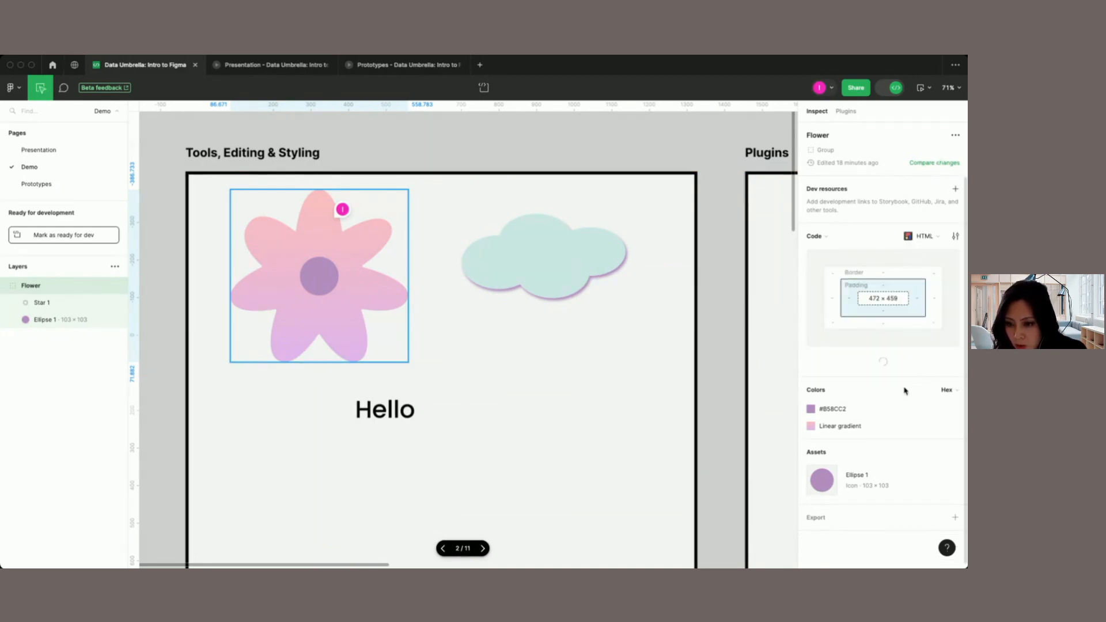
pyautogui.click(817, 236)
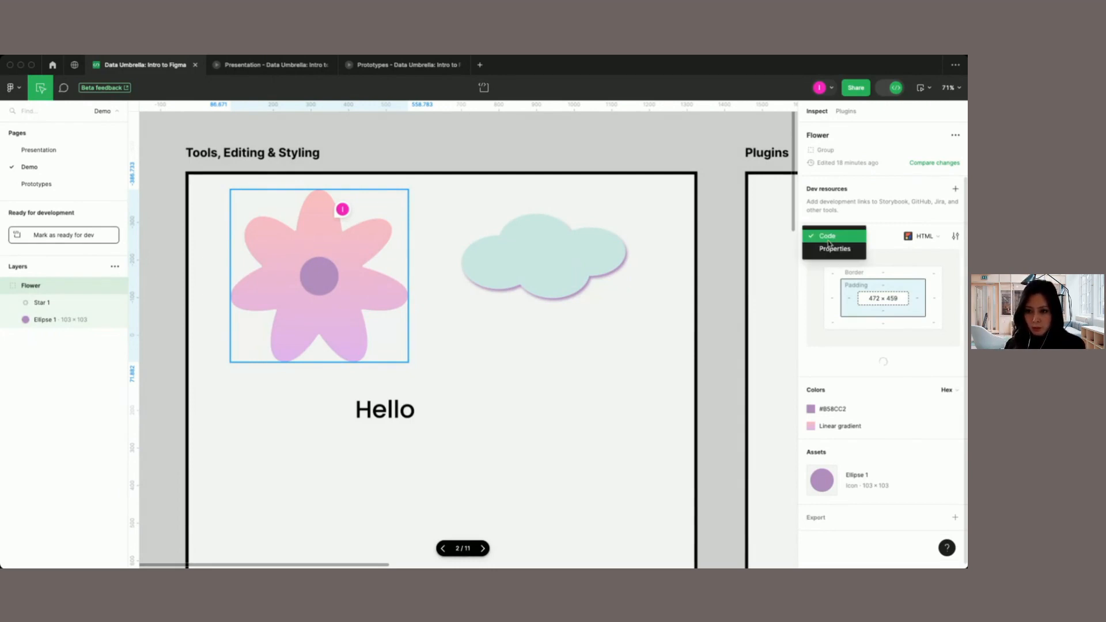
# Step: Switch the Flower group's code output from HTML back to CSS and leave Dev Mode
pyautogui.click(888, 241)
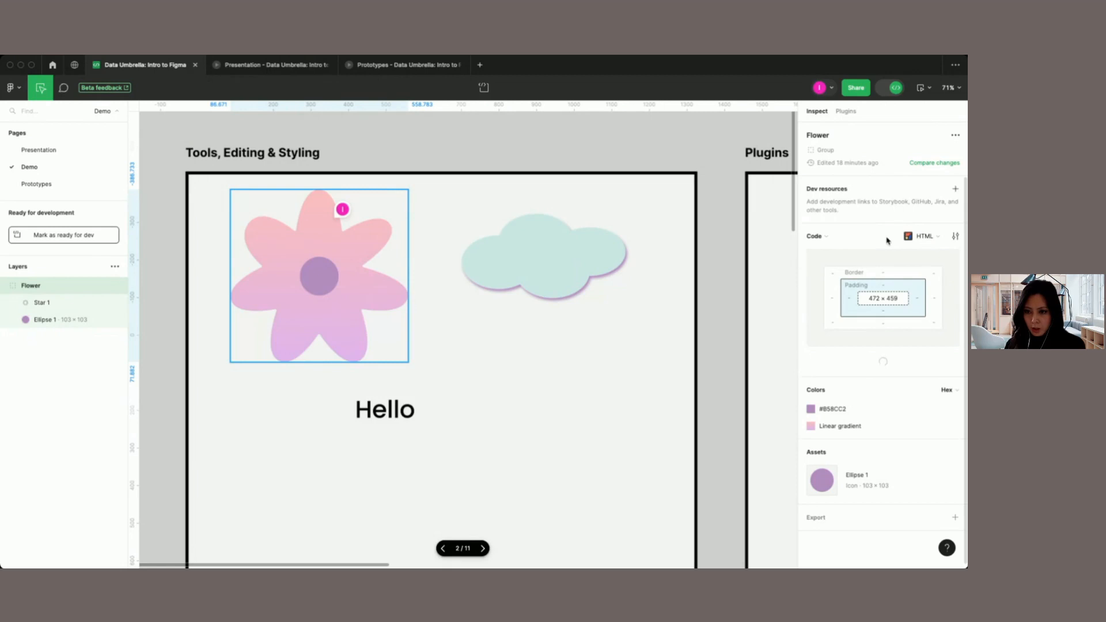
pyautogui.click(937, 236)
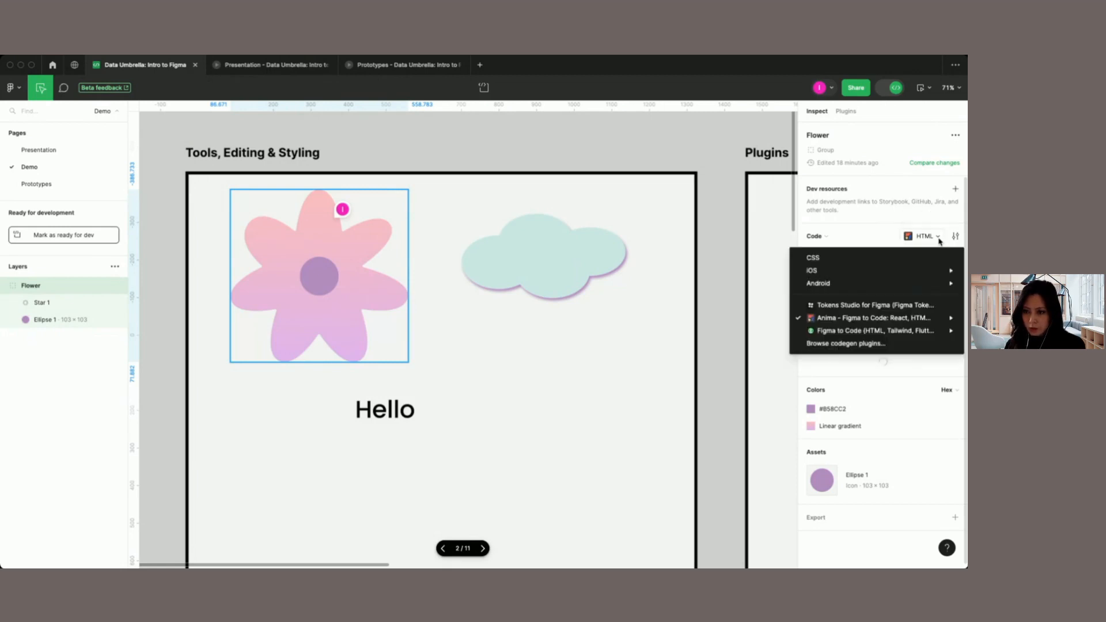
pyautogui.click(833, 261)
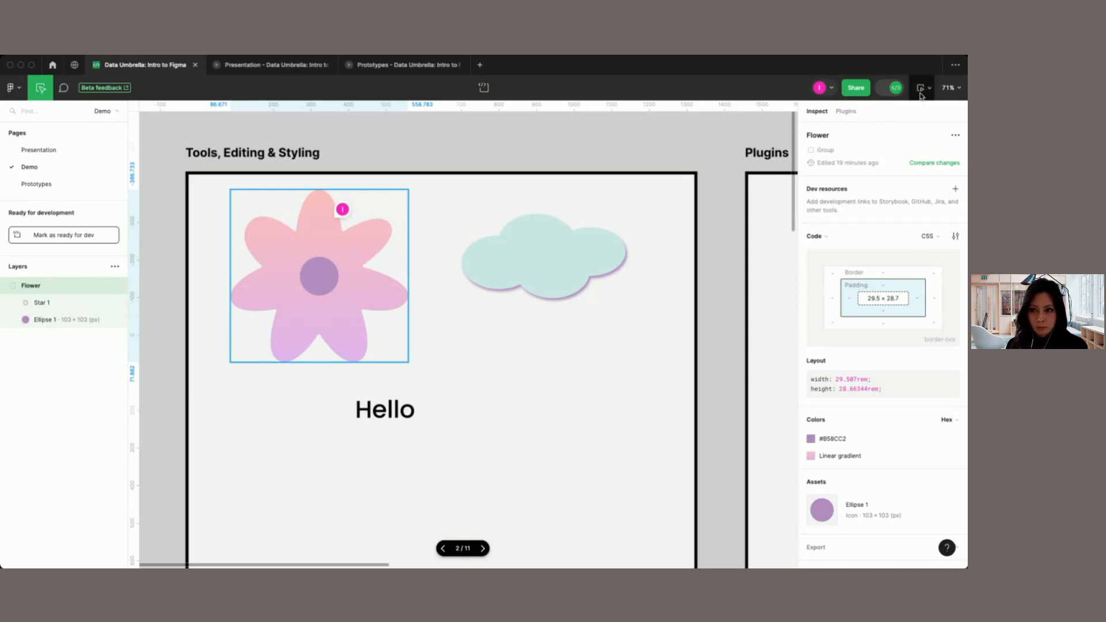
pyautogui.click(892, 89)
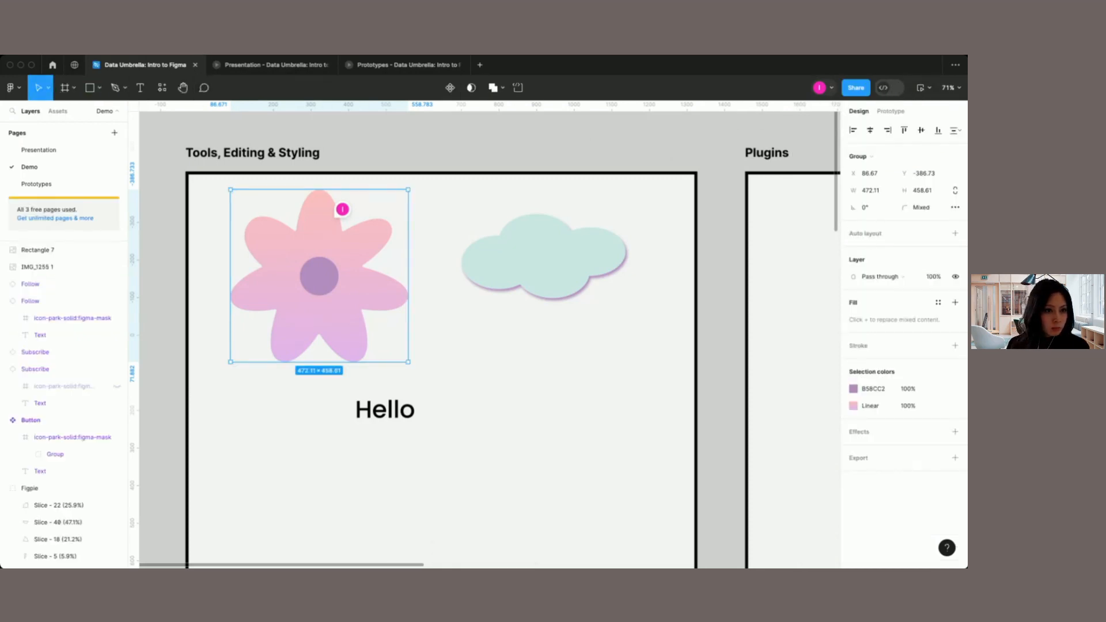
# Step: Search the Figma Community for "flow charts"
pyautogui.click(162, 89)
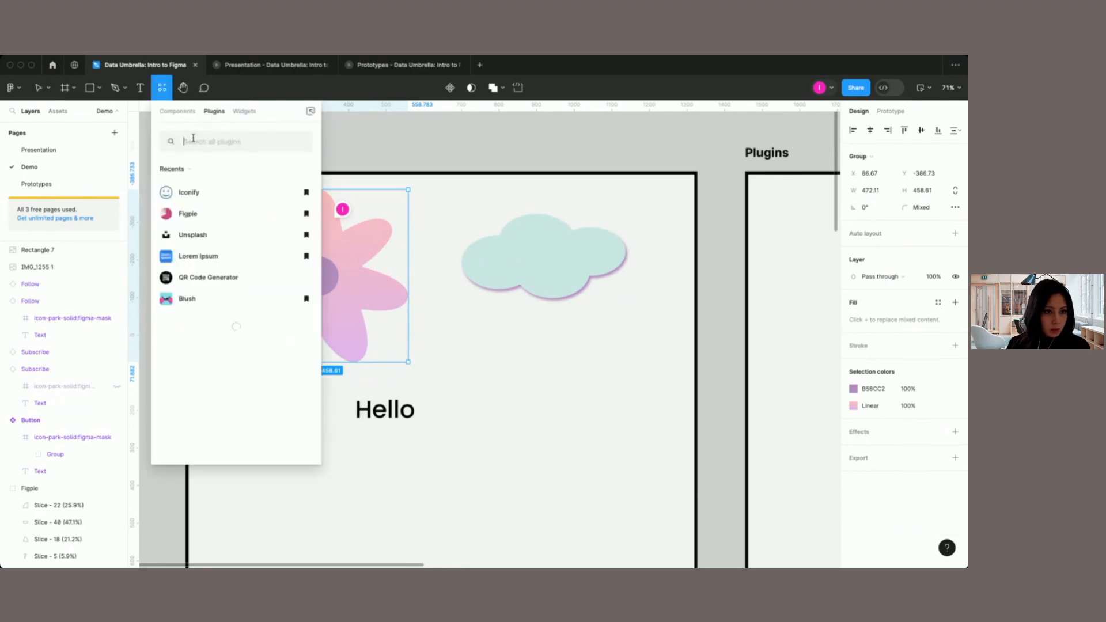
pyautogui.click(353, 140)
pyautogui.click(74, 65)
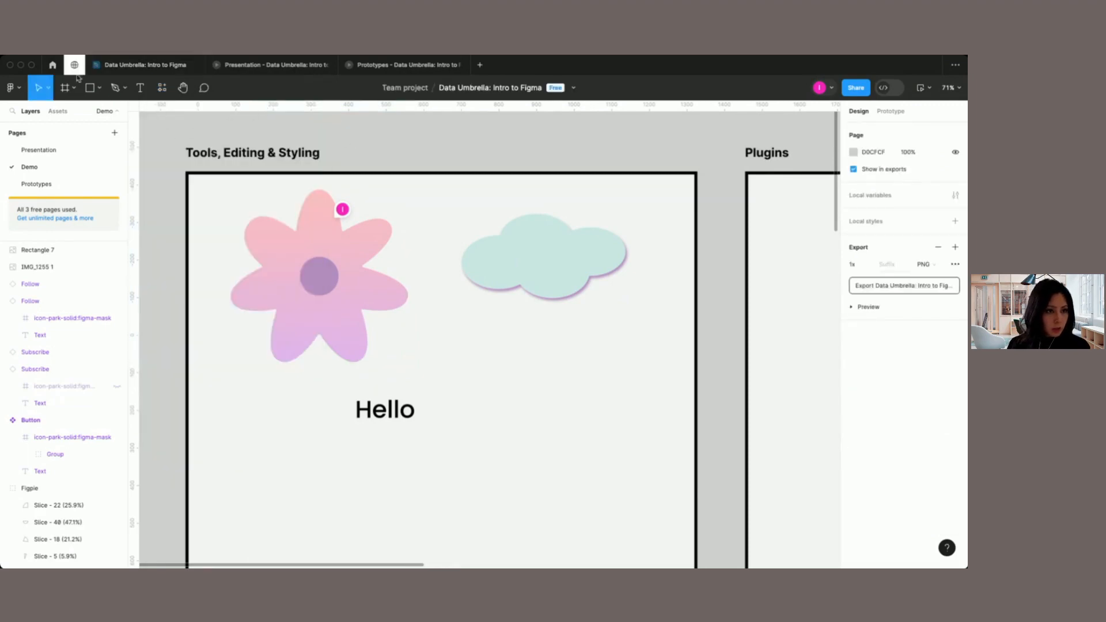
pyautogui.click(441, 212)
pyautogui.write('flow charts')
pyautogui.press('Return')
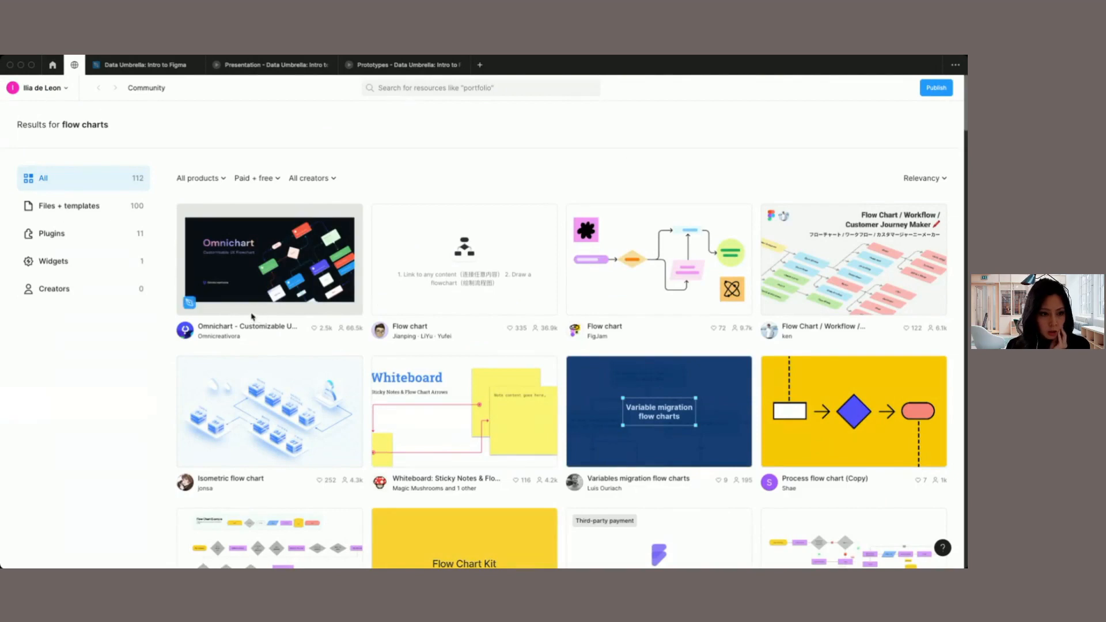
# Step: Browse the flow charts results and open the page of the flow Chart template with the orange cover
pyautogui.scroll(-1, 670, 277)
pyautogui.scroll(-1, 837, 344)
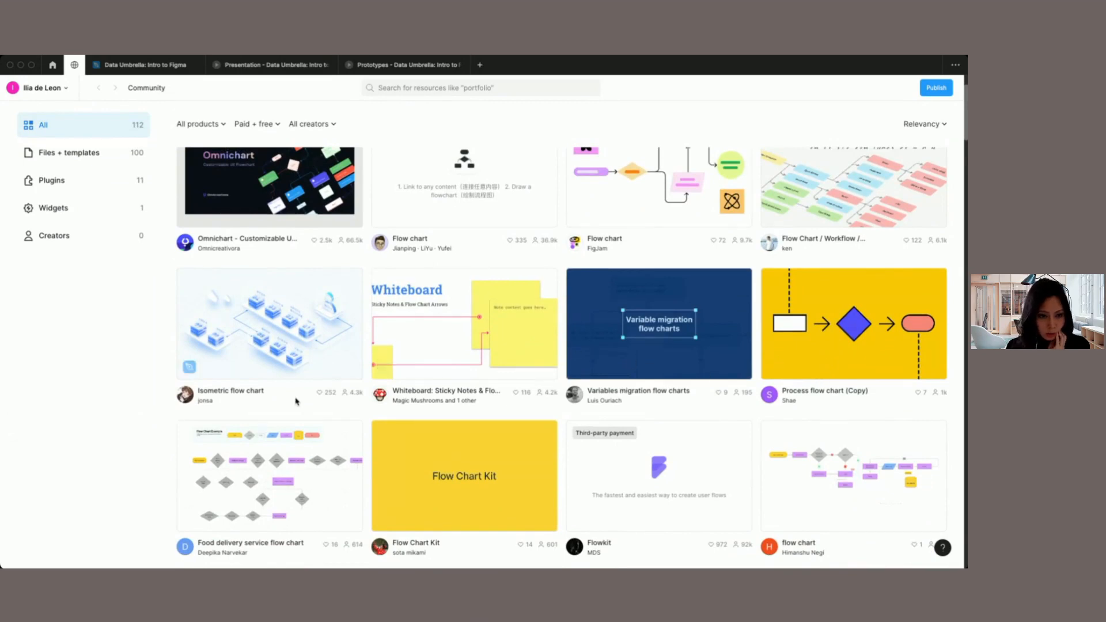
pyautogui.scroll(-2, 296, 402)
pyautogui.scroll(-4, 296, 401)
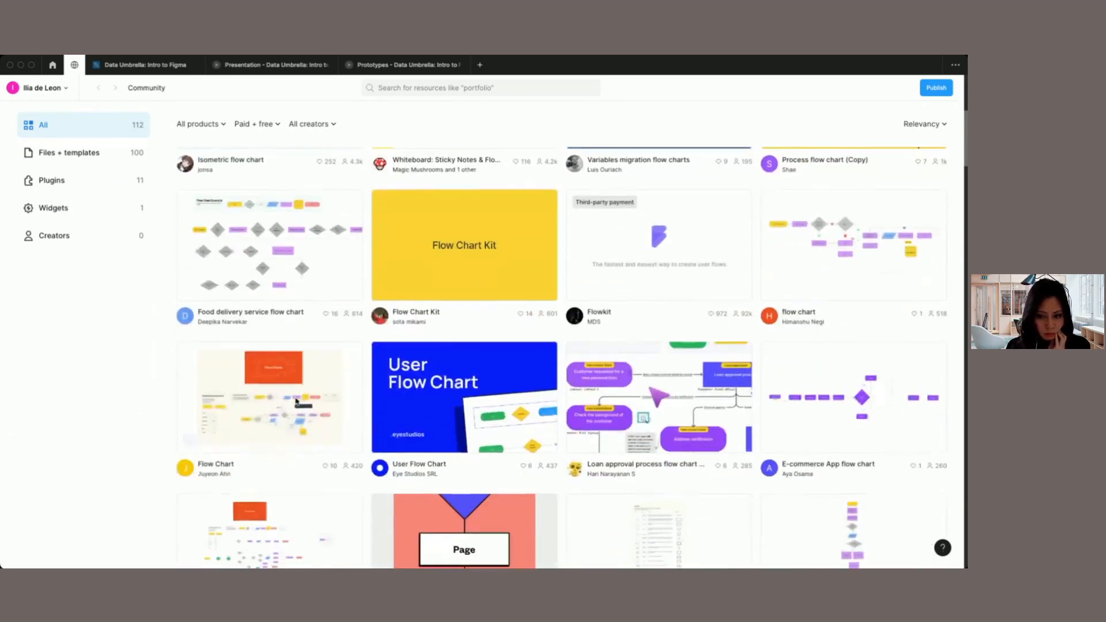
pyautogui.scroll(-5, 296, 402)
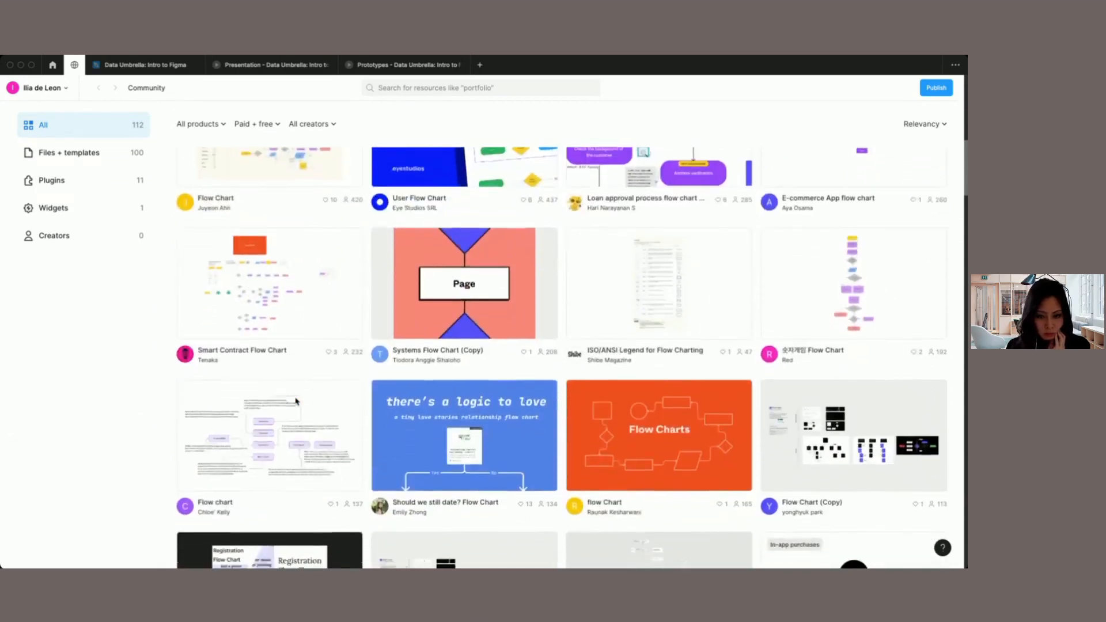
pyautogui.click(684, 424)
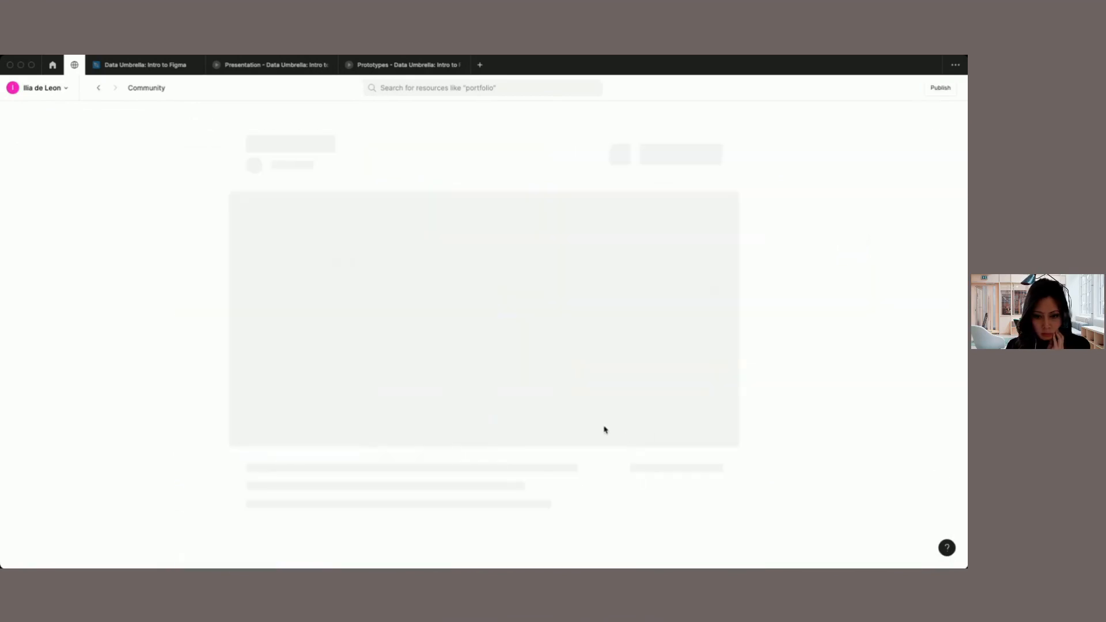
# Step: Preview the flow Chart template on its Community page and open a copy of it in FigJam
pyautogui.scroll(-2, 392, 332)
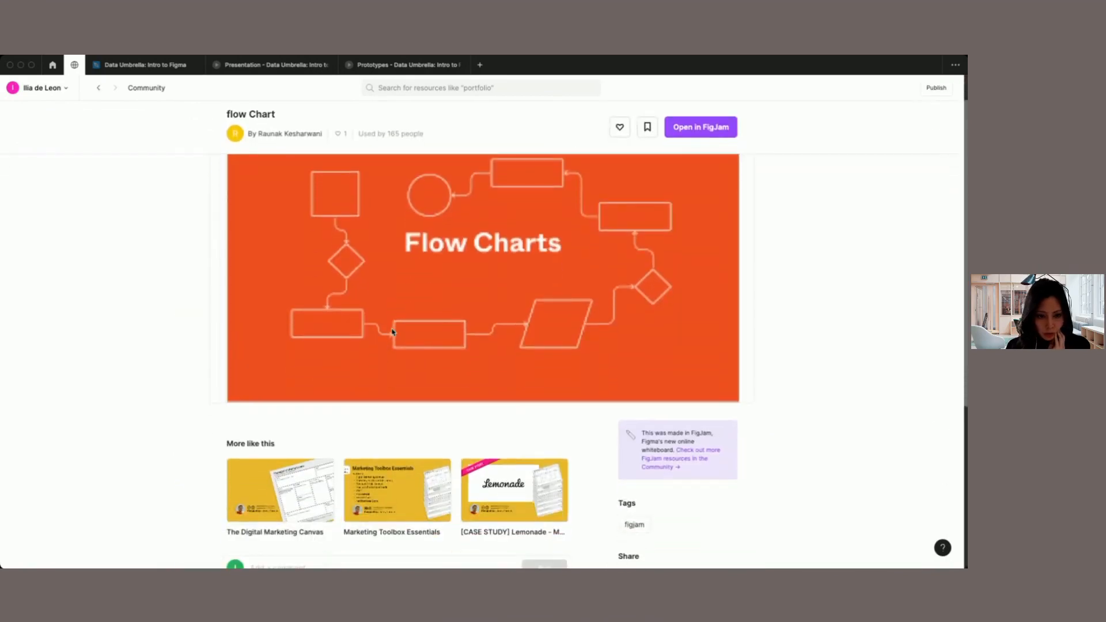
pyautogui.scroll(1, 603, 276)
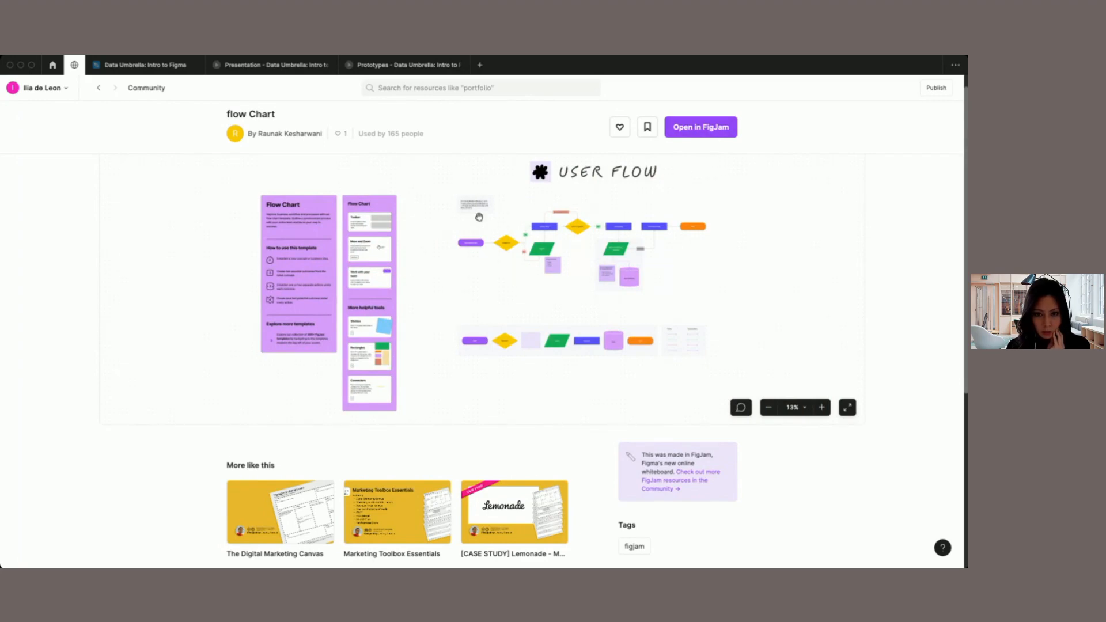
pyautogui.click(696, 132)
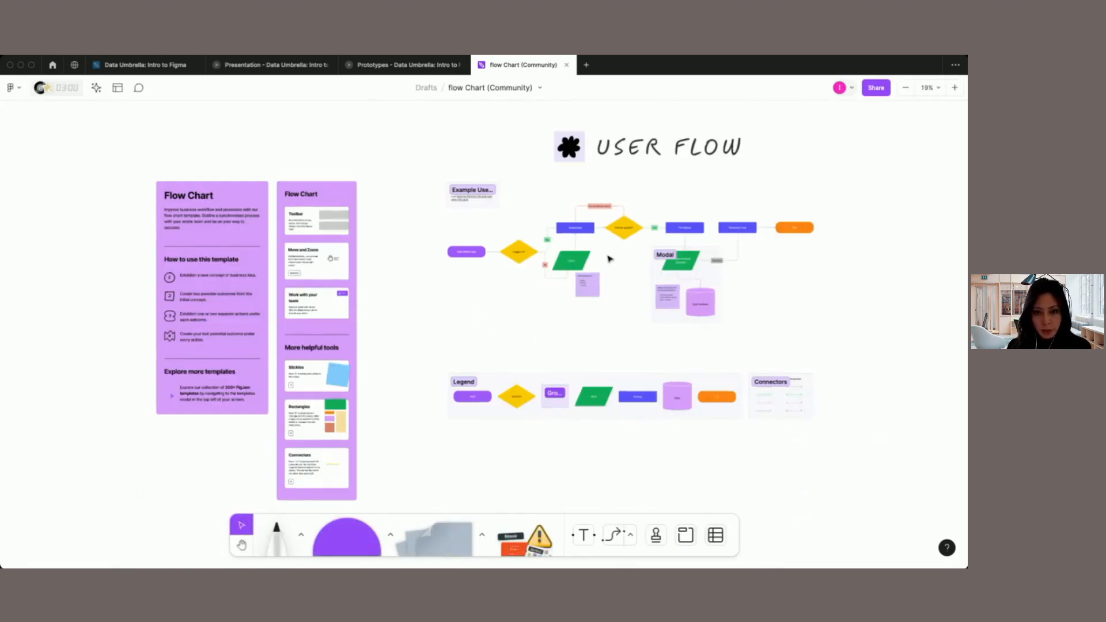
# Step: Copy the example user flow diagram from the FigJam file and paste it below the images on the Demo page of Data Umbrella: Intro to Figma
pyautogui.scroll(5, 609, 258)
pyautogui.moveTo(102, 227); pyautogui.dragTo(755, 340)
pyautogui.moveTo(53, 168); pyautogui.dragTo(952, 395)
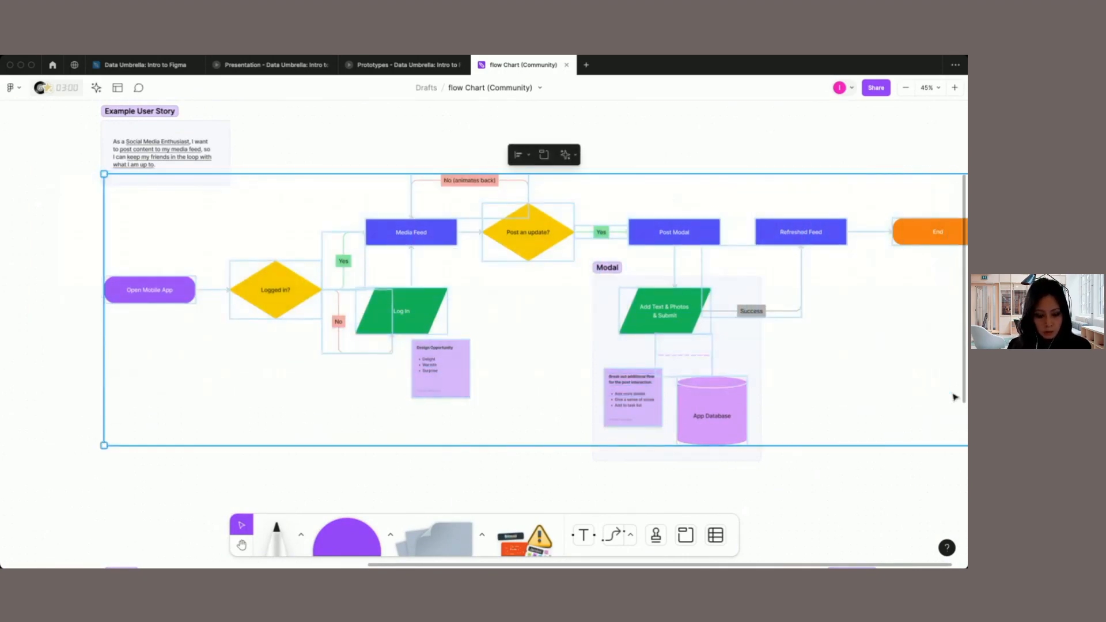
pyautogui.click(144, 65)
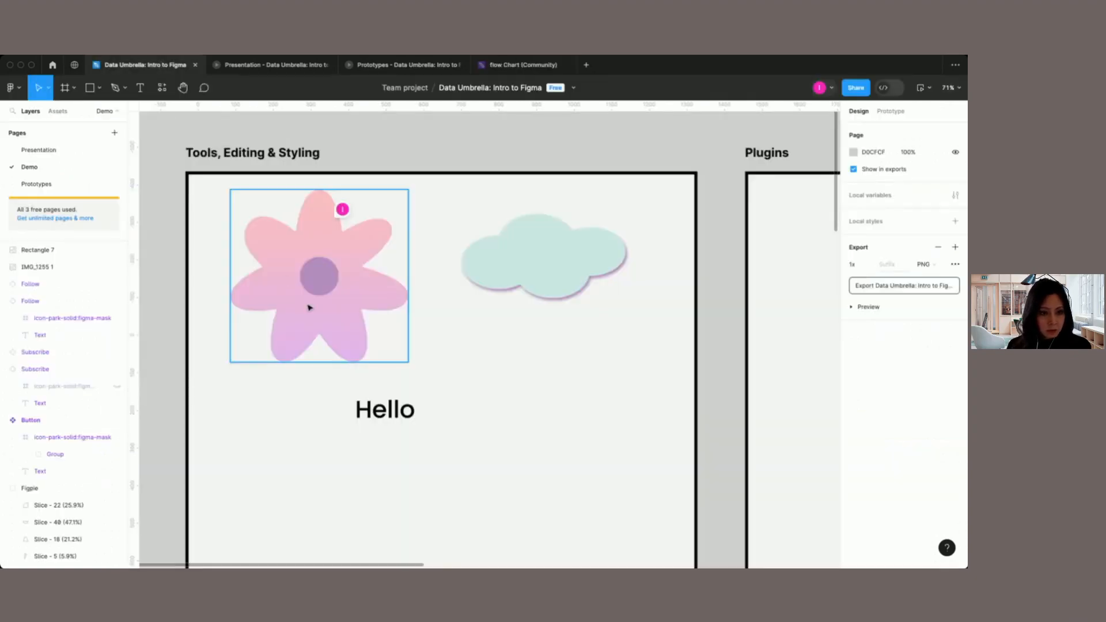
pyautogui.scroll(-10, 307, 306)
pyautogui.scroll(-5, 307, 306)
pyautogui.scroll(-5, 306, 304)
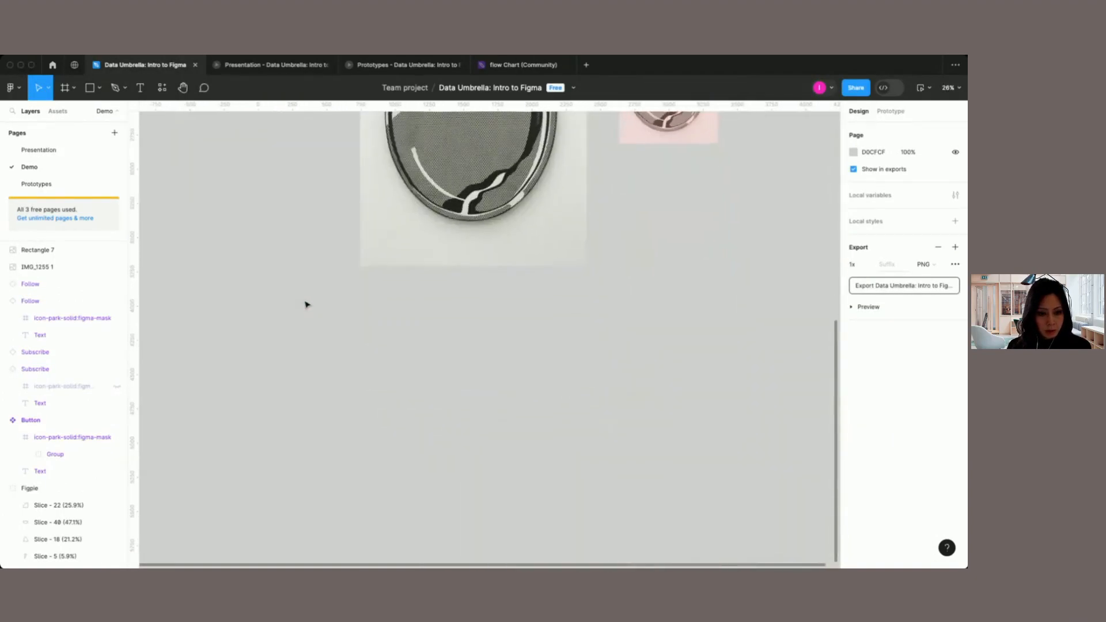
pyautogui.press('super+v')
pyautogui.scroll(2, 412, 415)
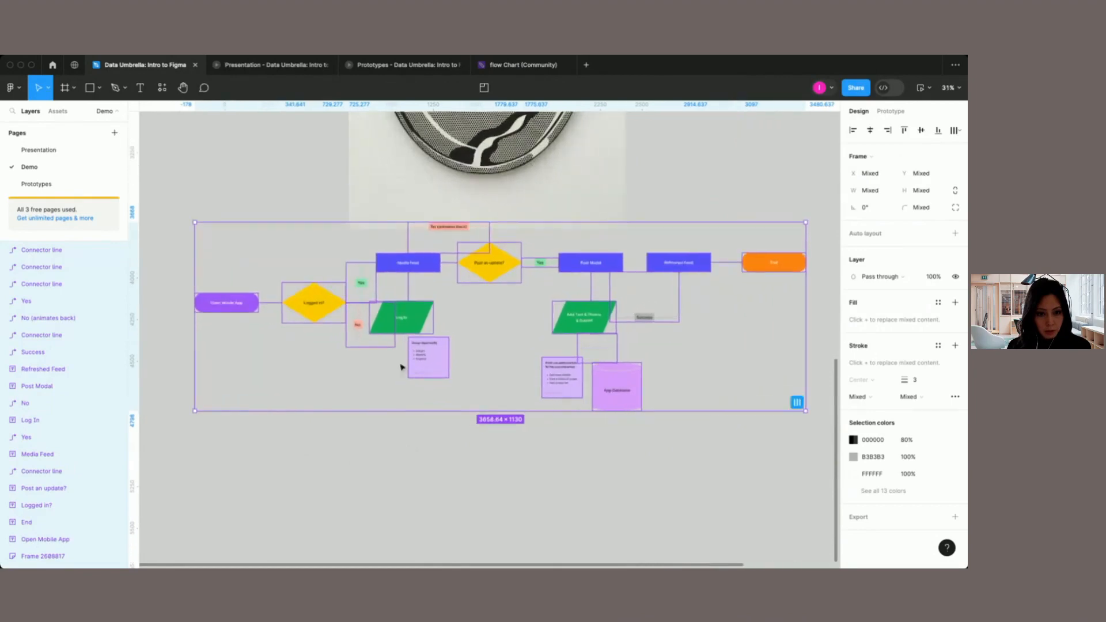
# Step: Move the pasted user flow diagram slightly lower, clear of the image above it, and deselect it
pyautogui.moveTo(401, 344); pyautogui.dragTo(402, 384)
pyautogui.click(708, 211)
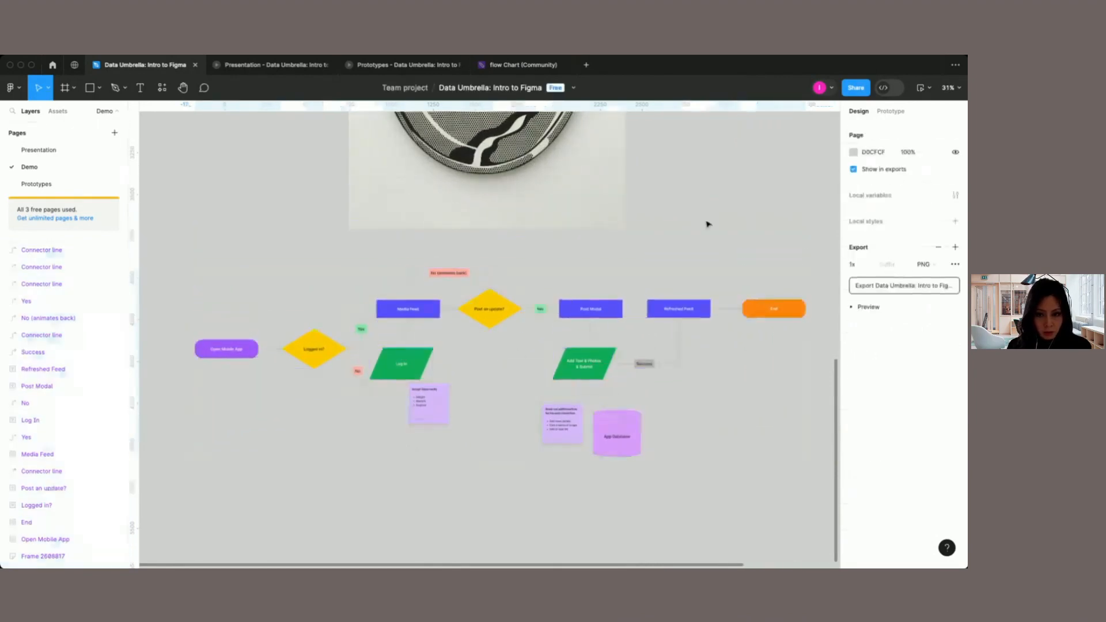
pyautogui.scroll(3, 307, 364)
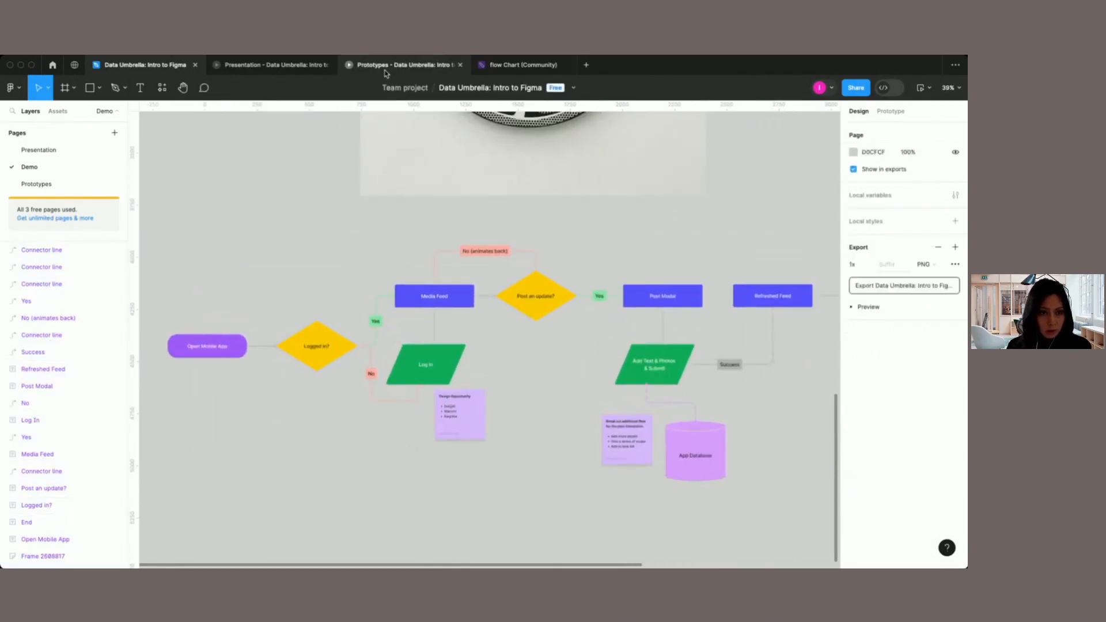
# Step: Close the flow Chart (Community) file and return to the Community search results for flow charts
pyautogui.moveTo(523, 69)
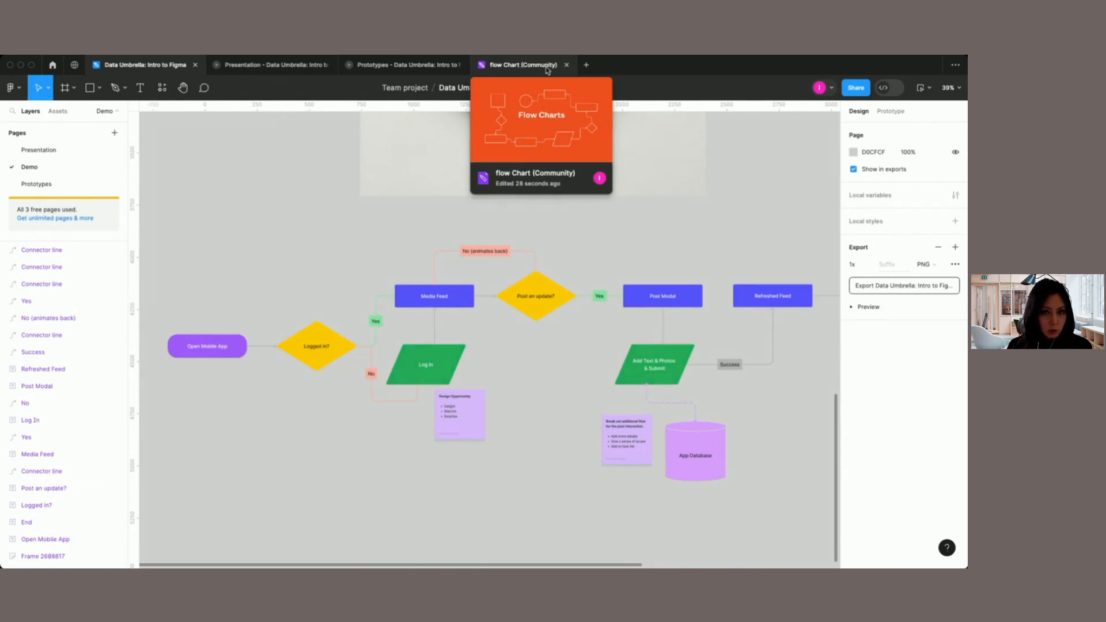
pyautogui.click(566, 64)
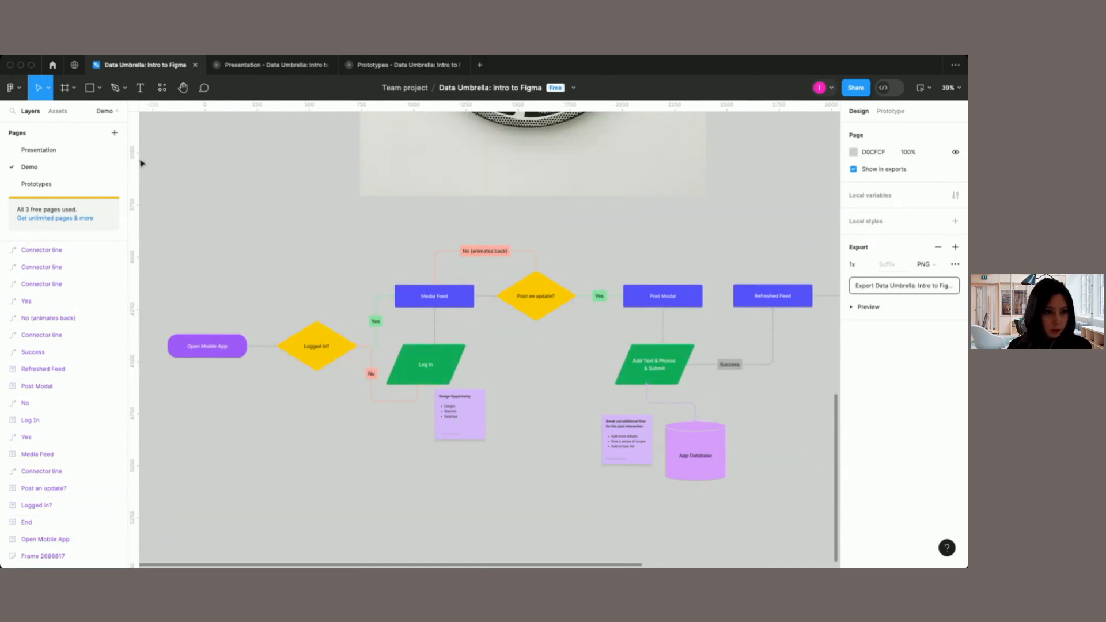
pyautogui.click(75, 65)
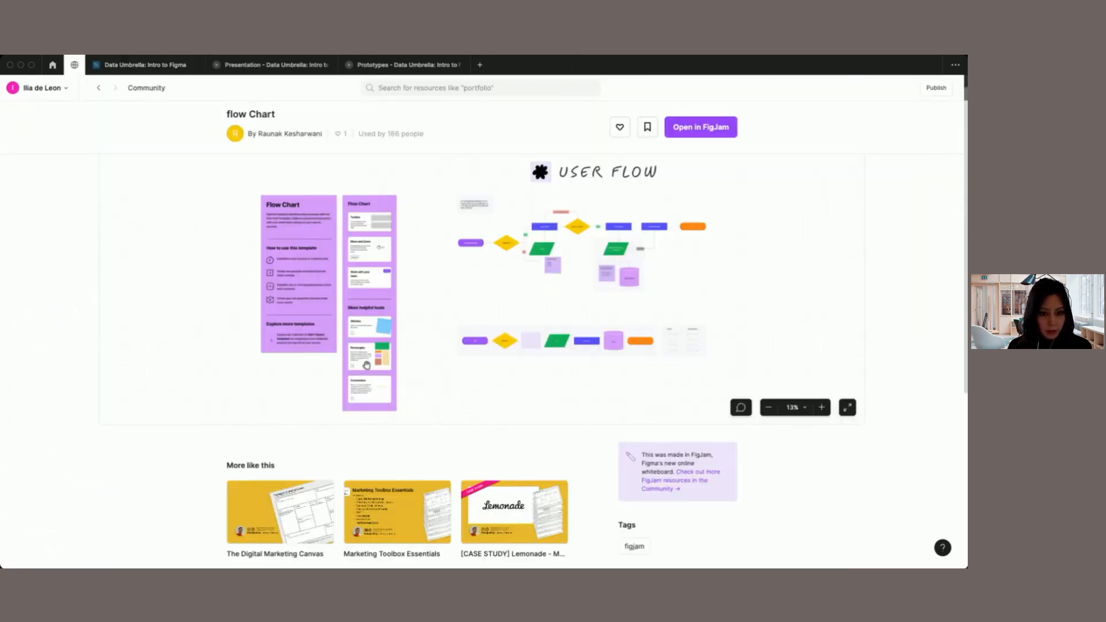
pyautogui.click(98, 88)
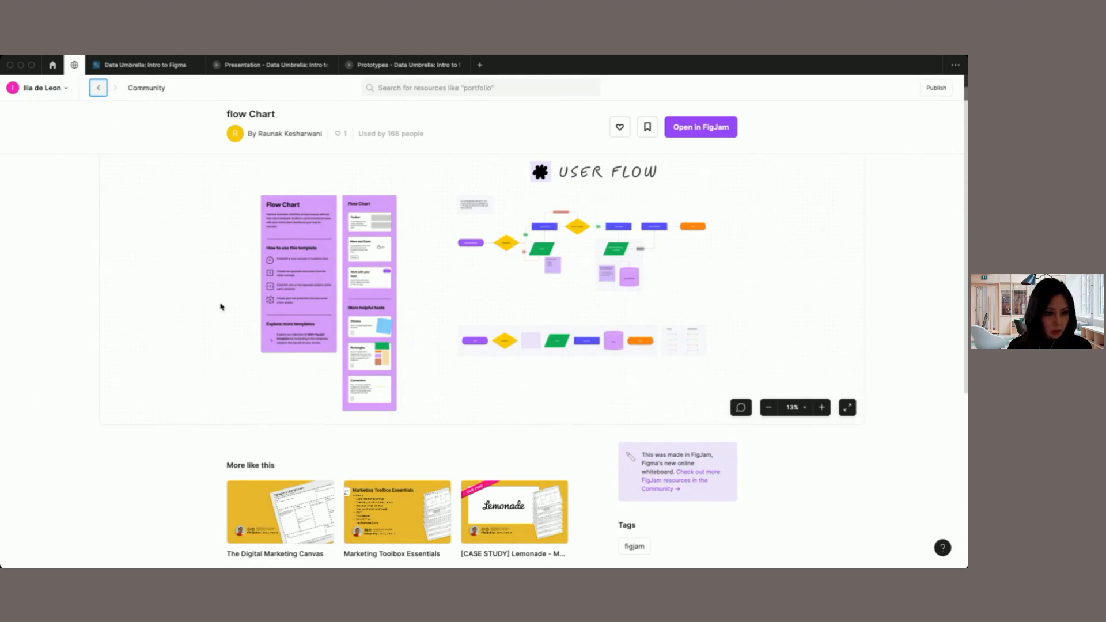
# Step: Find the Yawlo Flow Chart template further down the flow charts results and open a copy of it in Figma
pyautogui.scroll(-6, 371, 419)
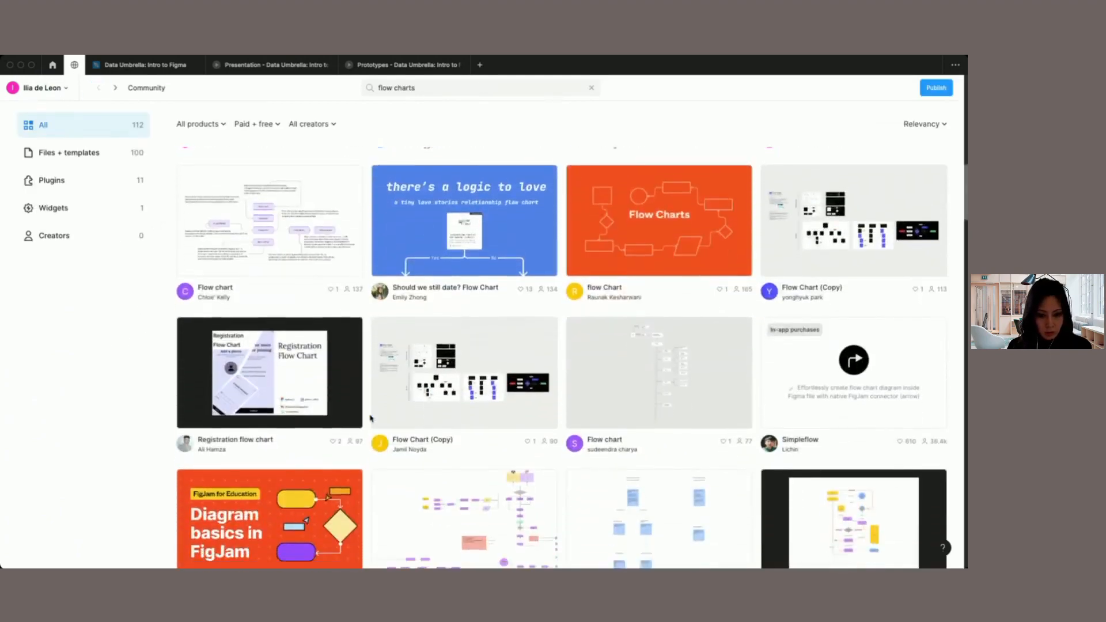
pyautogui.scroll(-2, 370, 418)
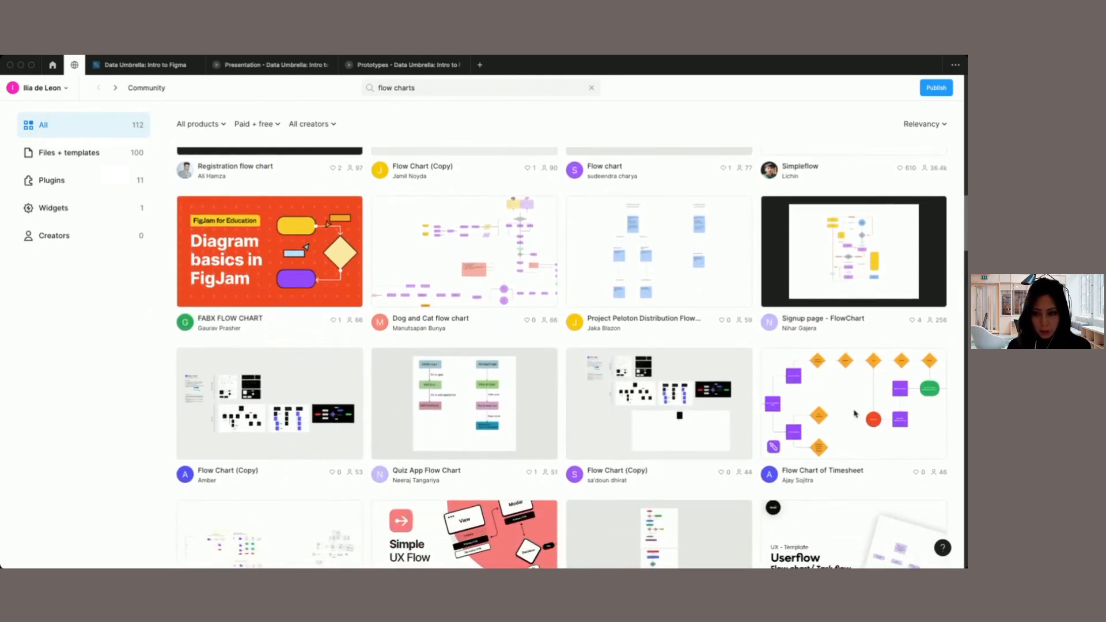
pyautogui.scroll(-1, 855, 413)
pyautogui.scroll(-3, 855, 414)
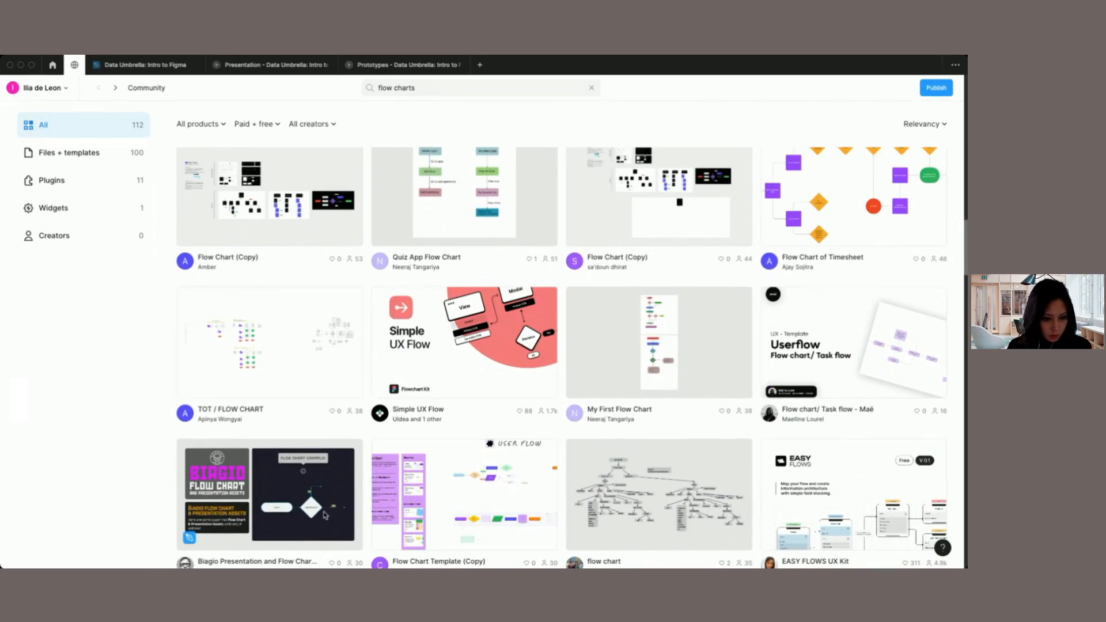
pyautogui.scroll(-2, 318, 506)
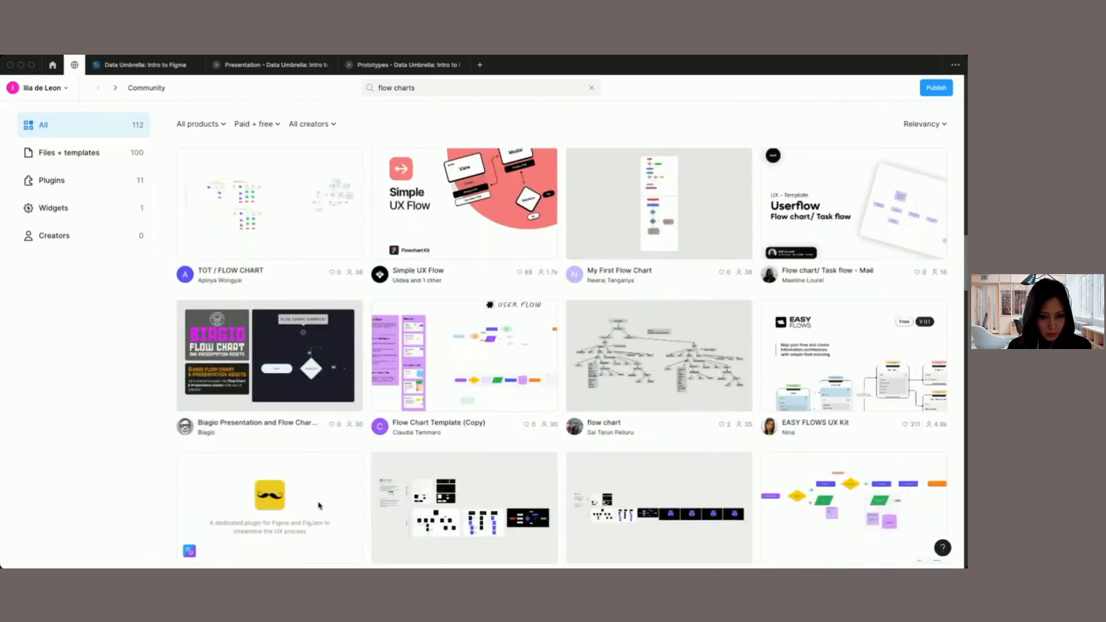
pyautogui.scroll(-1, 487, 500)
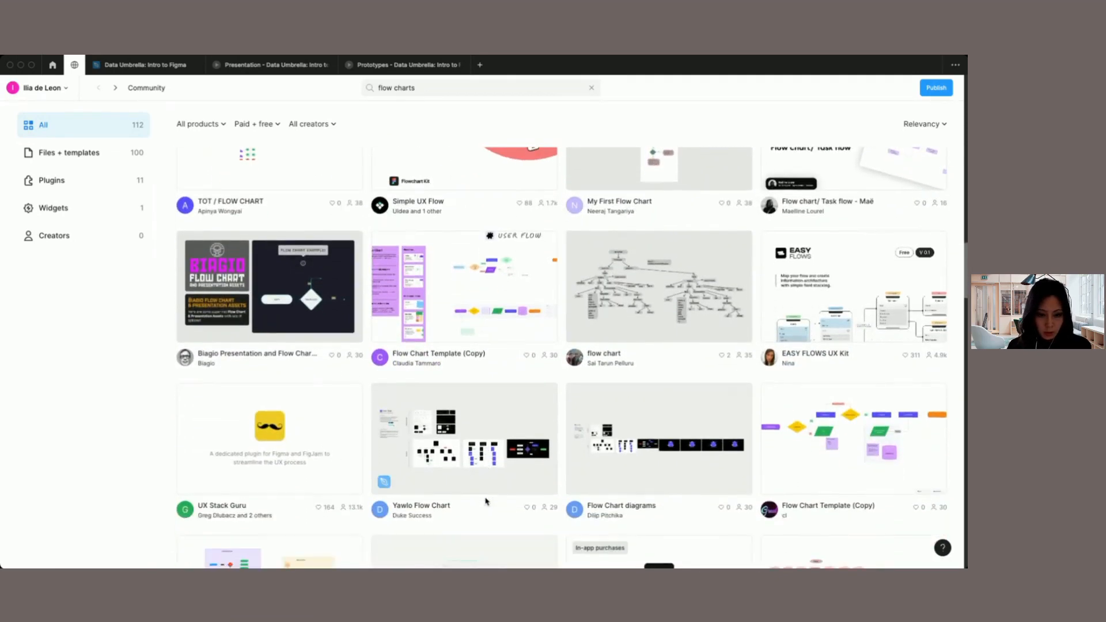
pyautogui.click(470, 461)
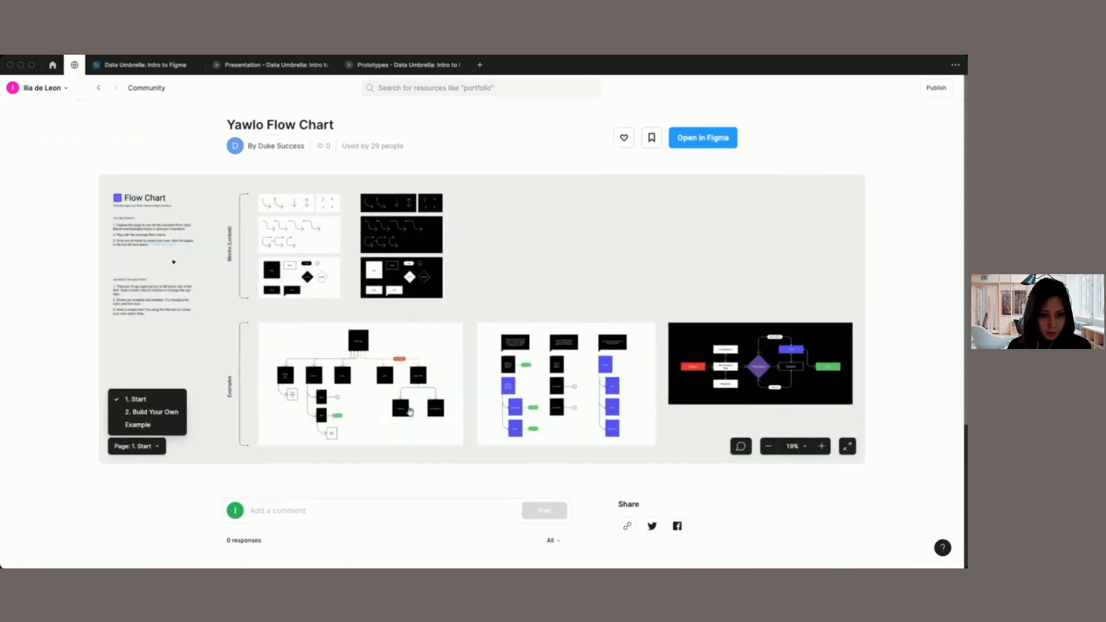
pyautogui.click(709, 143)
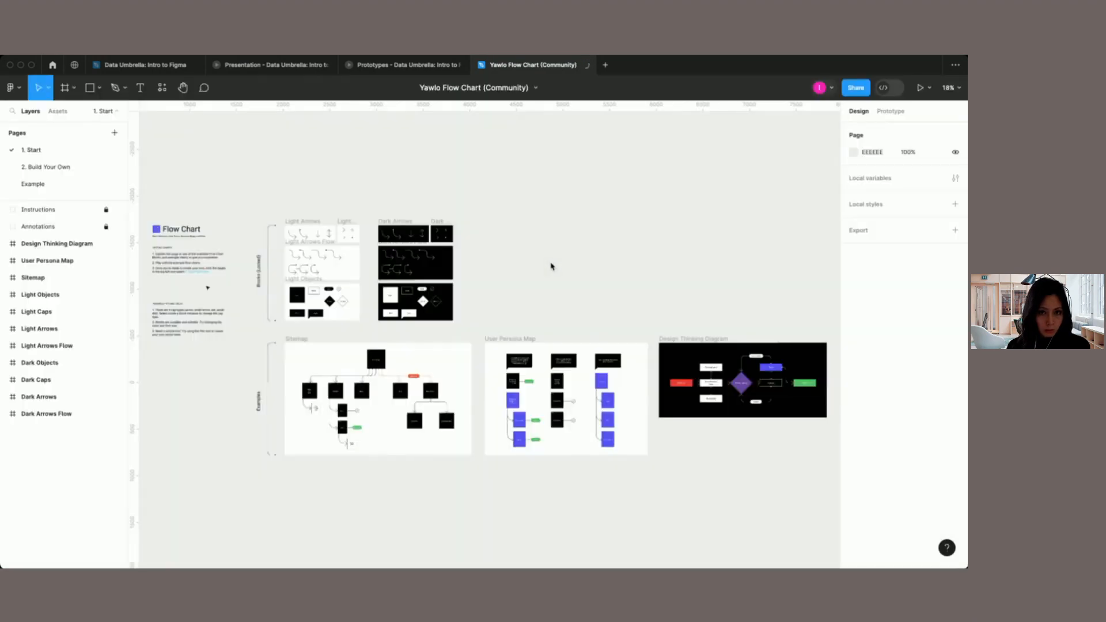
# Step: Examine the light and dark arrow and object blocks and the example charts on the Yawlo file's Start page
pyautogui.scroll(-1, 607, 261)
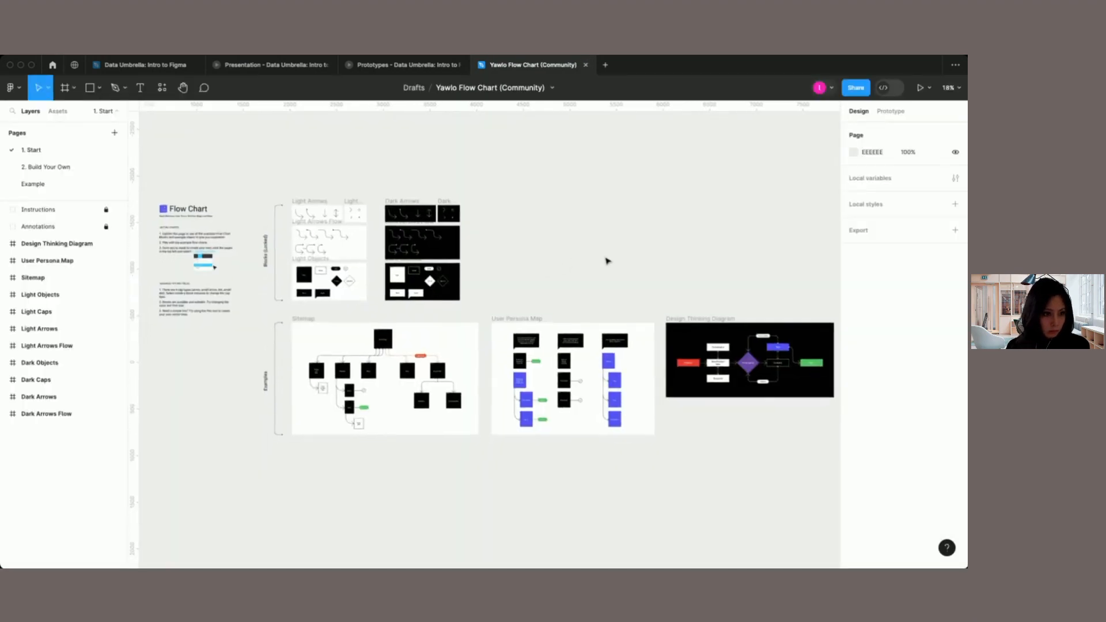
pyautogui.scroll(5, 607, 262)
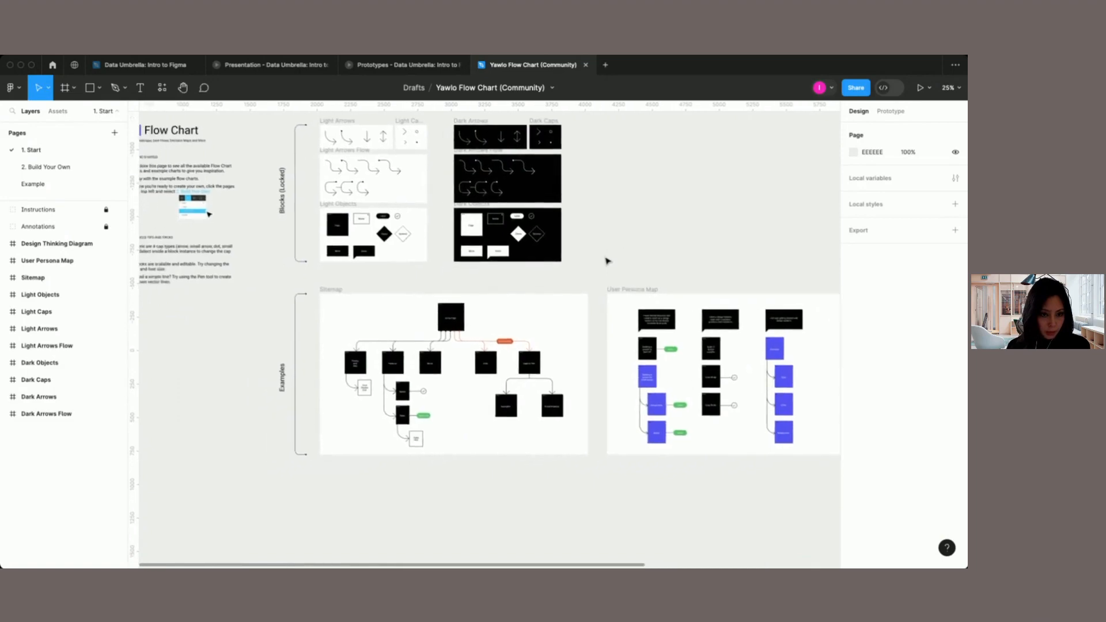
pyautogui.scroll(3, 606, 259)
pyautogui.scroll(2, 605, 256)
pyautogui.hscroll(-2, 605, 256)
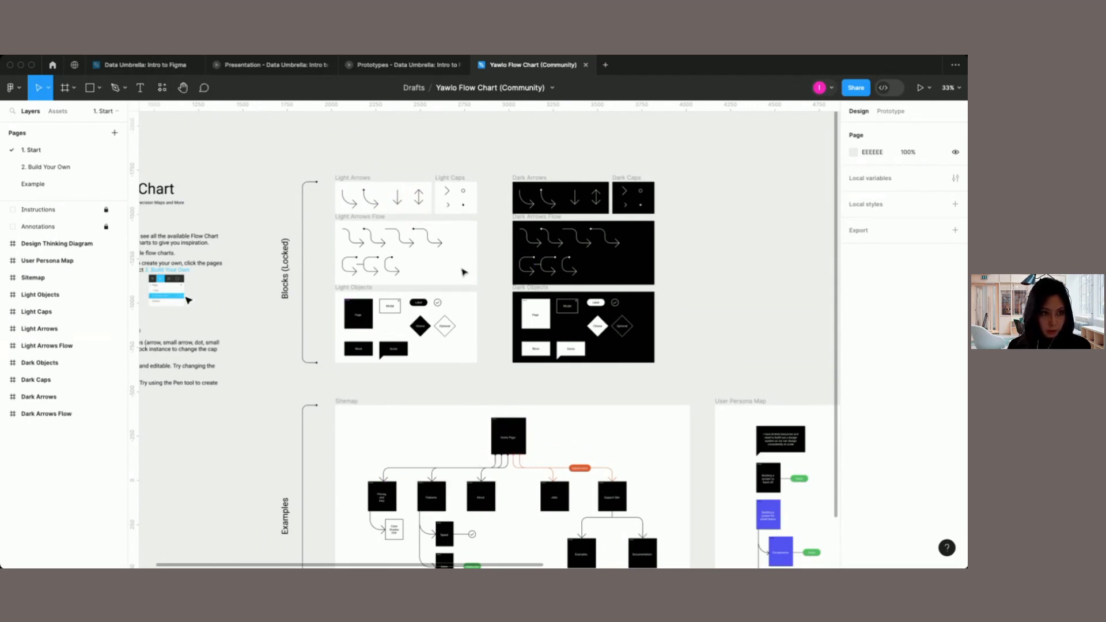
pyautogui.scroll(-5, 464, 272)
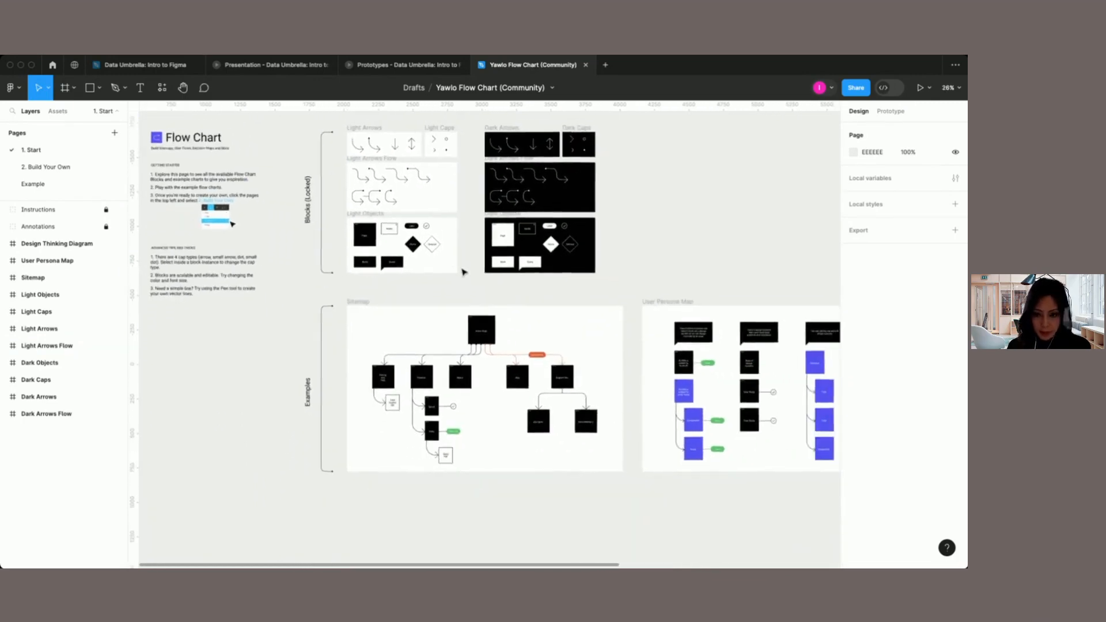
# Step: Return to the Community search and look for "laptop mockup" instead of flow charts
pyautogui.hscroll(1, 463, 272)
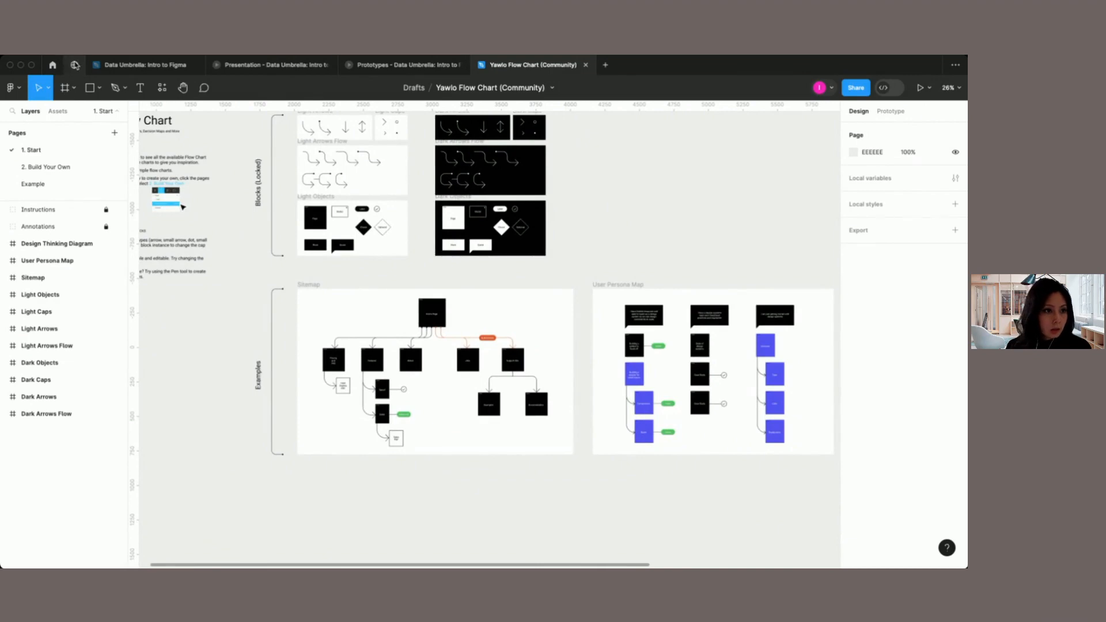
pyautogui.click(75, 65)
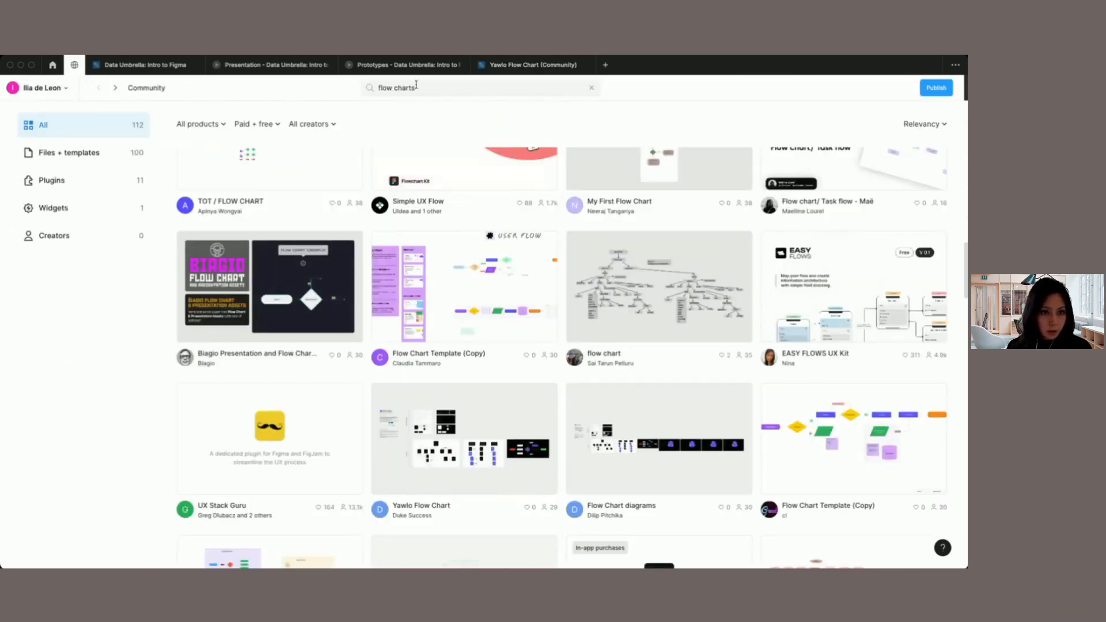
pyautogui.moveTo(416, 88); pyautogui.dragTo(354, 88)
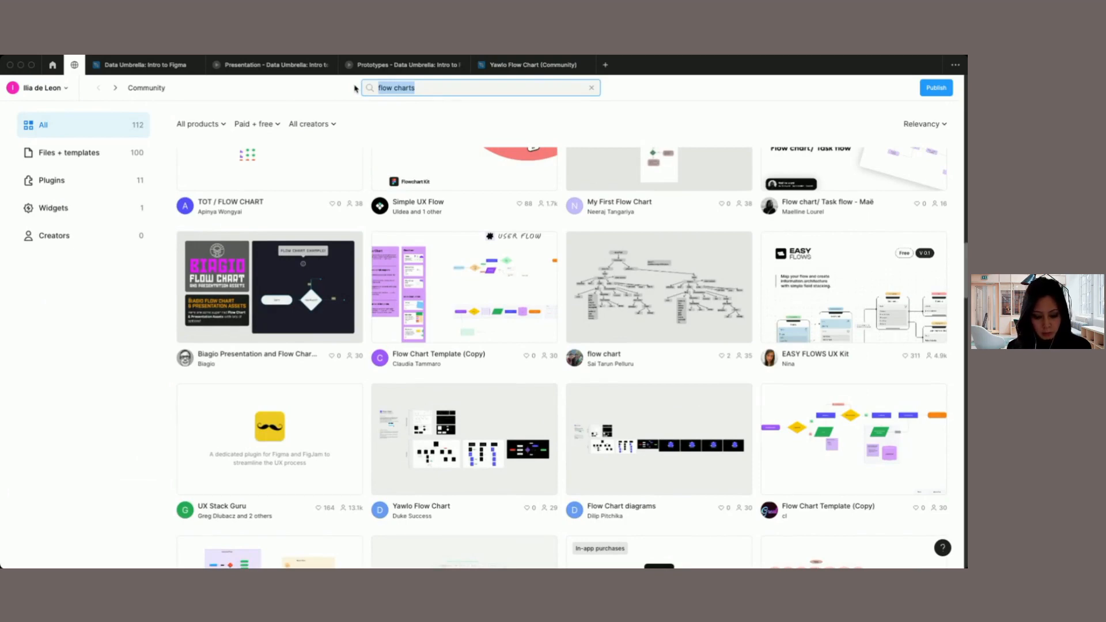
pyautogui.write('laptop')
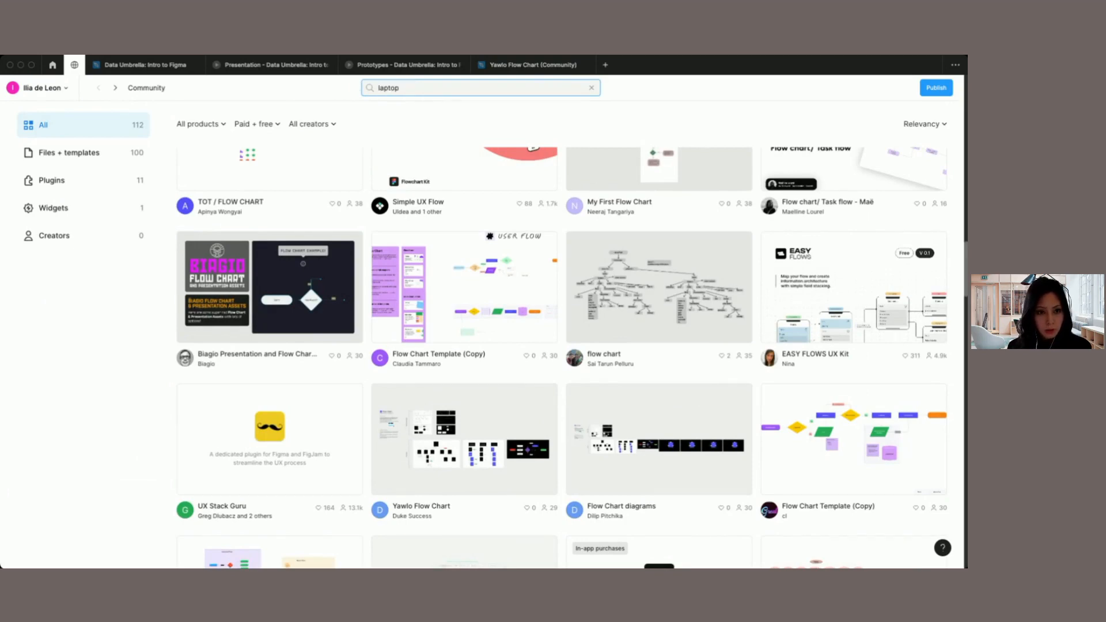
pyautogui.write(' mockup')
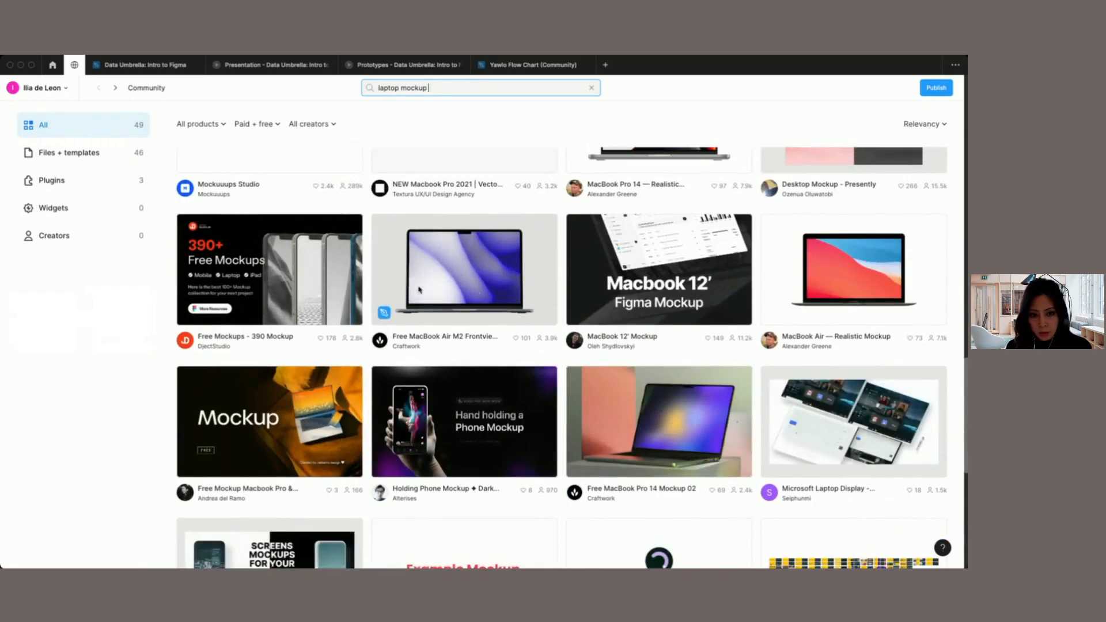
# Step: Preview the Free MacBook Air M2 Frontview Mockup by Craftwork from the results and open a copy of it in Figma
pyautogui.click(434, 345)
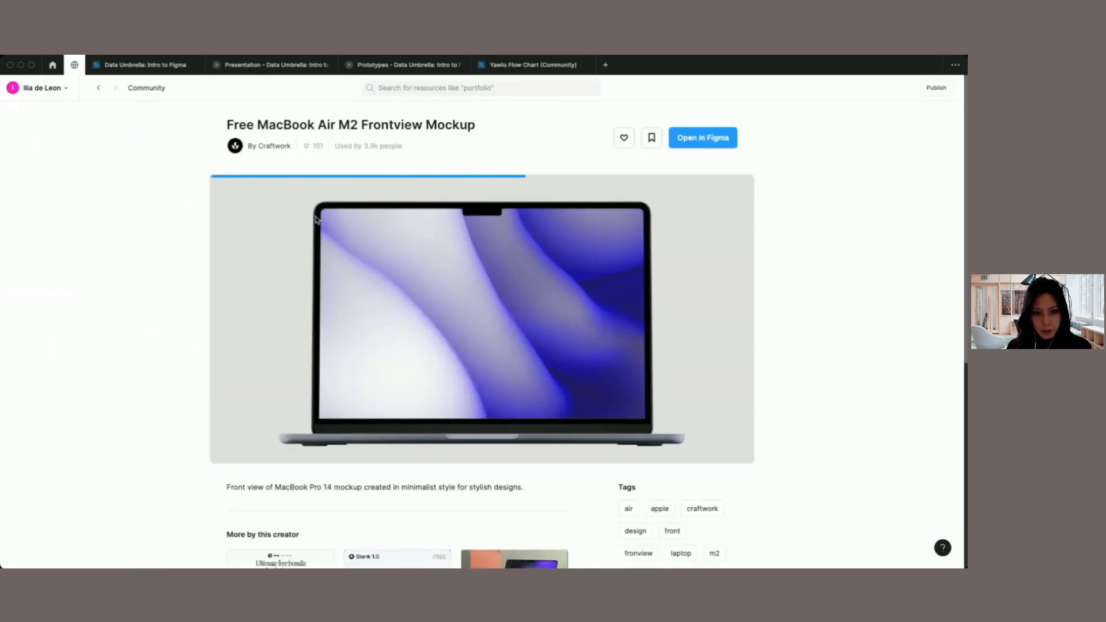
pyautogui.click(360, 218)
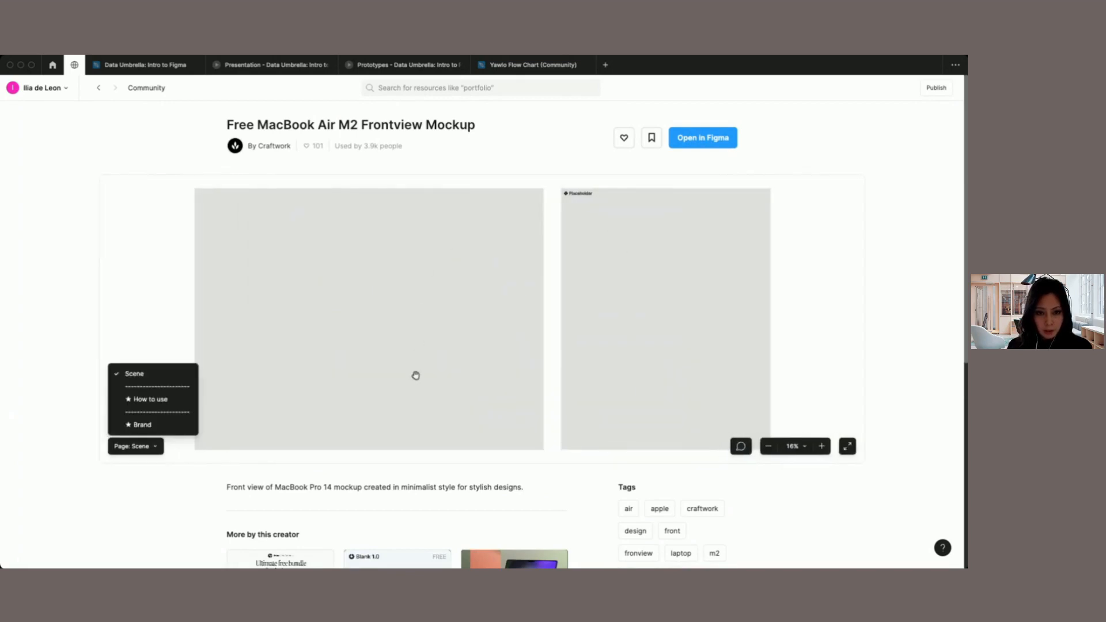
pyautogui.click(69, 269)
pyautogui.click(155, 449)
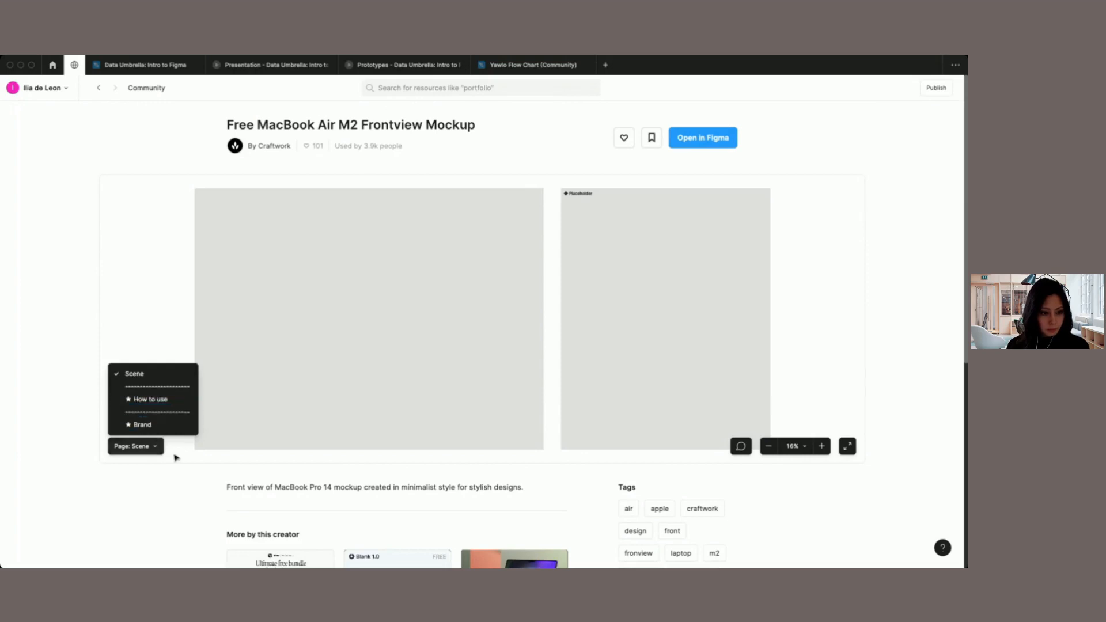
pyautogui.click(193, 512)
pyautogui.scroll(-3, 194, 512)
pyautogui.scroll(-1, 193, 512)
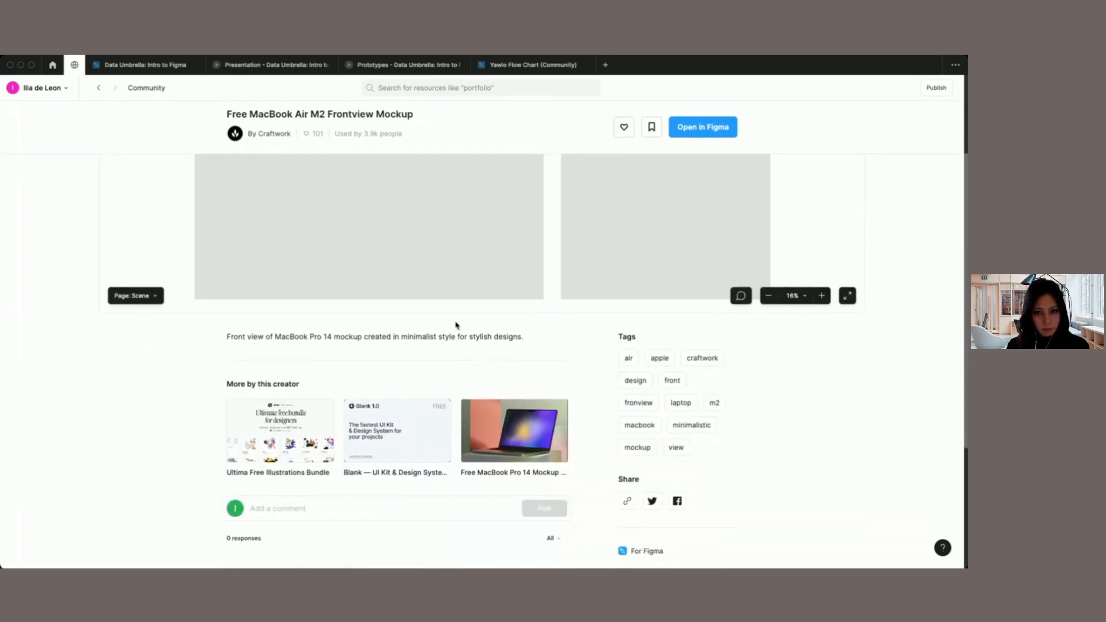
pyautogui.scroll(3, 456, 322)
pyautogui.click(724, 125)
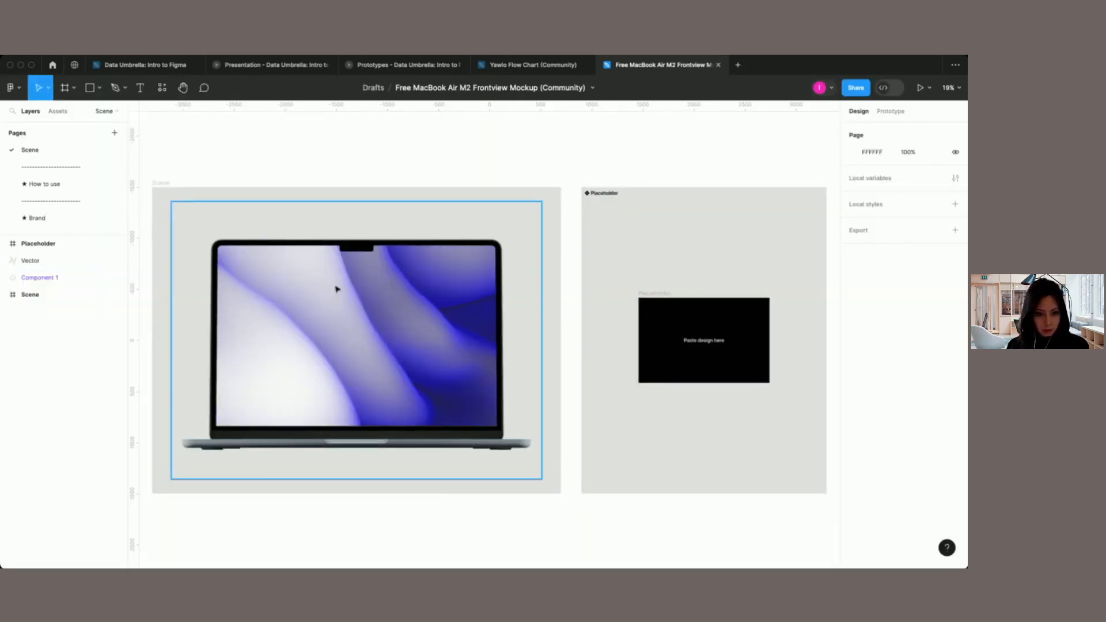
pyautogui.scroll(-2, 468, 399)
pyautogui.hscroll(-2, 468, 399)
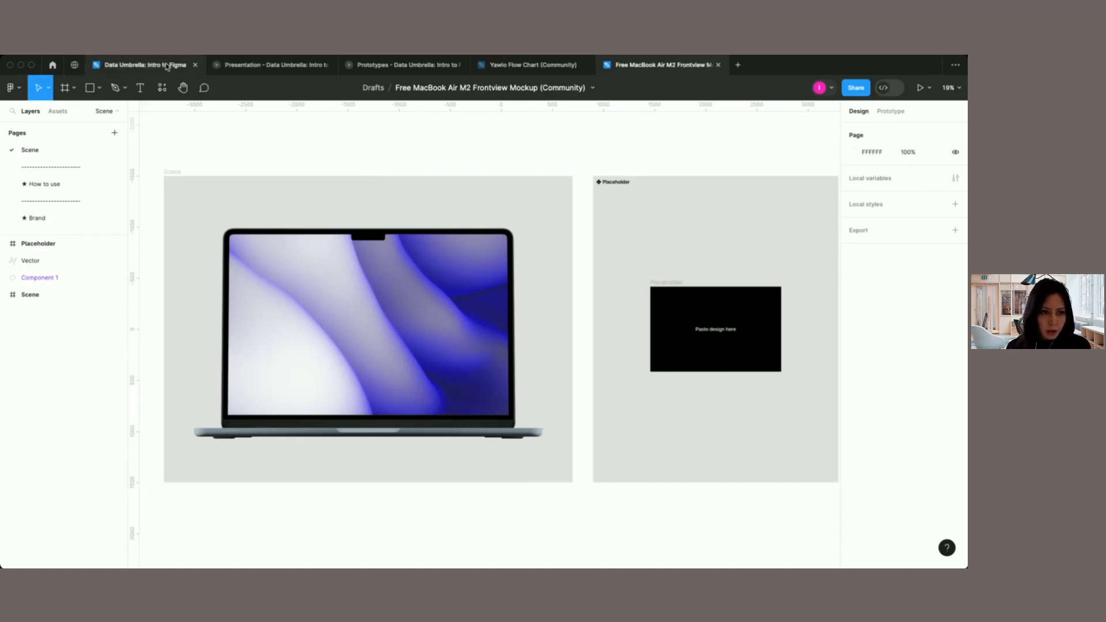
# Step: Close the MacBook mockup and Yawlo Flow Chart files and return to the Data Umbrella: Intro to Figma file
pyautogui.moveTo(165, 71)
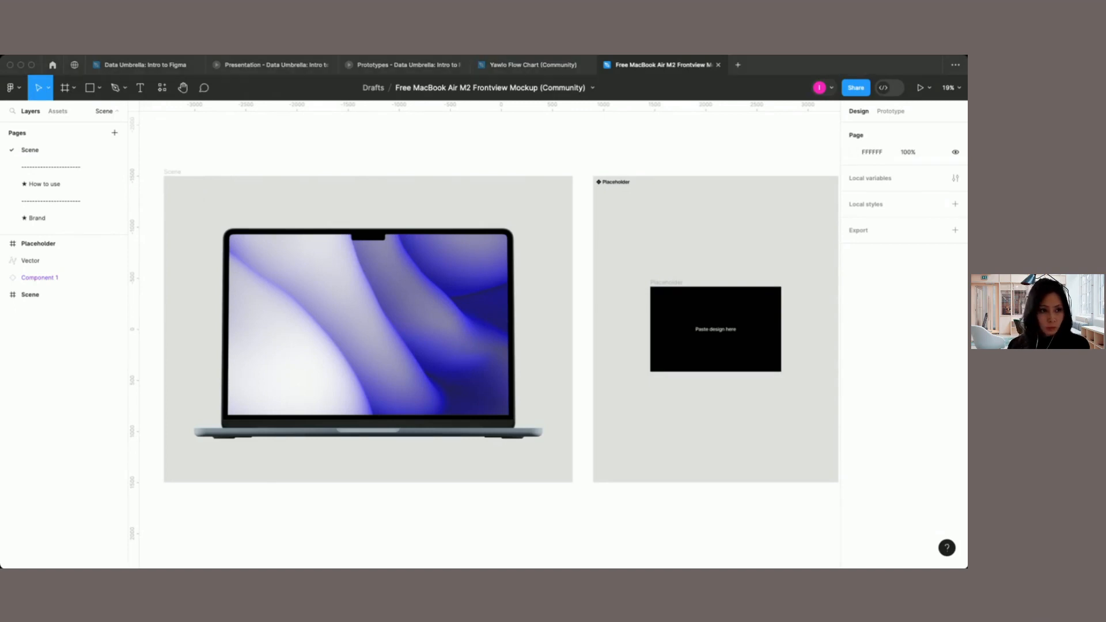
pyautogui.click(718, 65)
pyautogui.click(589, 65)
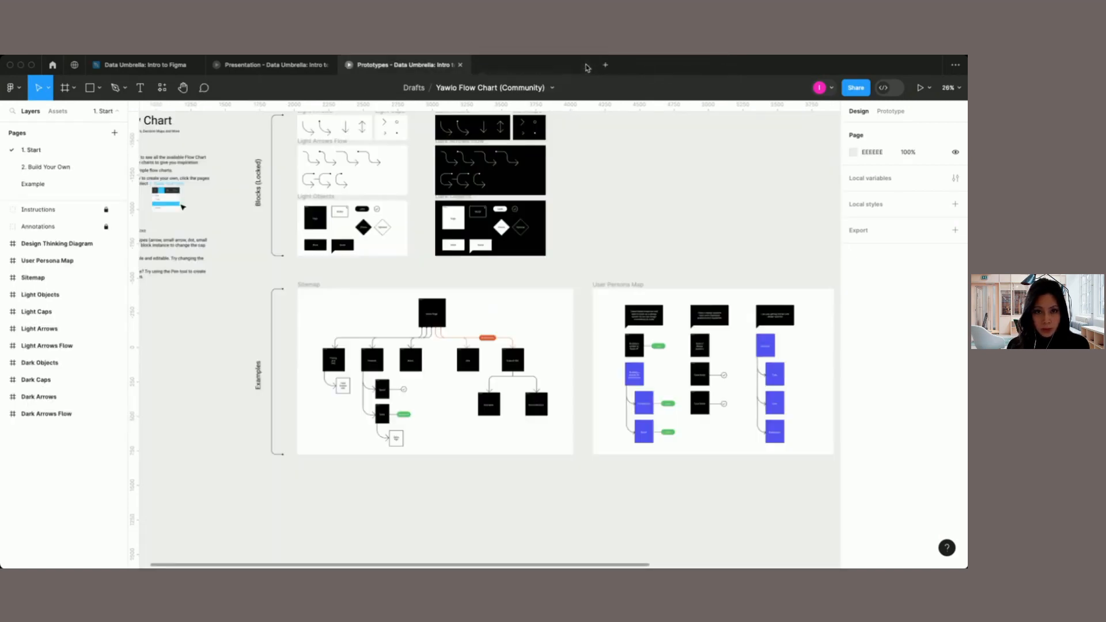
pyautogui.click(178, 69)
pyautogui.scroll(3, 236, 189)
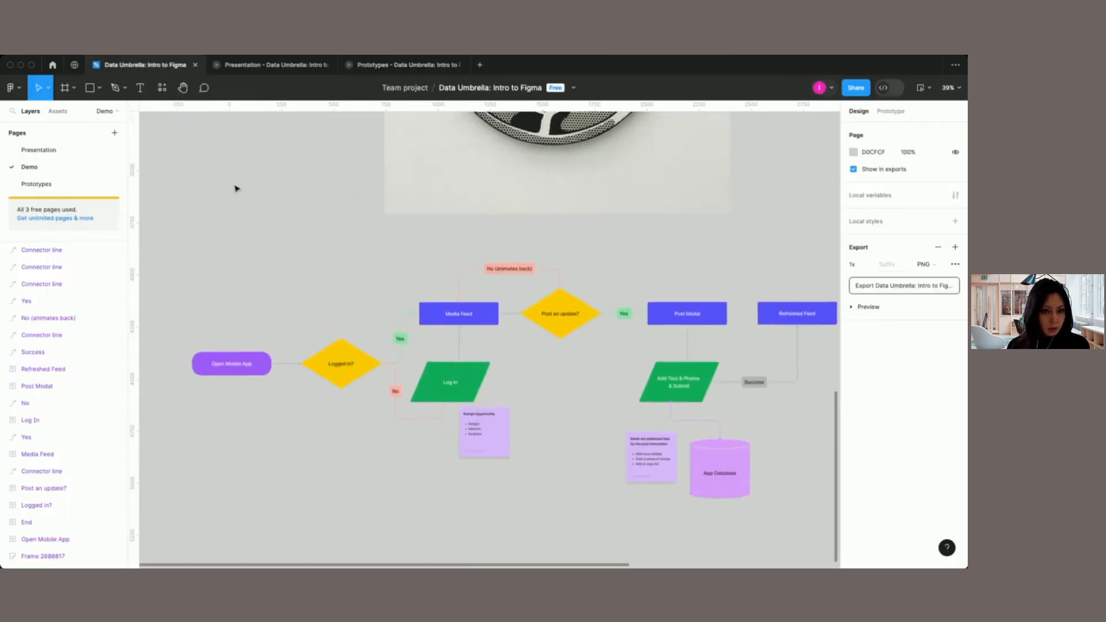
# Step: Run the Iconify plugin, search it for "linkedin" icons and view the second page of results
pyautogui.scroll(4, 237, 189)
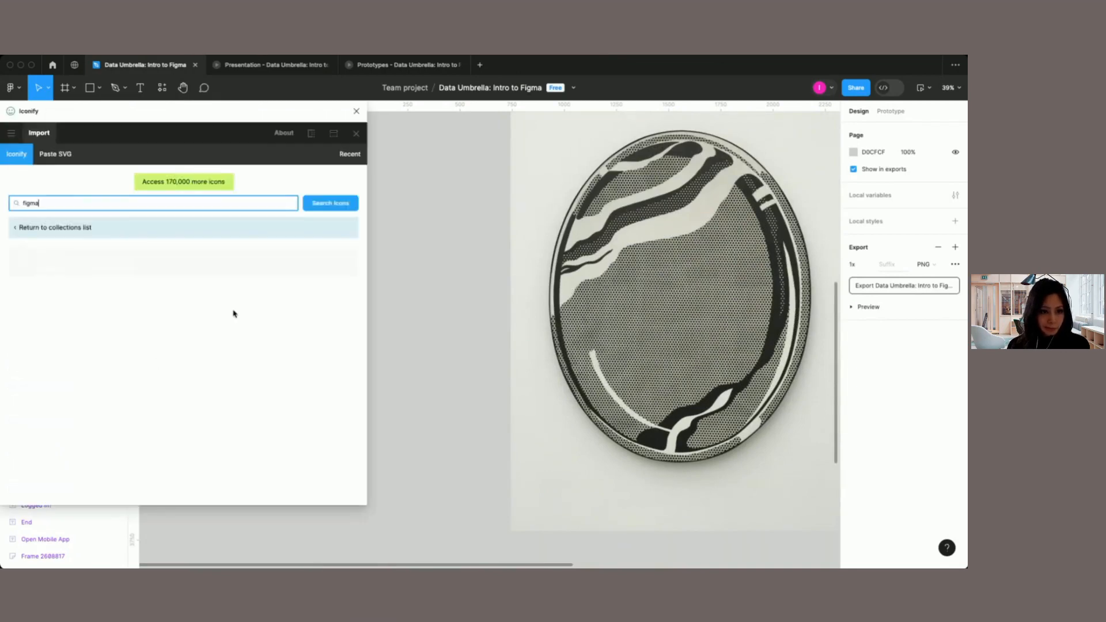
pyautogui.moveTo(53, 201); pyautogui.dragTo(19, 197)
pyautogui.write('linkedin')
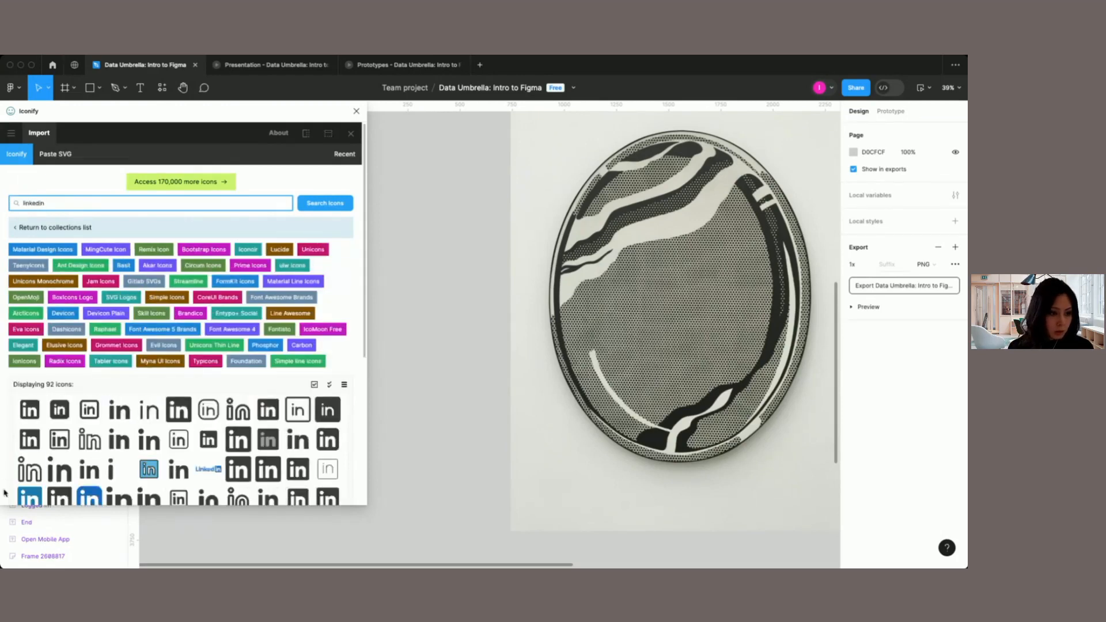
pyautogui.scroll(-1, 138, 412)
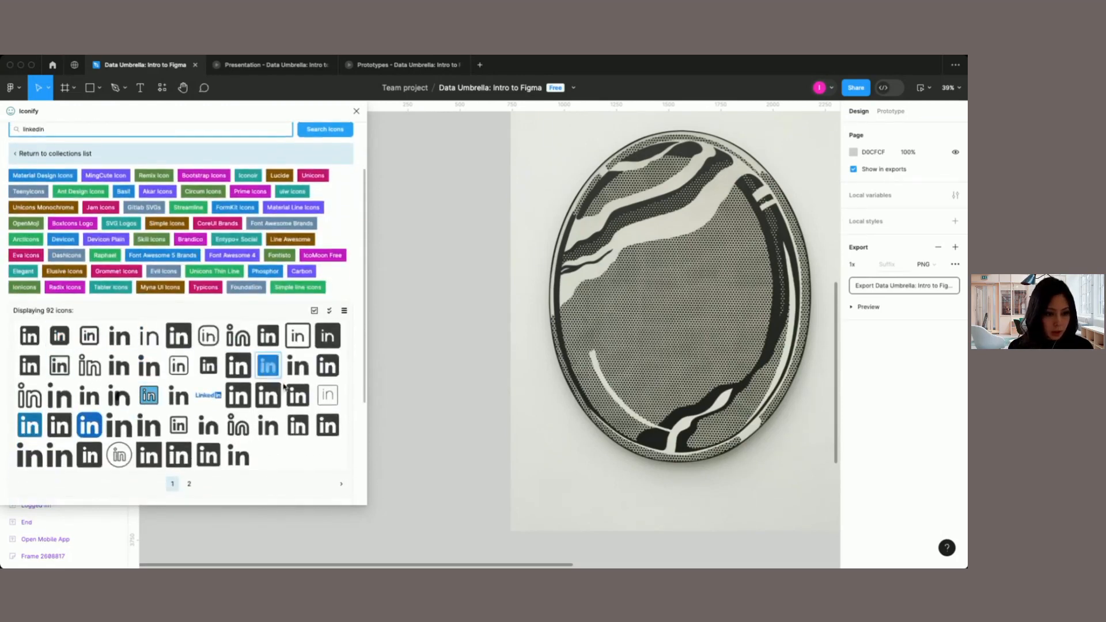
pyautogui.click(190, 485)
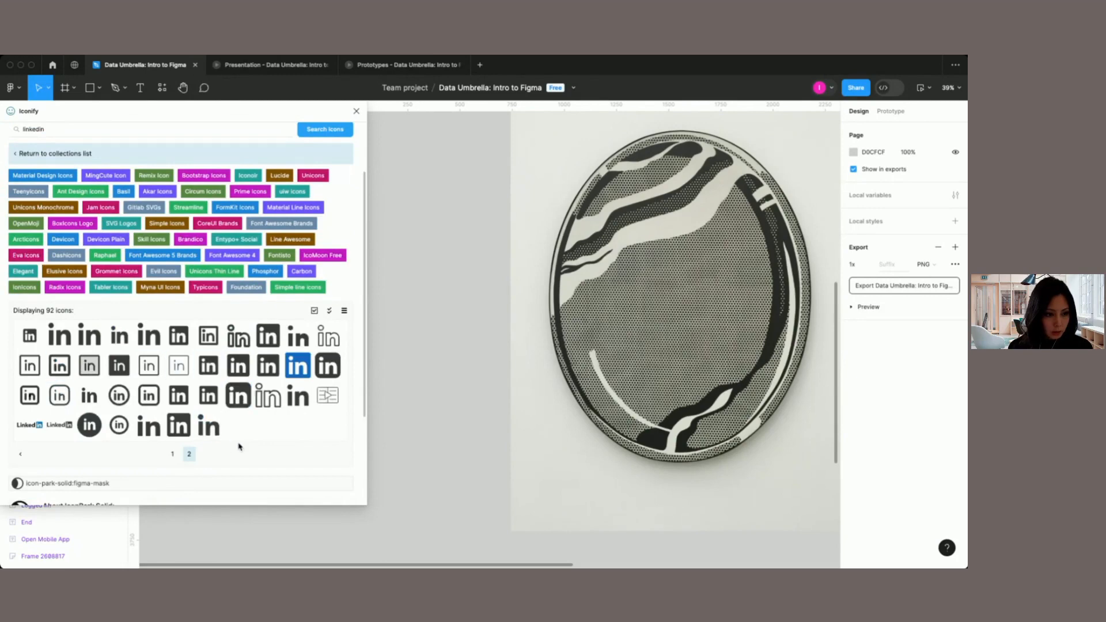
# Step: Search Iconify for "instagram" icons and look through the results
pyautogui.moveTo(55, 170); pyautogui.dragTo(3, 172)
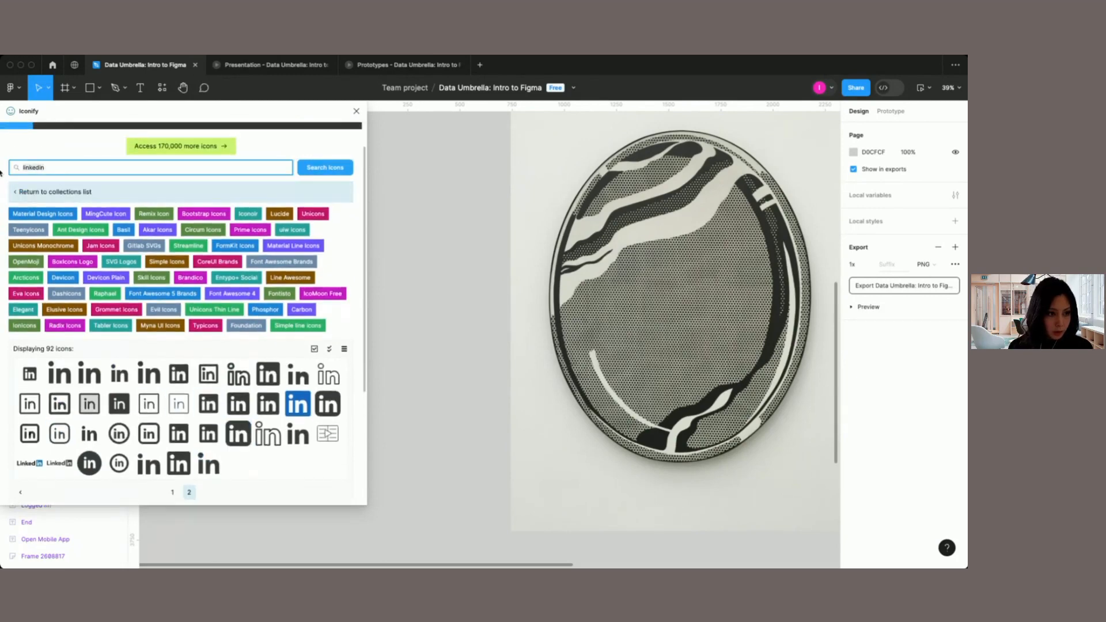
pyautogui.write('instagra')
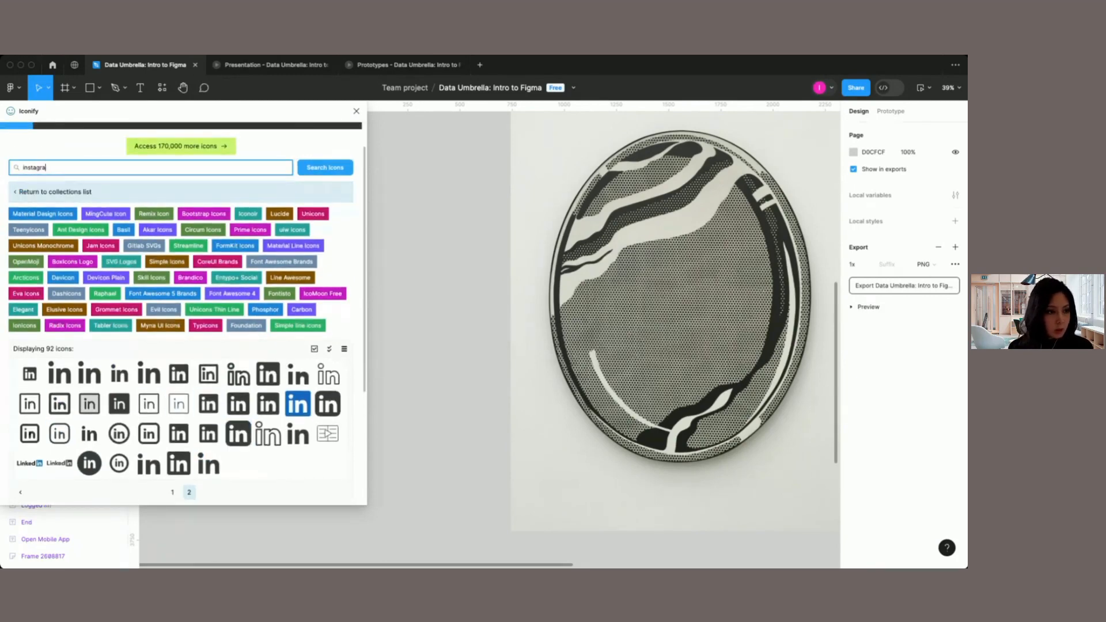
pyautogui.write('m')
pyautogui.scroll(-3, 167, 342)
pyautogui.scroll(3, 167, 342)
# Step: Search Iconify for "twitter" and browse the bird and X icons offered
pyautogui.press('super+a')
pyautogui.write('twitter')
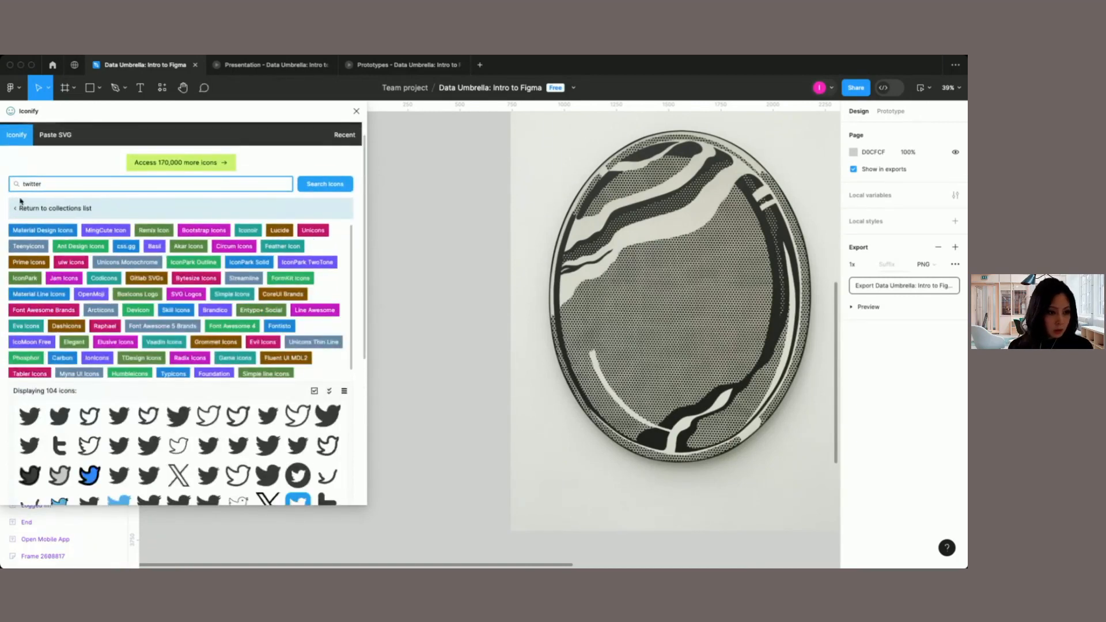
pyautogui.scroll(-1, 182, 429)
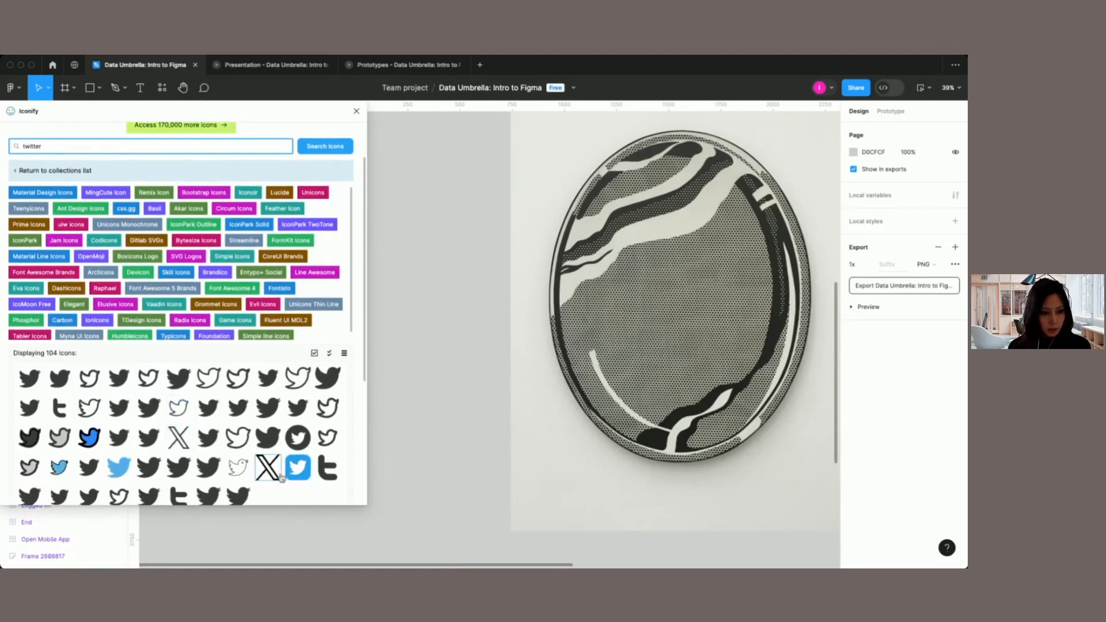
pyautogui.scroll(-2, 188, 447)
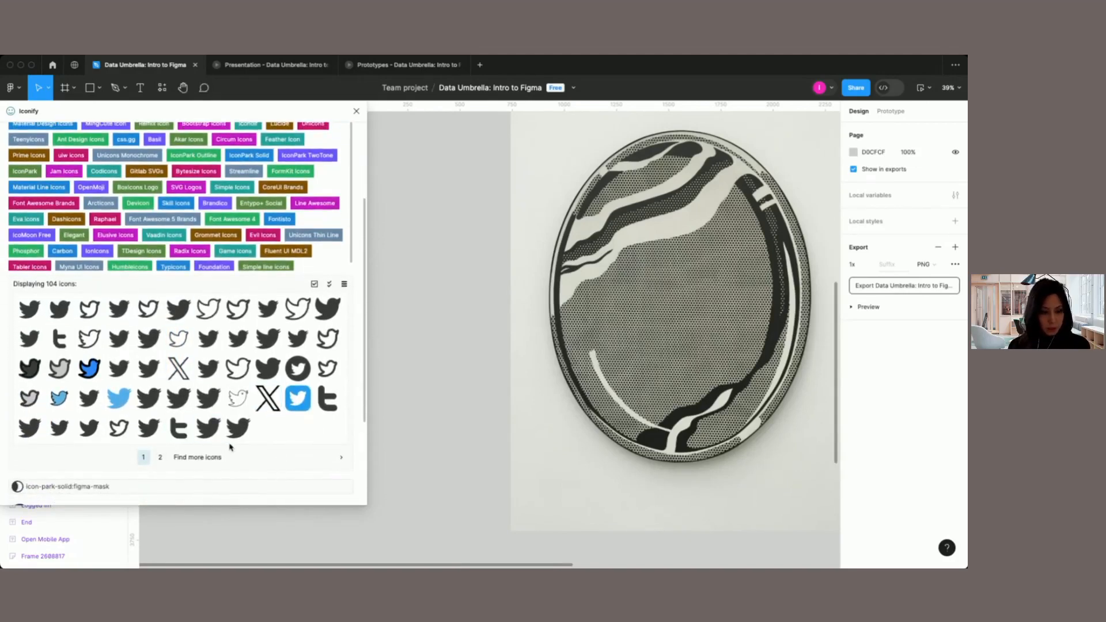
pyautogui.scroll(-1, 163, 403)
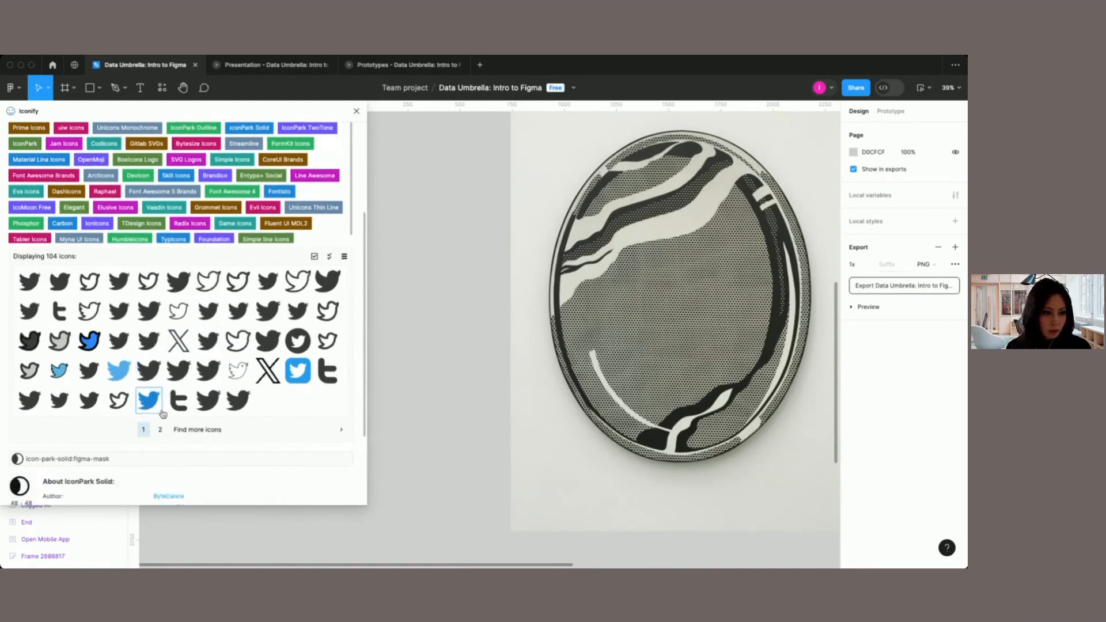
pyautogui.click(119, 260)
pyautogui.scroll(-3, 155, 352)
pyautogui.click(65, 434)
pyautogui.click(58, 473)
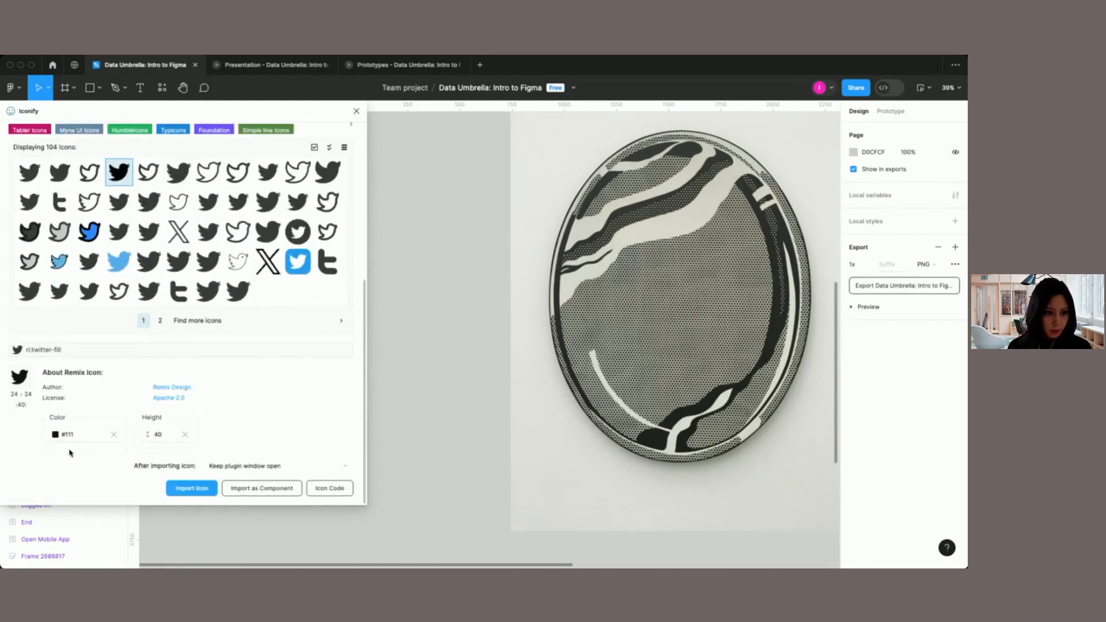
# Step: Pick the pajamas:twitter X icon, set its color to green #4ecb71 and import it at height 40
pyautogui.click(178, 231)
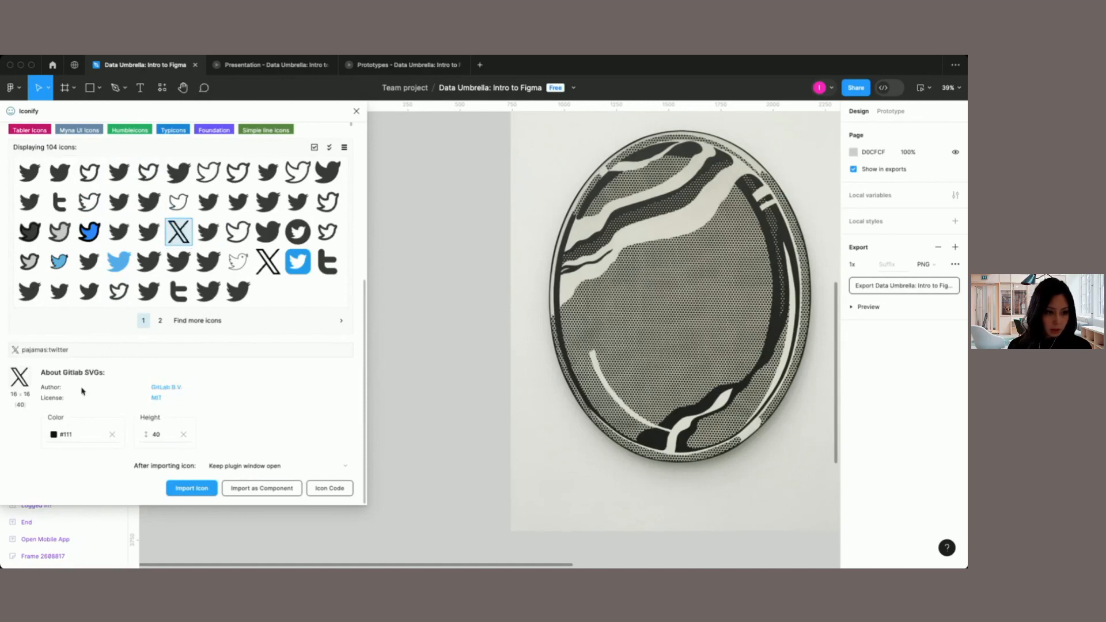
pyautogui.click(63, 435)
pyautogui.scroll(-2, 118, 490)
pyautogui.click(98, 438)
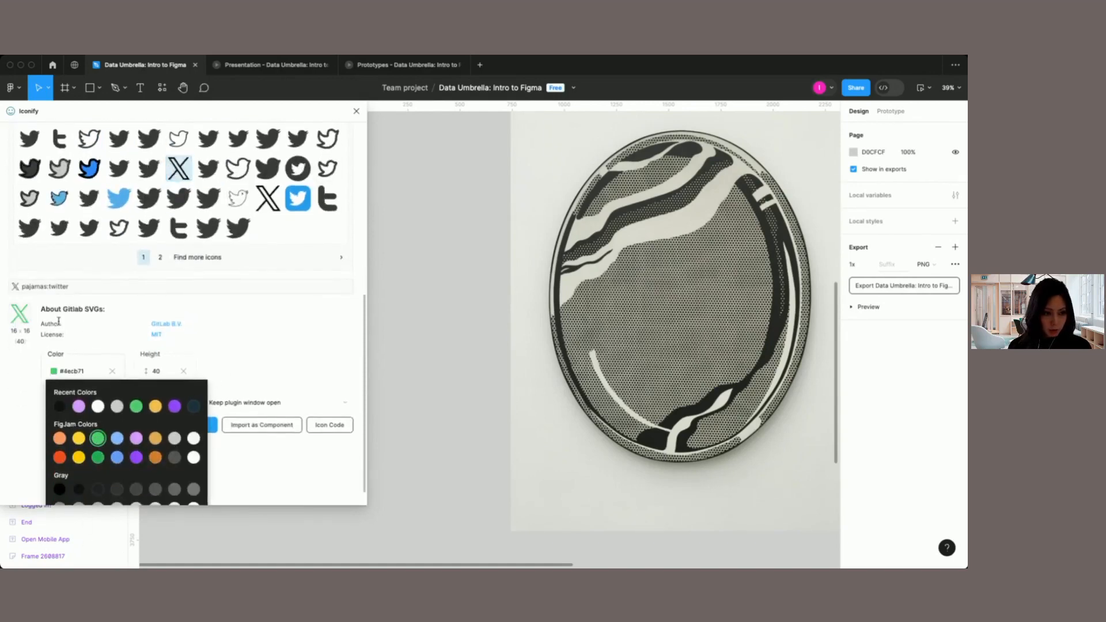
pyautogui.scroll(2, 323, 384)
pyautogui.click(213, 487)
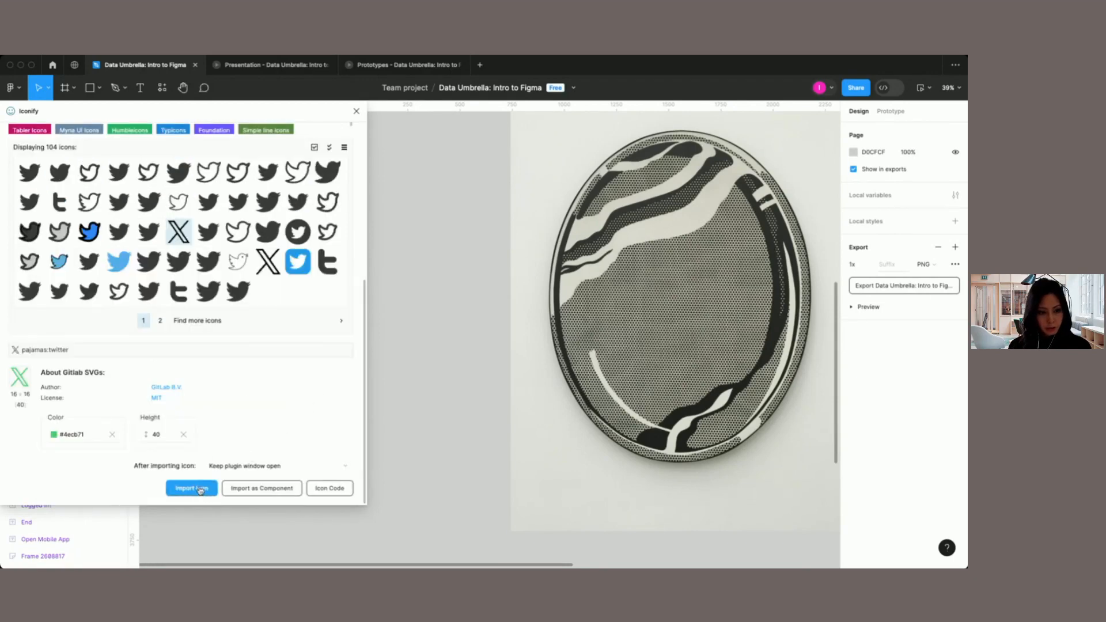
pyautogui.scroll(5, 455, 390)
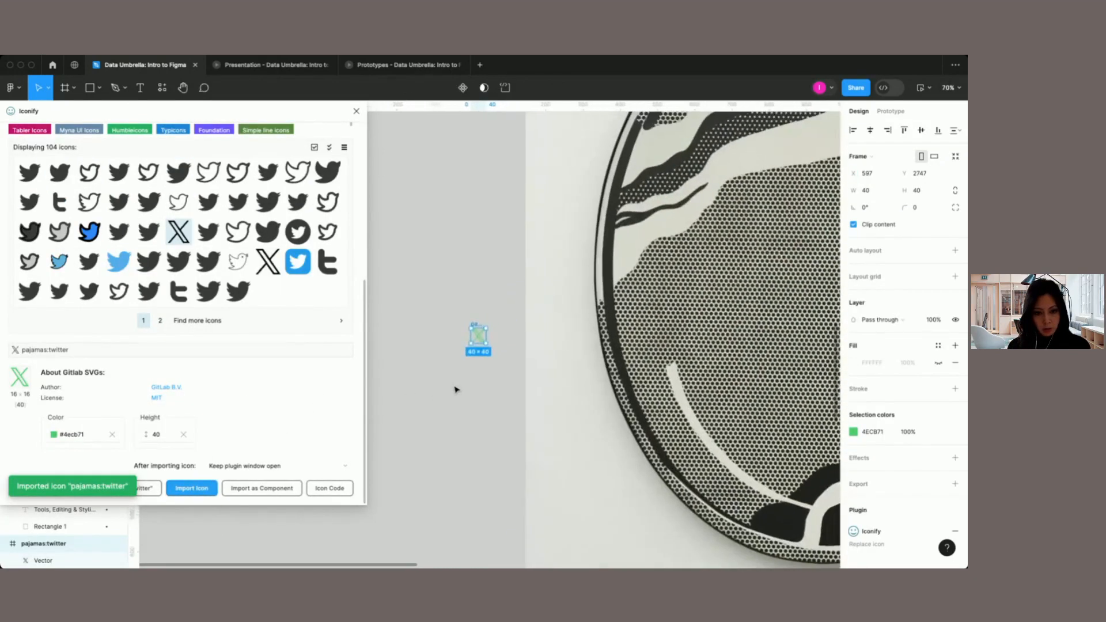
# Step: Move the imported green X icon onto the pale left margin of the oval artwork image, then select that image
pyautogui.click(496, 382)
pyautogui.moveTo(479, 340); pyautogui.dragTo(557, 341)
pyautogui.click(527, 397)
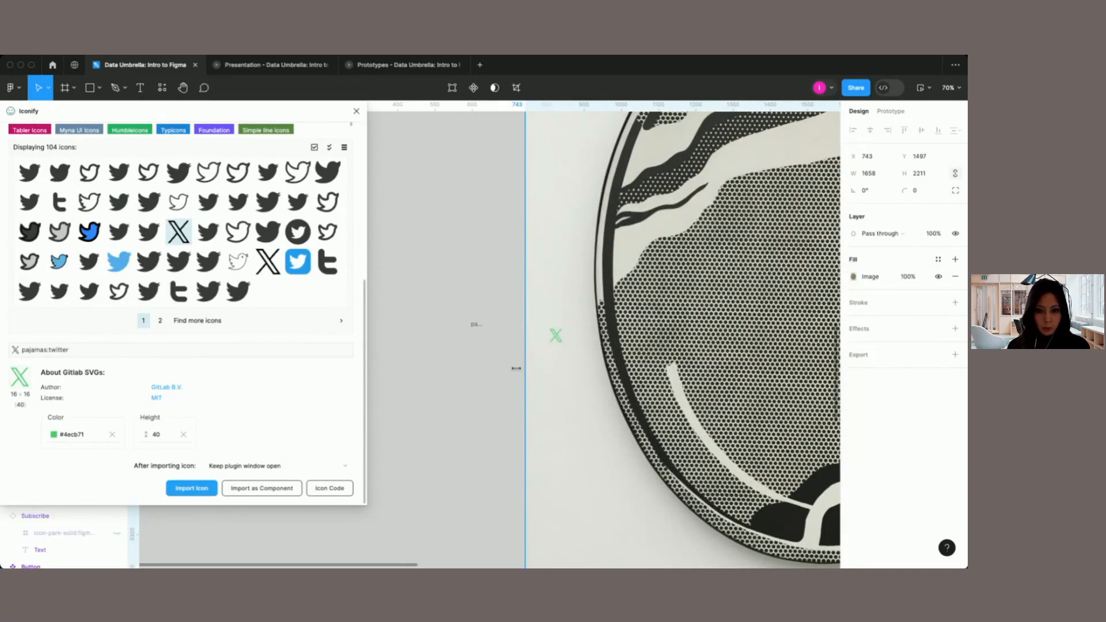
pyautogui.hscroll(3, 475, 388)
pyautogui.scroll(3, 475, 387)
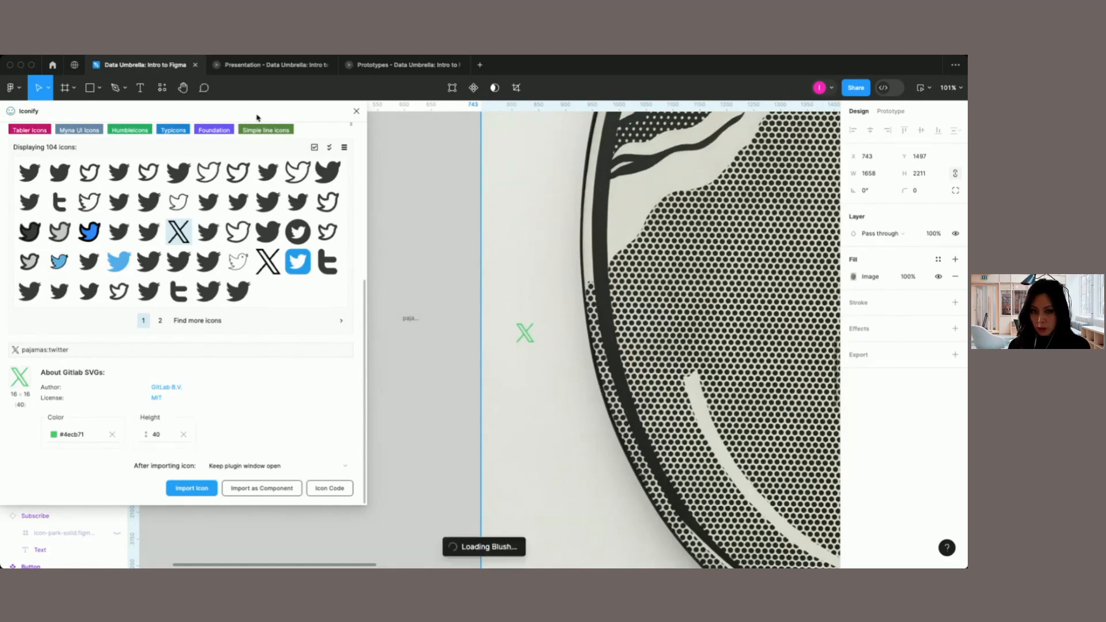
# Step: Open the Wavy Buddies collection in the Blush plugin and place its Avatar character illustration into the selected image
pyautogui.scroll(-8, 88, 261)
pyautogui.scroll(-2, 84, 302)
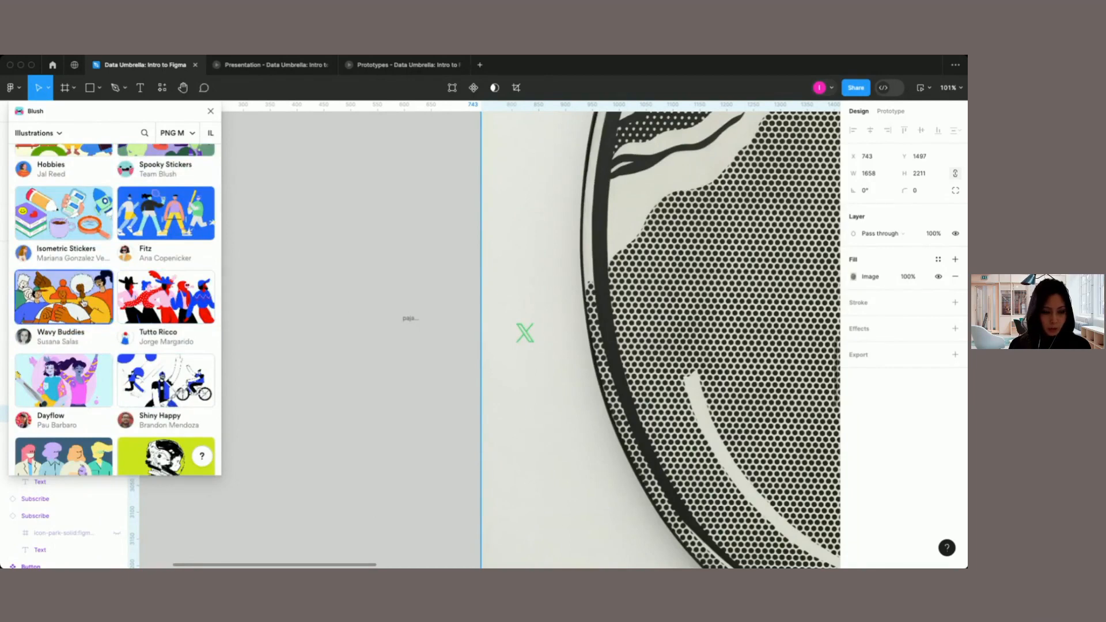
pyautogui.click(83, 305)
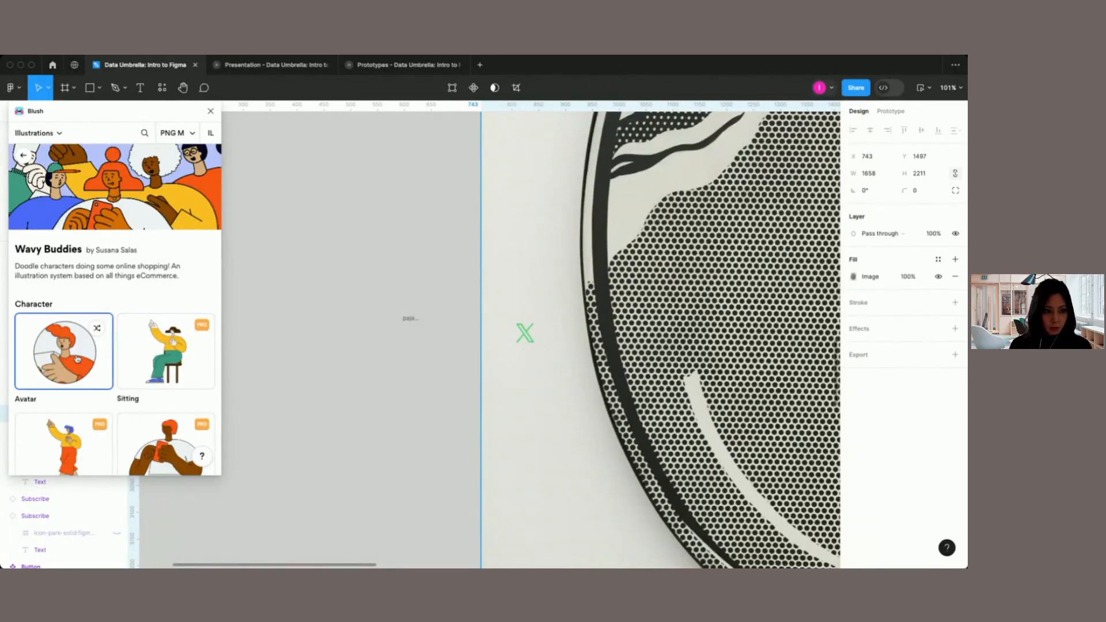
pyautogui.click(57, 354)
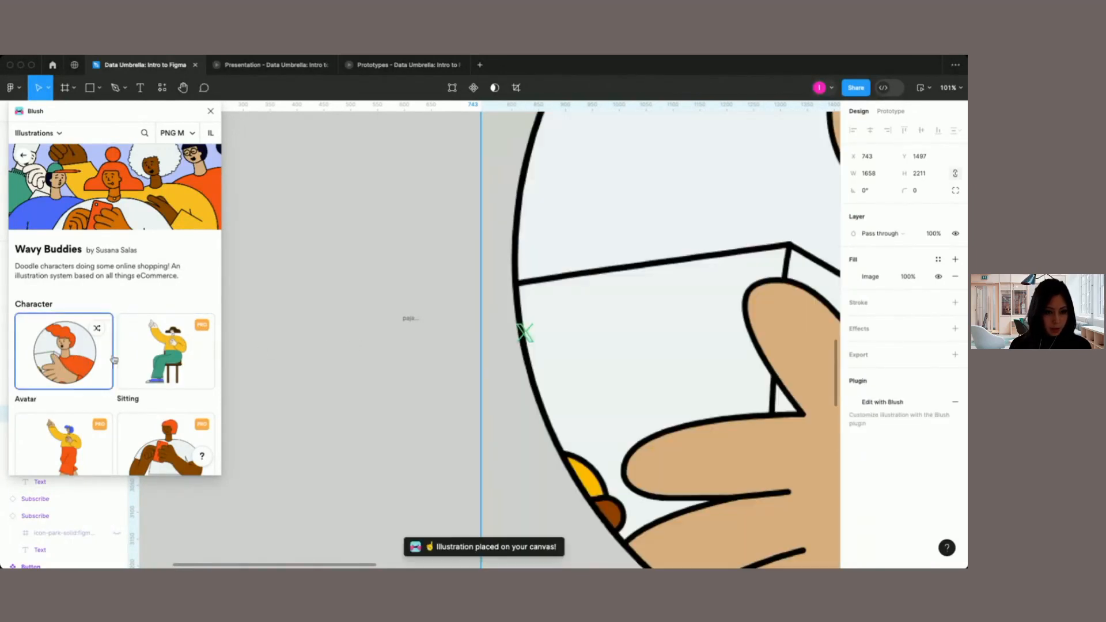
pyautogui.scroll(-5, 556, 329)
pyautogui.hscroll(3, 556, 329)
pyautogui.scroll(-2, 556, 329)
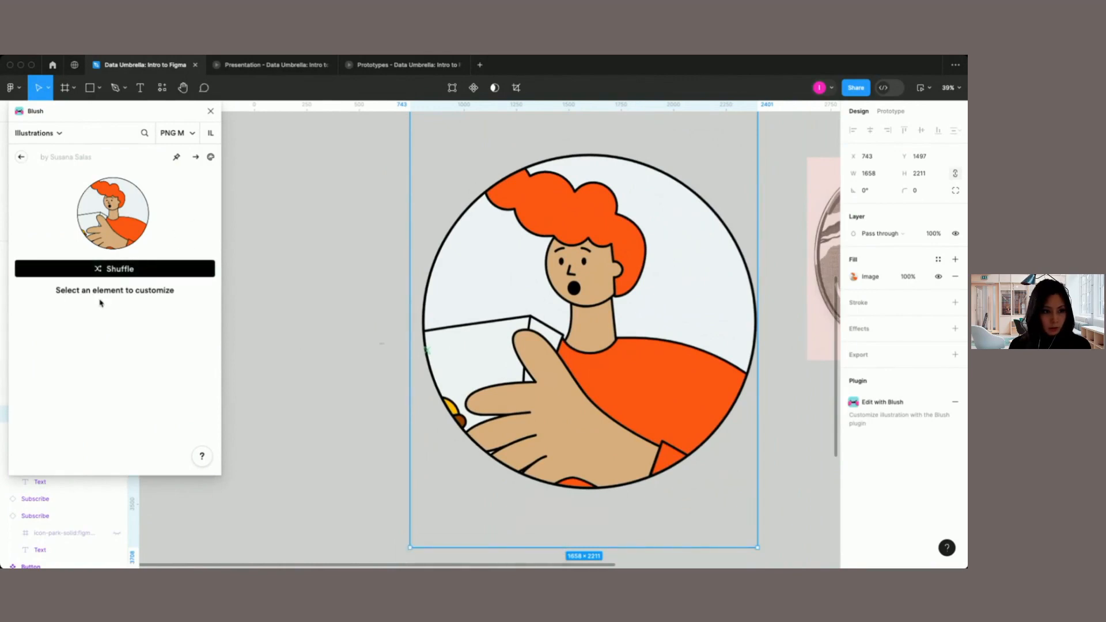
pyautogui.doubleClick(542, 220)
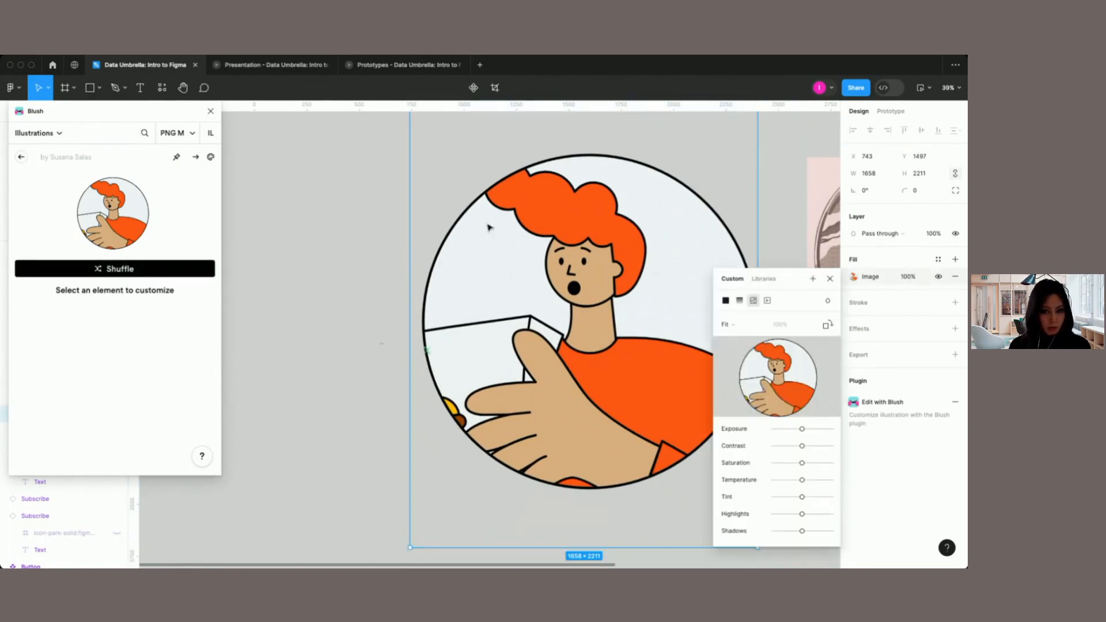
pyautogui.click(830, 279)
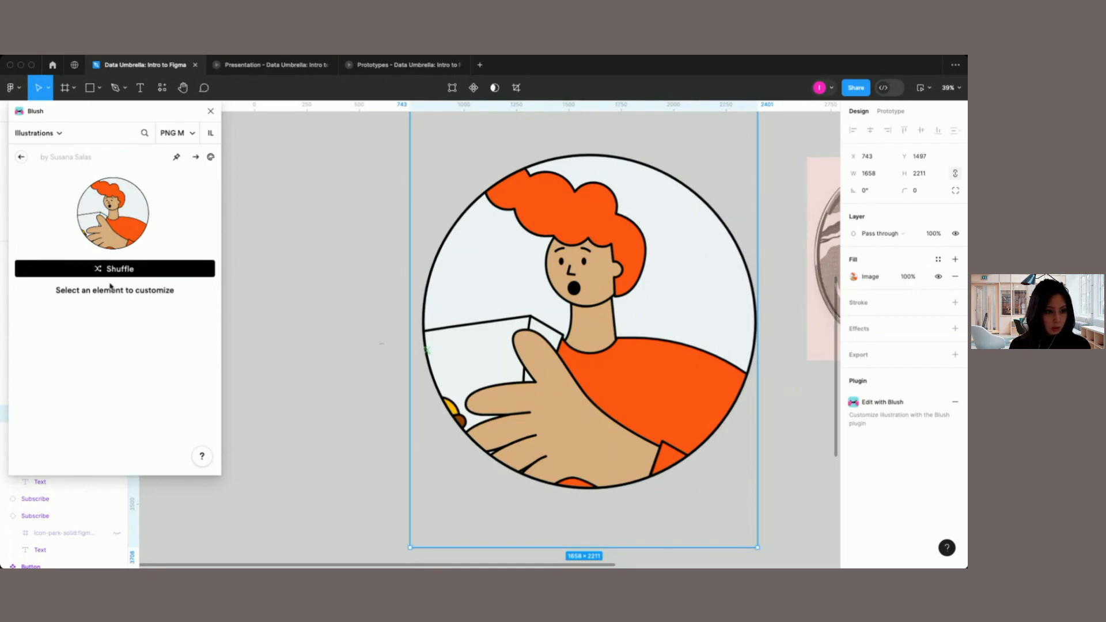
pyautogui.click(211, 157)
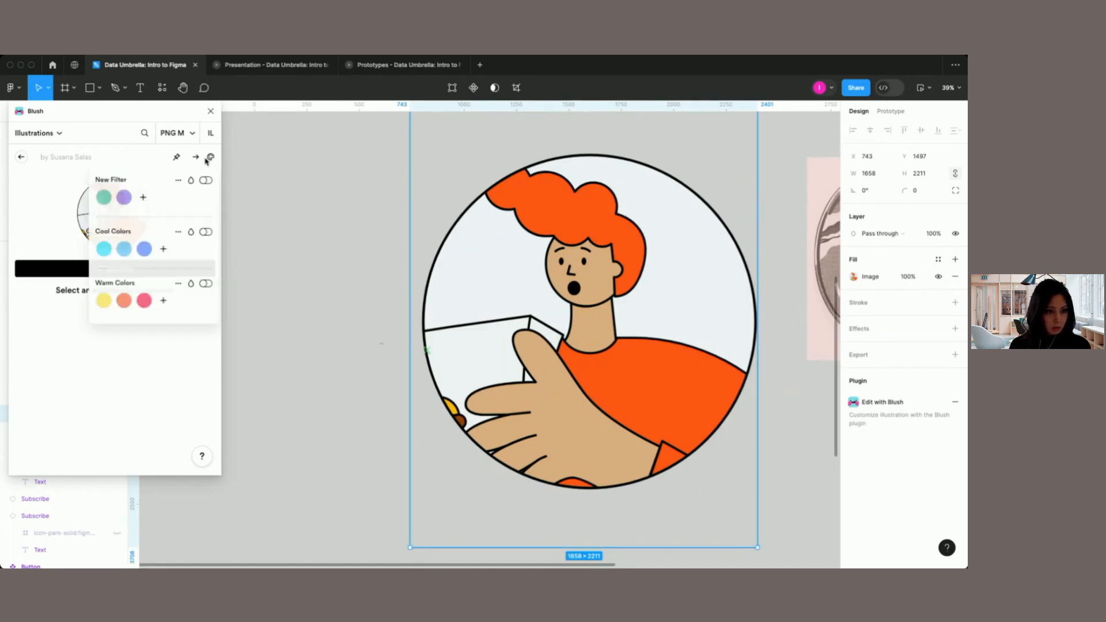
pyautogui.click(68, 290)
# Step: Shuffle the Wavy Buddies avatar in Blush to generate a different random character in the image
pyautogui.click(113, 269)
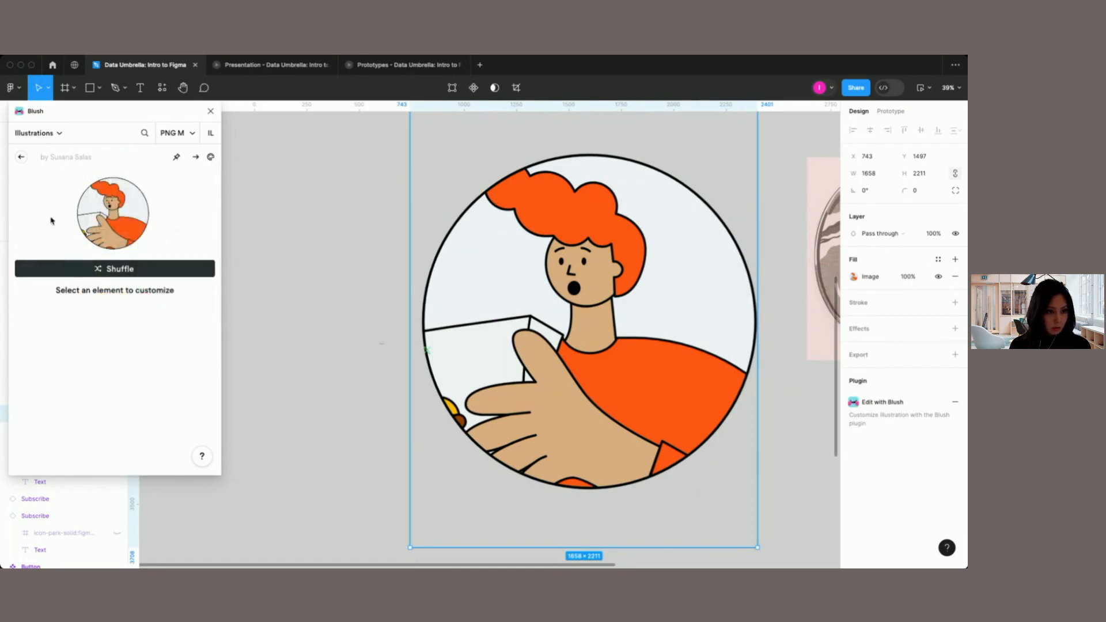
pyautogui.click(22, 157)
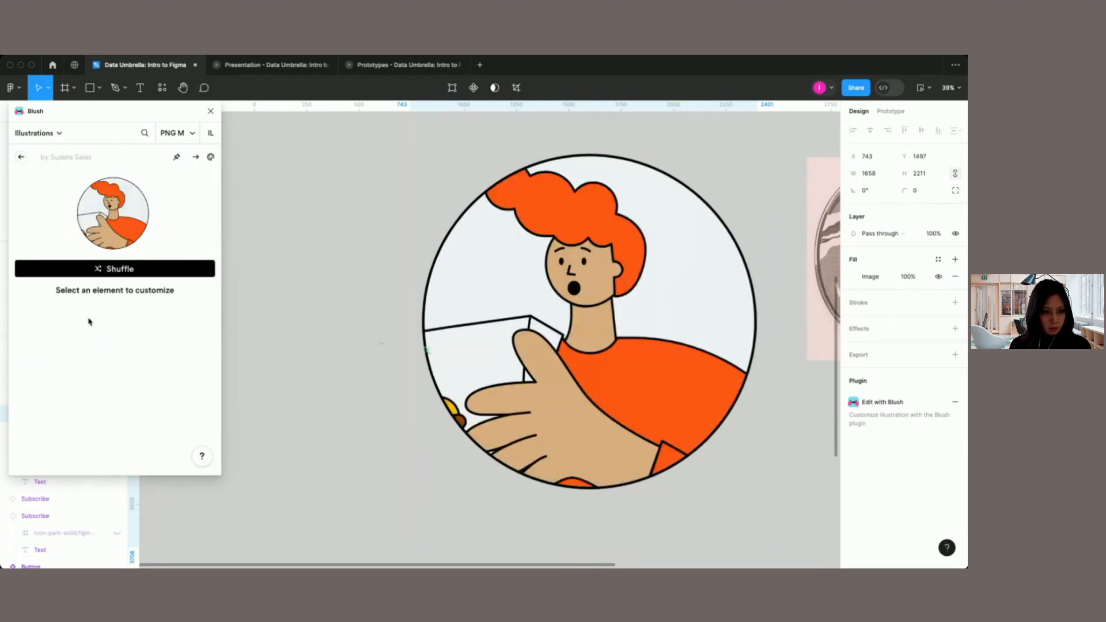
pyautogui.click(111, 269)
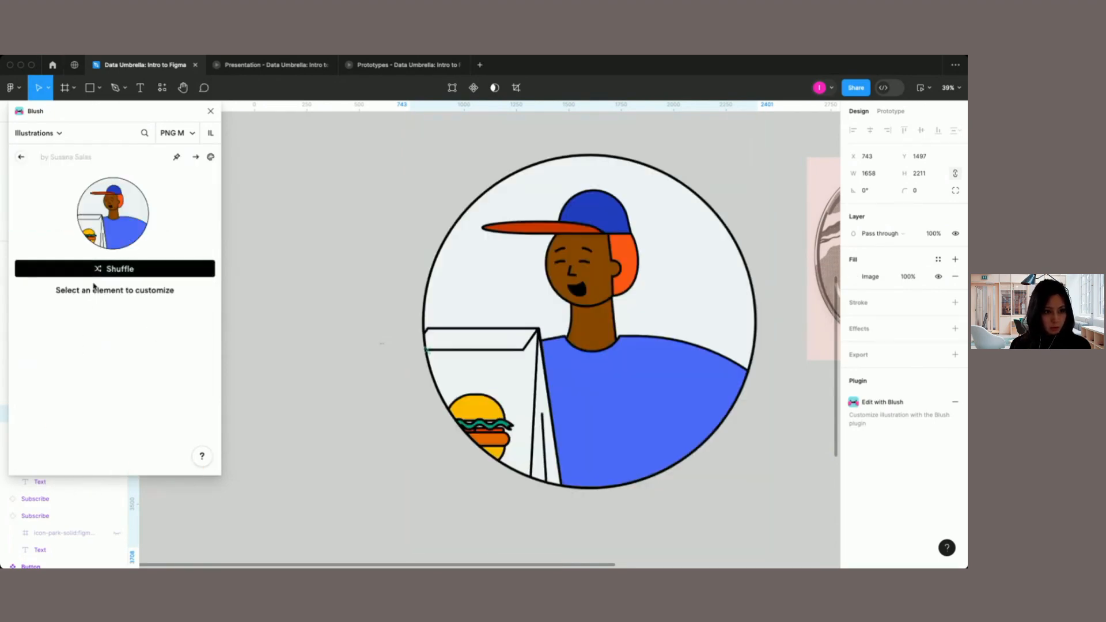
# Step: Browse the collection's other illustrations and stickers in Blush, deselect the avatar image and close the plugin
pyautogui.click(21, 156)
pyautogui.scroll(-5, 132, 381)
pyautogui.scroll(-6, 132, 384)
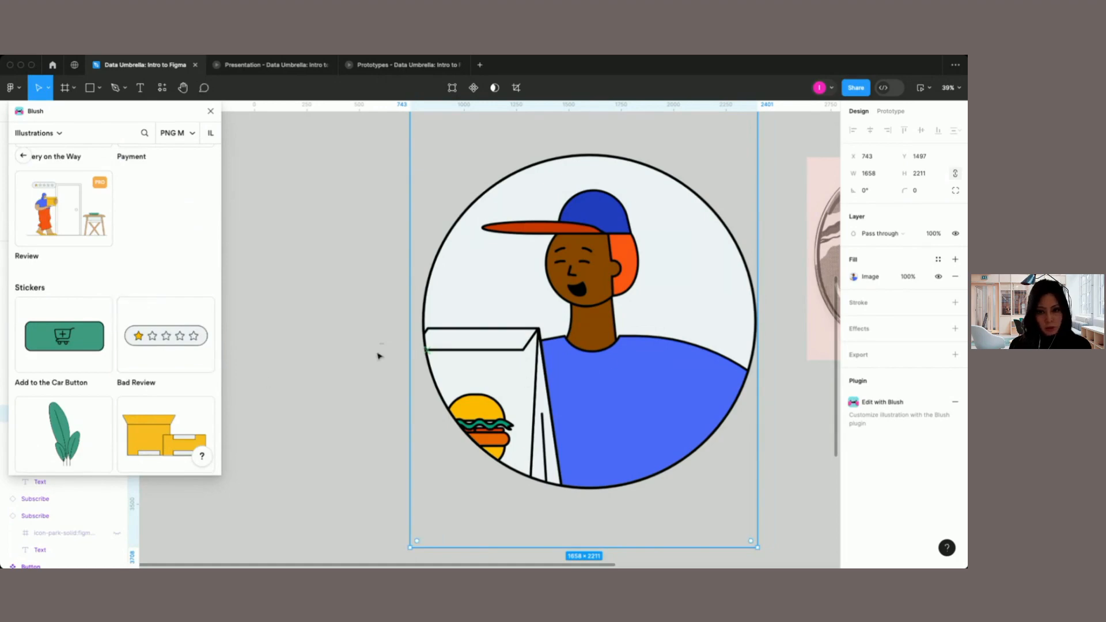
pyautogui.click(316, 380)
pyautogui.scroll(-5, 316, 380)
pyautogui.scroll(-1, 316, 380)
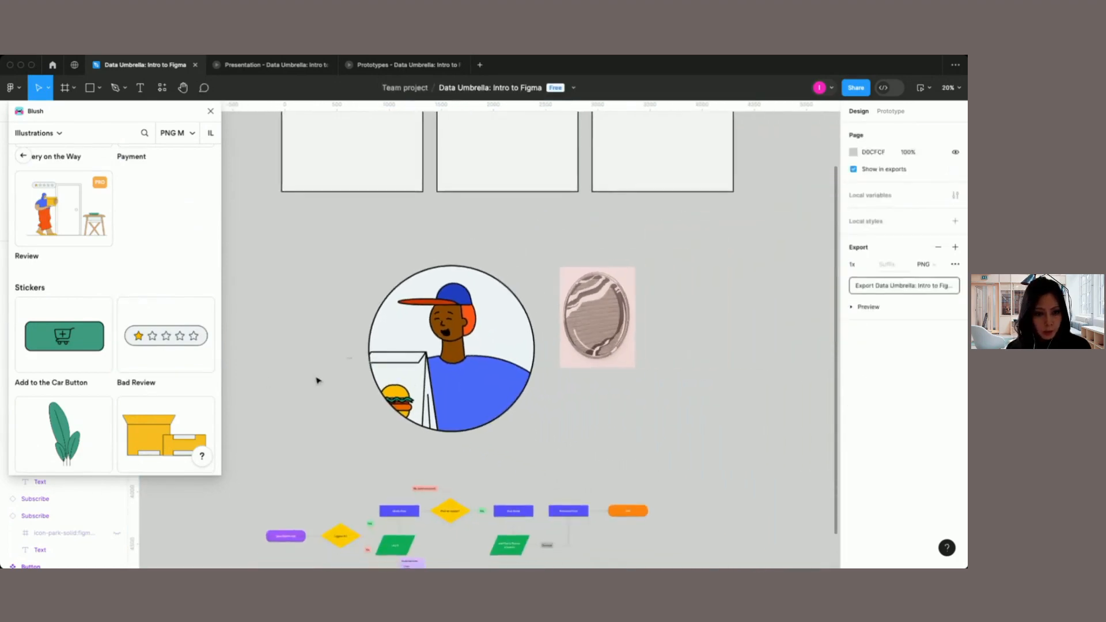
pyautogui.click(211, 112)
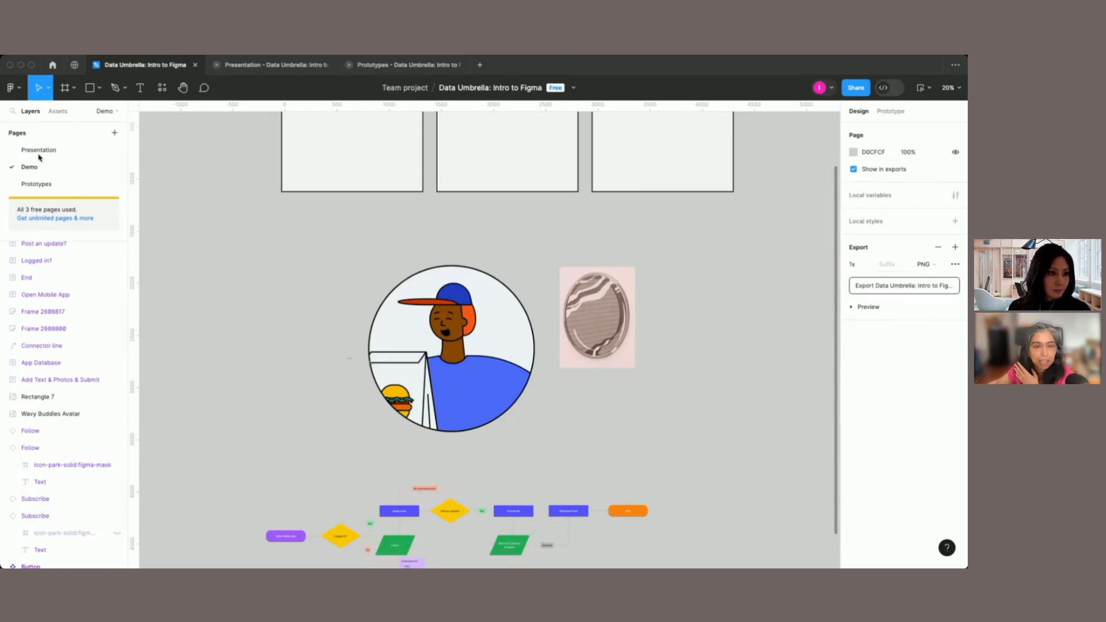
# Step: Open the Data Umbrella design file from the Data Umbrella team's project and look over its Production and Version 1 sections
pyautogui.click(82, 67)
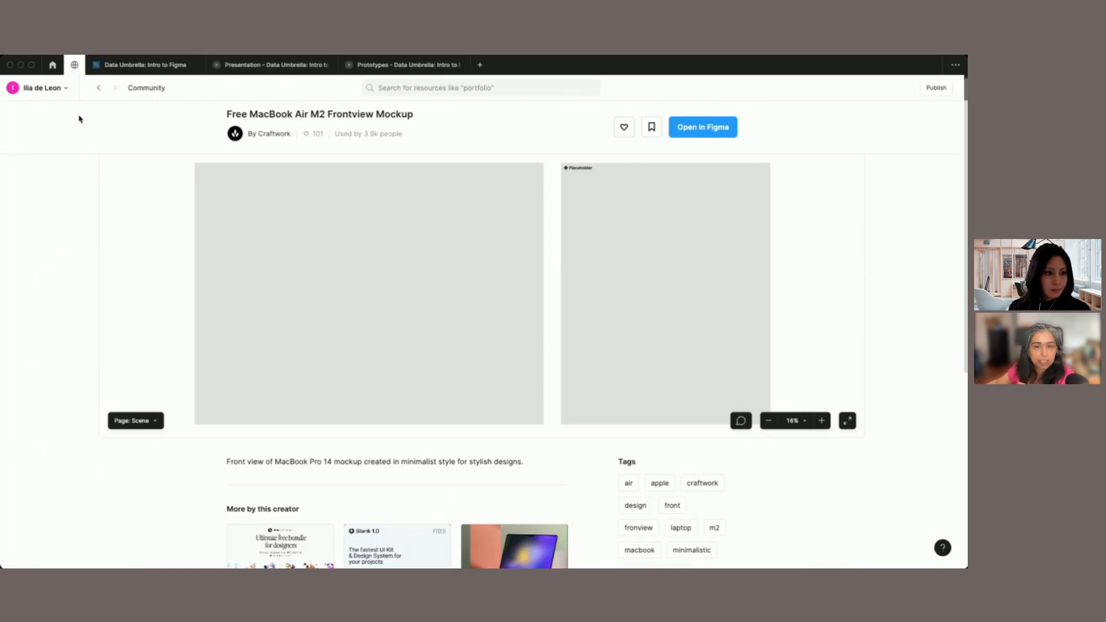
pyautogui.click(52, 65)
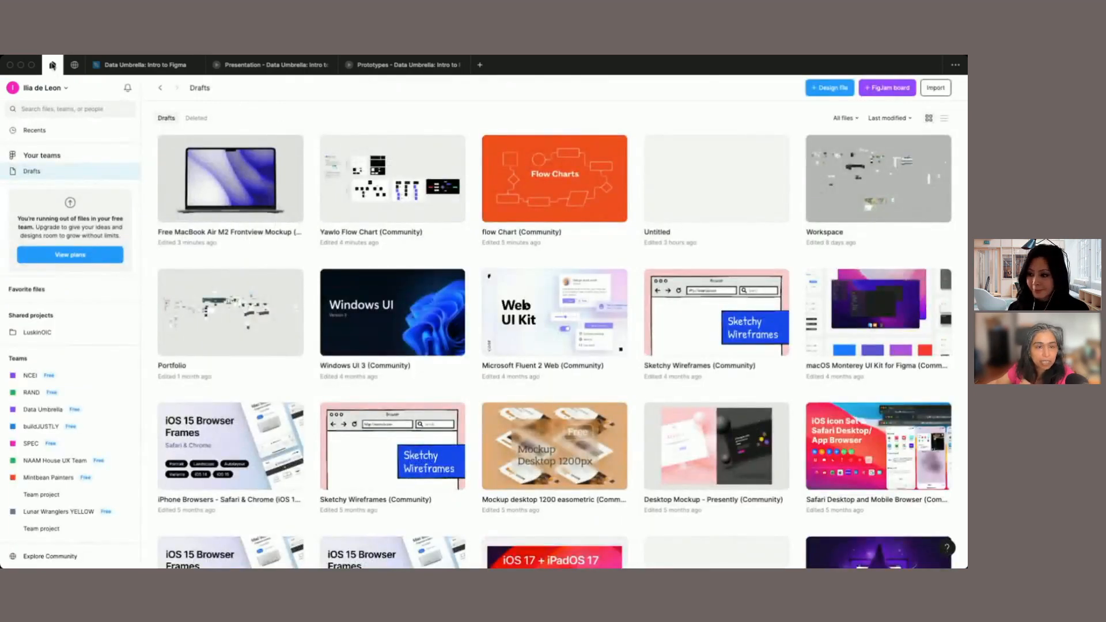
pyautogui.click(44, 410)
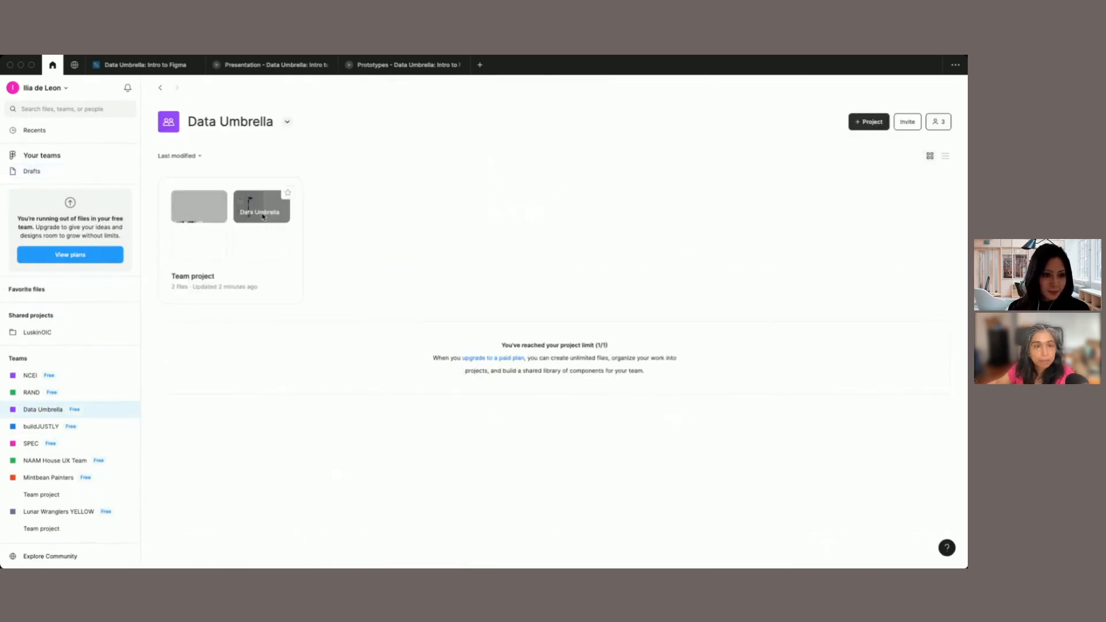
pyautogui.click(247, 213)
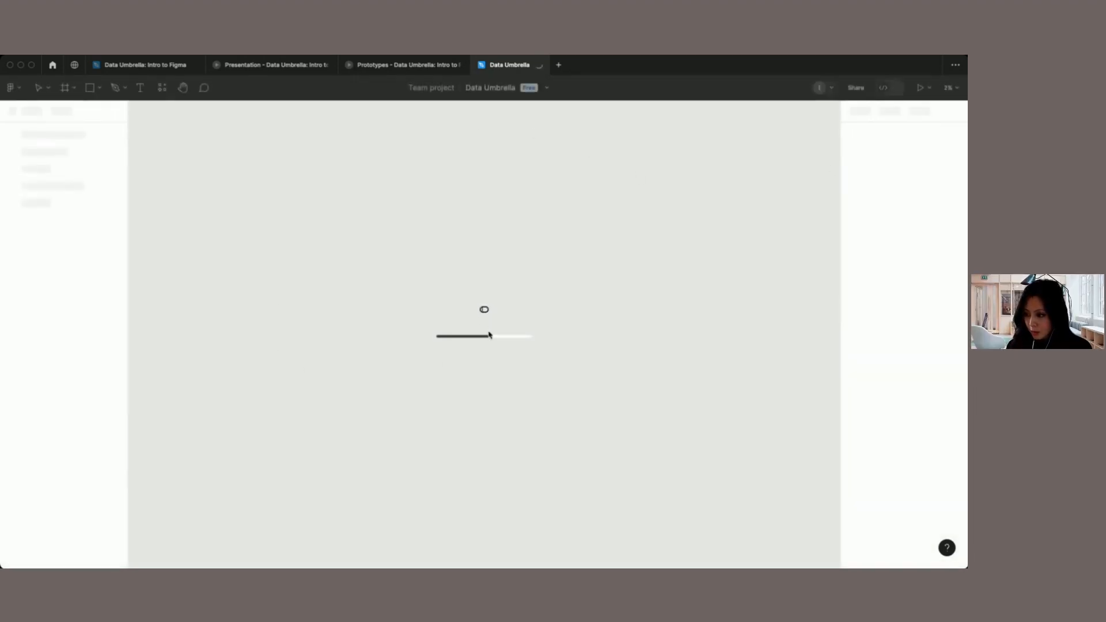
pyautogui.hscroll(-10, 337, 340)
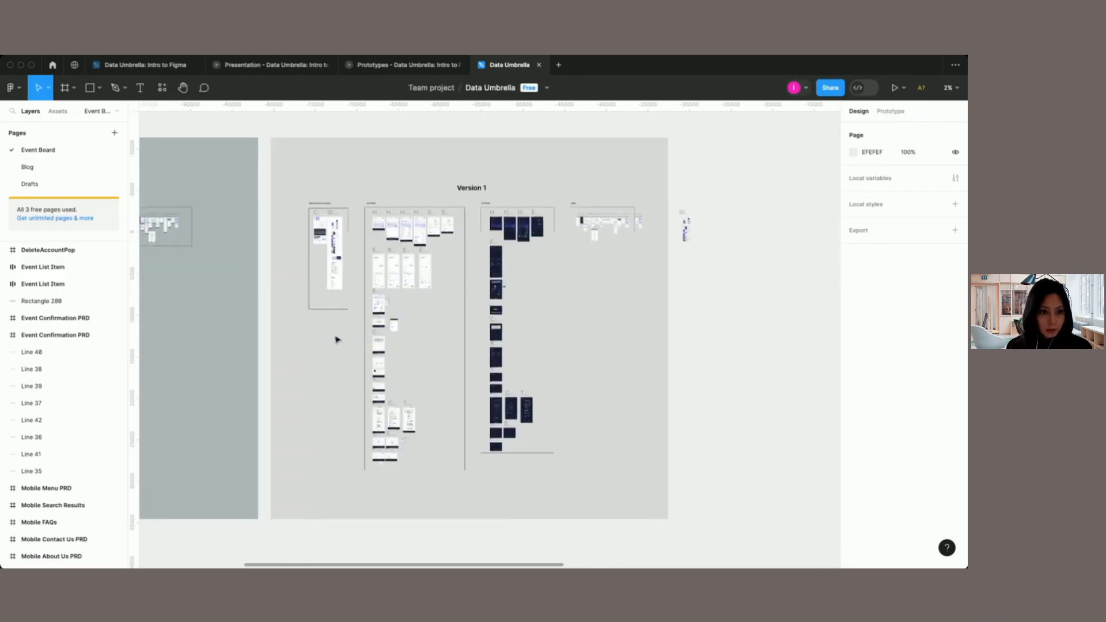
pyautogui.hscroll(-1, 337, 339)
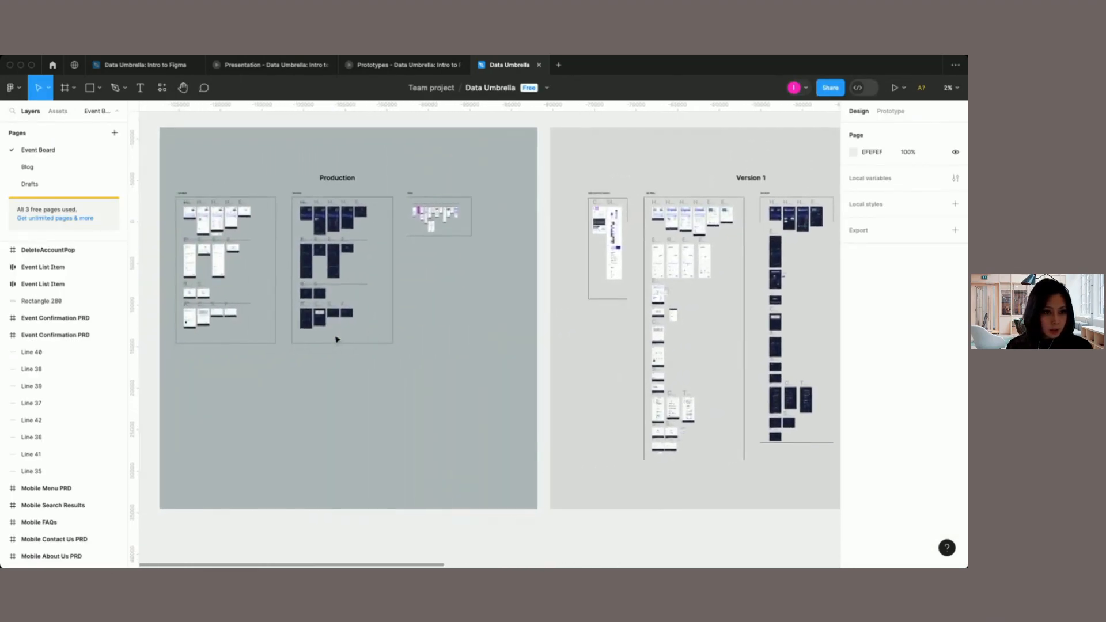
# Step: Switch to the Drafts page and survey the draft home, event form, post event and profile screens
pyautogui.click(30, 184)
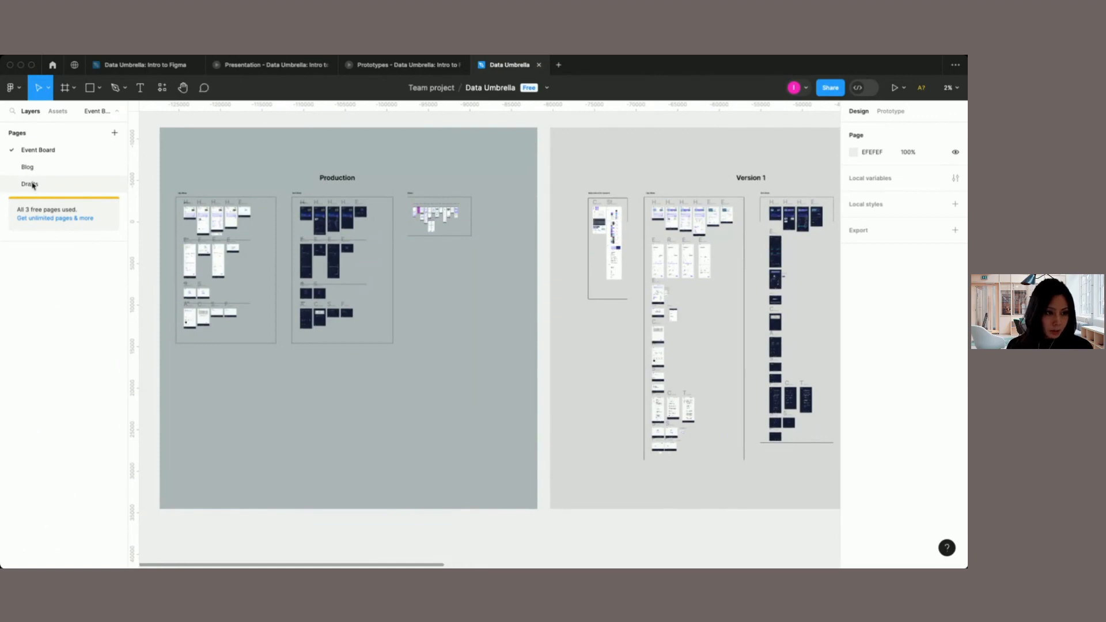
pyautogui.scroll(5, 354, 282)
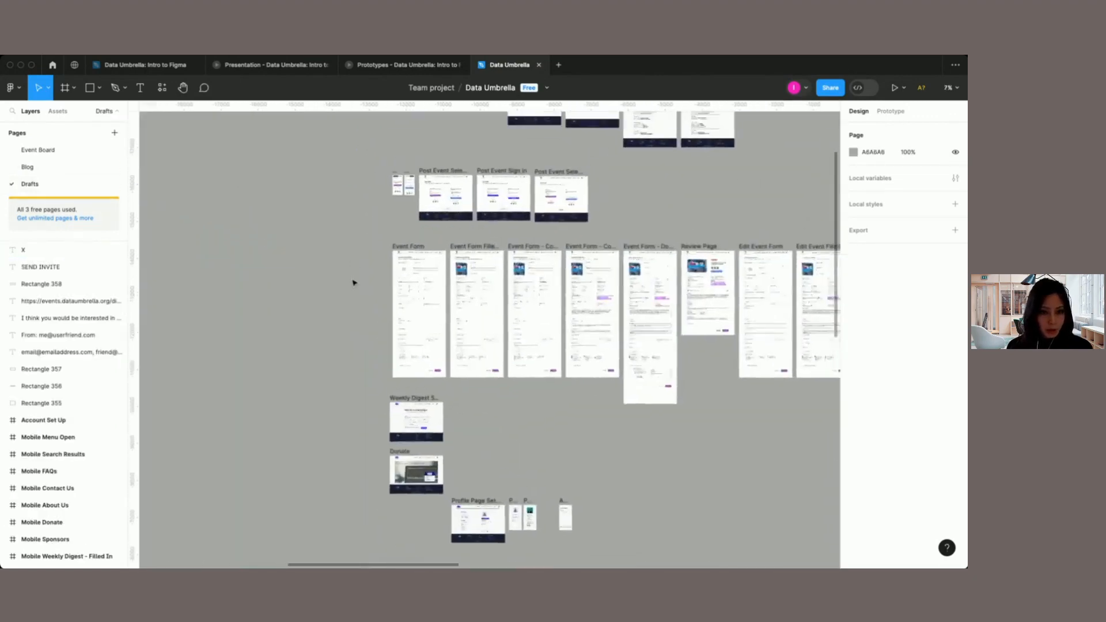
pyautogui.hscroll(-5, 354, 282)
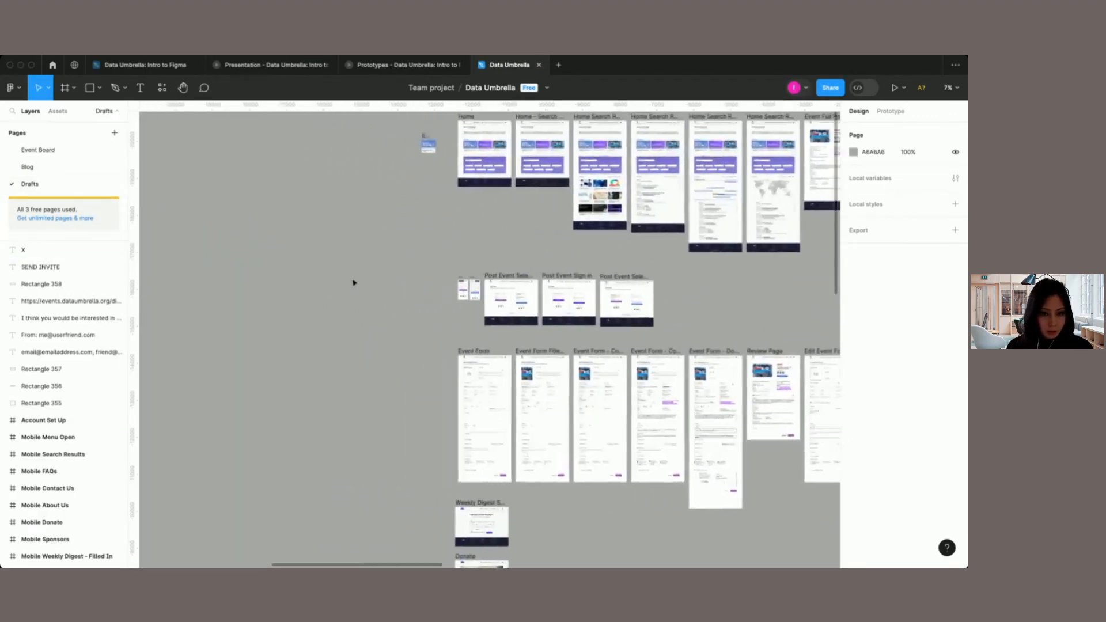
pyautogui.scroll(-3, 353, 282)
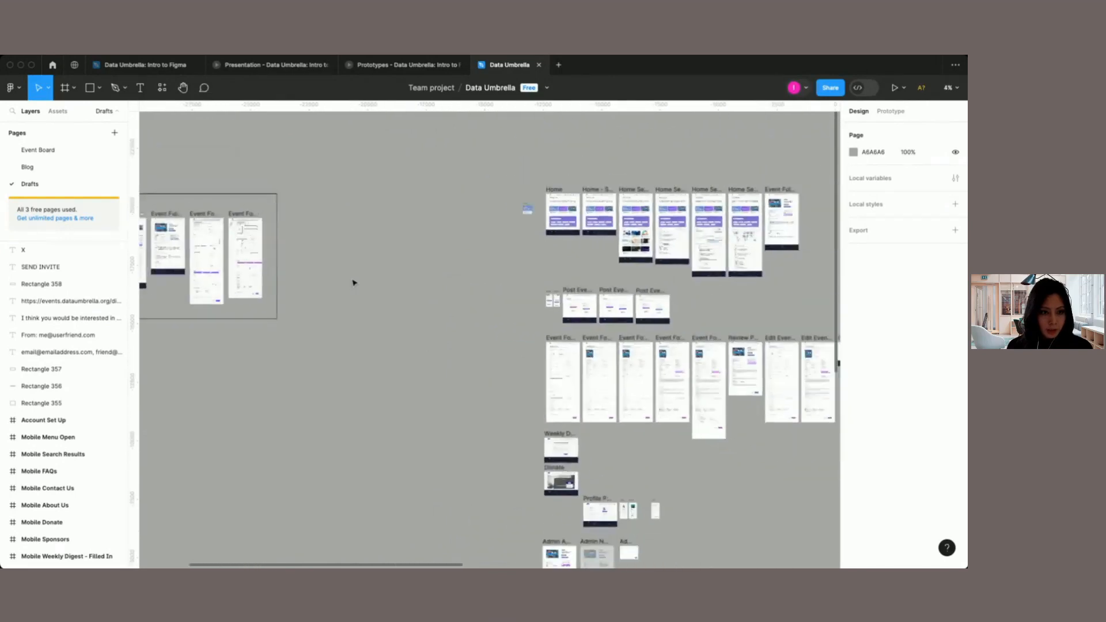
pyautogui.hscroll(-5, 354, 283)
pyautogui.hscroll(10, 354, 282)
pyautogui.scroll(5, 353, 282)
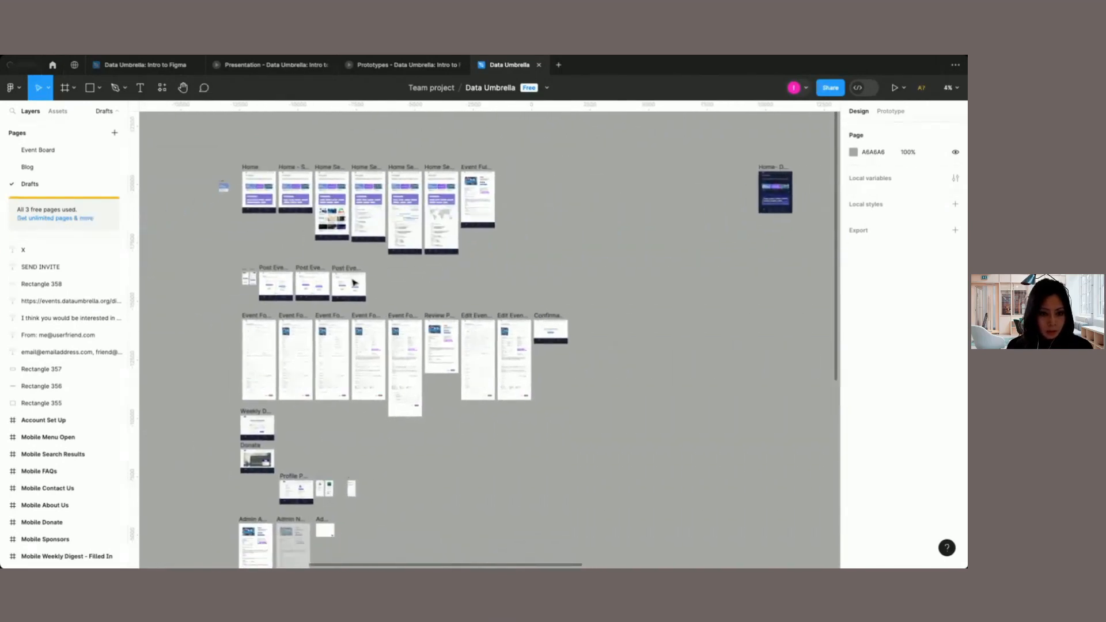
# Step: Examine the draft Data Events Board home screens up close, from the header and featured events to the search filters and footer
pyautogui.scroll(5, 354, 282)
pyautogui.hscroll(-3, 354, 282)
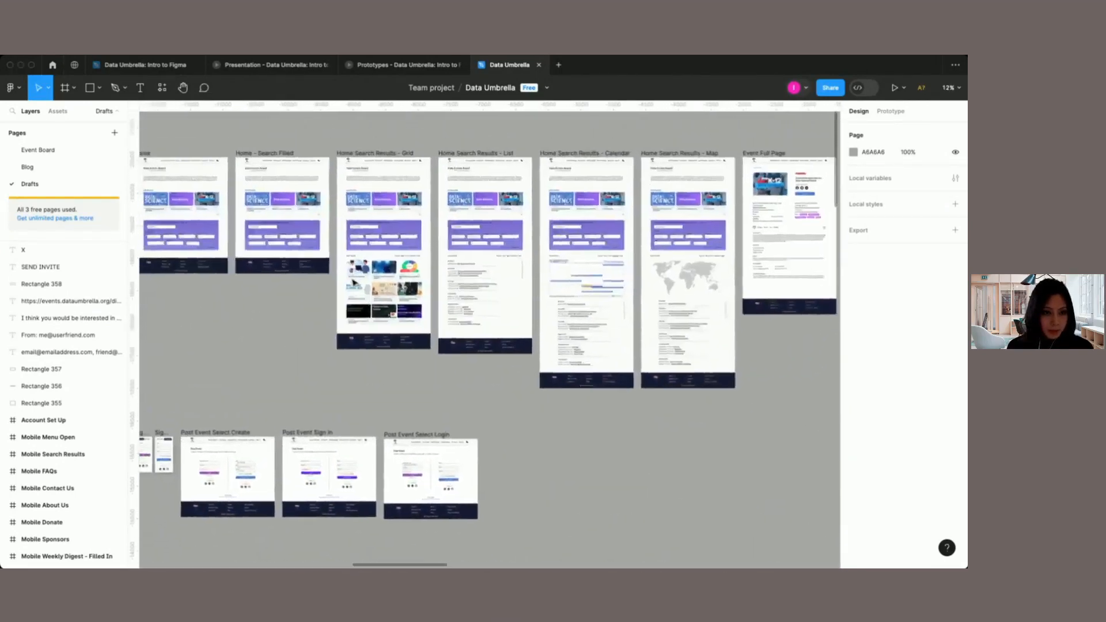
pyautogui.scroll(2, 354, 282)
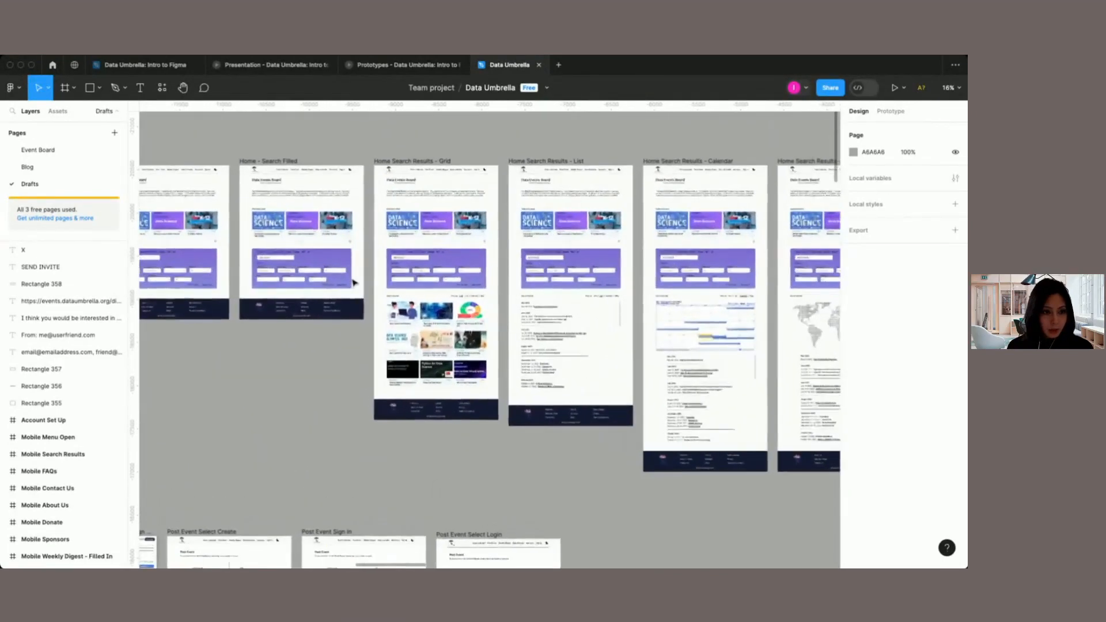
pyautogui.hscroll(-3, 354, 282)
pyautogui.scroll(5, 277, 222)
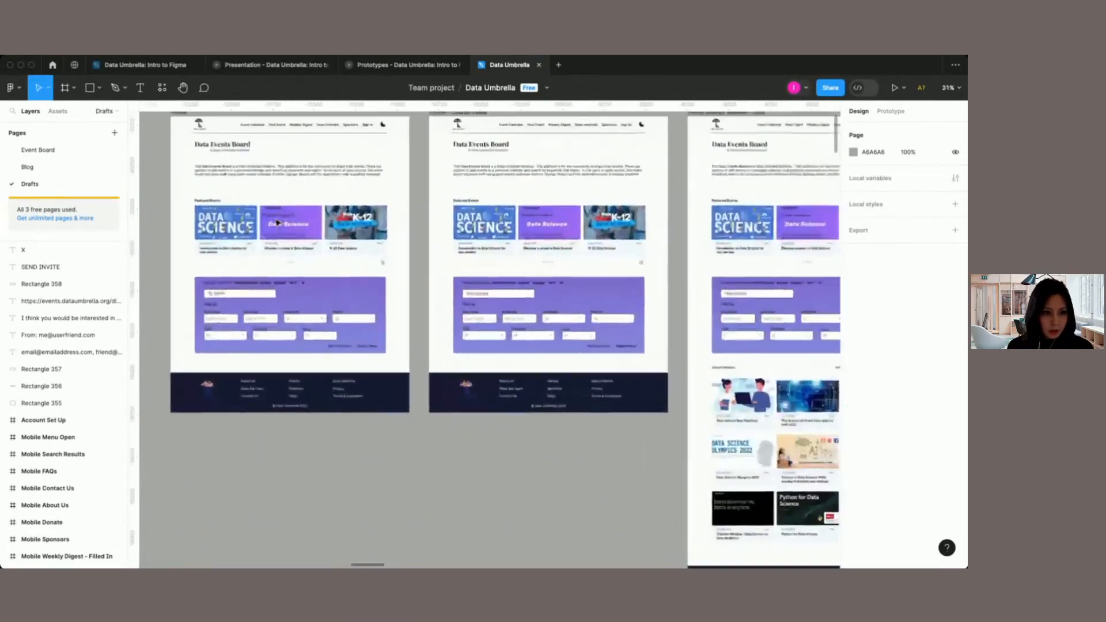
pyautogui.scroll(1, 277, 222)
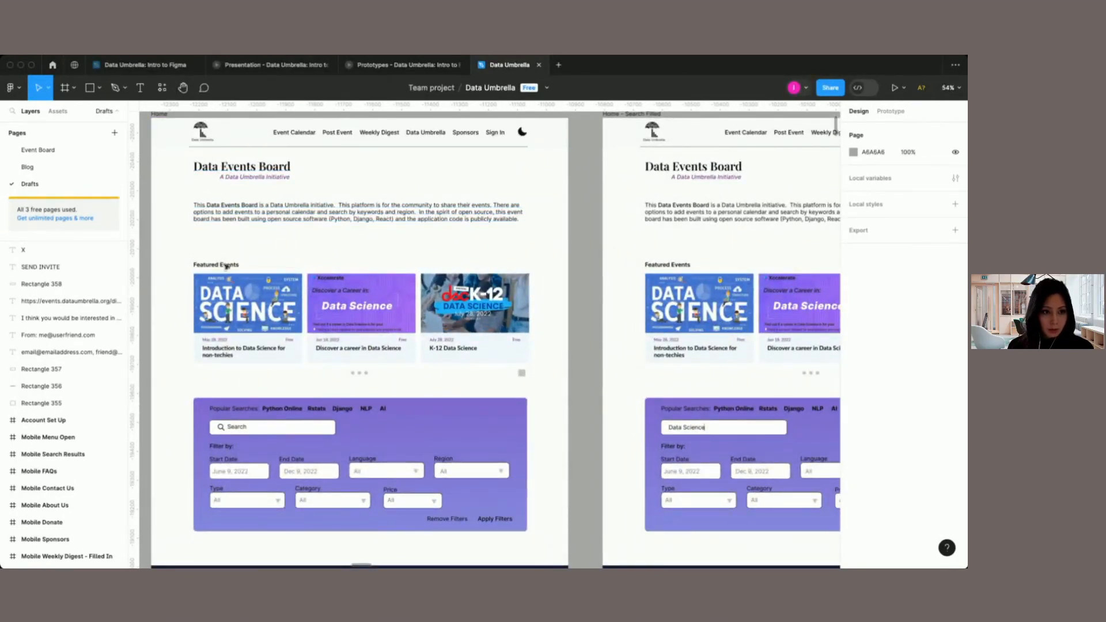
pyautogui.scroll(-4, 230, 358)
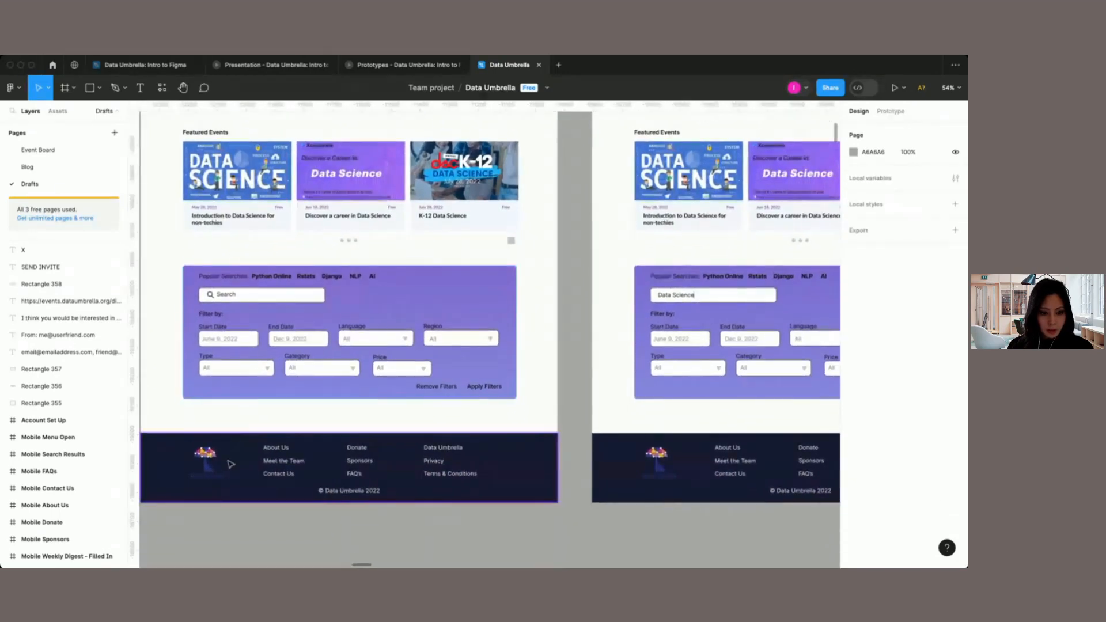
pyautogui.scroll(-2, 467, 457)
pyautogui.scroll(-2, 466, 457)
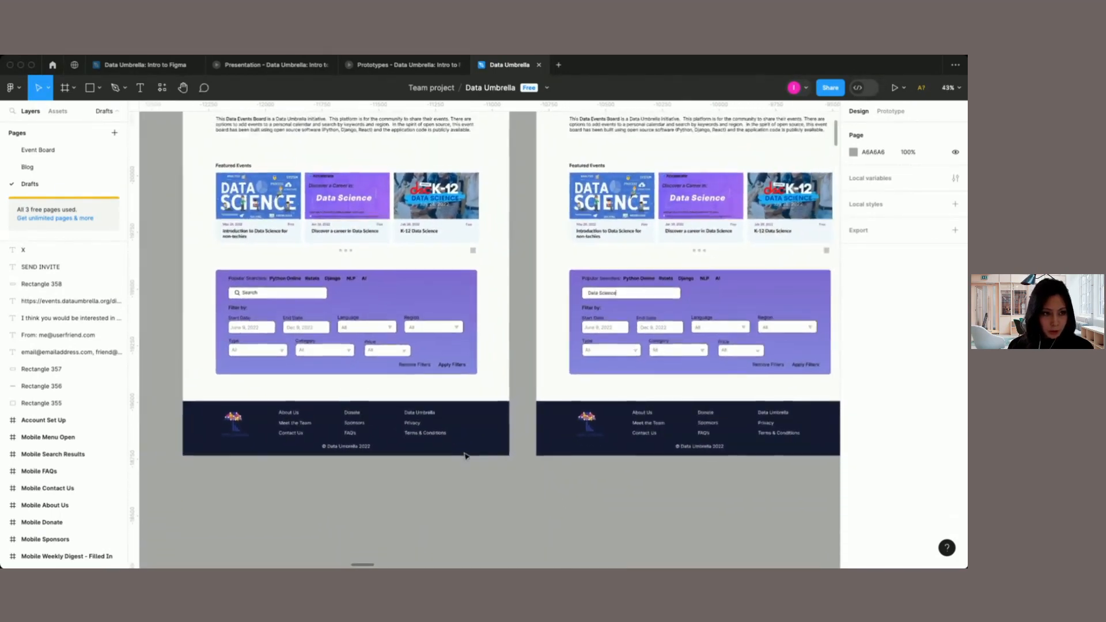
# Step: Return to the Event Board page and examine the light-mode Home Page Flow screens in the Production section
pyautogui.click(42, 153)
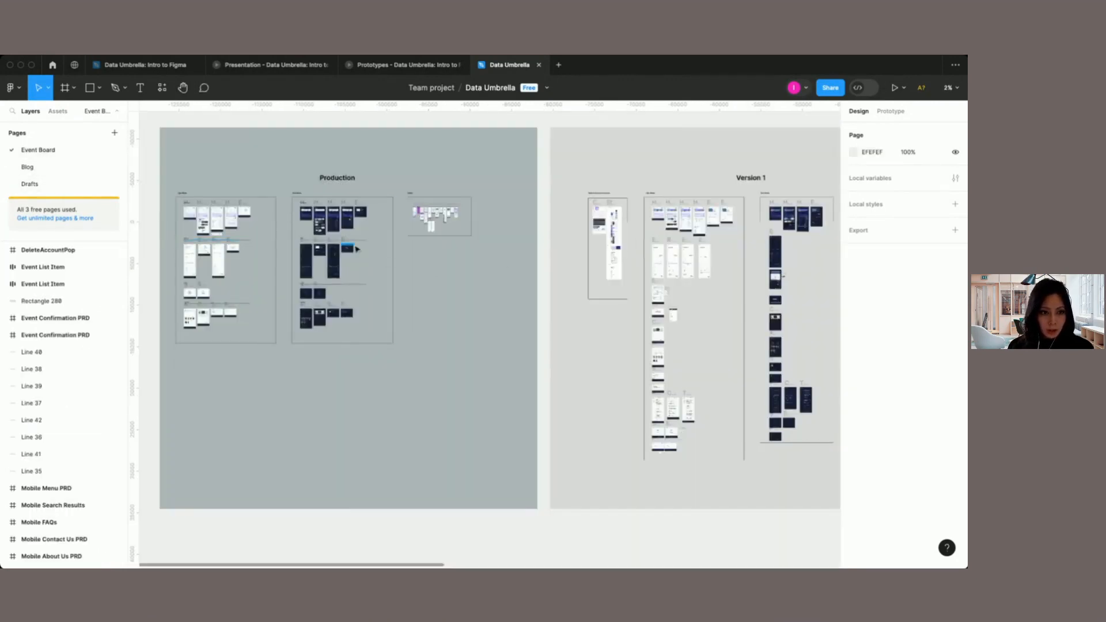
pyautogui.scroll(10, 357, 249)
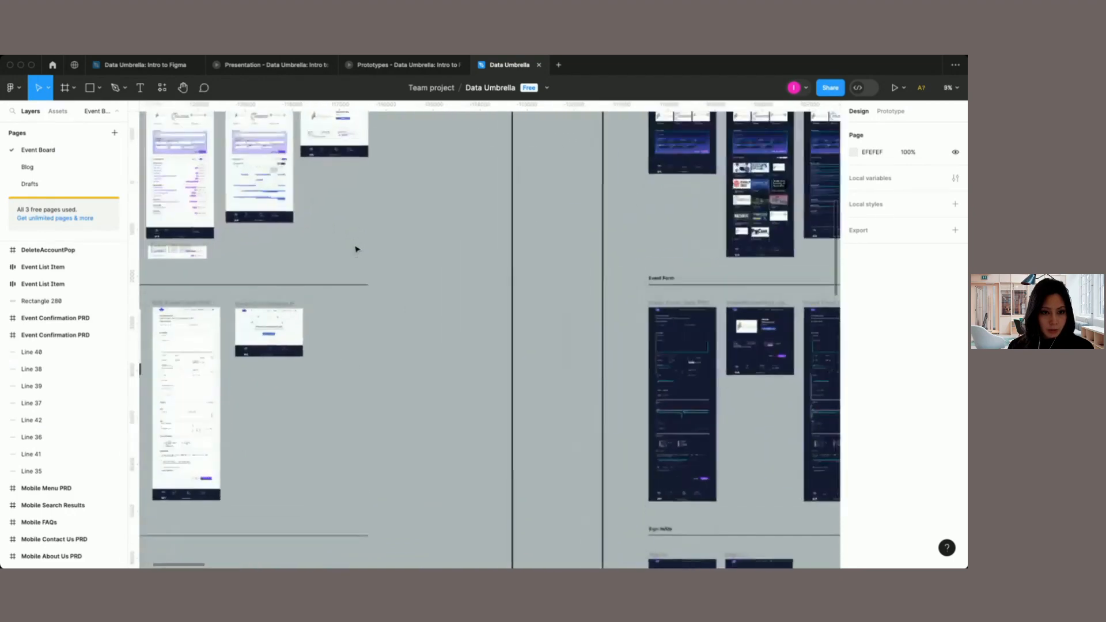
pyautogui.scroll(10, 356, 249)
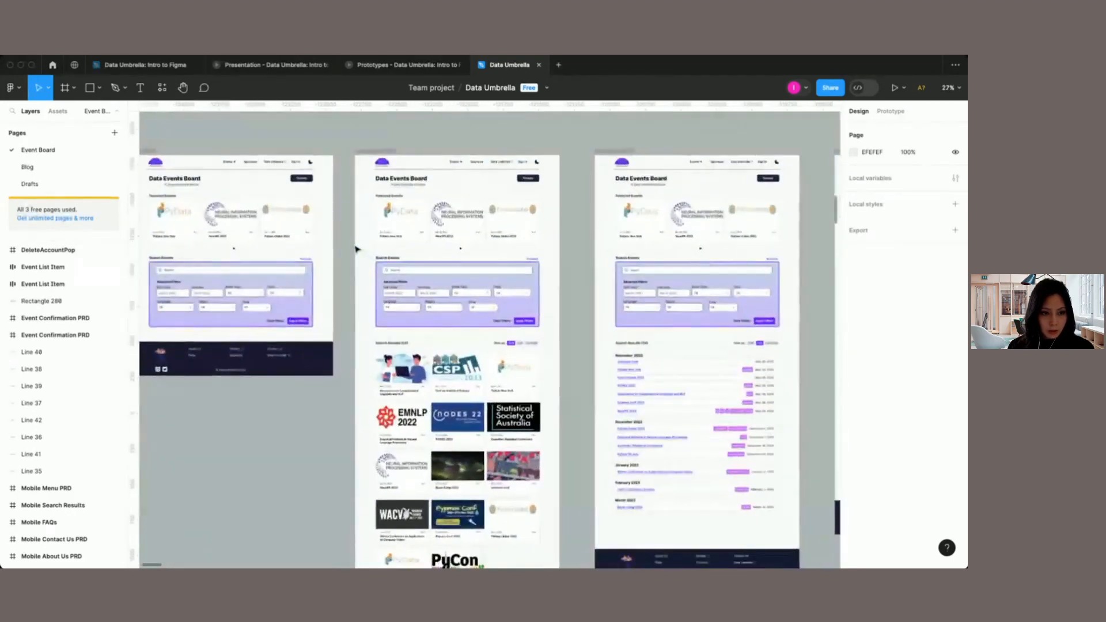
pyautogui.scroll(5, 355, 249)
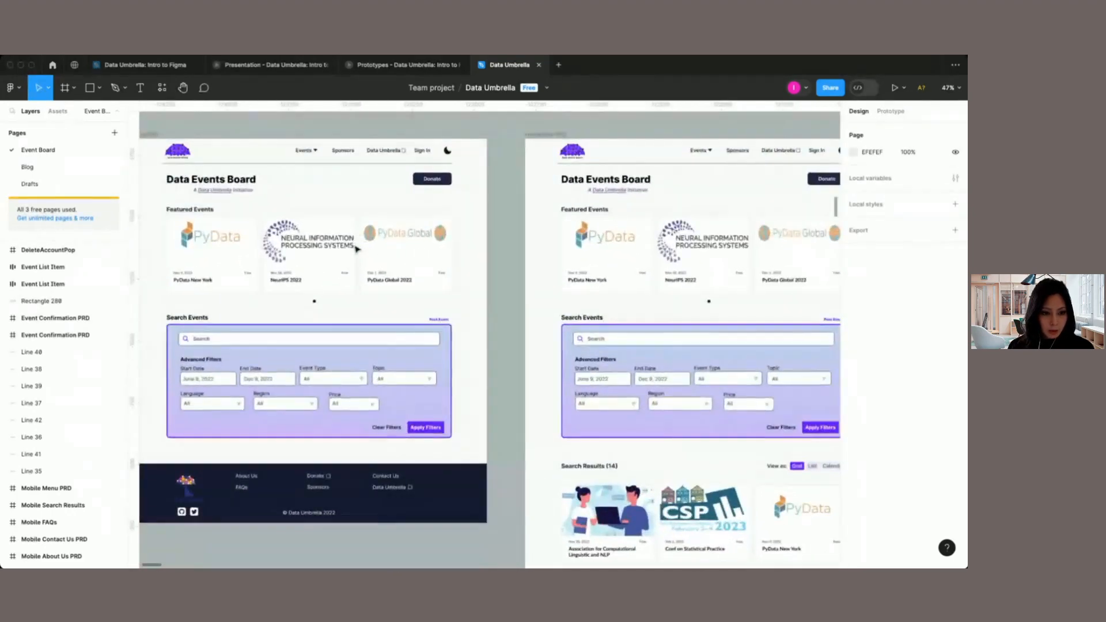
pyautogui.hscroll(-3, 356, 248)
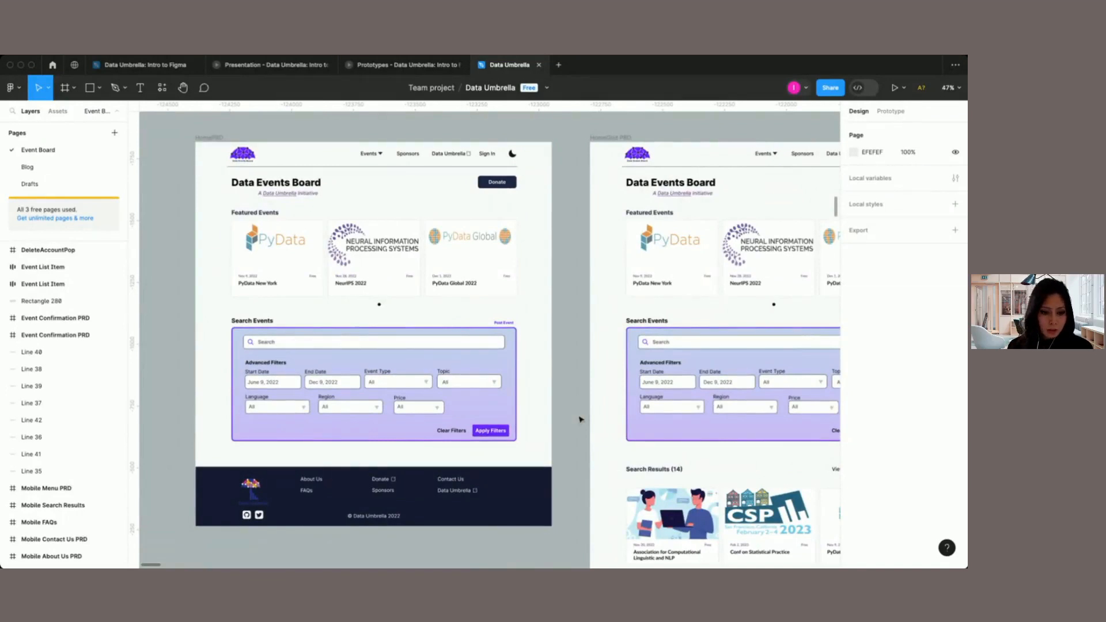
pyautogui.scroll(-5, 578, 421)
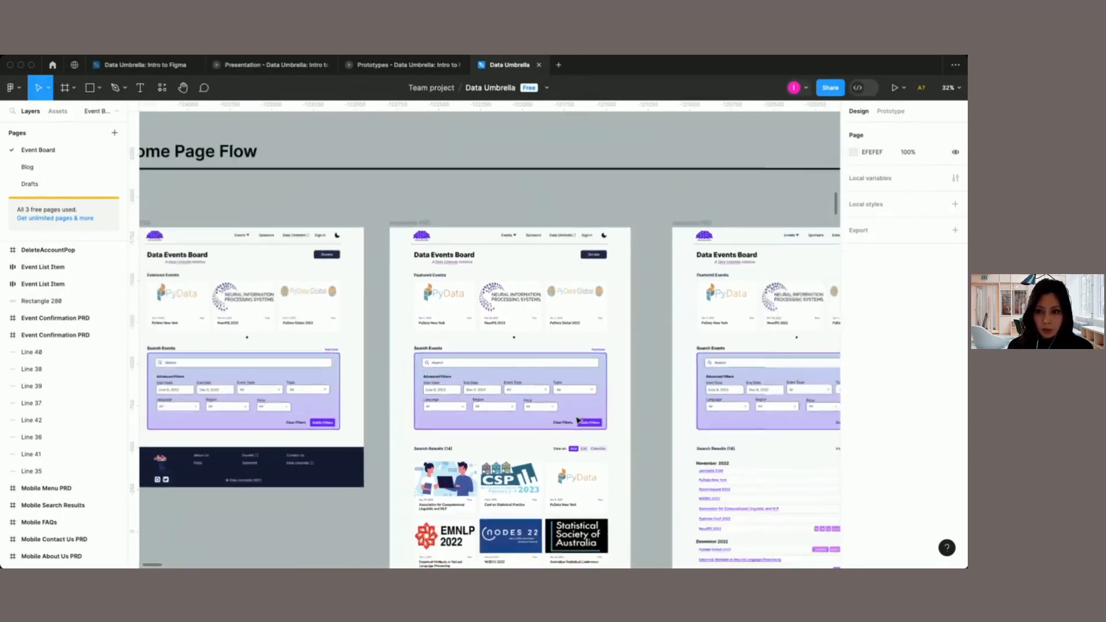
pyautogui.scroll(-5, 577, 420)
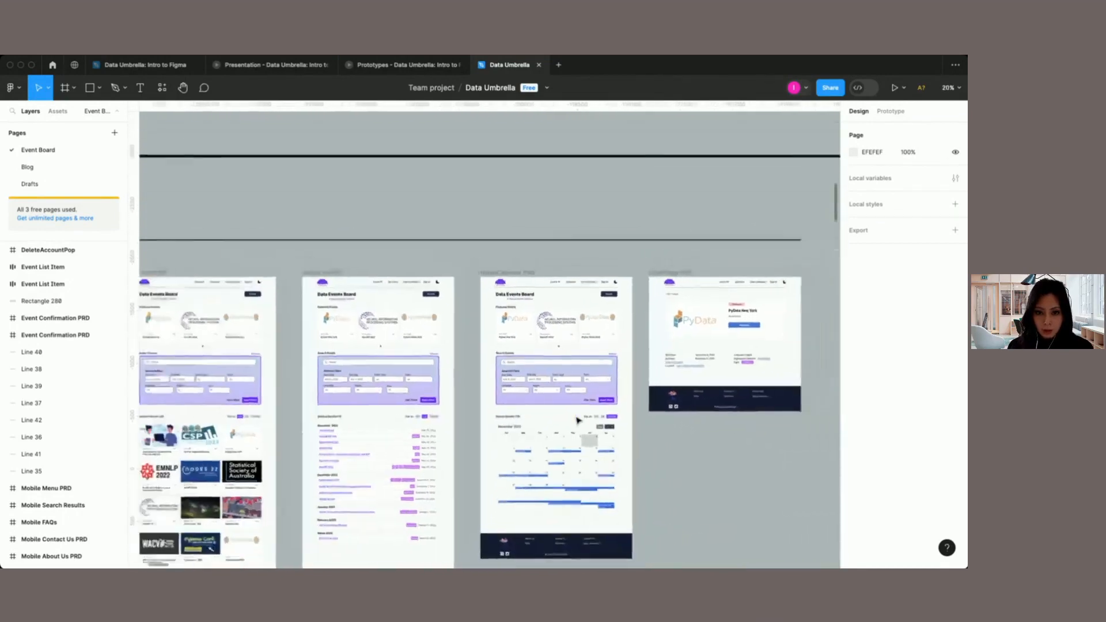
# Step: Examine the dark-mode Home Page Flow screens in the Production section, including the featured events, search filters and results grid
pyautogui.hscroll(15, 578, 421)
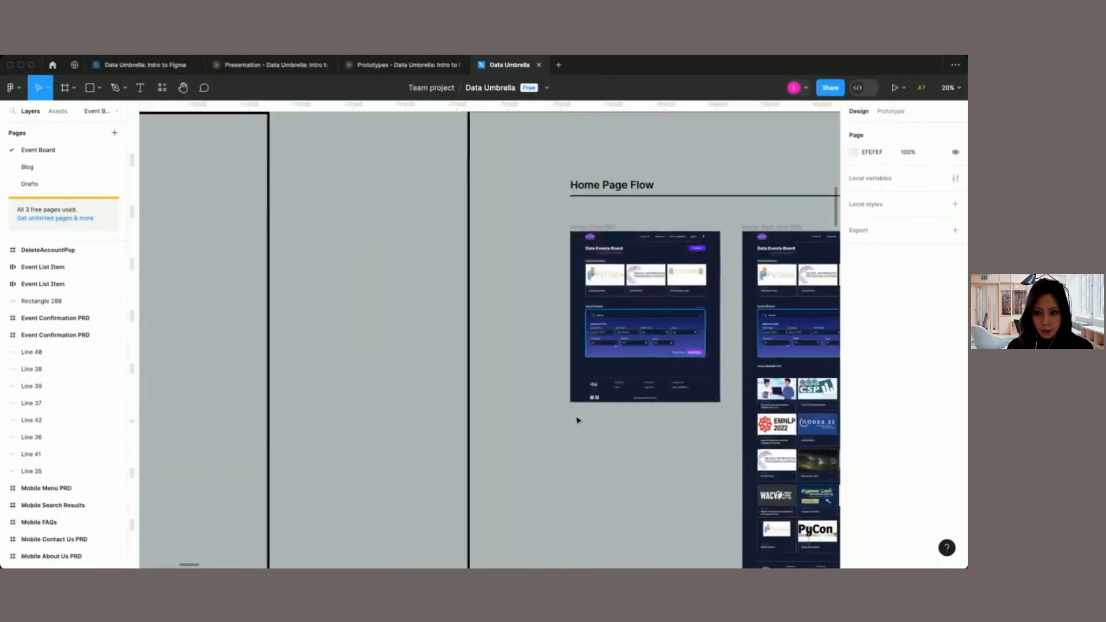
pyautogui.scroll(5, 578, 420)
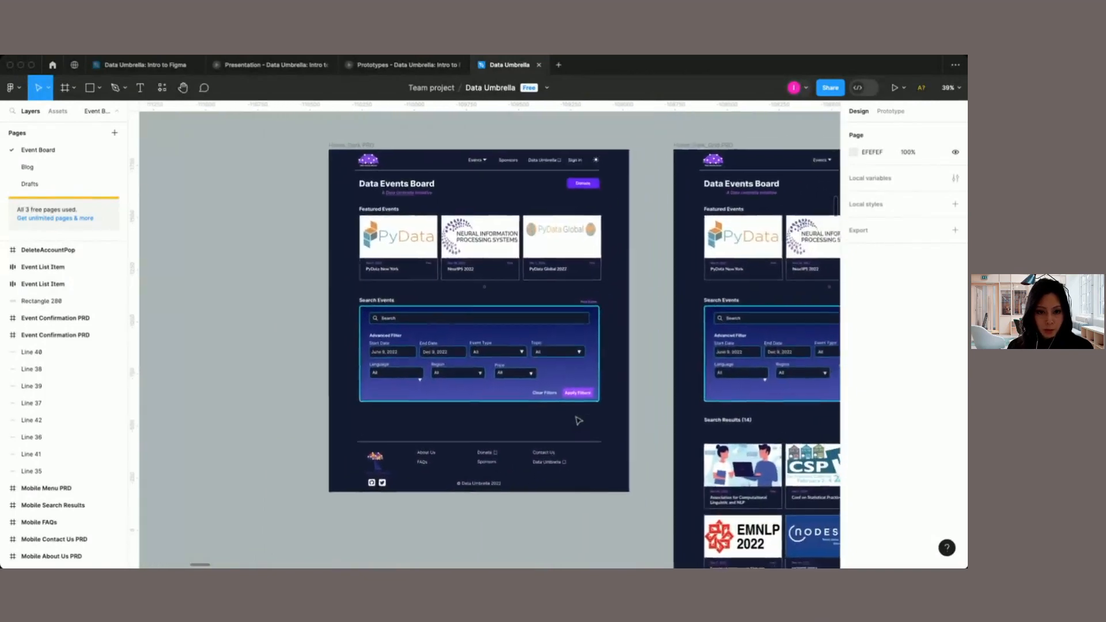
pyautogui.scroll(2, 577, 421)
pyautogui.scroll(1, 578, 420)
pyautogui.scroll(-4, 679, 335)
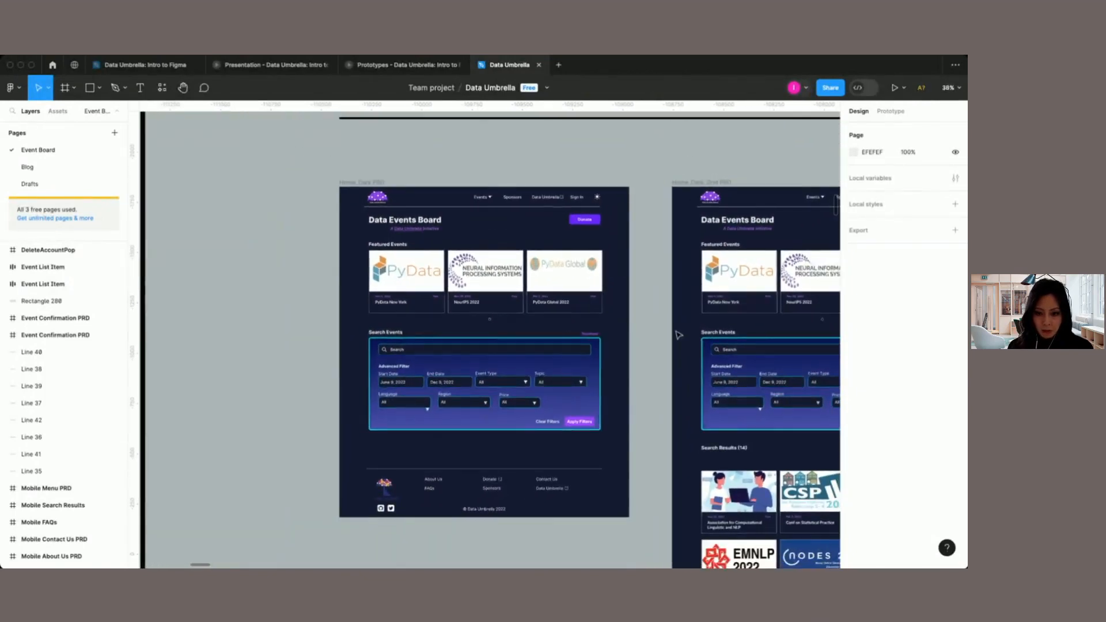
pyautogui.scroll(-1, 678, 335)
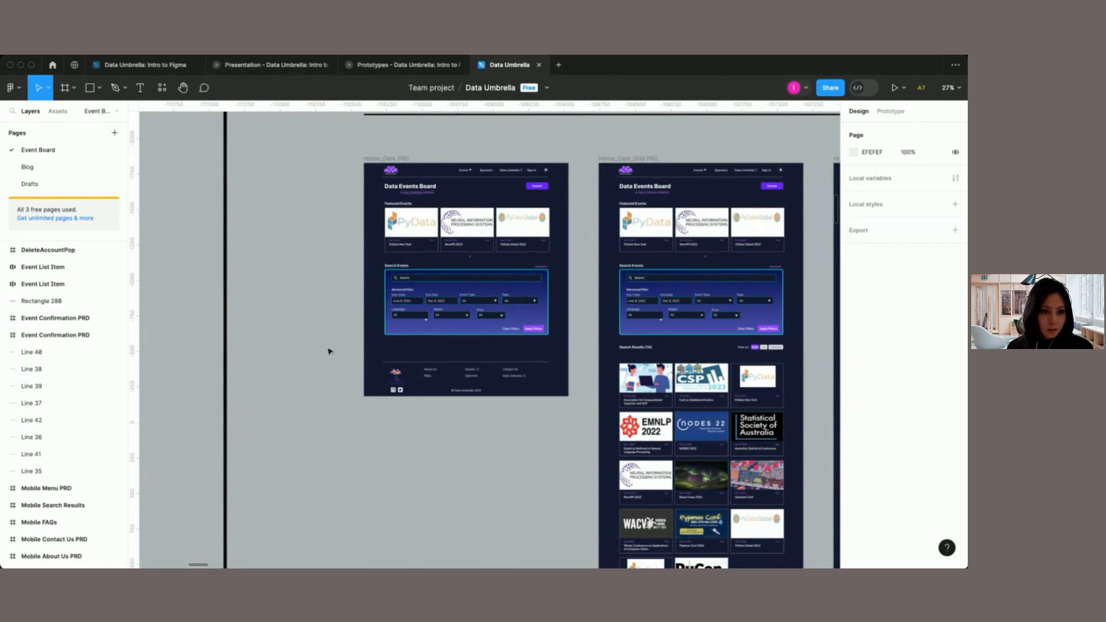
# Step: Survey the Production section's Mobile screens, from the home, menu and sign-in screens to the event calendar, post event form and sponsors
pyautogui.scroll(-6, 329, 351)
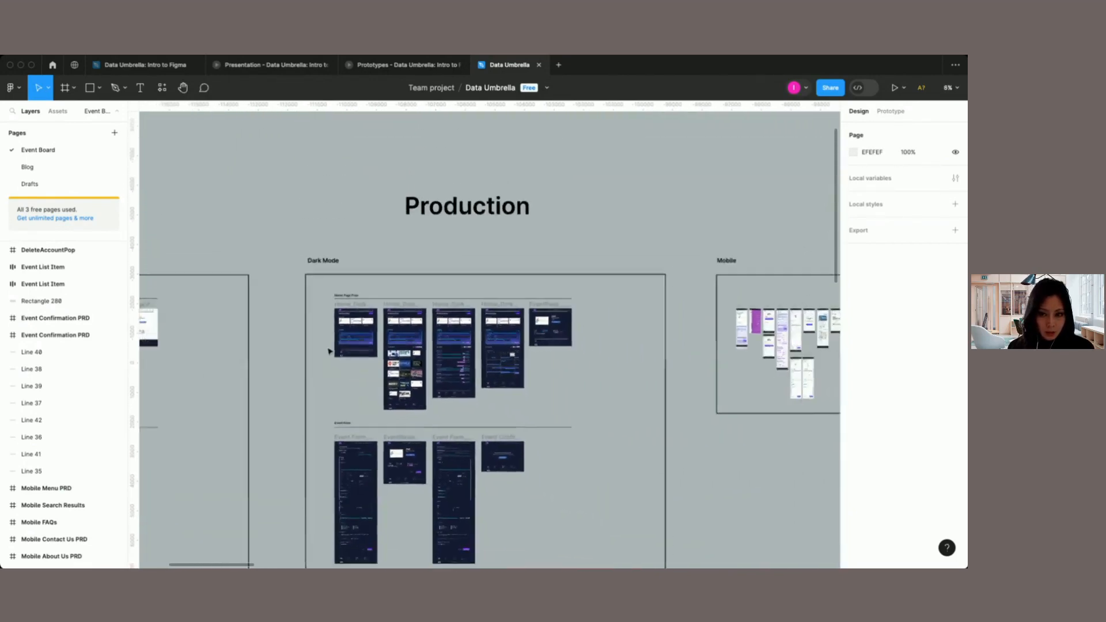
pyautogui.hscroll(10, 330, 351)
pyautogui.scroll(5, 330, 351)
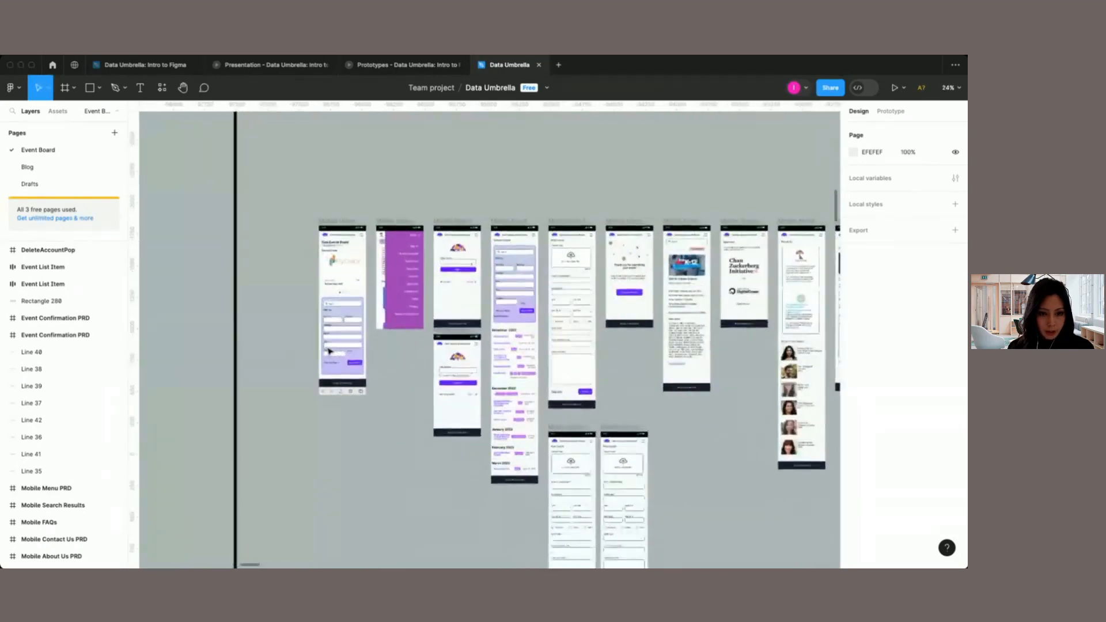
pyautogui.hscroll(3, 329, 350)
pyautogui.scroll(5, 340, 351)
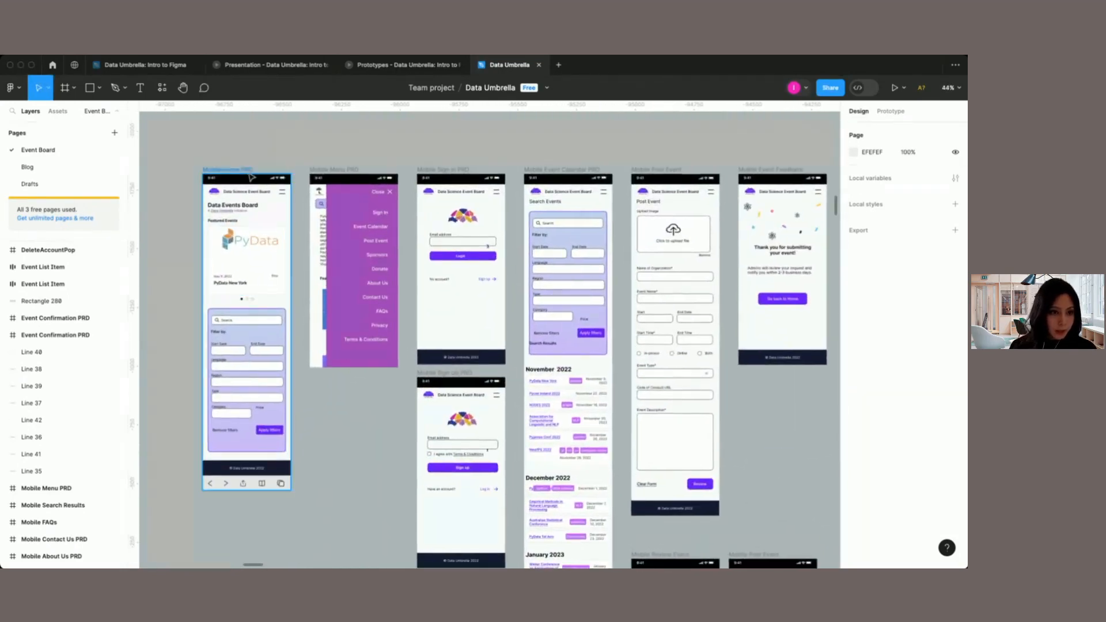
pyautogui.hscroll(2, 246, 311)
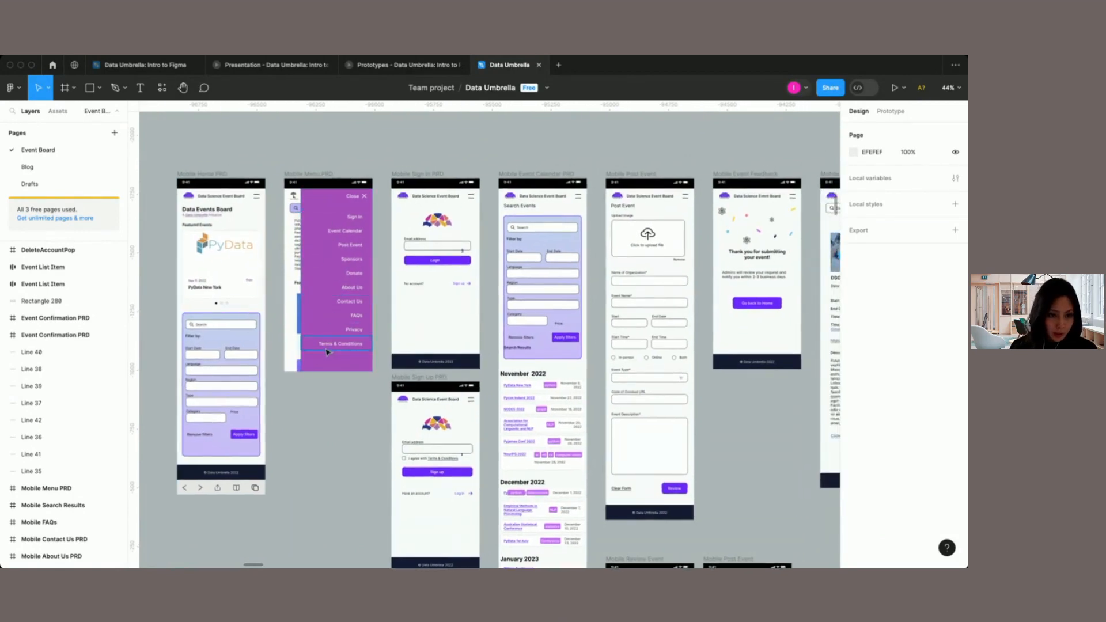
pyautogui.hscroll(3, 331, 213)
pyautogui.scroll(-1, 331, 213)
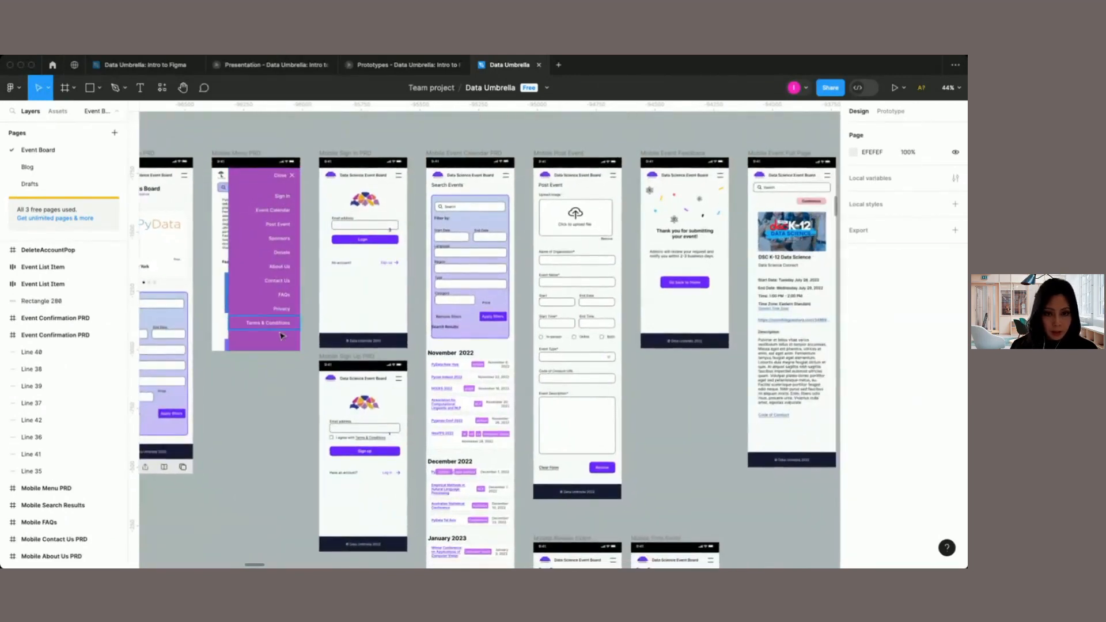
pyautogui.scroll(-5, 496, 370)
pyautogui.hscroll(3, 496, 370)
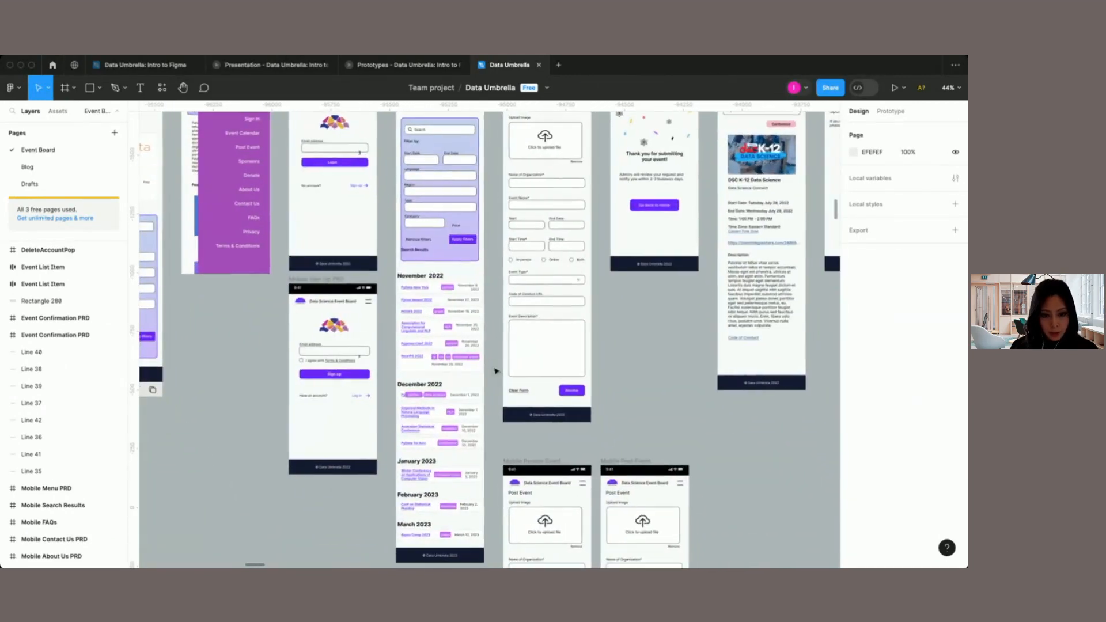
pyautogui.scroll(6, 497, 370)
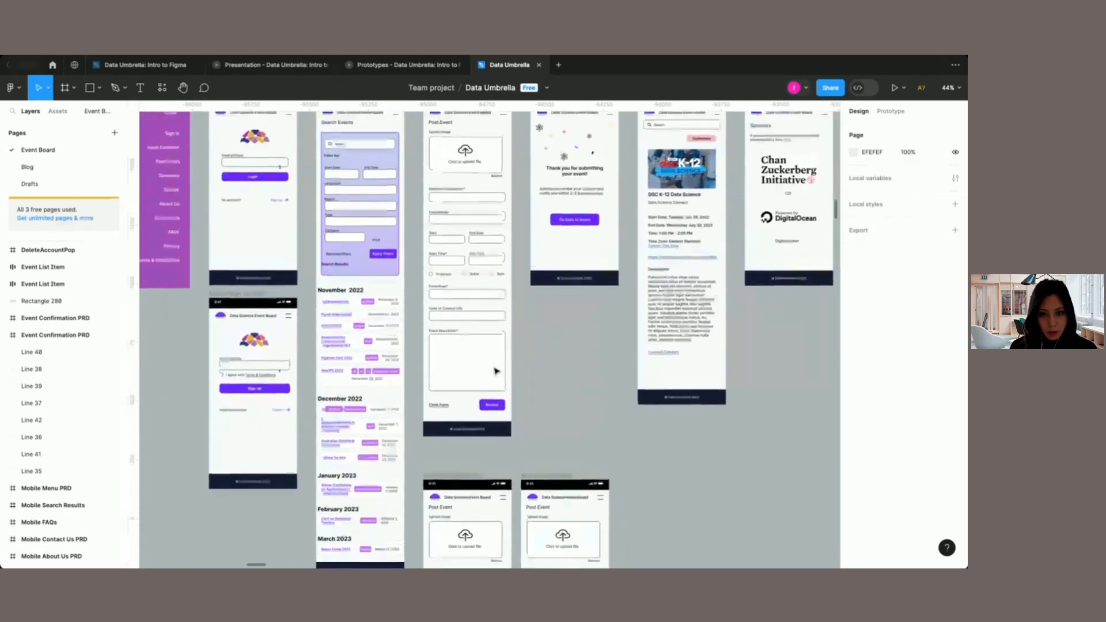
# Step: Show the prototype connections between the Mobile screens and look over the whole Mobile group
pyautogui.click(891, 112)
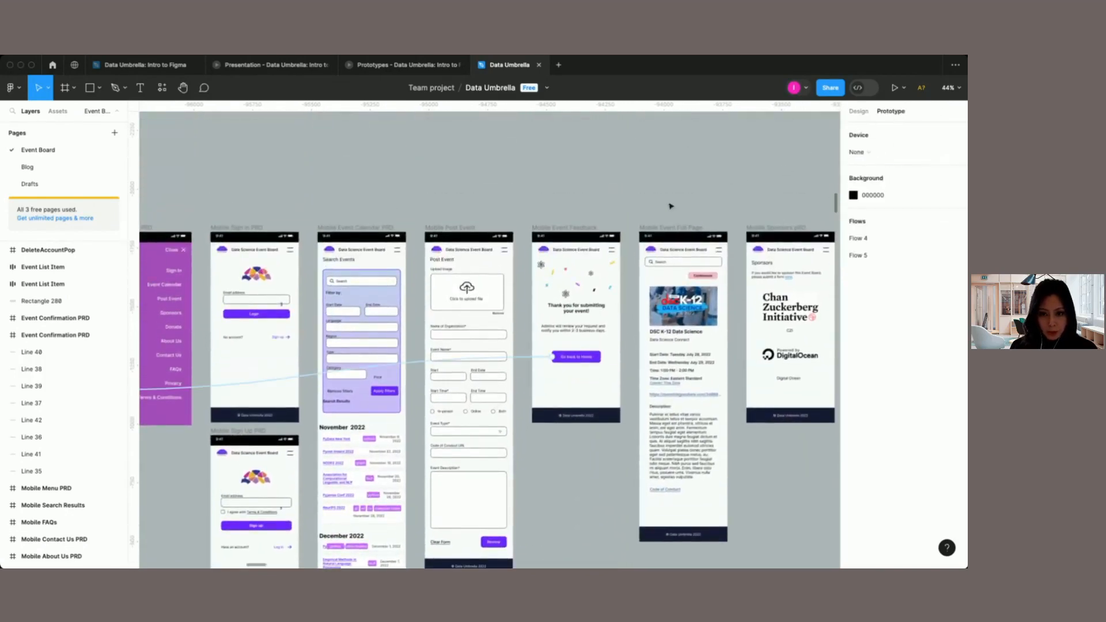
pyautogui.scroll(-3, 633, 219)
pyautogui.scroll(-3, 472, 195)
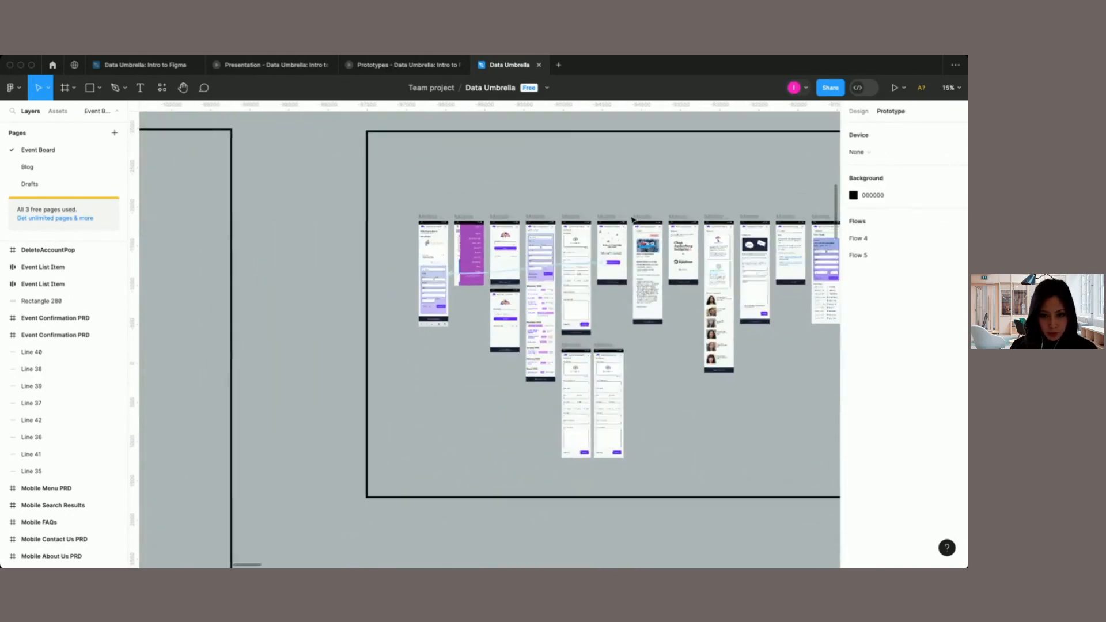
# Step: Open the Drafts page and survey its prototype flows across the home, post event, event form, profile, admin and weekly digest screens
pyautogui.click(23, 185)
pyautogui.scroll(-4, 408, 267)
pyautogui.scroll(-3, 408, 266)
pyautogui.scroll(-3, 408, 267)
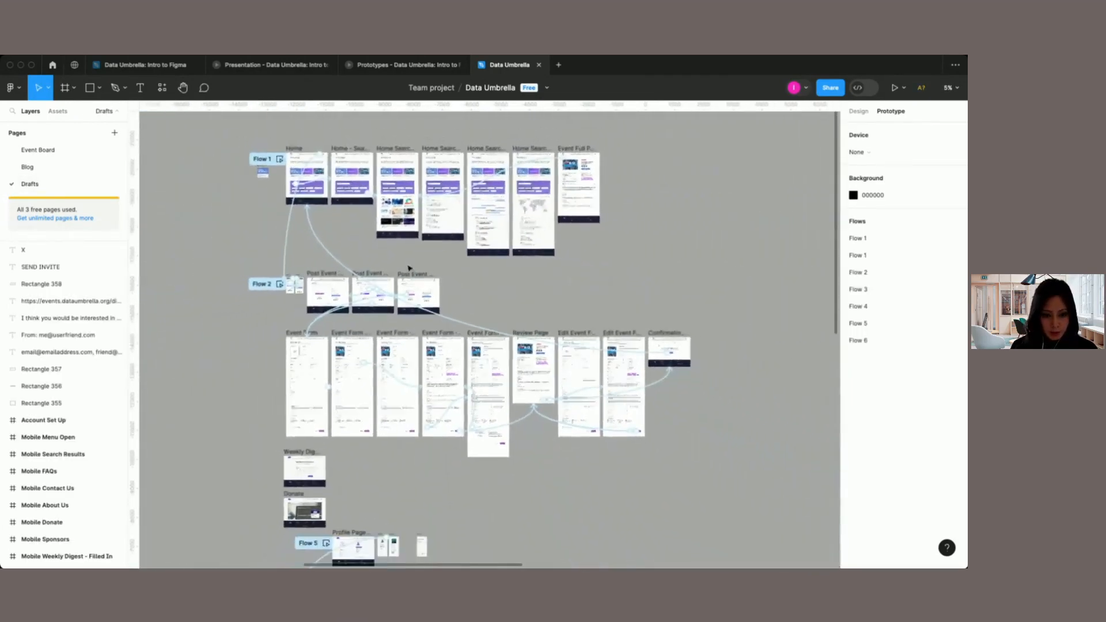
pyautogui.scroll(-8, 408, 267)
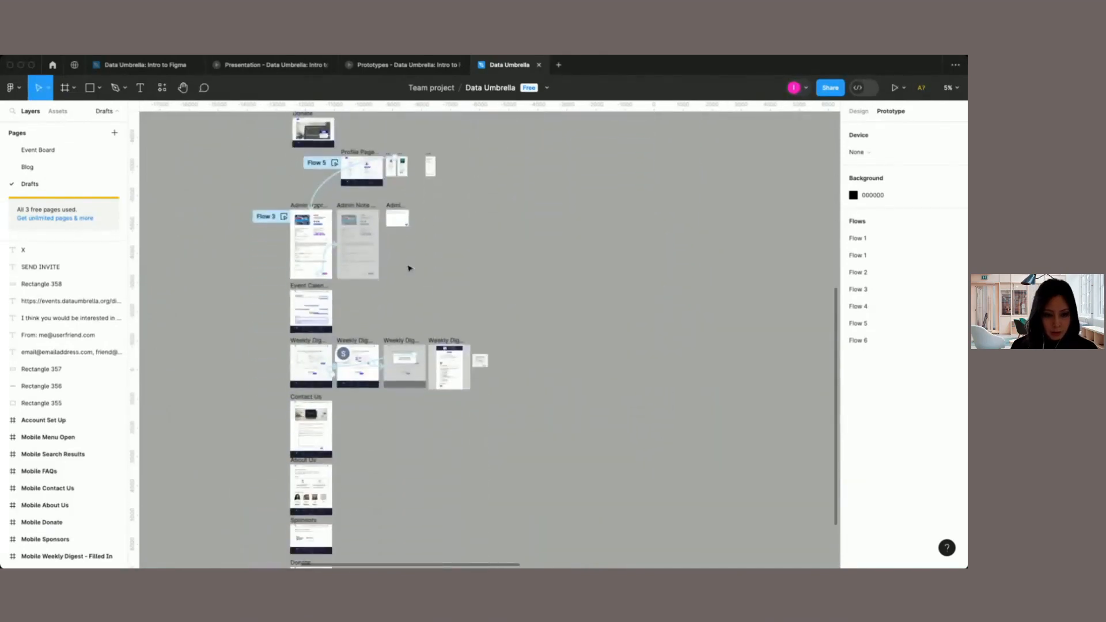
pyautogui.scroll(-3, 408, 268)
pyautogui.scroll(8, 408, 268)
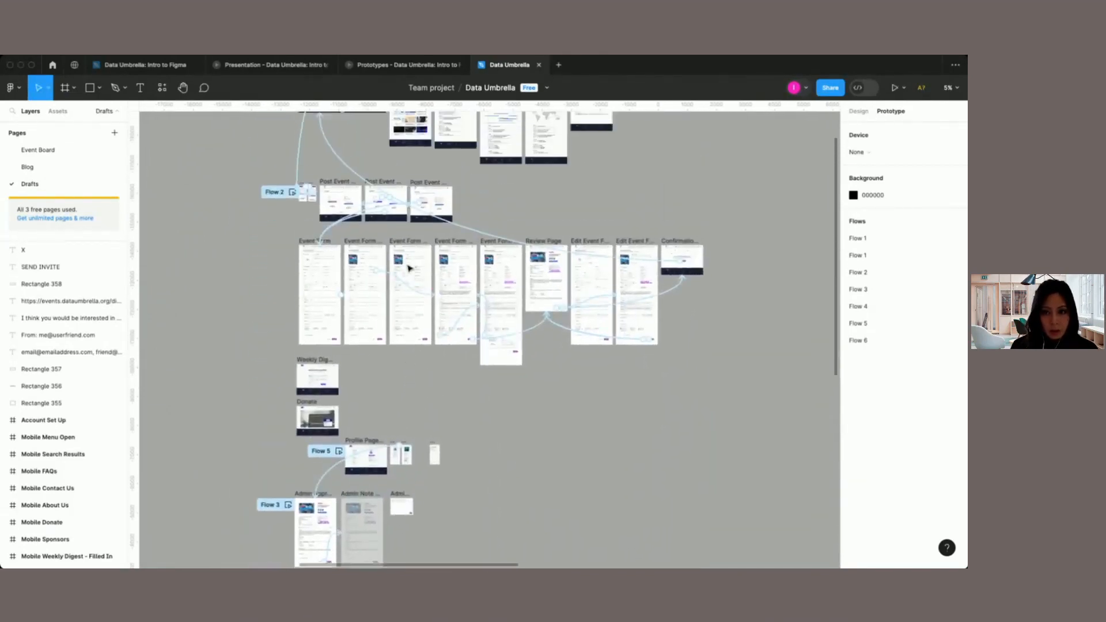
pyautogui.scroll(-3, 408, 268)
pyautogui.scroll(2, 408, 268)
pyautogui.hscroll(-6, 408, 268)
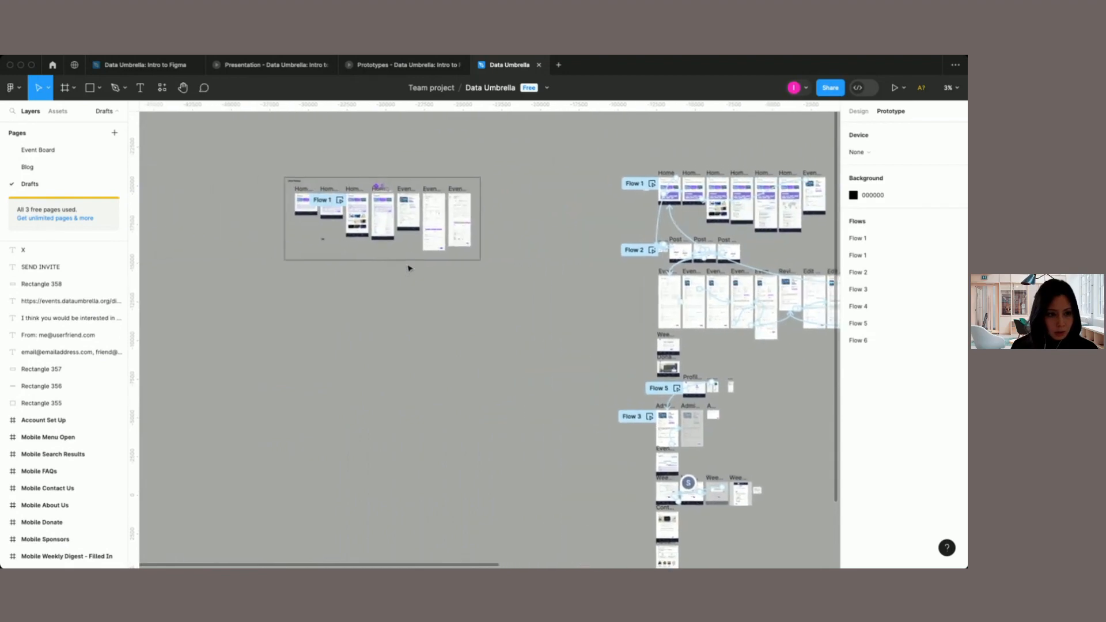
# Step: Return to the Event Board page, restore the design properties view, and examine the Mobile screens up to About Us
pyautogui.click(44, 151)
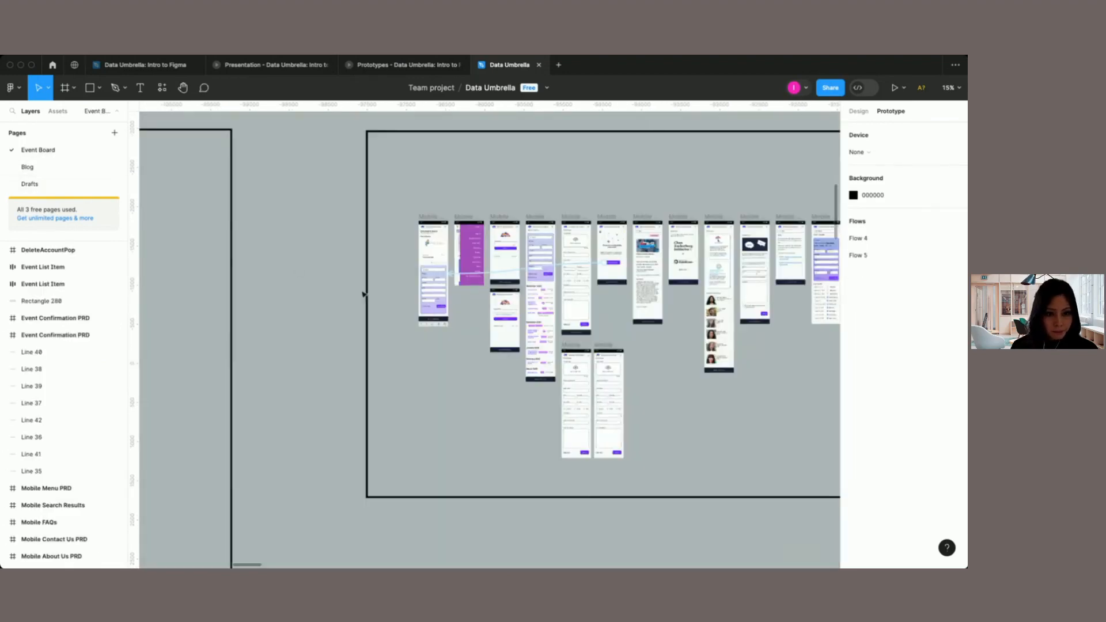
pyautogui.hscroll(2, 448, 313)
pyautogui.scroll(4, 449, 313)
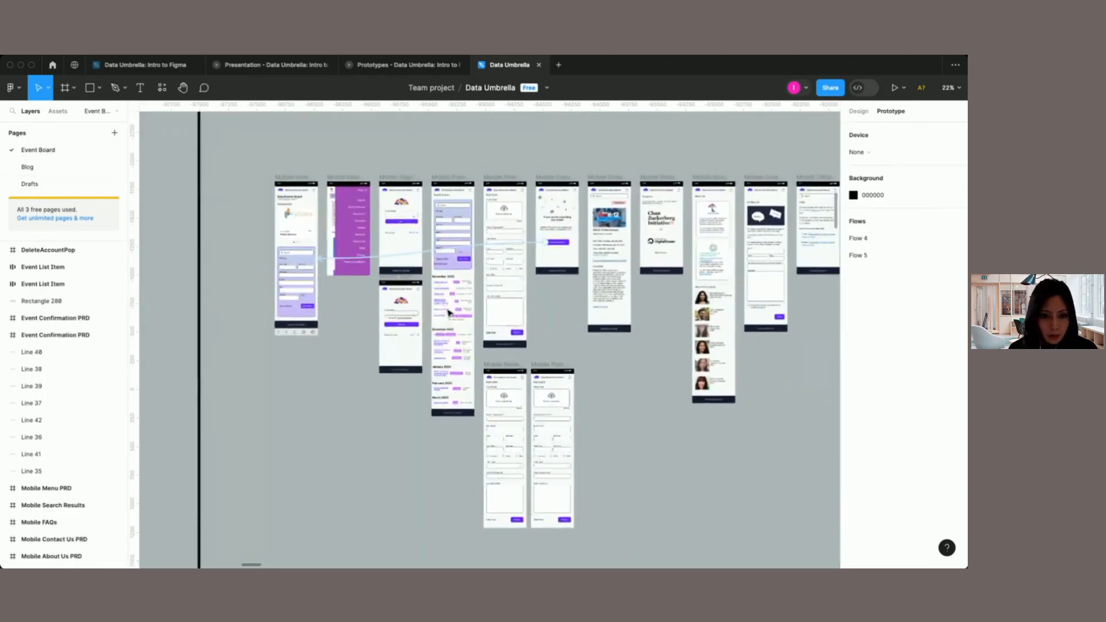
pyautogui.click(859, 112)
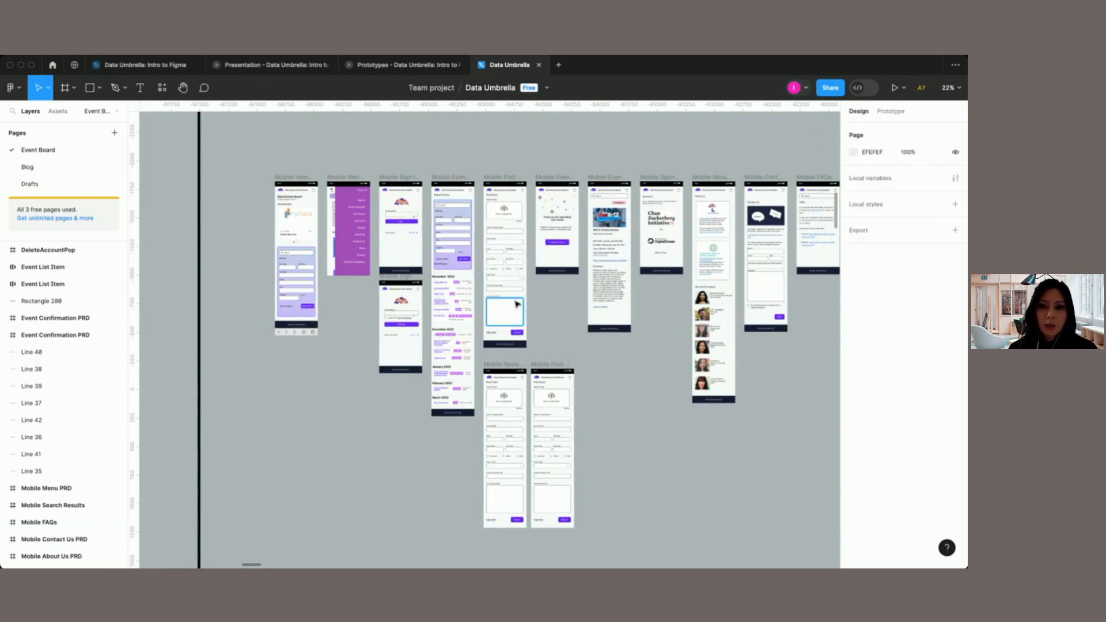
pyautogui.scroll(2, 516, 303)
pyautogui.hscroll(2, 516, 304)
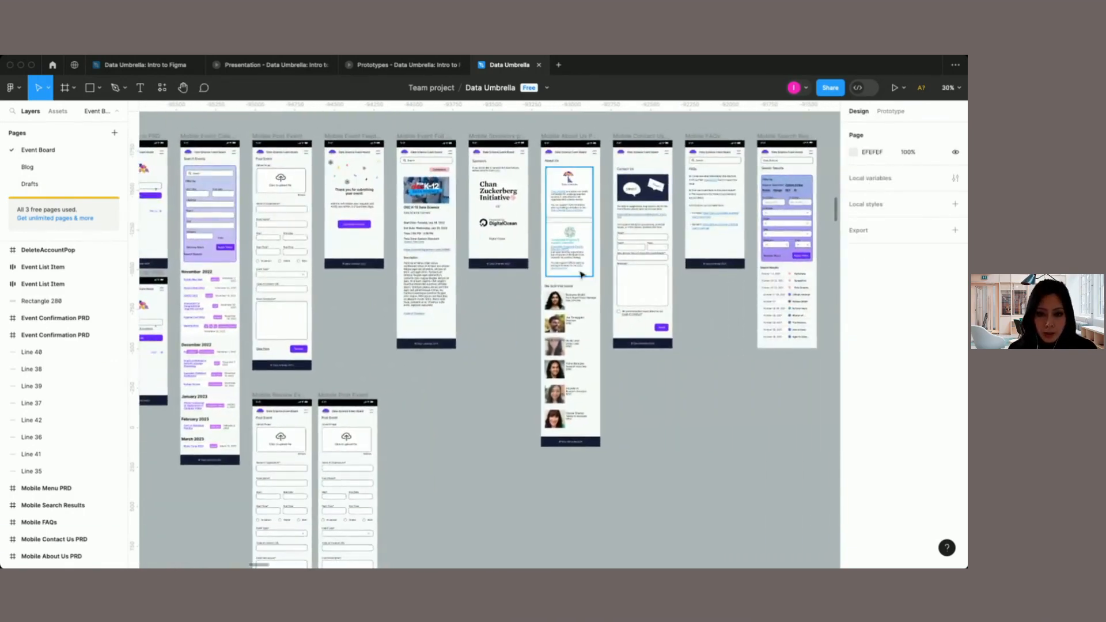
pyautogui.scroll(3, 598, 177)
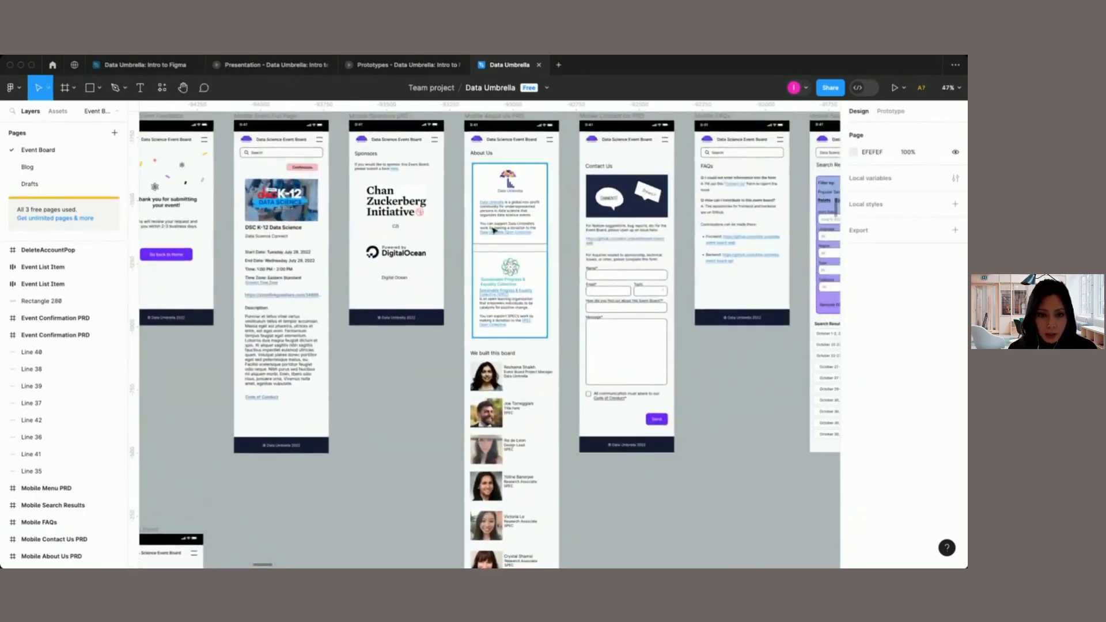
# Step: Look over the mobile Contact Us, FAQs and Search Results screens, and switch to the presentation's Questions slide
pyautogui.hscroll(5, 535, 489)
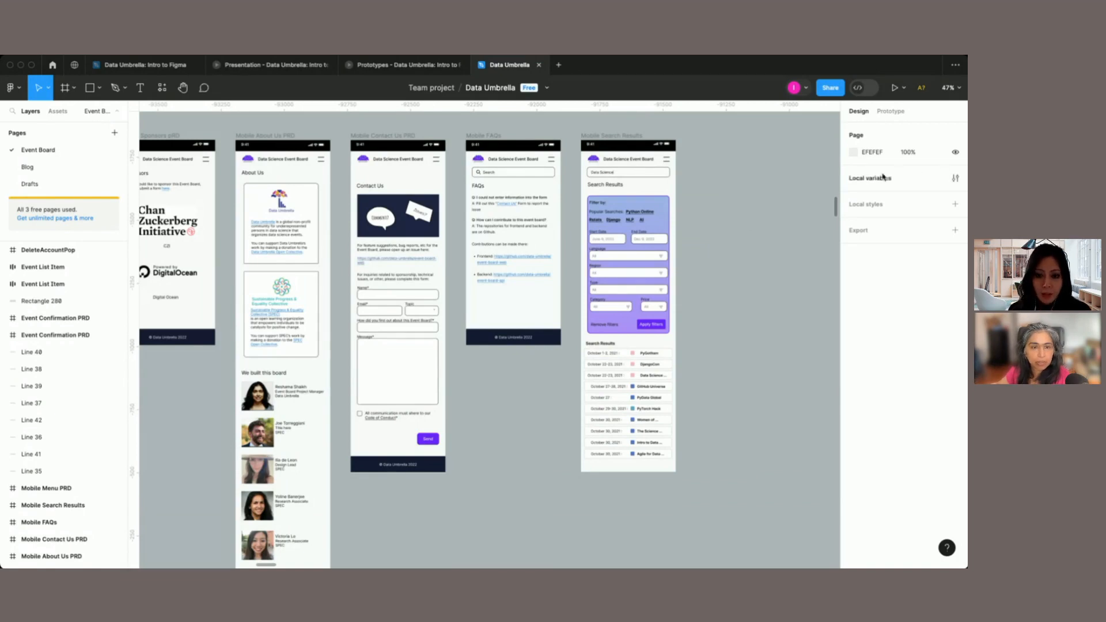
pyautogui.hscroll(-3, 717, 266)
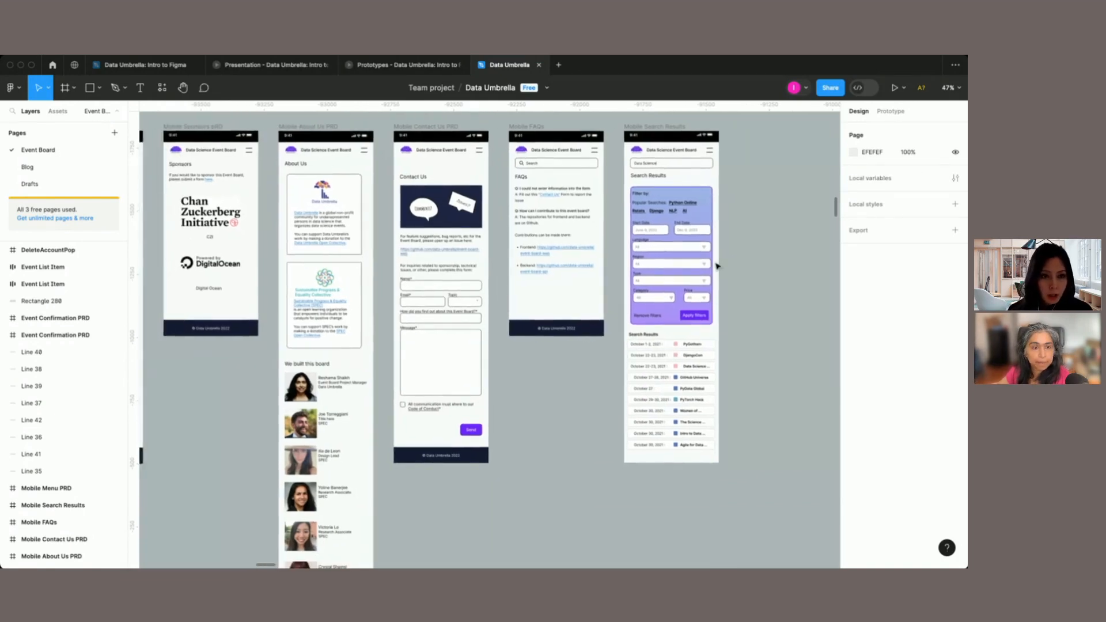
pyautogui.hscroll(-2, 718, 266)
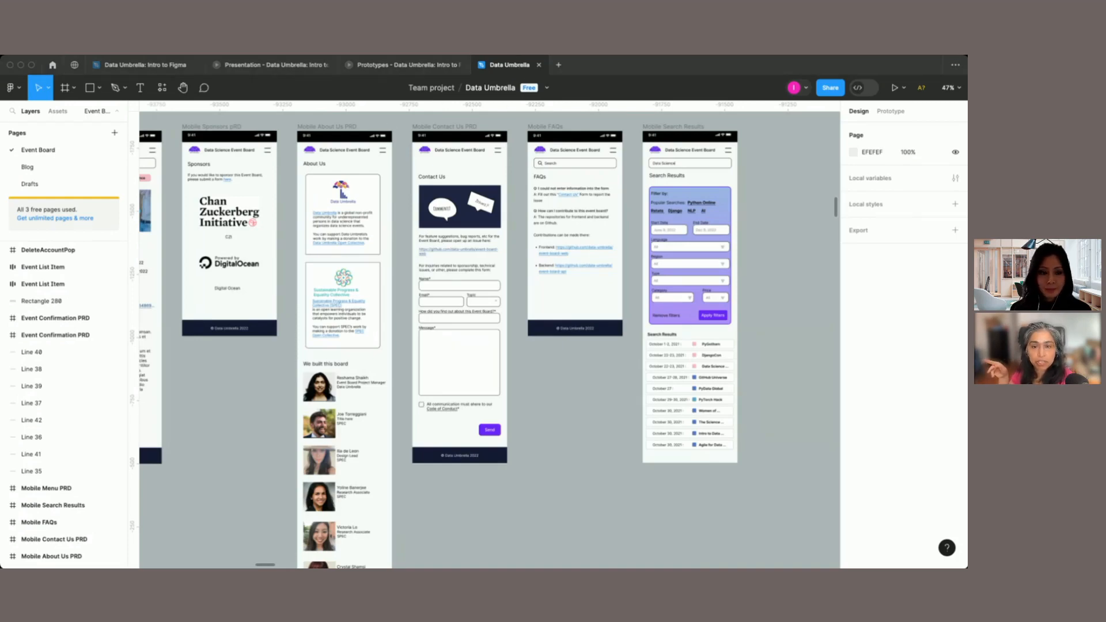
pyautogui.click(257, 66)
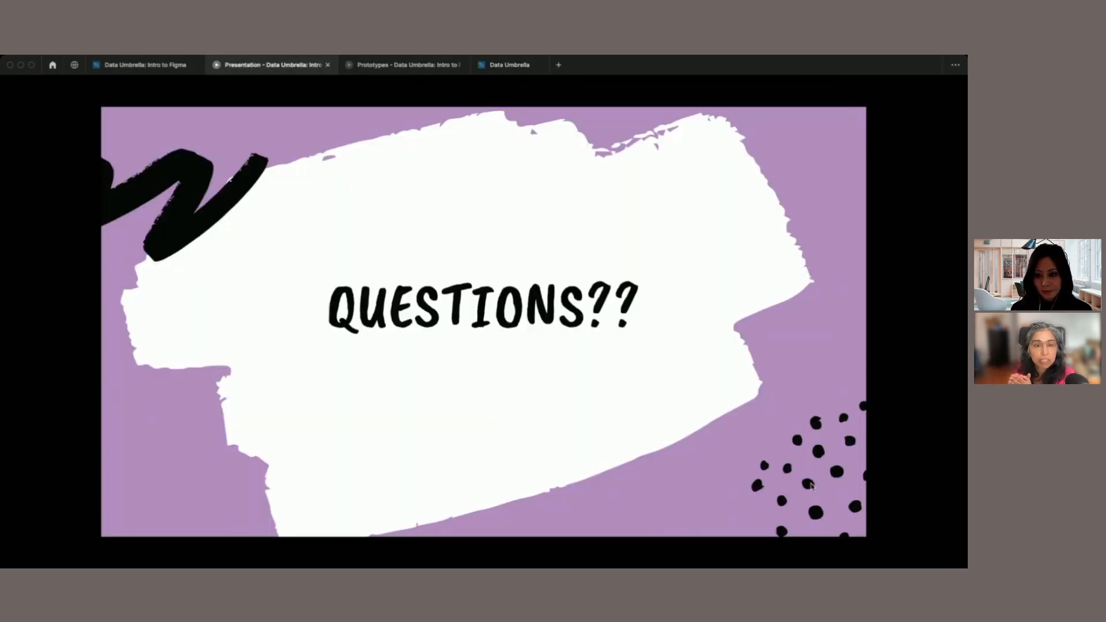